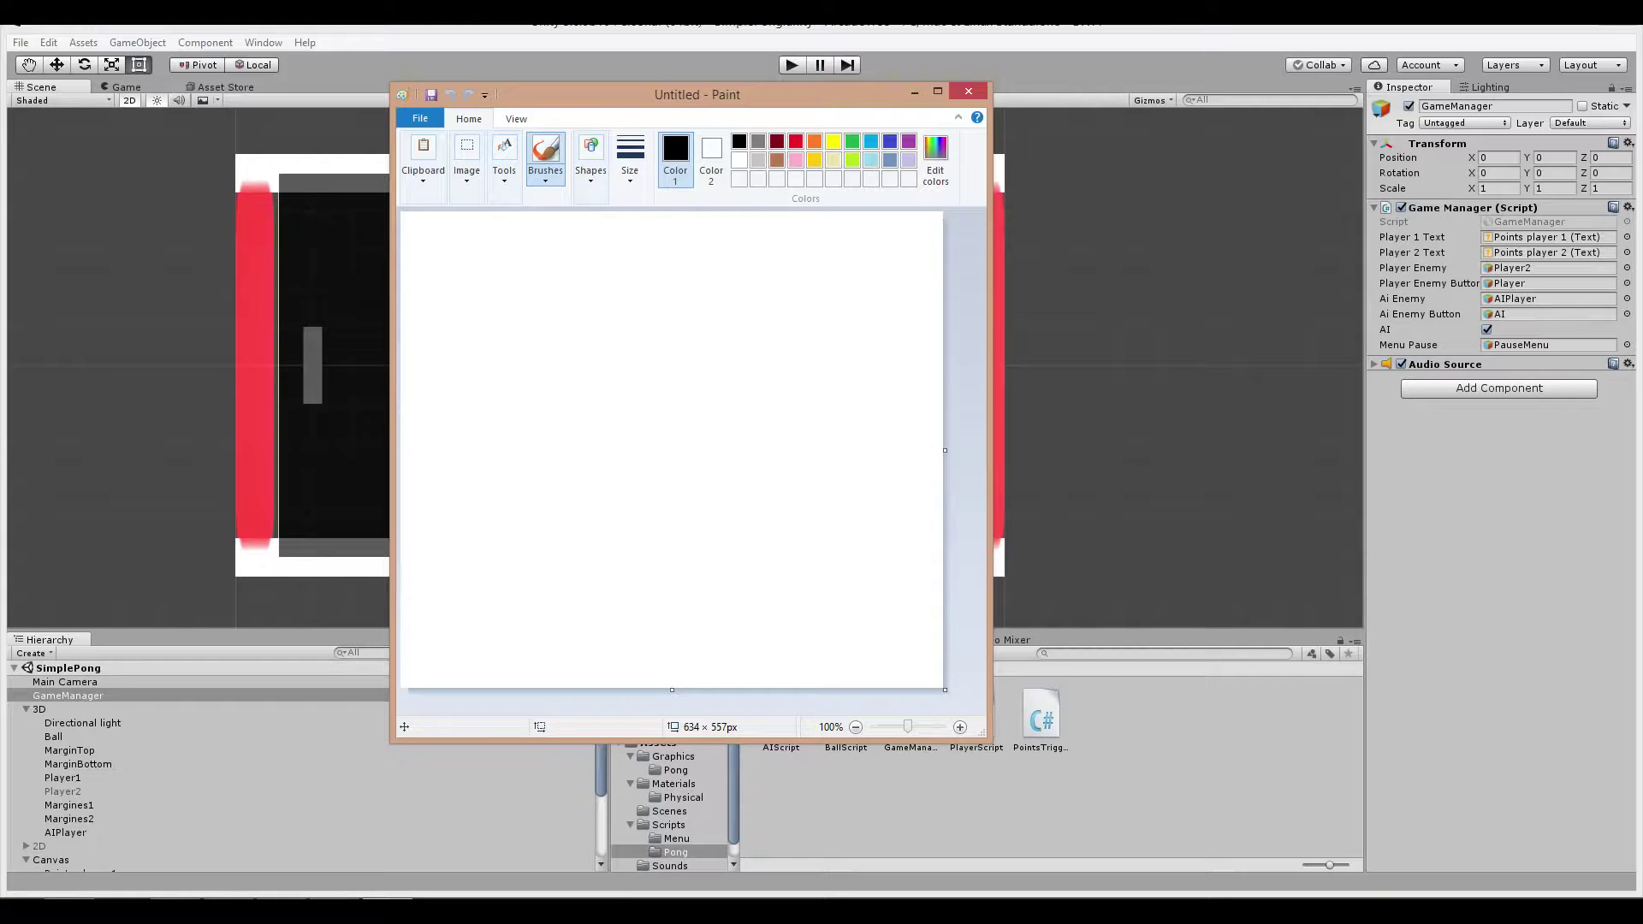
Step: Widen the Paint window to reveal the full colour palette, then check the Brushes and Select options
{"action": "left_click_drag", "start_coordinate": [990, 742], "coordinate": [959, 728]}
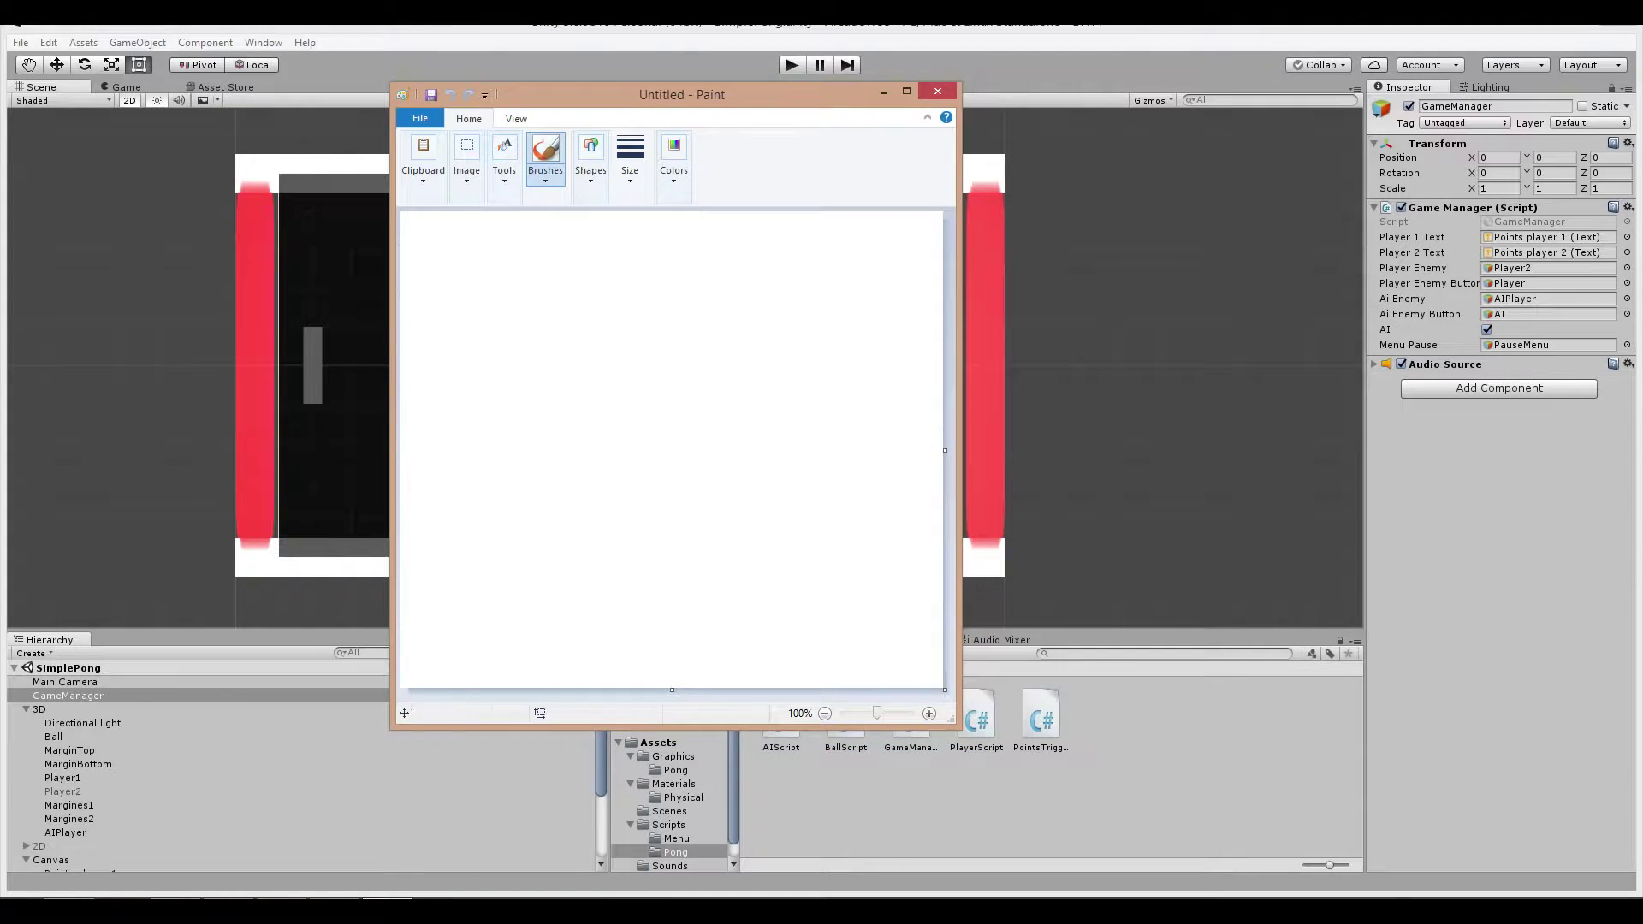
{"action": "left_click_drag", "start_coordinate": [960, 729], "coordinate": [1134, 729]}
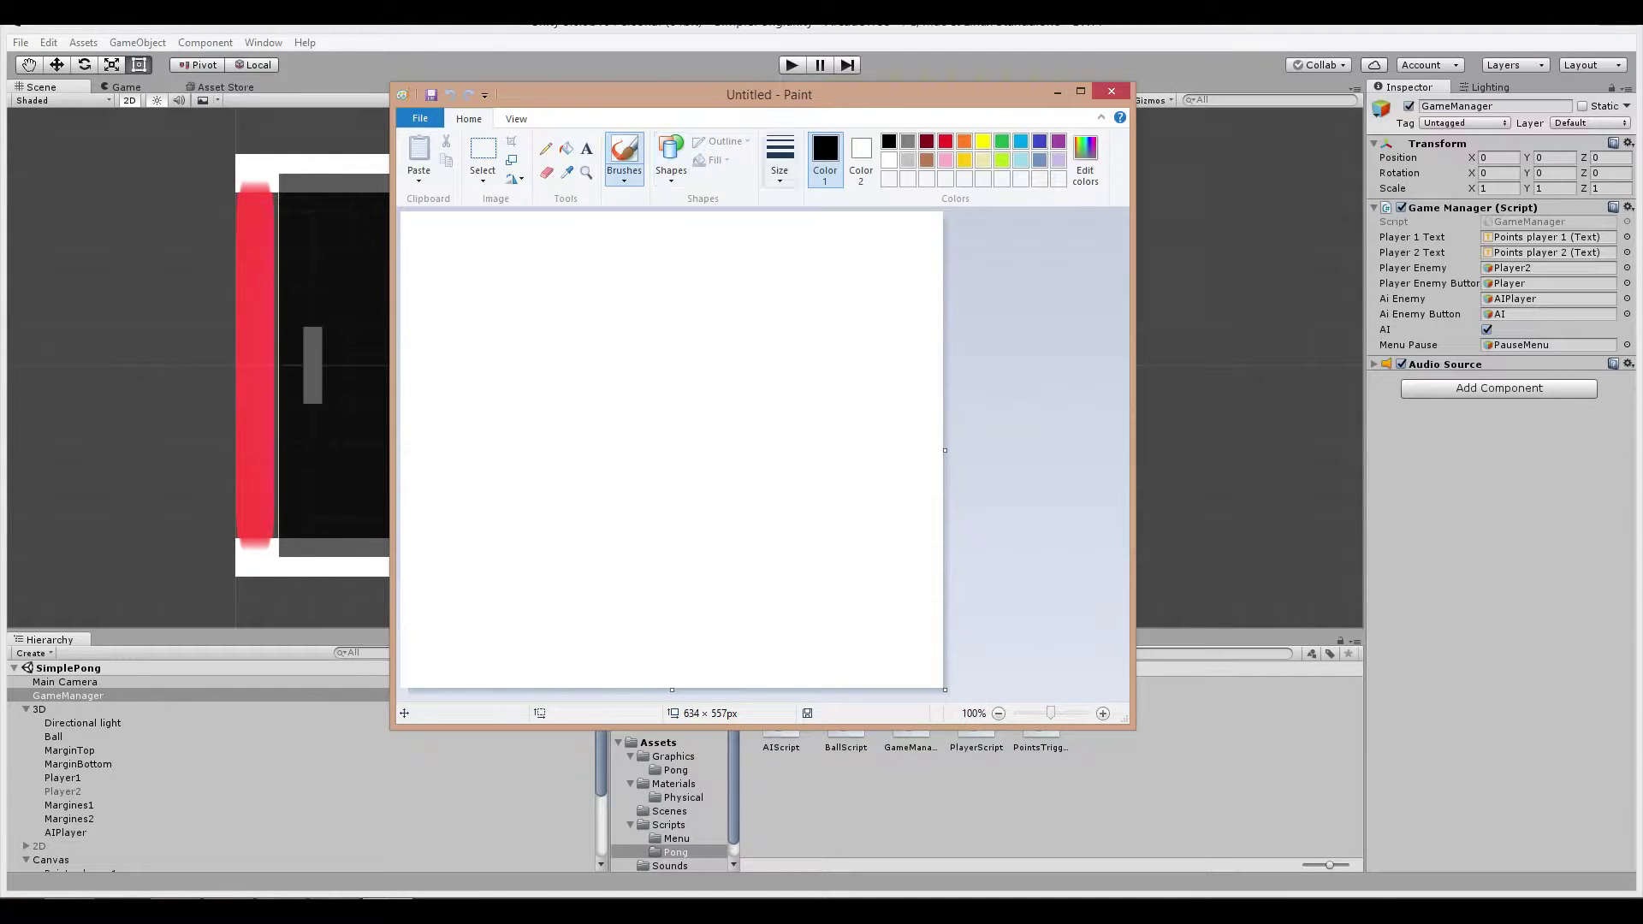
{"action": "left_click", "coordinate": [624, 175]}
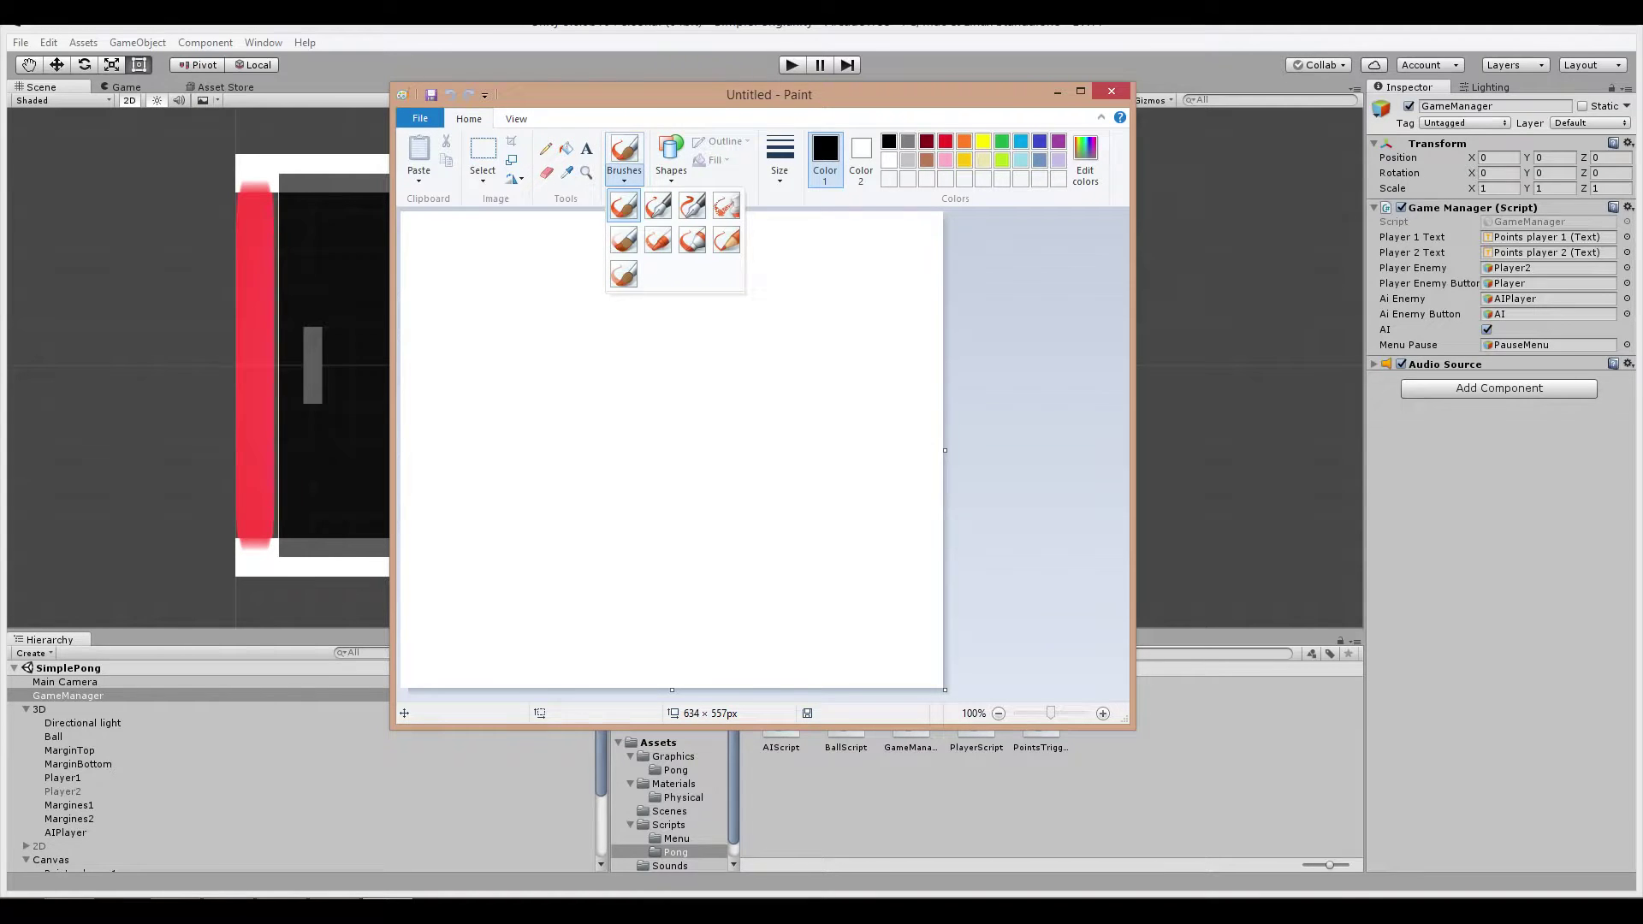
{"action": "left_click", "coordinate": [624, 206]}
{"action": "left_click", "coordinate": [482, 175]}
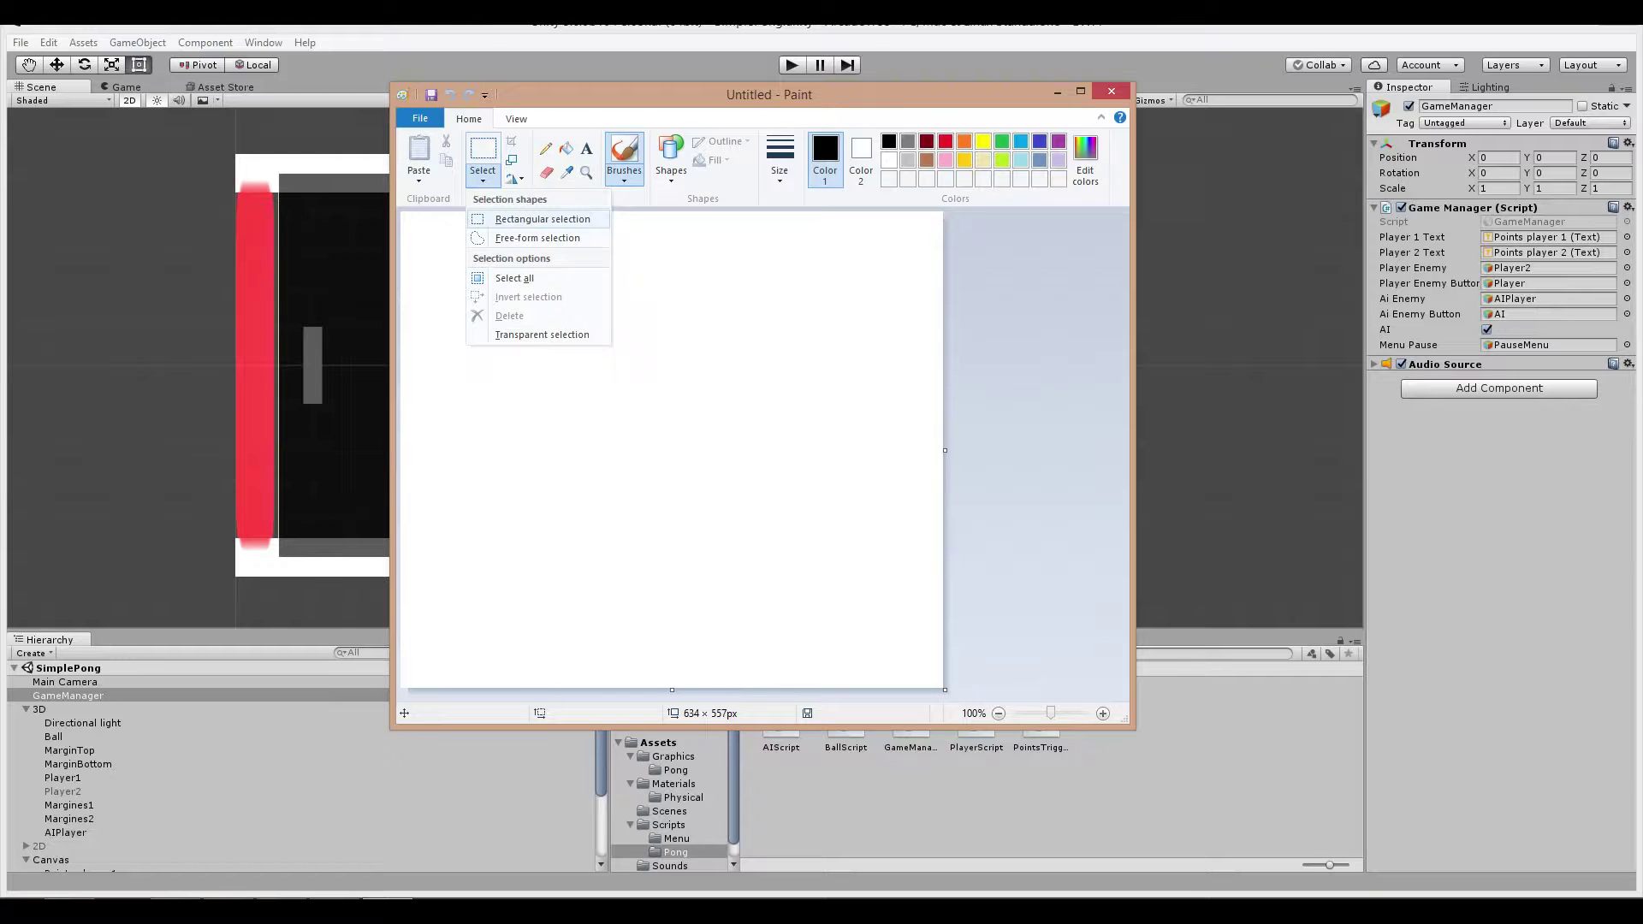
{"action": "key", "text": "Escape"}
Step: Search the Start screen for 'gim' and launch GIMP 2.8
{"action": "key", "text": "super"}
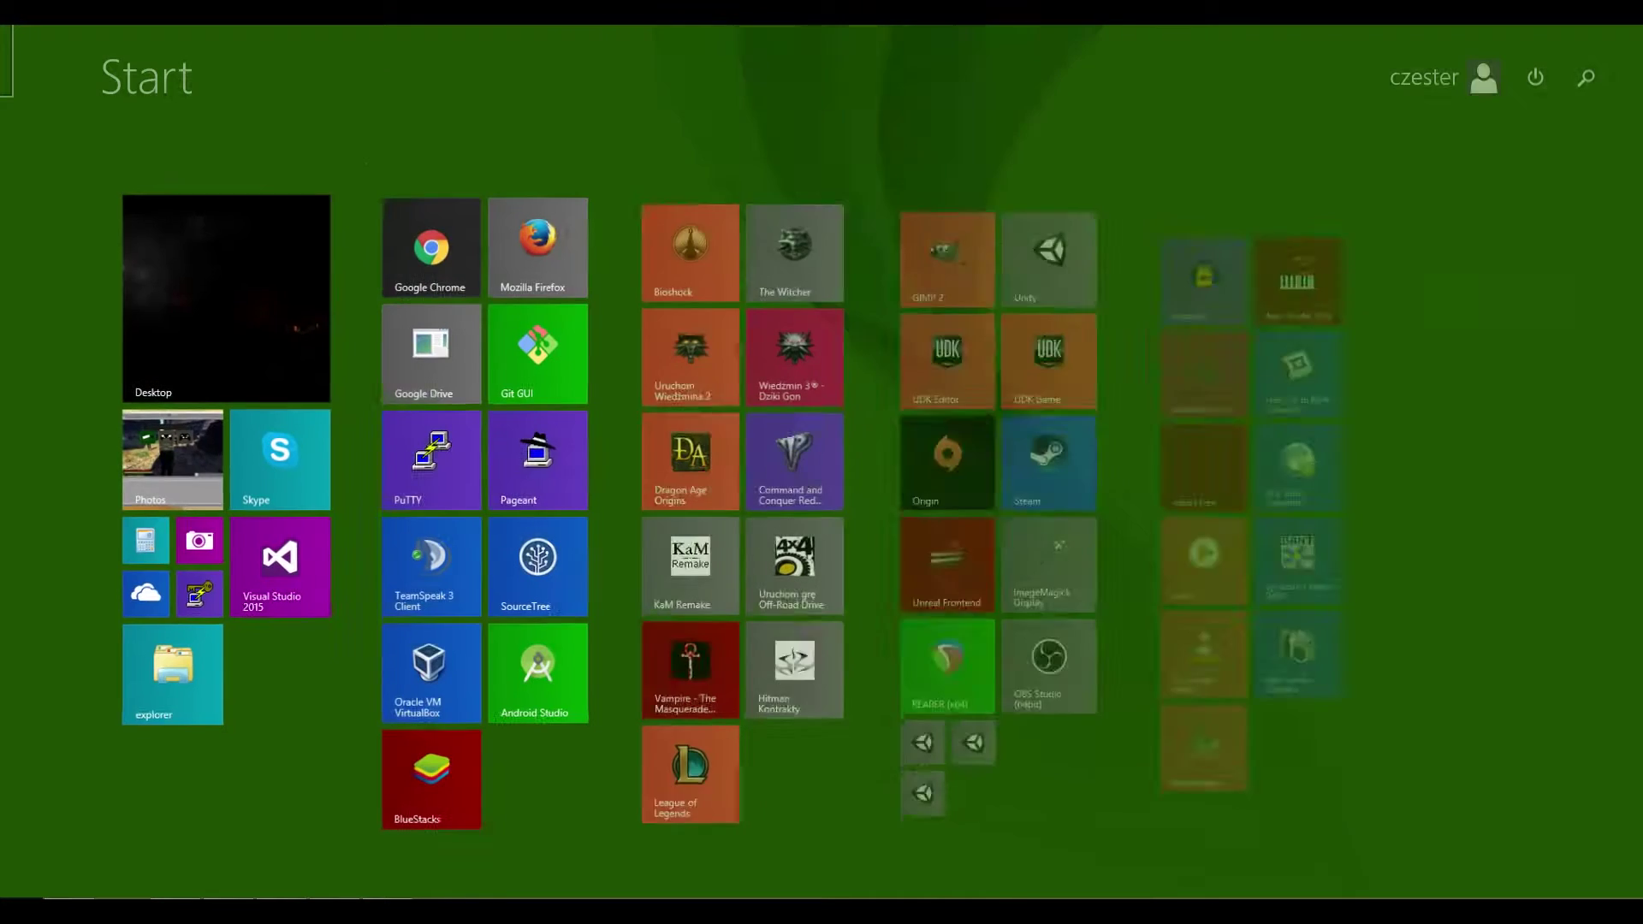
{"action": "type", "text": "gim"}
{"action": "key", "text": "super"}
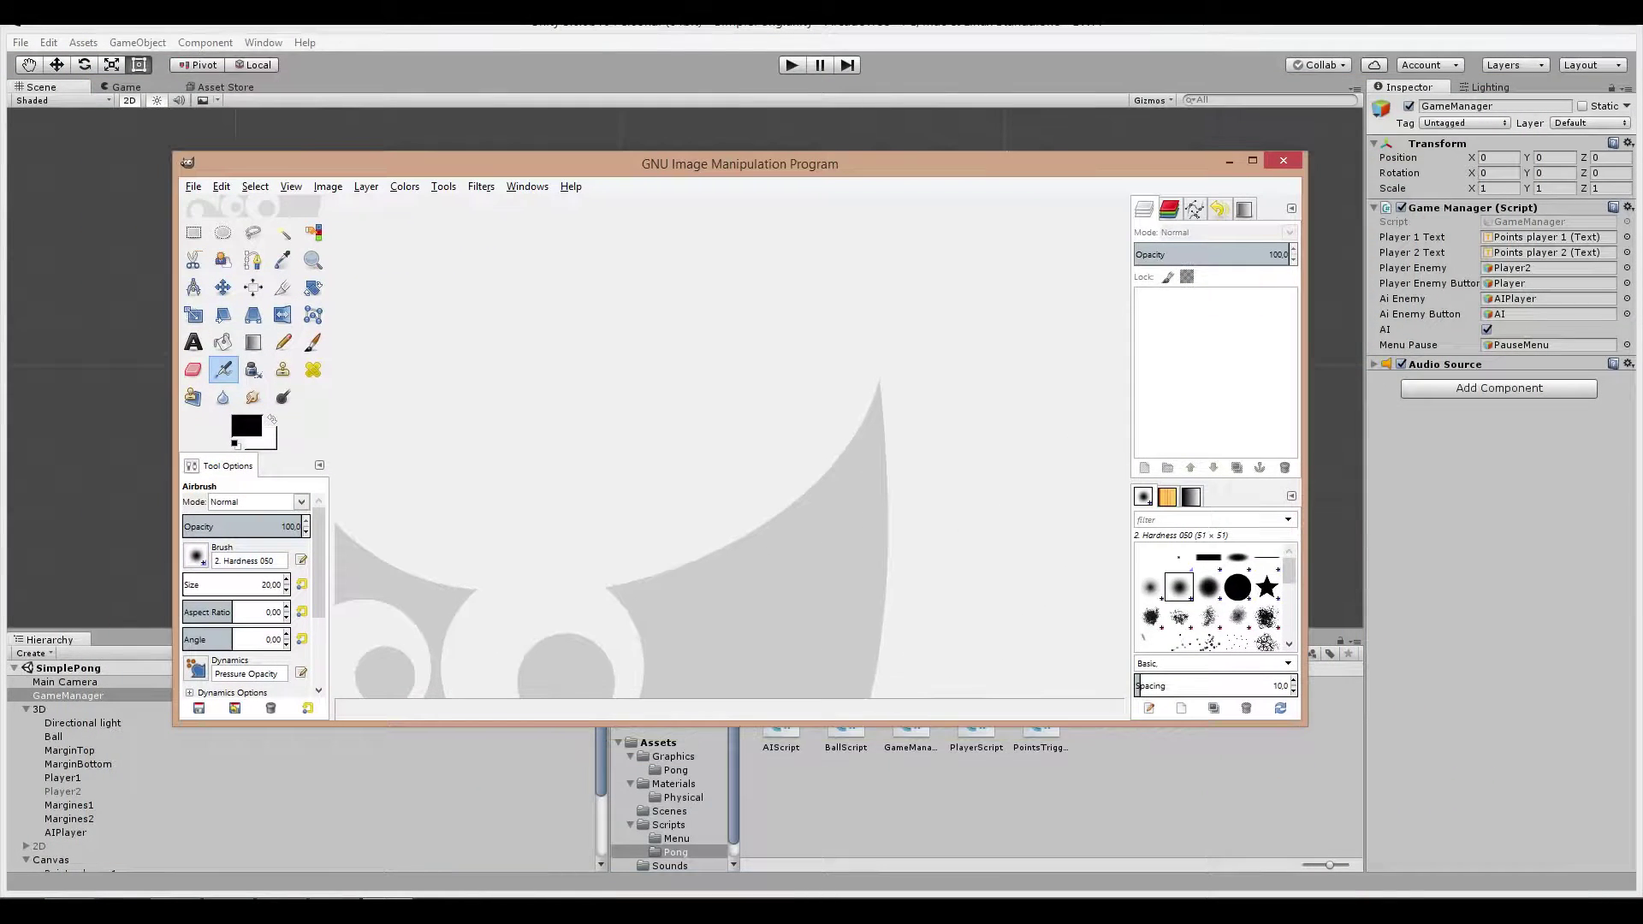
Step: Create a 640×400 image and fill a small circular selection near its top left with black
{"action": "left_click", "coordinate": [193, 186]}
{"action": "left_click", "coordinate": [214, 207]}
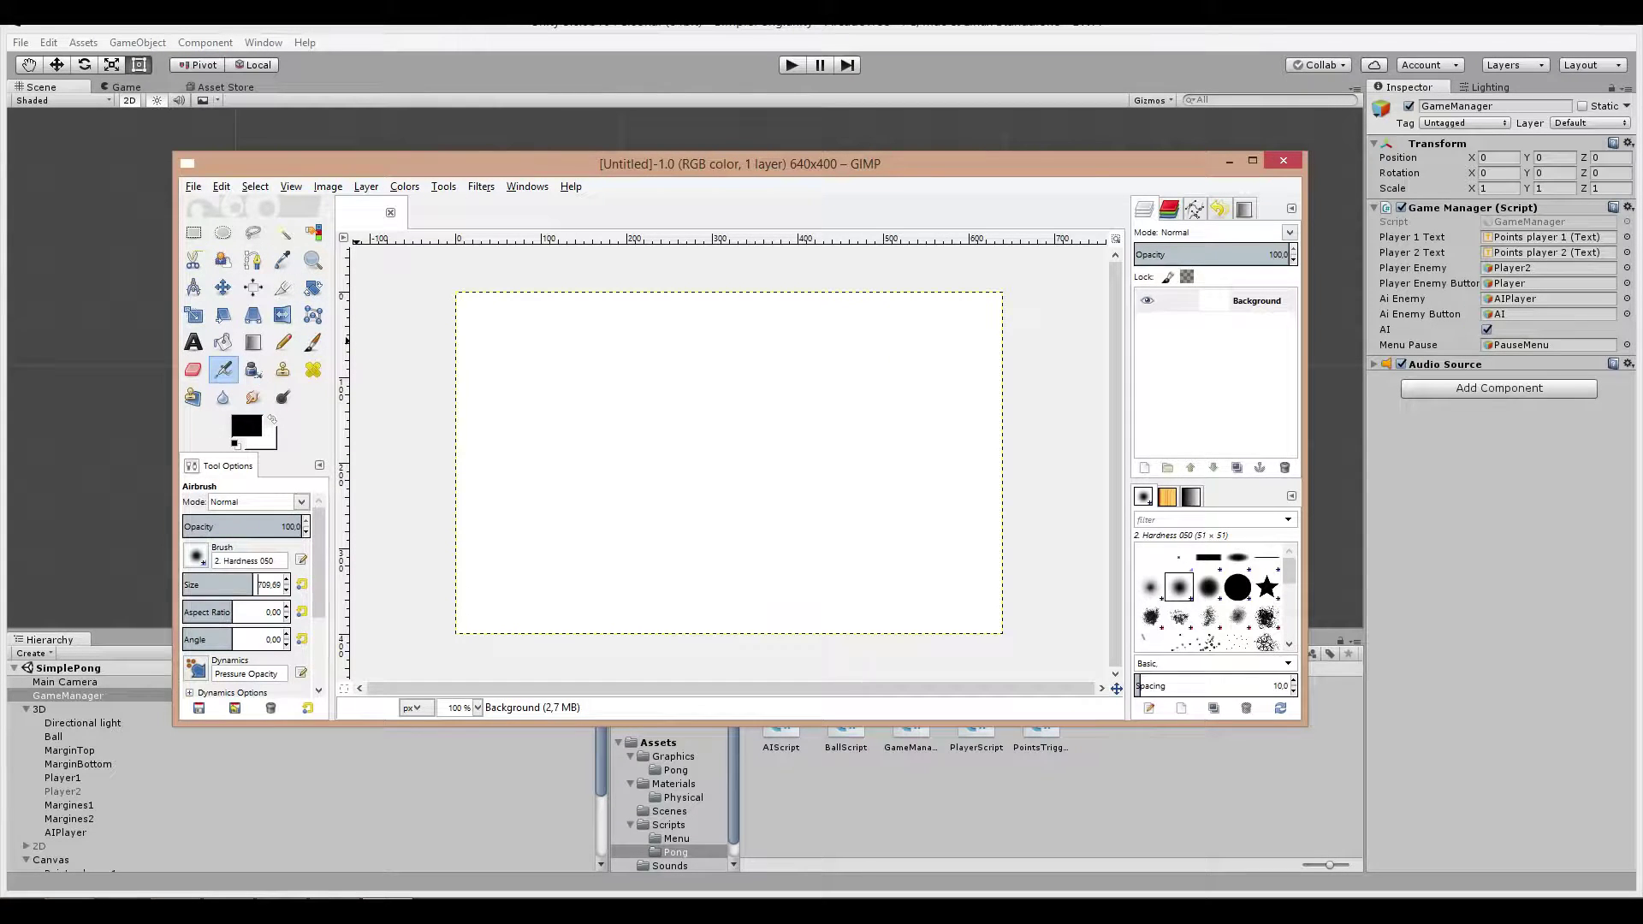
{"action": "left_click_drag", "start_coordinate": [249, 586], "coordinate": [193, 589]}
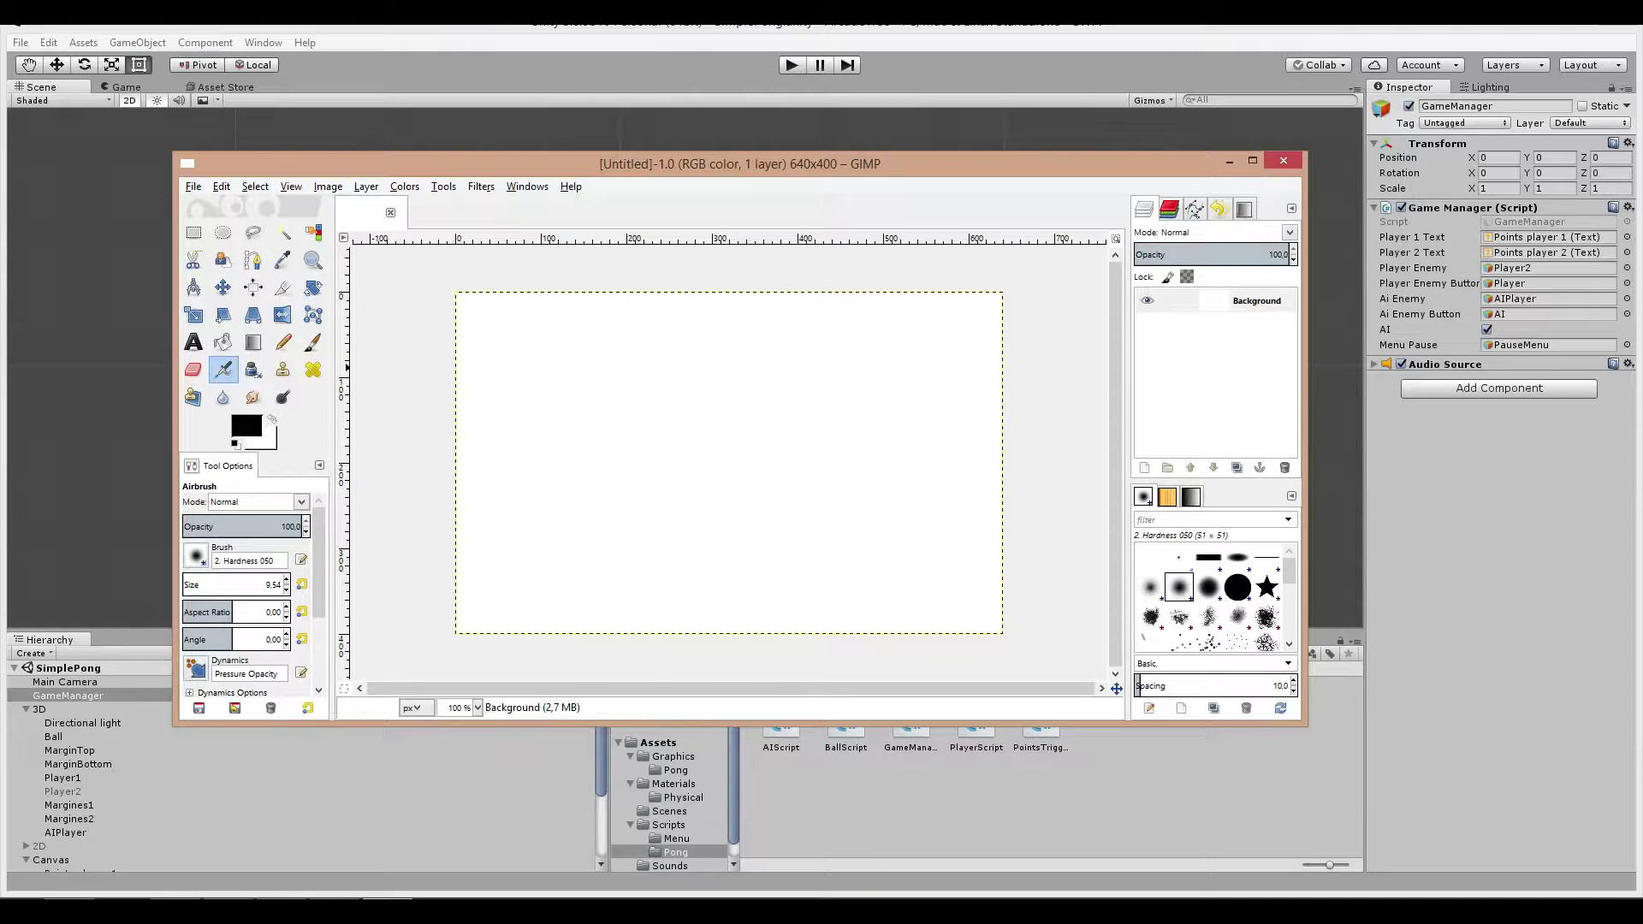
{"action": "left_click", "coordinate": [222, 232]}
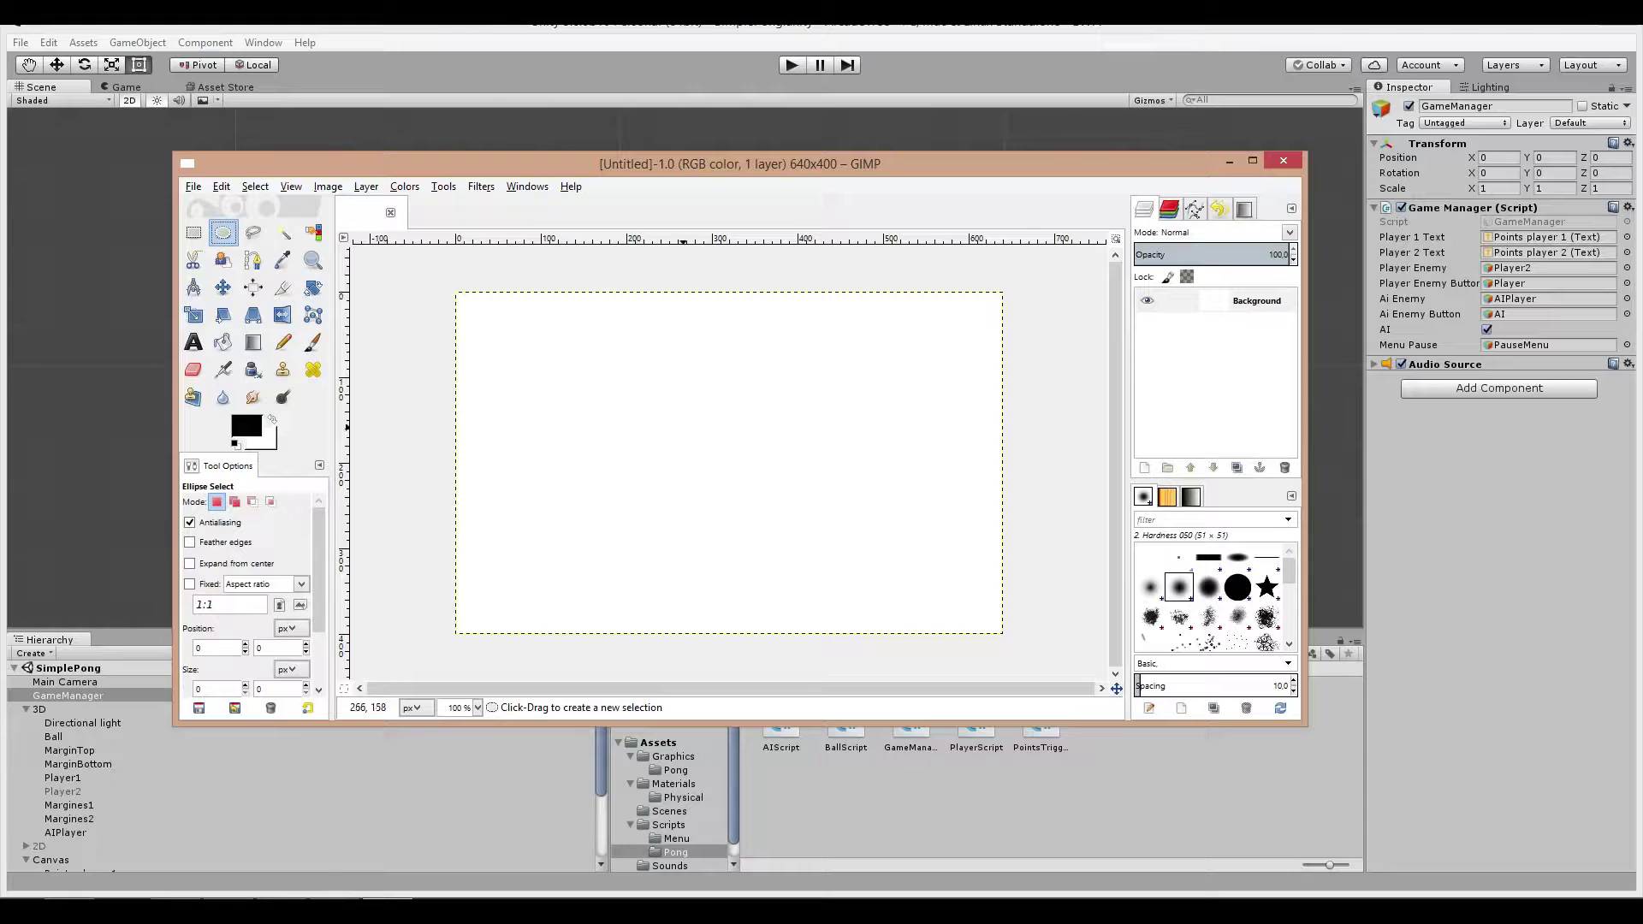
{"action": "left_click_drag", "start_coordinate": [534, 353], "coordinate": [576, 394]}
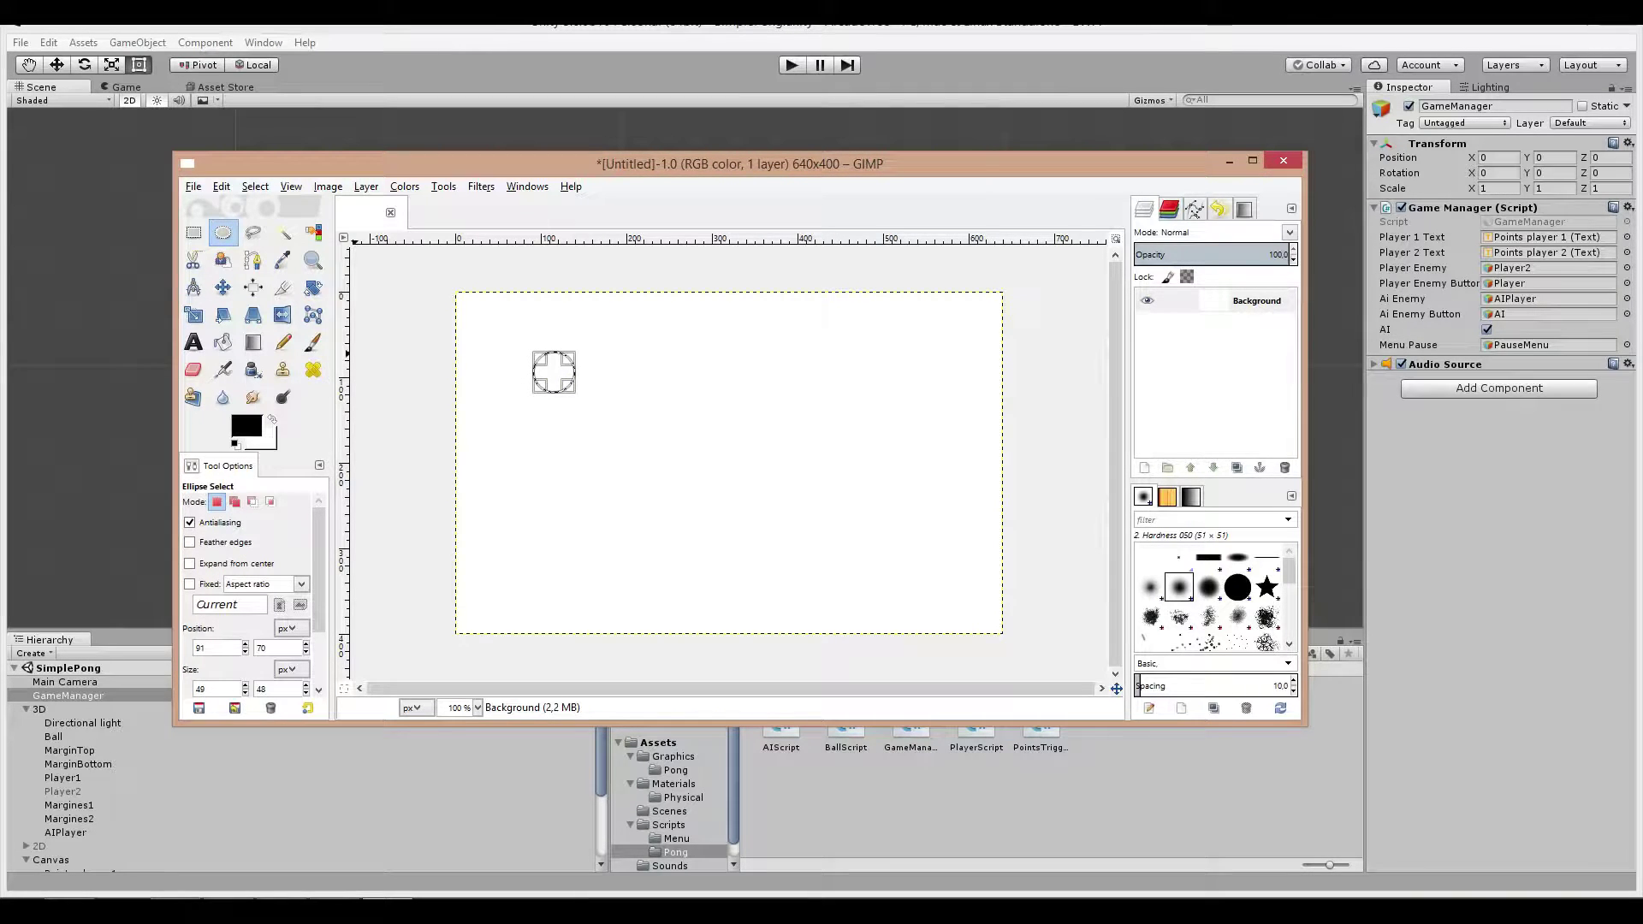
{"action": "left_click_drag", "start_coordinate": [247, 425], "coordinate": [554, 373]}
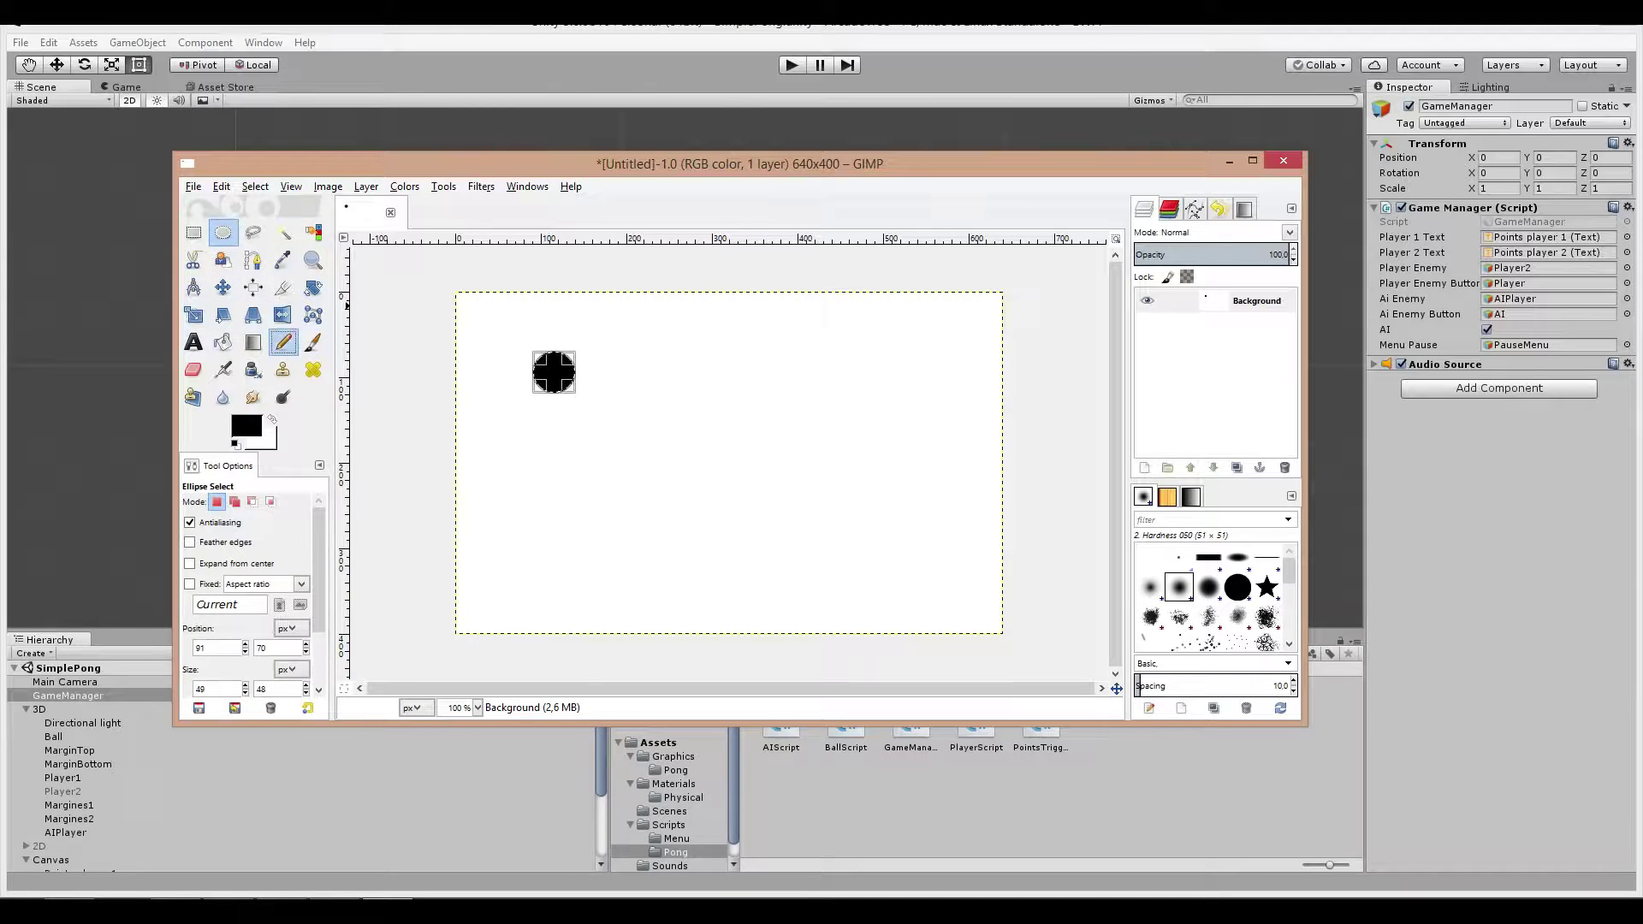
{"action": "left_click", "coordinate": [283, 343]}
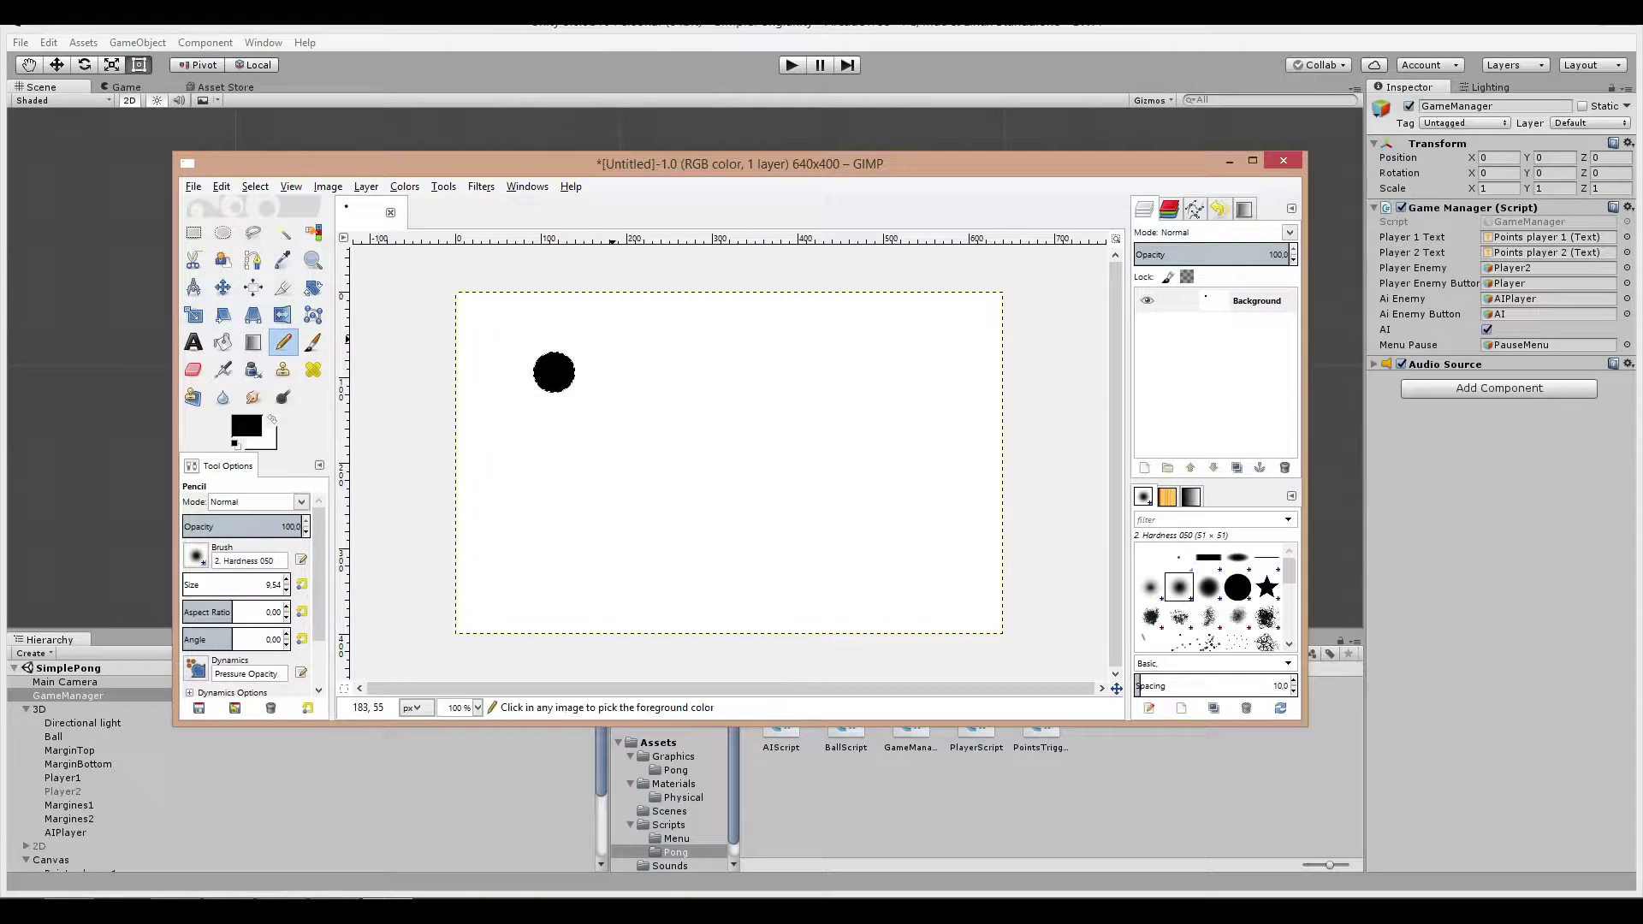
Step: Try pencil direction lines from the ball, then undo all the trial strokes
{"action": "mouse_move", "coordinate": [572, 364]}
{"action": "left_mouse_down"}
{"action": "mouse_move", "coordinate": [610, 318]}
{"action": "mouse_move", "coordinate": [494, 440]}
{"action": "left_mouse_up"}
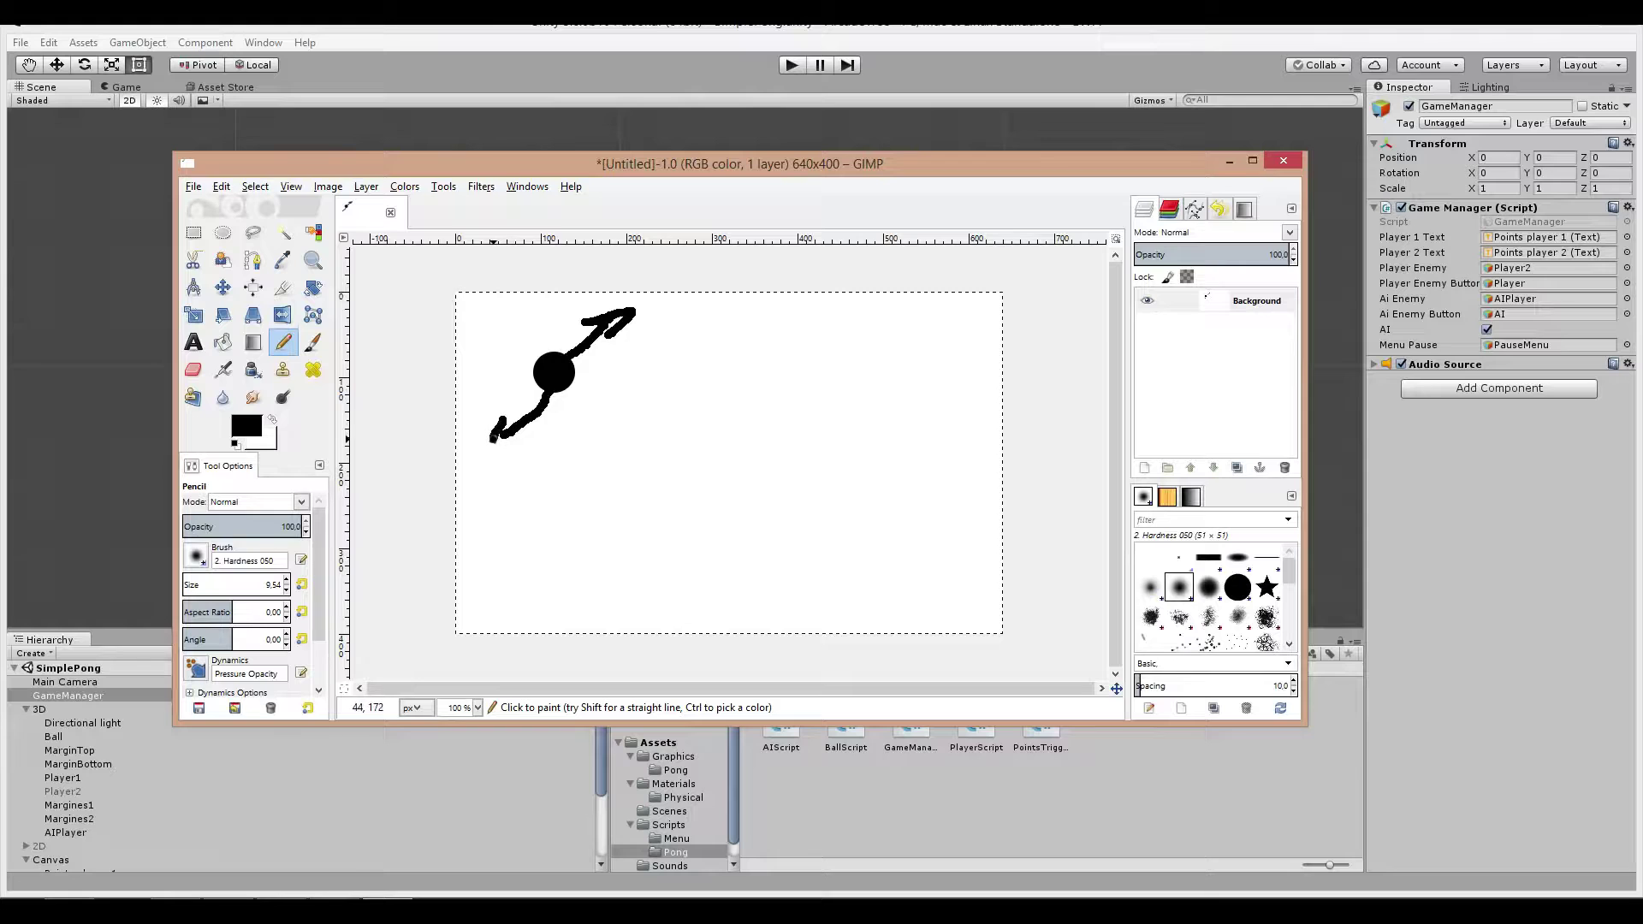
{"action": "key", "text": "ctrl+z"}
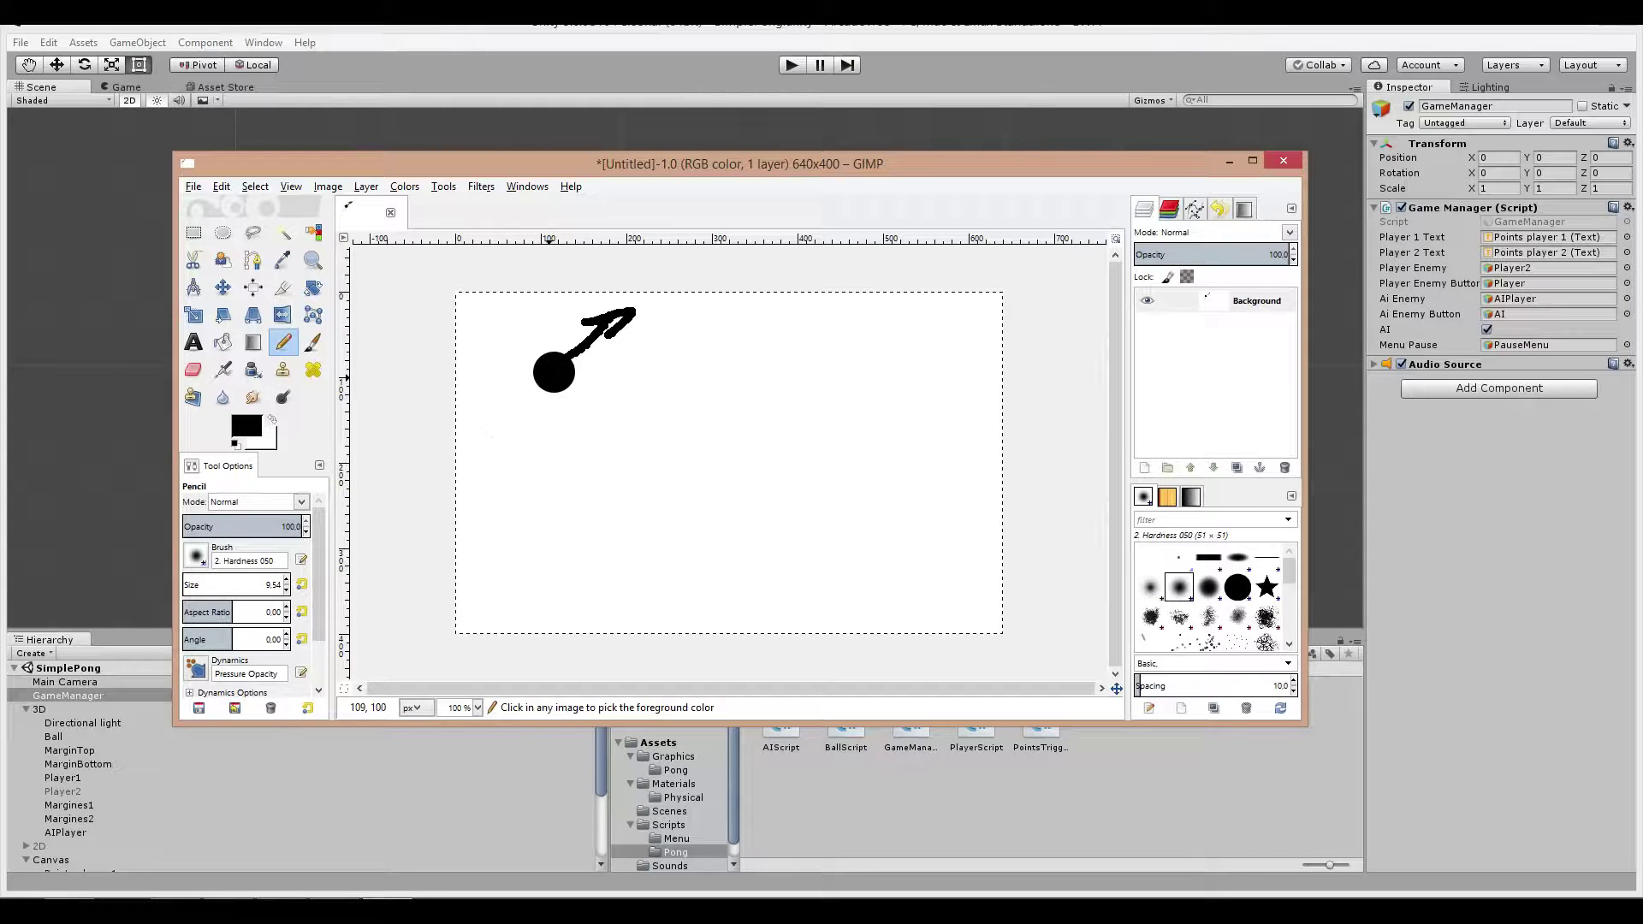
{"action": "key", "text": "ctrl+z"}
{"action": "key", "text": "ctrl+z"}
{"action": "mouse_move", "coordinate": [549, 376]}
{"action": "left_mouse_down"}
{"action": "mouse_move", "coordinate": [548, 303]}
{"action": "mouse_move", "coordinate": [552, 436]}
{"action": "mouse_move", "coordinate": [625, 353]}
{"action": "mouse_move", "coordinate": [476, 394]}
{"action": "mouse_move", "coordinate": [503, 387]}
{"action": "left_mouse_up"}
{"action": "key", "text": "ctrl+z"}
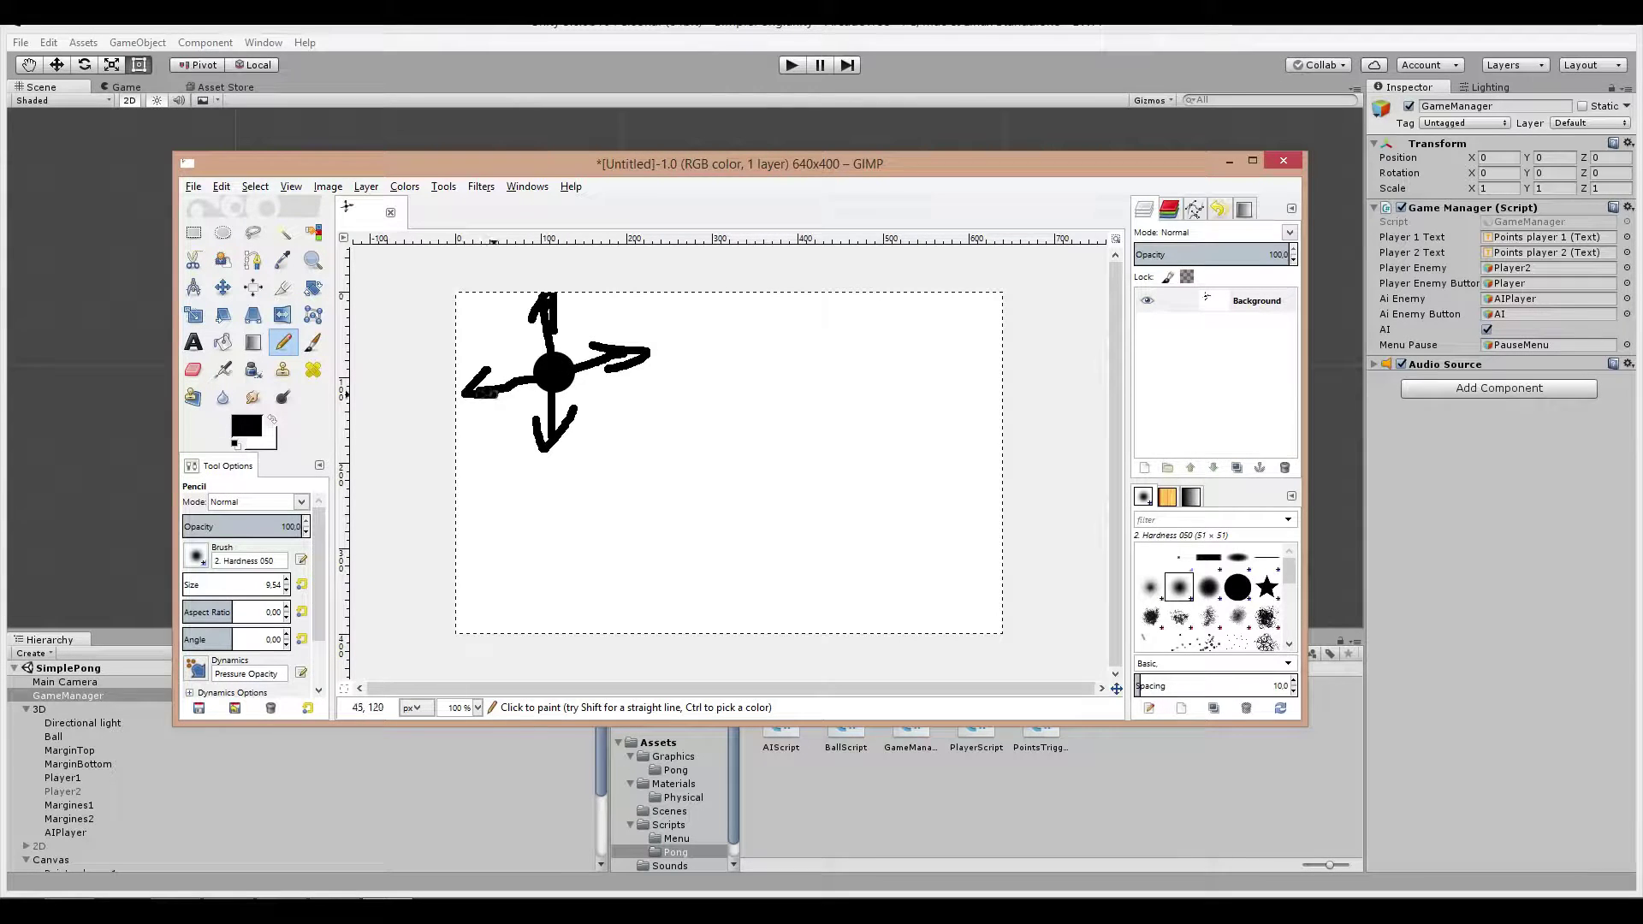
{"action": "key", "text": "ctrl+z"}
{"action": "key", "text": "ctrl+z"}
{"action": "key", "text": "ctrl+z"}
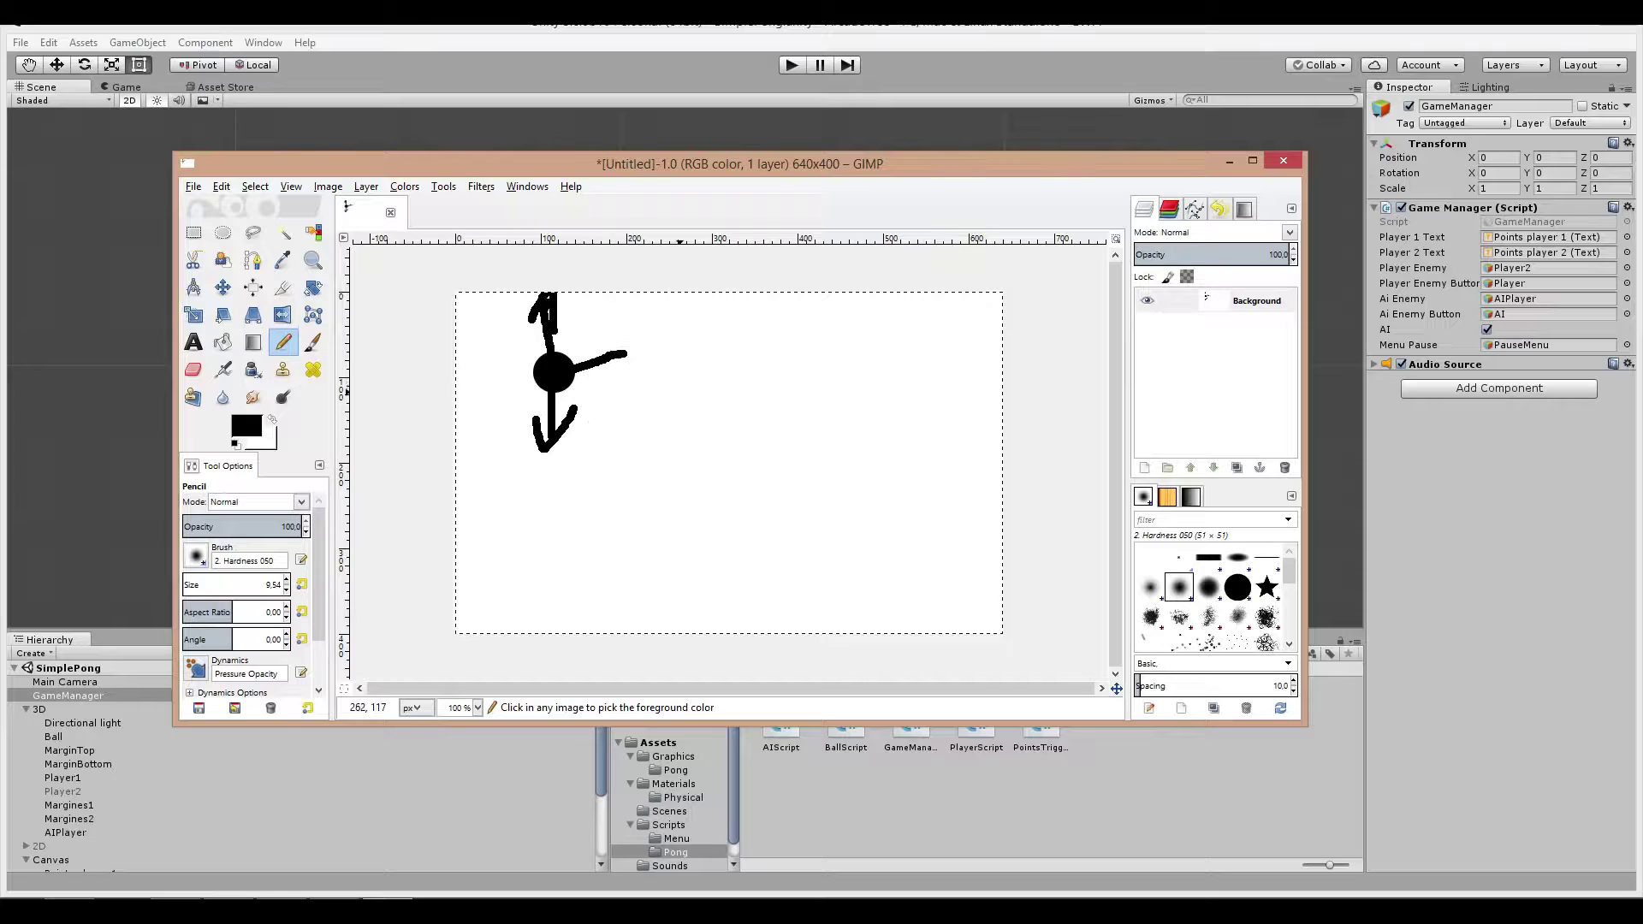
{"action": "key", "text": "ctrl+z"}
{"action": "key", "text": "ctrl+z"}
{"action": "key", "text": "ctrl+z"}
{"action": "key", "text": "ctrl+z"}
{"action": "key", "text": "ctrl+z"}
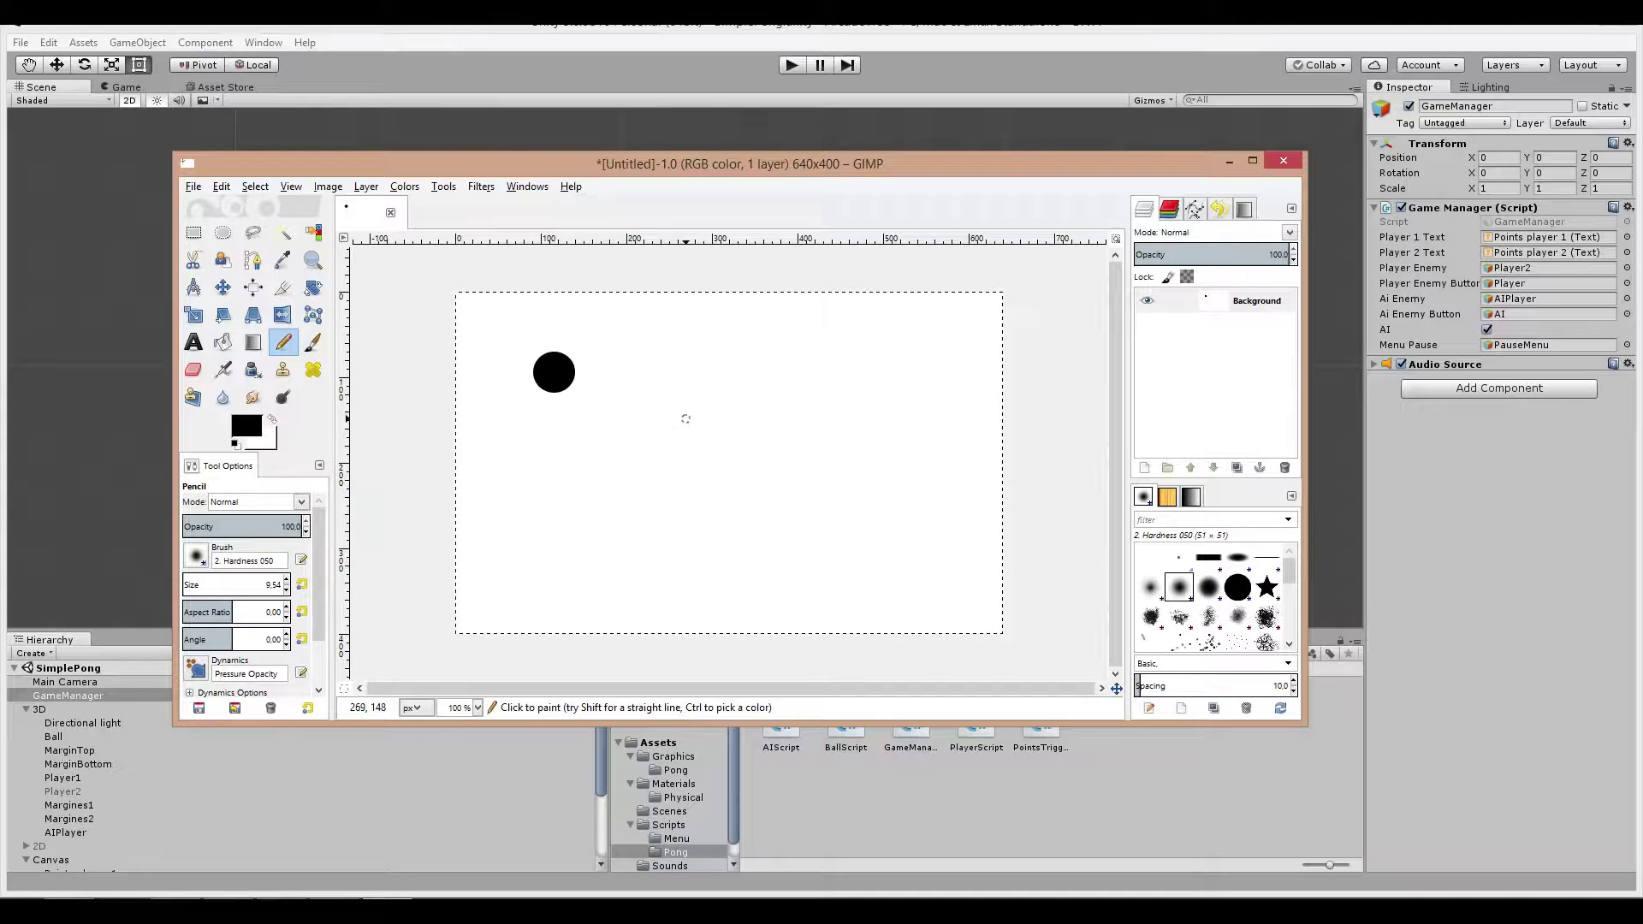
Step: Draw horizontal x and vertical y axes with arrowheads
{"action": "left_click_drag", "start_coordinate": [700, 528], "coordinate": [960, 523]}
{"action": "left_click_drag", "start_coordinate": [822, 433], "coordinate": [841, 627]}
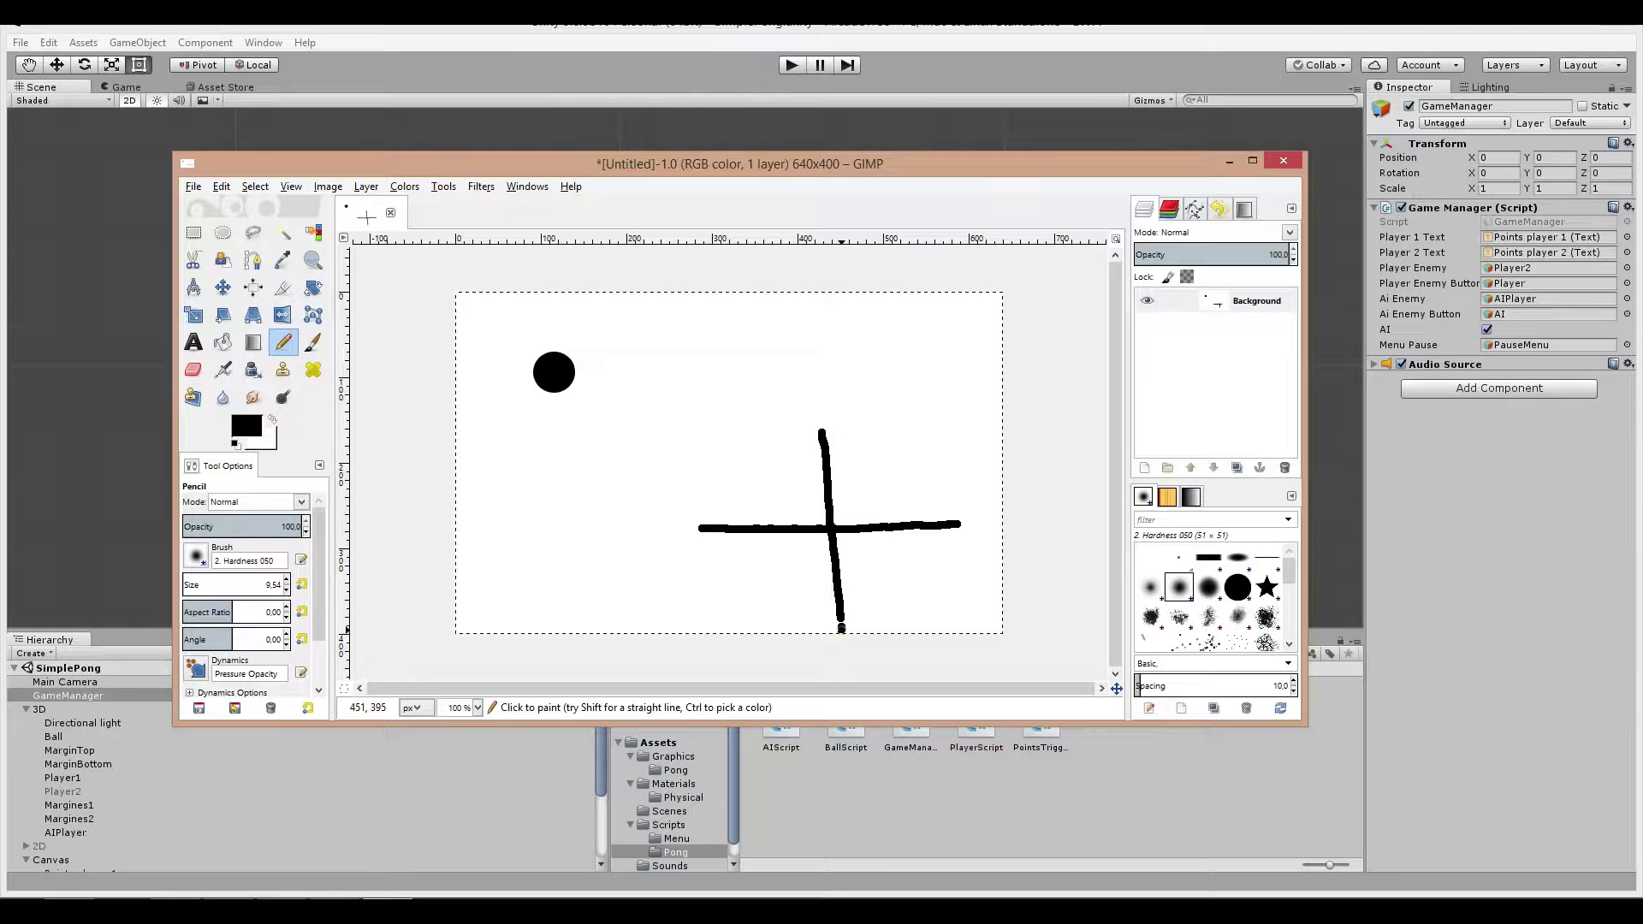
{"action": "mouse_move", "coordinate": [799, 443]}
{"action": "left_mouse_down"}
{"action": "mouse_move", "coordinate": [810, 425]}
{"action": "mouse_move", "coordinate": [830, 455]}
{"action": "mouse_move", "coordinate": [858, 451]}
{"action": "left_mouse_up"}
{"action": "key", "text": "ctrl+z"}
{"action": "key", "text": "ctrl+z"}
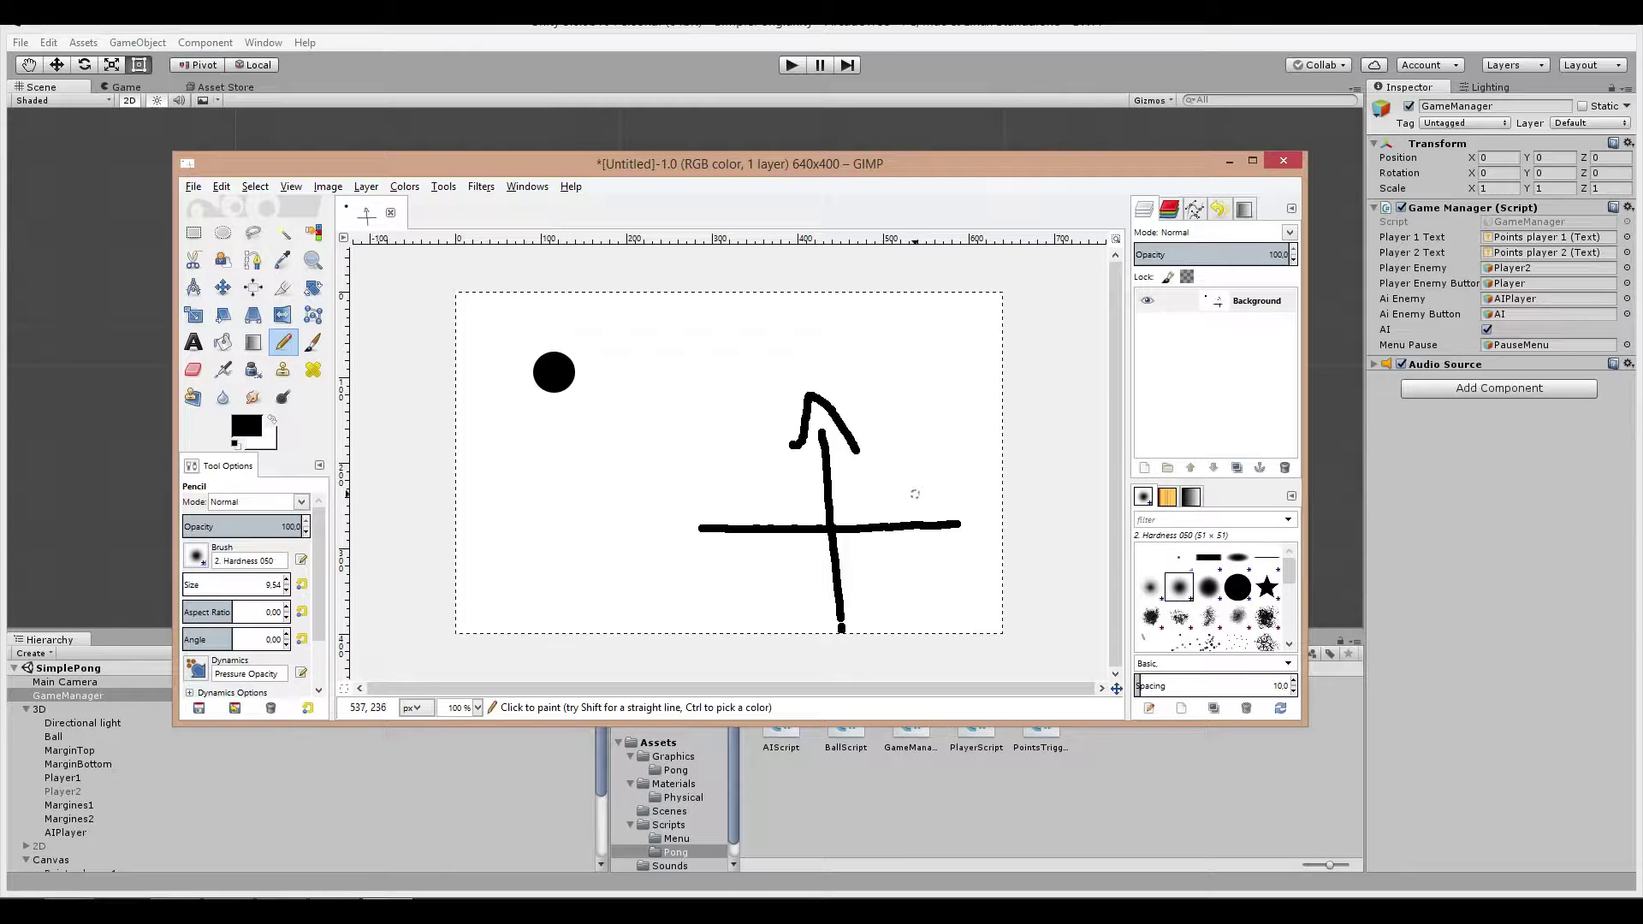
{"action": "left_click_drag", "start_coordinate": [942, 509], "coordinate": [941, 542]}
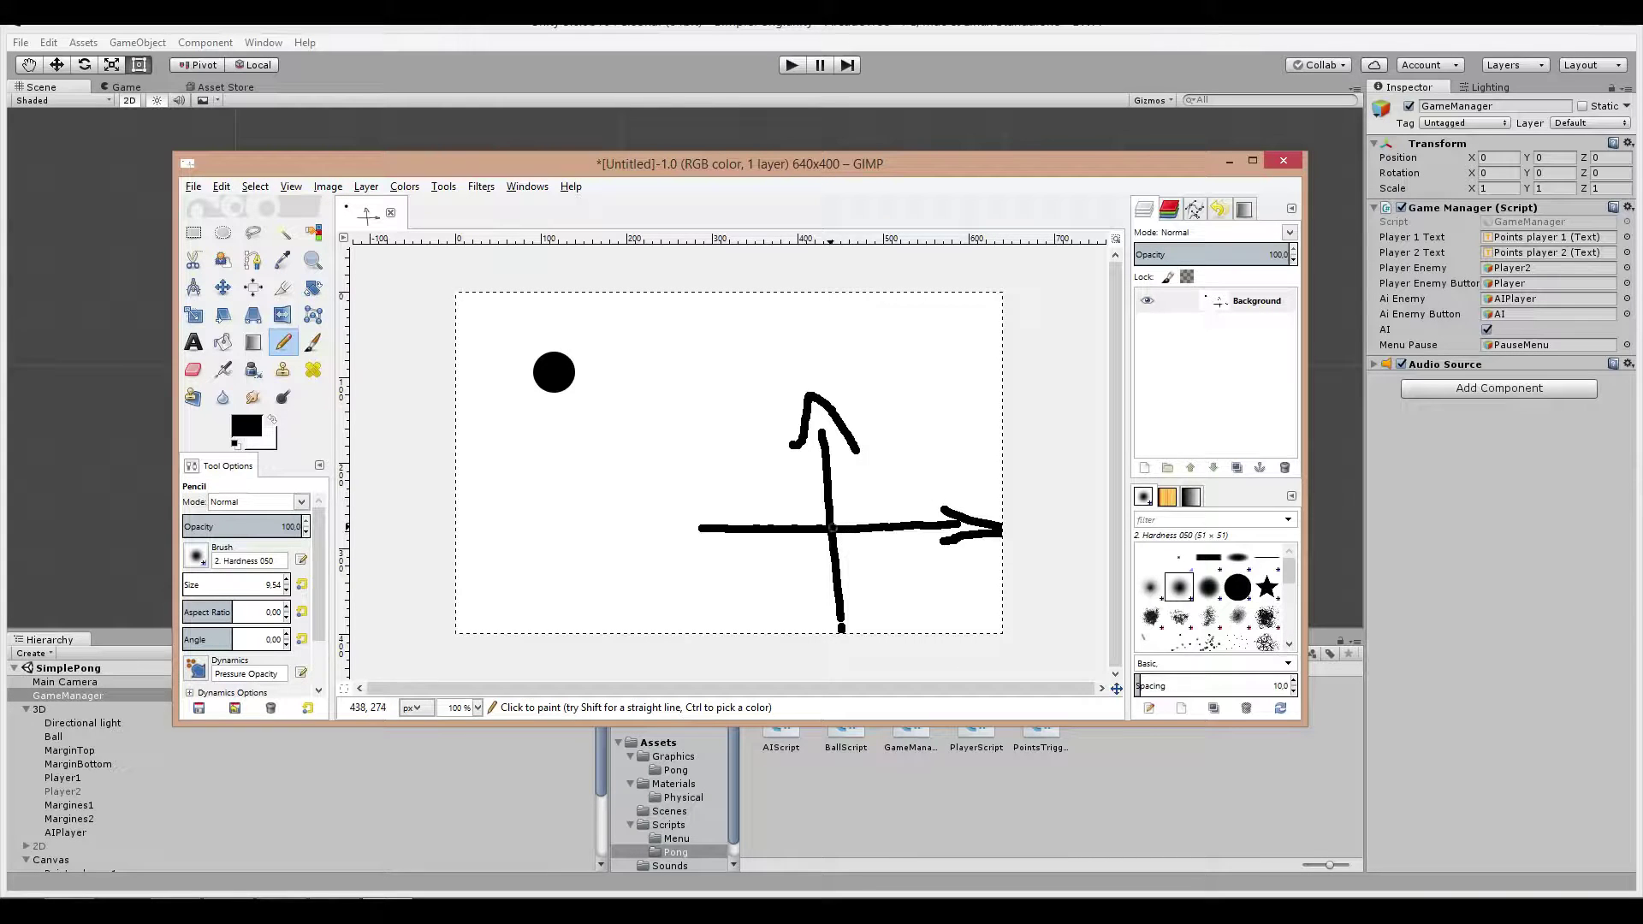
Step: Draw two vectors from the origin, a curve between them, and label the vertical axis y
{"action": "left_click_drag", "start_coordinate": [832, 528], "coordinate": [885, 437]}
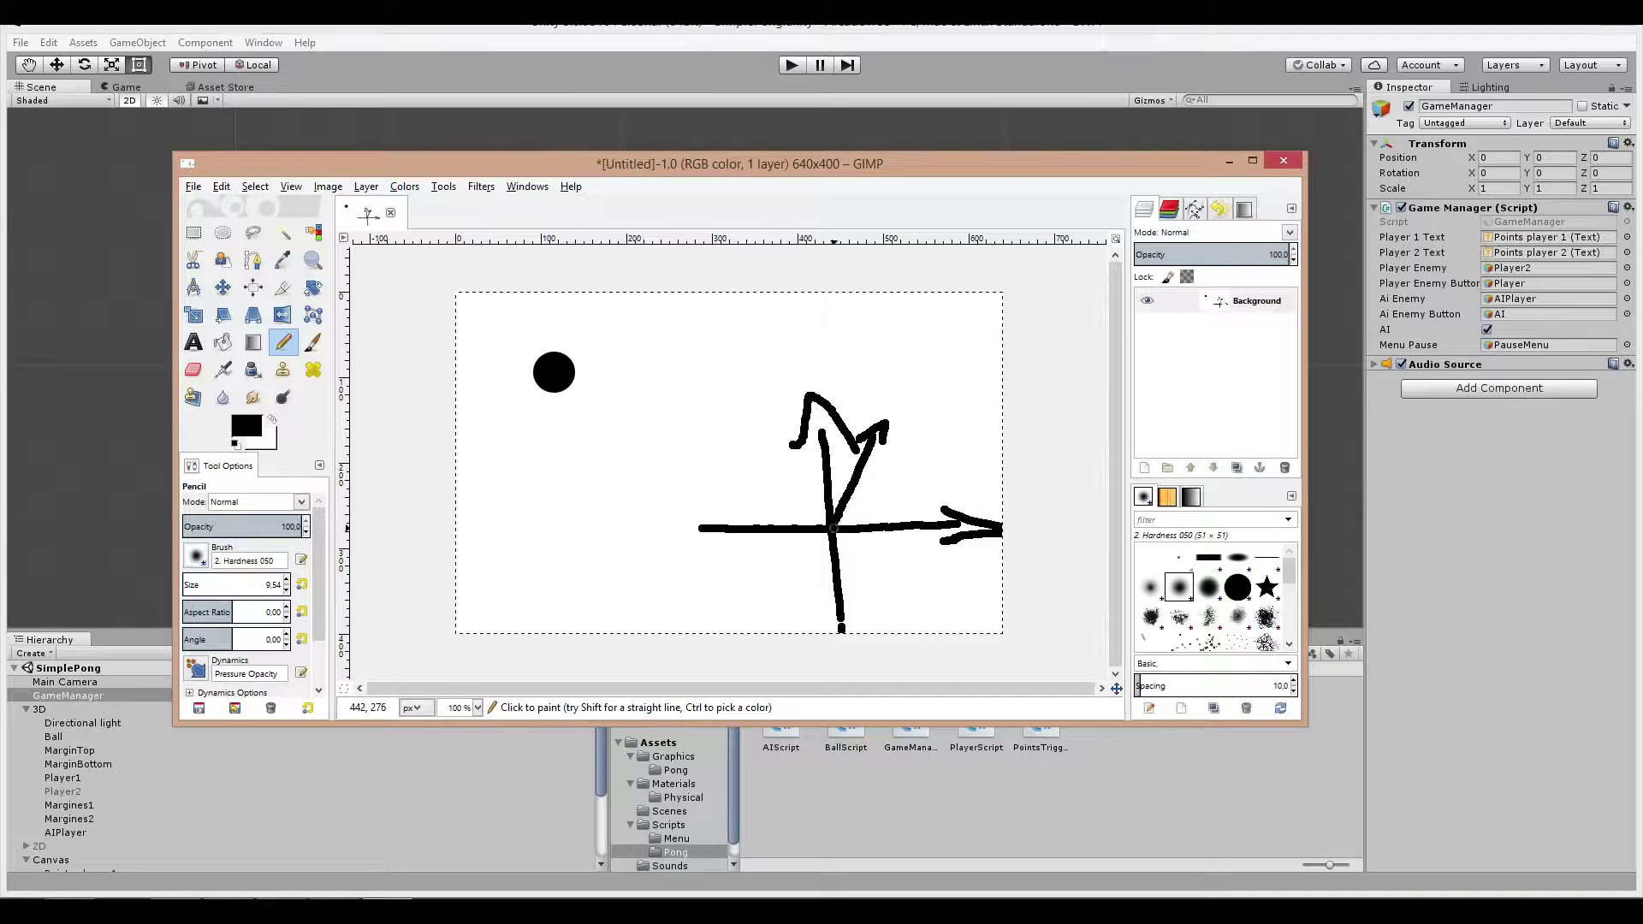
{"action": "mouse_move", "coordinate": [835, 528]}
{"action": "left_mouse_down"}
{"action": "mouse_move", "coordinate": [915, 482]}
{"action": "mouse_move", "coordinate": [916, 498]}
{"action": "left_mouse_up"}
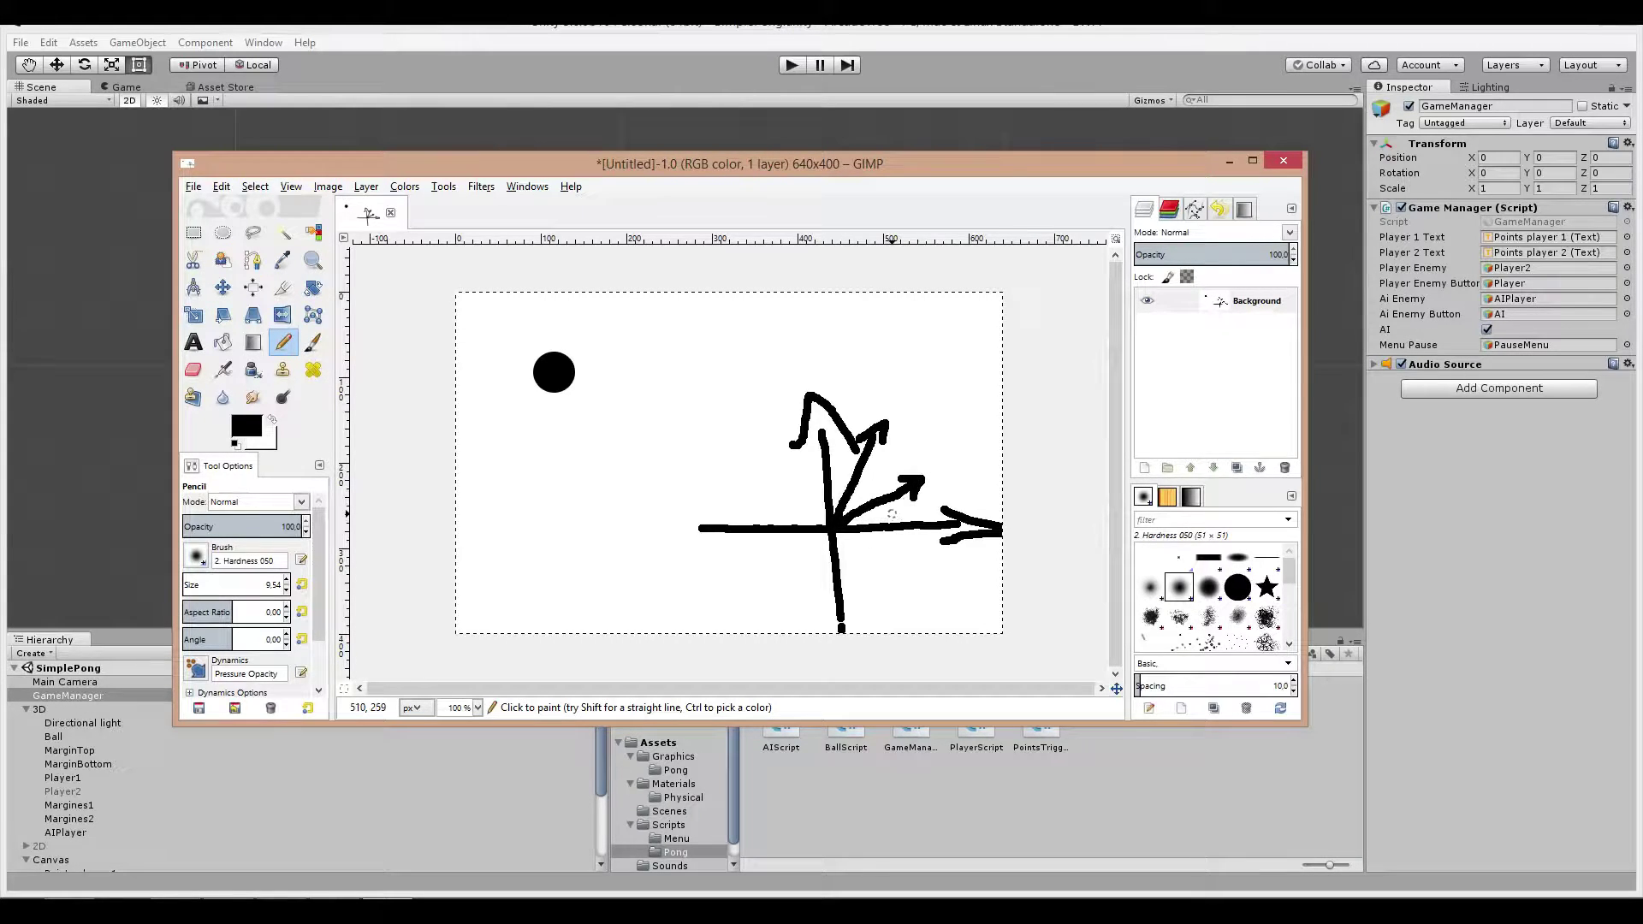
{"action": "mouse_move", "coordinate": [879, 467]}
{"action": "left_mouse_down"}
{"action": "mouse_move", "coordinate": [888, 494]}
{"action": "mouse_move", "coordinate": [899, 473]}
{"action": "mouse_move", "coordinate": [987, 511]}
{"action": "left_mouse_up"}
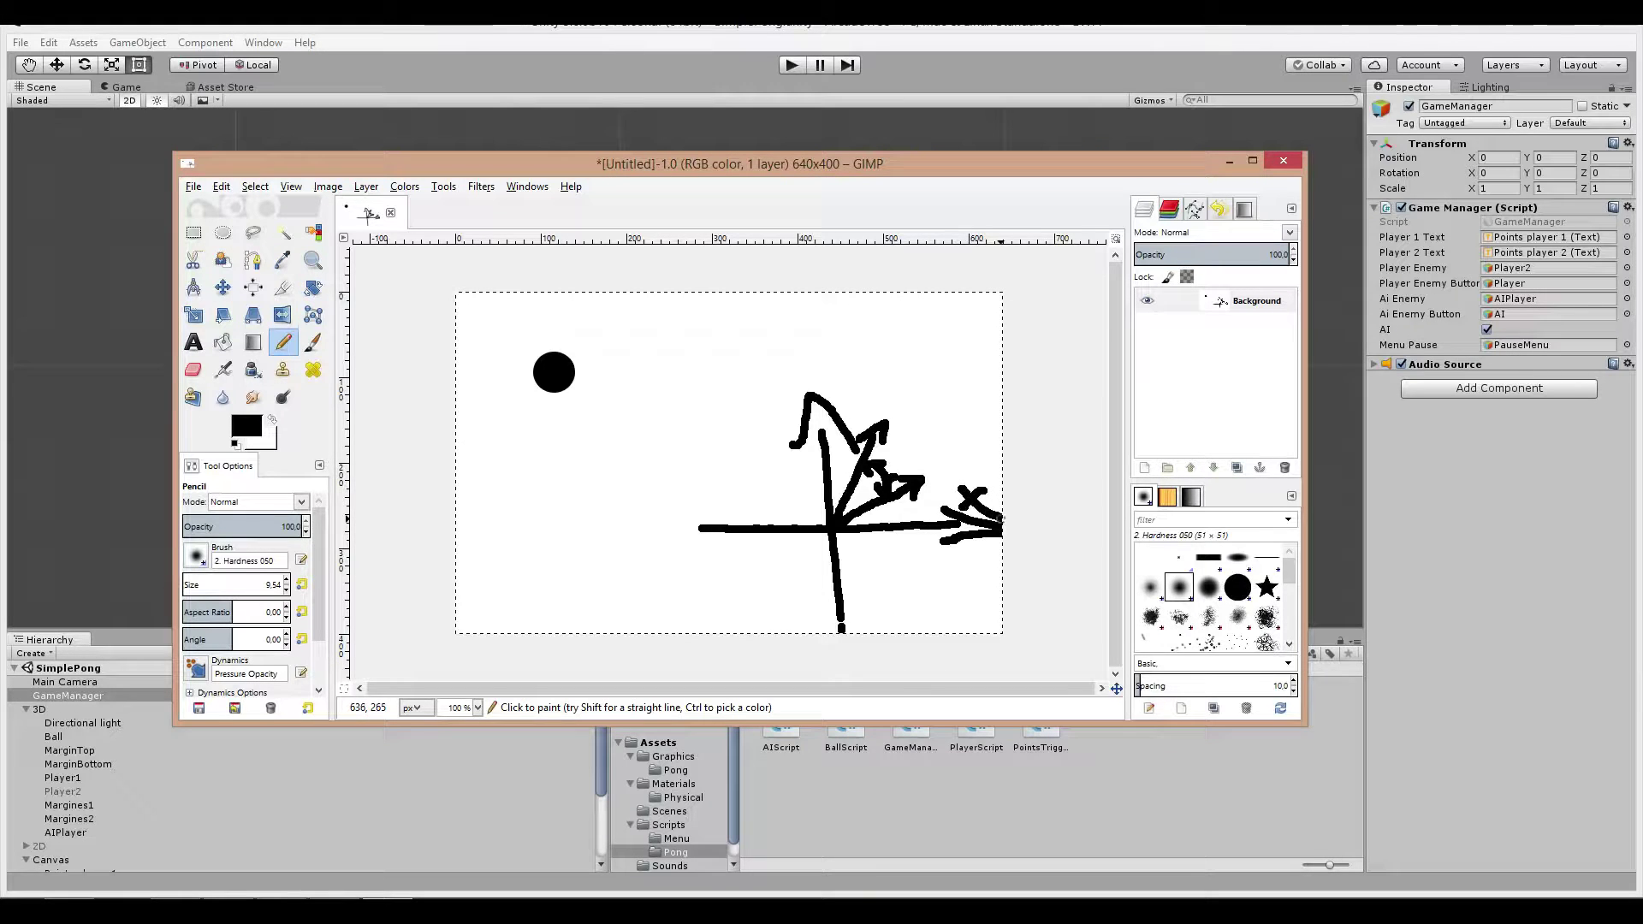
{"action": "mouse_move", "coordinate": [829, 349]}
{"action": "left_mouse_down"}
{"action": "mouse_move", "coordinate": [856, 377]}
{"action": "mouse_move", "coordinate": [851, 401]}
{"action": "mouse_move", "coordinate": [842, 391]}
{"action": "mouse_move", "coordinate": [886, 378]}
{"action": "left_mouse_up"}
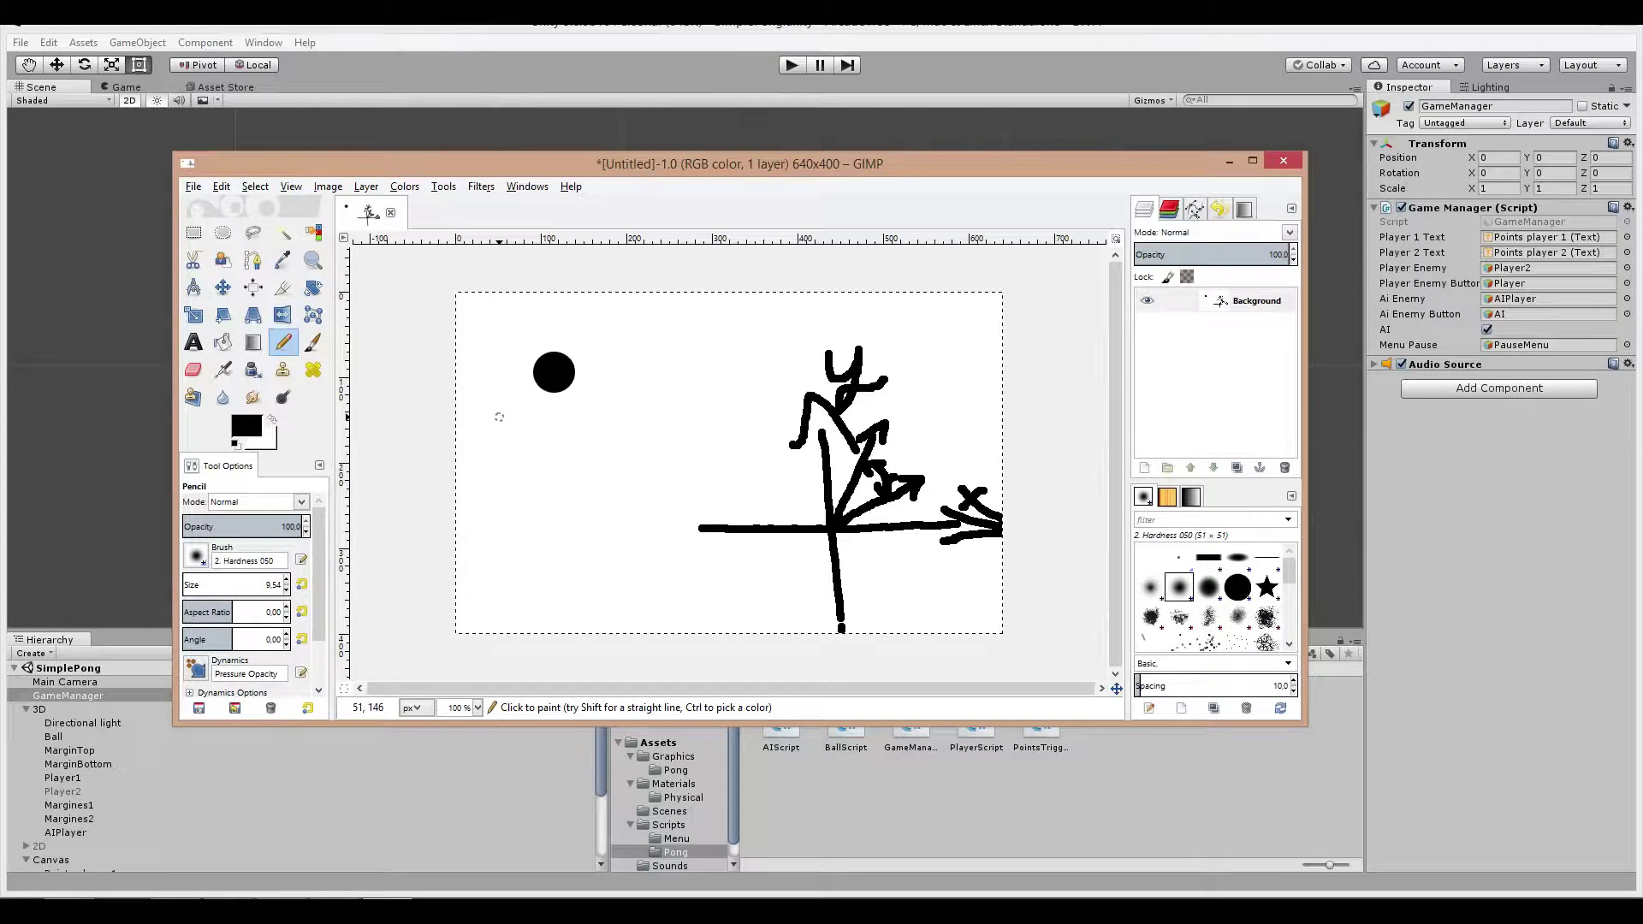
Step: Handwrite '(1,0) = 0°' and '(0,1)' below the ball and draw an arc from the x axis toward y
{"action": "mouse_move", "coordinate": [499, 417]}
{"action": "left_mouse_down"}
{"action": "mouse_move", "coordinate": [492, 481]}
{"action": "mouse_move", "coordinate": [534, 459]}
{"action": "mouse_move", "coordinate": [546, 477]}
{"action": "mouse_move", "coordinate": [606, 422]}
{"action": "mouse_move", "coordinate": [582, 446]}
{"action": "mouse_move", "coordinate": [638, 480]}
{"action": "mouse_move", "coordinate": [671, 437]}
{"action": "mouse_move", "coordinate": [748, 403]}
{"action": "left_mouse_up"}
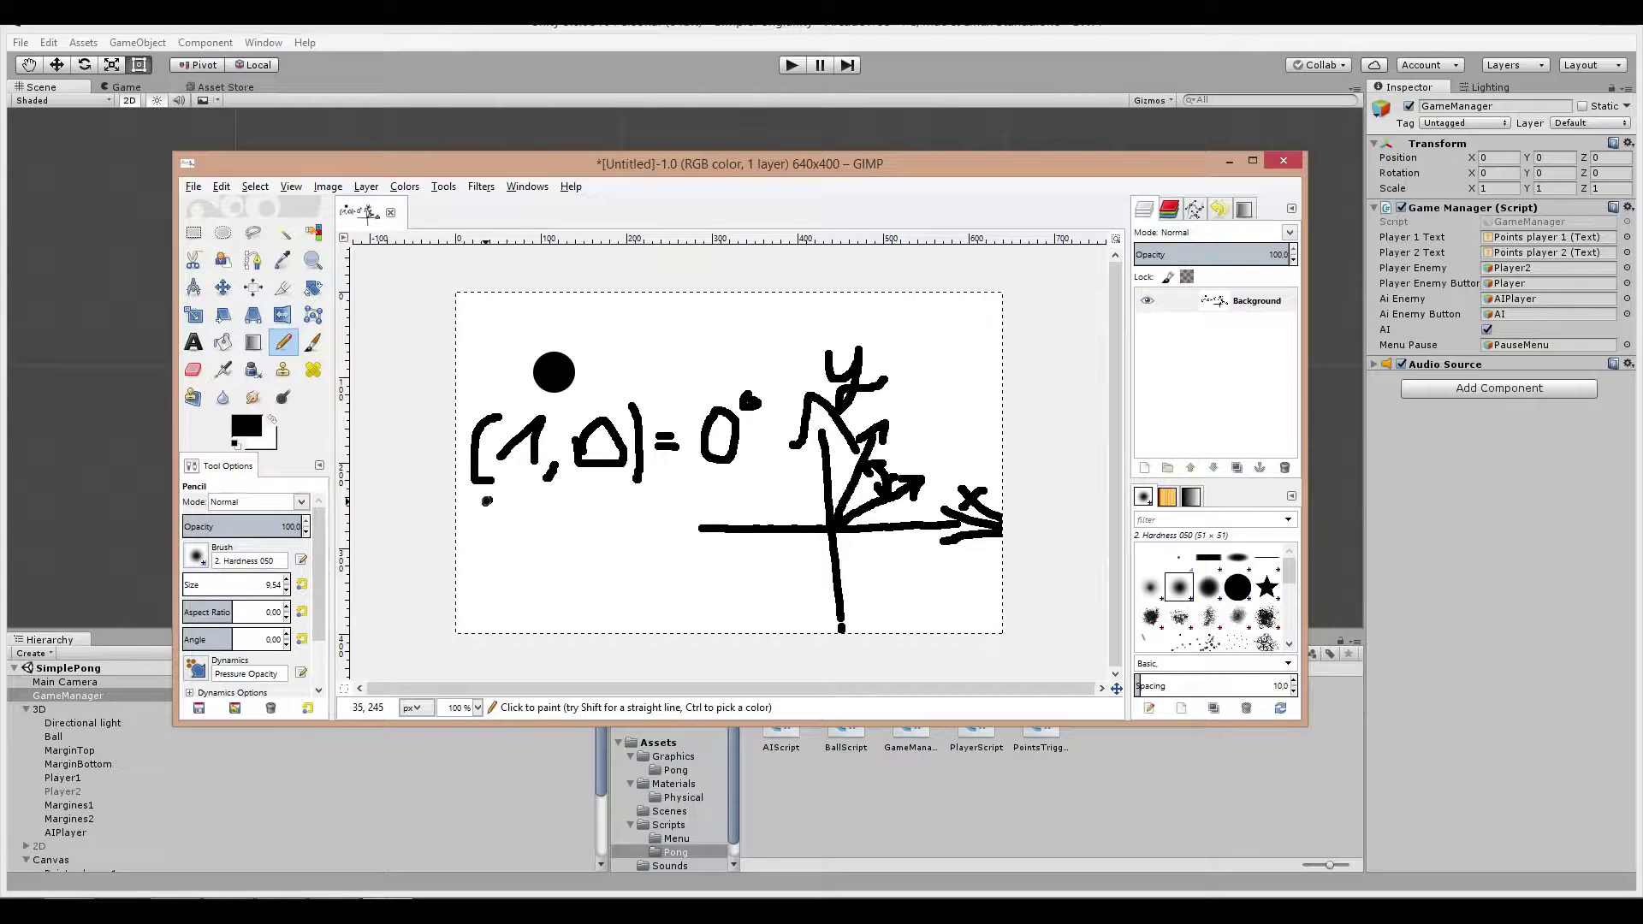
{"action": "left_click_drag", "start_coordinate": [486, 501], "coordinate": [496, 556]}
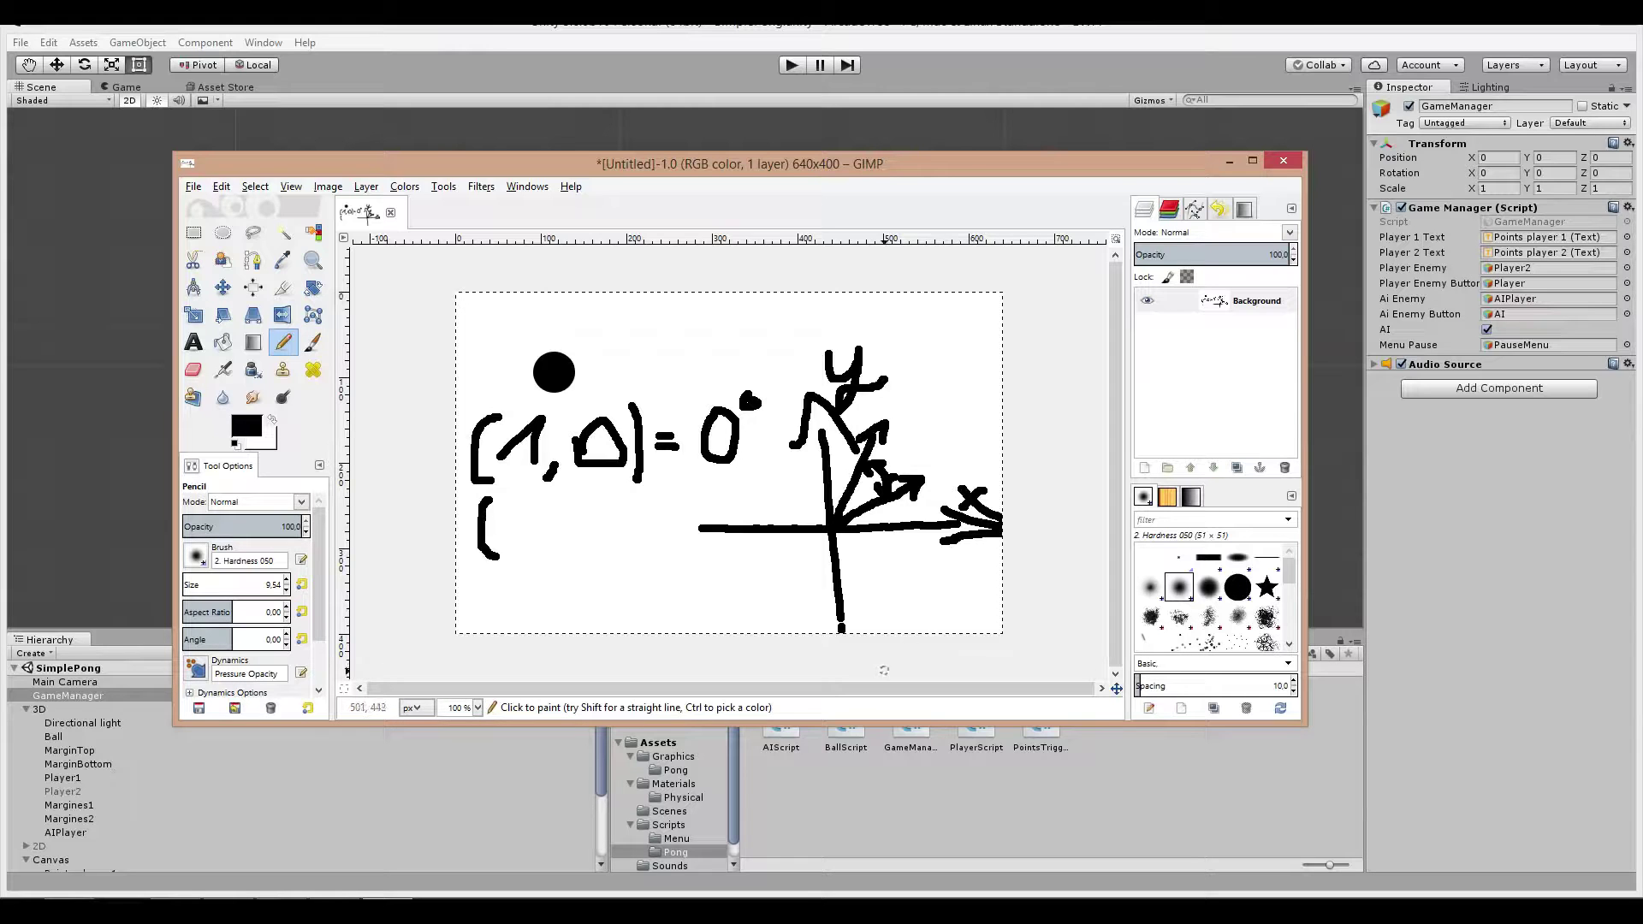
{"action": "mouse_move", "coordinate": [520, 506]}
{"action": "left_mouse_down"}
{"action": "mouse_move", "coordinate": [573, 560]}
{"action": "mouse_move", "coordinate": [667, 549]}
{"action": "left_mouse_up"}
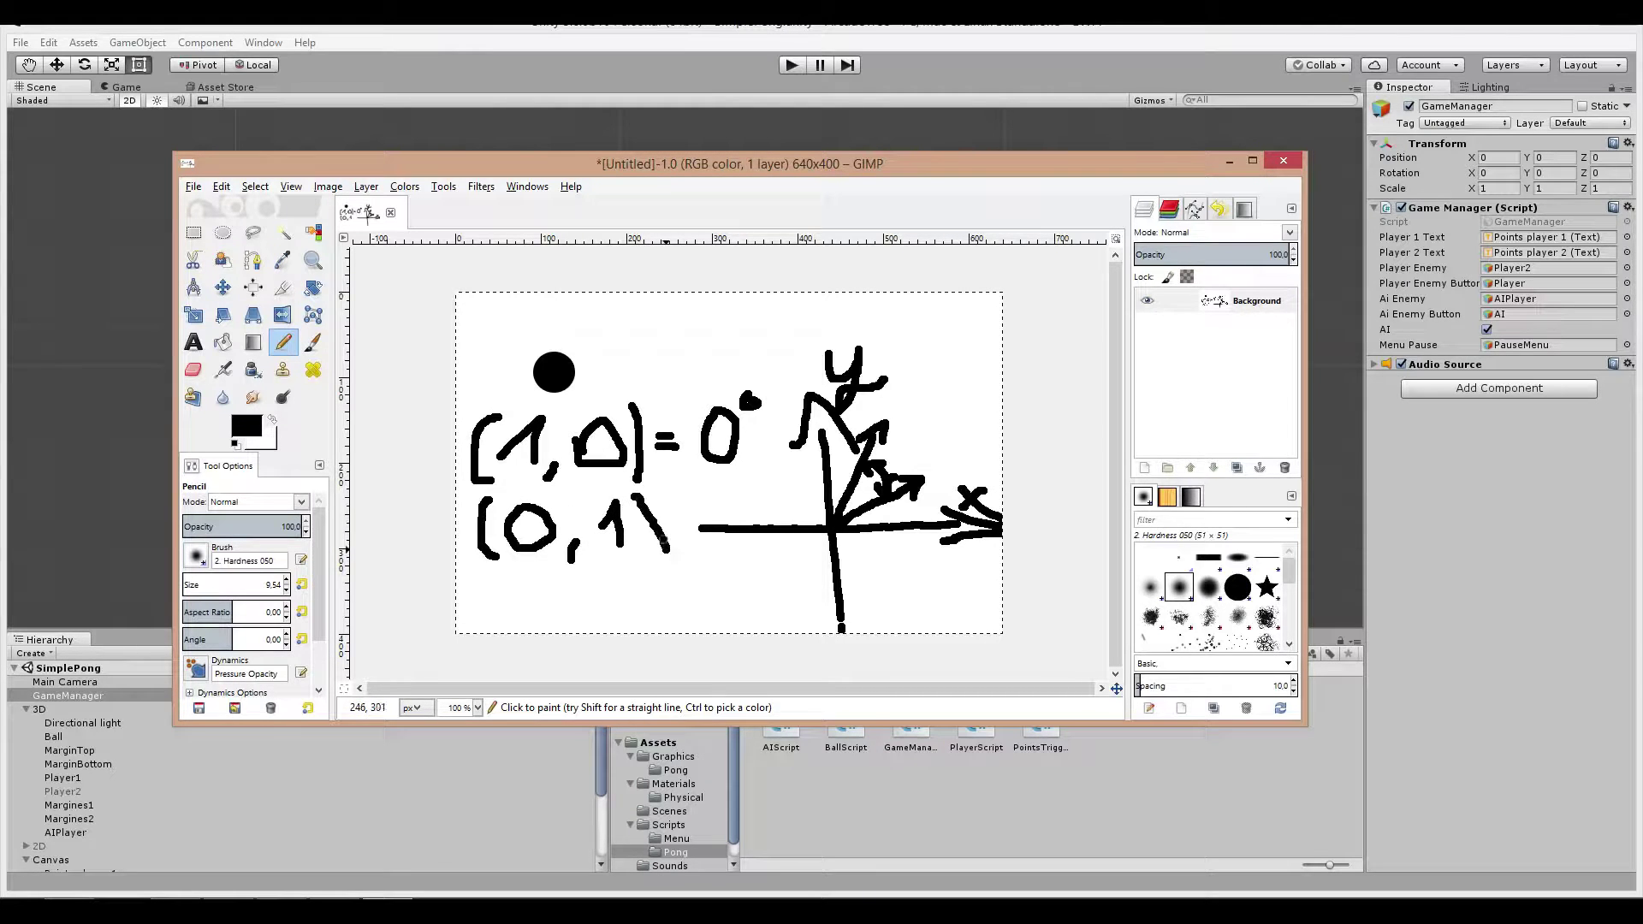
{"action": "mouse_move", "coordinate": [984, 468]}
{"action": "left_mouse_down"}
{"action": "mouse_move", "coordinate": [925, 368]}
{"action": "mouse_move", "coordinate": [901, 366]}
{"action": "mouse_move", "coordinate": [916, 356]}
{"action": "left_mouse_up"}
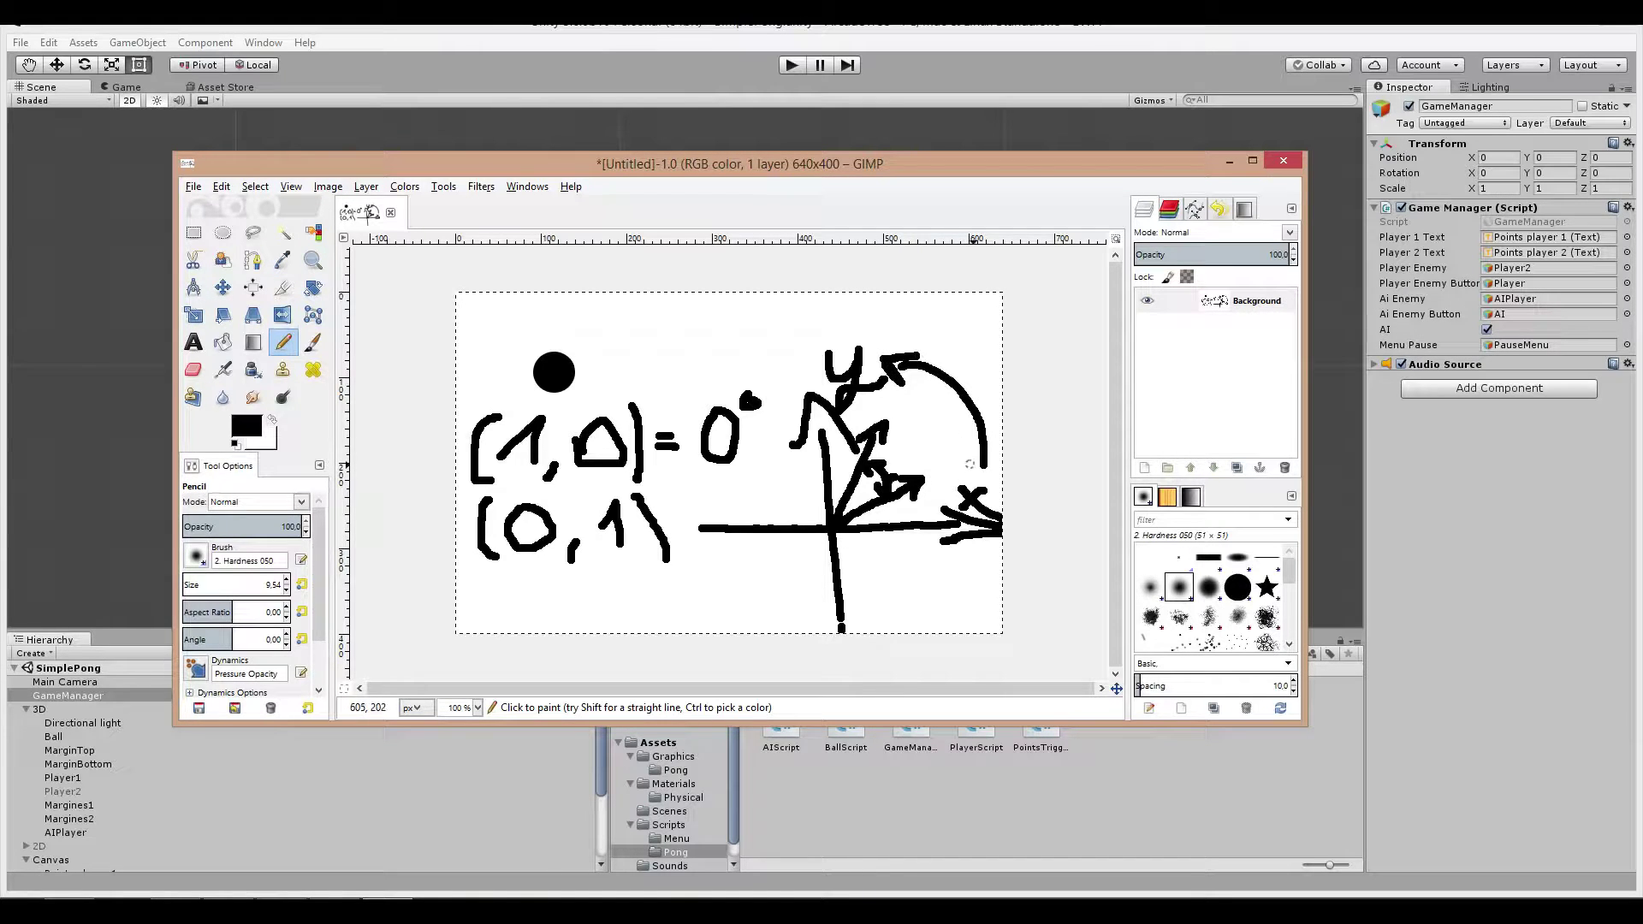
Step: Add an arrowhead to the arc and write 90°, 60 and 30° labels along it
{"action": "left_click_drag", "start_coordinate": [984, 466], "coordinate": [1001, 444]}
{"action": "mouse_move", "coordinate": [914, 323]}
{"action": "left_mouse_down"}
{"action": "mouse_move", "coordinate": [899, 359]}
{"action": "mouse_move", "coordinate": [961, 326]}
{"action": "left_mouse_up"}
{"action": "left_click", "coordinate": [958, 324]}
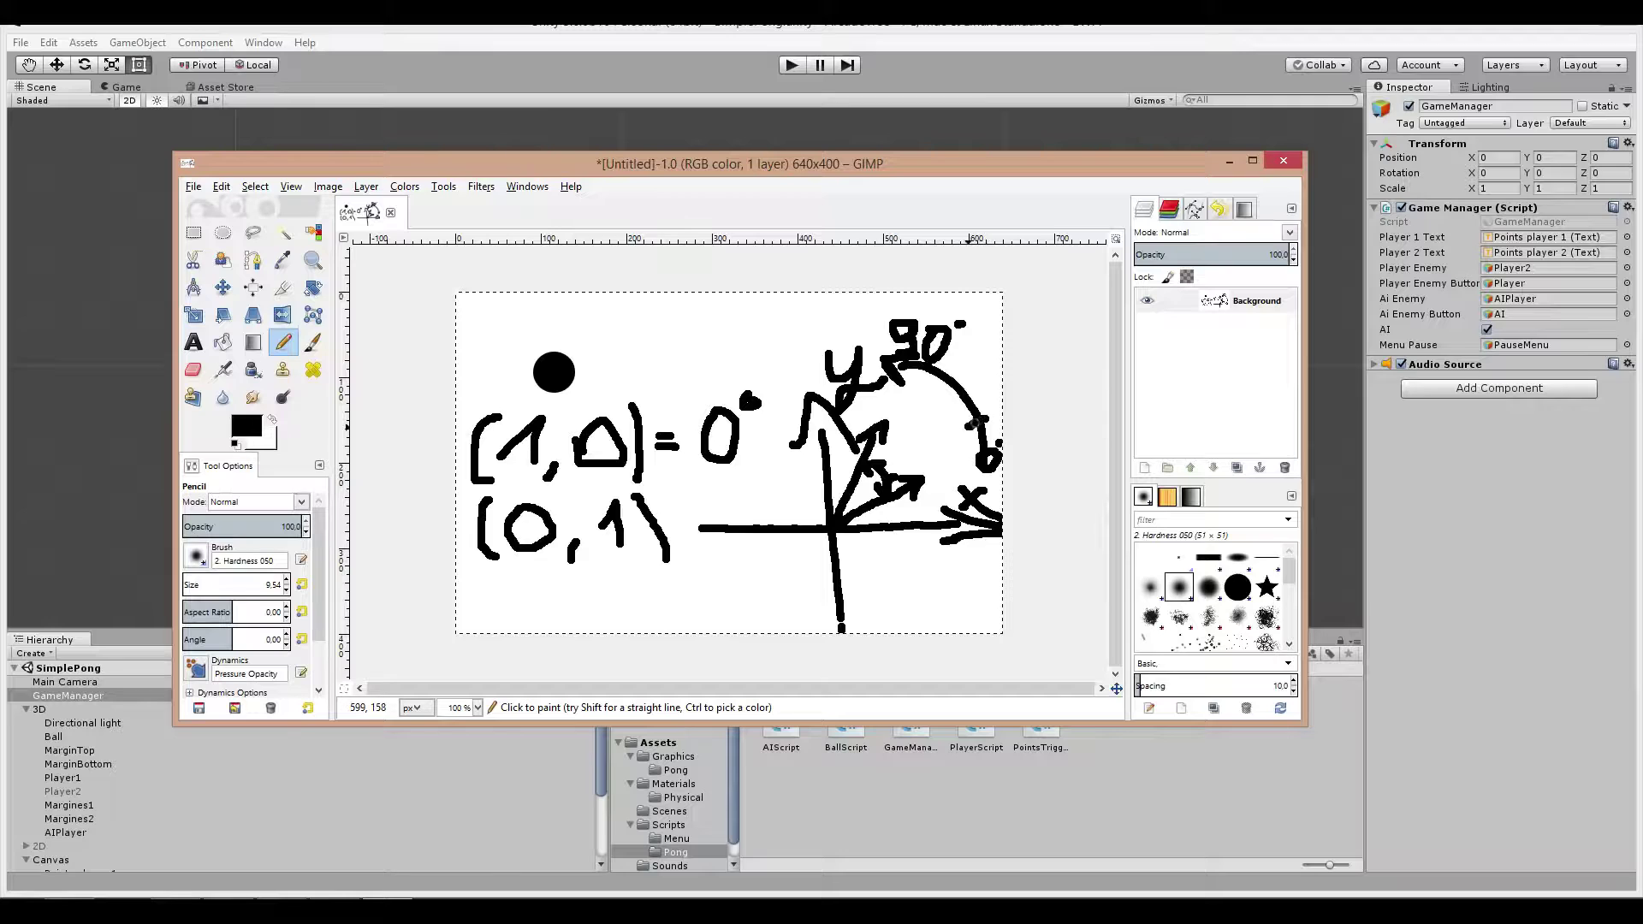
{"action": "left_click_drag", "start_coordinate": [966, 426], "coordinate": [994, 418]}
{"action": "mouse_move", "coordinate": [916, 408]}
{"action": "left_mouse_down"}
{"action": "mouse_move", "coordinate": [937, 414]}
{"action": "mouse_move", "coordinate": [940, 394]}
{"action": "mouse_move", "coordinate": [966, 452]}
{"action": "mouse_move", "coordinate": [975, 432]}
{"action": "left_mouse_up"}
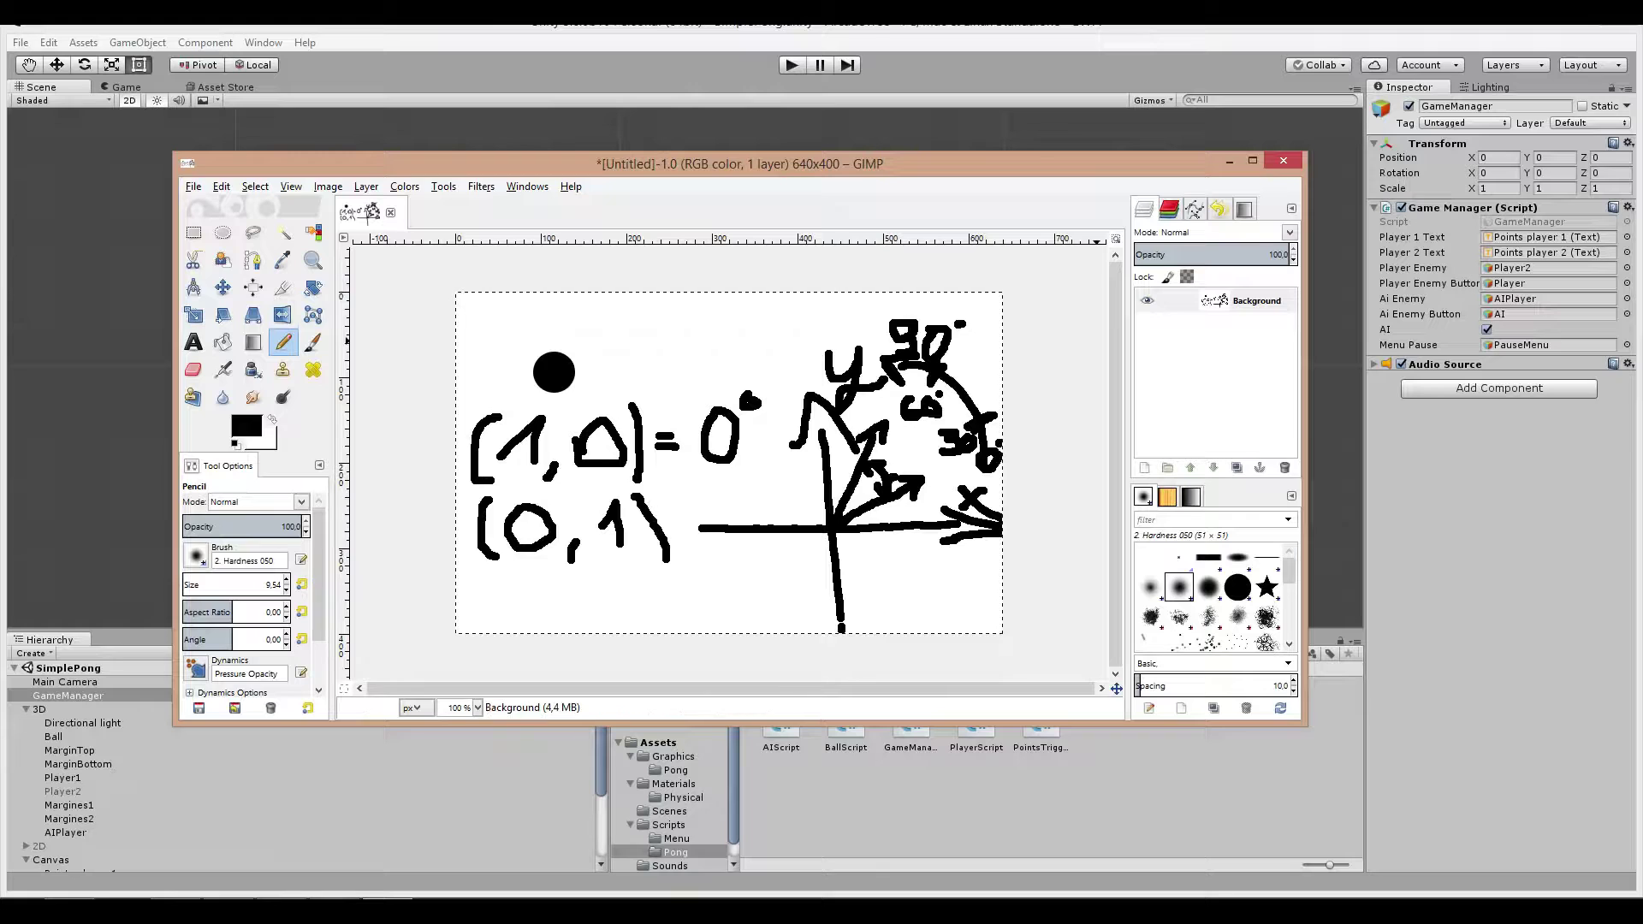
Step: Complete the second note so it reads '(0,1) = 90°'
{"action": "right_click", "coordinate": [1160, 346]}
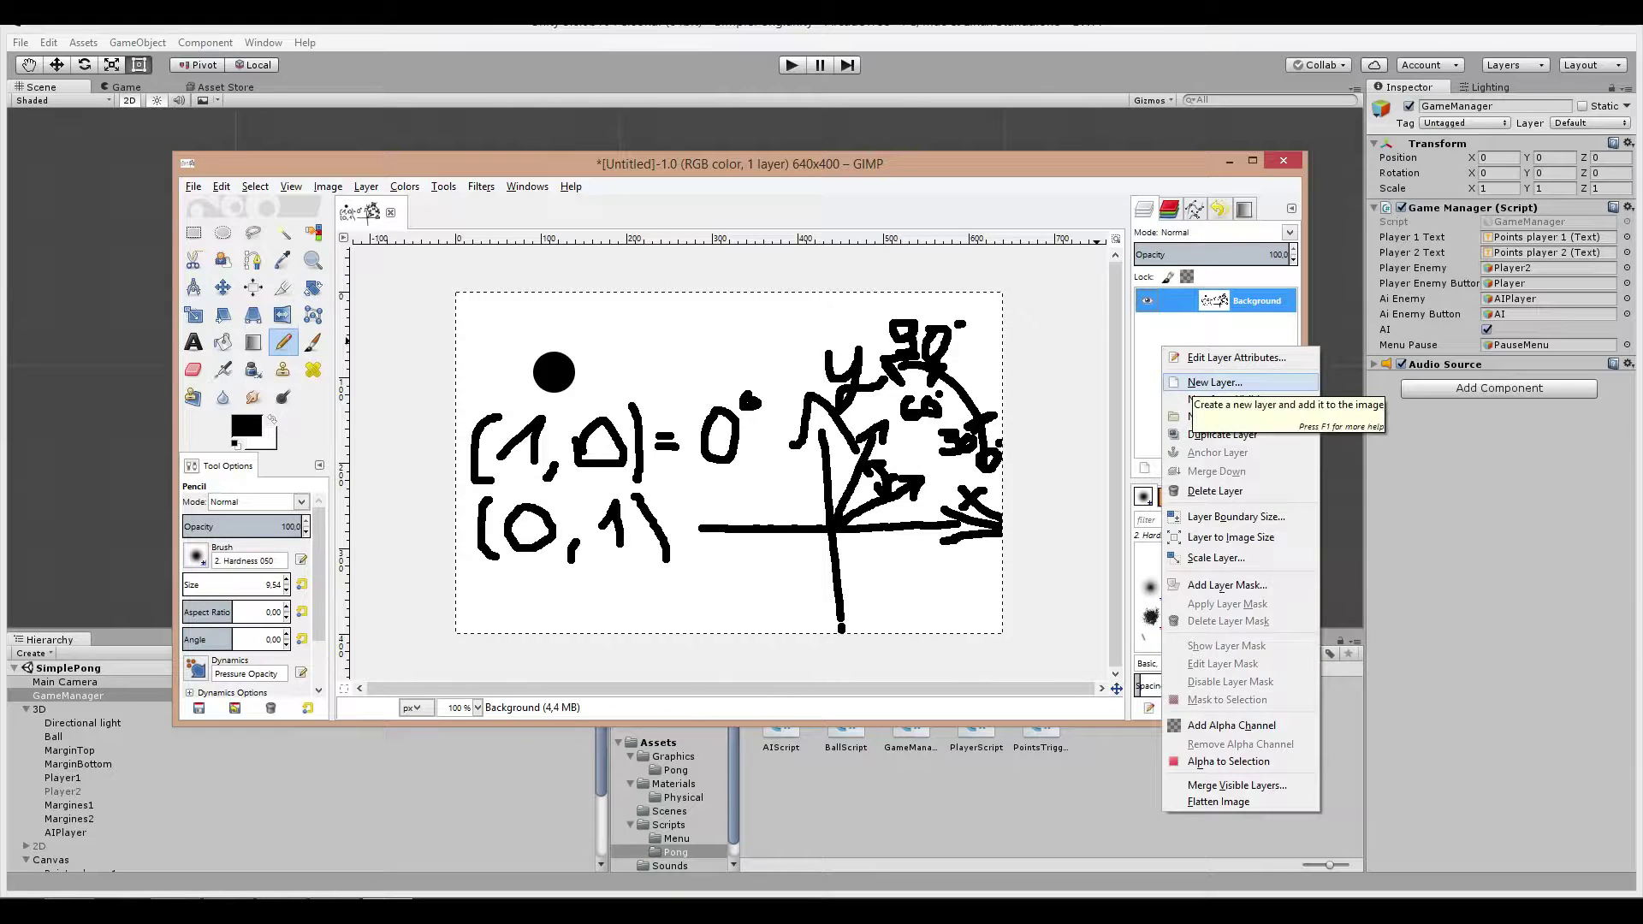
{"action": "left_click", "coordinate": [517, 586]}
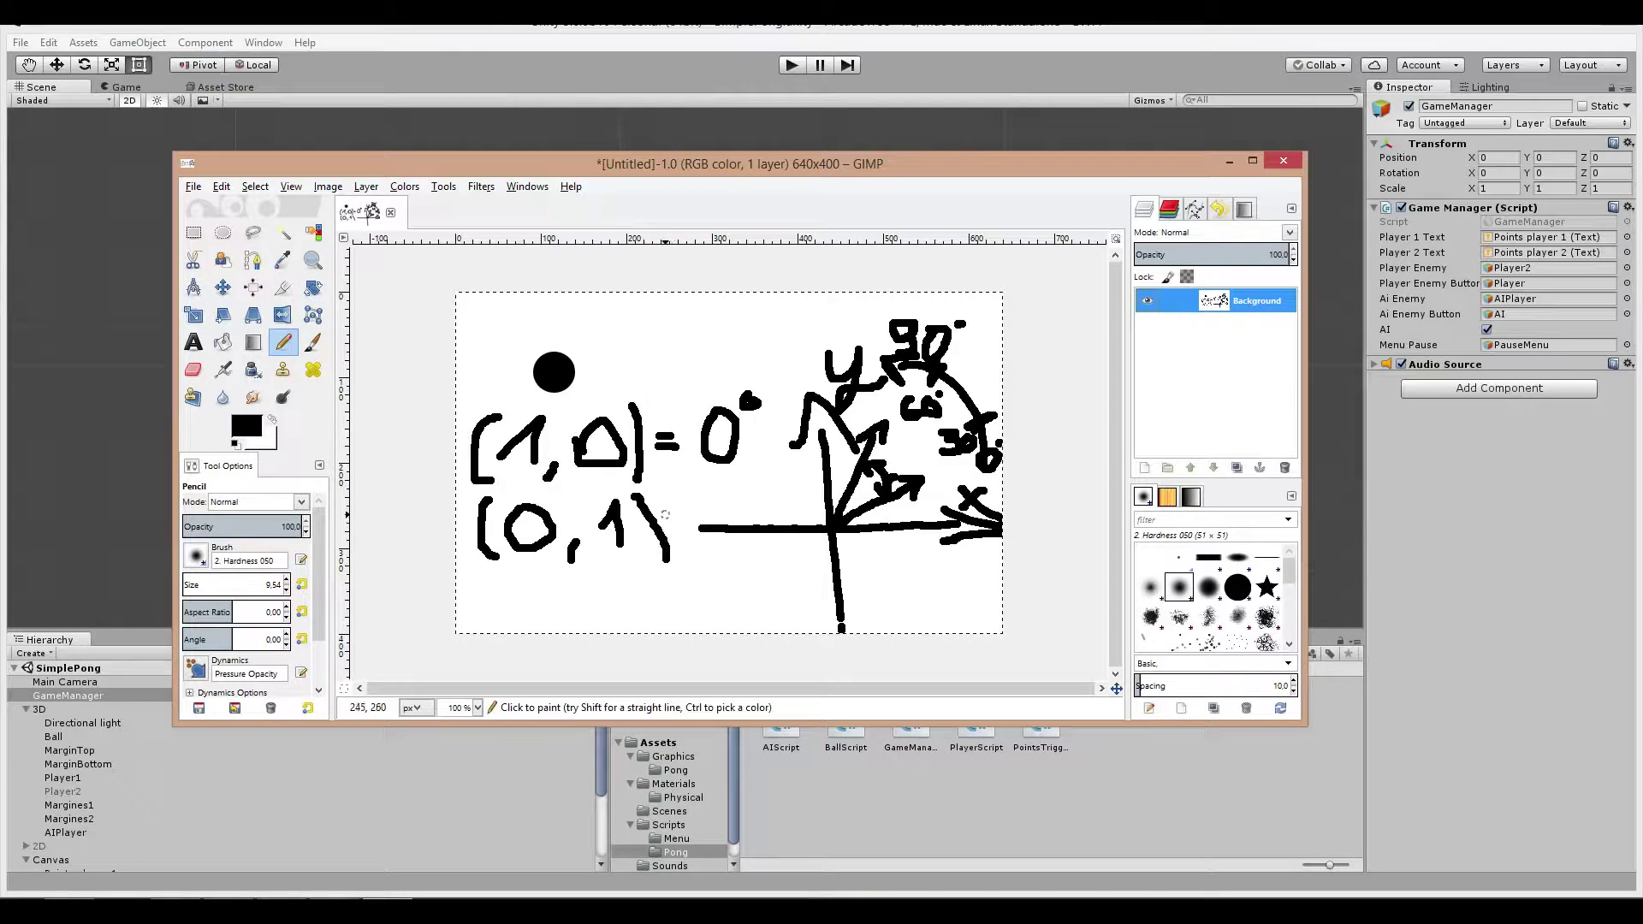
{"action": "mouse_move", "coordinate": [673, 511]}
{"action": "left_mouse_down"}
{"action": "mouse_move", "coordinate": [714, 517]}
{"action": "mouse_move", "coordinate": [759, 488]}
{"action": "left_mouse_up"}
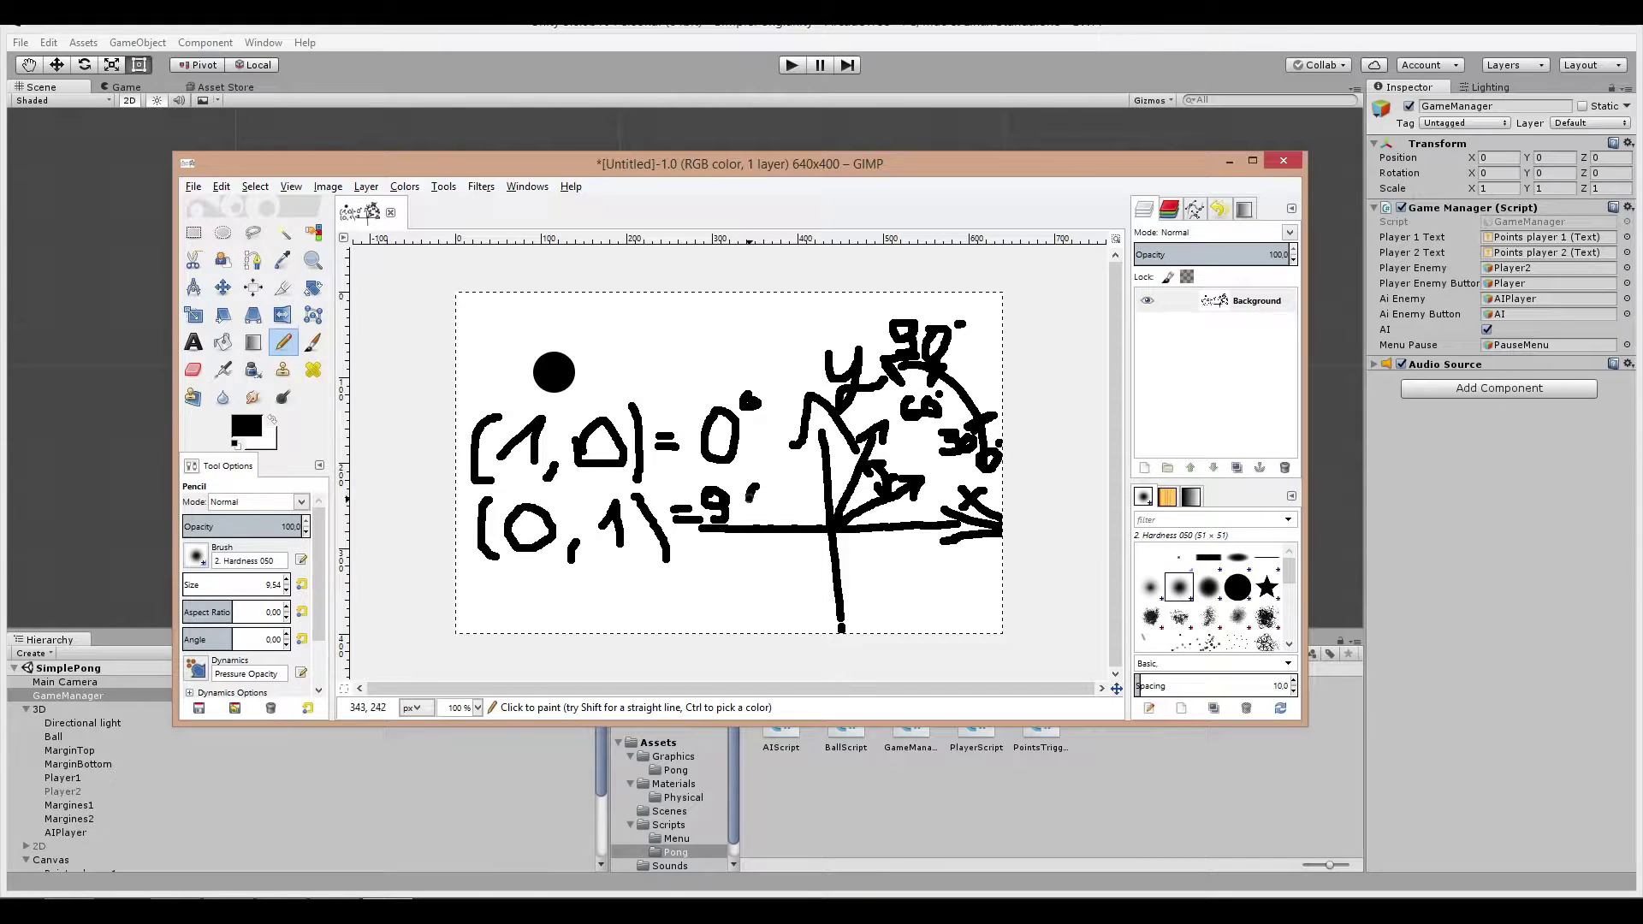
{"action": "left_click", "coordinate": [768, 471]}
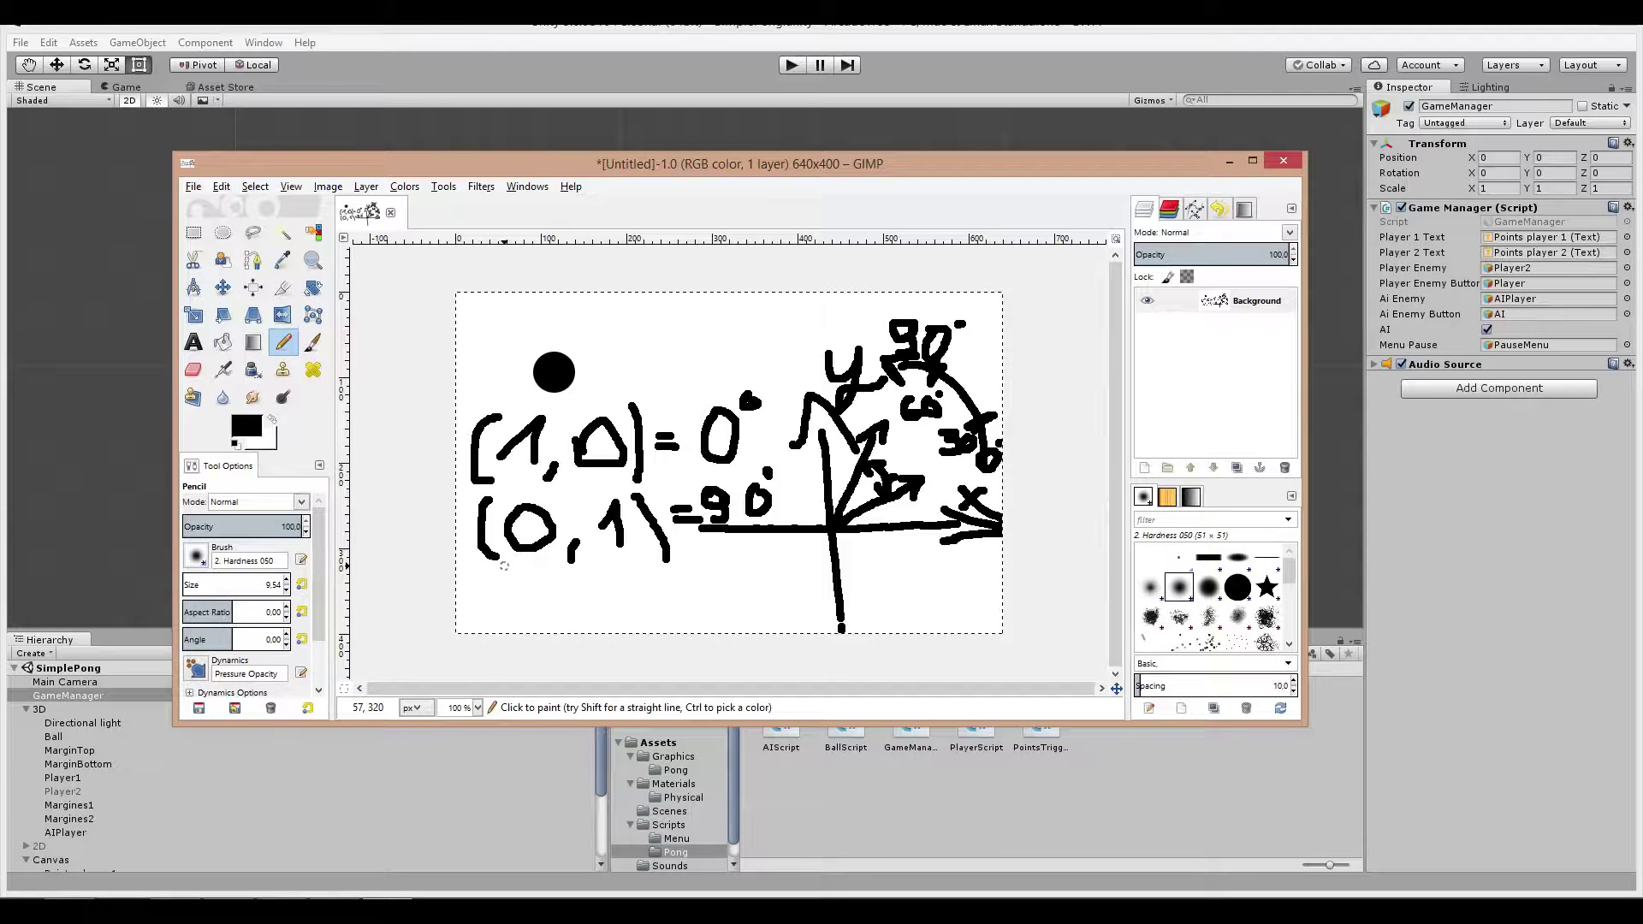
Step: Write '(0,6,0,3)' as a third note beneath (0,1)
{"action": "left_click_drag", "start_coordinate": [505, 567], "coordinate": [486, 616]}
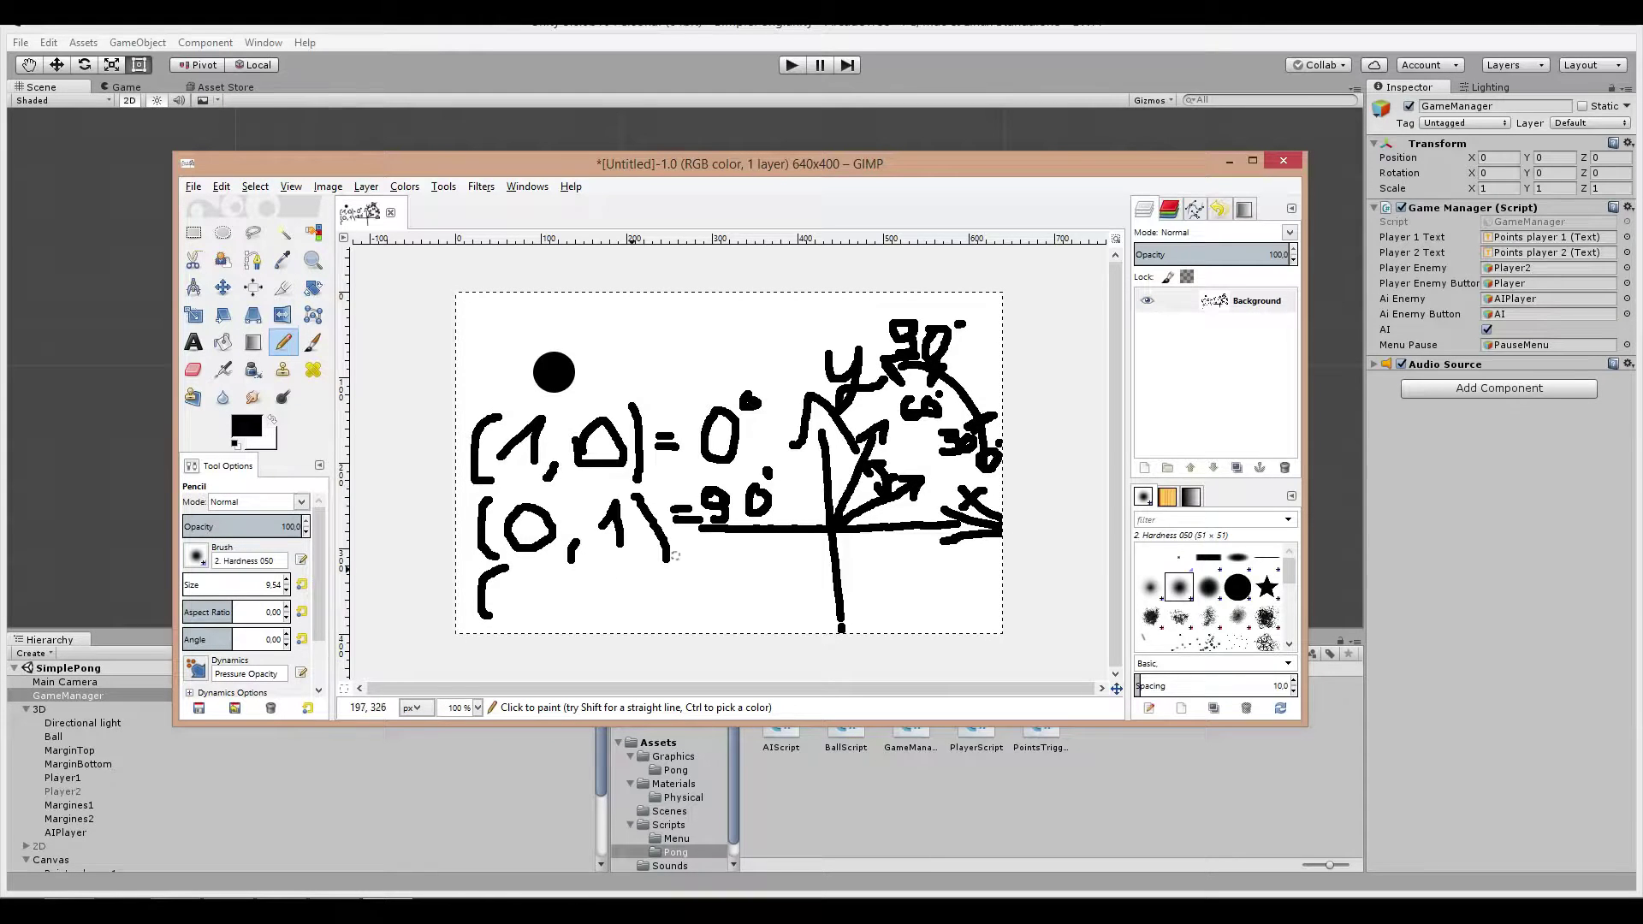
{"action": "mouse_move", "coordinate": [522, 583]}
{"action": "left_mouse_down"}
{"action": "mouse_move", "coordinate": [548, 620]}
{"action": "mouse_move", "coordinate": [571, 597]}
{"action": "left_mouse_up"}
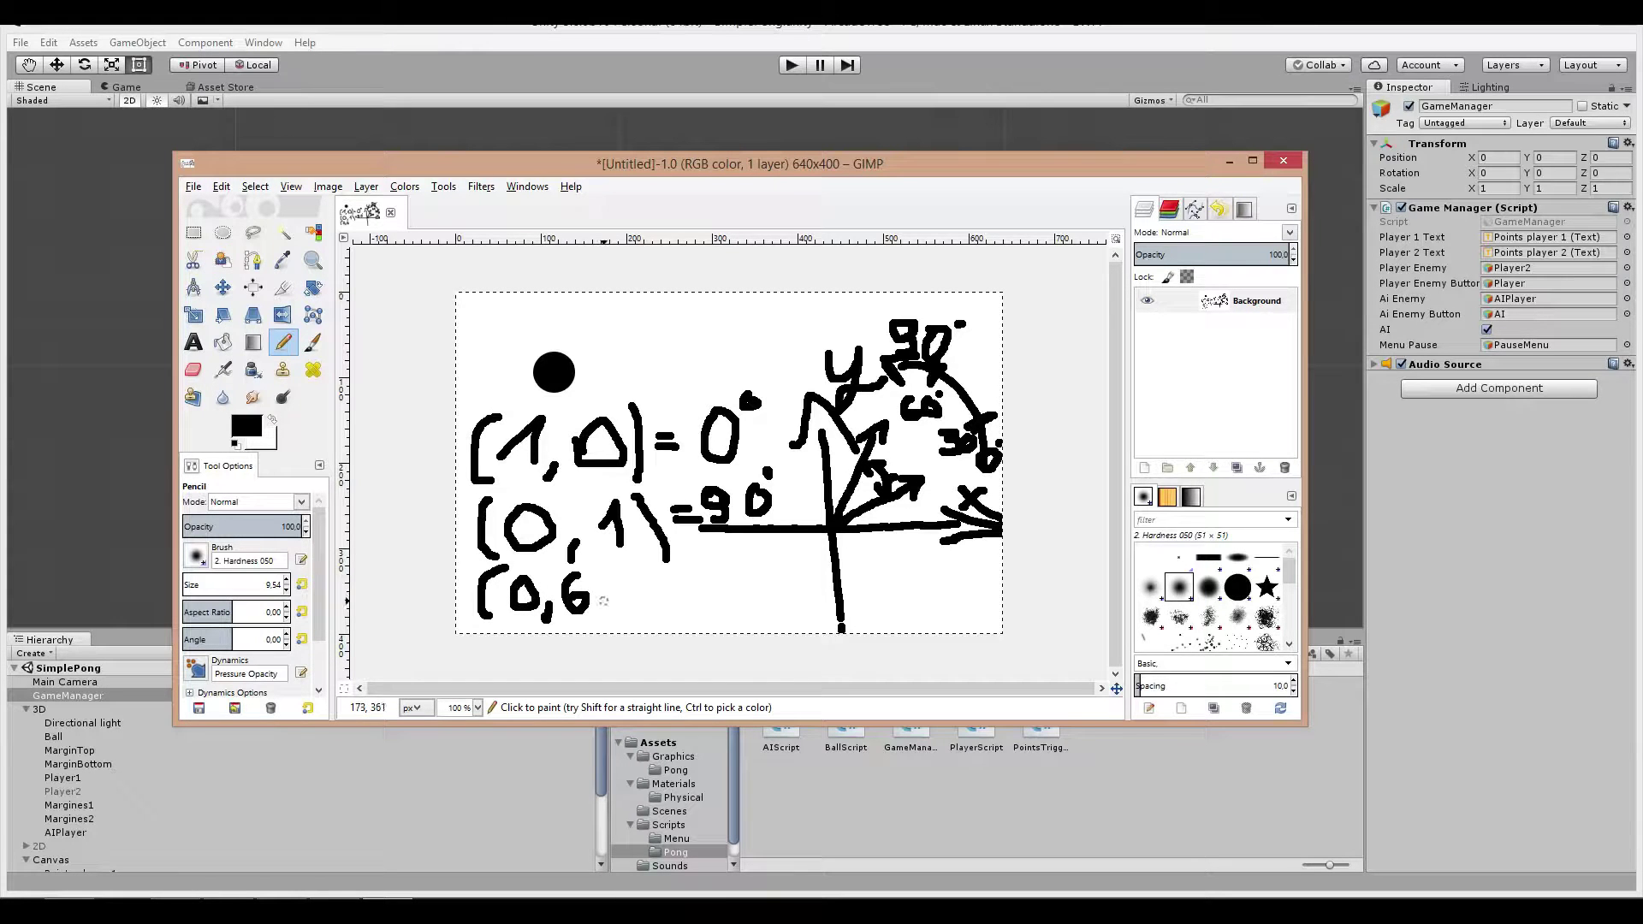
{"action": "left_click", "coordinate": [609, 612]}
{"action": "left_click_drag", "start_coordinate": [558, 622], "coordinate": [596, 632]}
{"action": "mouse_move", "coordinate": [637, 576]}
{"action": "left_mouse_down"}
{"action": "mouse_move", "coordinate": [666, 616]}
{"action": "mouse_move", "coordinate": [685, 610]}
{"action": "mouse_move", "coordinate": [664, 618]}
{"action": "left_mouse_up"}
{"action": "left_click", "coordinate": [673, 613]}
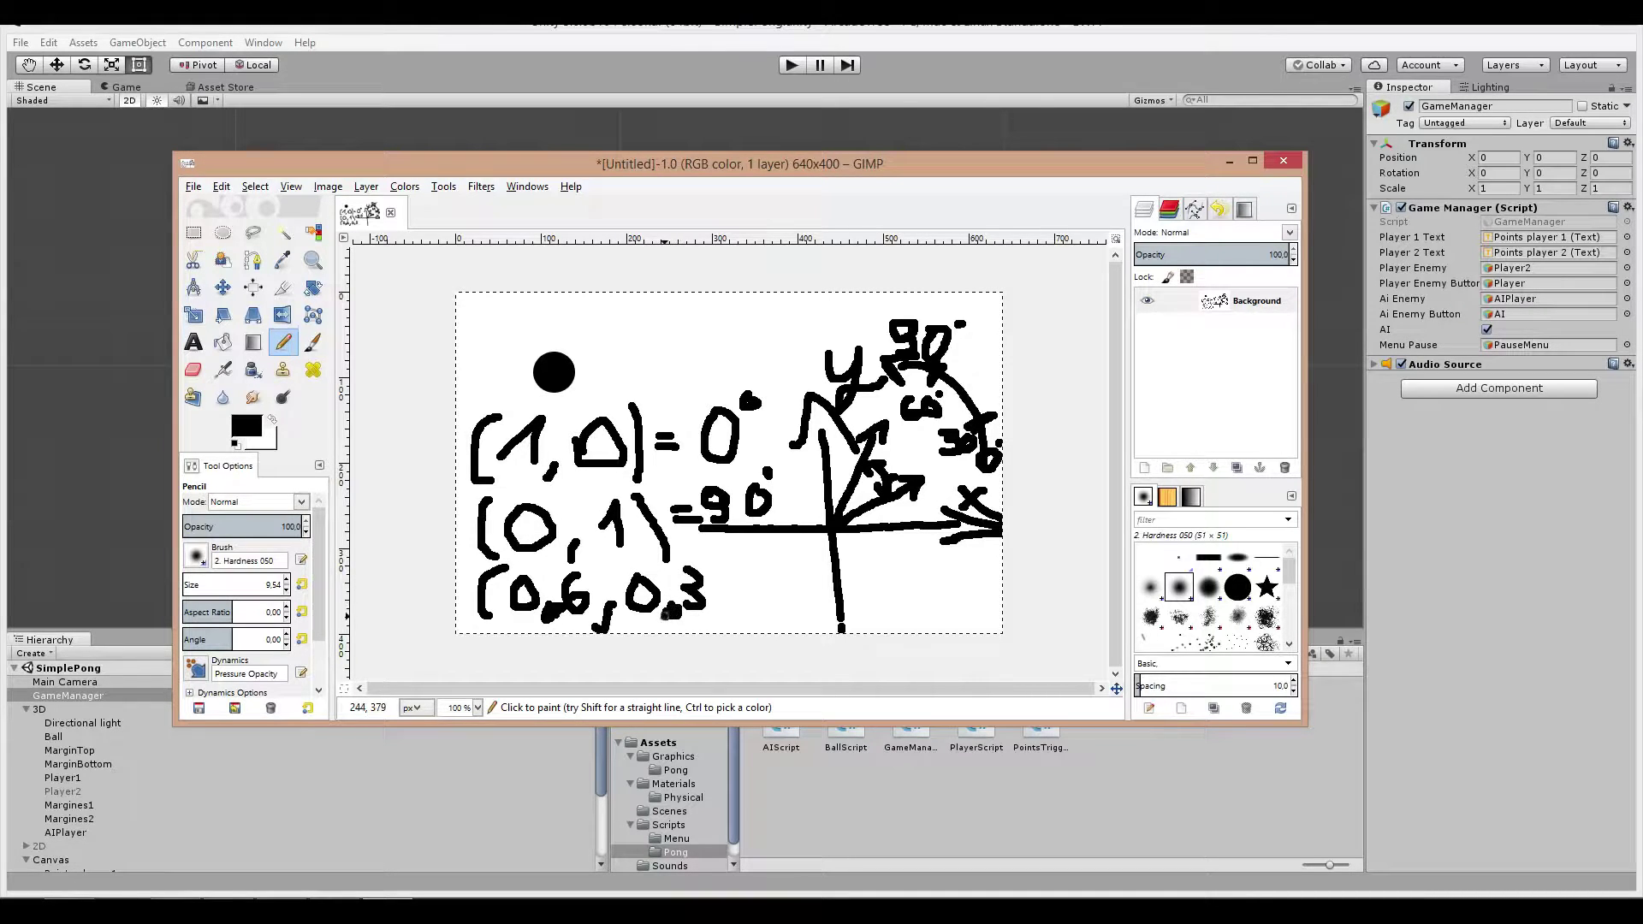
{"action": "mouse_move", "coordinate": [700, 563]}
{"action": "left_mouse_down"}
{"action": "mouse_move", "coordinate": [707, 626]}
{"action": "mouse_move", "coordinate": [745, 585]}
{"action": "mouse_move", "coordinate": [764, 611]}
{"action": "mouse_move", "coordinate": [747, 618]}
{"action": "mouse_move", "coordinate": [804, 566]}
{"action": "left_mouse_up"}
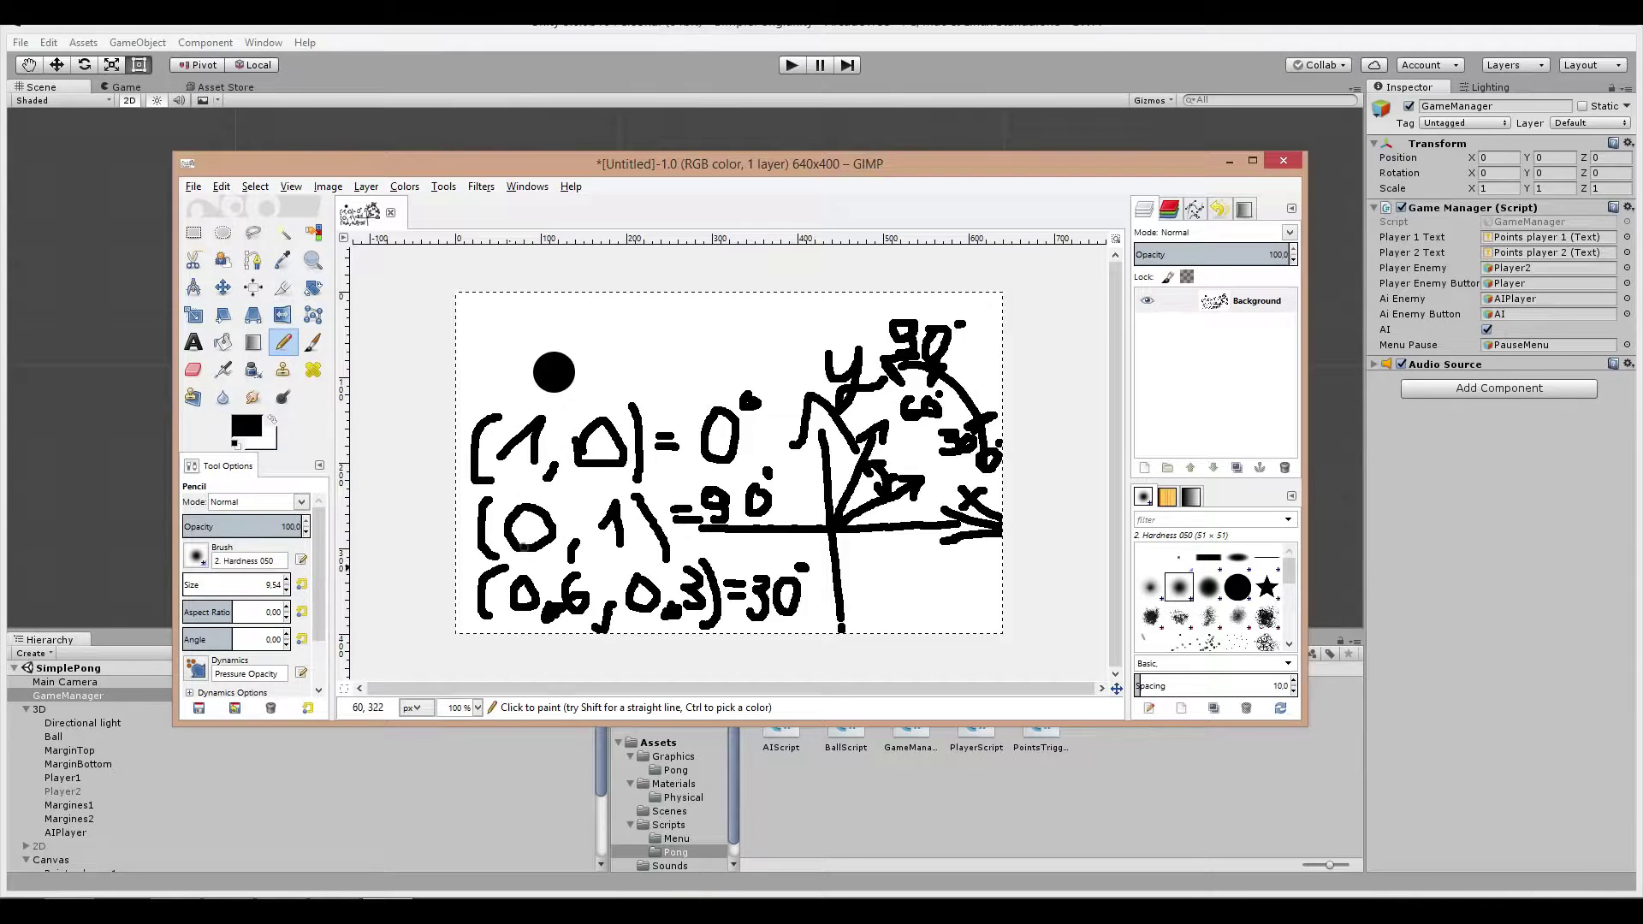
Step: Circle the 6 and 3, finish '= 30°', and write a 60 label near the top
{"action": "mouse_move", "coordinate": [604, 583]}
{"action": "left_mouse_down"}
{"action": "mouse_move", "coordinate": [589, 576]}
{"action": "mouse_move", "coordinate": [611, 592]}
{"action": "left_mouse_up"}
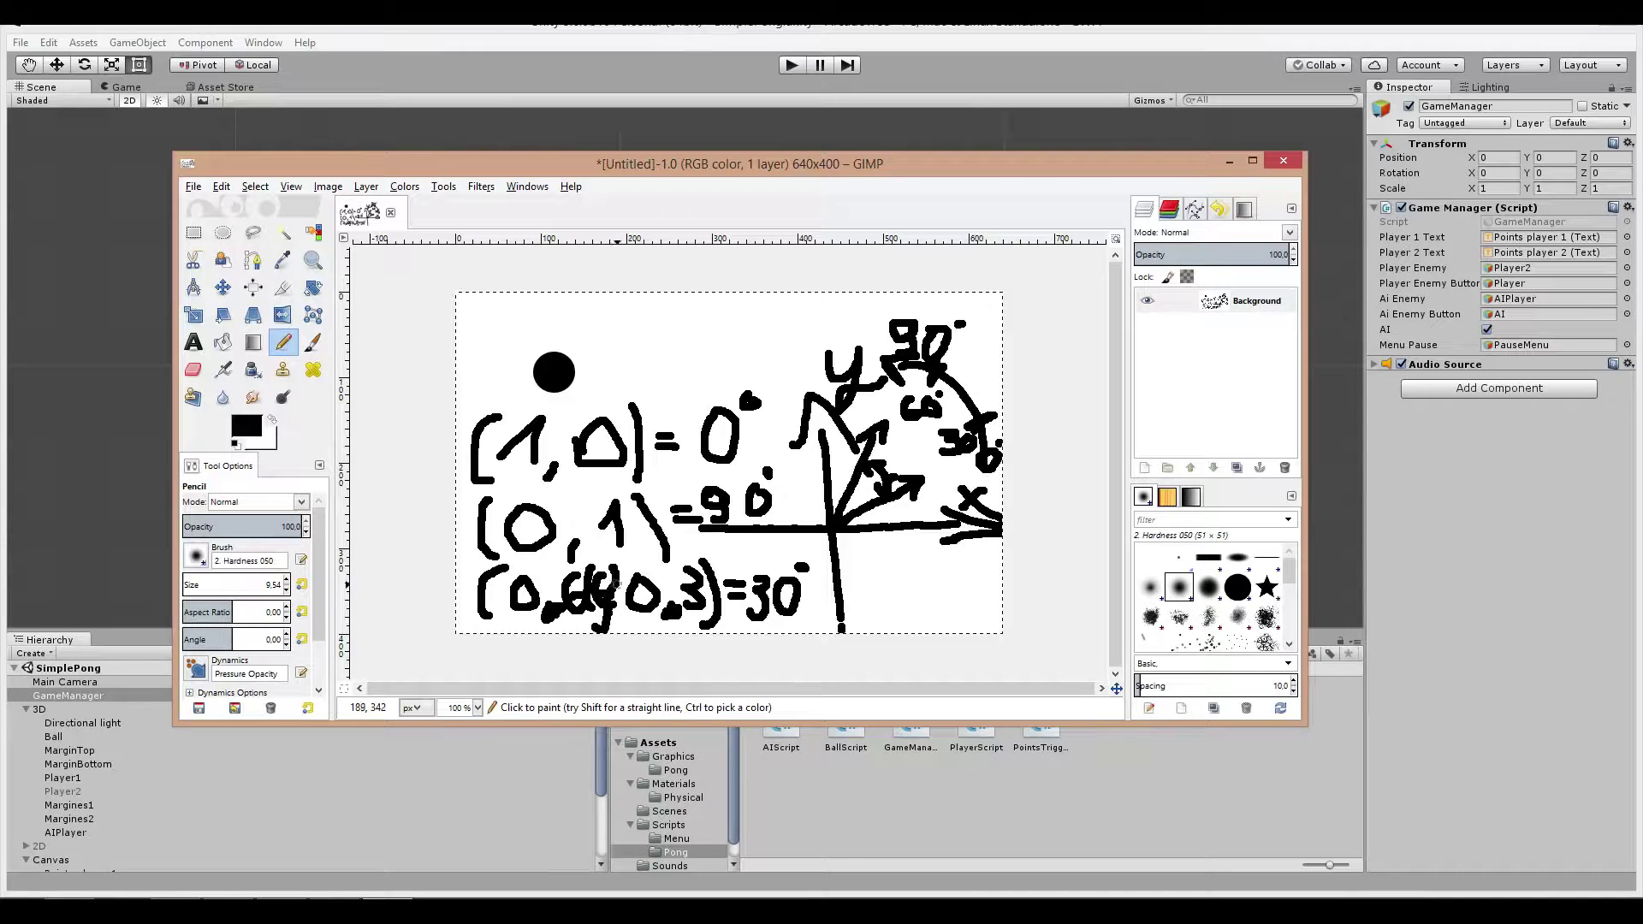
{"action": "key", "text": "ctrl+z"}
{"action": "key", "text": "ctrl+z"}
{"action": "left_click_drag", "start_coordinate": [561, 566], "coordinate": [564, 619]}
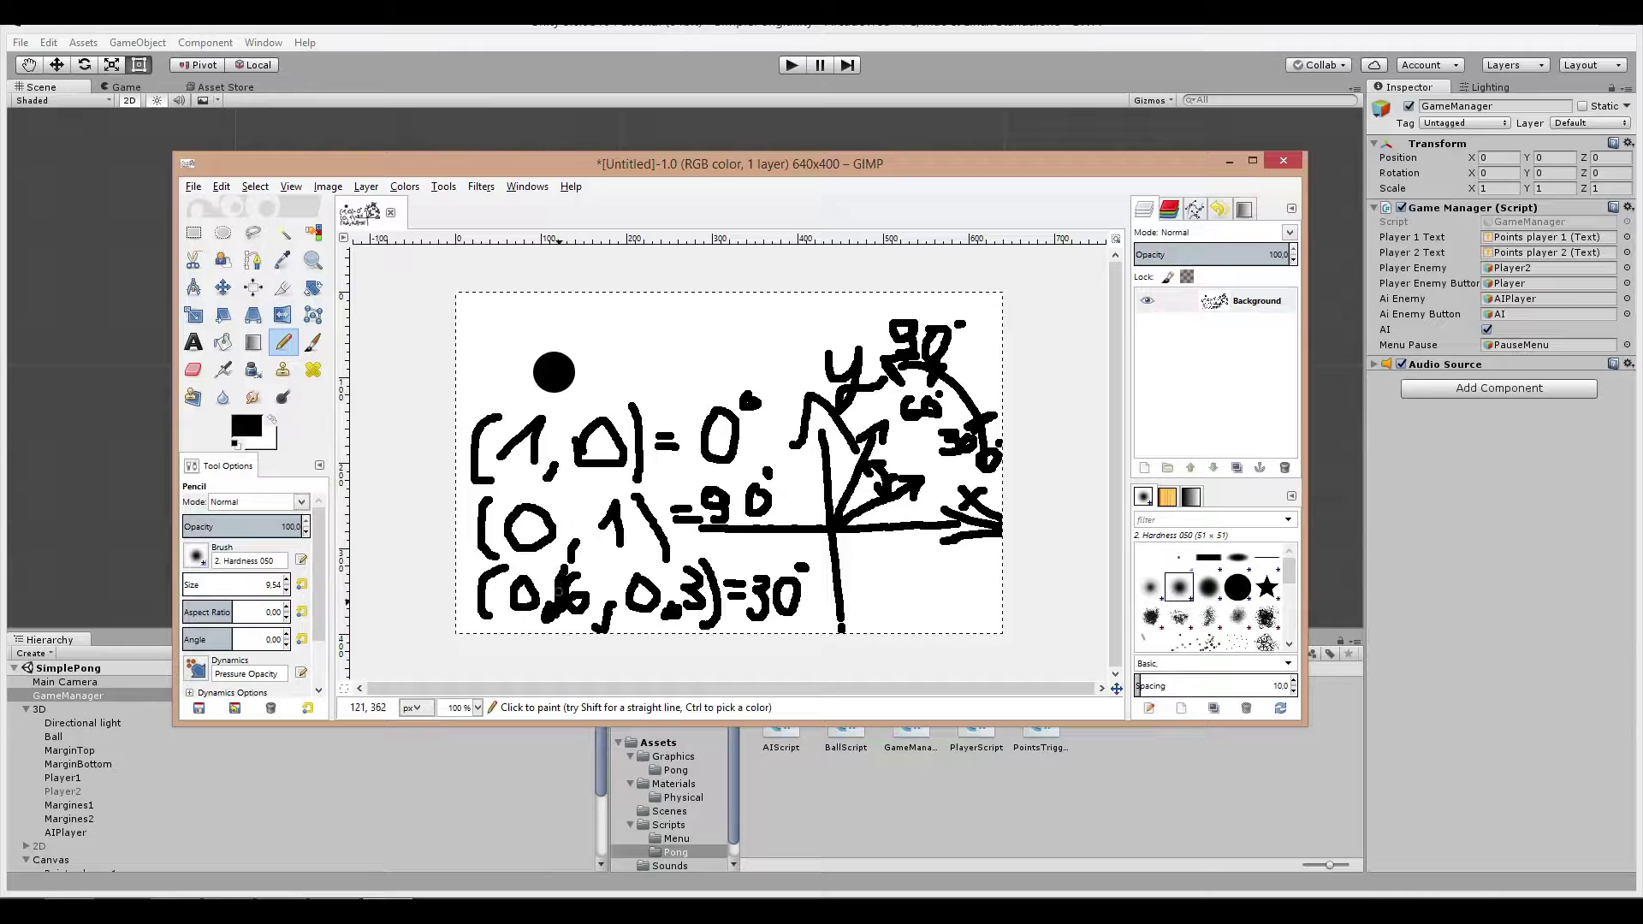
{"action": "left_click_drag", "start_coordinate": [592, 564], "coordinate": [598, 620]}
{"action": "left_click_drag", "start_coordinate": [682, 561], "coordinate": [672, 617]}
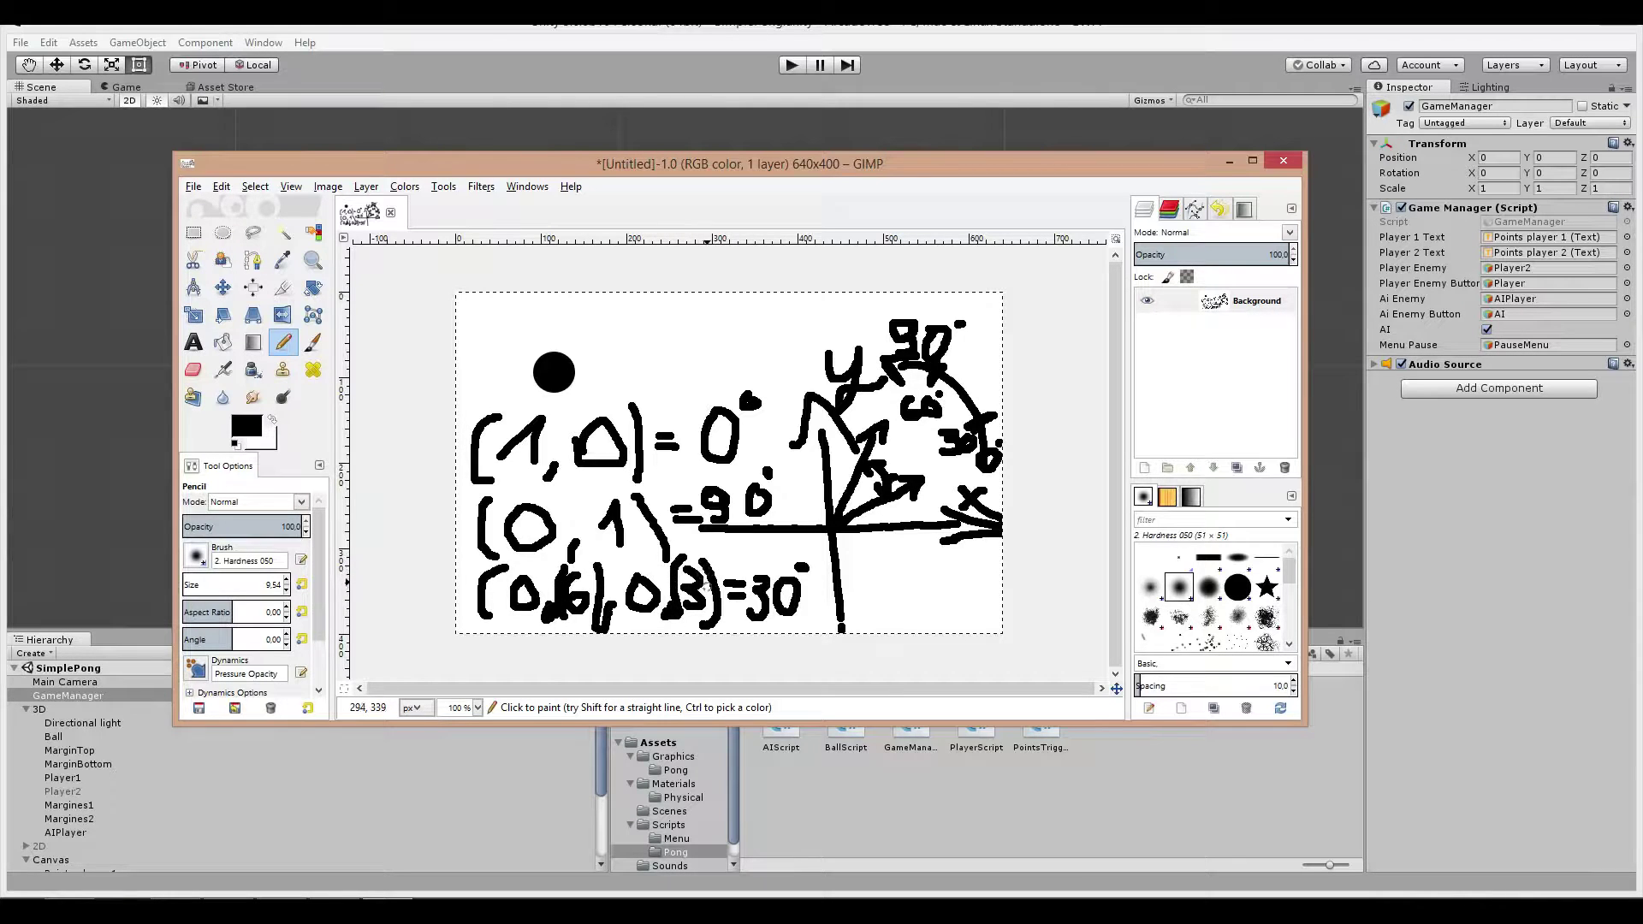
{"action": "left_click_drag", "start_coordinate": [701, 565], "coordinate": [712, 615]}
{"action": "left_click_drag", "start_coordinate": [782, 581], "coordinate": [809, 609]}
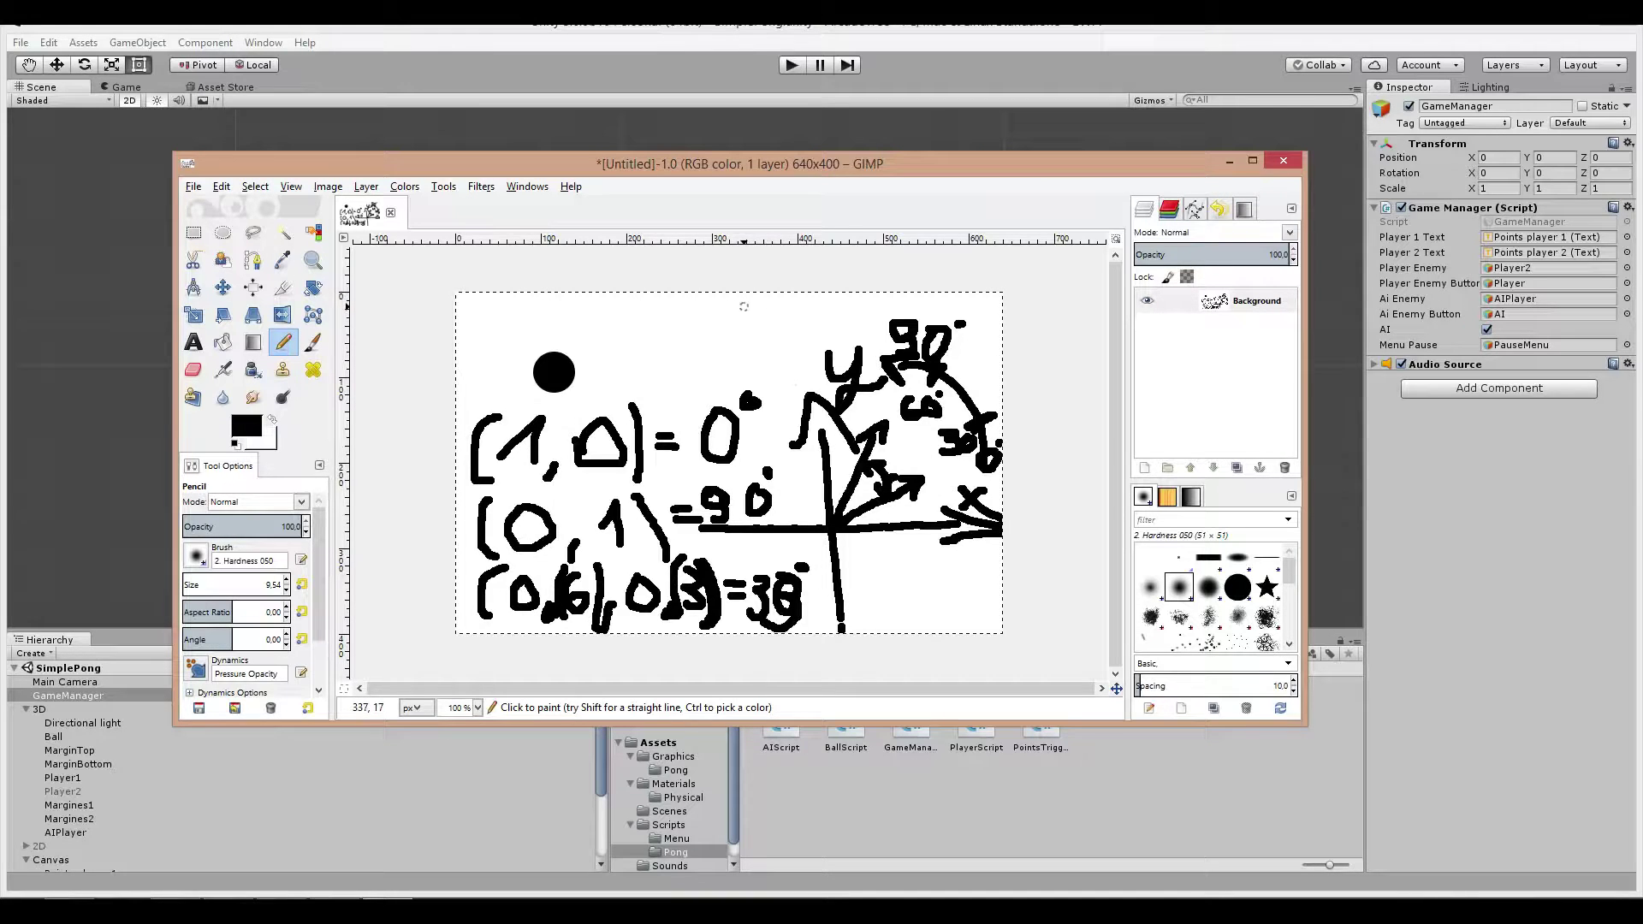
{"action": "mouse_move", "coordinate": [744, 306]}
{"action": "left_mouse_down"}
{"action": "mouse_move", "coordinate": [728, 330]}
{"action": "mouse_move", "coordinate": [778, 338]}
{"action": "left_mouse_up"}
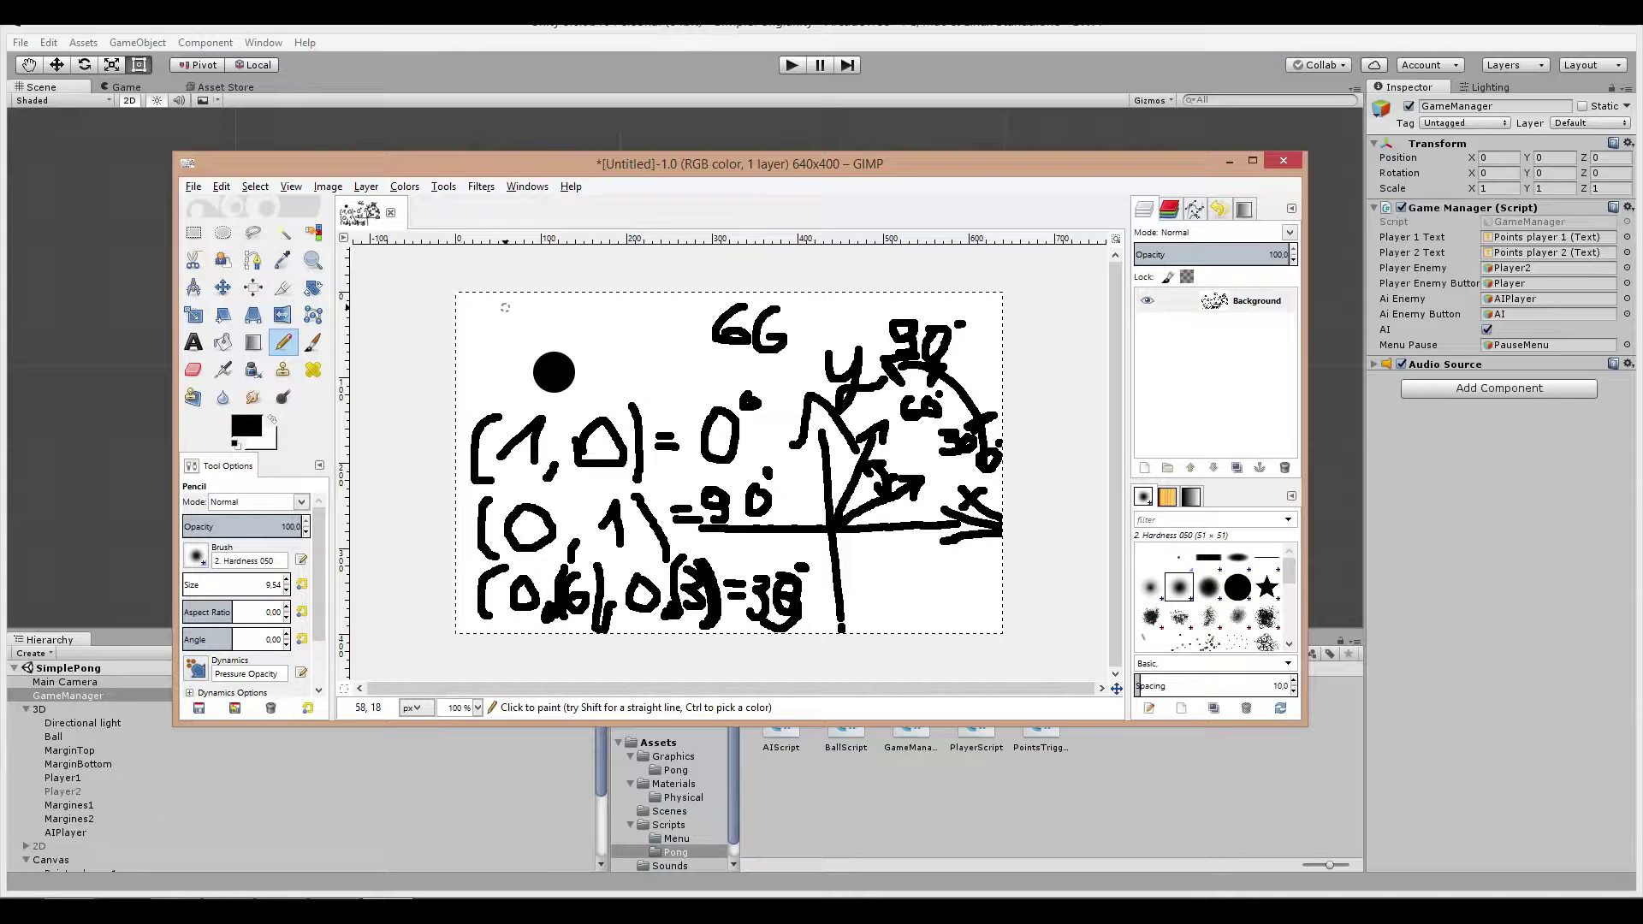
Step: Write a top-left vector note '(0,3, 0,6)' labelled 60°, undoing stray strokes
{"action": "left_click_drag", "start_coordinate": [481, 294], "coordinate": [473, 367]}
{"action": "key", "text": "ctrl+z"}
{"action": "left_click_drag", "start_coordinate": [491, 303], "coordinate": [489, 355]}
{"action": "key", "text": "ctrl+z"}
{"action": "key", "text": "ctrl+z"}
{"action": "key", "text": "ctrl+z"}
{"action": "key", "text": "ctrl+z"}
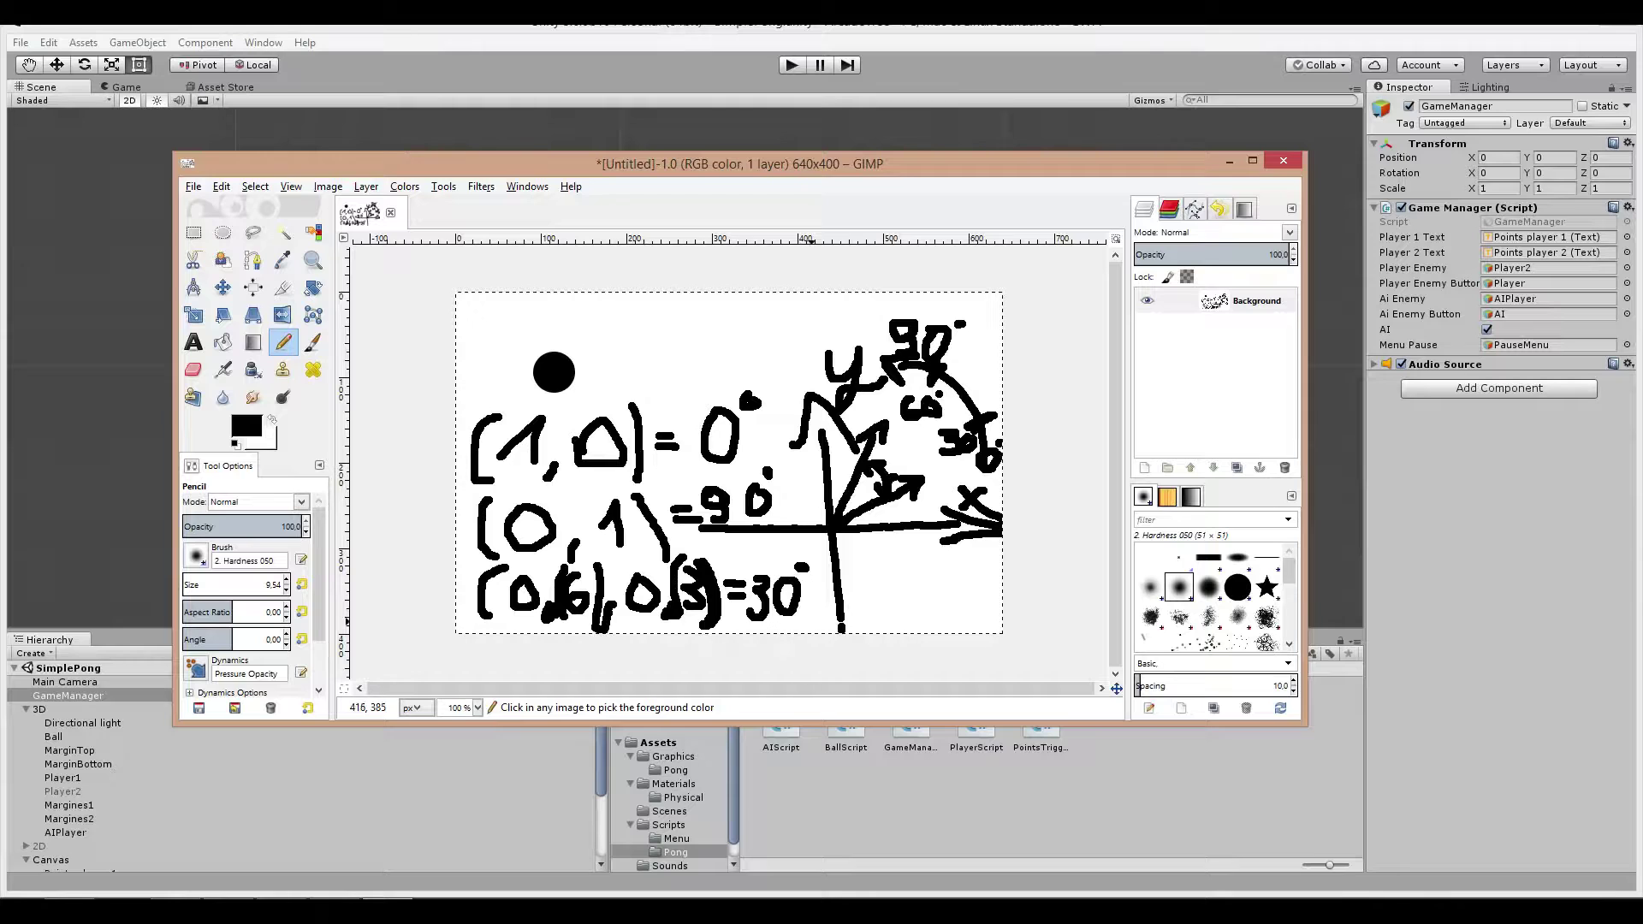
{"action": "mouse_move", "coordinate": [709, 309]}
{"action": "left_mouse_down"}
{"action": "mouse_move", "coordinate": [692, 330]}
{"action": "mouse_move", "coordinate": [772, 303]}
{"action": "left_mouse_up"}
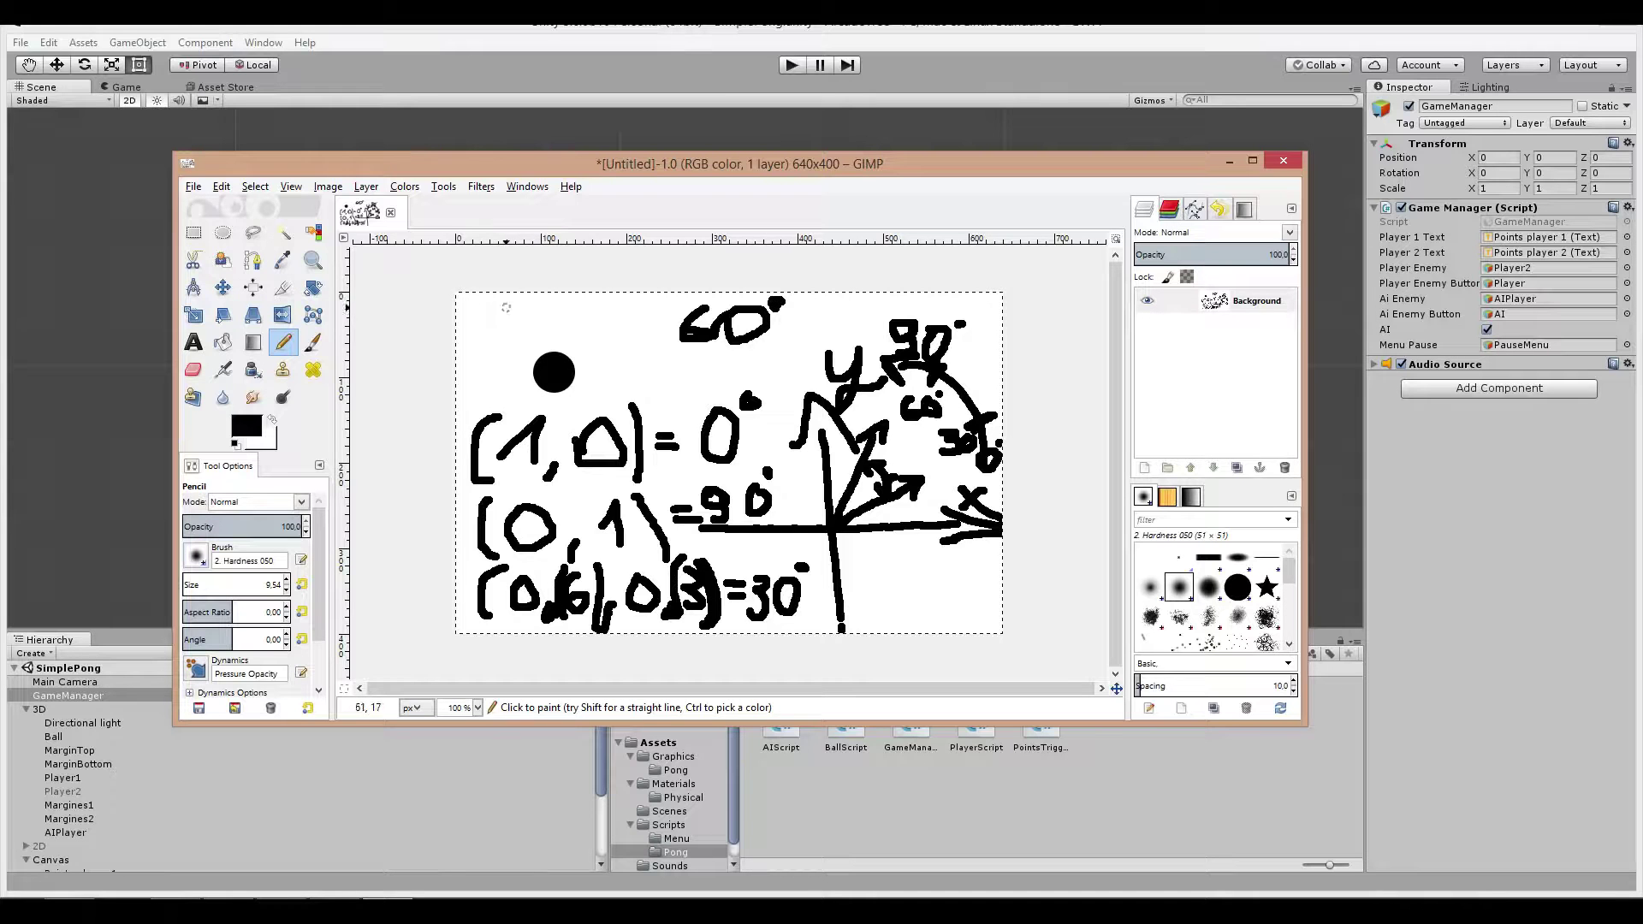
{"action": "mouse_move", "coordinate": [495, 298]}
{"action": "left_mouse_down"}
{"action": "mouse_move", "coordinate": [469, 354]}
{"action": "mouse_move", "coordinate": [508, 330]}
{"action": "mouse_move", "coordinate": [558, 335]}
{"action": "mouse_move", "coordinate": [540, 347]}
{"action": "left_mouse_up"}
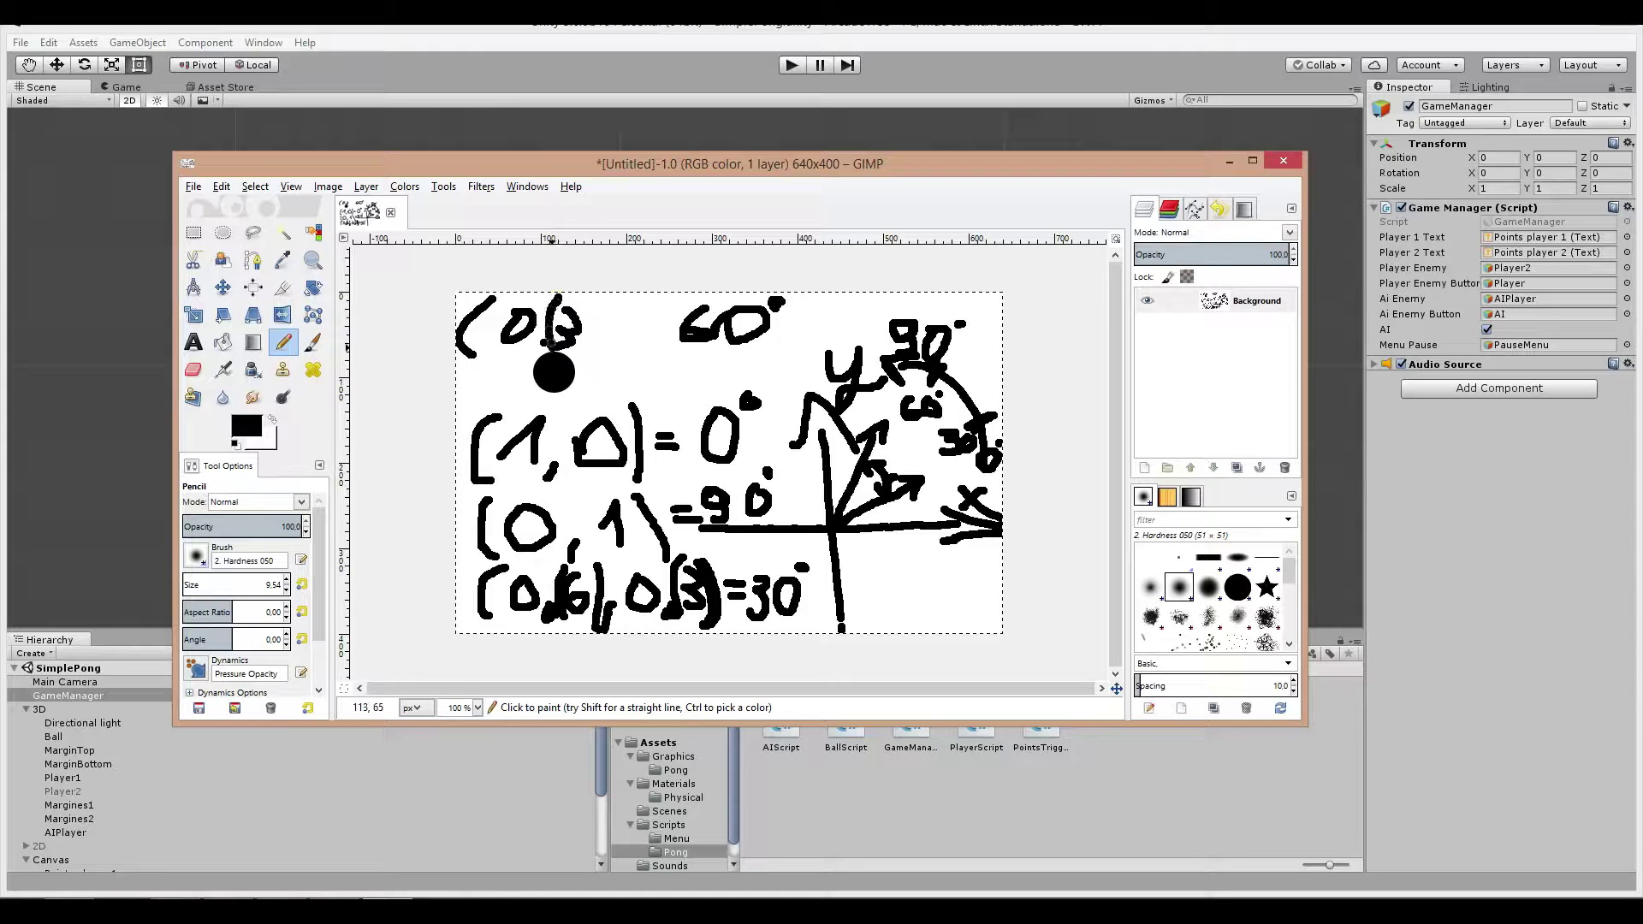
{"action": "mouse_move", "coordinate": [583, 293]}
{"action": "left_mouse_down"}
{"action": "mouse_move", "coordinate": [597, 361]}
{"action": "mouse_move", "coordinate": [614, 319]}
{"action": "mouse_move", "coordinate": [661, 357]}
{"action": "left_mouse_up"}
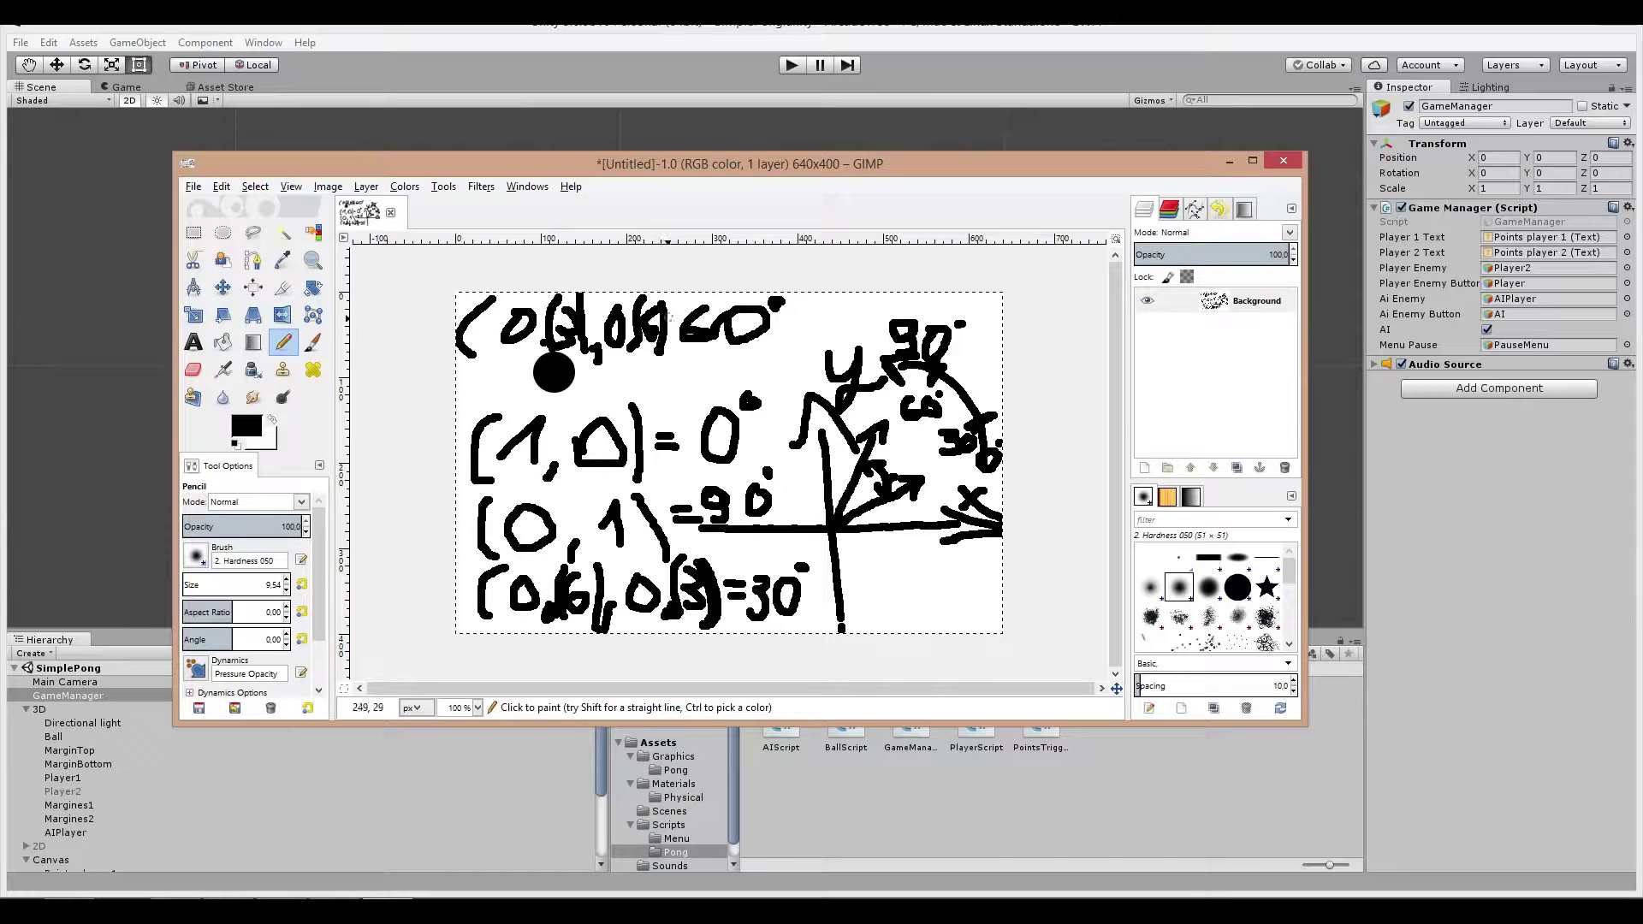
{"action": "left_click_drag", "start_coordinate": [677, 295], "coordinate": [670, 363]}
Step: Add a new transparent layer and fill it with white
{"action": "right_click", "coordinate": [1199, 337]}
{"action": "left_click", "coordinate": [1233, 373]}
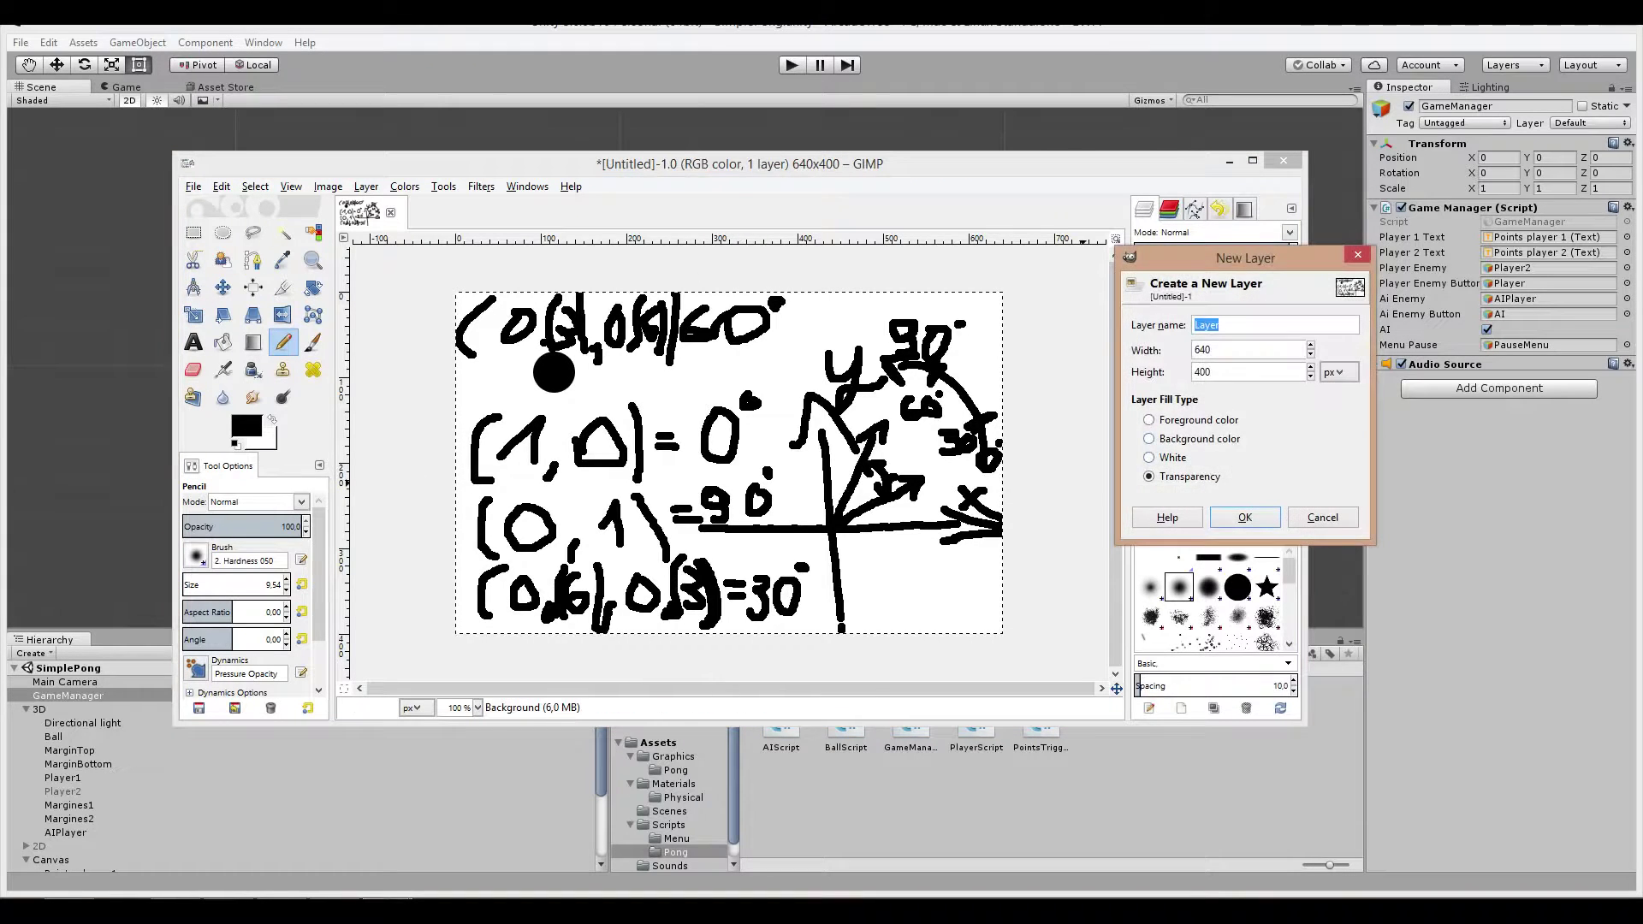
{"action": "left_click", "coordinate": [1245, 517]}
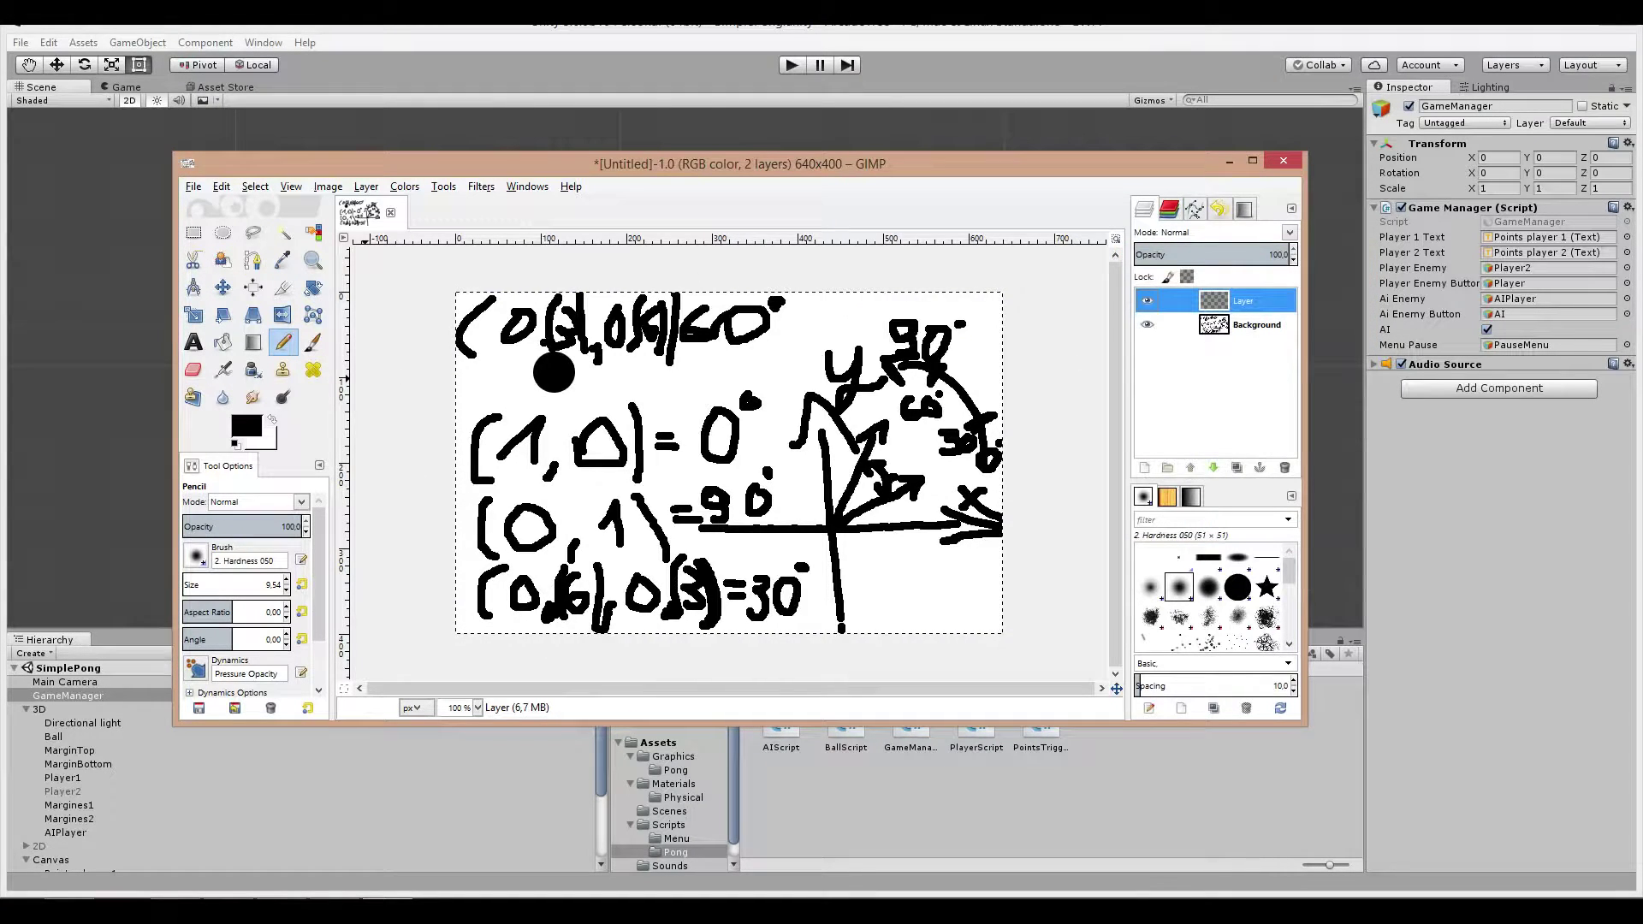
{"action": "key", "text": "ctrl+period"}
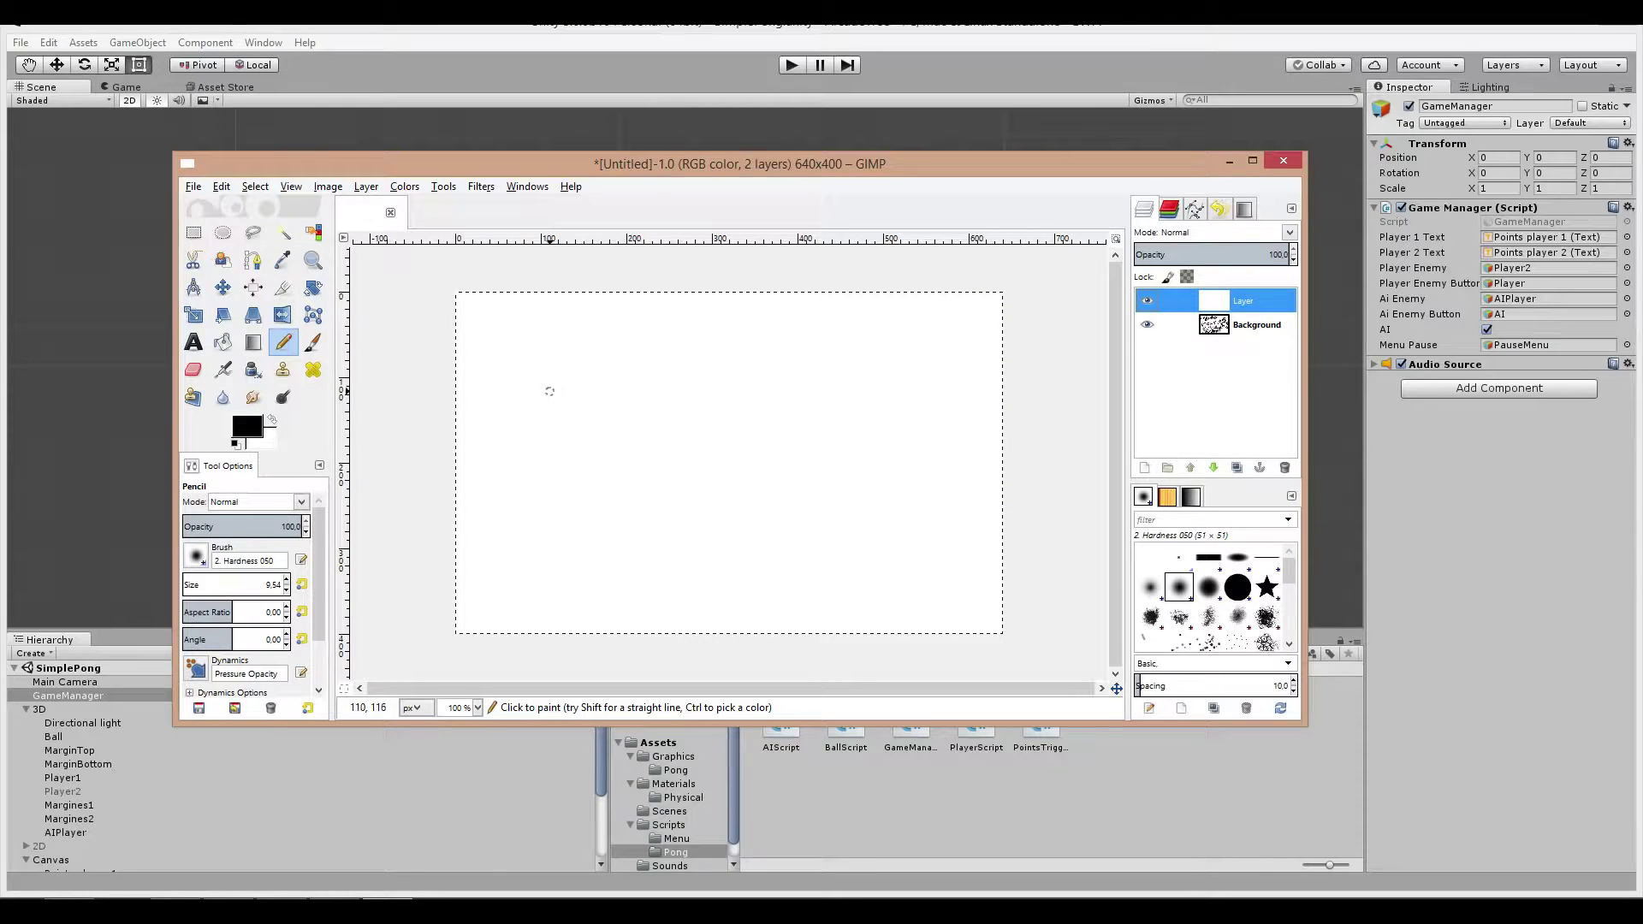
Step: Sketch x/y axes, the (5,3) vector, and fractions 5/(5+3) and 3/(5+3)
{"action": "left_click_drag", "start_coordinate": [550, 391], "coordinate": [623, 426]}
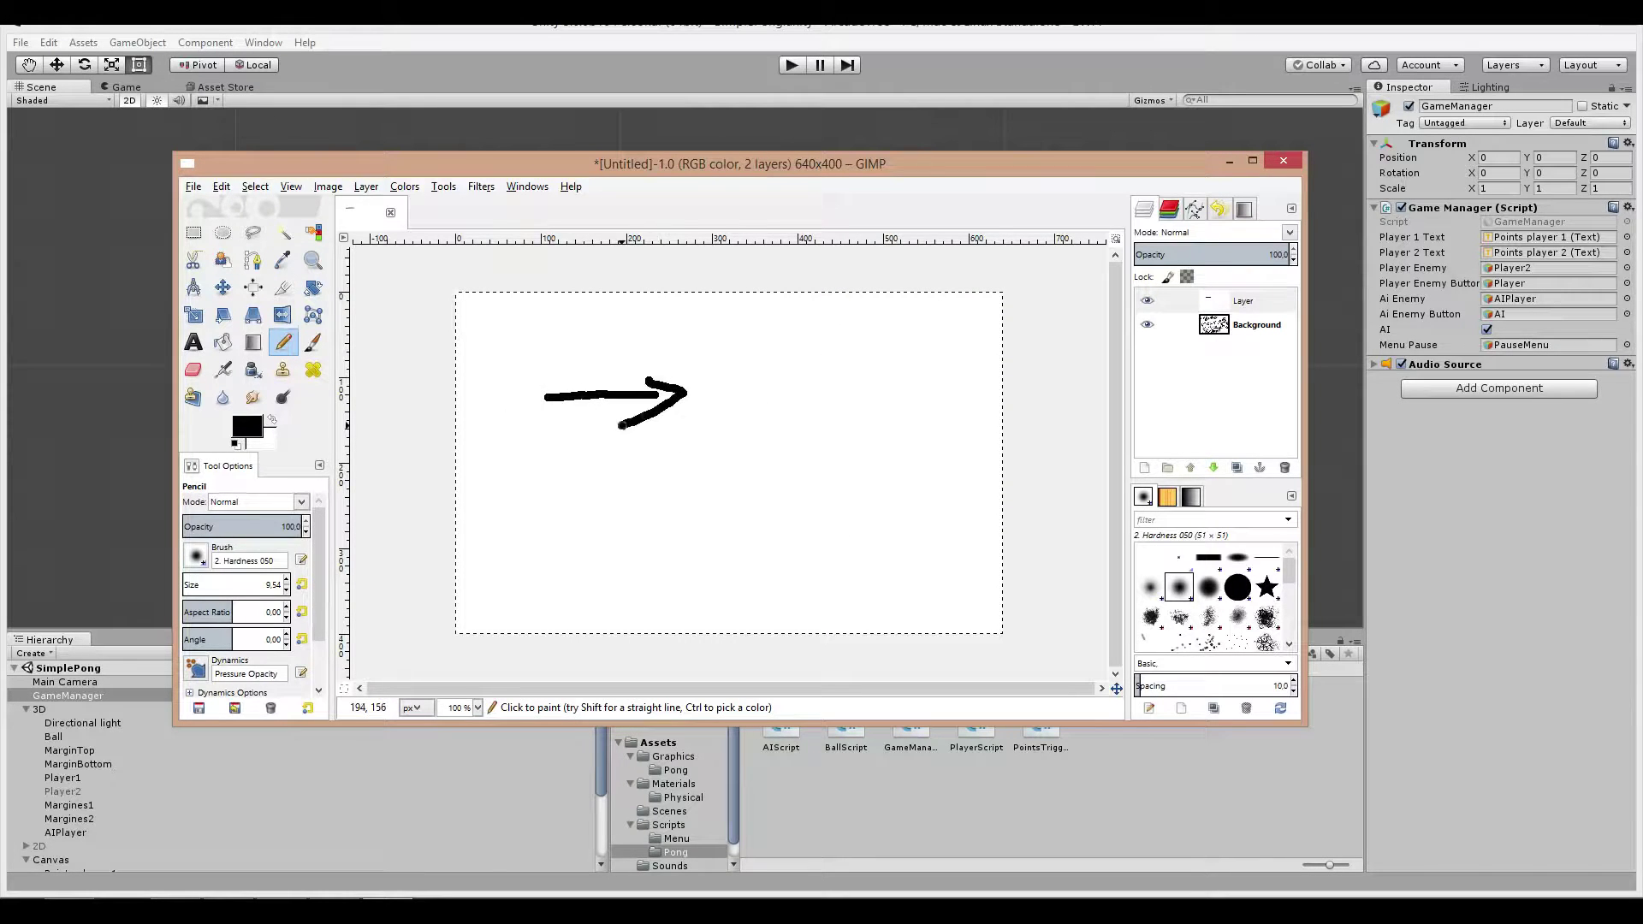
{"action": "mouse_move", "coordinate": [541, 397]}
{"action": "left_mouse_down"}
{"action": "mouse_move", "coordinate": [541, 293]}
{"action": "mouse_move", "coordinate": [558, 328]}
{"action": "left_mouse_up"}
{"action": "mouse_move", "coordinate": [691, 428]}
{"action": "left_mouse_down"}
{"action": "mouse_move", "coordinate": [664, 444]}
{"action": "mouse_move", "coordinate": [695, 458]}
{"action": "left_mouse_up"}
{"action": "mouse_move", "coordinate": [475, 326]}
{"action": "left_mouse_down"}
{"action": "mouse_move", "coordinate": [475, 390]}
{"action": "mouse_move", "coordinate": [503, 366]}
{"action": "mouse_move", "coordinate": [598, 361]}
{"action": "mouse_move", "coordinate": [633, 336]}
{"action": "mouse_move", "coordinate": [622, 355]}
{"action": "left_mouse_up"}
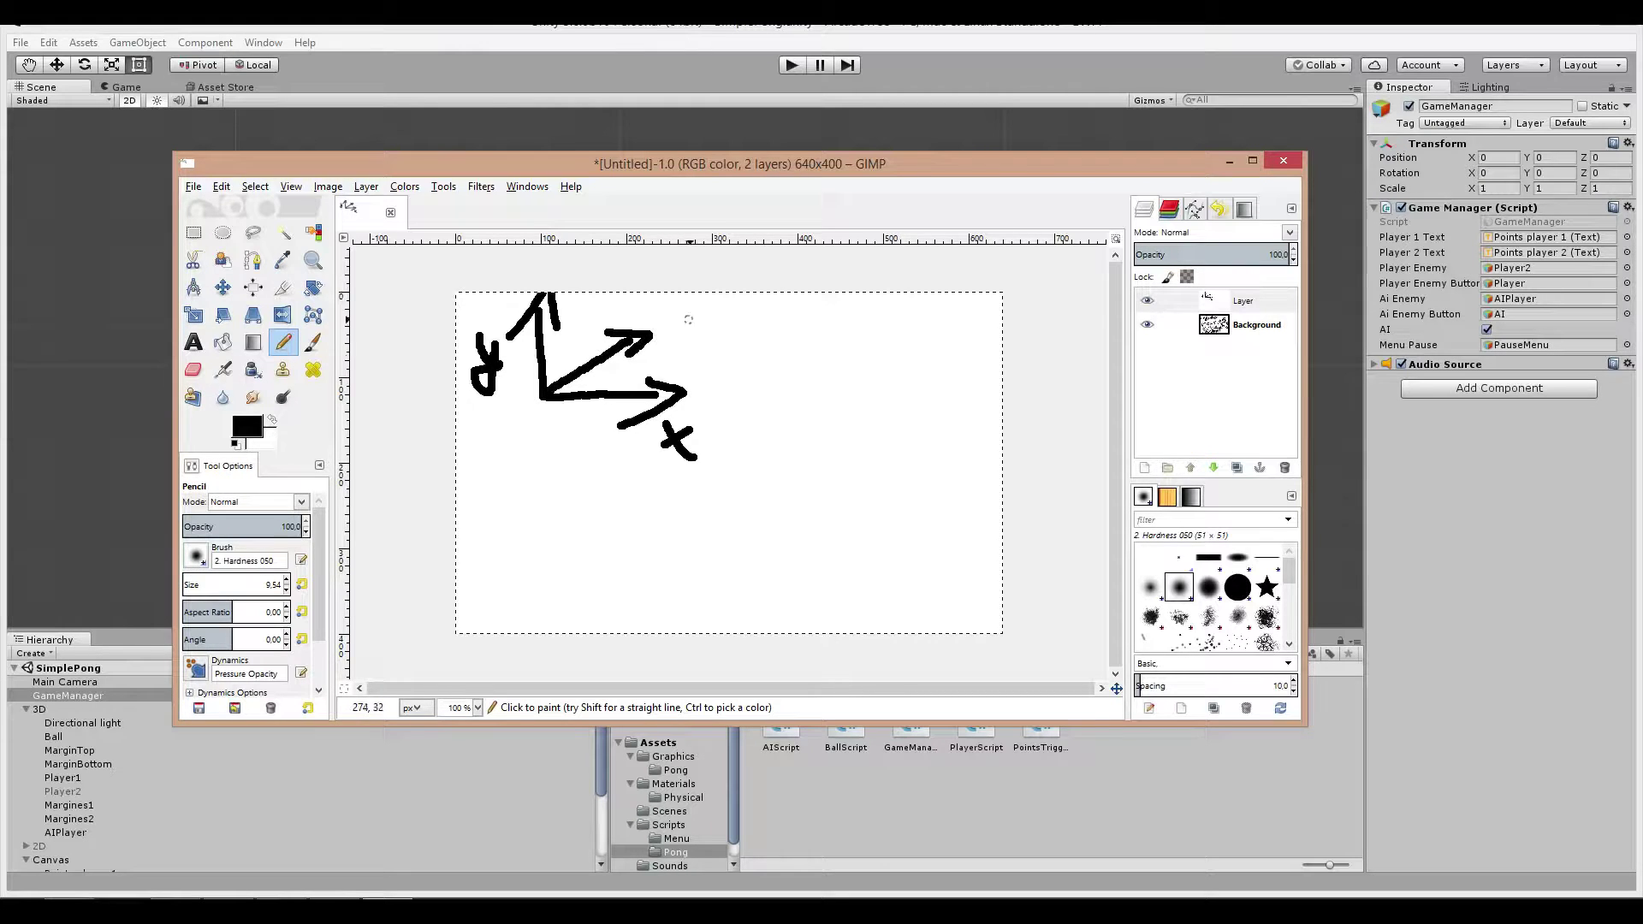
{"action": "mouse_move", "coordinate": [682, 303]}
{"action": "left_mouse_down"}
{"action": "mouse_move", "coordinate": [668, 345]}
{"action": "mouse_move", "coordinate": [718, 314]}
{"action": "mouse_move", "coordinate": [686, 347]}
{"action": "mouse_move", "coordinate": [785, 370]}
{"action": "left_mouse_up"}
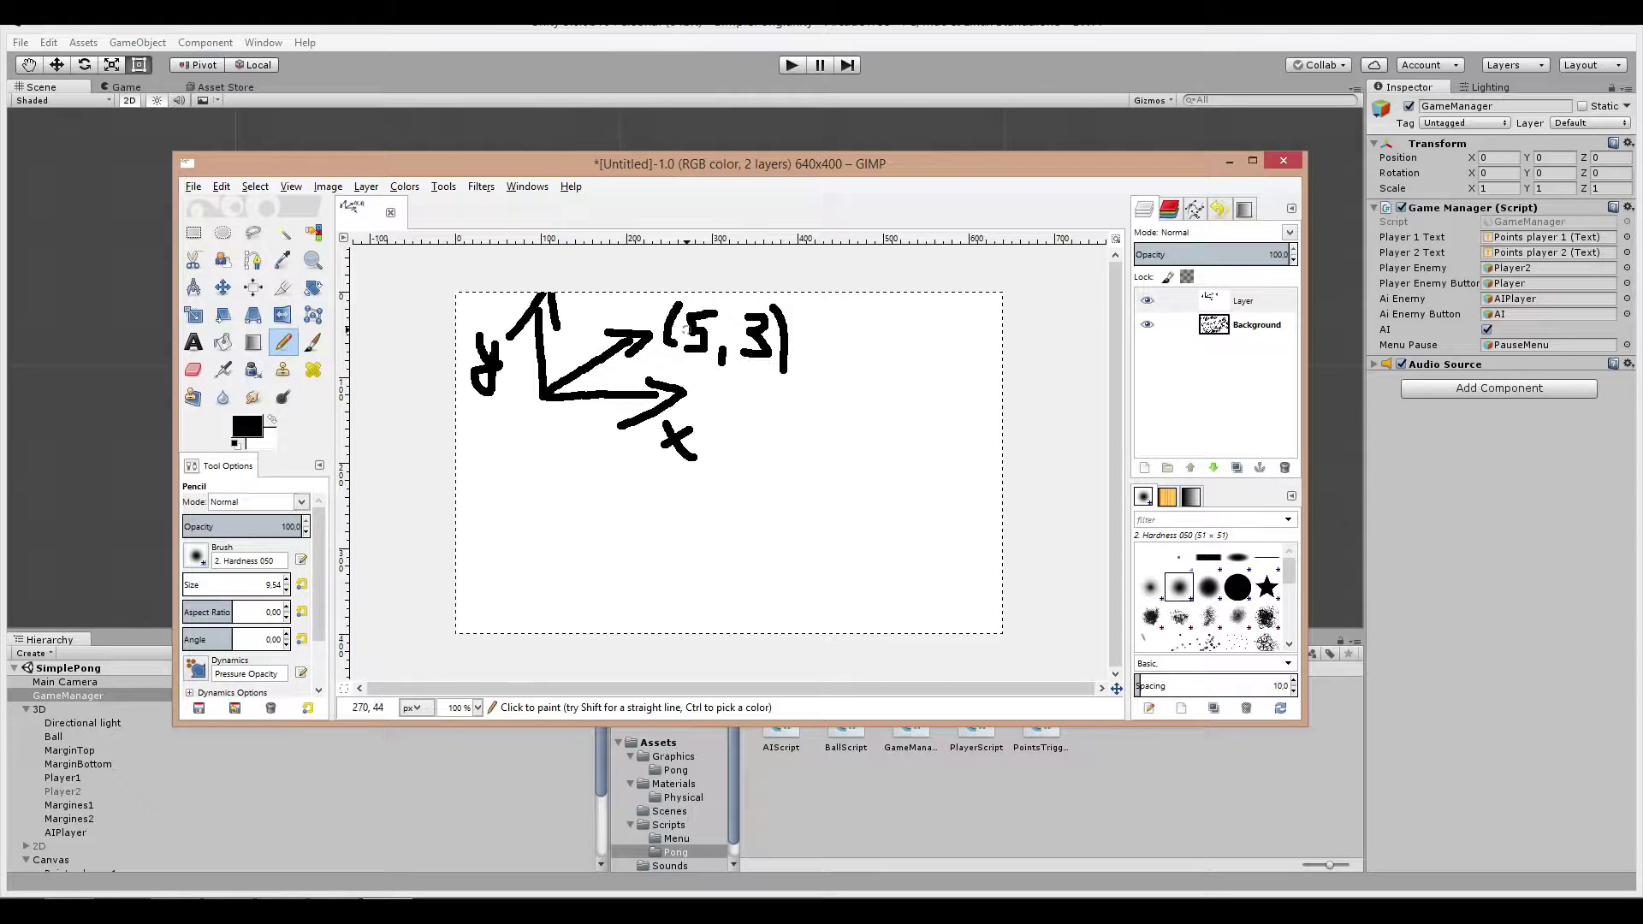
{"action": "left_click", "coordinate": [888, 306]}
{"action": "left_click_drag", "start_coordinate": [888, 307], "coordinate": [872, 332]}
{"action": "mouse_move", "coordinate": [856, 342]}
{"action": "left_mouse_down"}
{"action": "mouse_move", "coordinate": [920, 343]}
{"action": "mouse_move", "coordinate": [860, 388]}
{"action": "mouse_move", "coordinate": [904, 384]}
{"action": "left_mouse_up"}
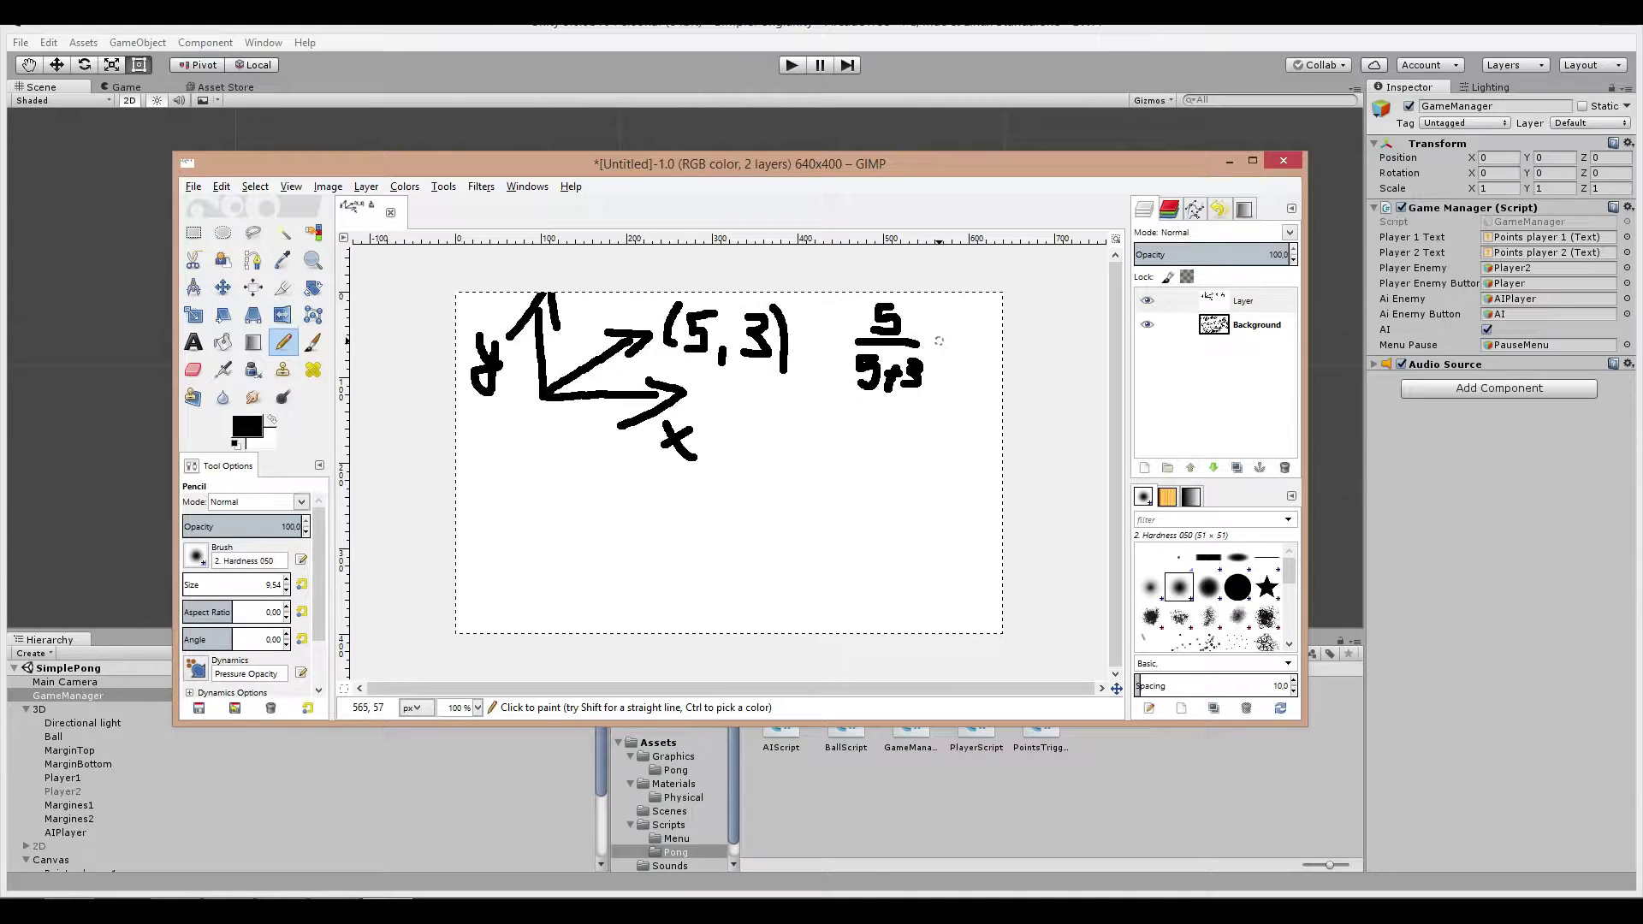
{"action": "mouse_move", "coordinate": [867, 413]}
{"action": "left_mouse_down"}
{"action": "mouse_move", "coordinate": [893, 431]}
{"action": "mouse_move", "coordinate": [873, 441]}
{"action": "mouse_move", "coordinate": [899, 442]}
{"action": "mouse_move", "coordinate": [844, 462]}
{"action": "mouse_move", "coordinate": [869, 471]}
{"action": "mouse_move", "coordinate": [850, 480]}
{"action": "mouse_move", "coordinate": [914, 470]}
{"action": "mouse_move", "coordinate": [888, 482]}
{"action": "mouse_move", "coordinate": [924, 456]}
{"action": "mouse_move", "coordinate": [917, 473]}
{"action": "left_mouse_up"}
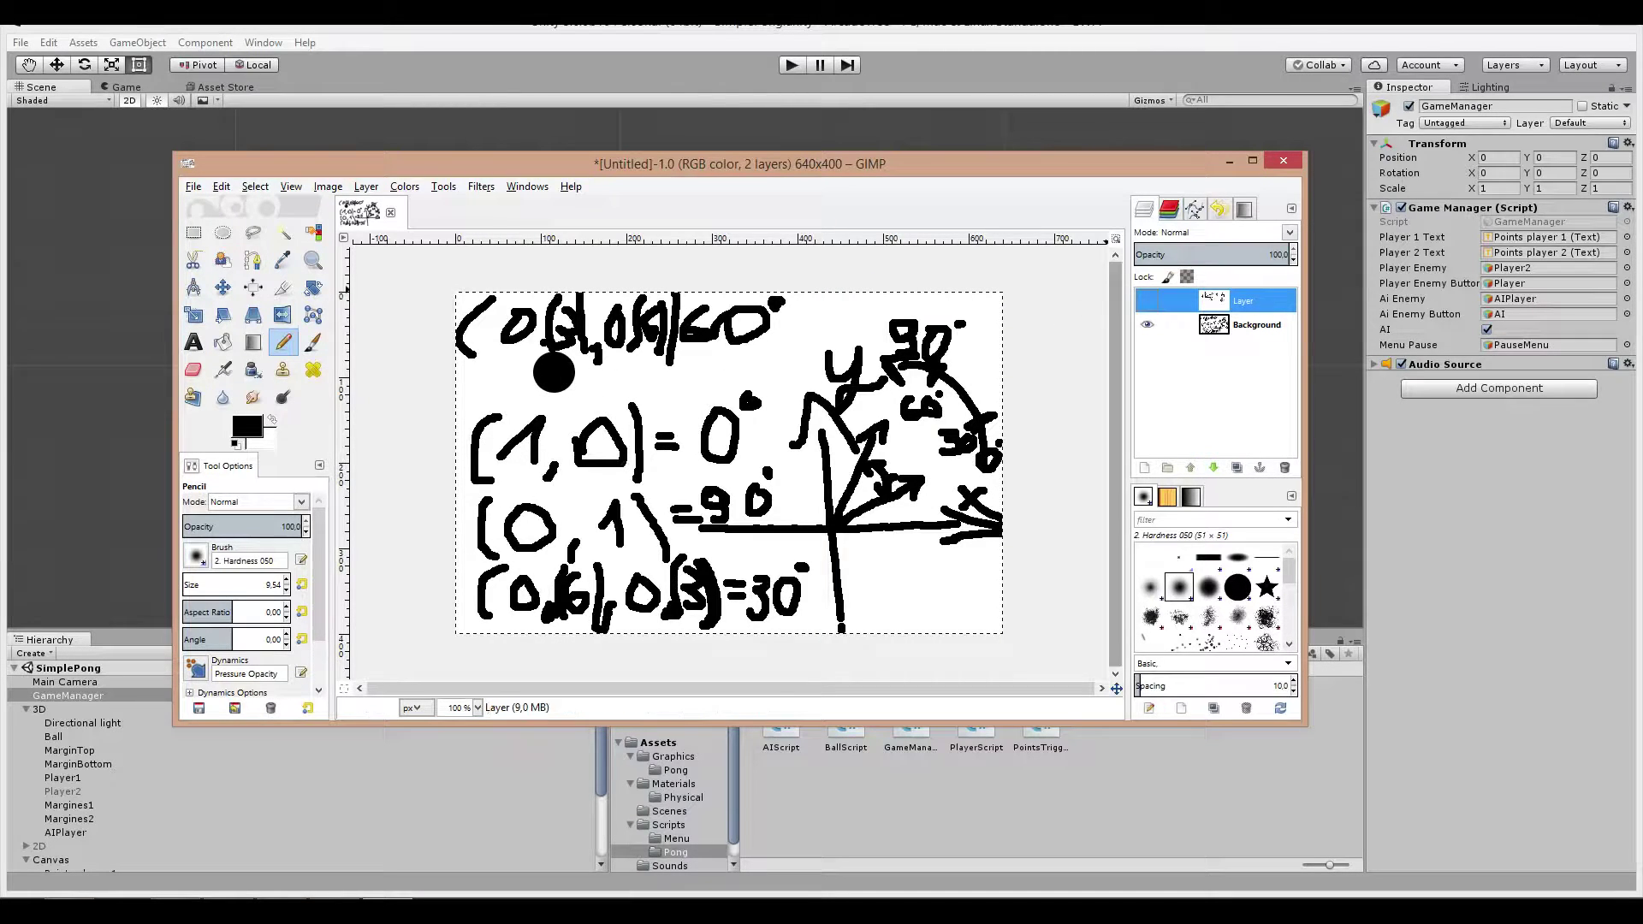
{"action": "left_click", "coordinate": [1164, 300]}
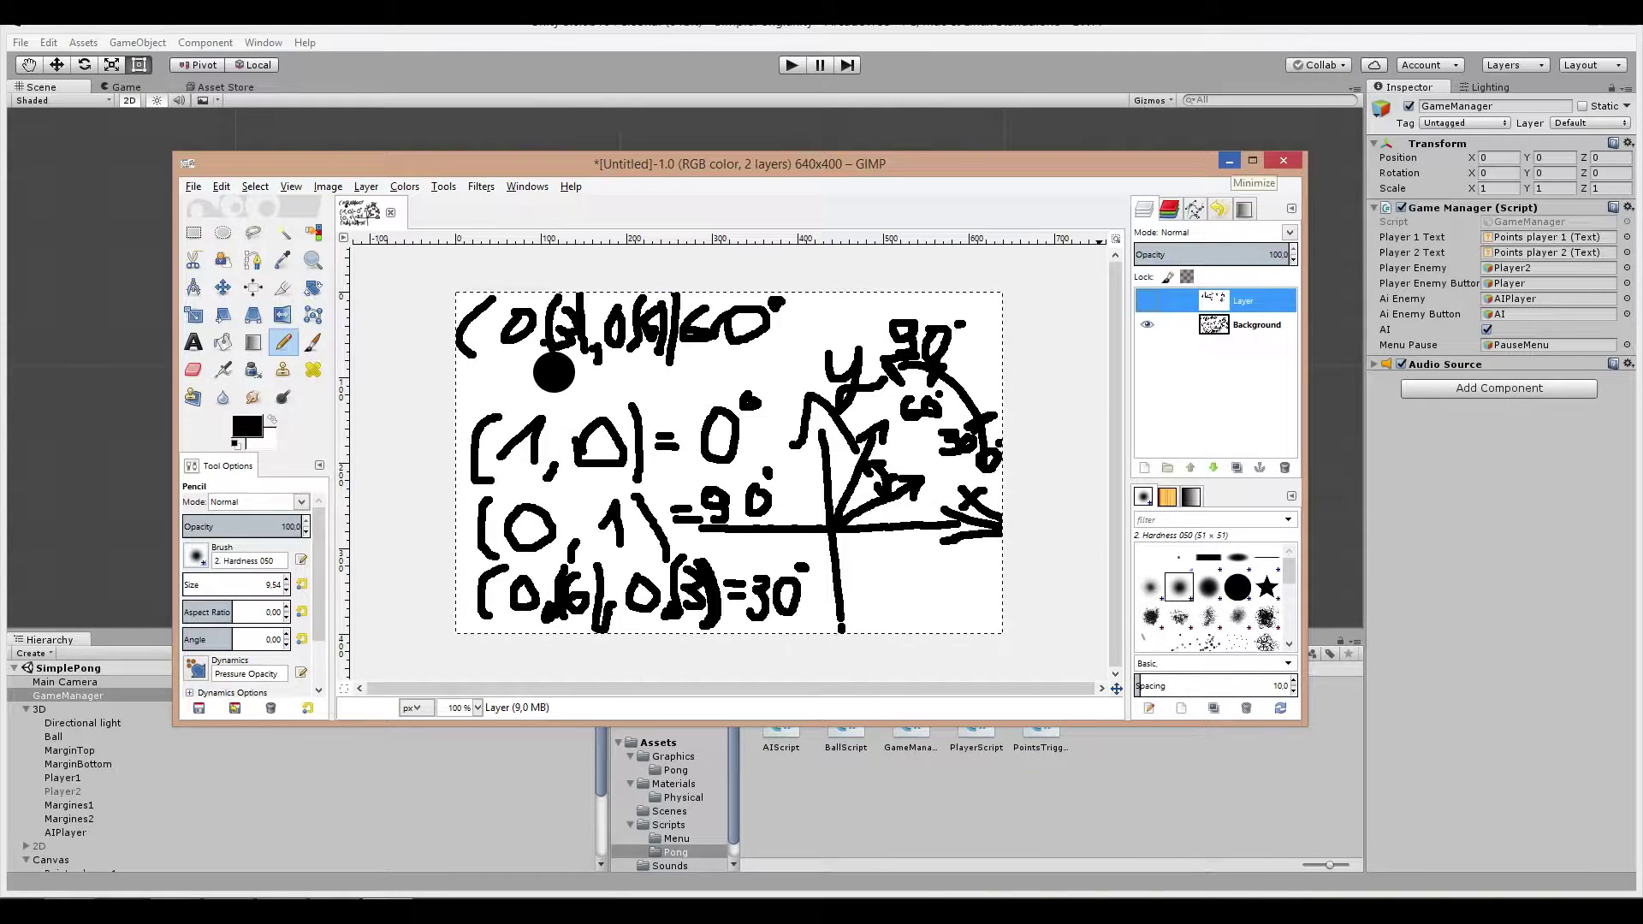
Step: Briefly show the (5,3) sketch layer, hide it again, and minimise GIMP
{"action": "left_click", "coordinate": [1147, 301]}
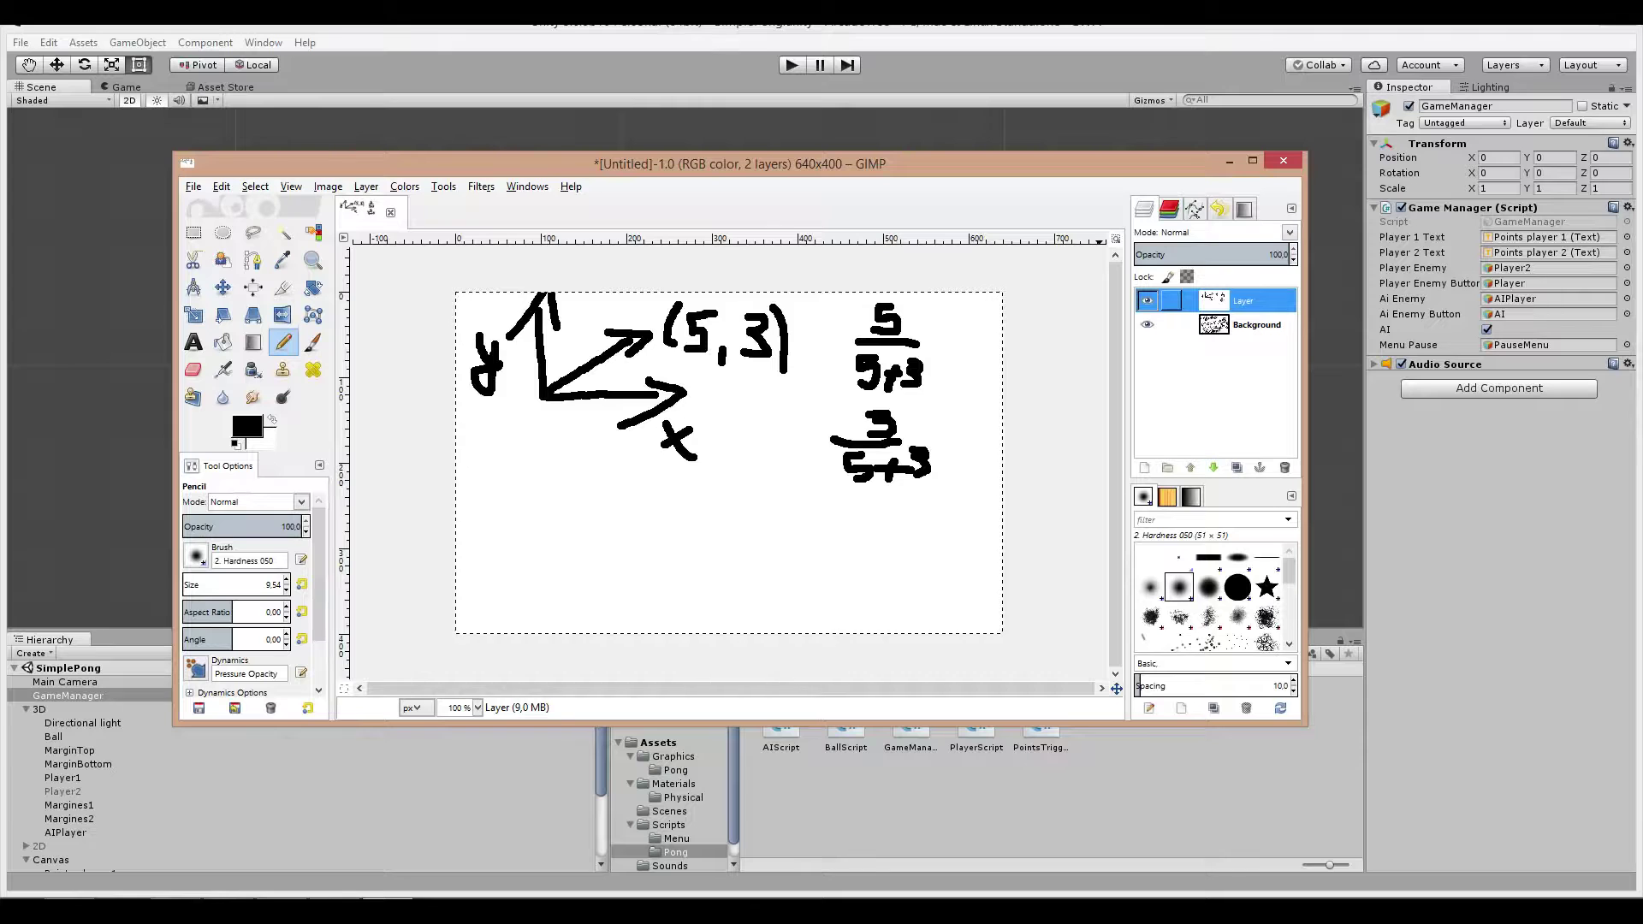
{"action": "left_click", "coordinate": [1147, 301]}
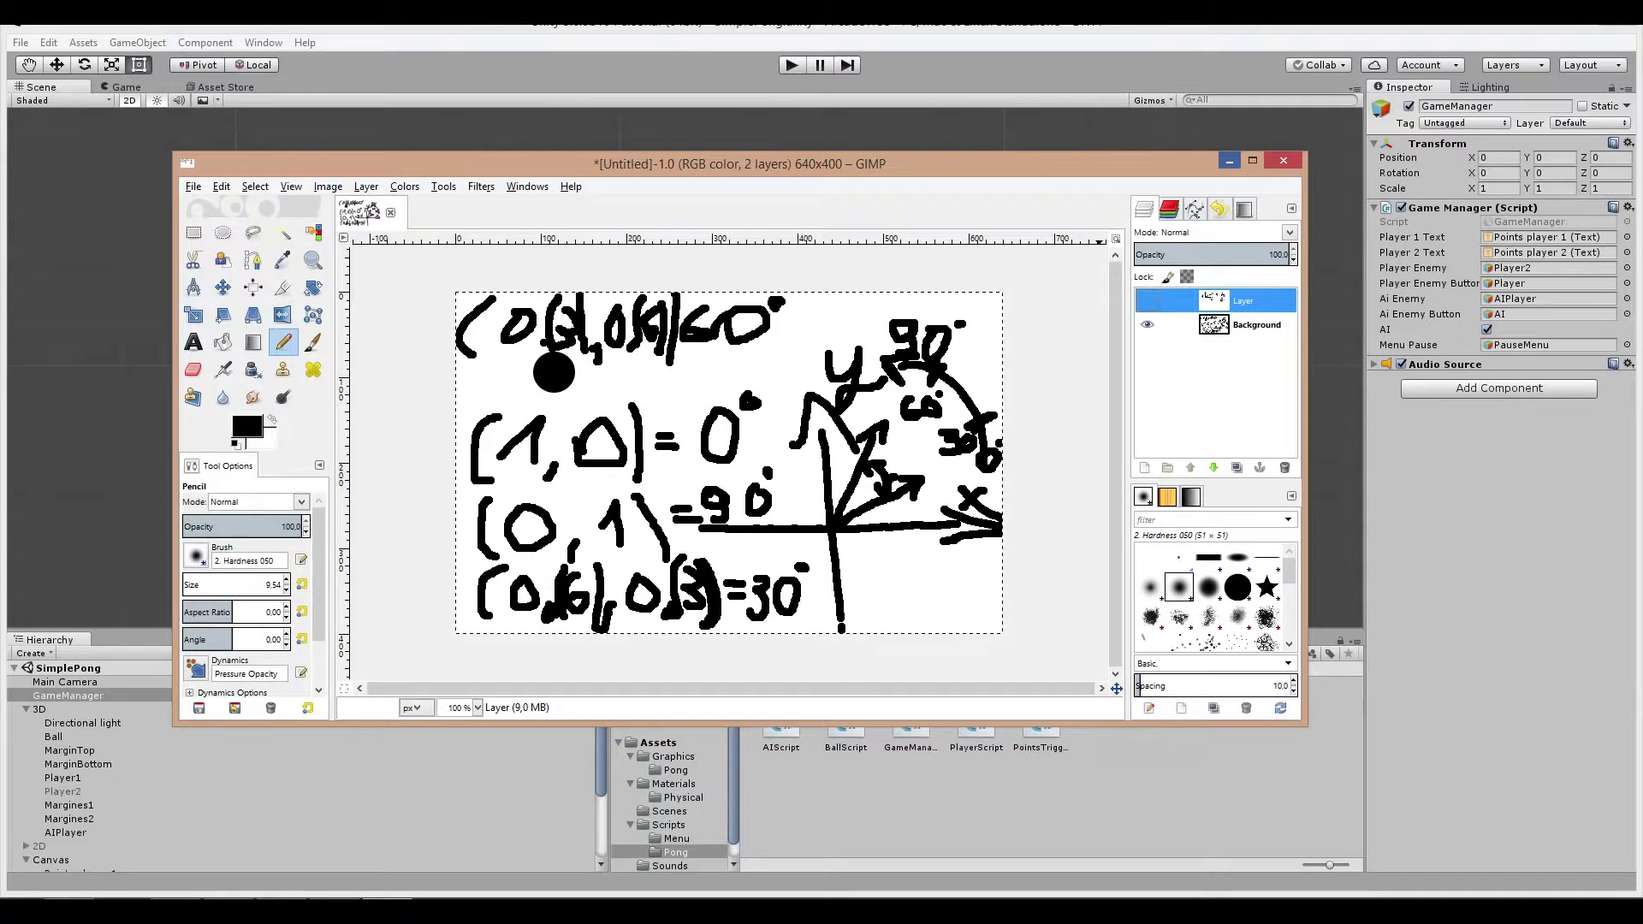
{"action": "left_click", "coordinate": [1229, 161]}
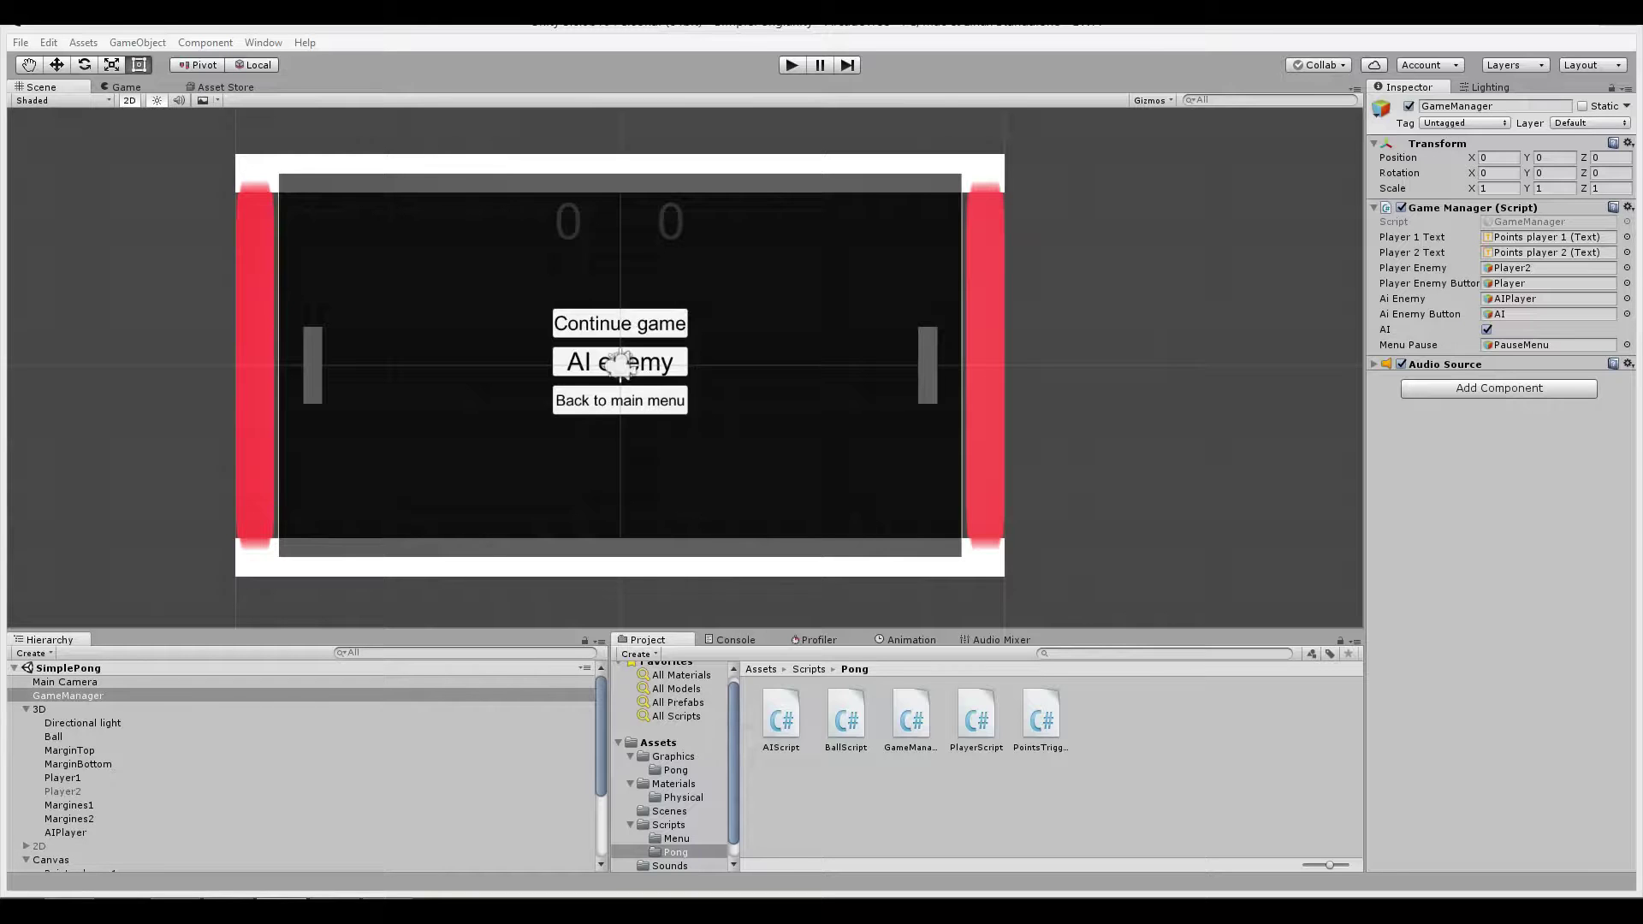
Step: Open BallScript and remove the blank line after the AddForce call in Start
{"action": "double_click", "coordinate": [846, 717]}
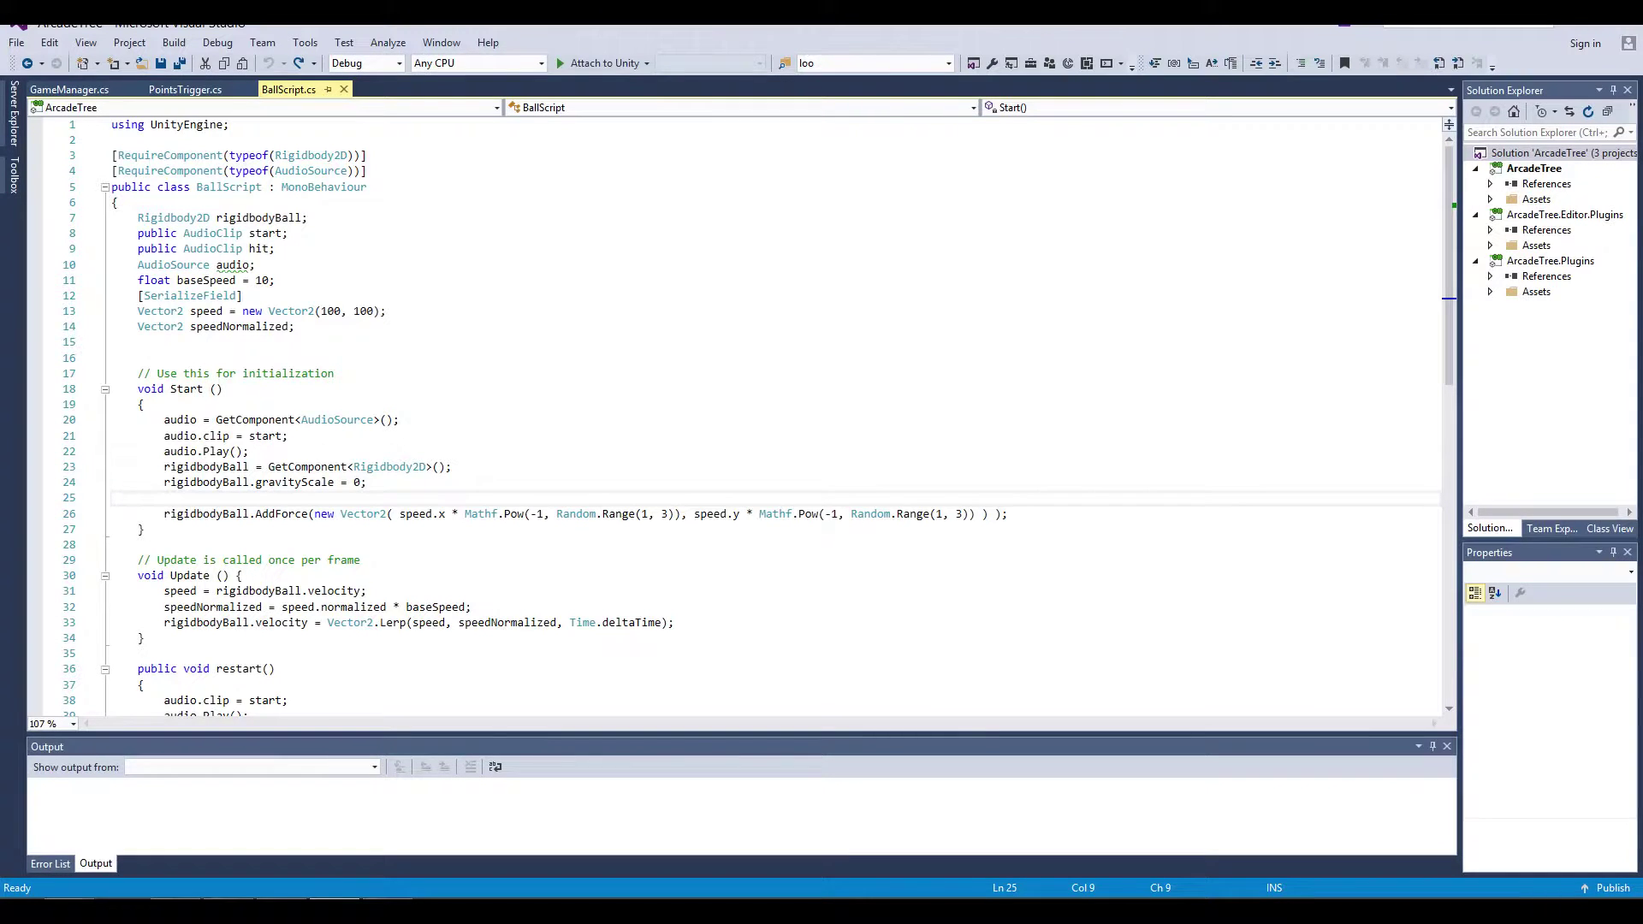
{"action": "left_click", "coordinate": [1010, 514]}
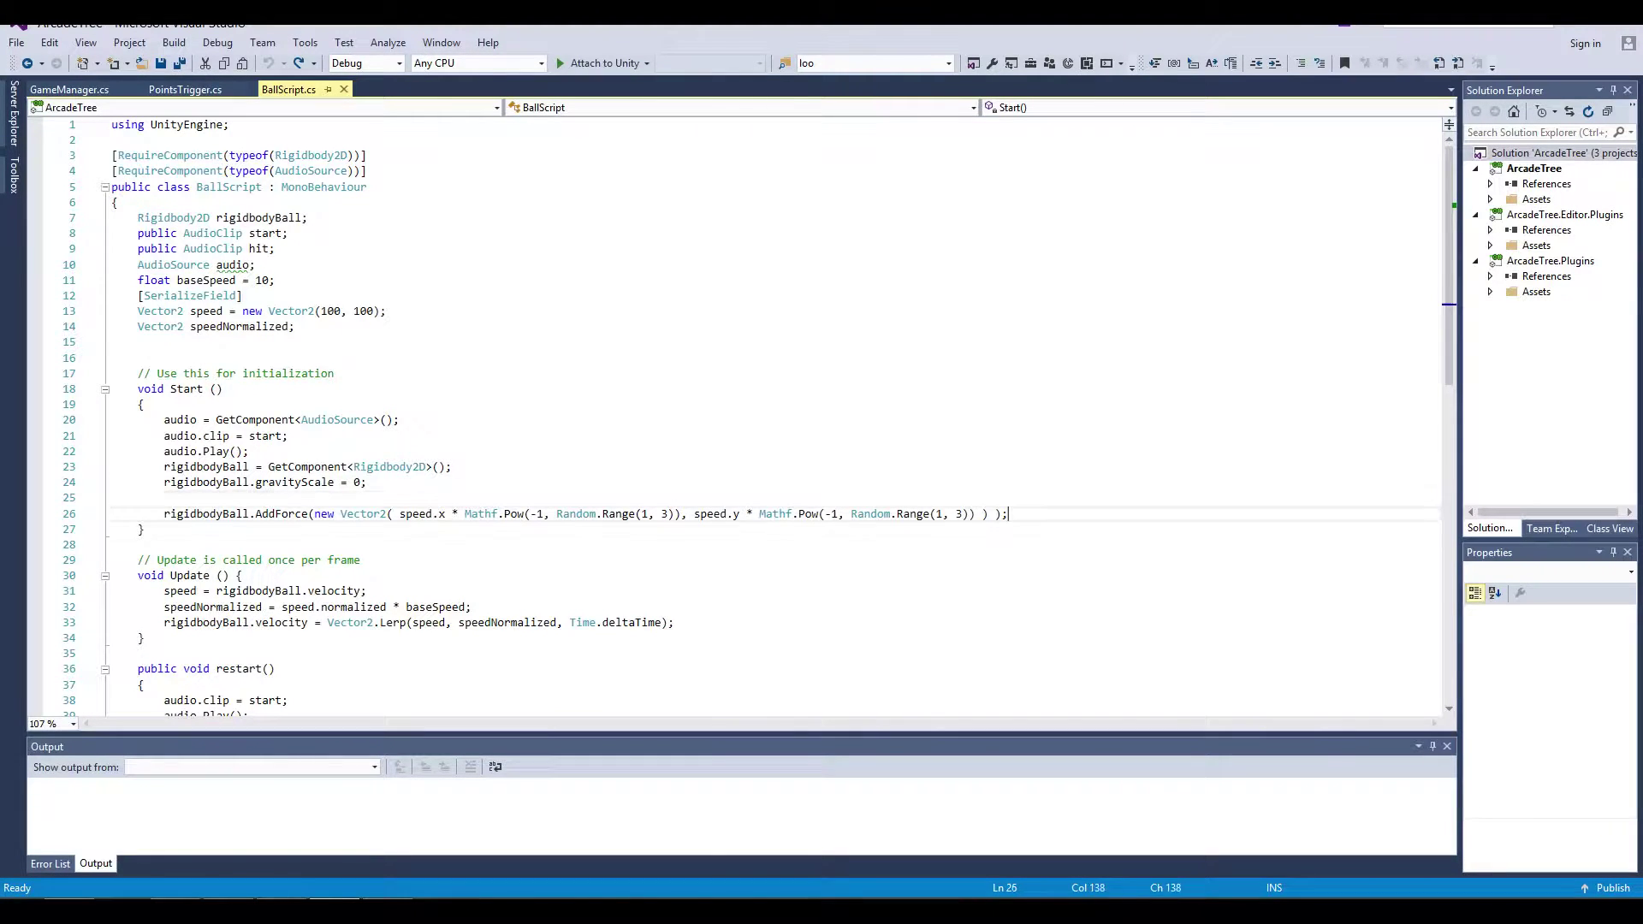
{"action": "key", "text": "Return"}
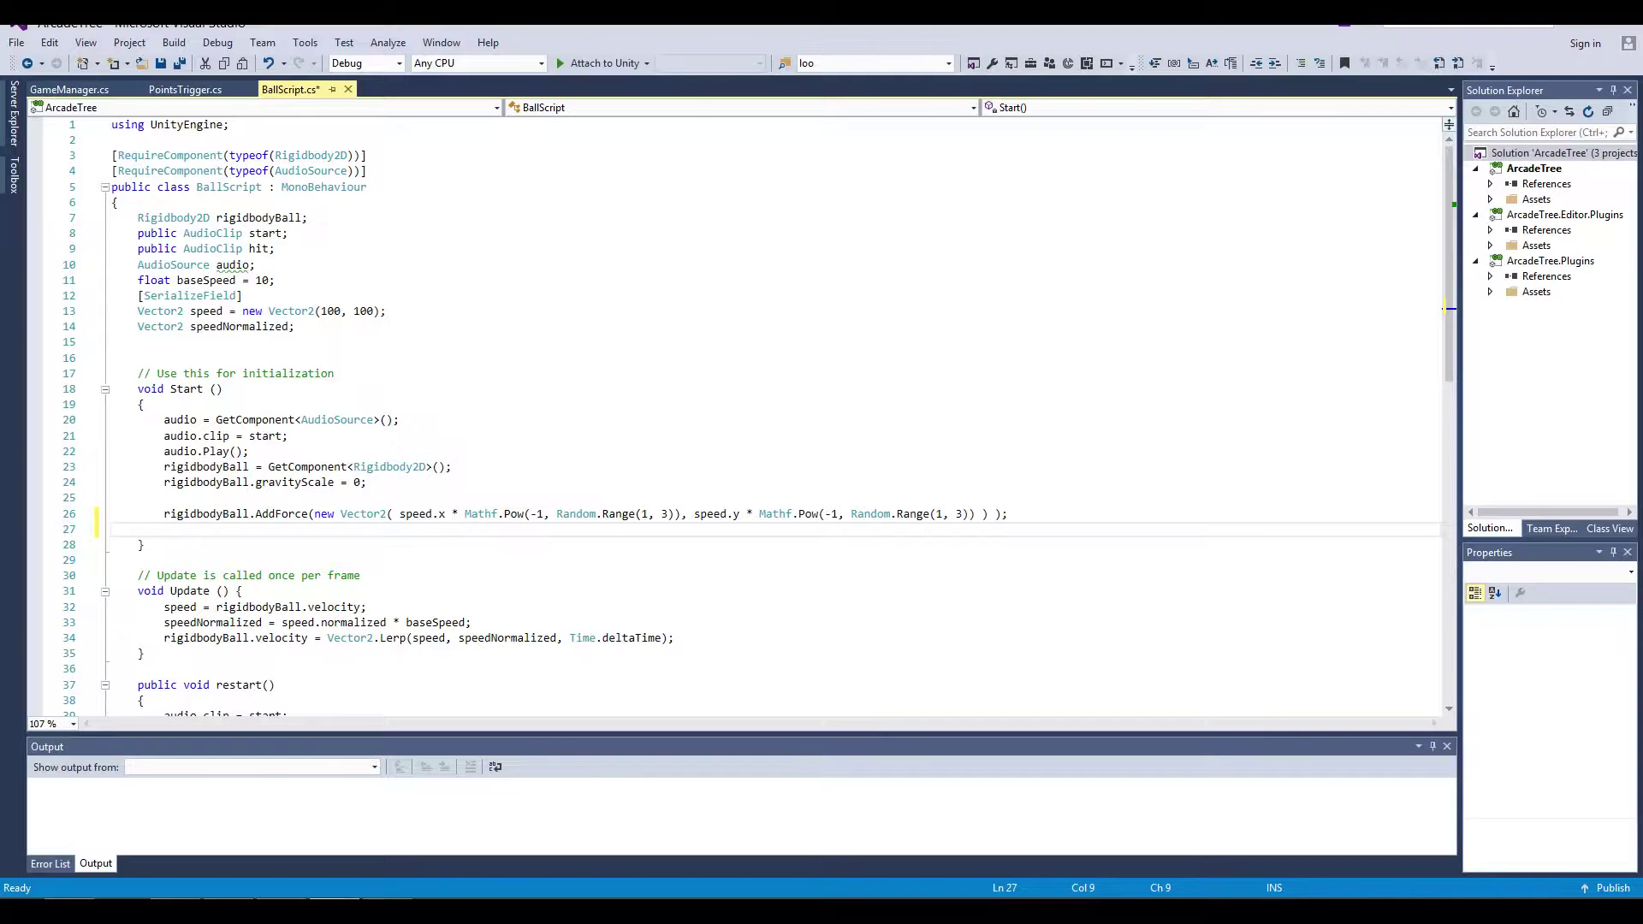
{"action": "key", "text": "BackSpace"}
Step: Add an empty line after audio.Play() and move the class's closing brace to column 1
{"action": "scroll", "coordinate": [736, 411], "scroll_direction": "down", "scroll_amount": 6}
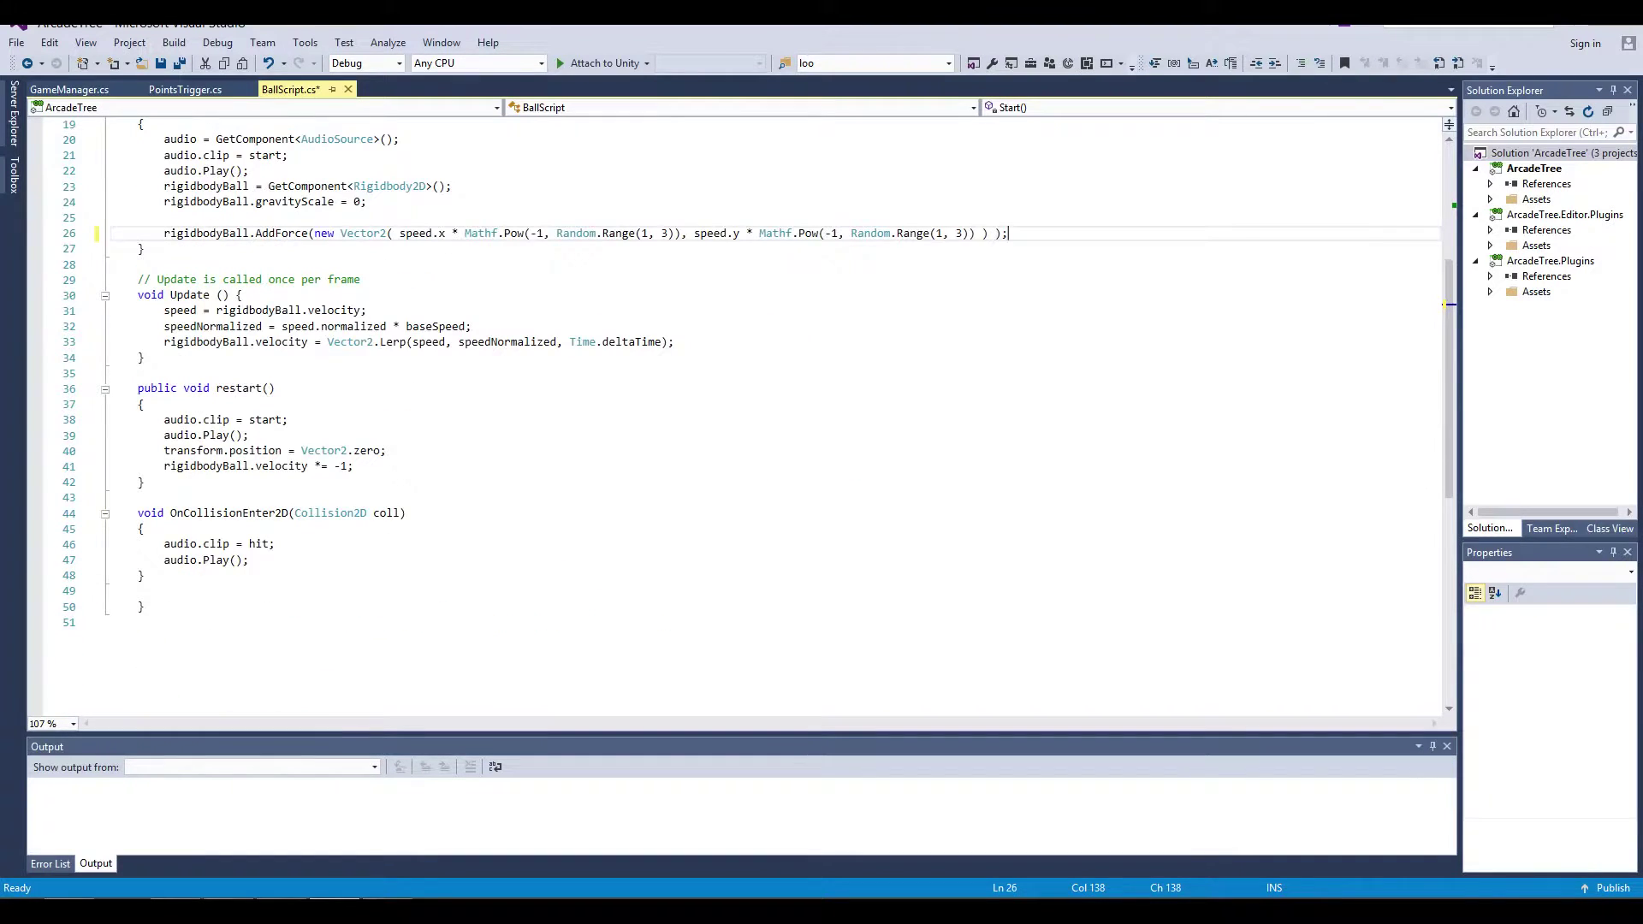
{"action": "left_click", "coordinate": [249, 560]}
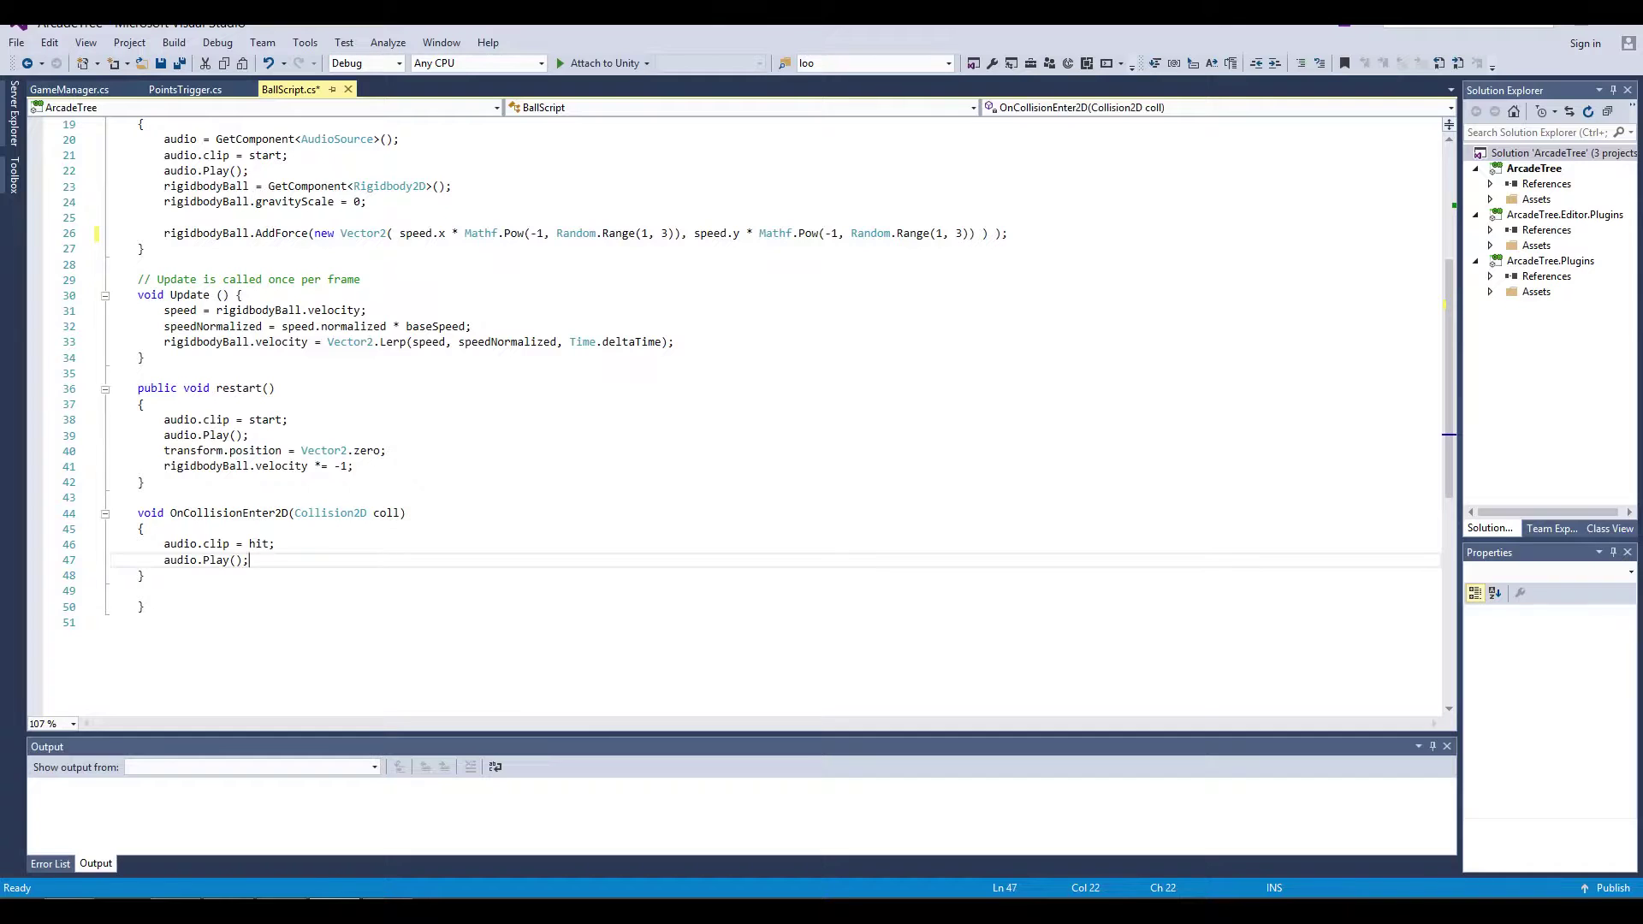
{"action": "key", "text": "Return"}
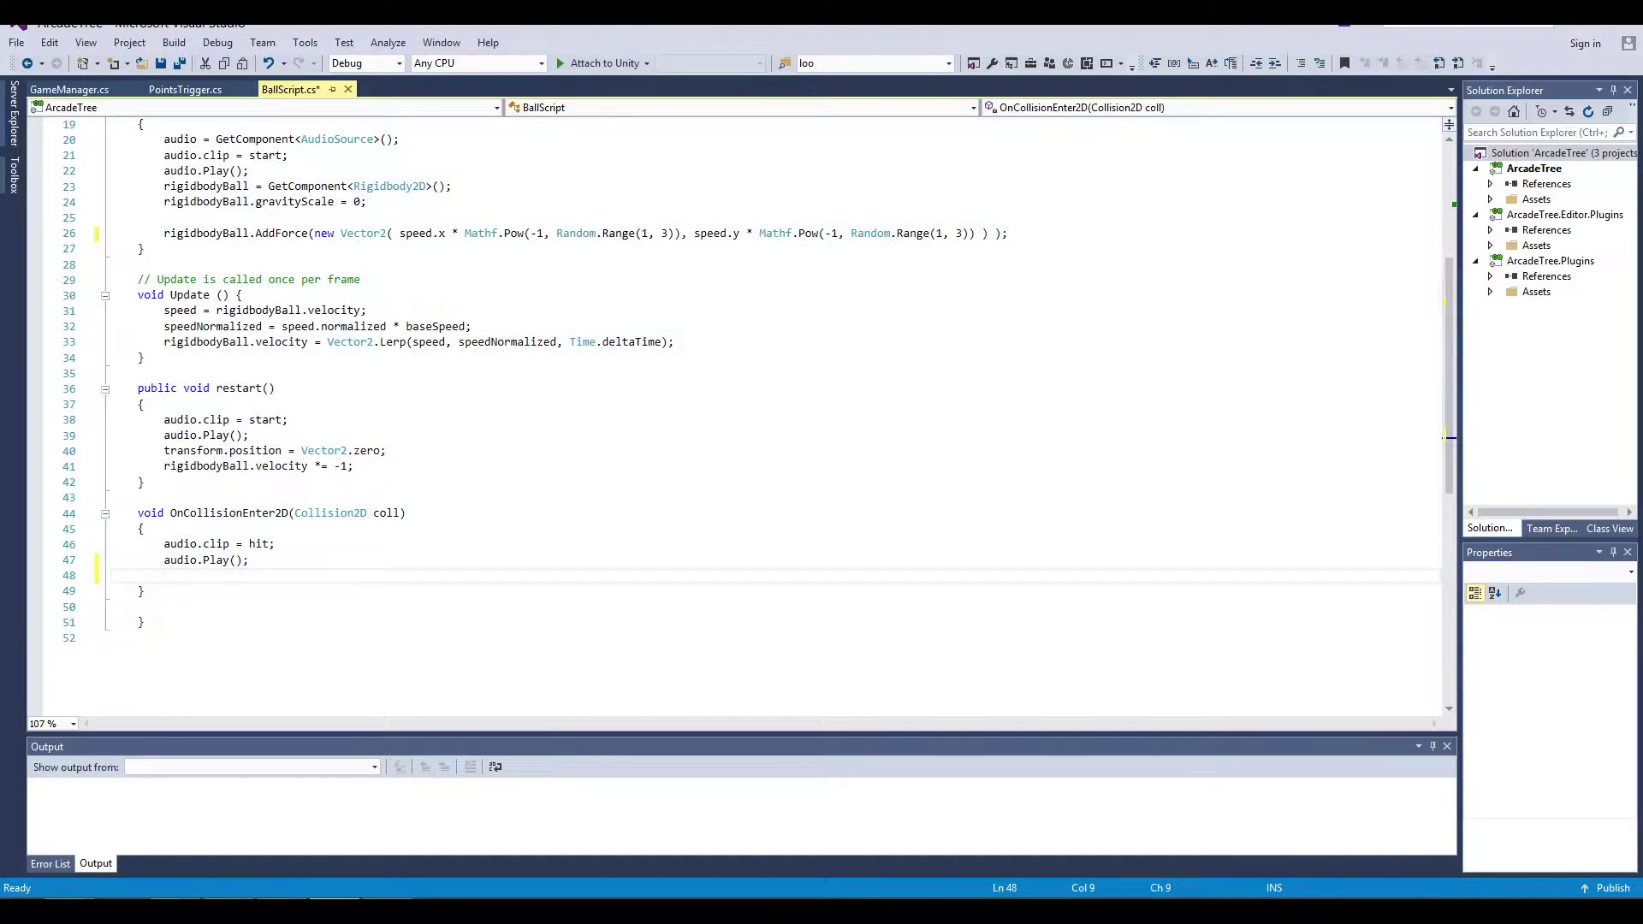
{"action": "left_click", "coordinate": [138, 622]}
{"action": "key", "text": "BackSpace"}
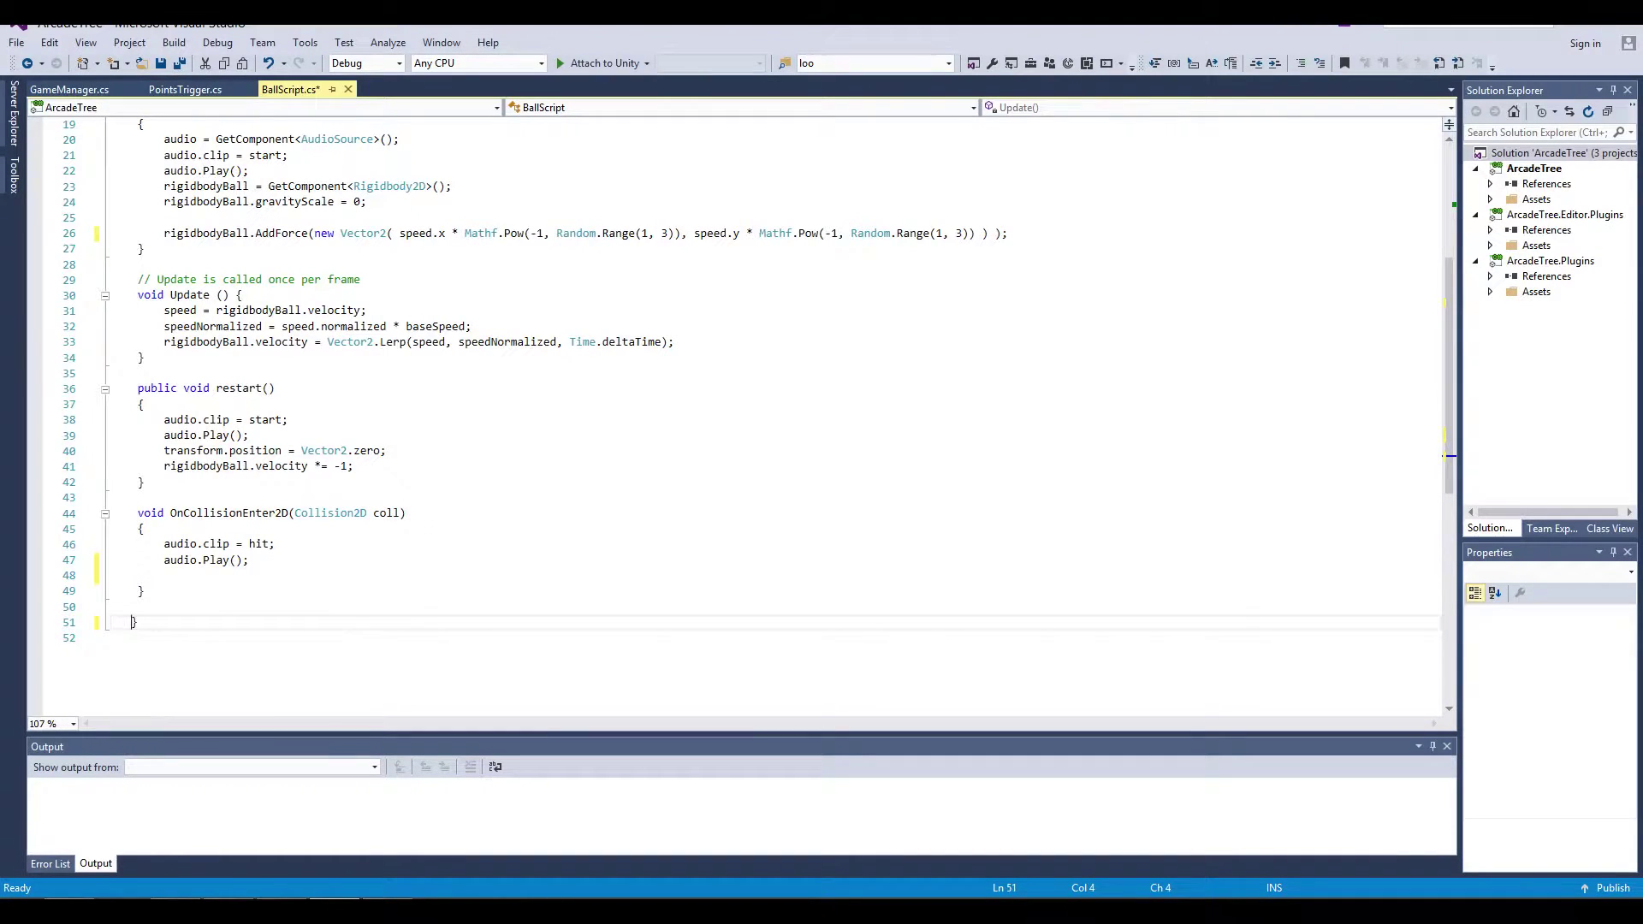
{"action": "key", "text": "BackSpace"}
{"action": "key", "text": "BackSpace"}
{"action": "key", "text": "BackSpace"}
Step: Add a new layer, Layer #1, filled white to cover the angle sketches
{"action": "key", "text": "alt+Tab"}
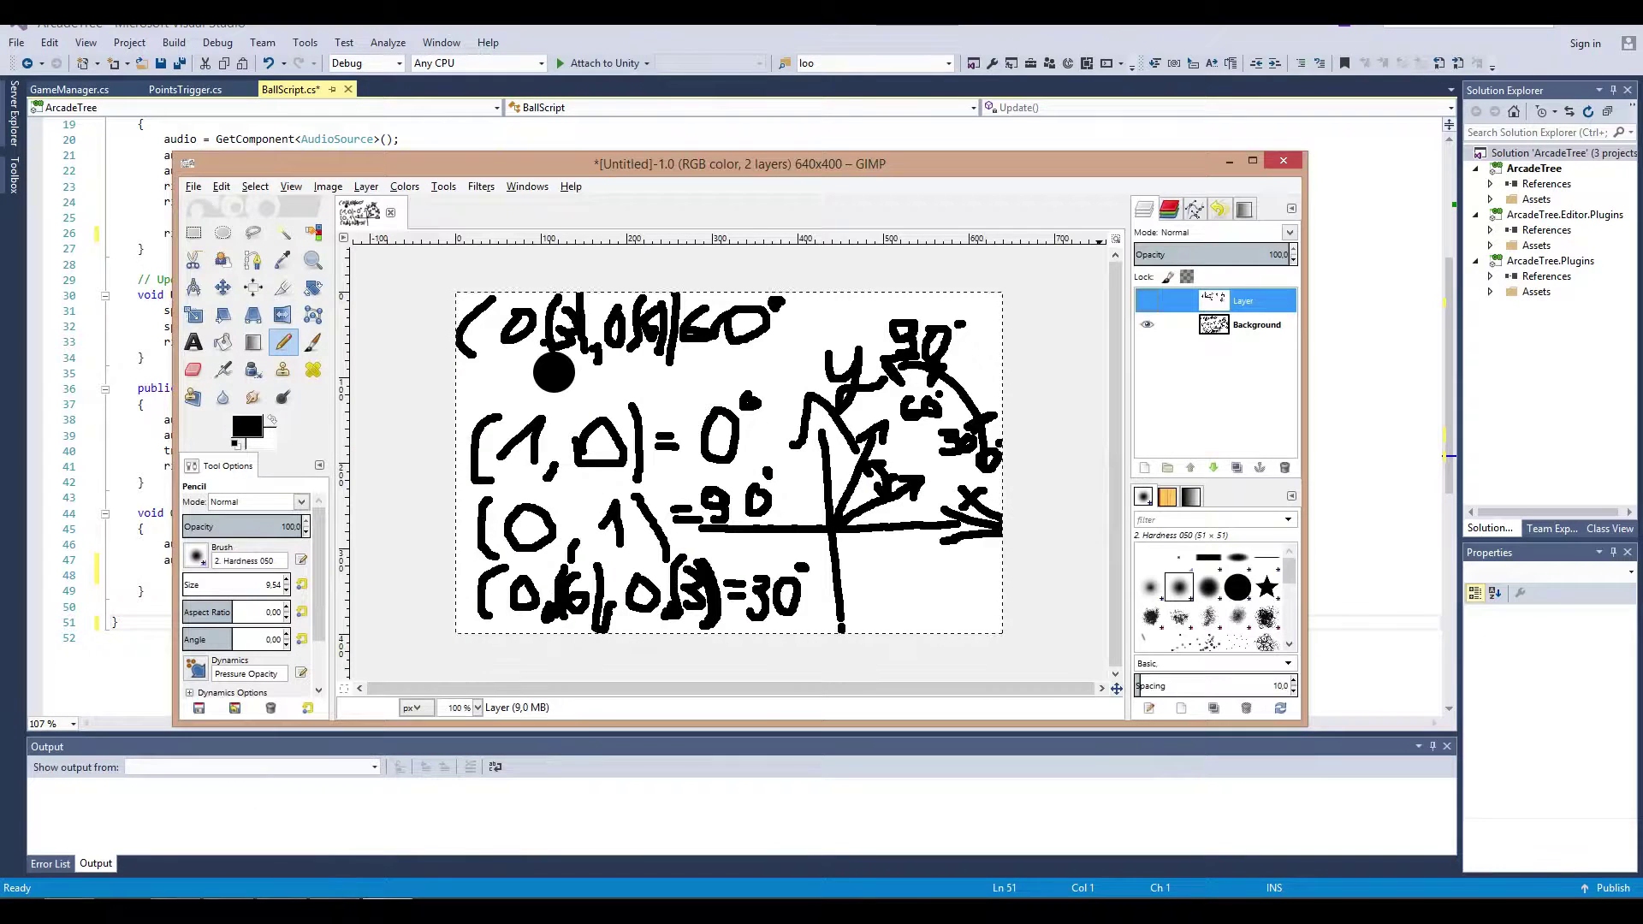
{"action": "right_click", "coordinate": [1170, 349]}
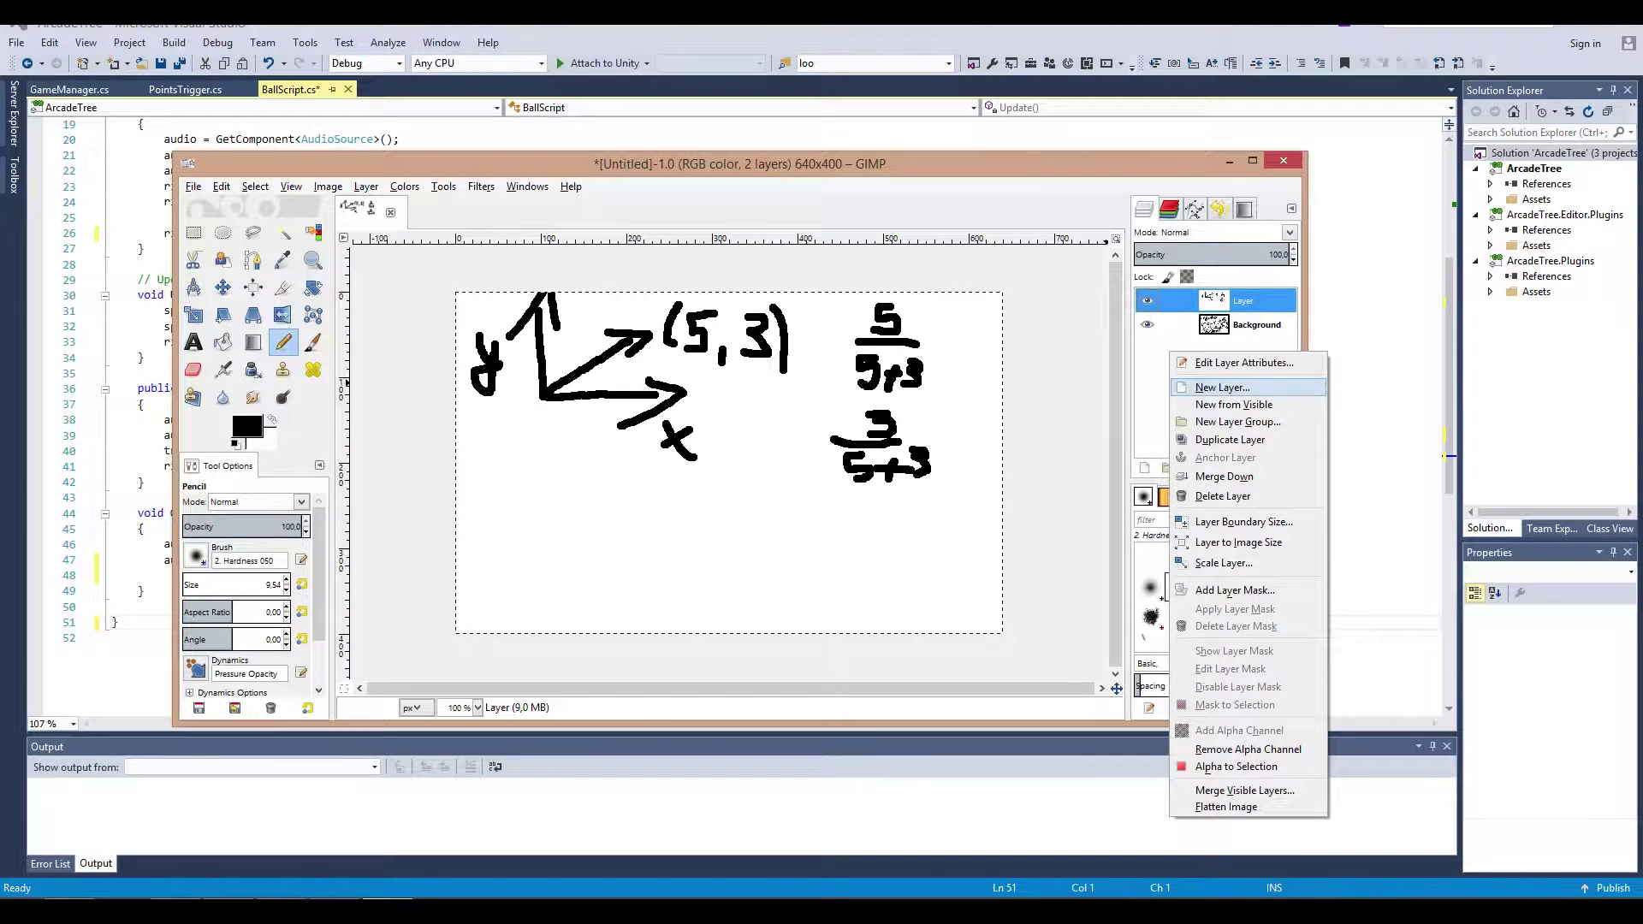
{"action": "left_click", "coordinate": [1207, 381]}
{"action": "key", "text": "Return"}
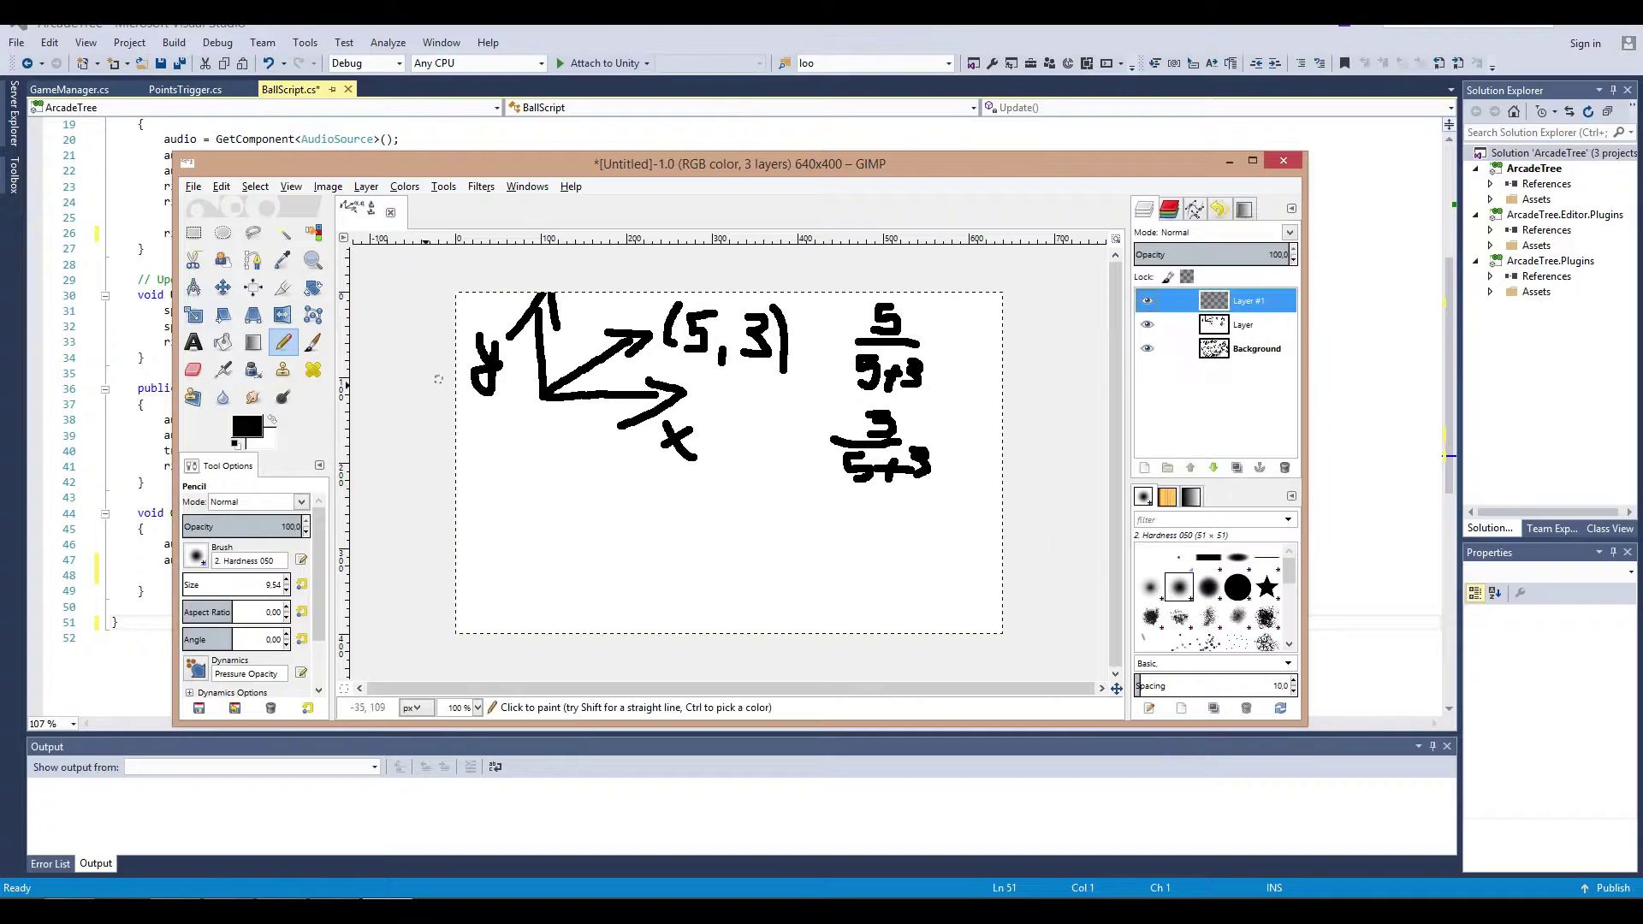
{"action": "left_click_drag", "start_coordinate": [260, 438], "coordinate": [539, 524]}
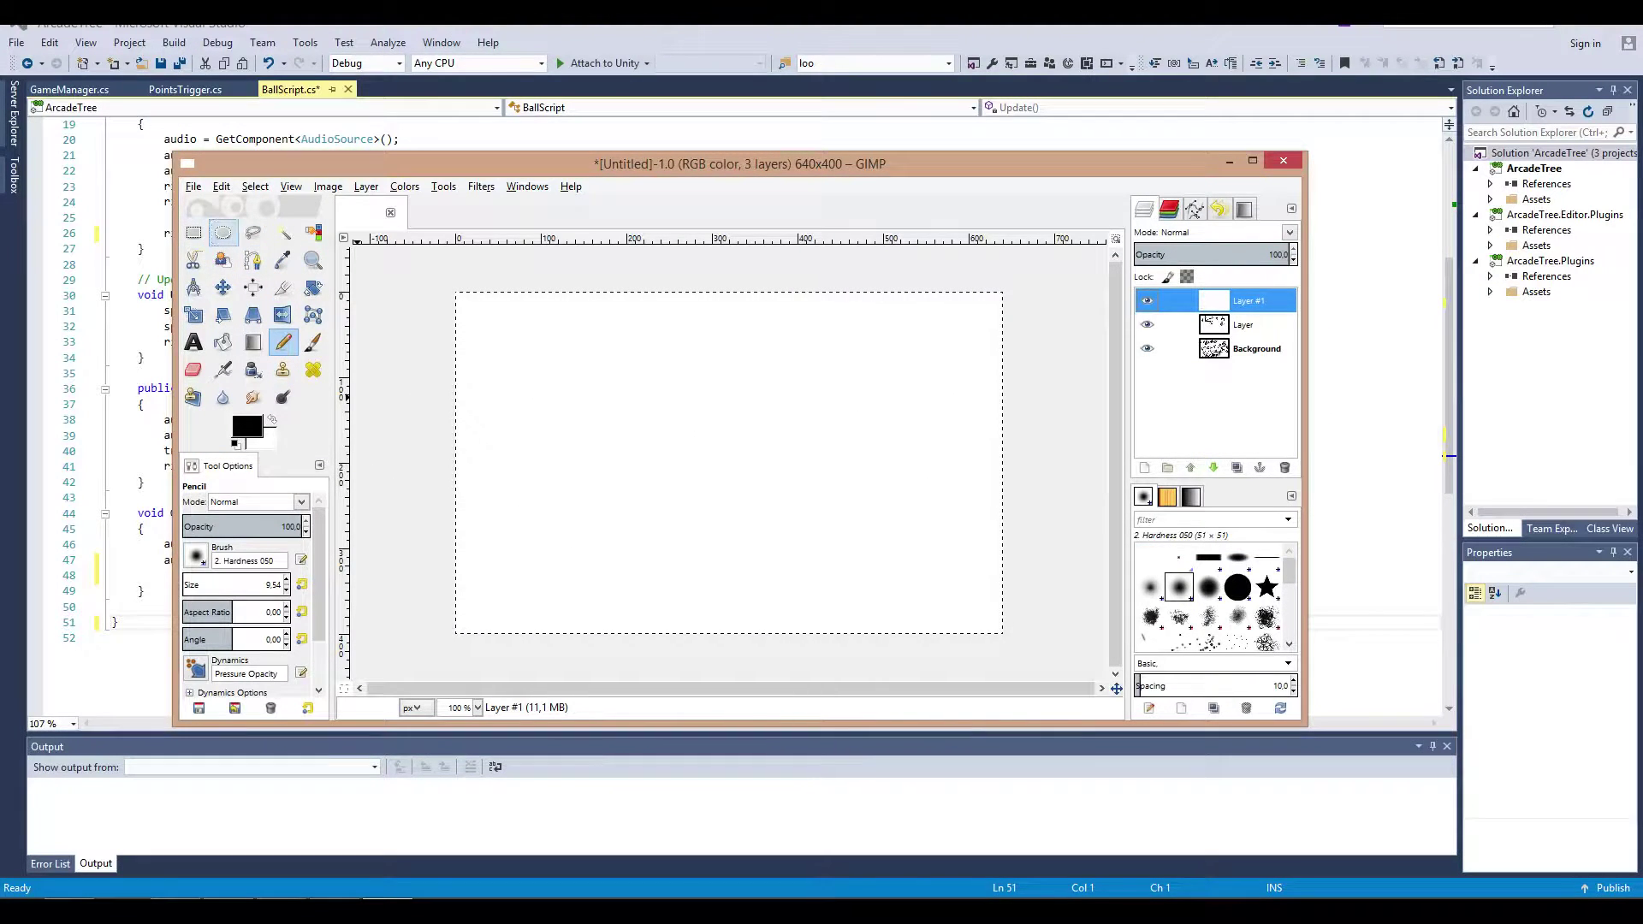
Step: Draw a black circle for the ball and a tall black rectangle paddle beside it
{"action": "left_click", "coordinate": [222, 232]}
{"action": "mouse_move", "coordinate": [615, 383]}
{"action": "left_mouse_down"}
{"action": "mouse_move", "coordinate": [793, 474]}
{"action": "mouse_move", "coordinate": [712, 474]}
{"action": "left_mouse_up"}
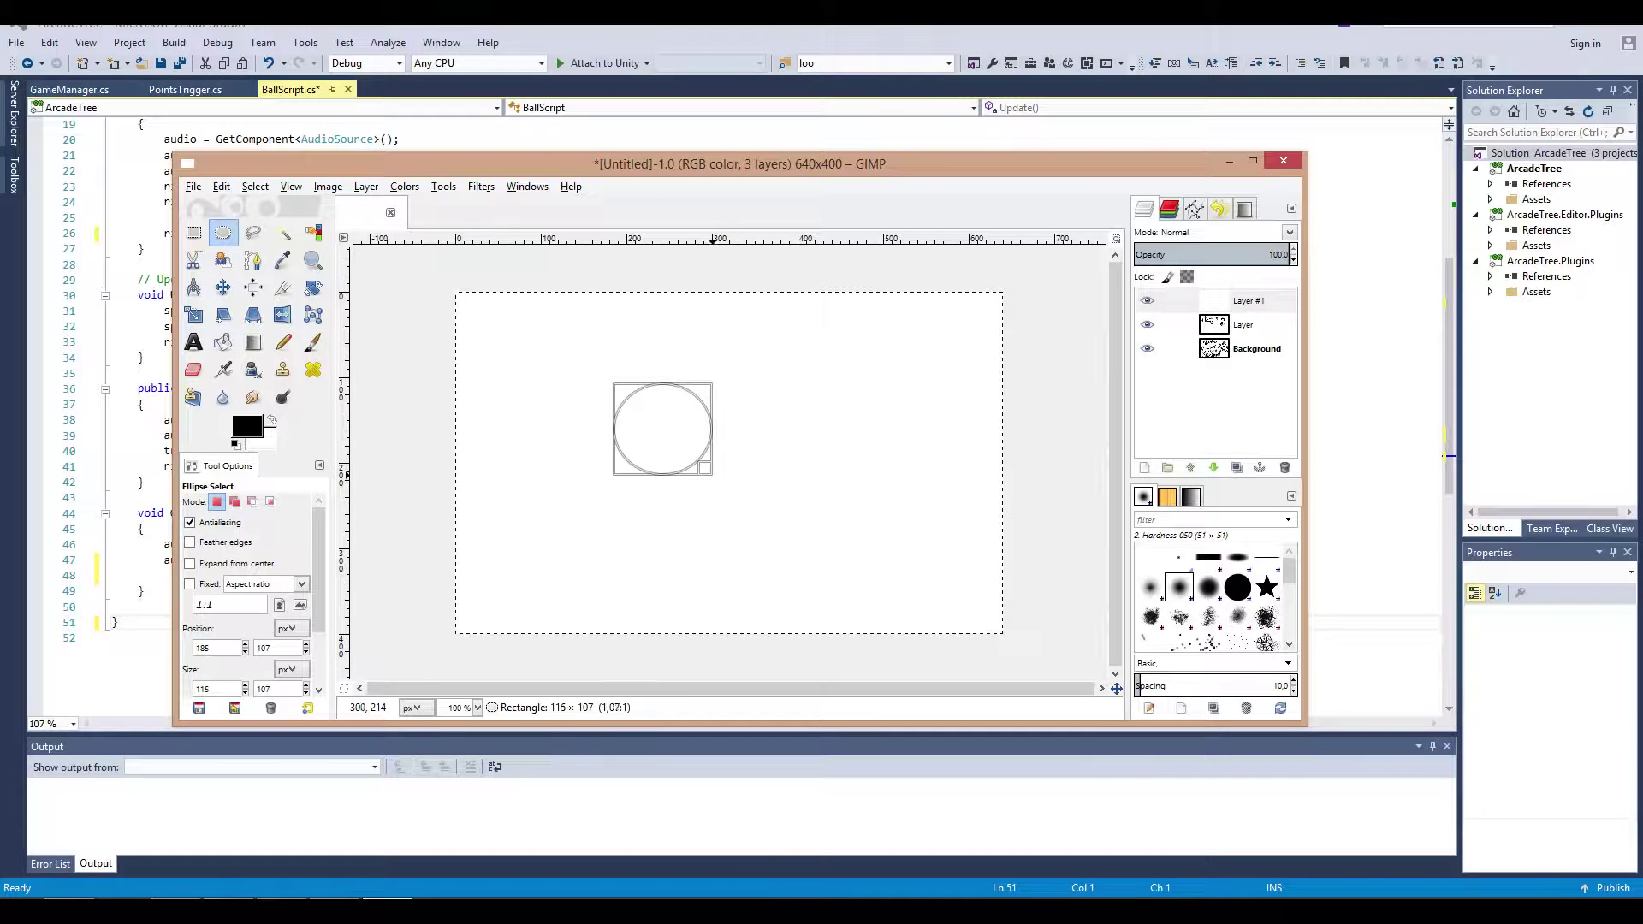
{"action": "mouse_move", "coordinate": [246, 426]}
{"action": "left_mouse_down"}
{"action": "mouse_move", "coordinate": [492, 456]}
{"action": "mouse_move", "coordinate": [659, 441]}
{"action": "left_mouse_up"}
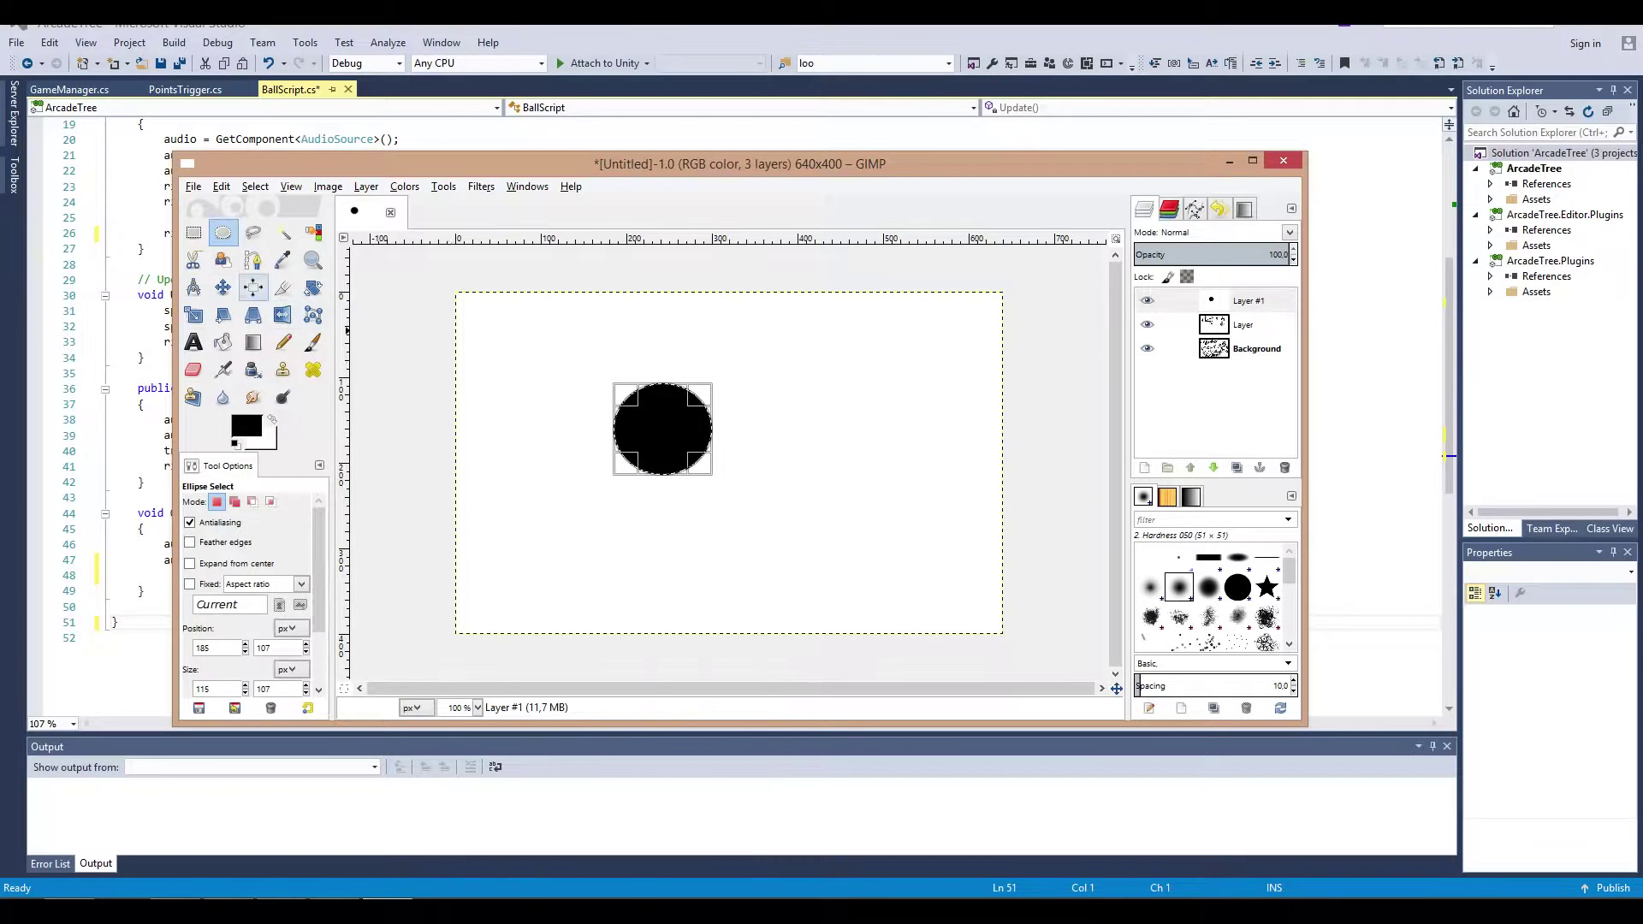
{"action": "left_click", "coordinate": [193, 232]}
{"action": "left_click_drag", "start_coordinate": [705, 322], "coordinate": [766, 605]}
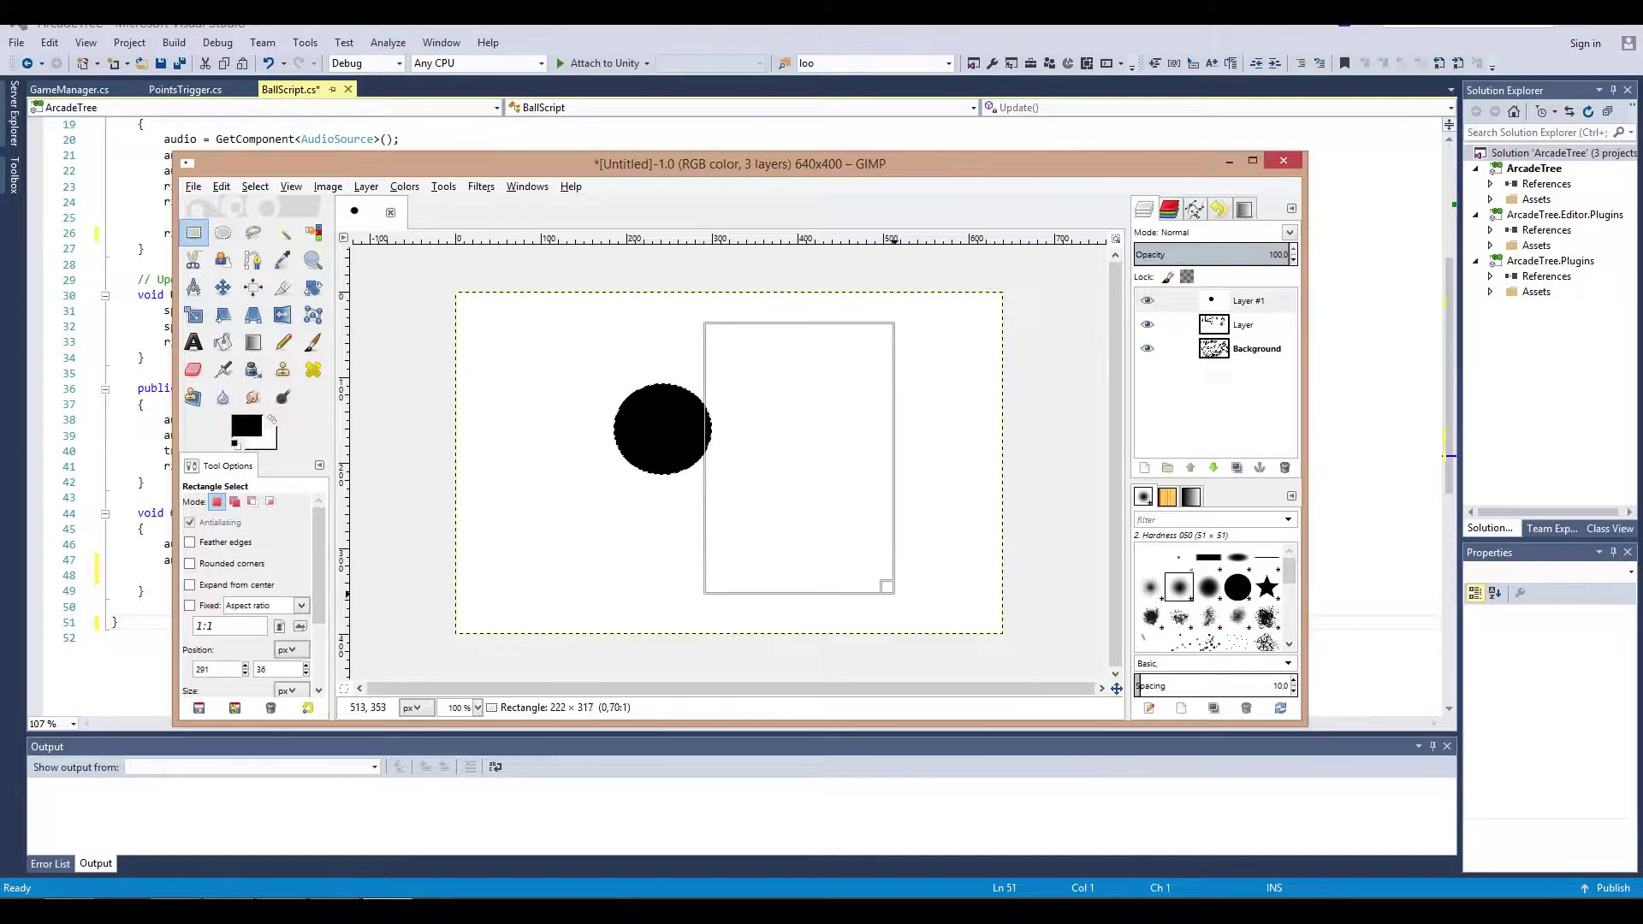
{"action": "left_click_drag", "start_coordinate": [705, 513], "coordinate": [714, 513]}
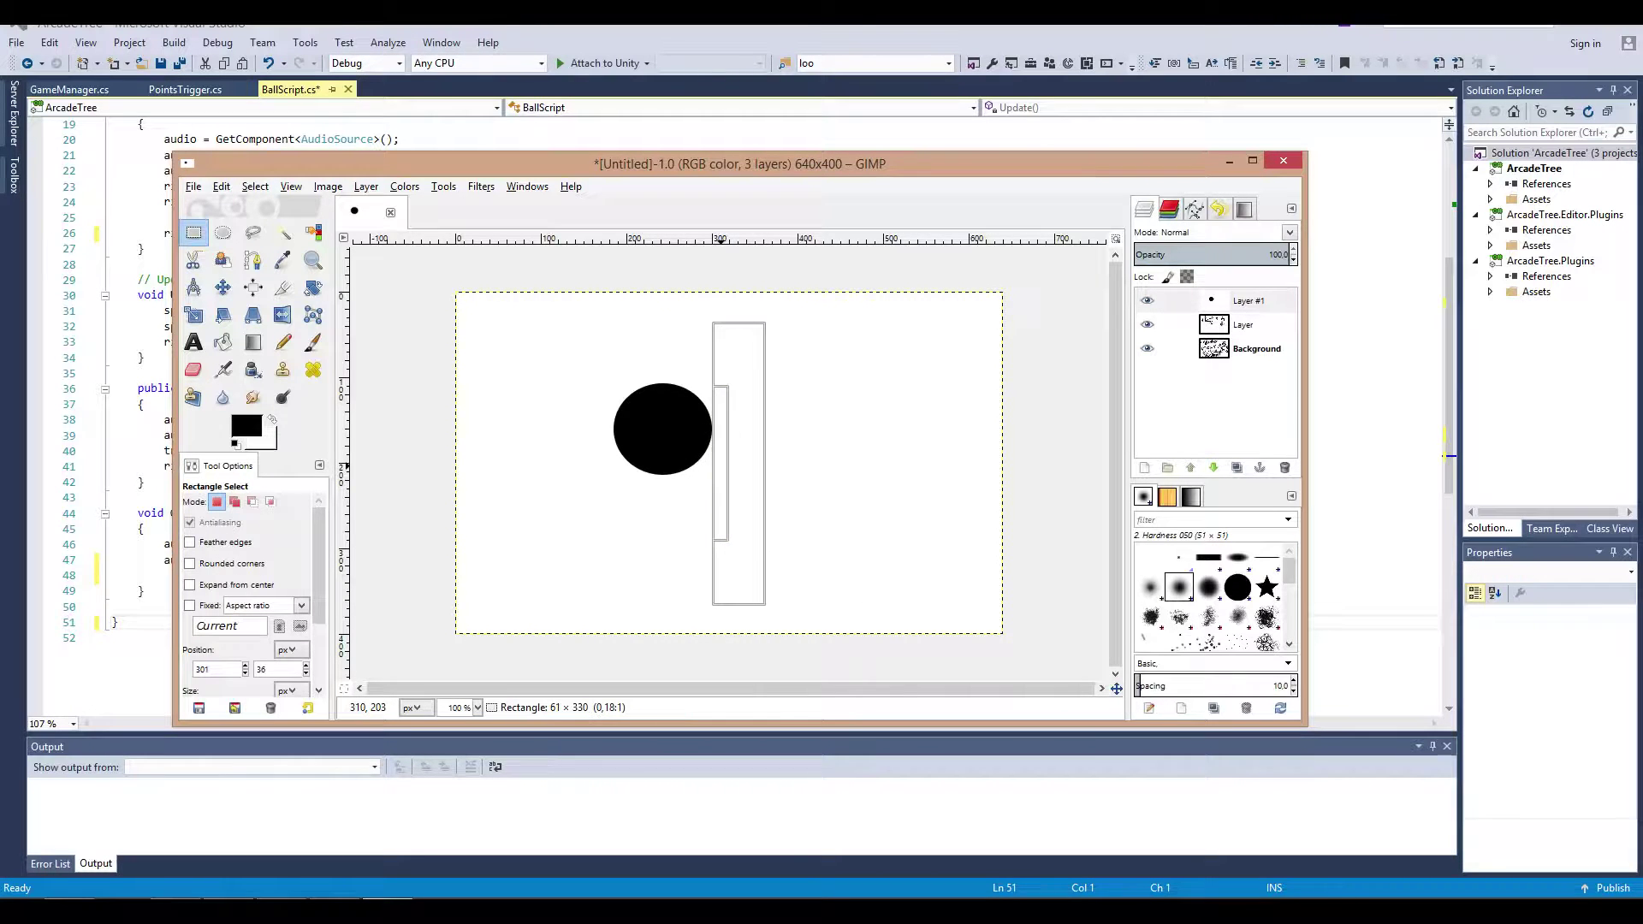
{"action": "left_click_drag", "start_coordinate": [246, 425], "coordinate": [736, 471]}
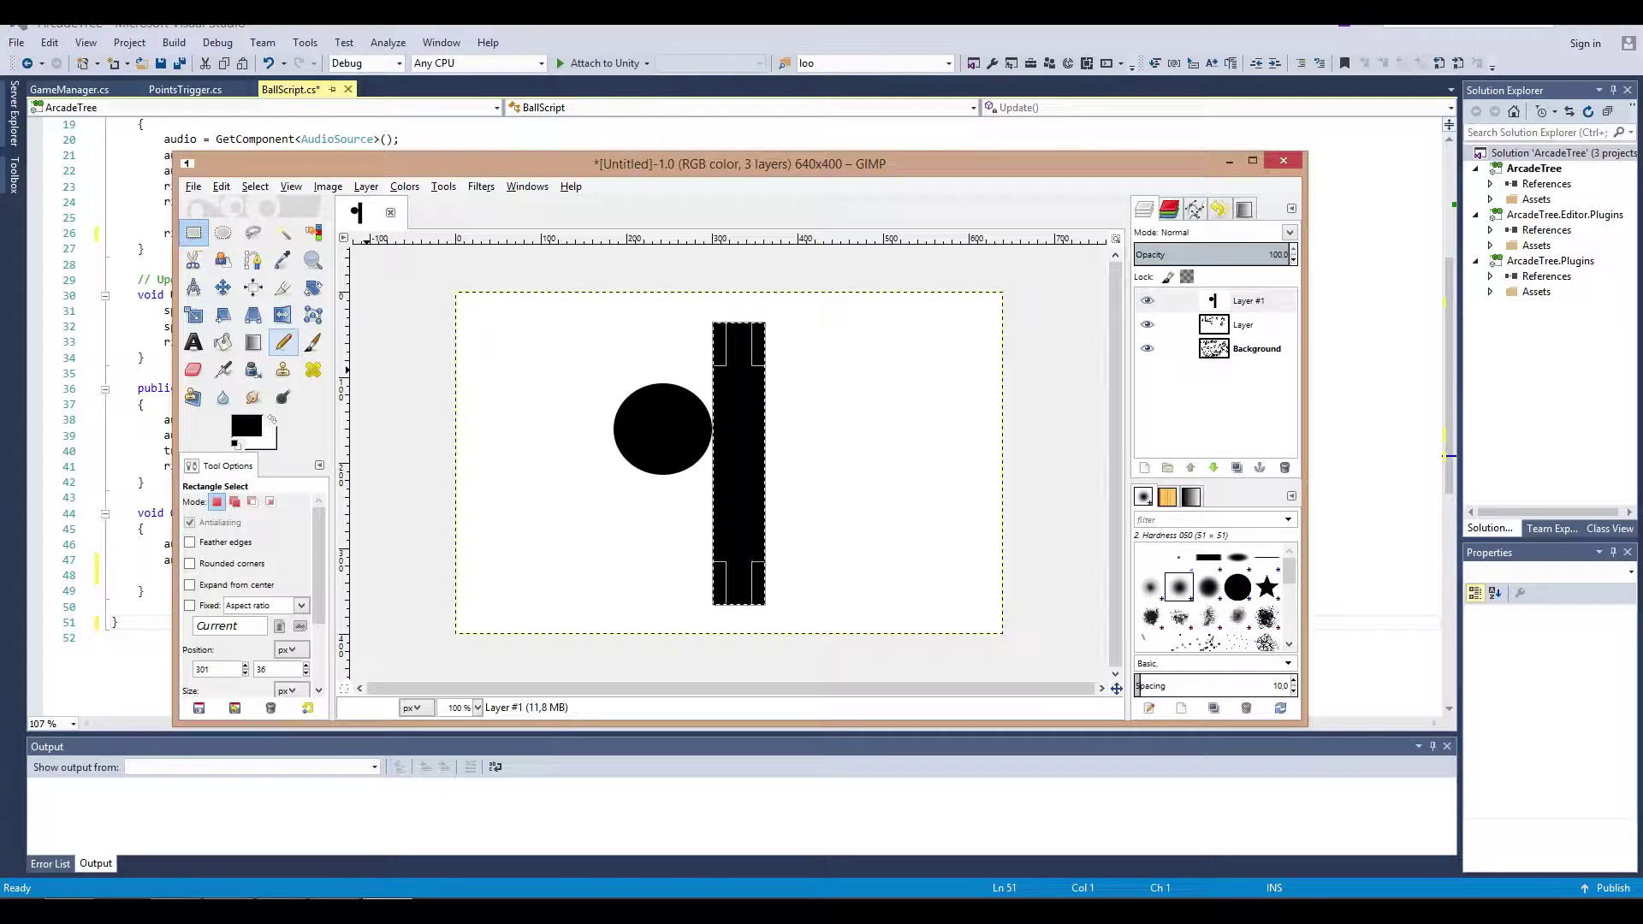
Step: Set the foreground drawing colour to red (ff0000)
{"action": "left_click", "coordinate": [246, 426]}
{"action": "left_click", "coordinate": [268, 307]}
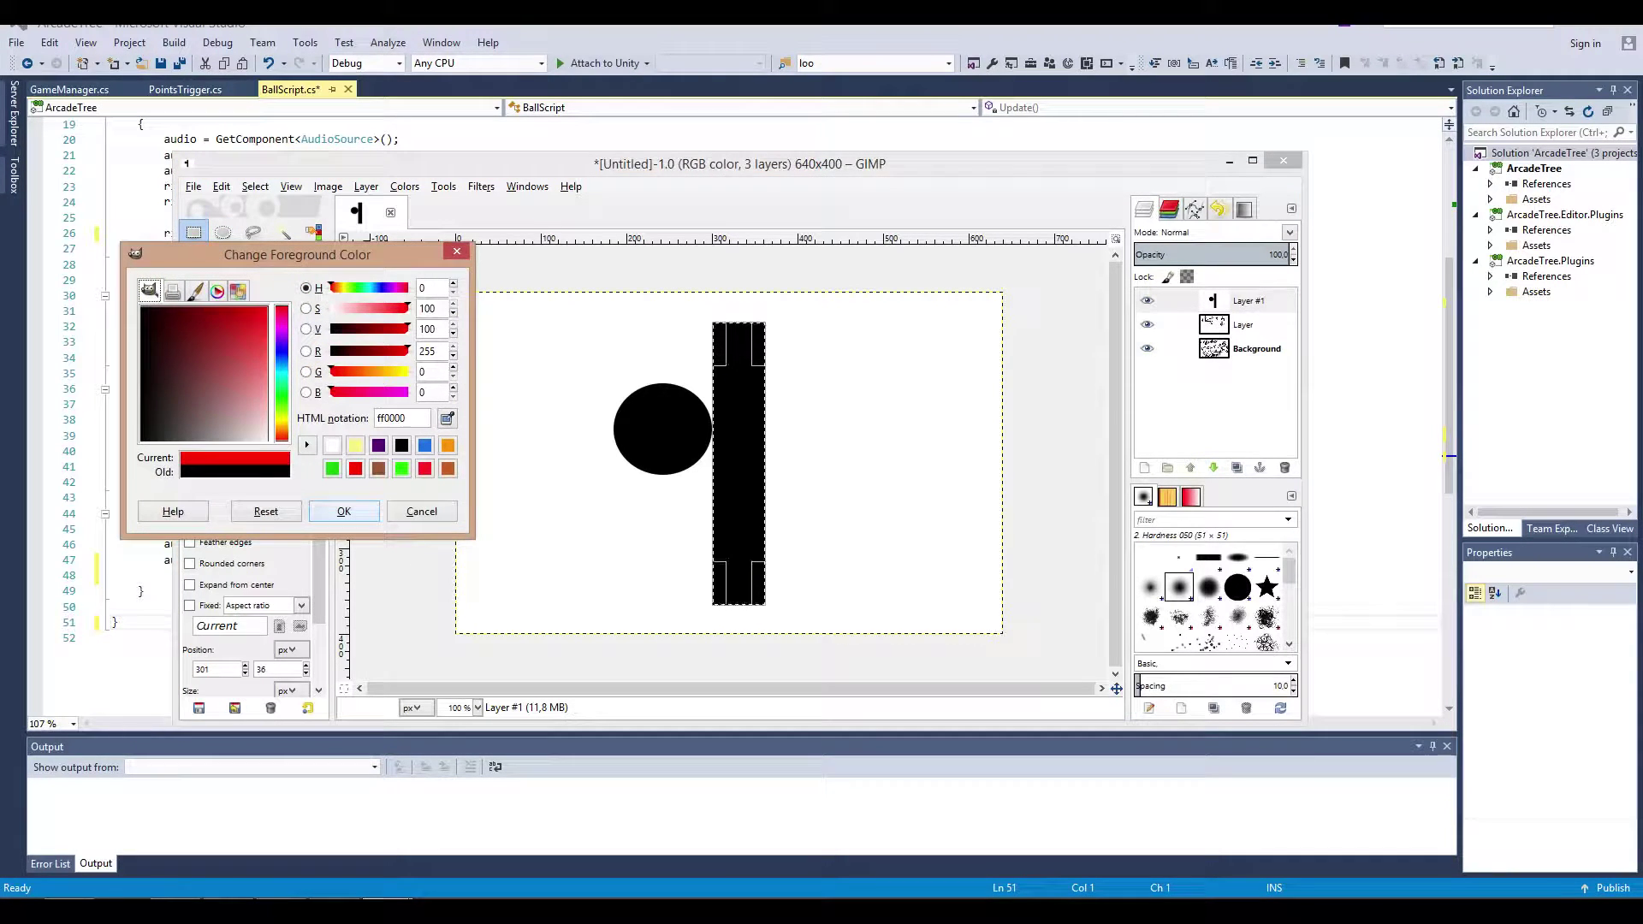
{"action": "left_click", "coordinate": [343, 511]}
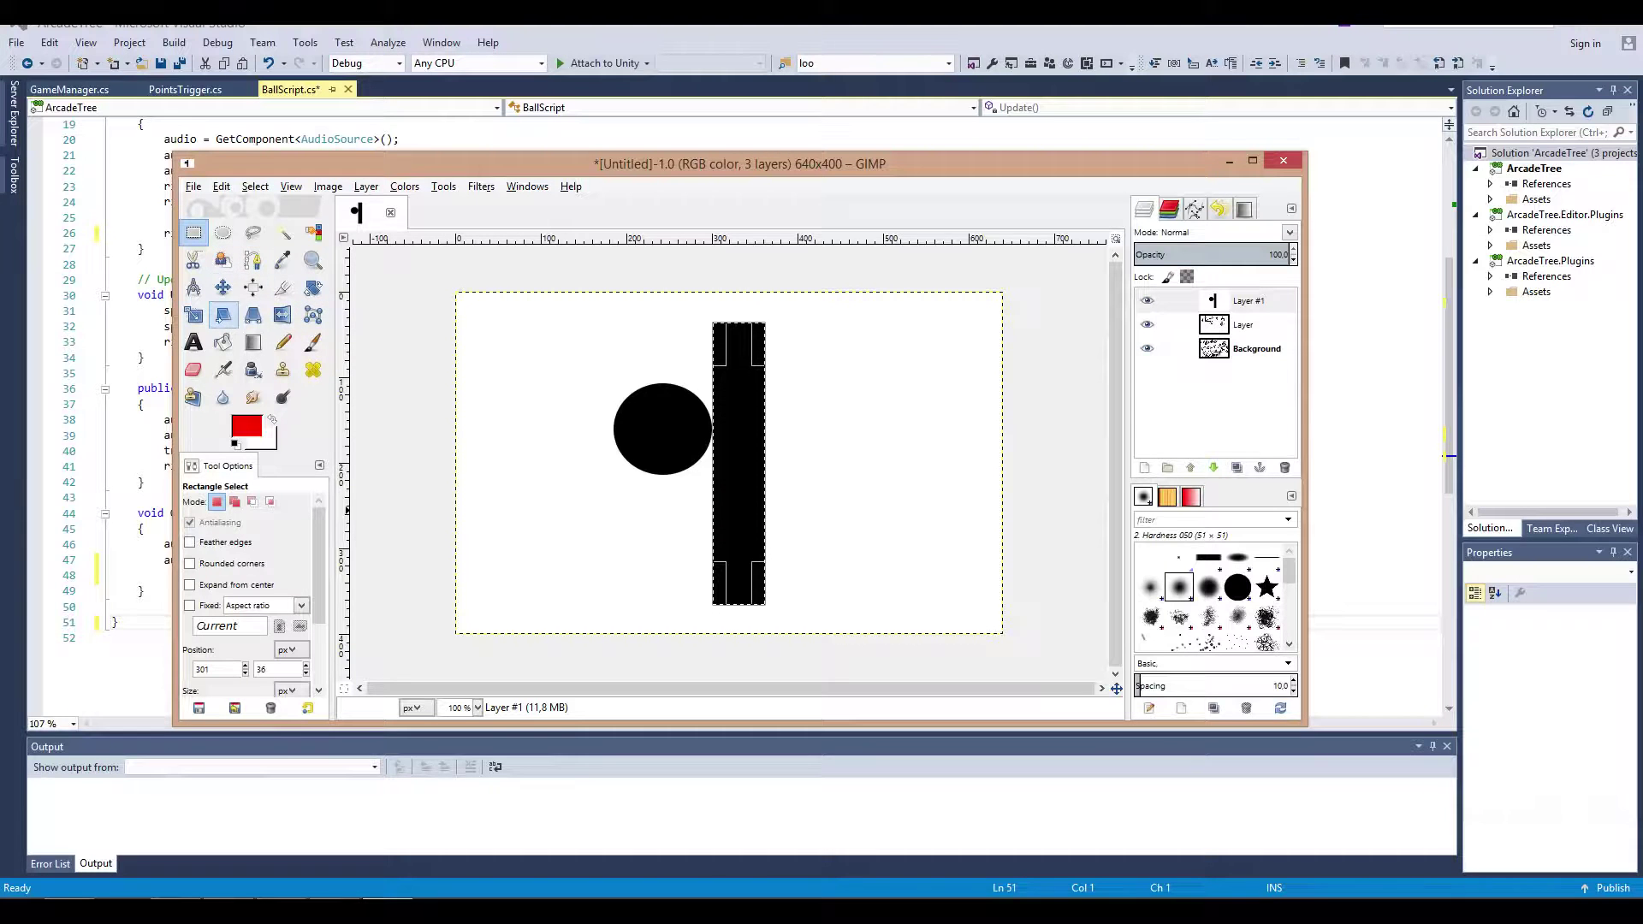
Step: Pencil red arrows from the ball into the paddle and rebounding down-left, then minimise GIMP
{"action": "left_click", "coordinate": [283, 343]}
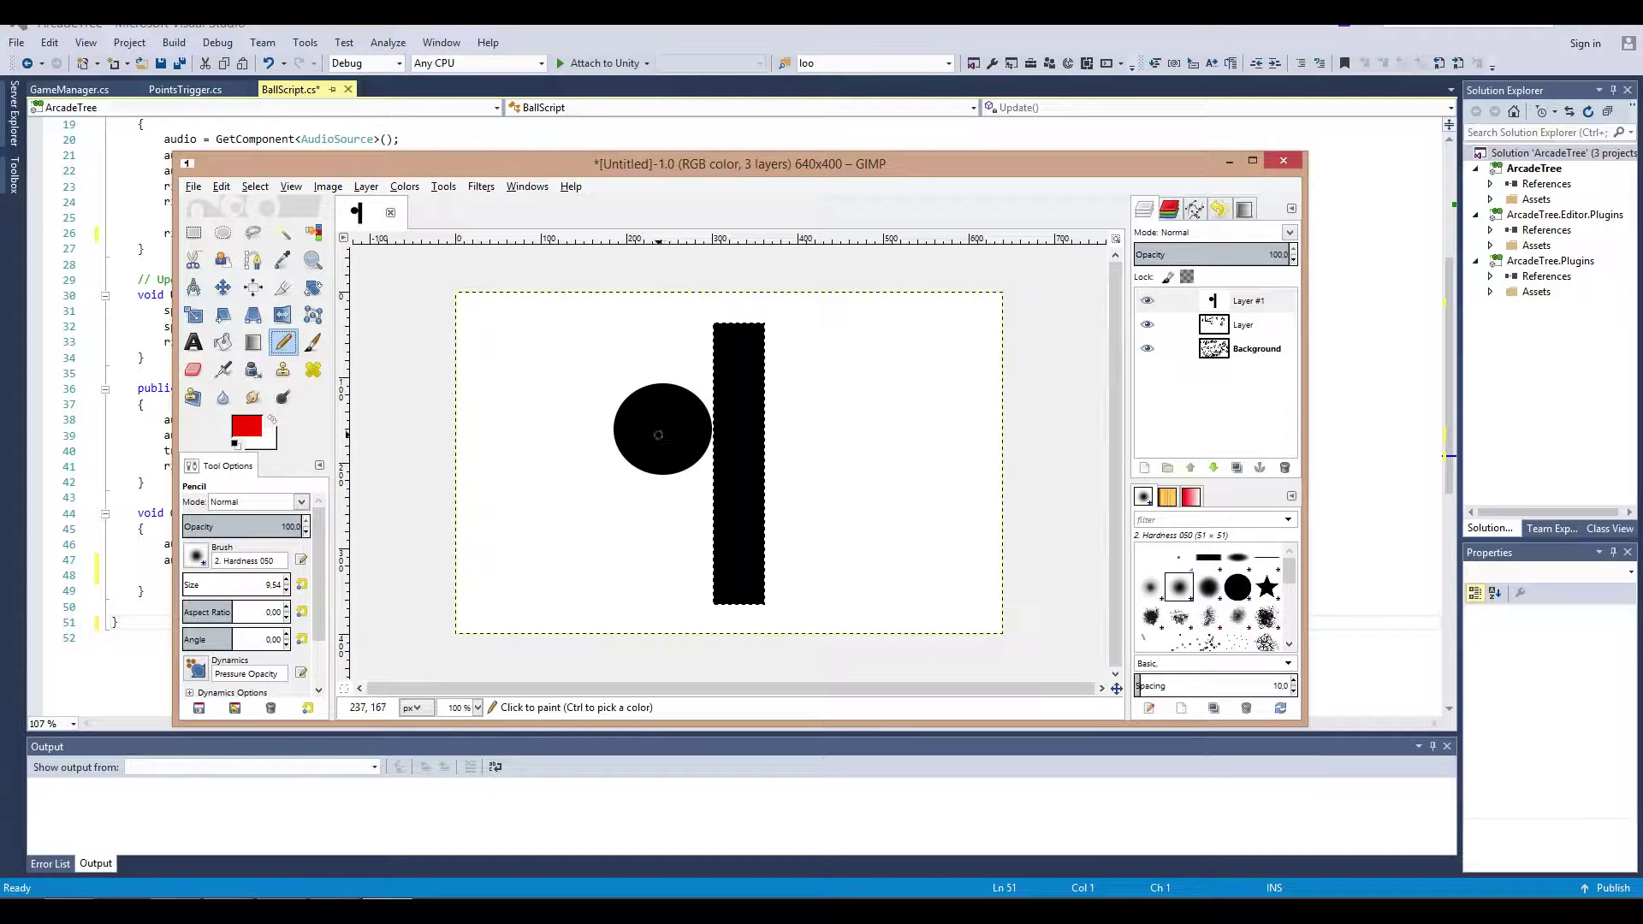
{"action": "left_click_drag", "start_coordinate": [660, 434], "coordinate": [760, 503]}
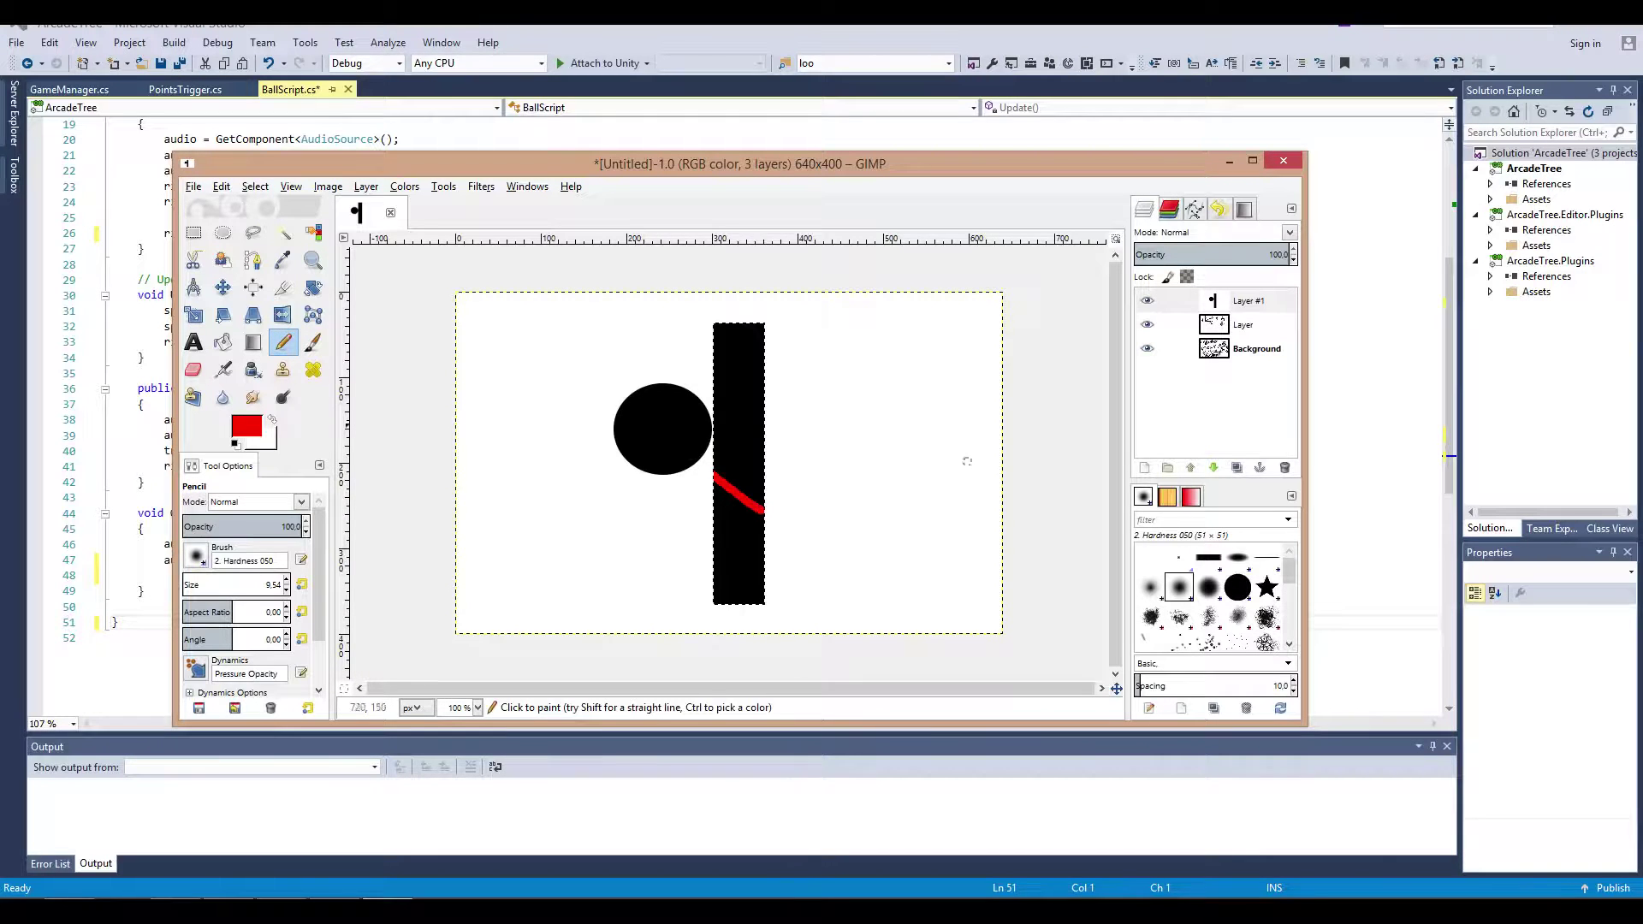
{"action": "key", "text": "ctrl+z"}
{"action": "mouse_move", "coordinate": [662, 441]}
{"action": "left_mouse_down"}
{"action": "mouse_move", "coordinate": [760, 517]}
{"action": "mouse_move", "coordinate": [743, 539]}
{"action": "left_mouse_up"}
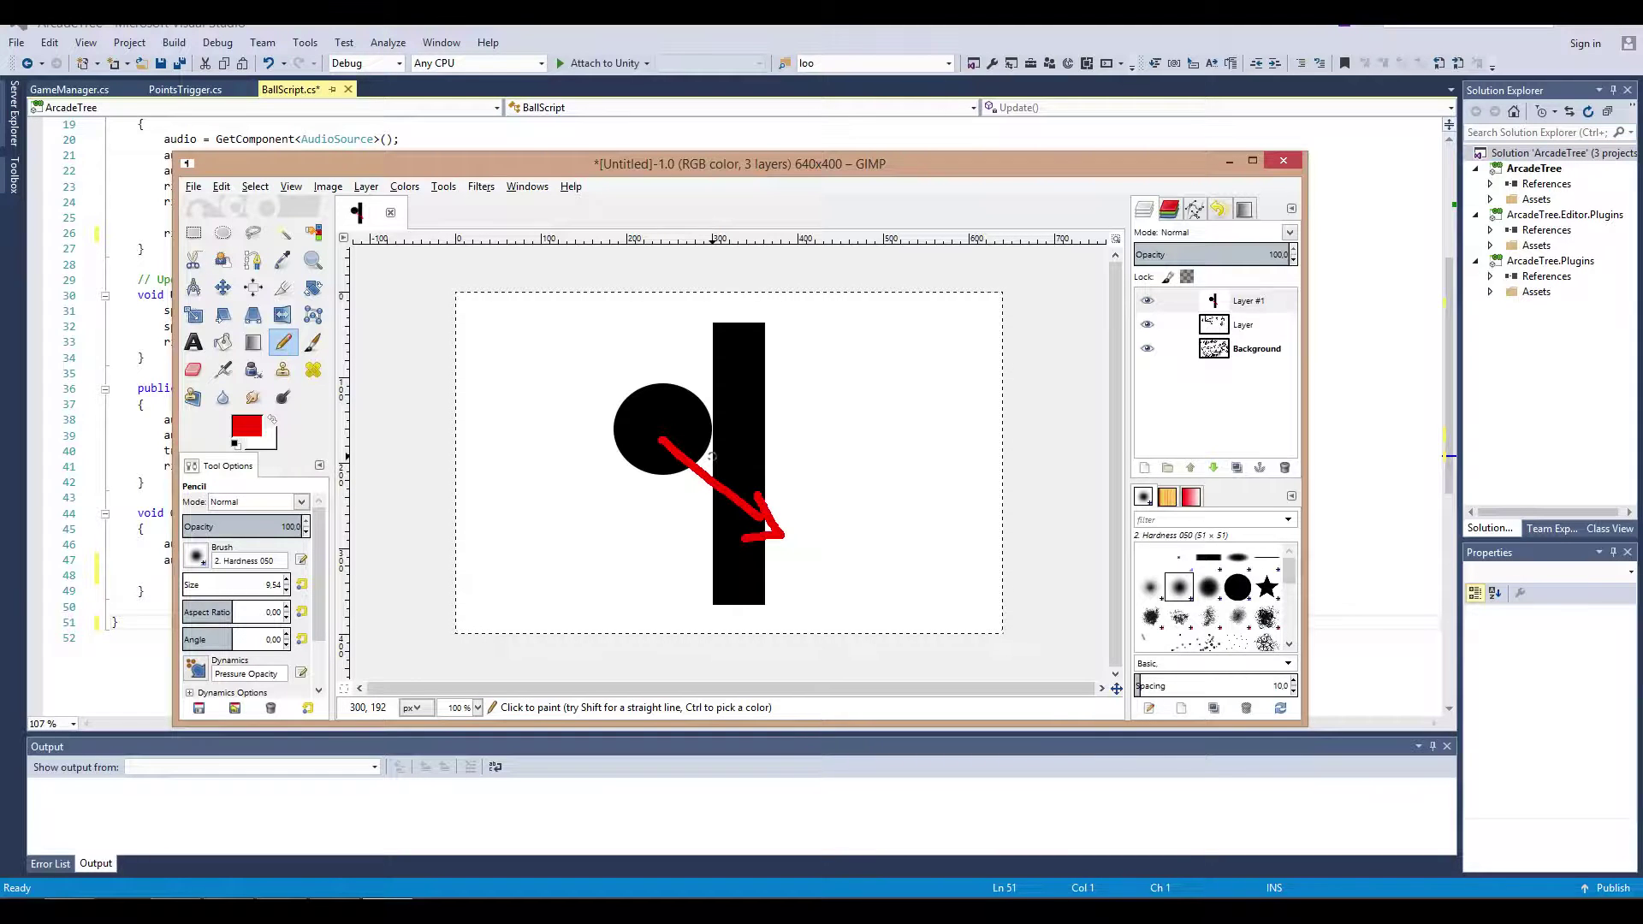
{"action": "mouse_move", "coordinate": [712, 456]}
{"action": "left_mouse_down"}
{"action": "mouse_move", "coordinate": [531, 574]}
{"action": "mouse_move", "coordinate": [526, 553]}
{"action": "mouse_move", "coordinate": [554, 571]}
{"action": "left_mouse_up"}
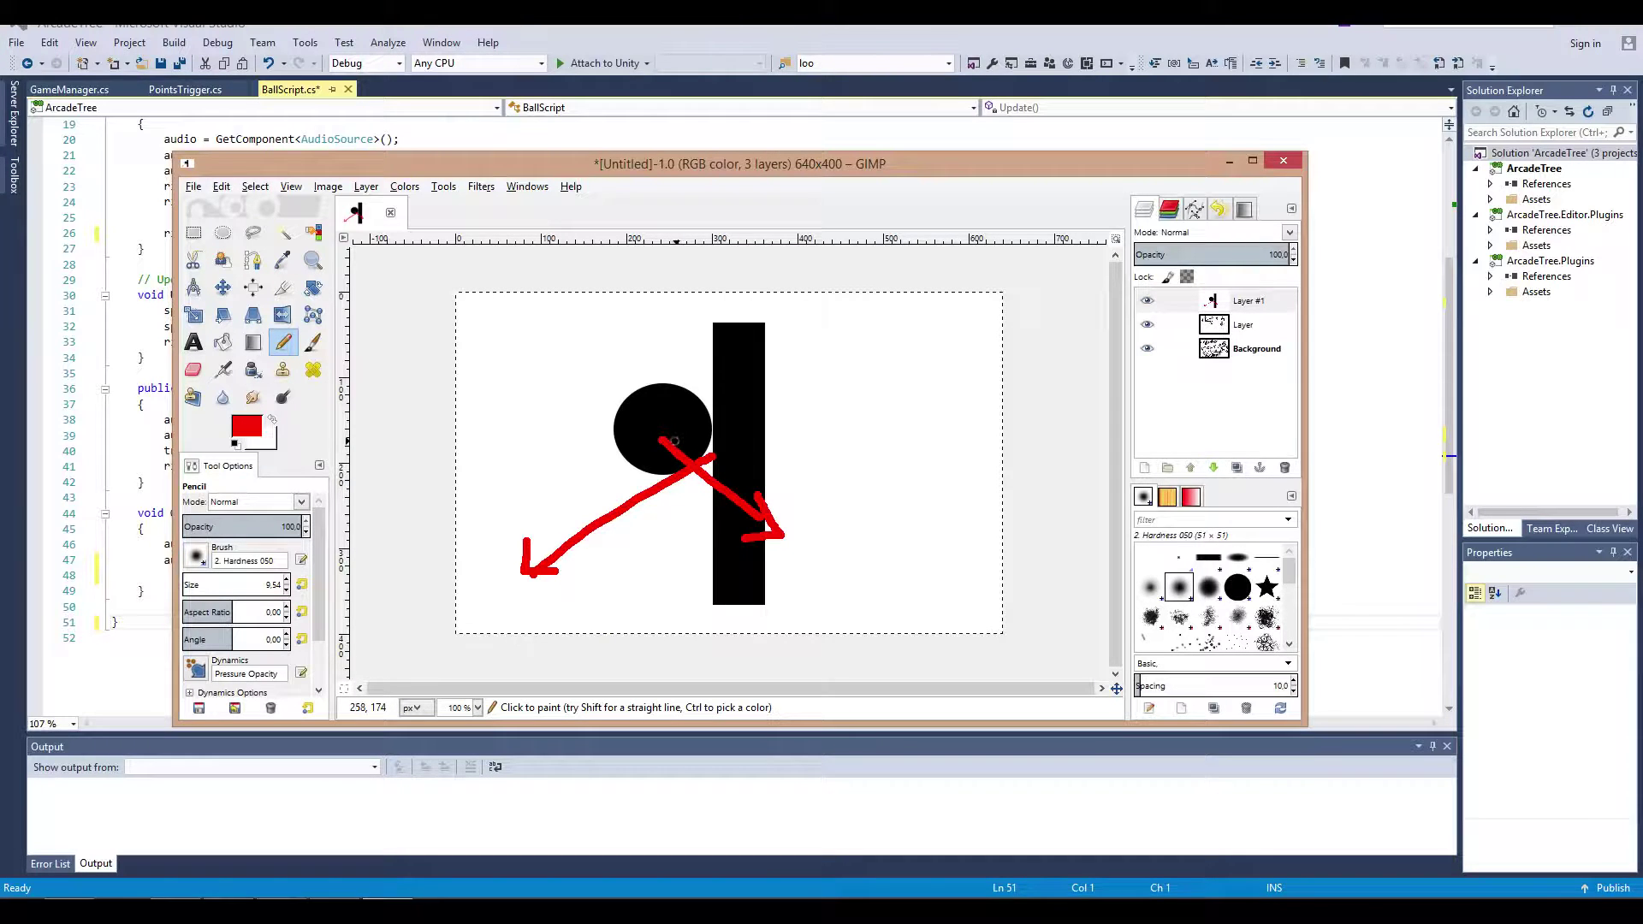
{"action": "key", "text": "ctrl+z"}
{"action": "key", "text": "ctrl+z"}
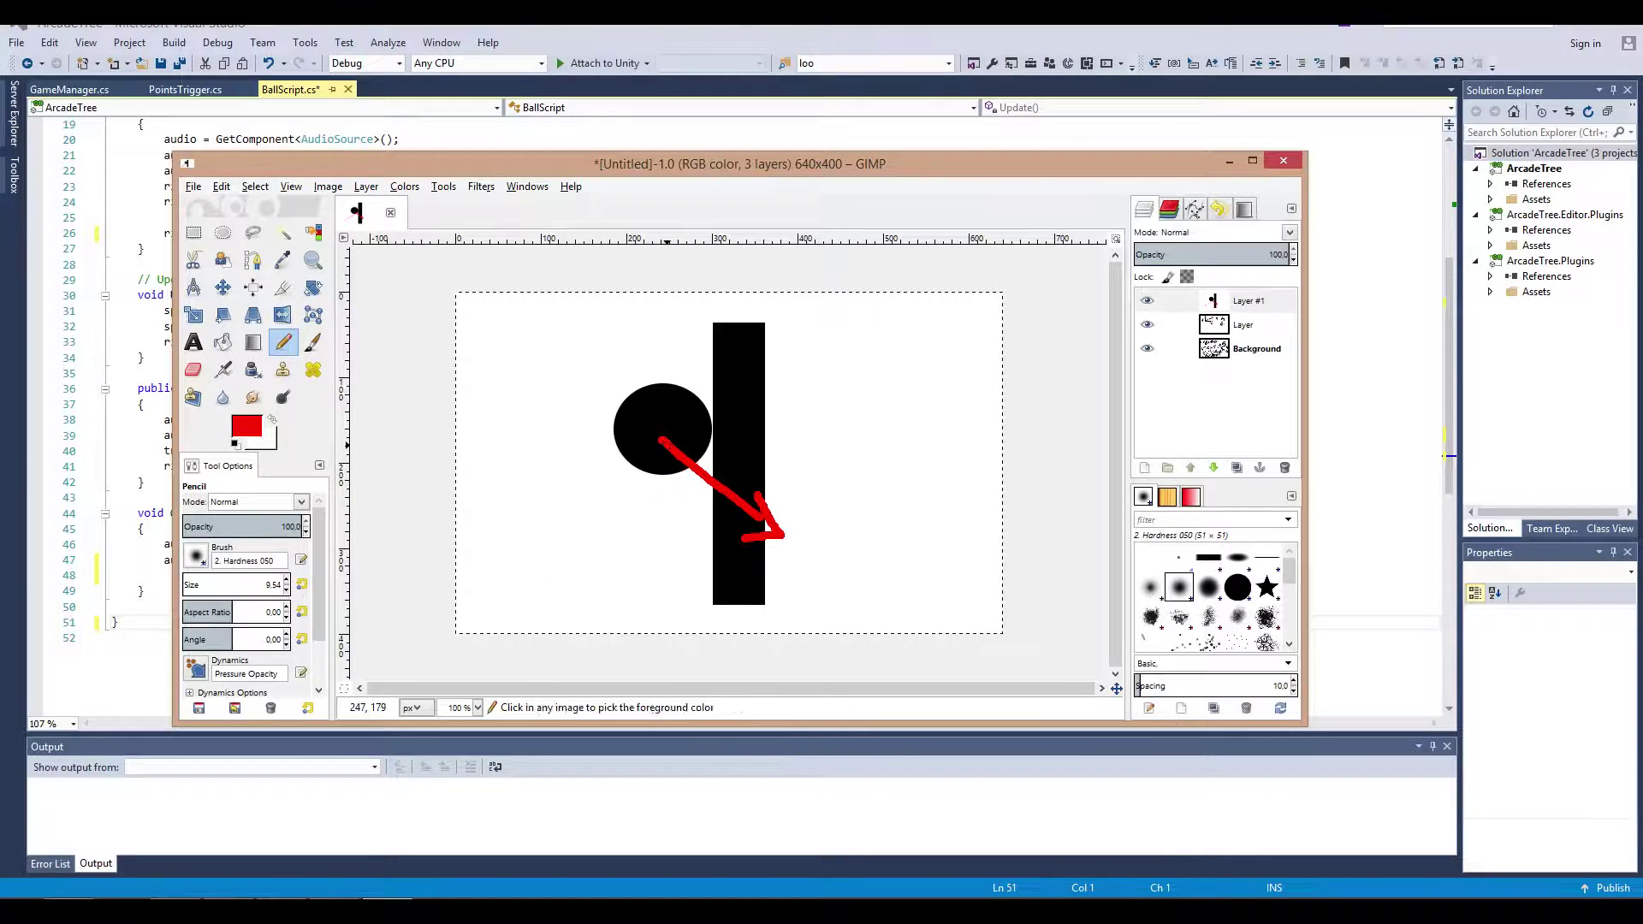
{"action": "mouse_move", "coordinate": [674, 442]}
{"action": "left_mouse_down"}
{"action": "mouse_move", "coordinate": [716, 454]}
{"action": "mouse_move", "coordinate": [508, 571]}
{"action": "mouse_move", "coordinate": [566, 581]}
{"action": "left_mouse_up"}
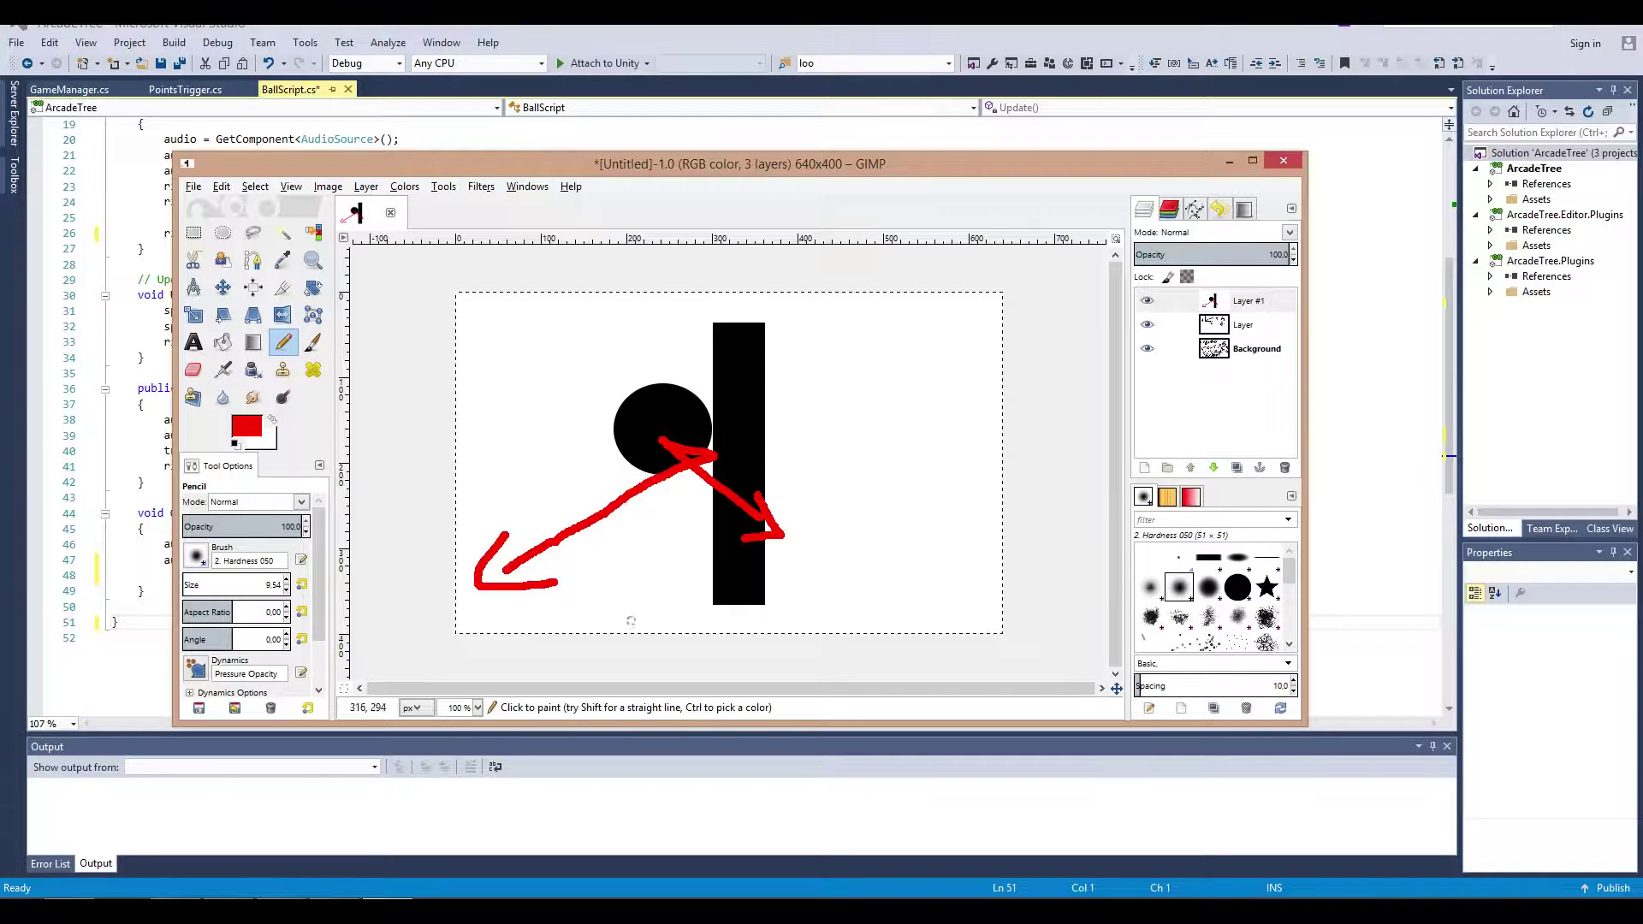
{"action": "left_click", "coordinate": [1229, 161]}
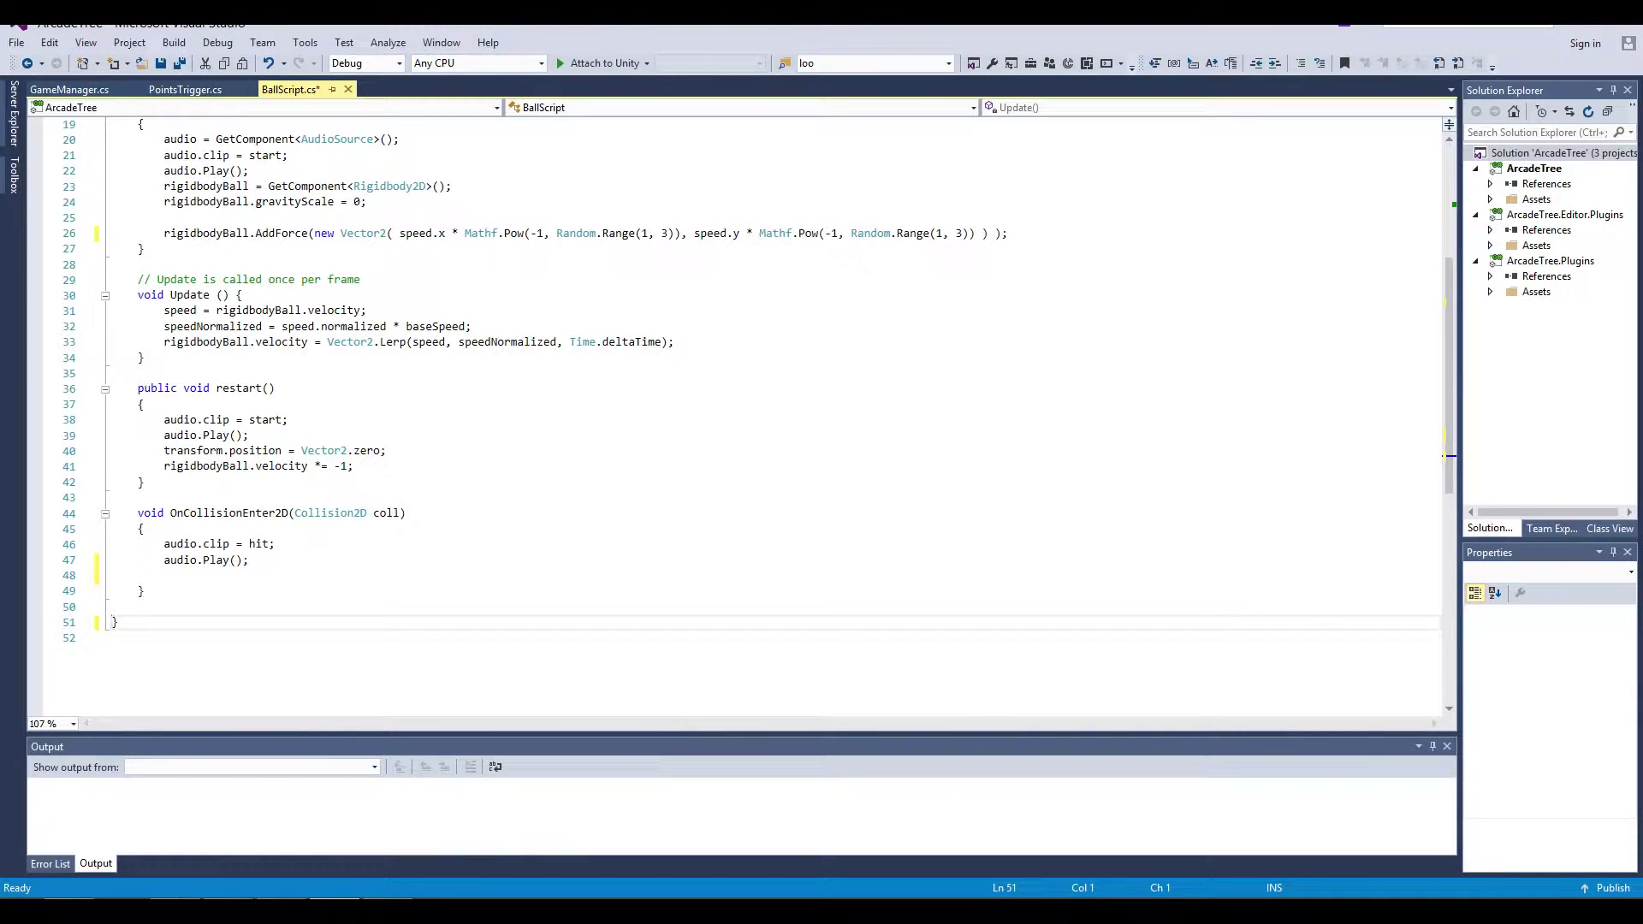
Step: Glance at the ball-and-paddle drawing and return the cursor to empty line 48 of OnCollisionEnter2D
{"action": "left_click", "coordinate": [249, 559]}
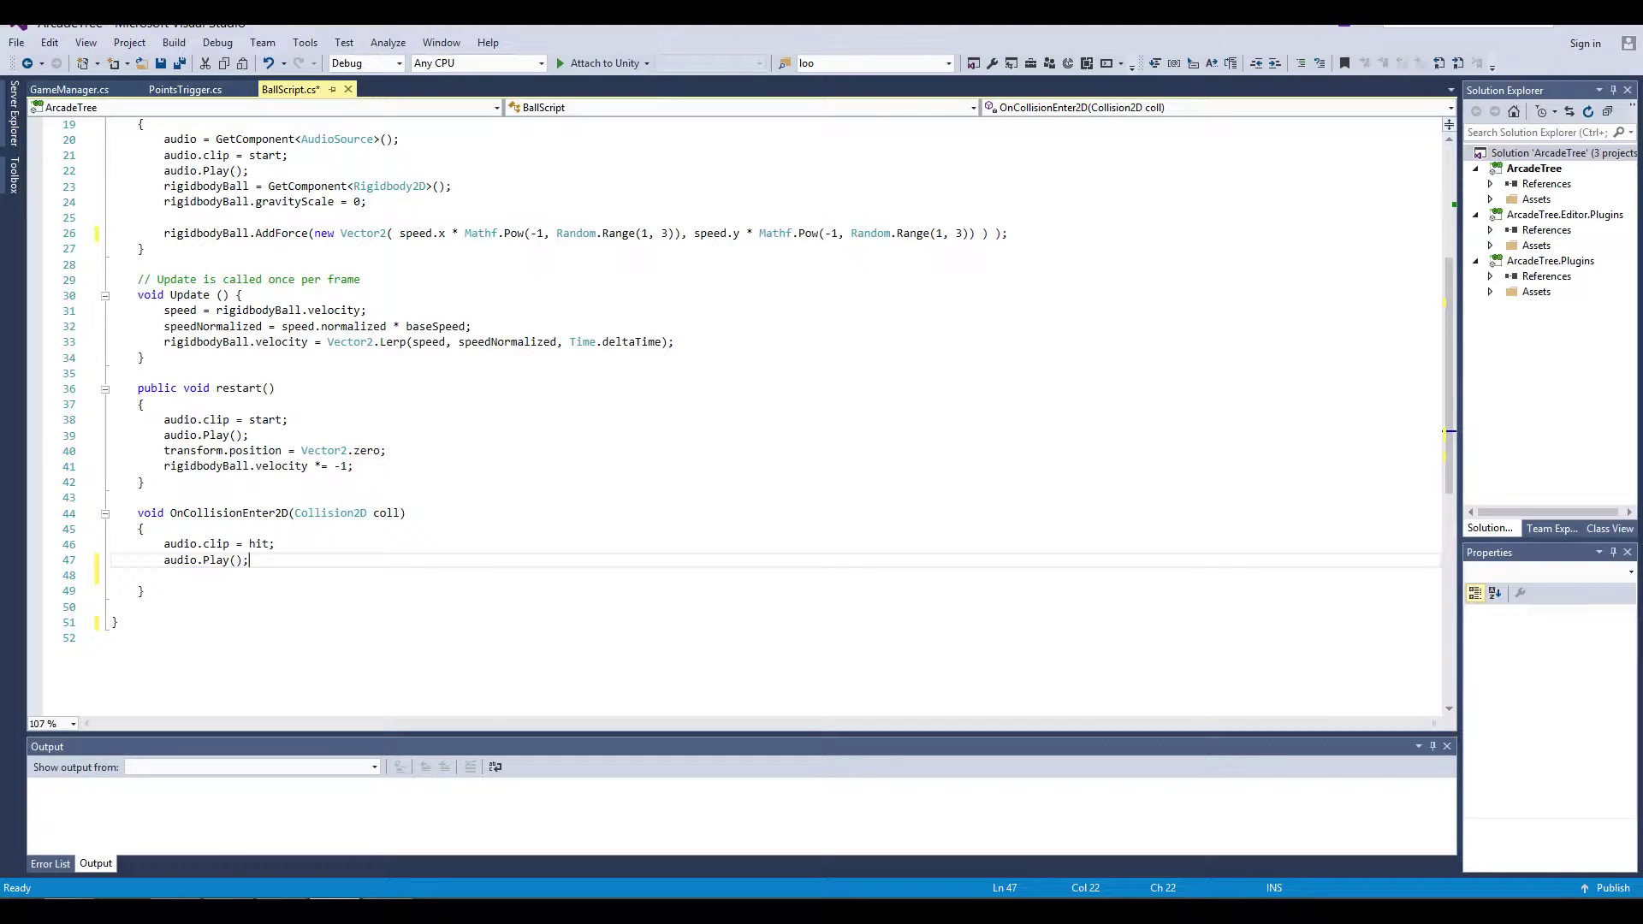
{"action": "left_click", "coordinate": [164, 575]}
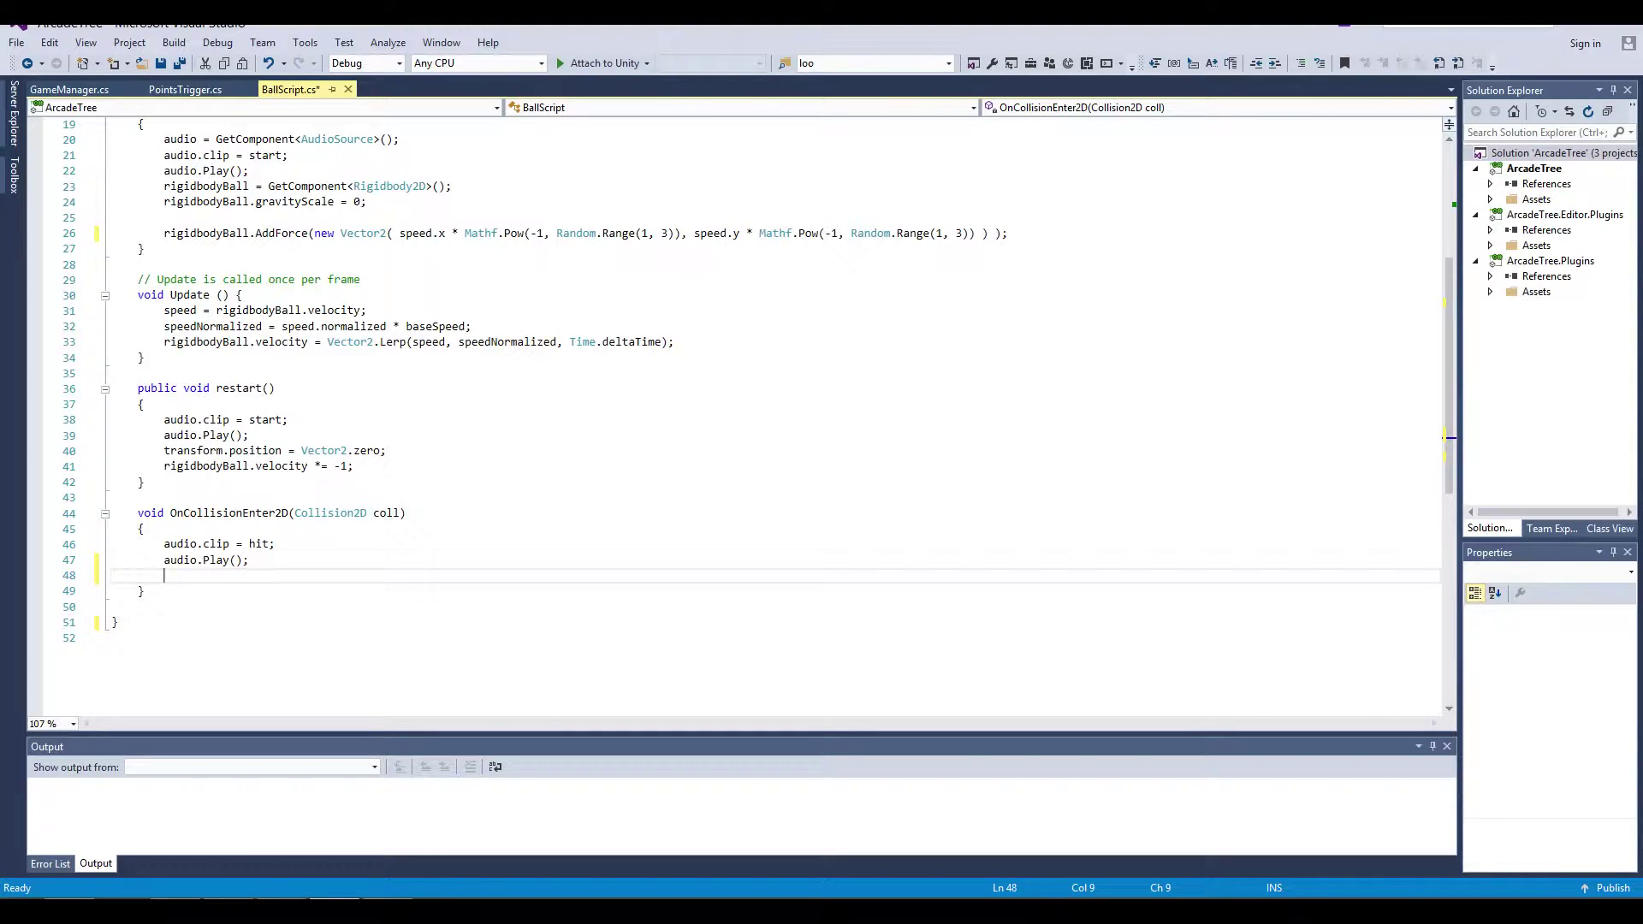
{"action": "key", "text": "alt+Tab"}
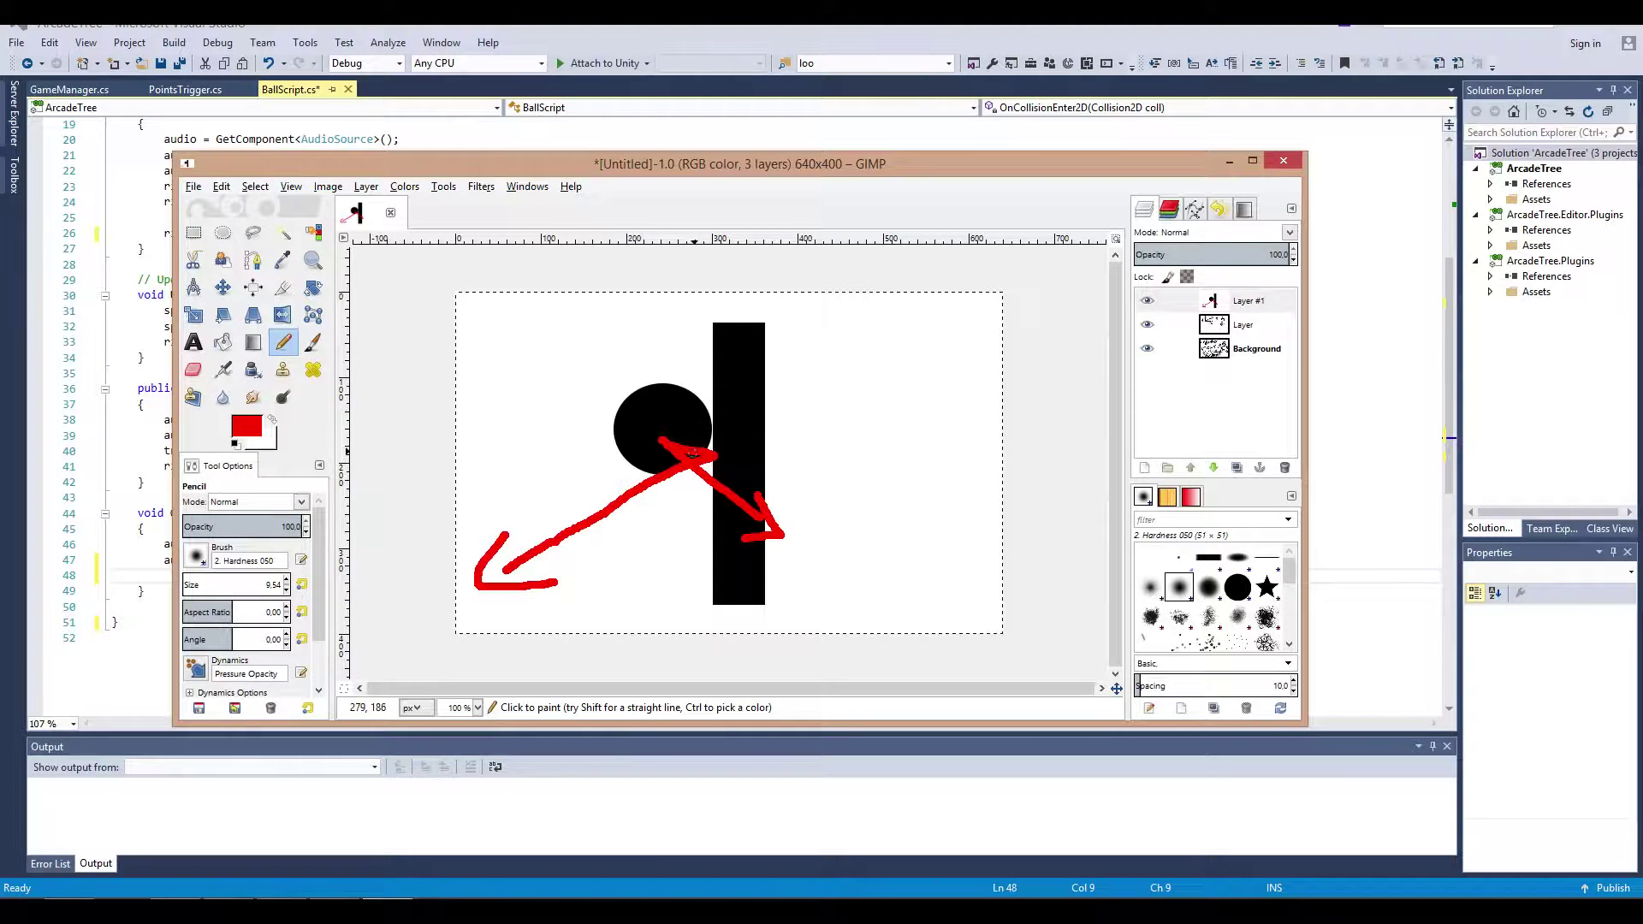
{"action": "left_click", "coordinate": [138, 373]}
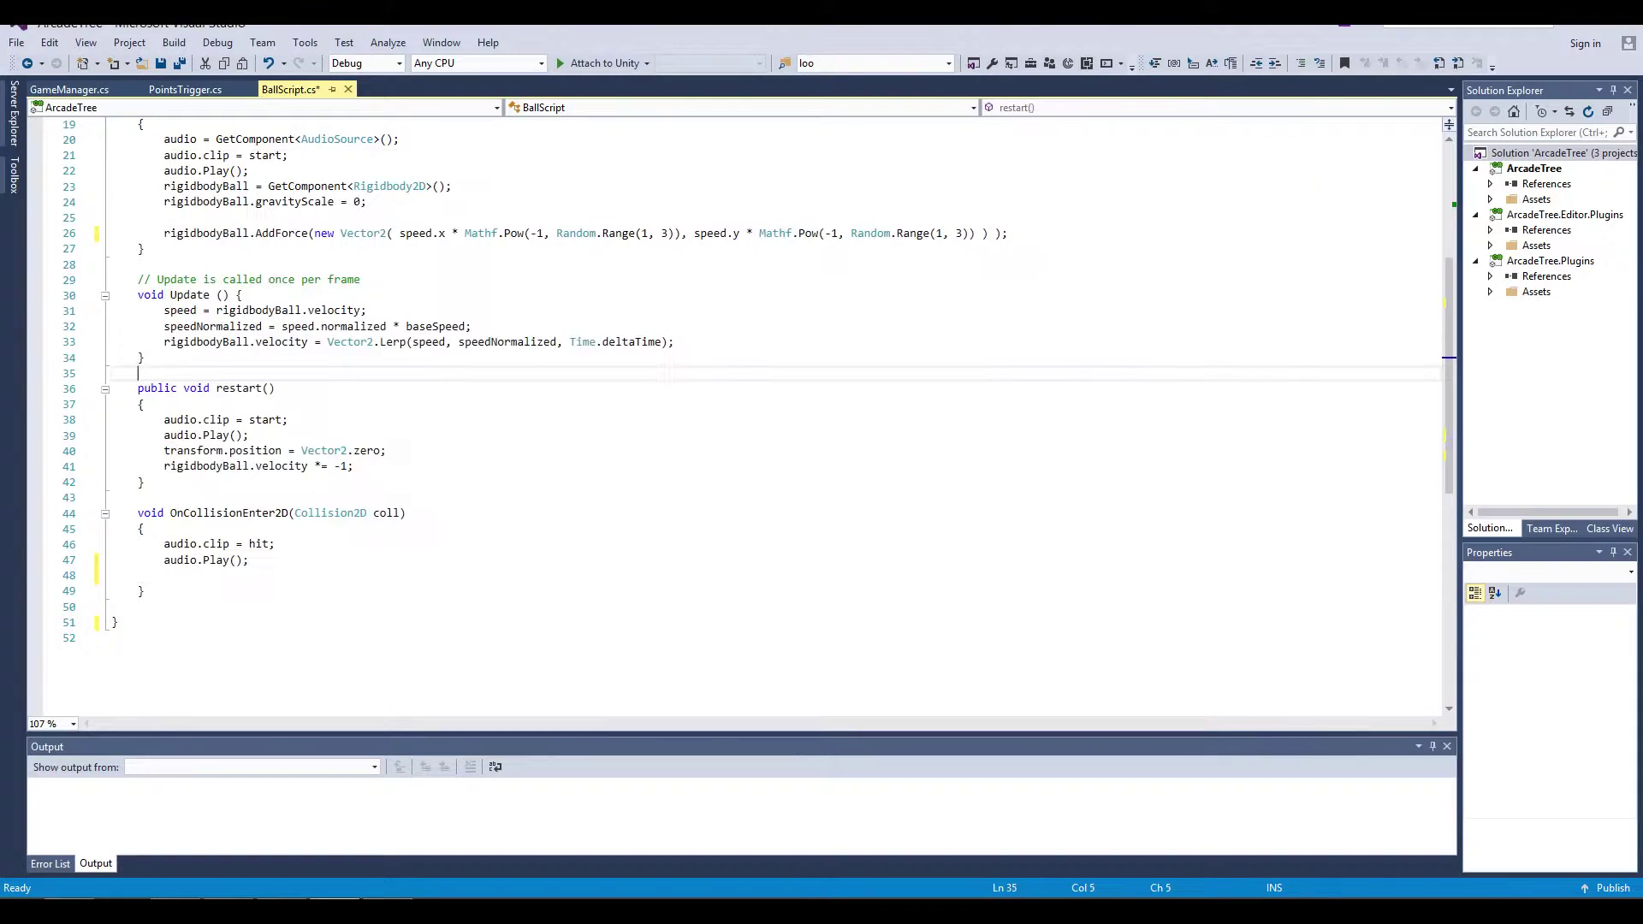
{"action": "left_click", "coordinate": [165, 575]}
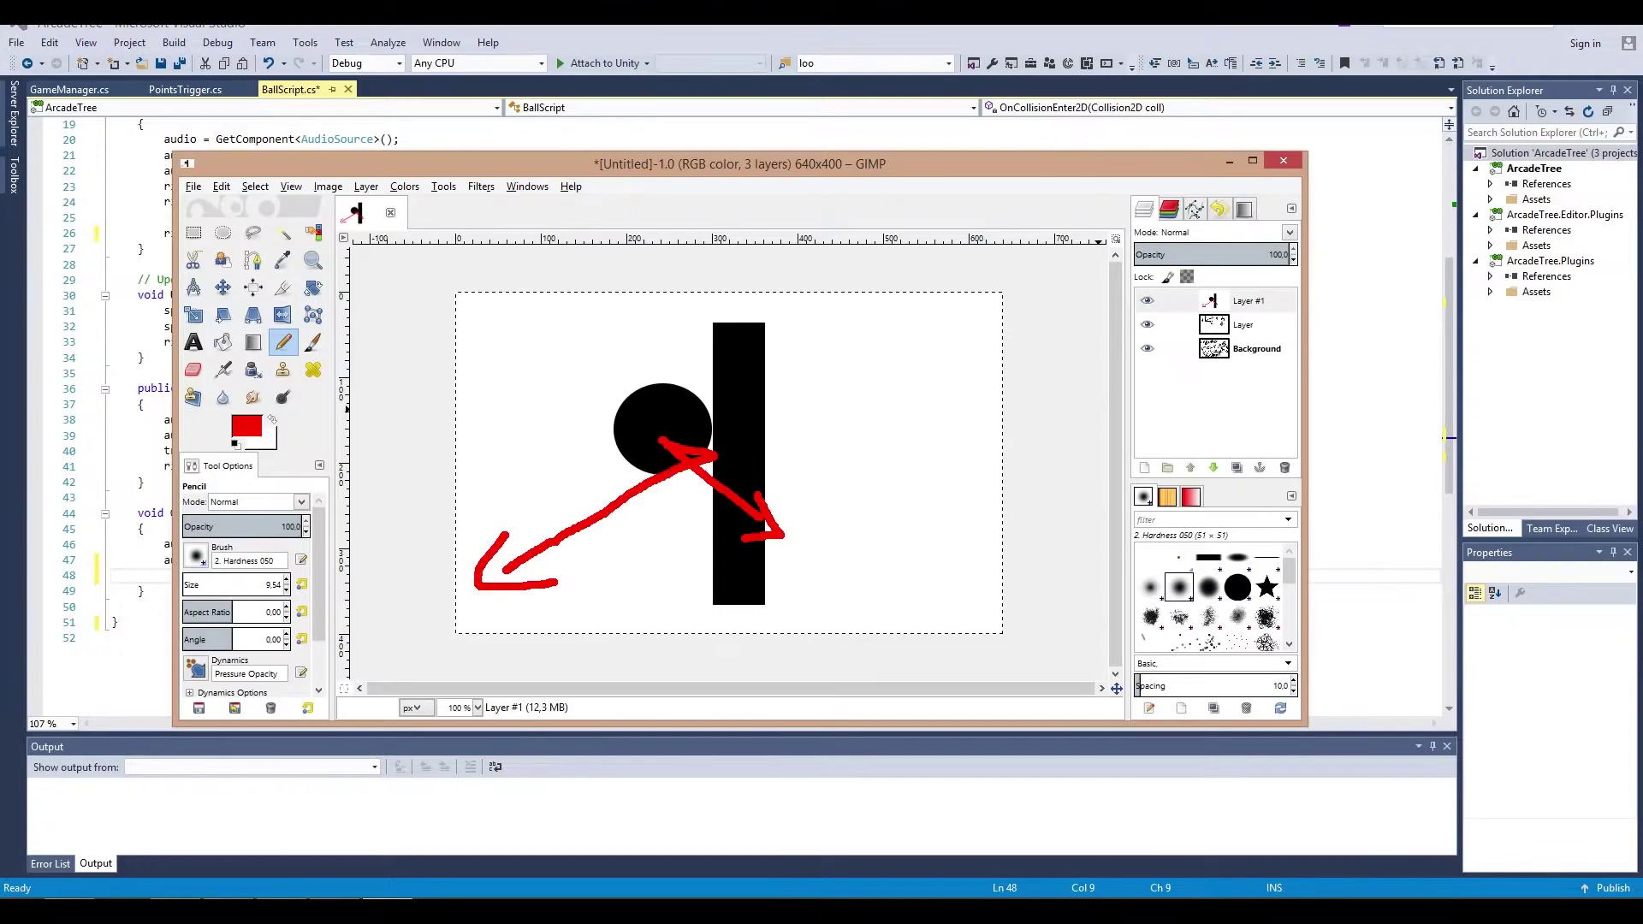
Step: Undo the red arrows and draw a short red line from the ball's centre to the paddle
{"action": "key", "text": "ctrl+z"}
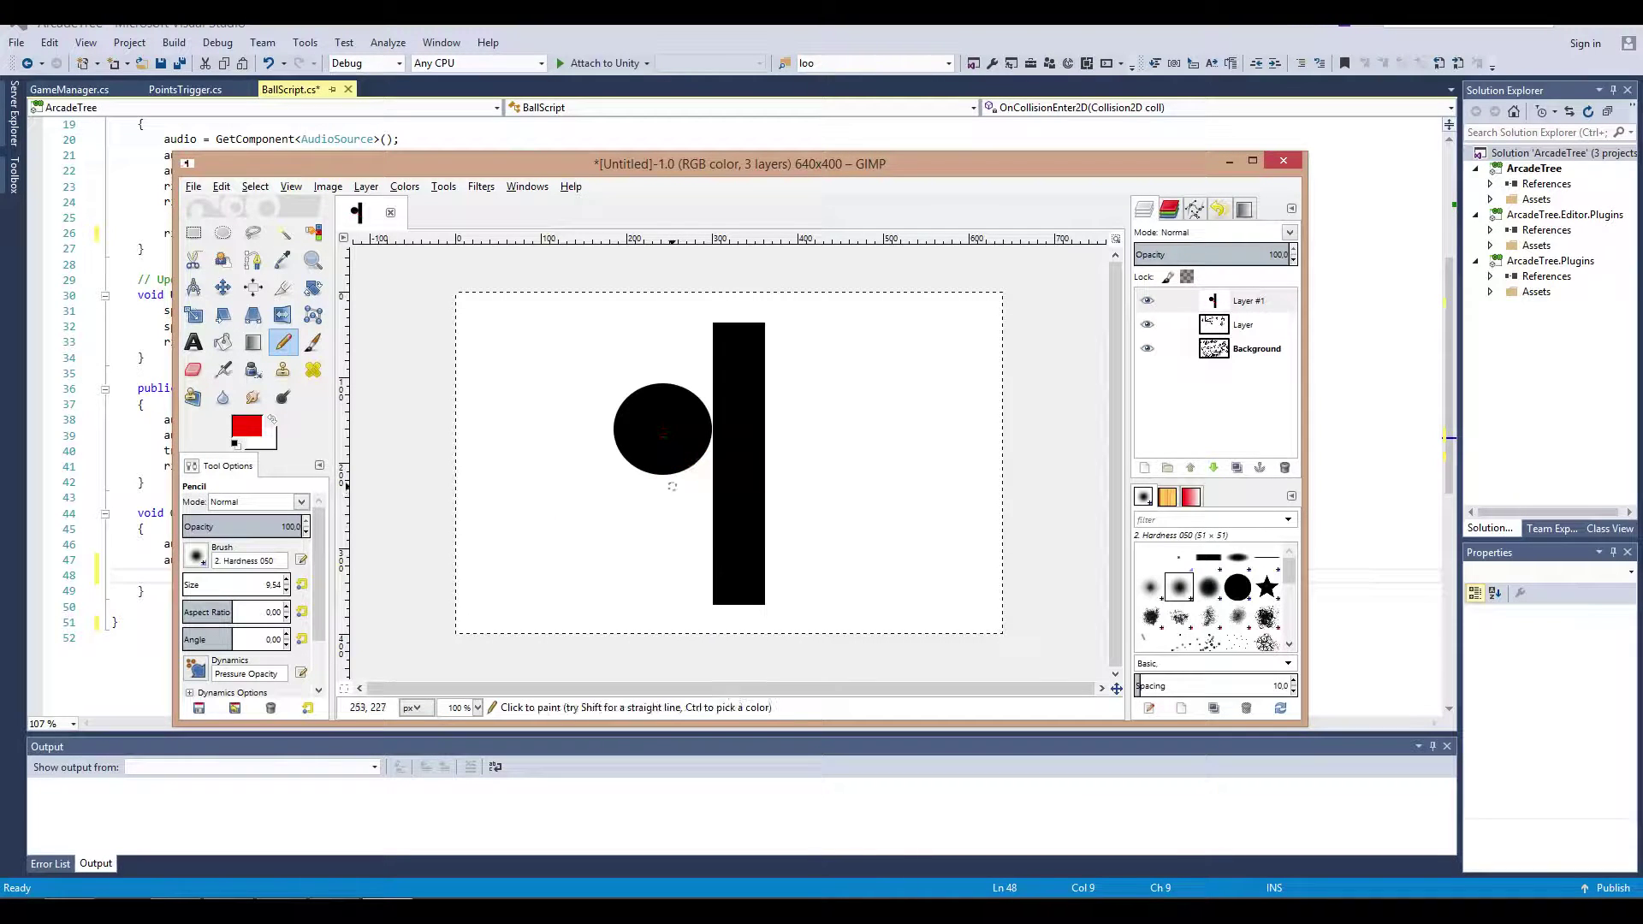
{"action": "left_click_drag", "start_coordinate": [661, 435], "coordinate": [709, 439]}
{"action": "mouse_move", "coordinate": [704, 434]}
{"action": "left_mouse_down"}
{"action": "mouse_move", "coordinate": [523, 443]}
{"action": "mouse_move", "coordinate": [548, 454]}
{"action": "left_mouse_up"}
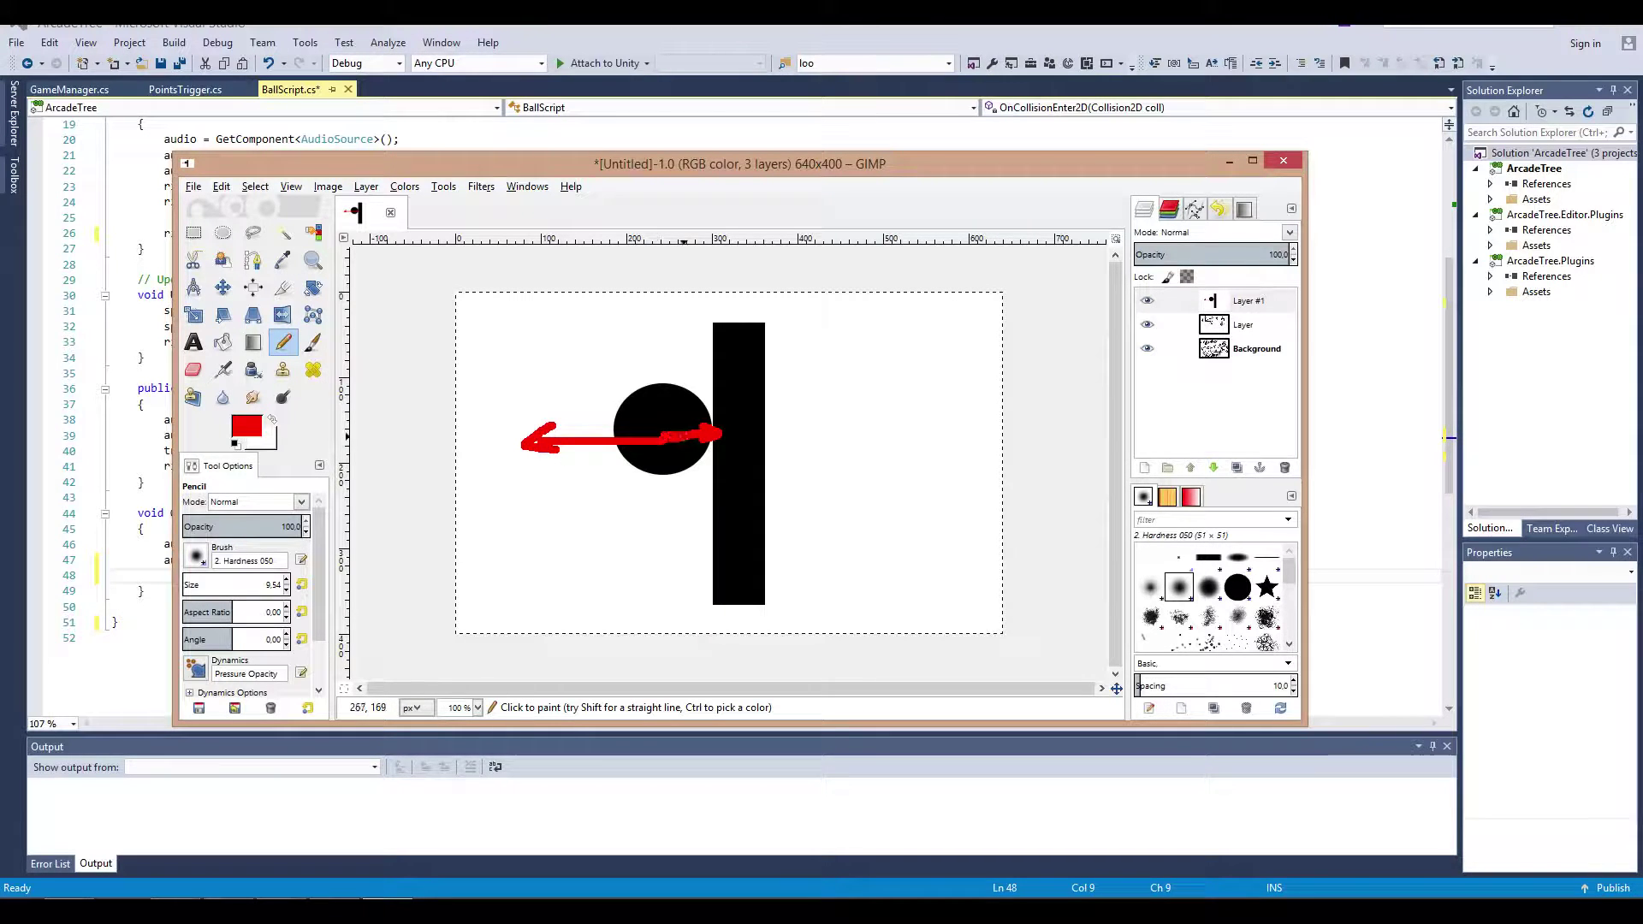
{"action": "key", "text": "ctrl+z"}
{"action": "key", "text": "ctrl+z"}
{"action": "key", "text": "ctrl+z"}
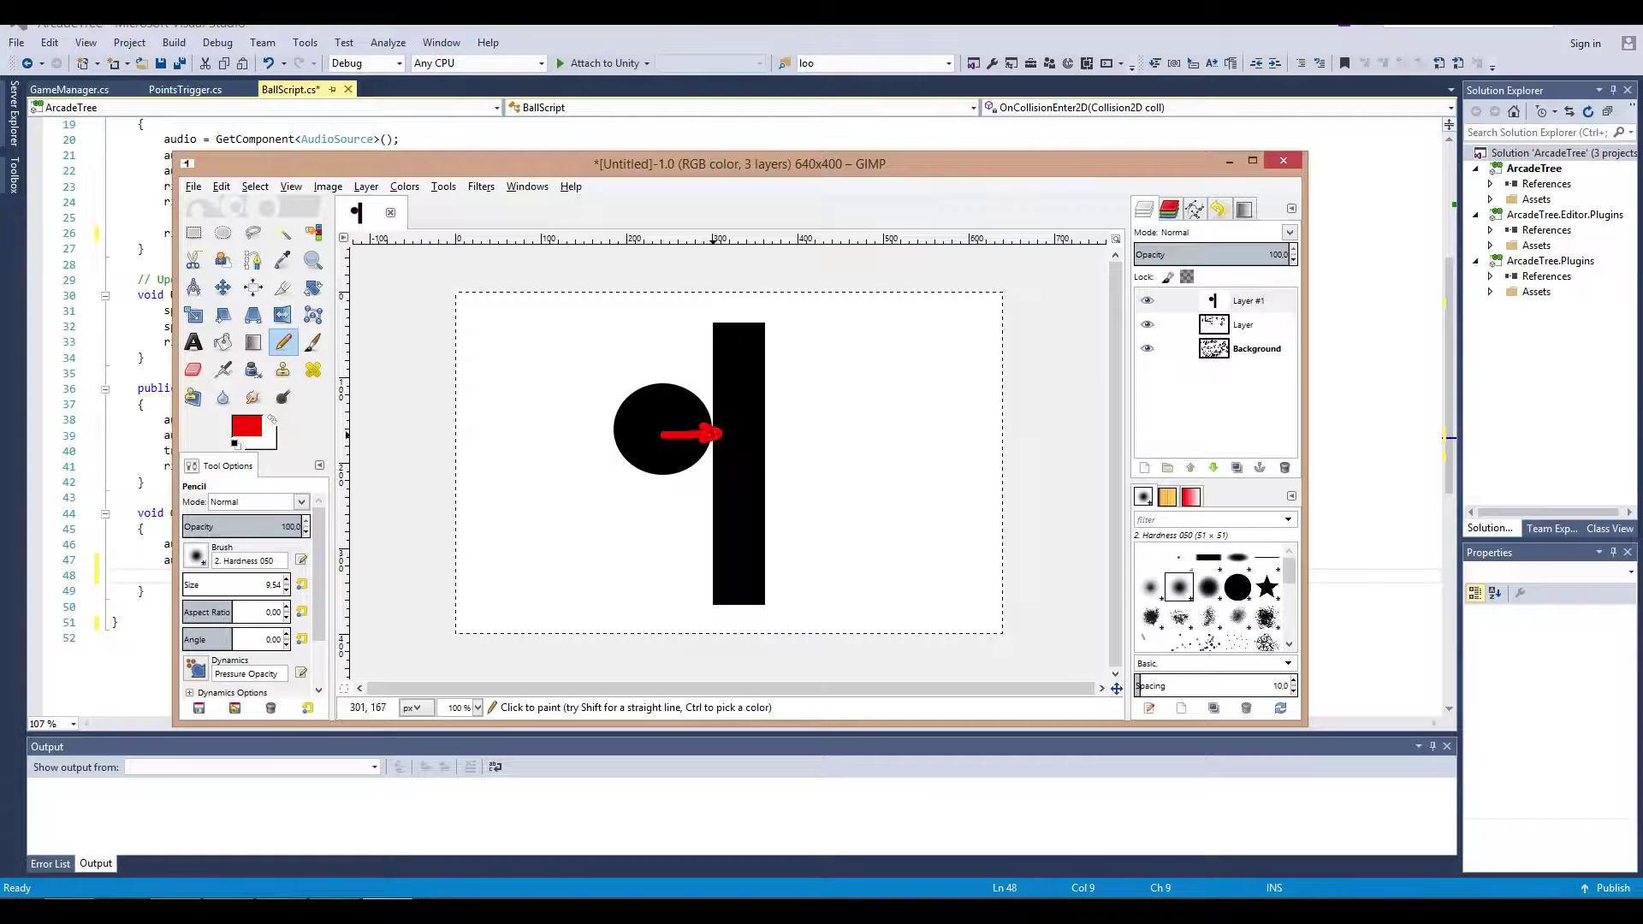
Step: Change the foreground drawing colour to blue (0030ff)
{"action": "left_click", "coordinate": [246, 426]}
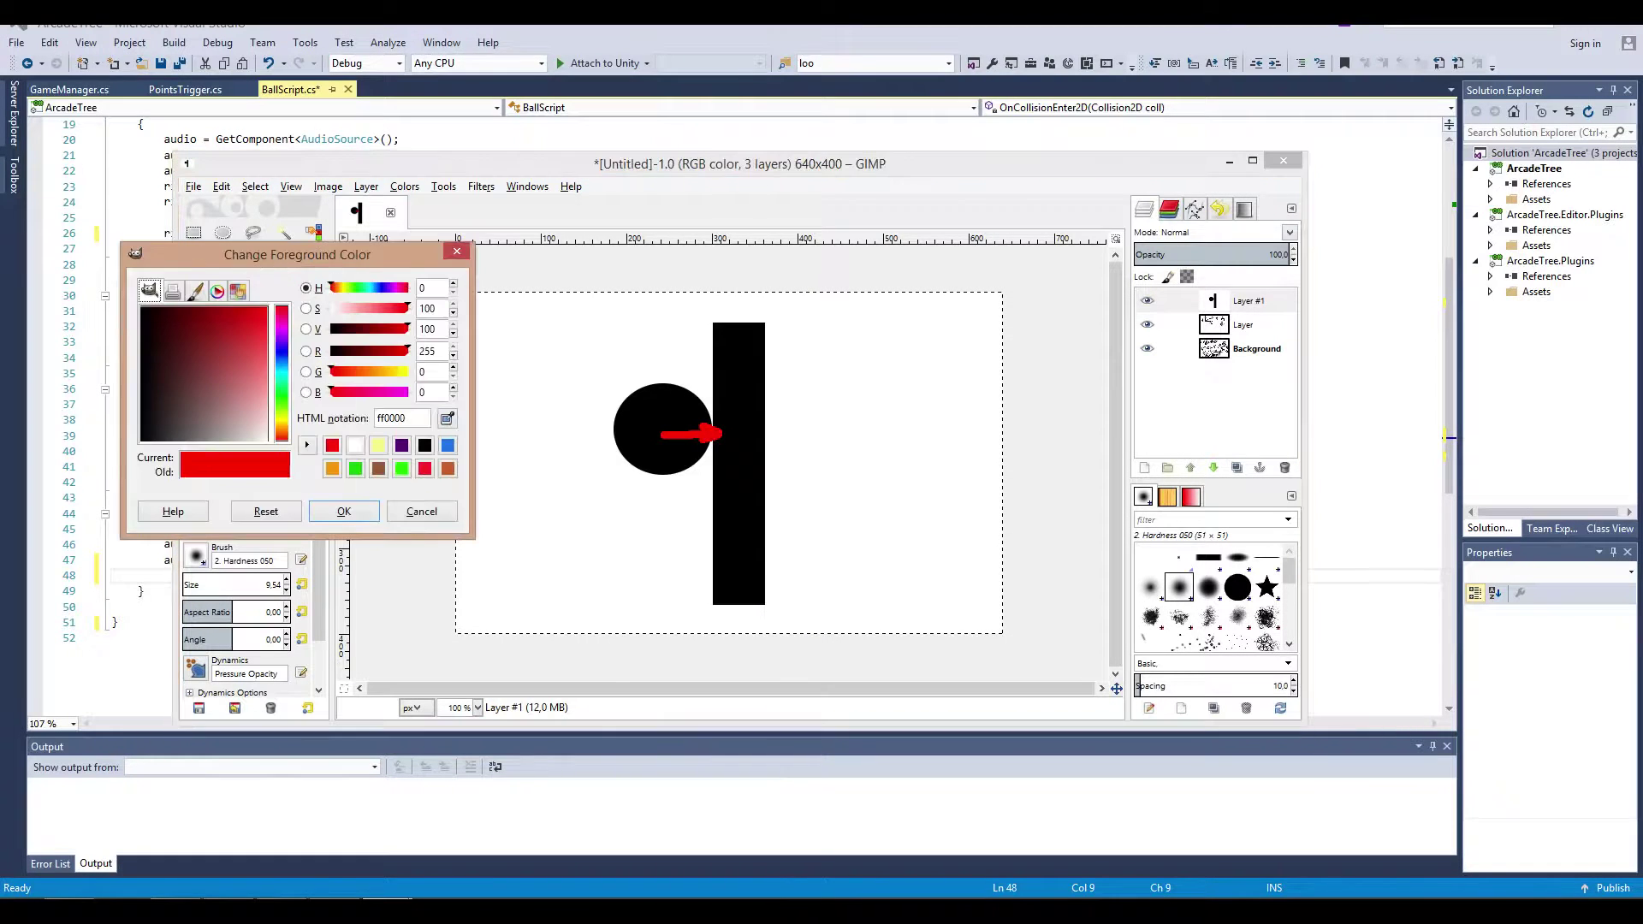
{"action": "left_click", "coordinate": [379, 288]}
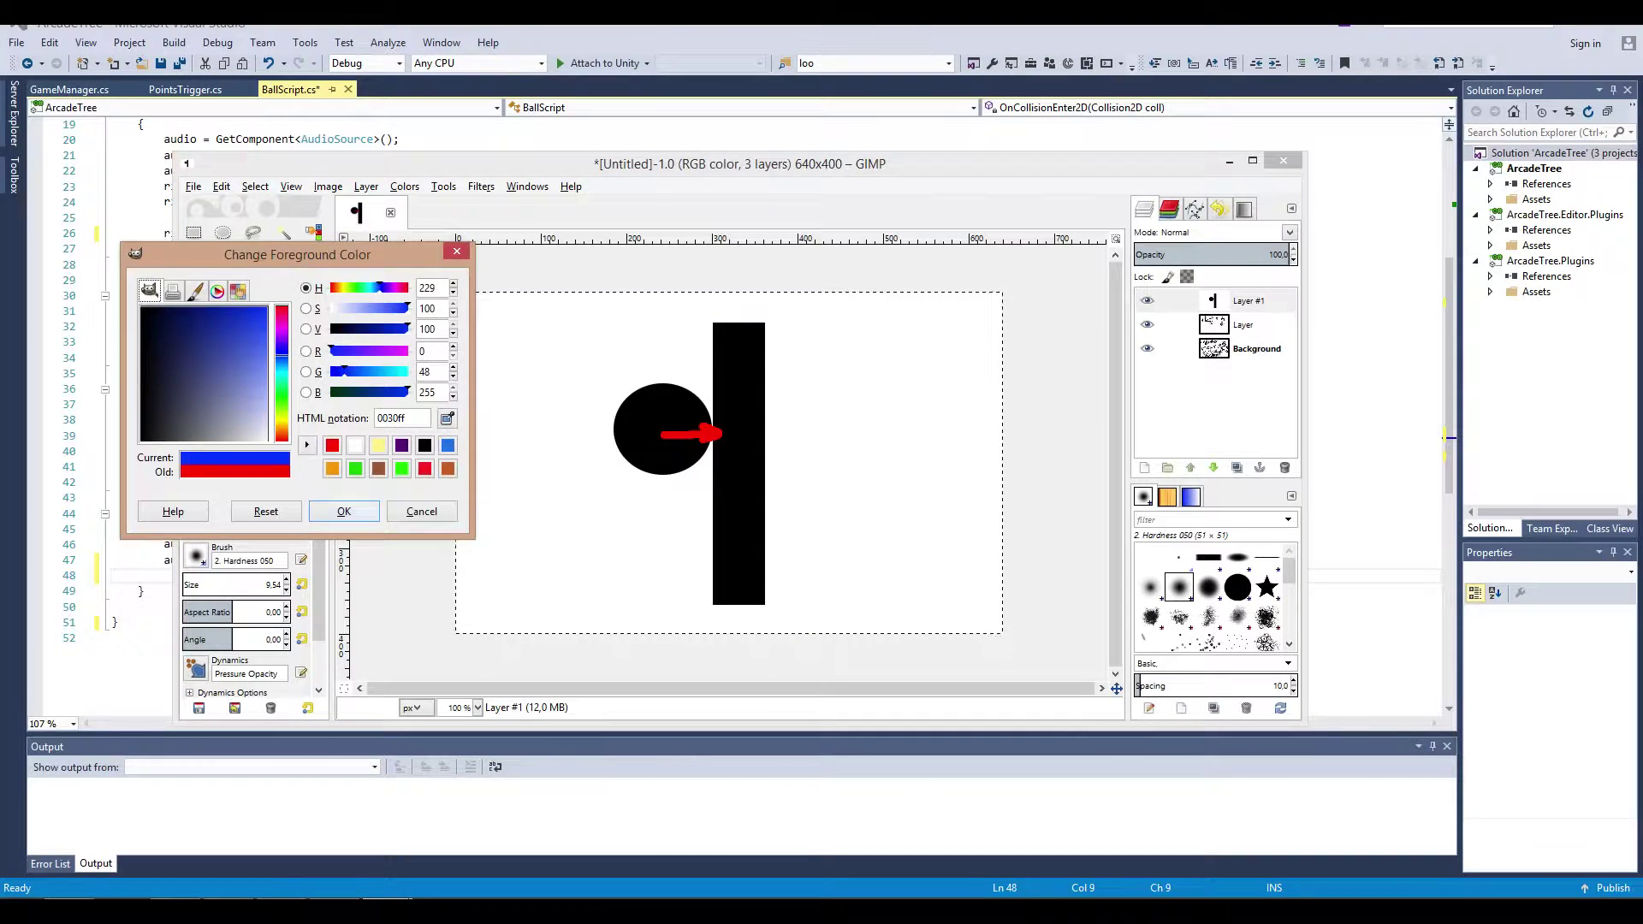
{"action": "left_click", "coordinate": [344, 511]}
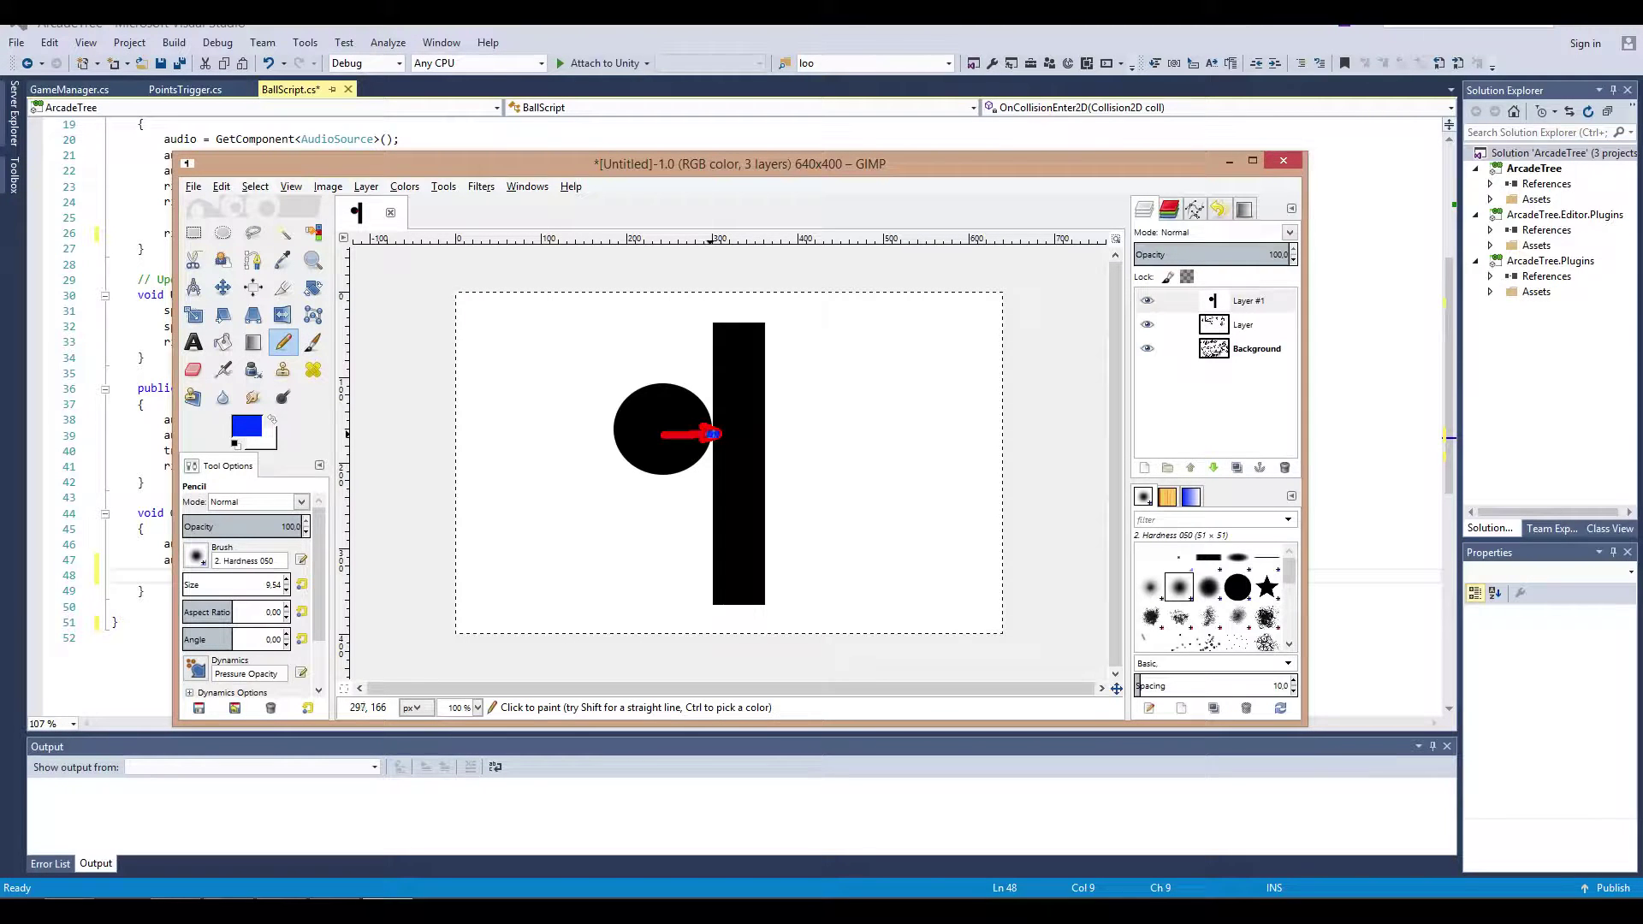
Step: Draw blue arrows showing the ball bouncing up-left off the paddle
{"action": "mouse_move", "coordinate": [709, 434]}
{"action": "left_mouse_down"}
{"action": "mouse_move", "coordinate": [622, 364]}
{"action": "mouse_move", "coordinate": [660, 365]}
{"action": "left_mouse_up"}
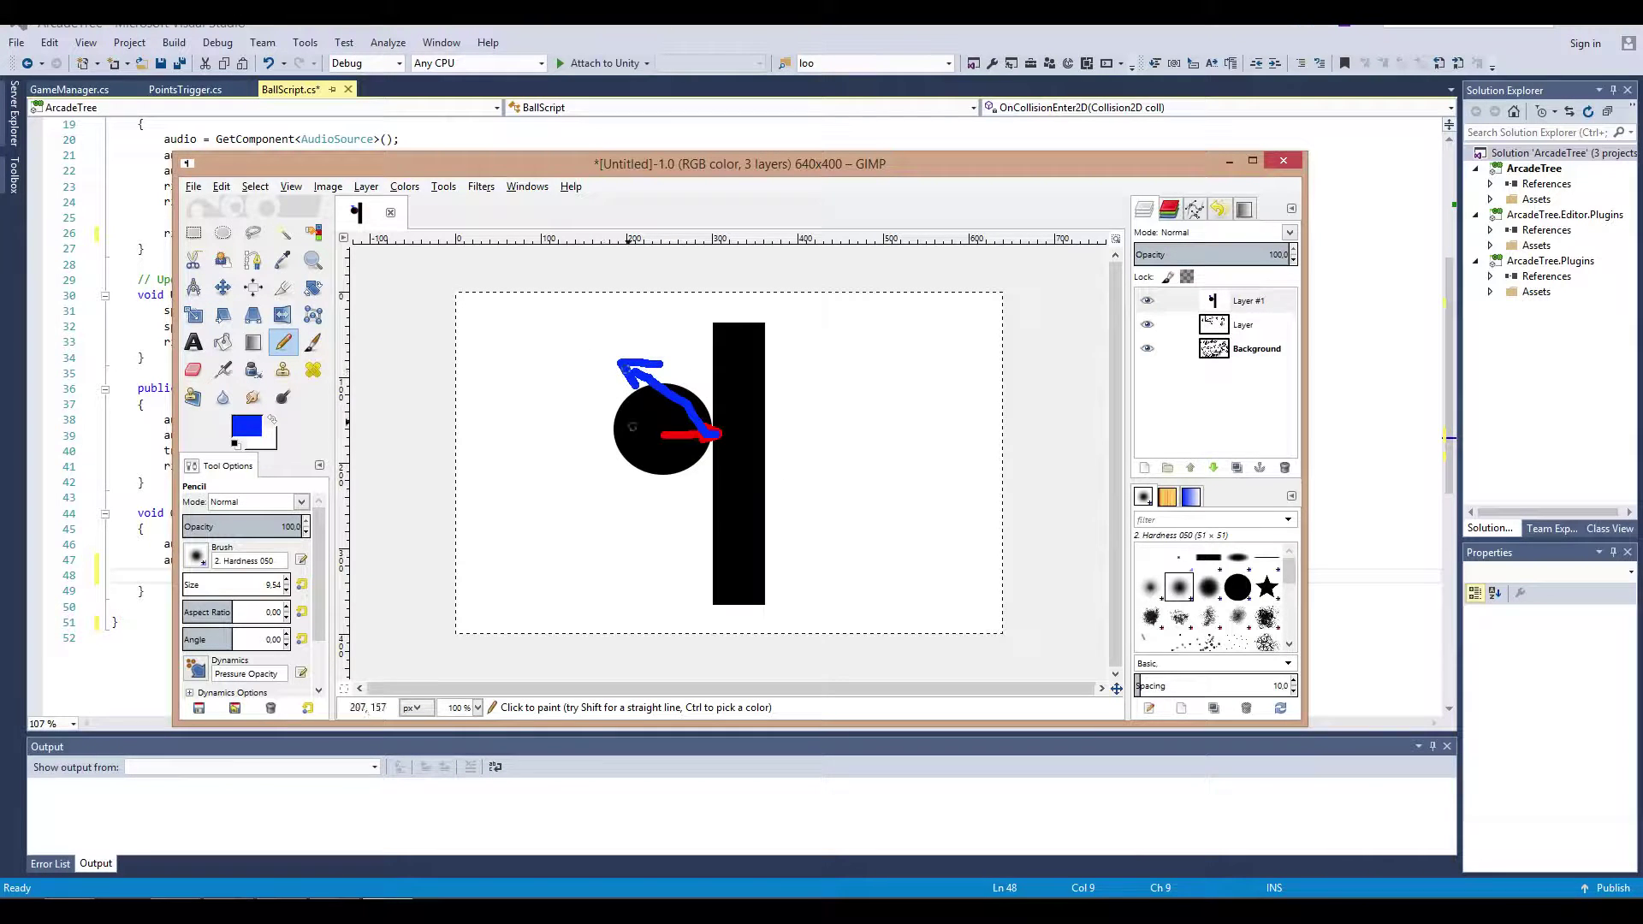
{"action": "left_click_drag", "start_coordinate": [610, 351], "coordinate": [645, 330]}
{"action": "mouse_move", "coordinate": [606, 340]}
{"action": "left_mouse_down"}
{"action": "mouse_move", "coordinate": [701, 403]}
{"action": "mouse_move", "coordinate": [666, 351]}
{"action": "mouse_move", "coordinate": [689, 349]}
{"action": "left_mouse_up"}
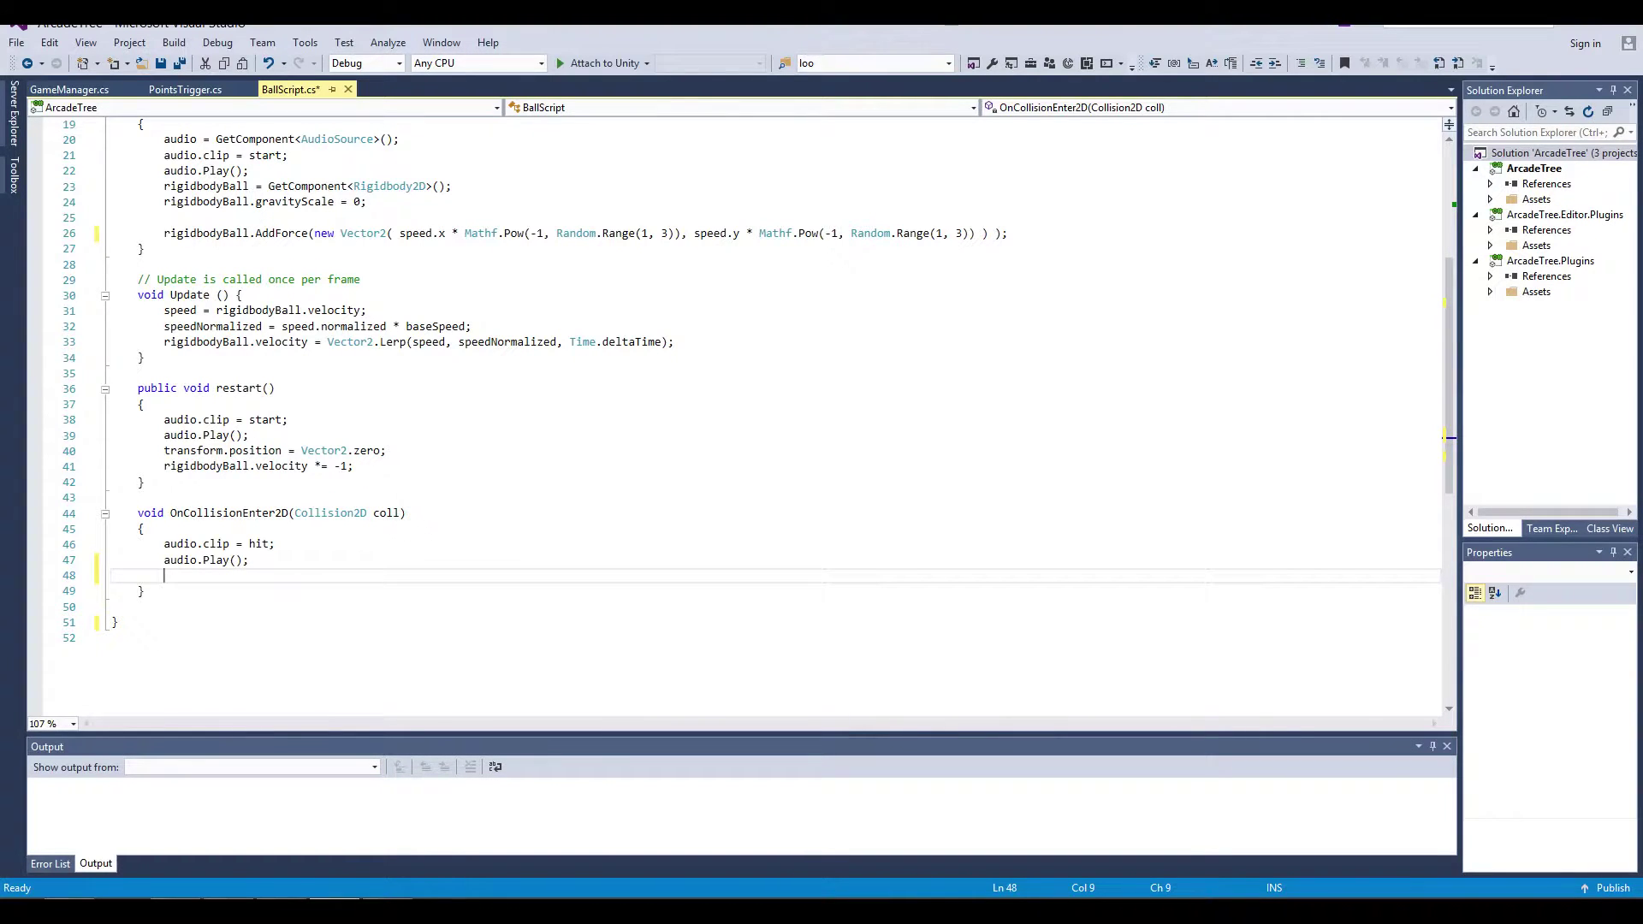
Step: Enter rigidbodyBall.velocity.Normalize(); on line 48 using IntelliSense completions
{"action": "type", "text": "ri"}
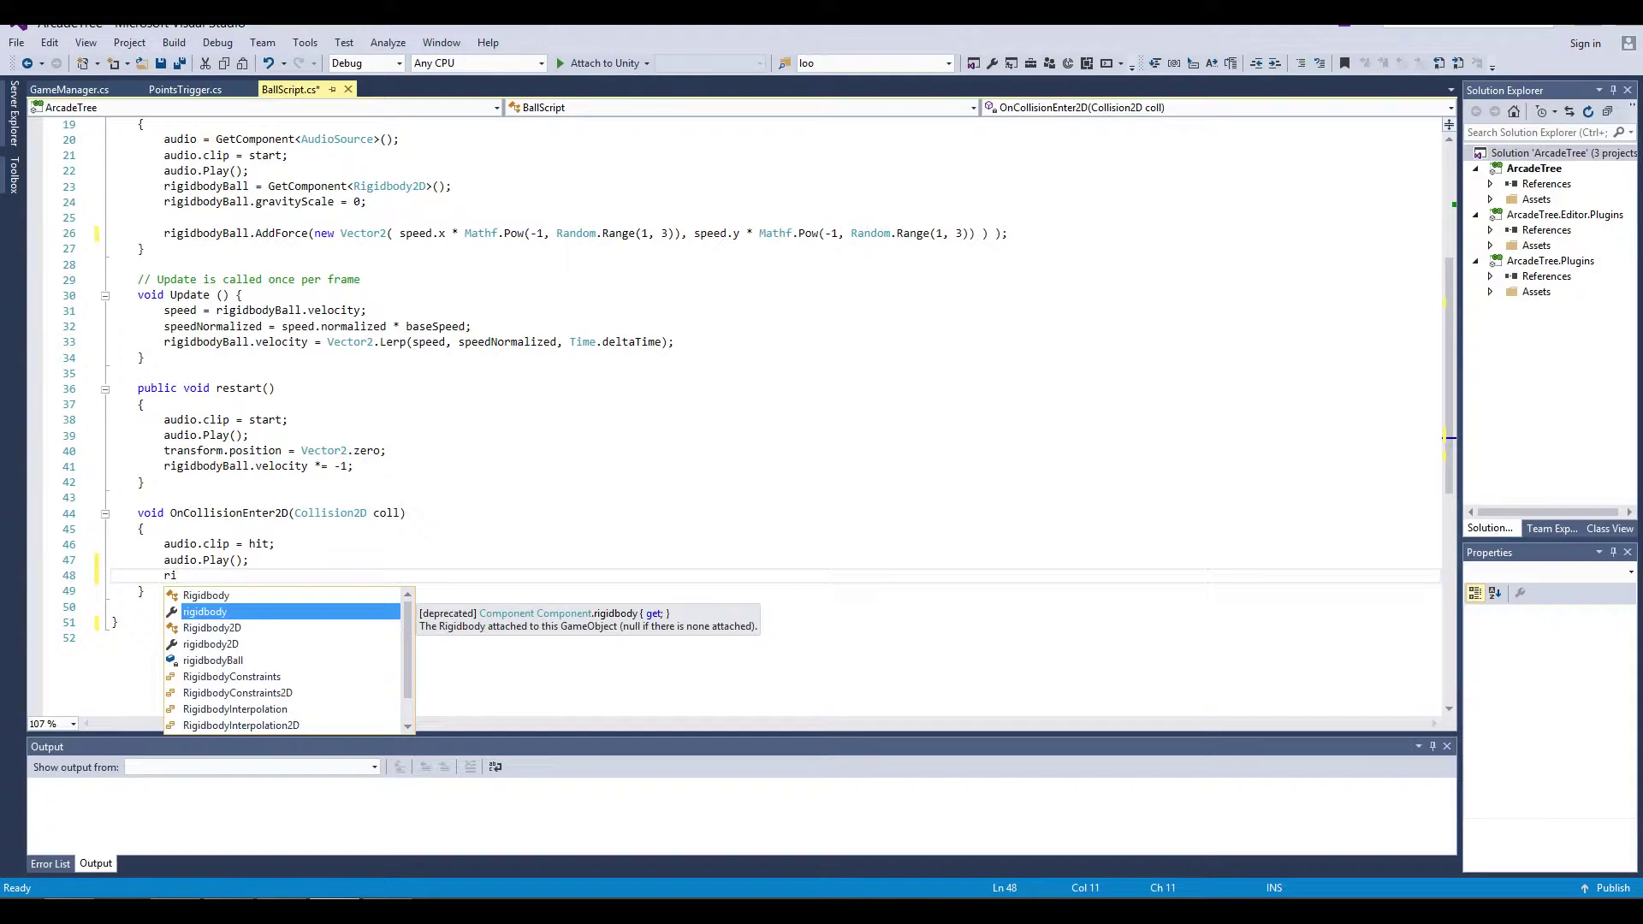
{"action": "key", "text": "Down"}
{"action": "key", "text": "Down"}
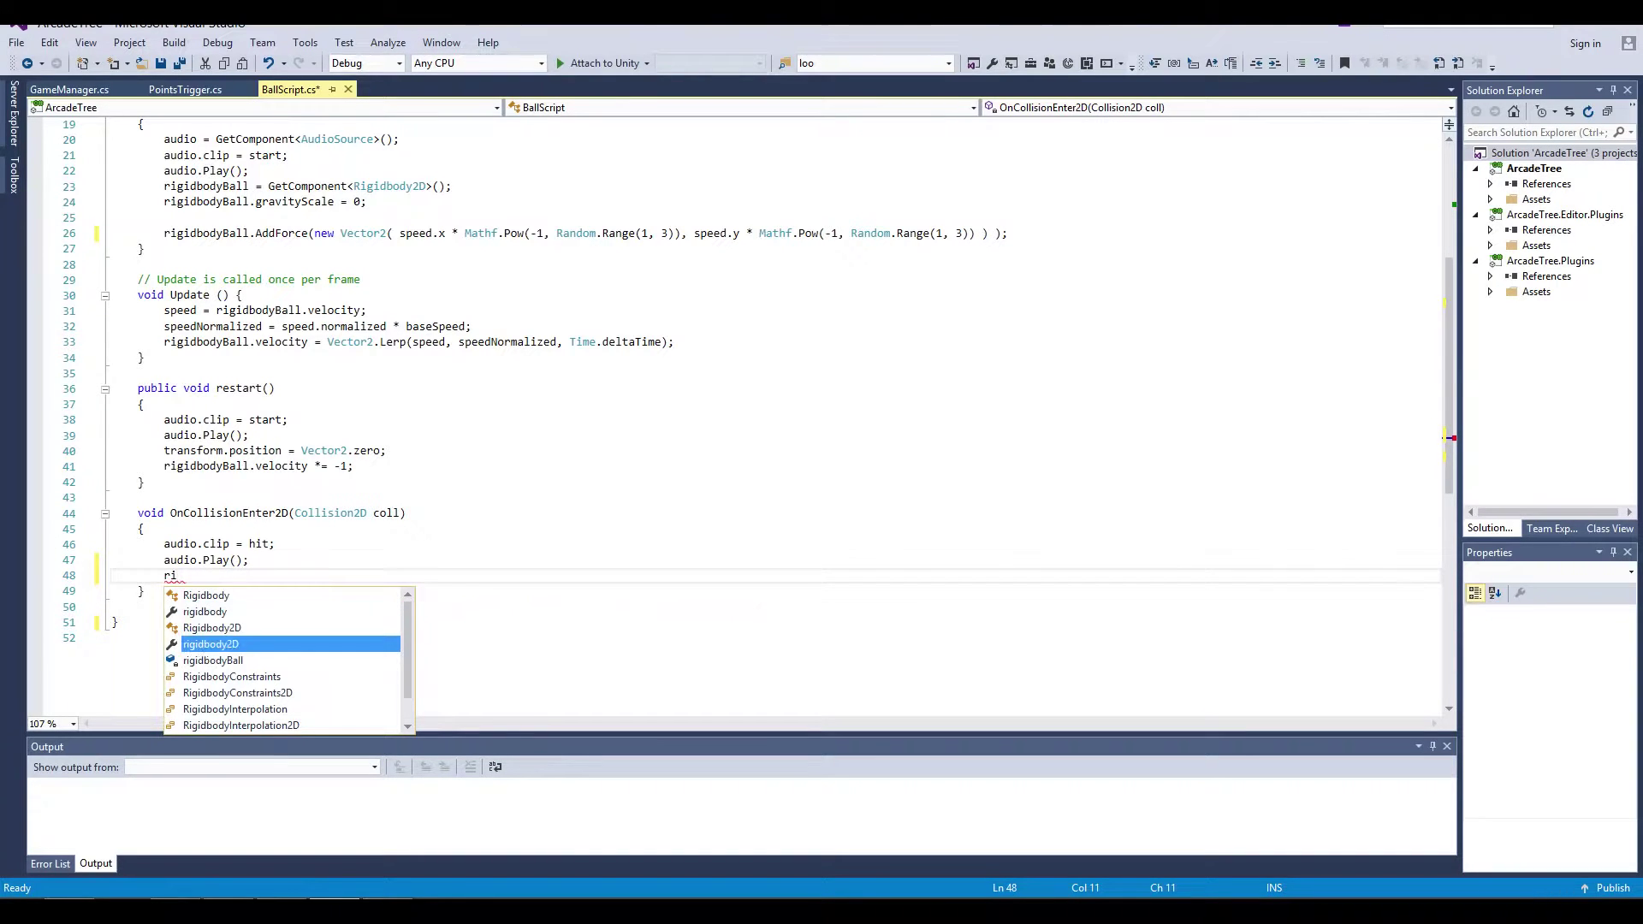
{"action": "key", "text": "Down"}
{"action": "key", "text": "Tab"}
{"action": "type", "text": "."}
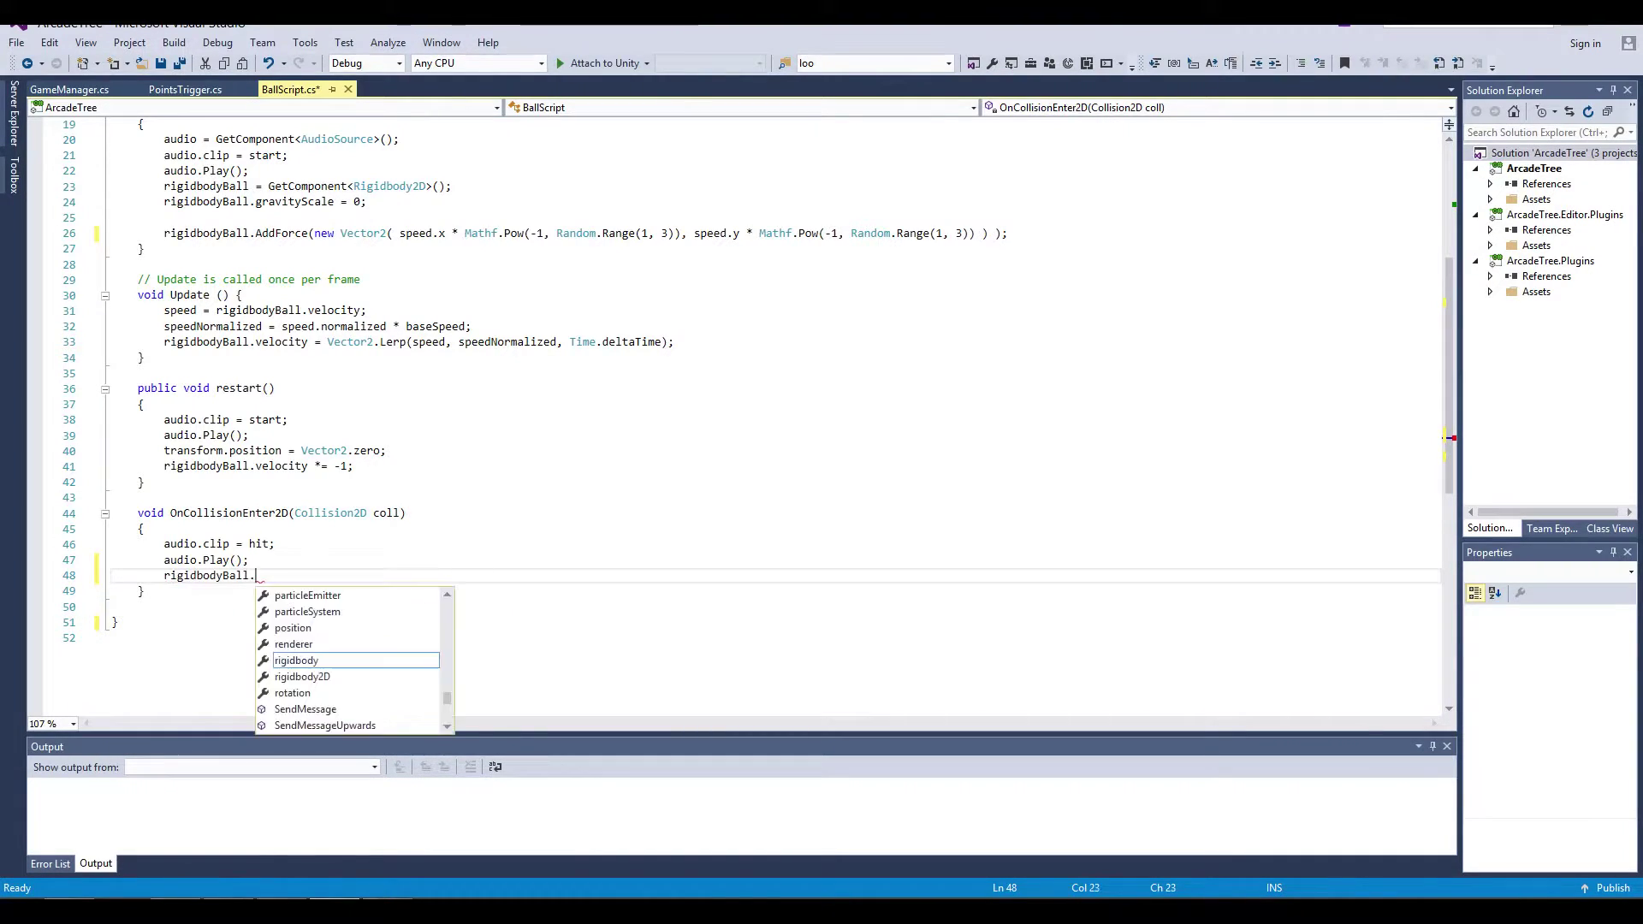
{"action": "type", "text": "ve"}
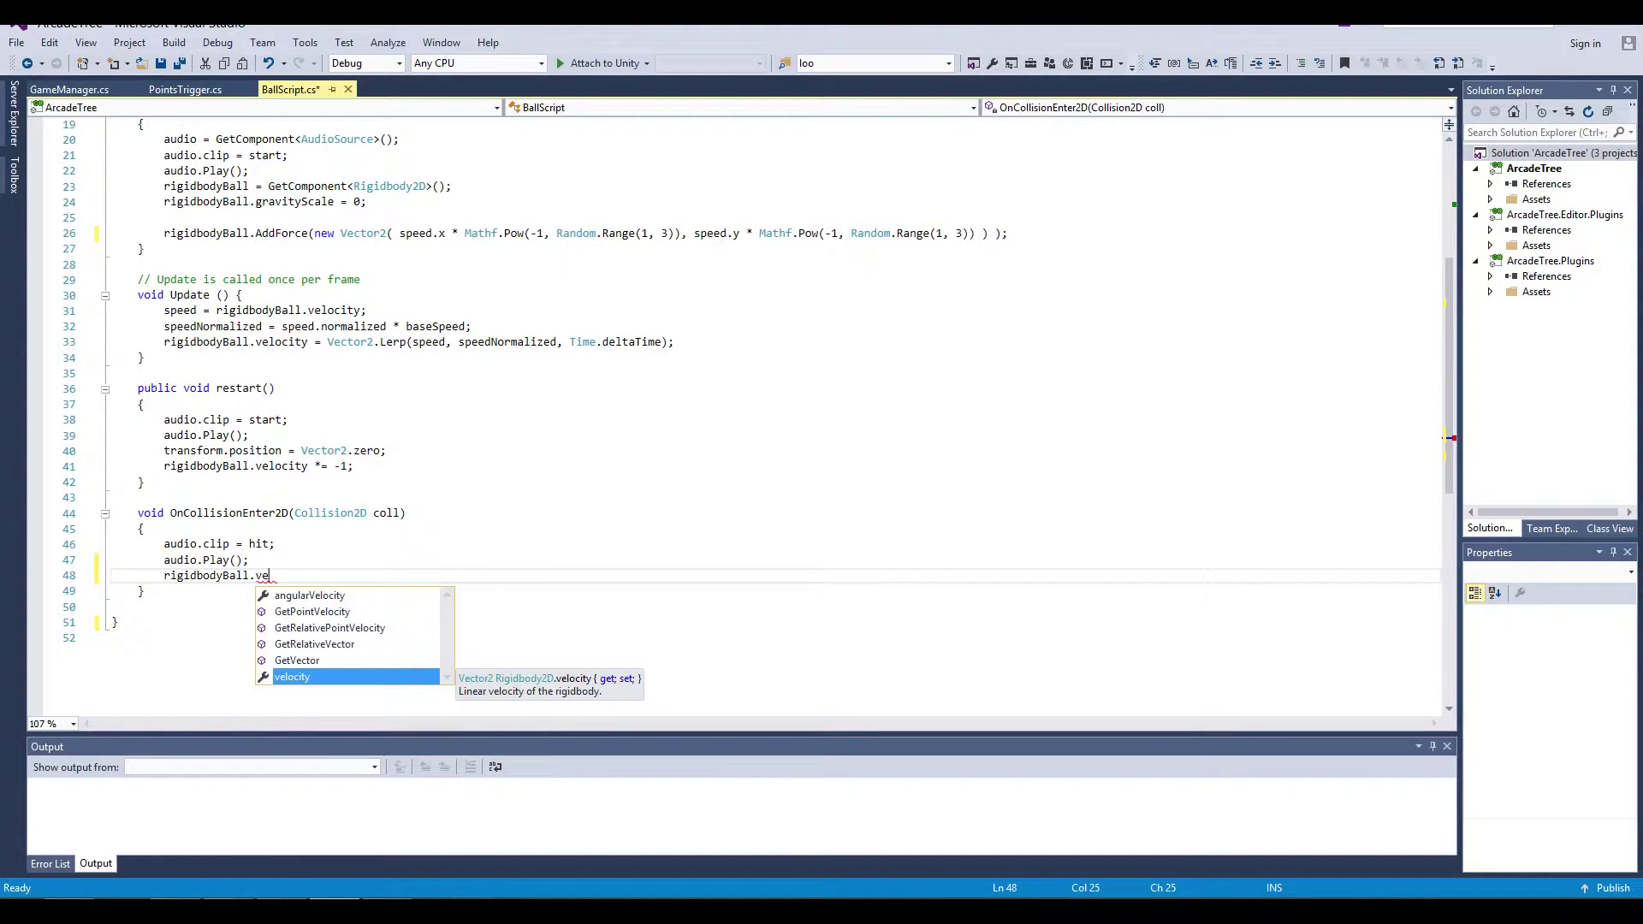
{"action": "key", "text": "Tab"}
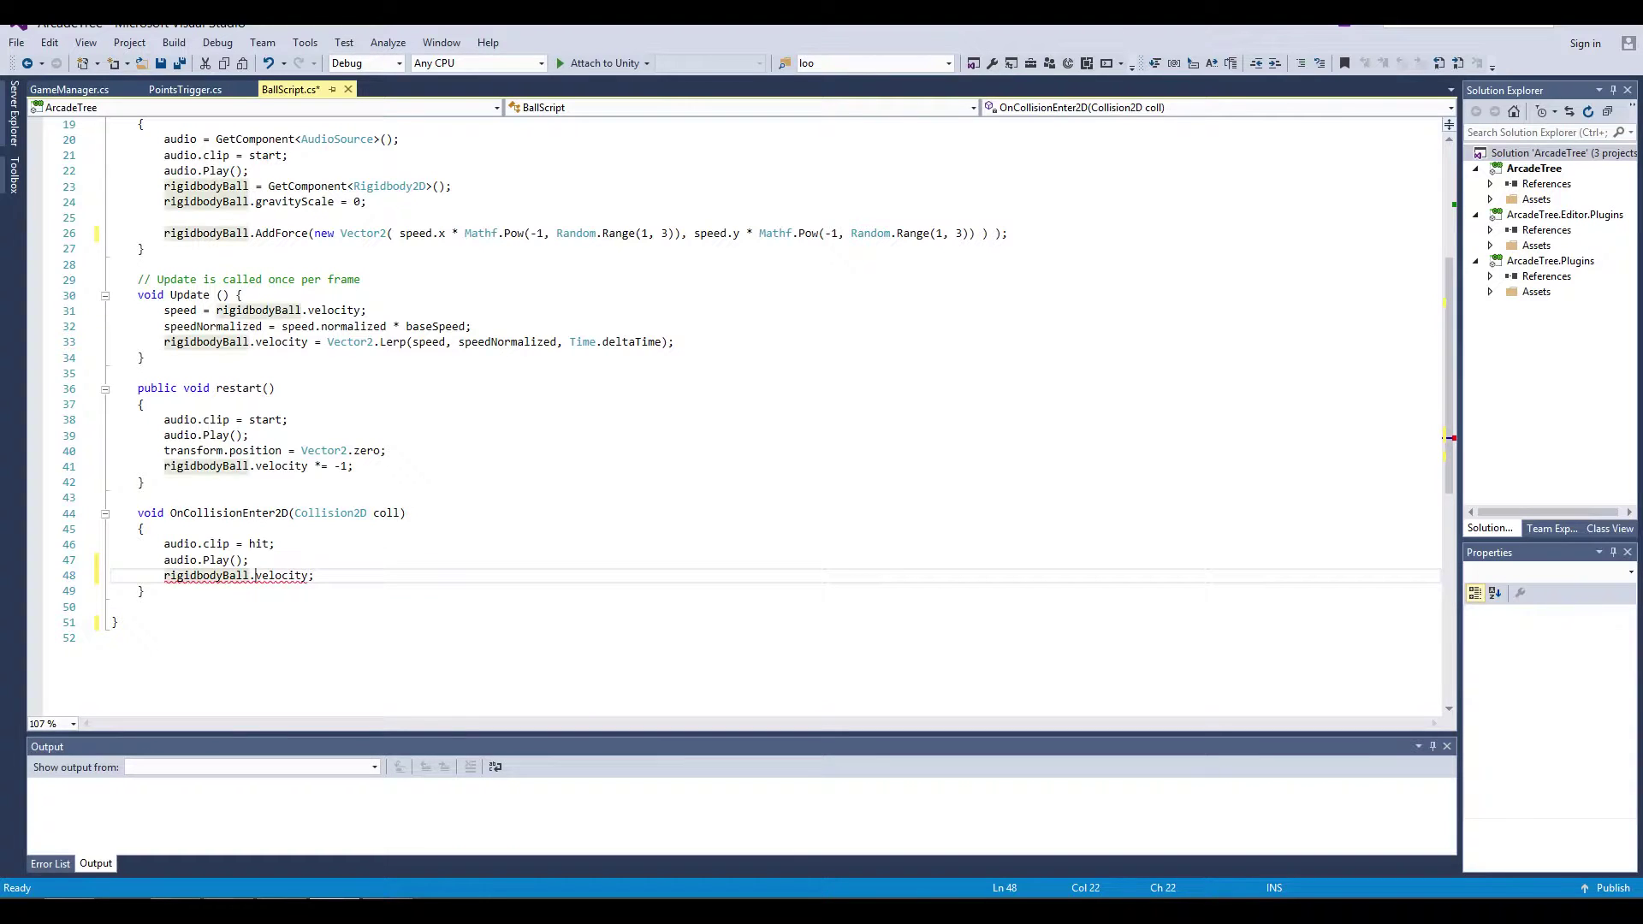
{"action": "key", "text": "Left"}
{"action": "type", "text": "."}
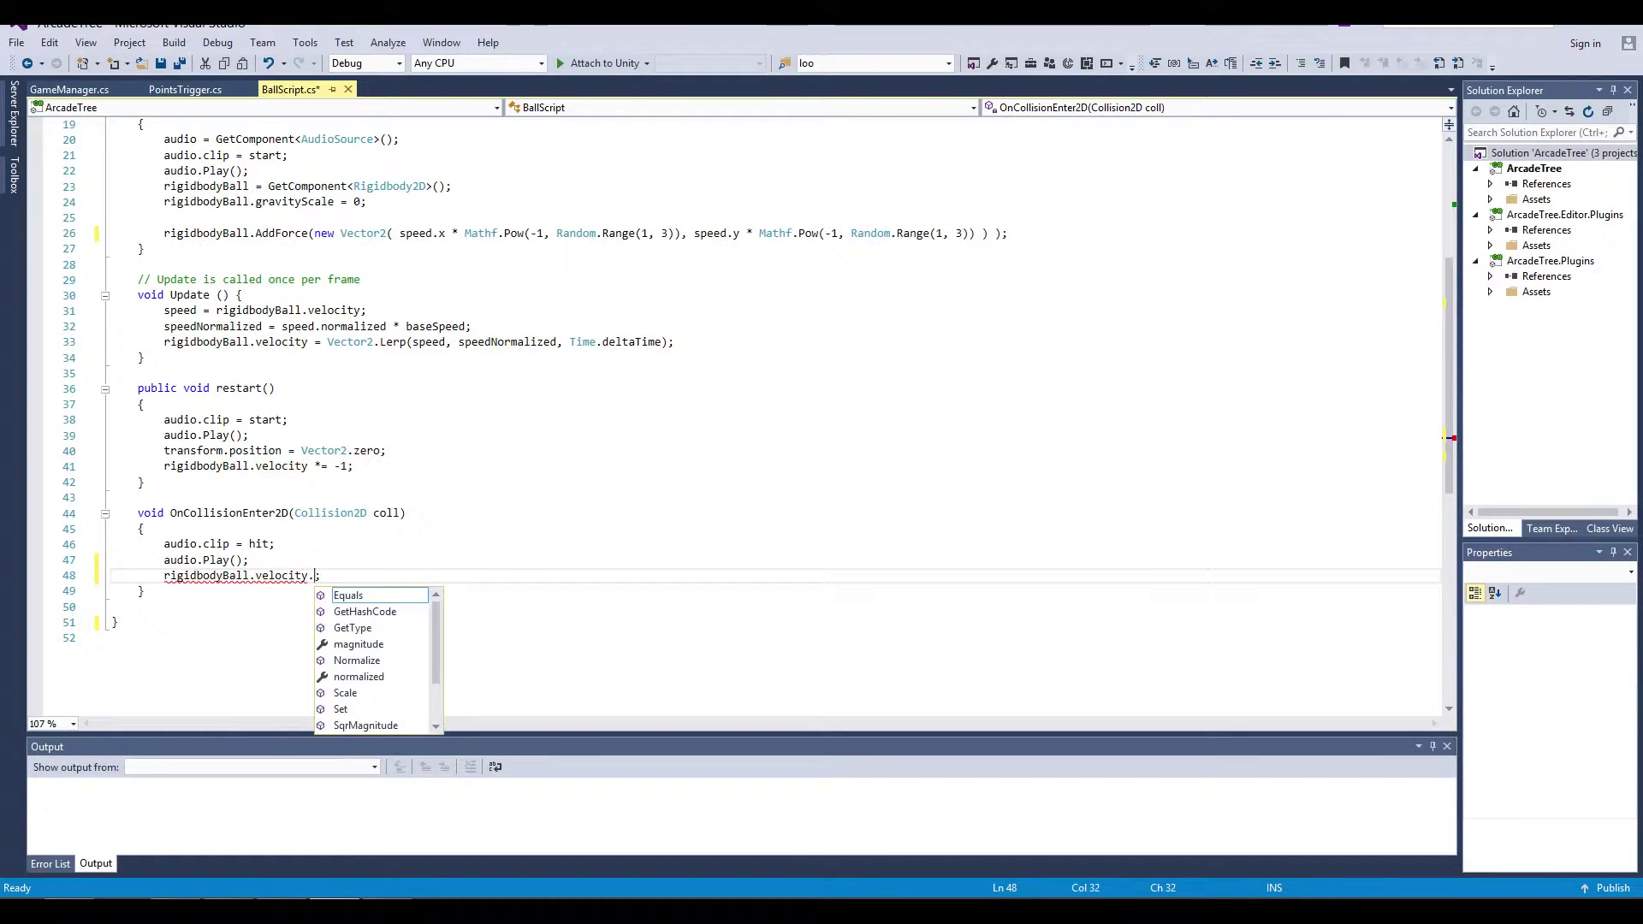
{"action": "key", "text": "Down"}
{"action": "key", "text": "Down"}
{"action": "key", "text": "Down"}
{"action": "key", "text": "Down"}
{"action": "key", "text": "Down"}
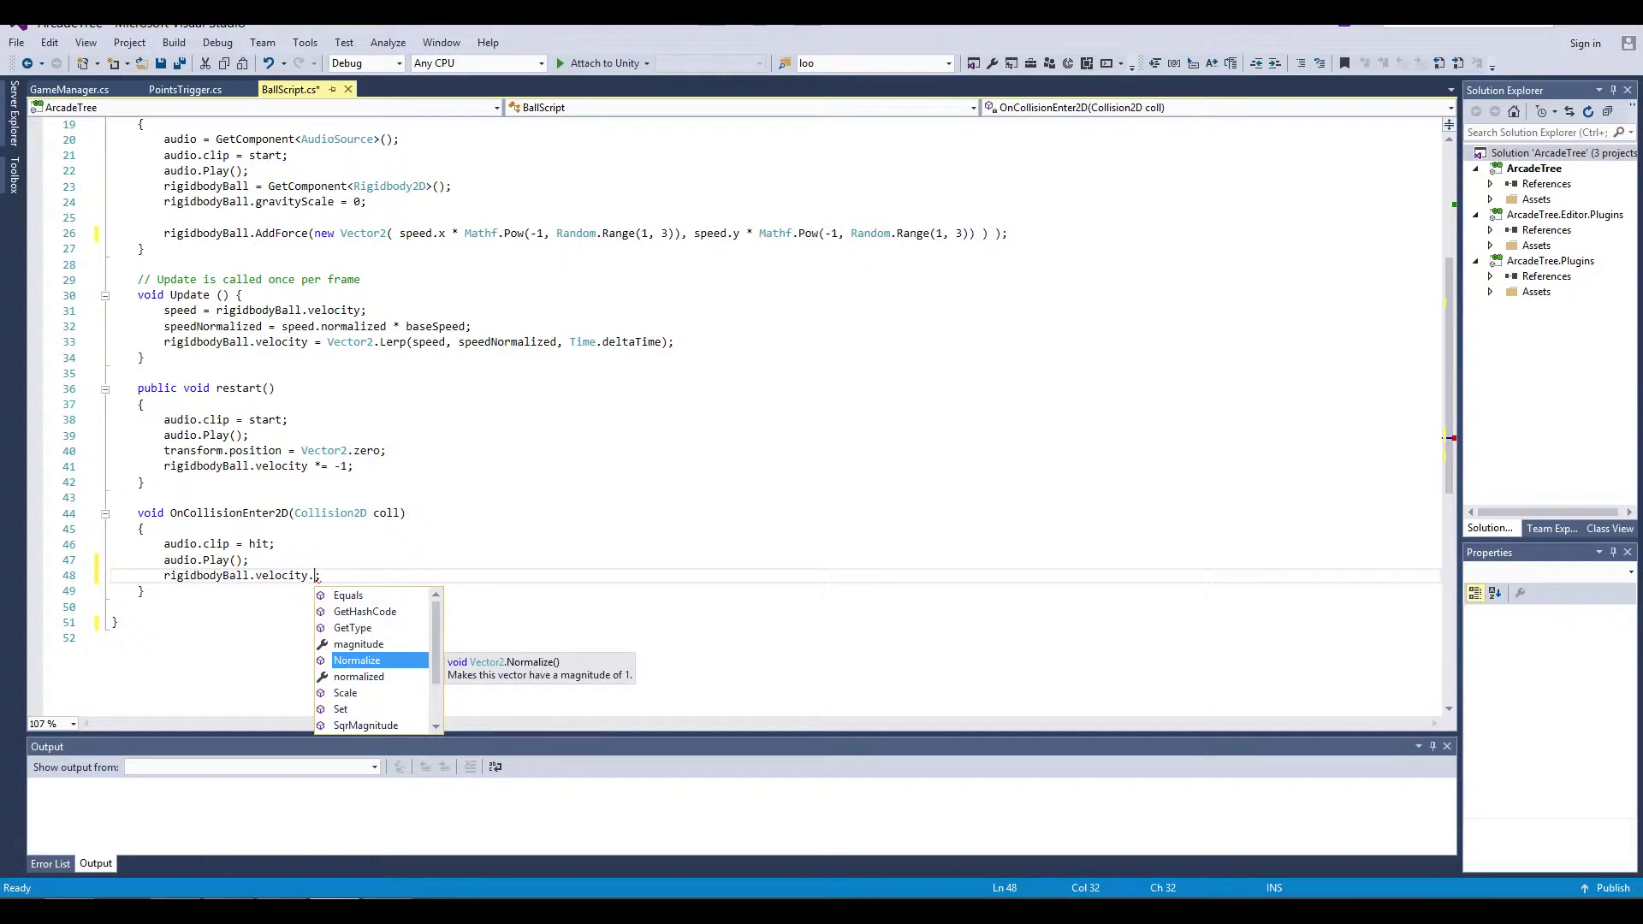
{"action": "key", "text": "Tab"}
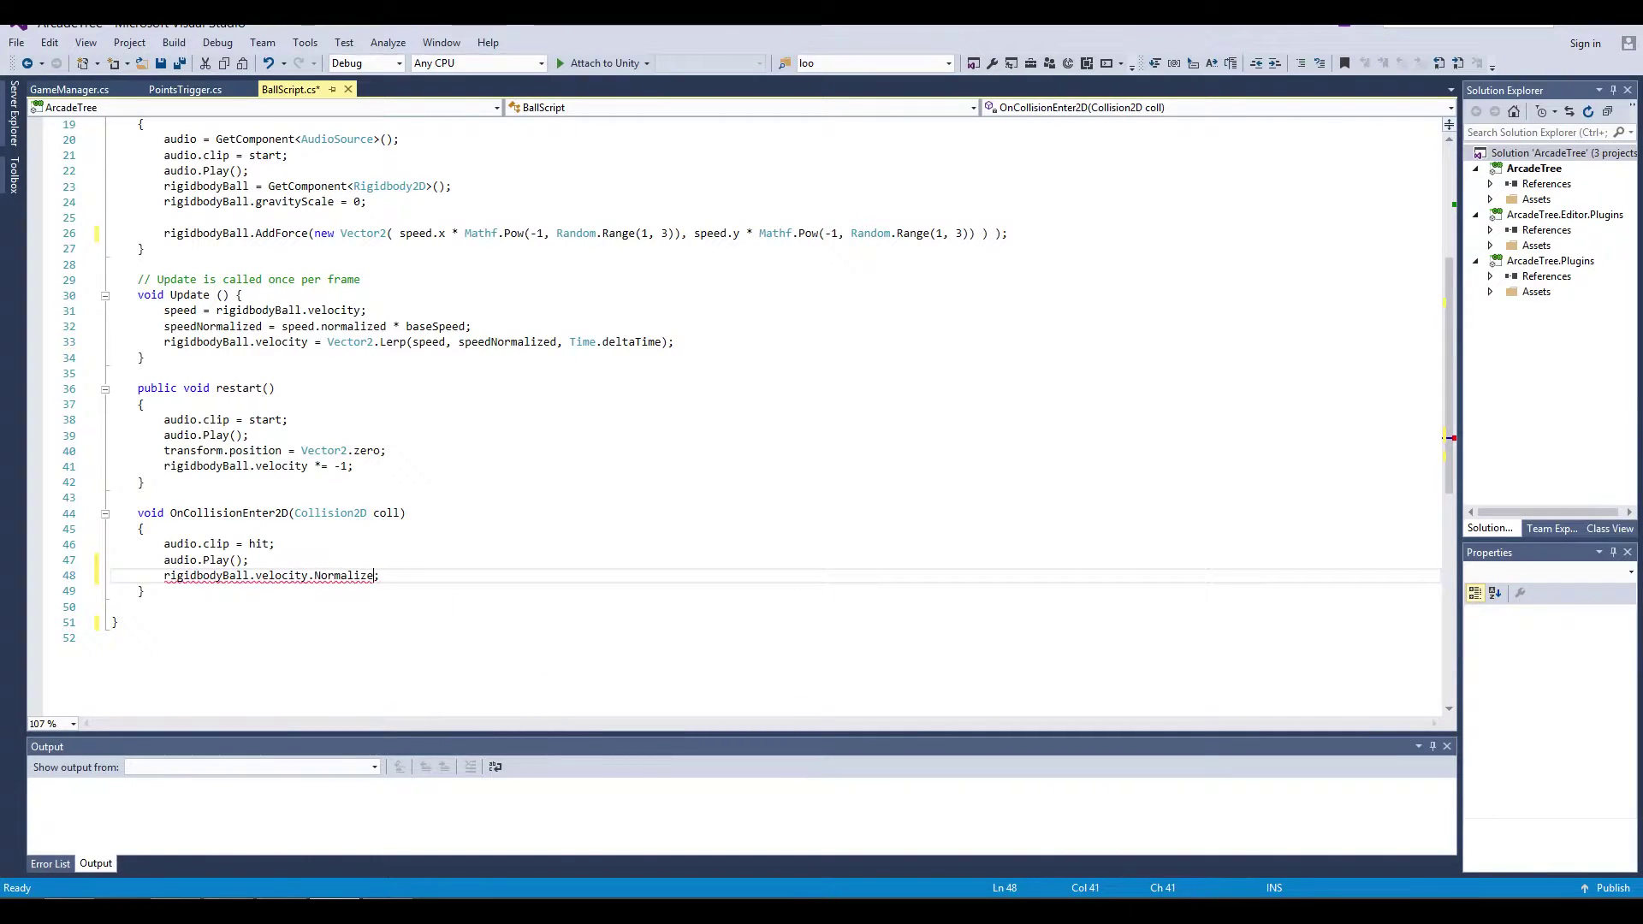
{"action": "type", "text": "()"}
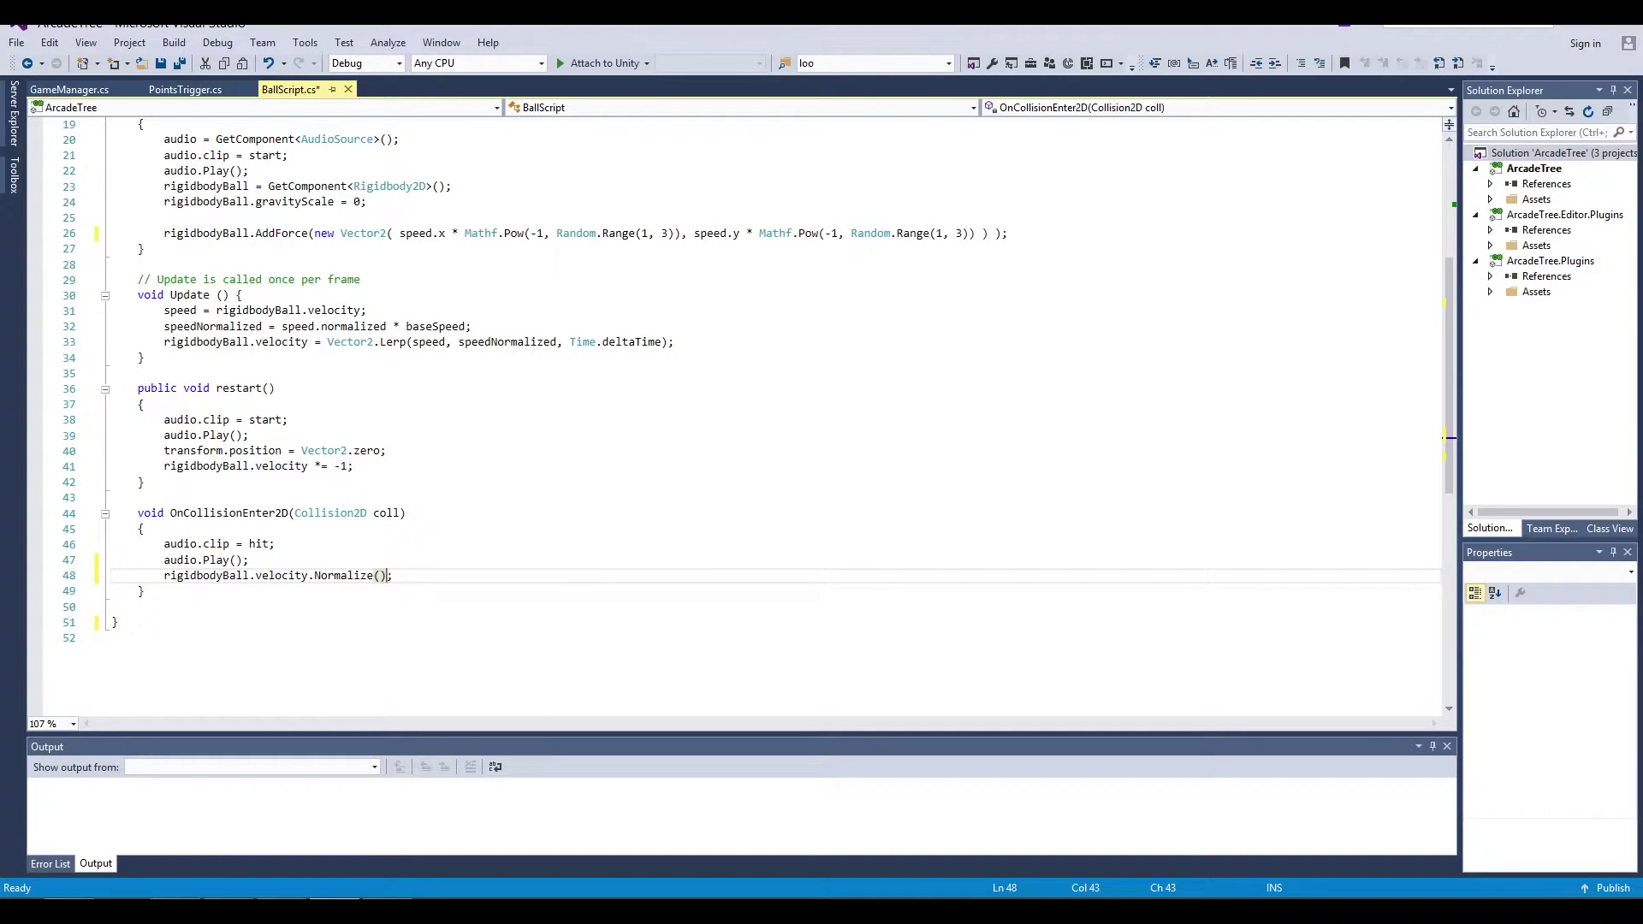
{"action": "key", "text": "alt+Tab"}
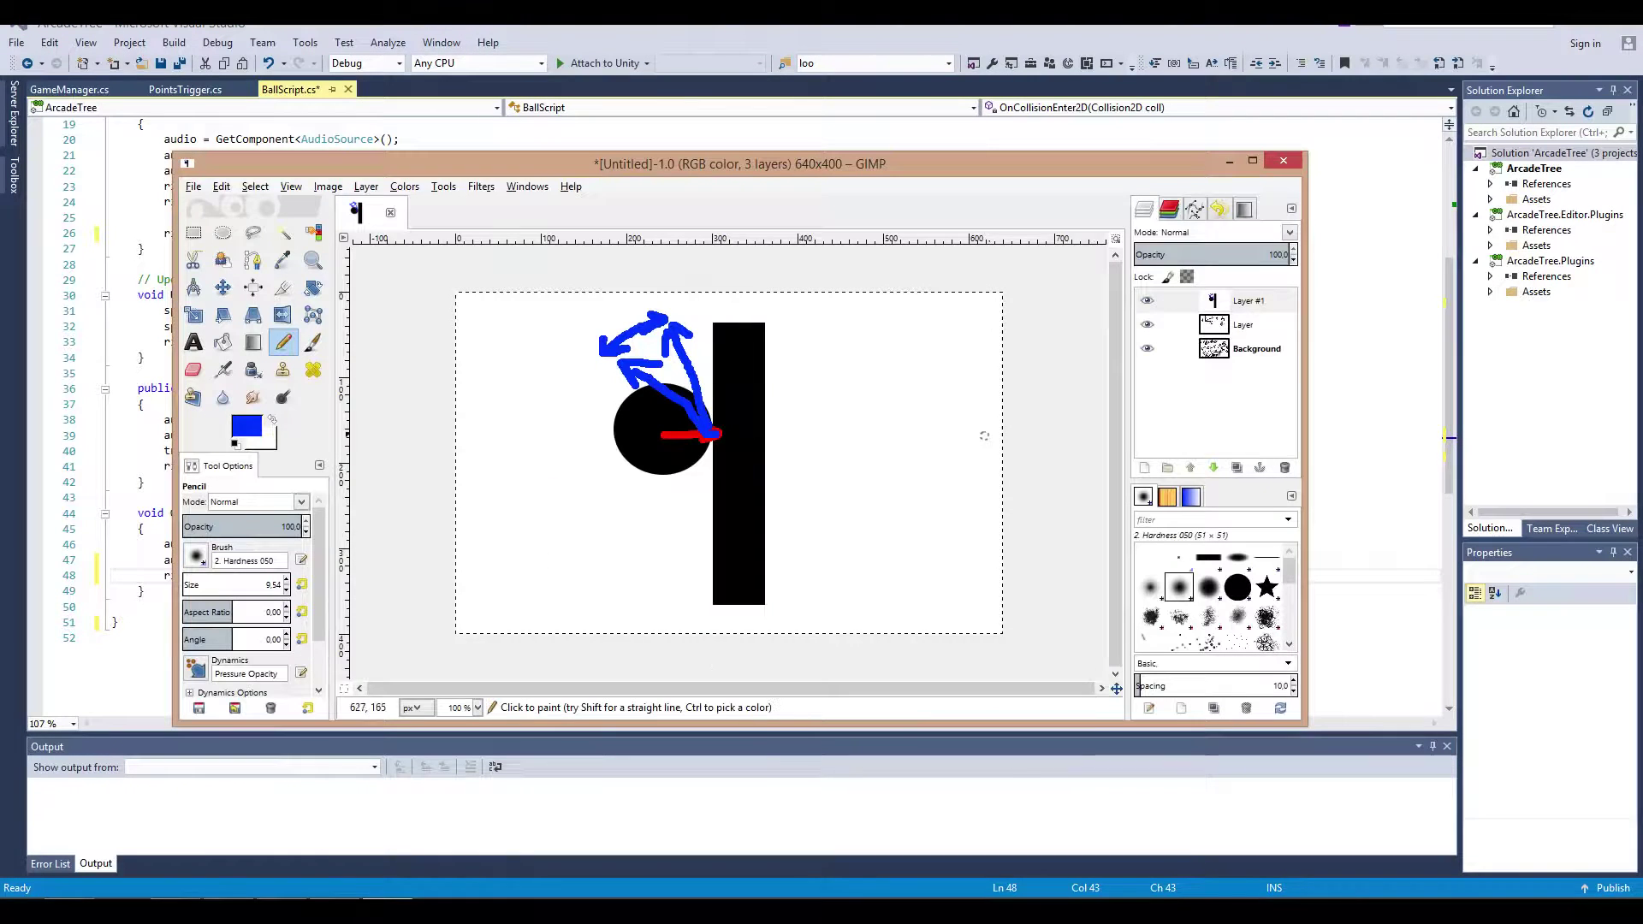
Step: Toggle layer visibility to display the (5,3) vector sketch, then minimise GIMP
{"action": "left_click", "coordinate": [1147, 349], "text": "shift"}
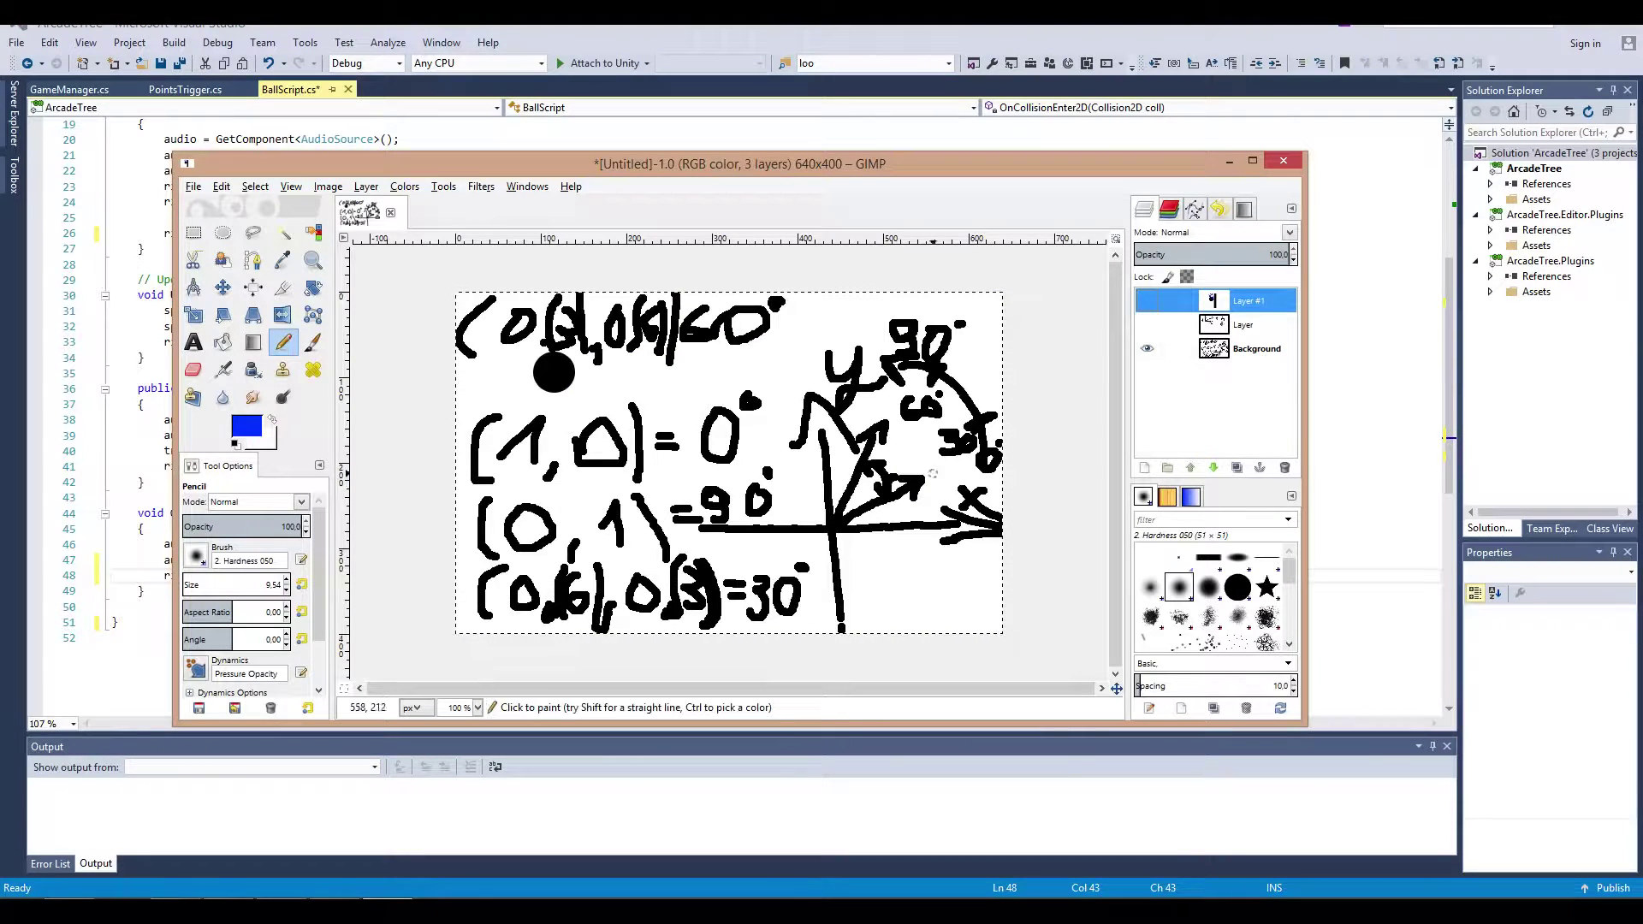
{"action": "left_click", "coordinate": [1147, 325]}
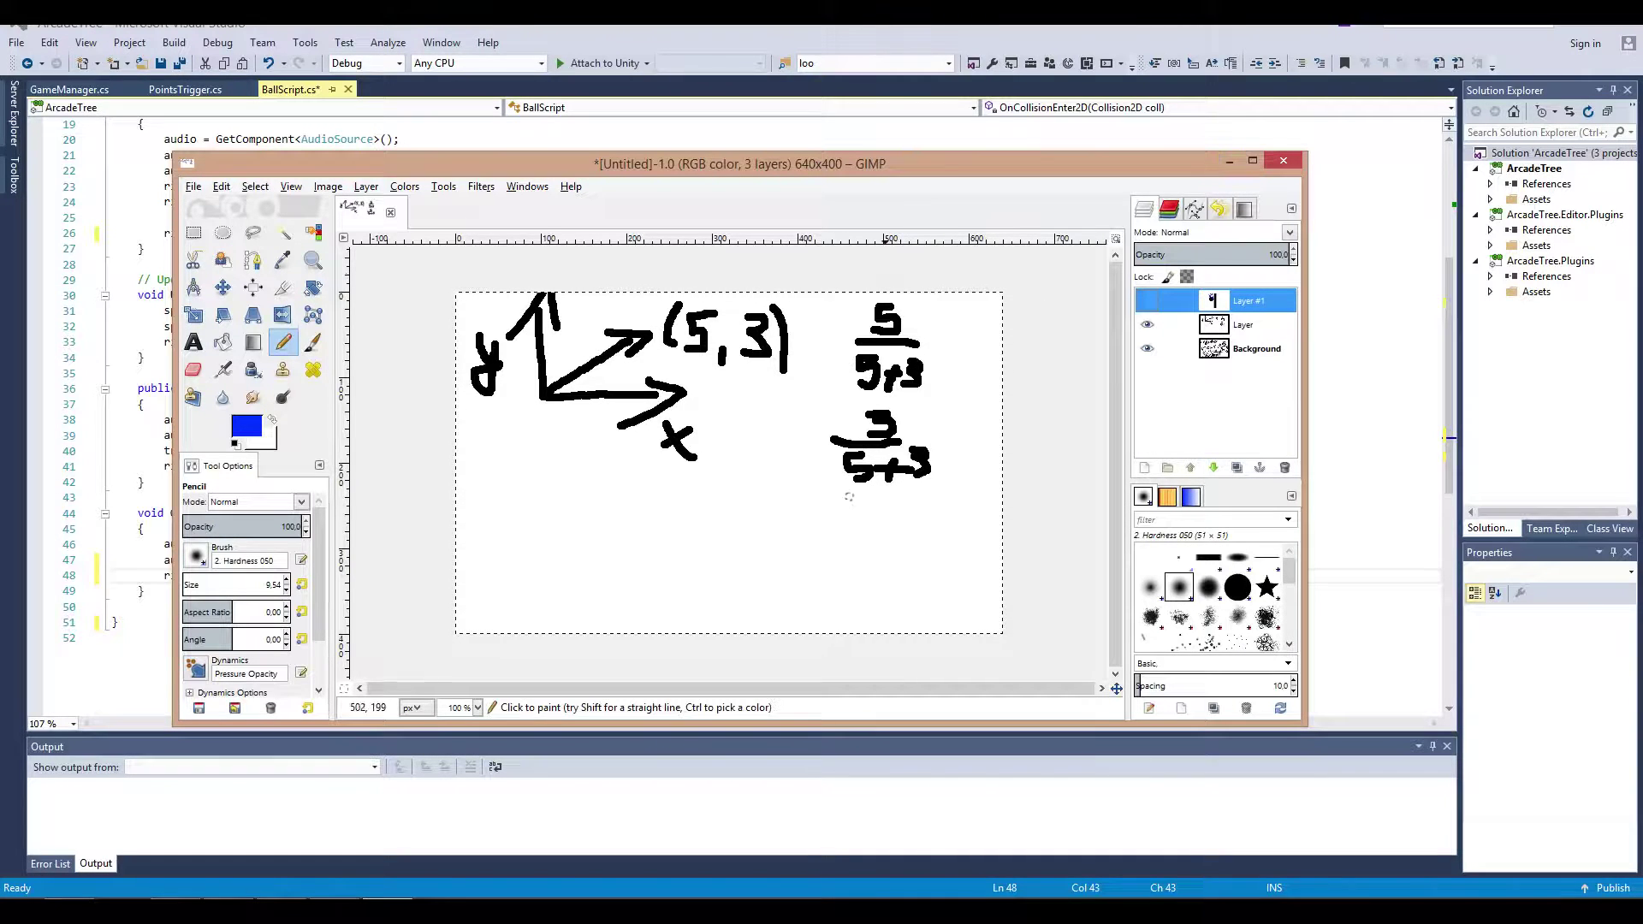
{"action": "left_click", "coordinate": [1229, 162]}
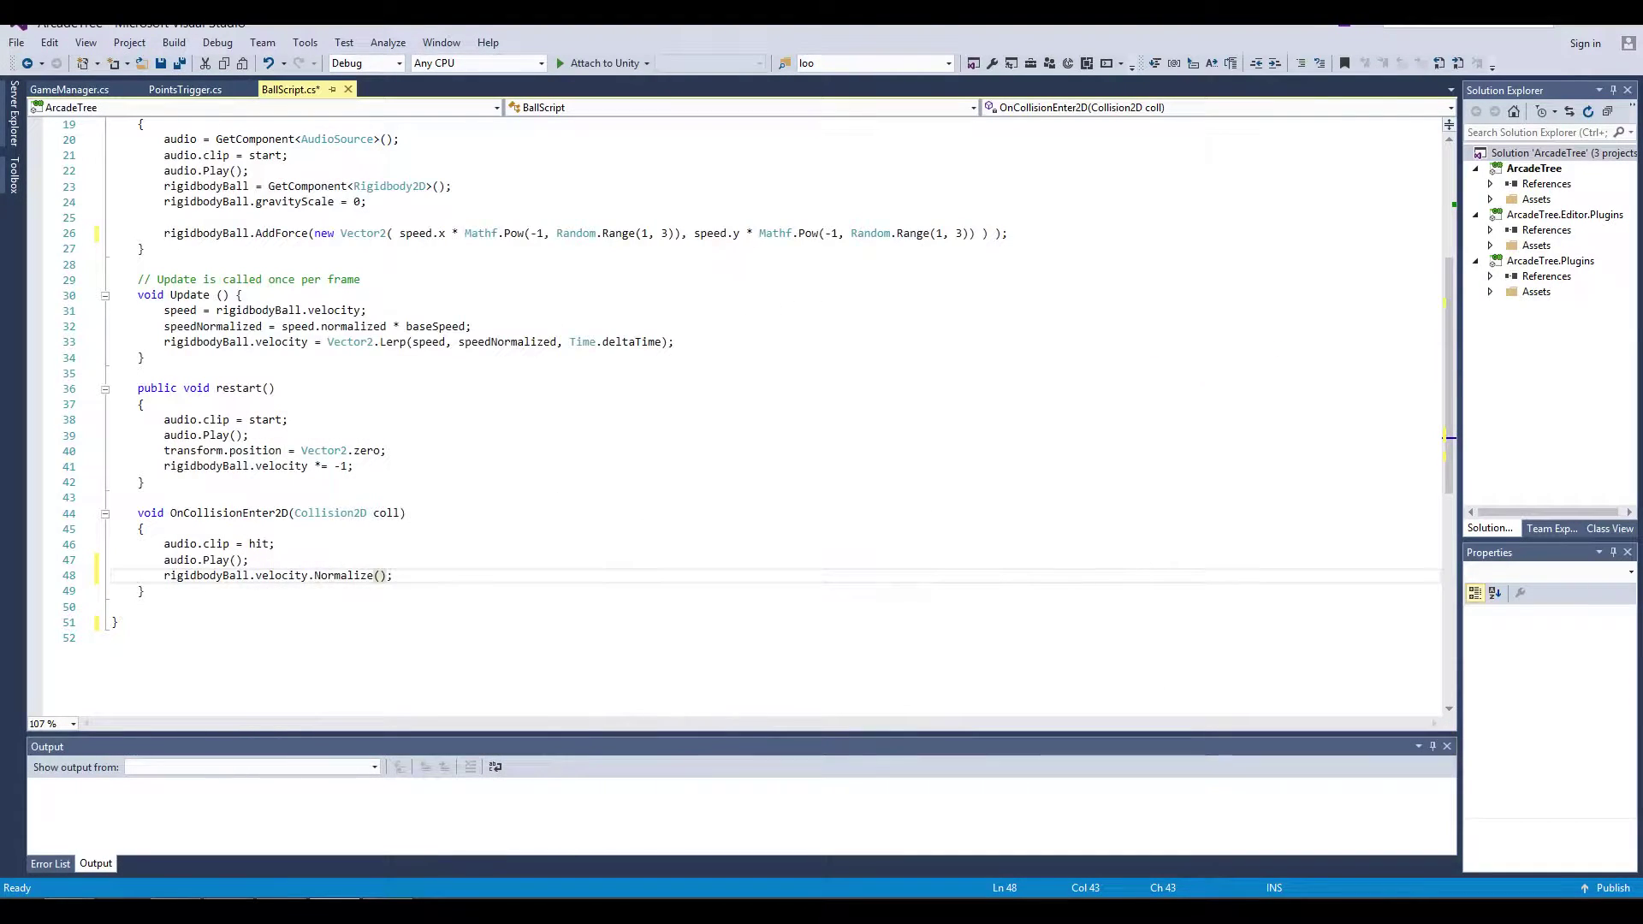
Step: Add a 'Vector2 normalVector;' field on line 15 below speedNormalized and save
{"action": "left_click", "coordinate": [392, 575]}
{"action": "left_click", "coordinate": [249, 560]}
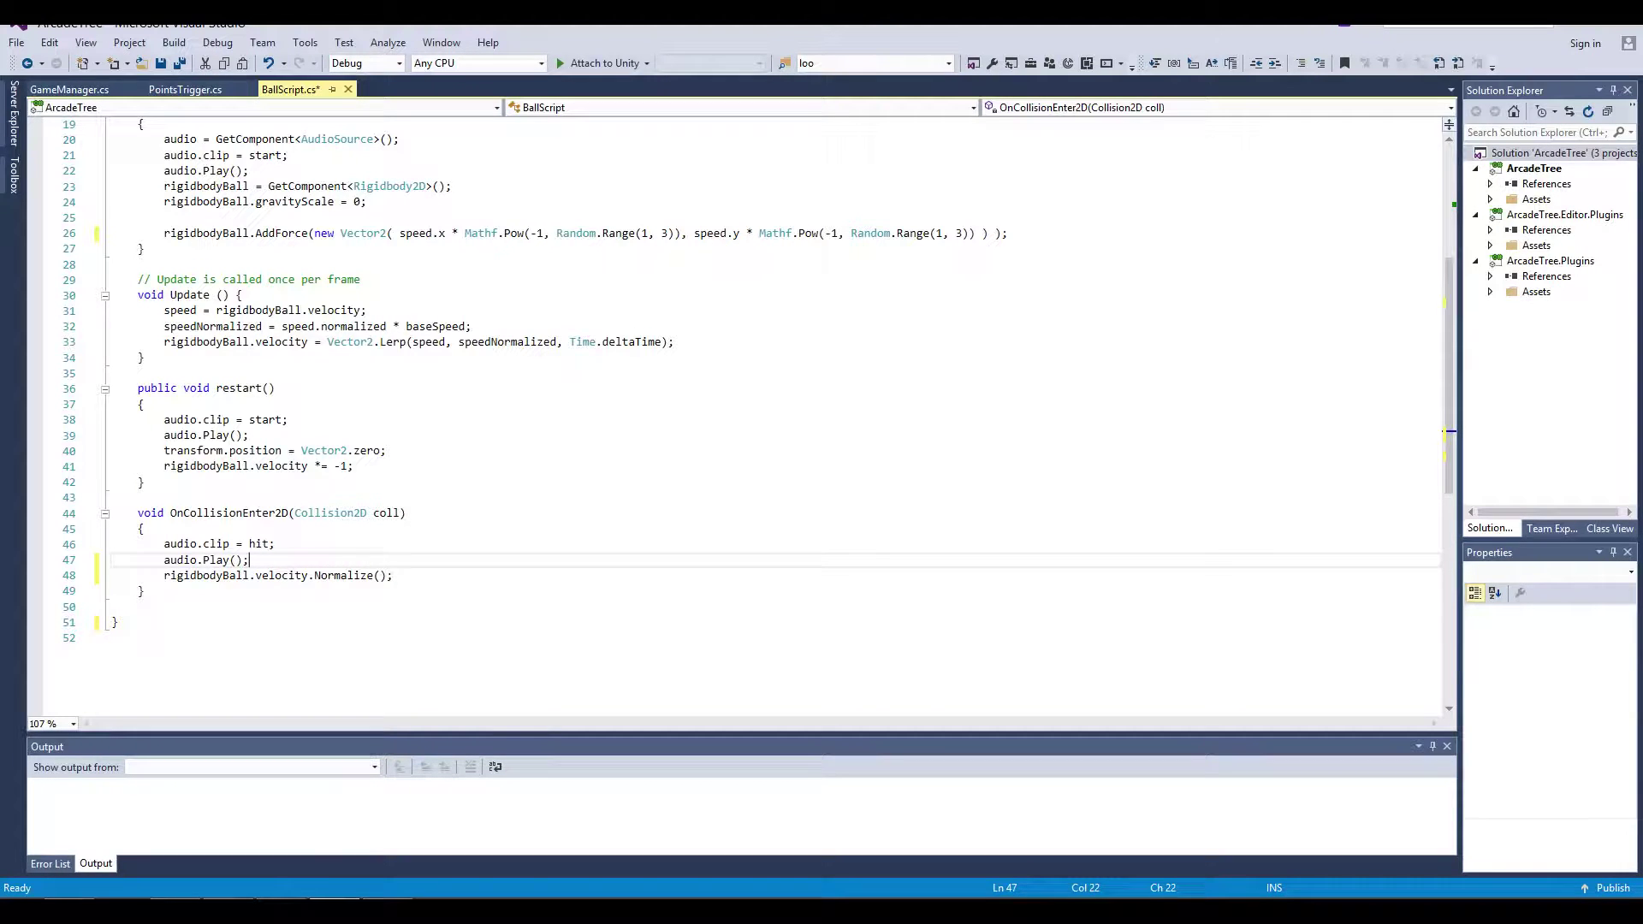
{"action": "scroll", "coordinate": [736, 411], "scroll_direction": "up", "scroll_amount": 6}
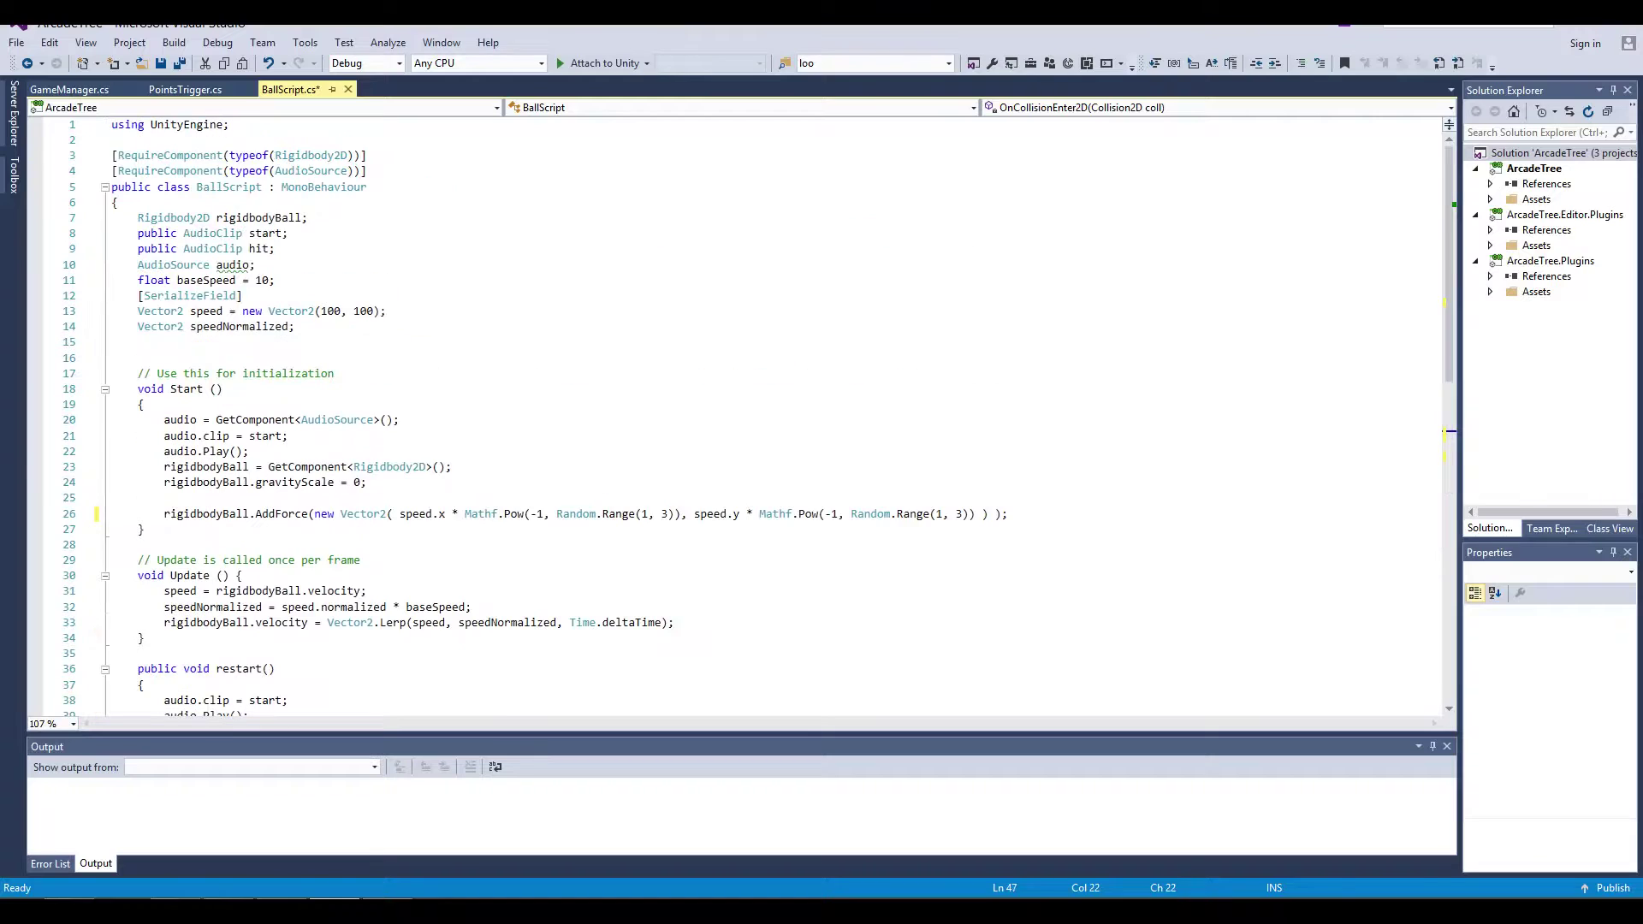
{"action": "left_click", "coordinate": [294, 326]}
{"action": "key", "text": "Return"}
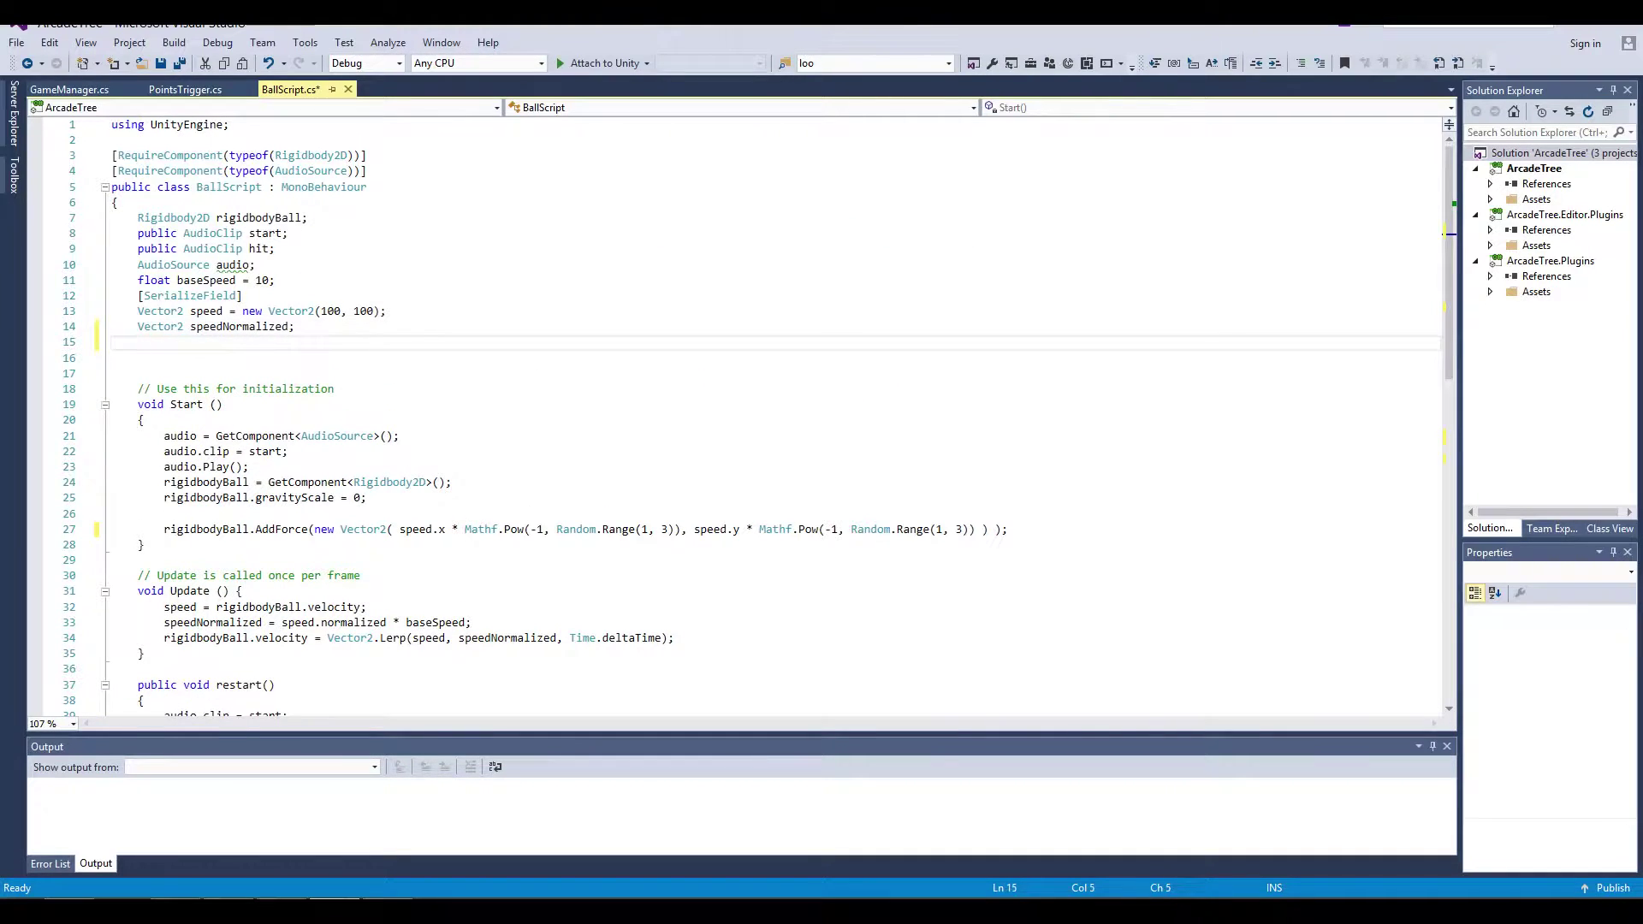
{"action": "type", "text": "Vector"}
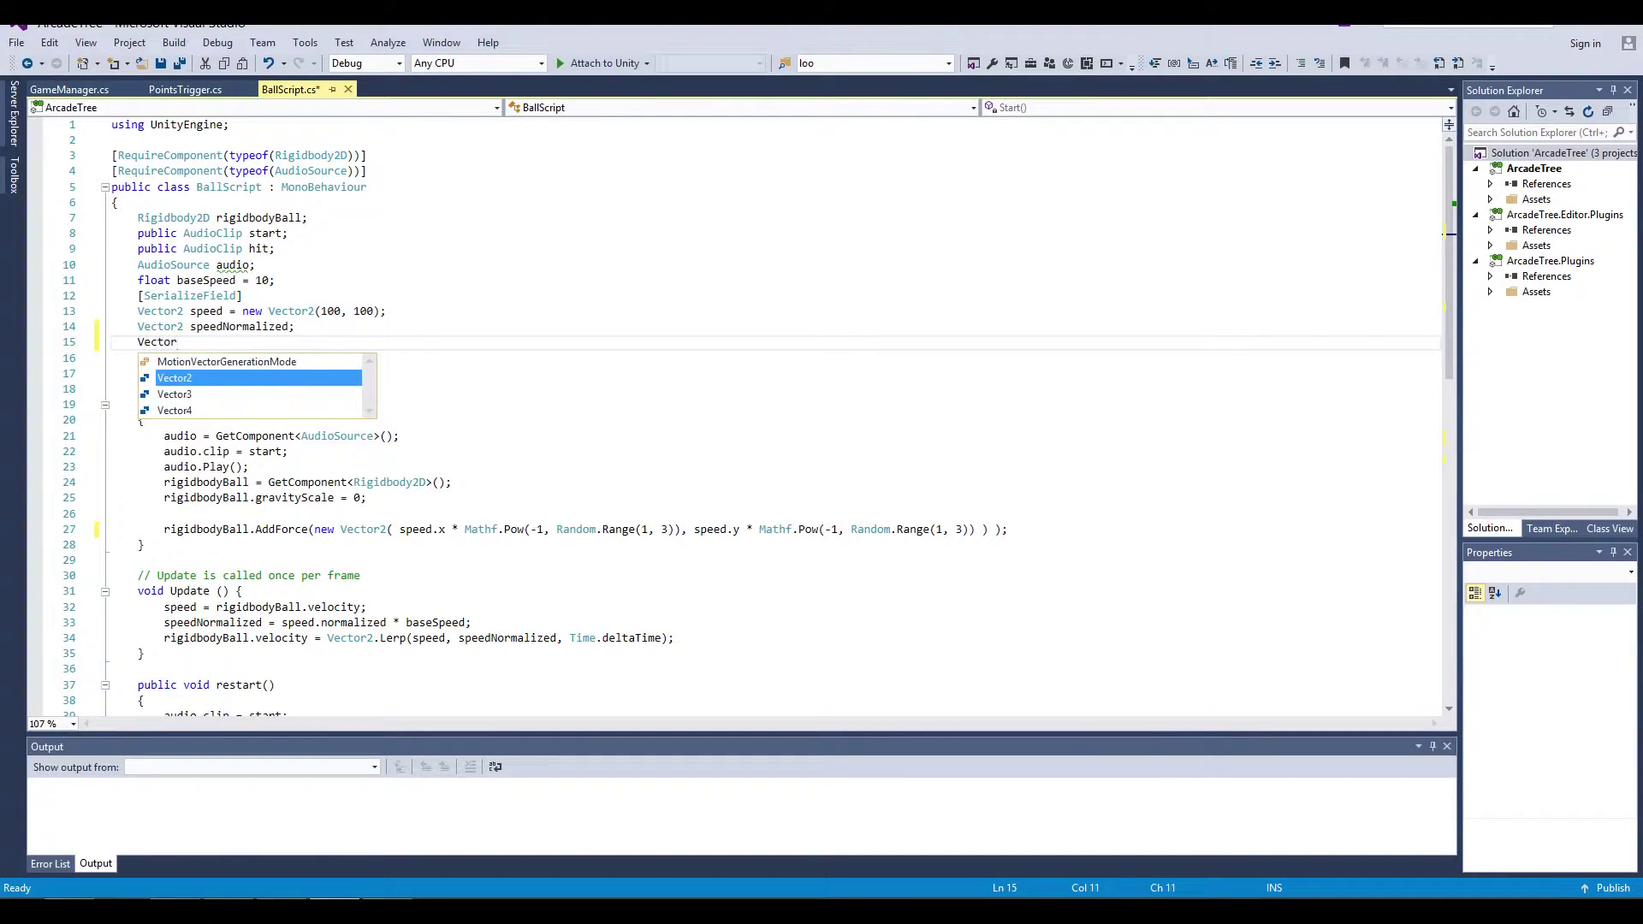
{"action": "key", "text": "Tab"}
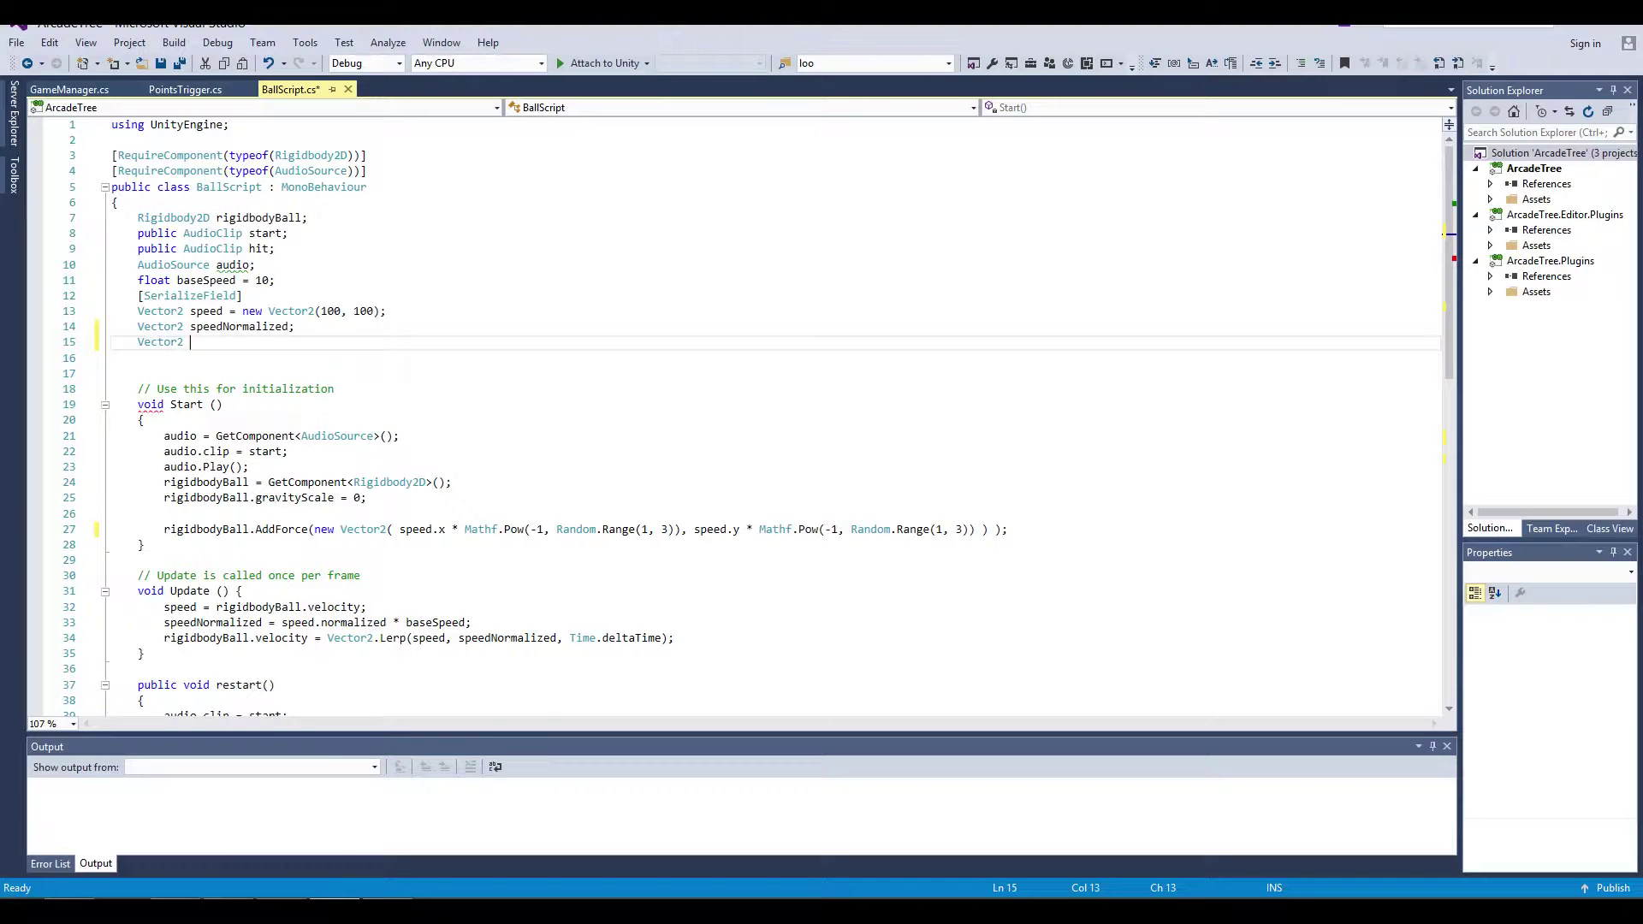
{"action": "type", "text": "normal"}
{"action": "type", "text": "Vector"}
{"action": "type", "text": ";"}
{"action": "key", "text": "ctrl+s"}
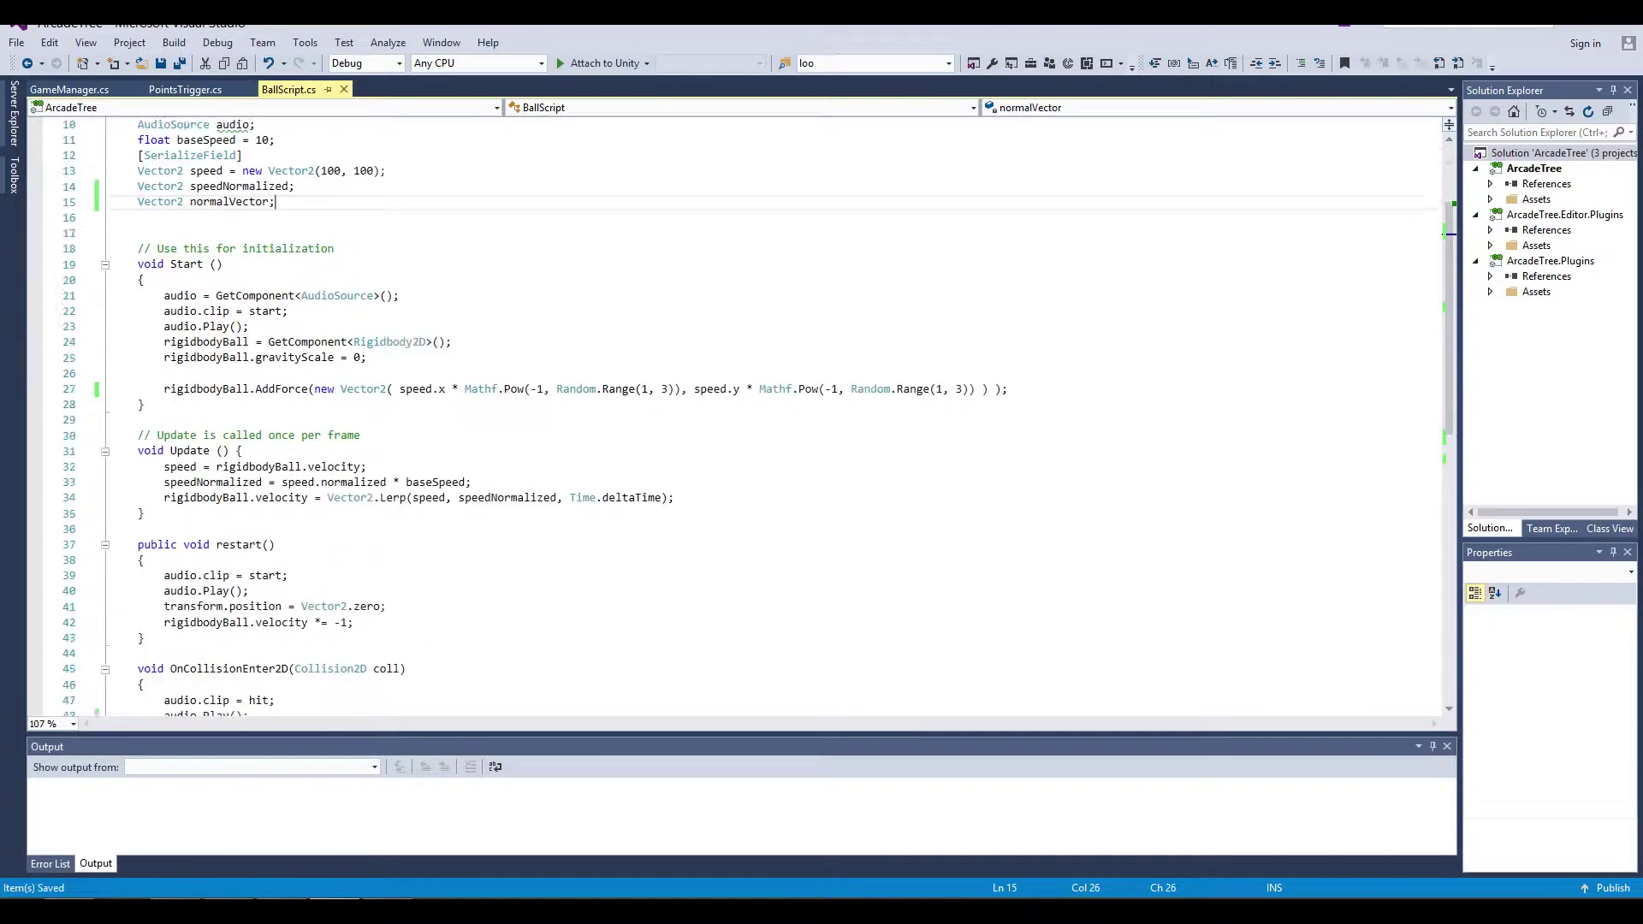
{"action": "scroll", "coordinate": [736, 411], "scroll_direction": "down", "scroll_amount": 4}
{"action": "left_click", "coordinate": [164, 684]}
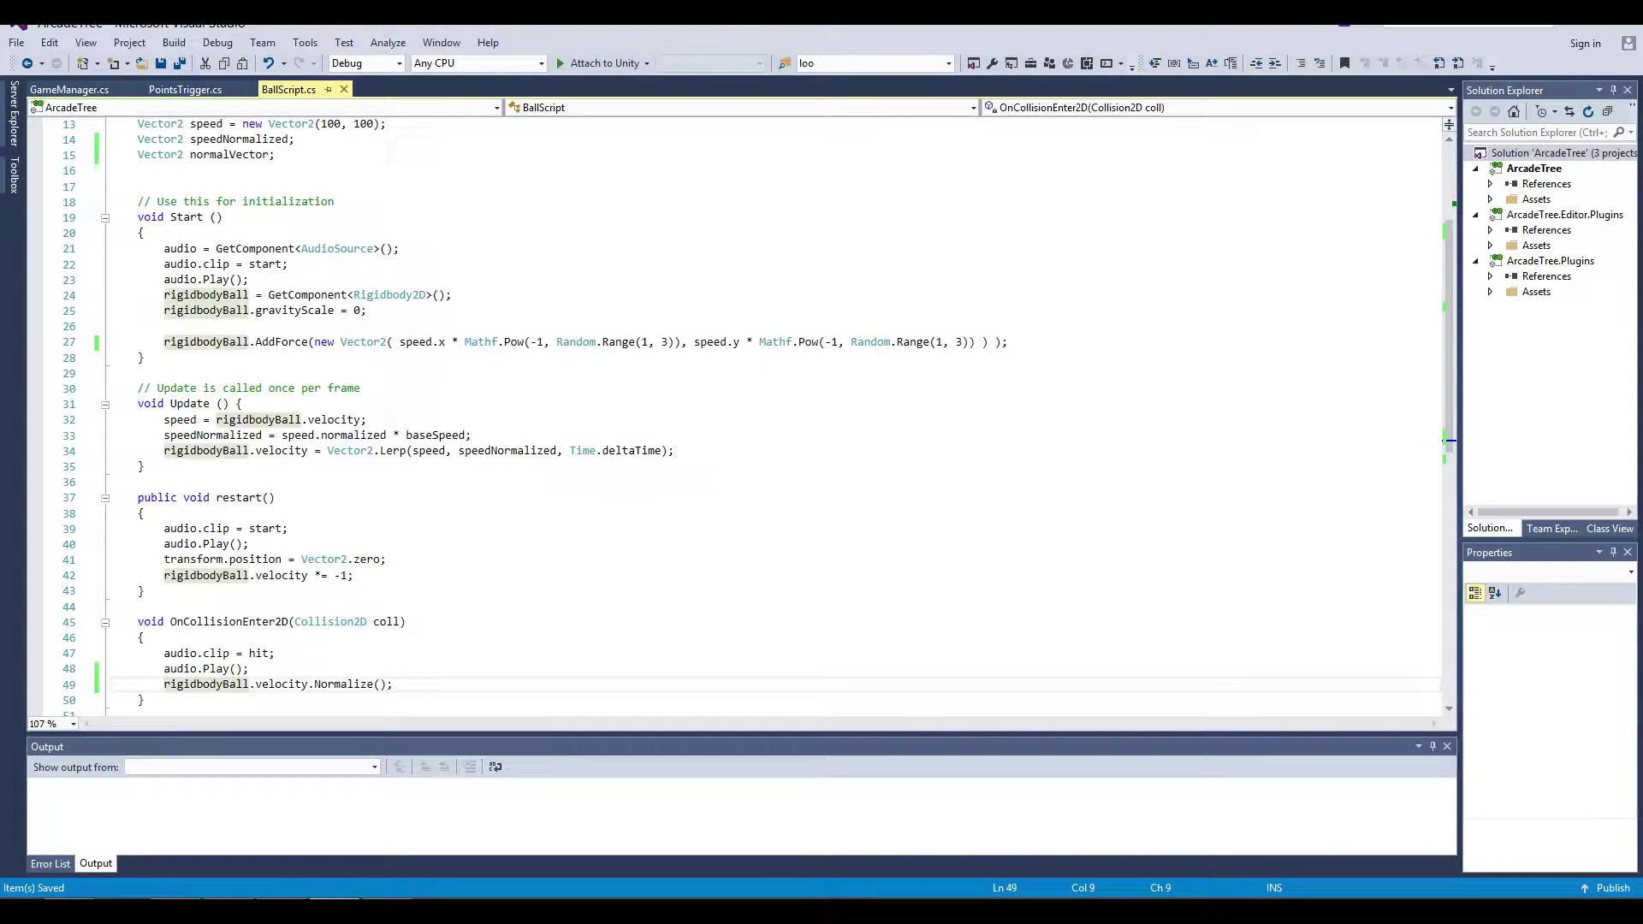
Step: Undo the 'normalVector =' edit on line 49 to restore the finished bounce-angle collision code
{"action": "type", "text": "normalVector"}
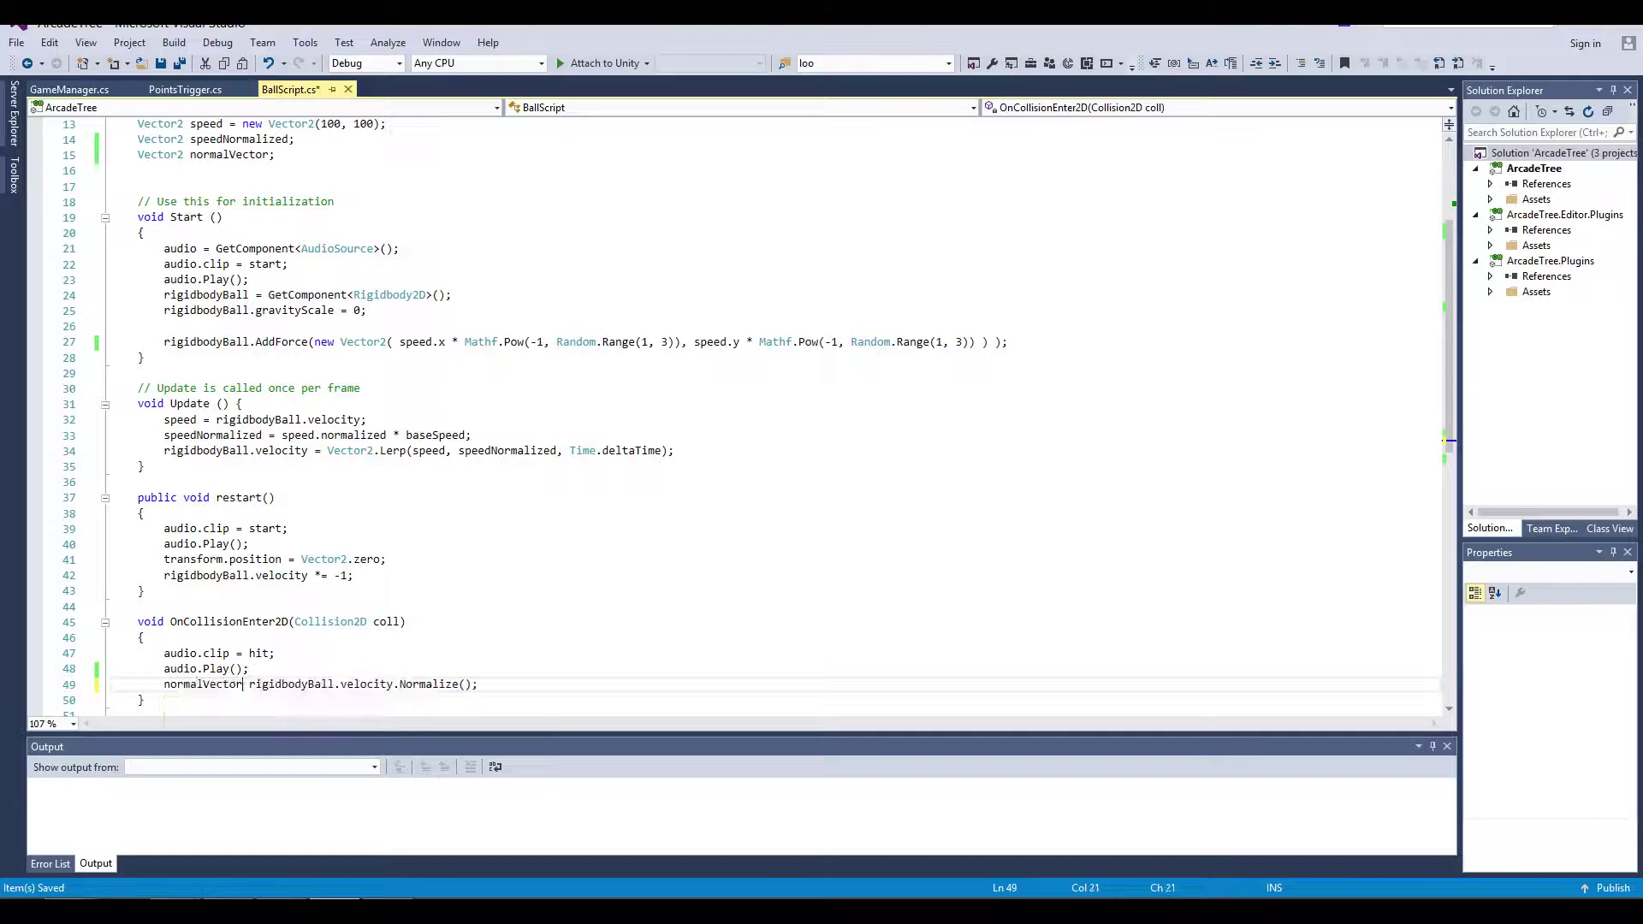
{"action": "type", "text": " ="}
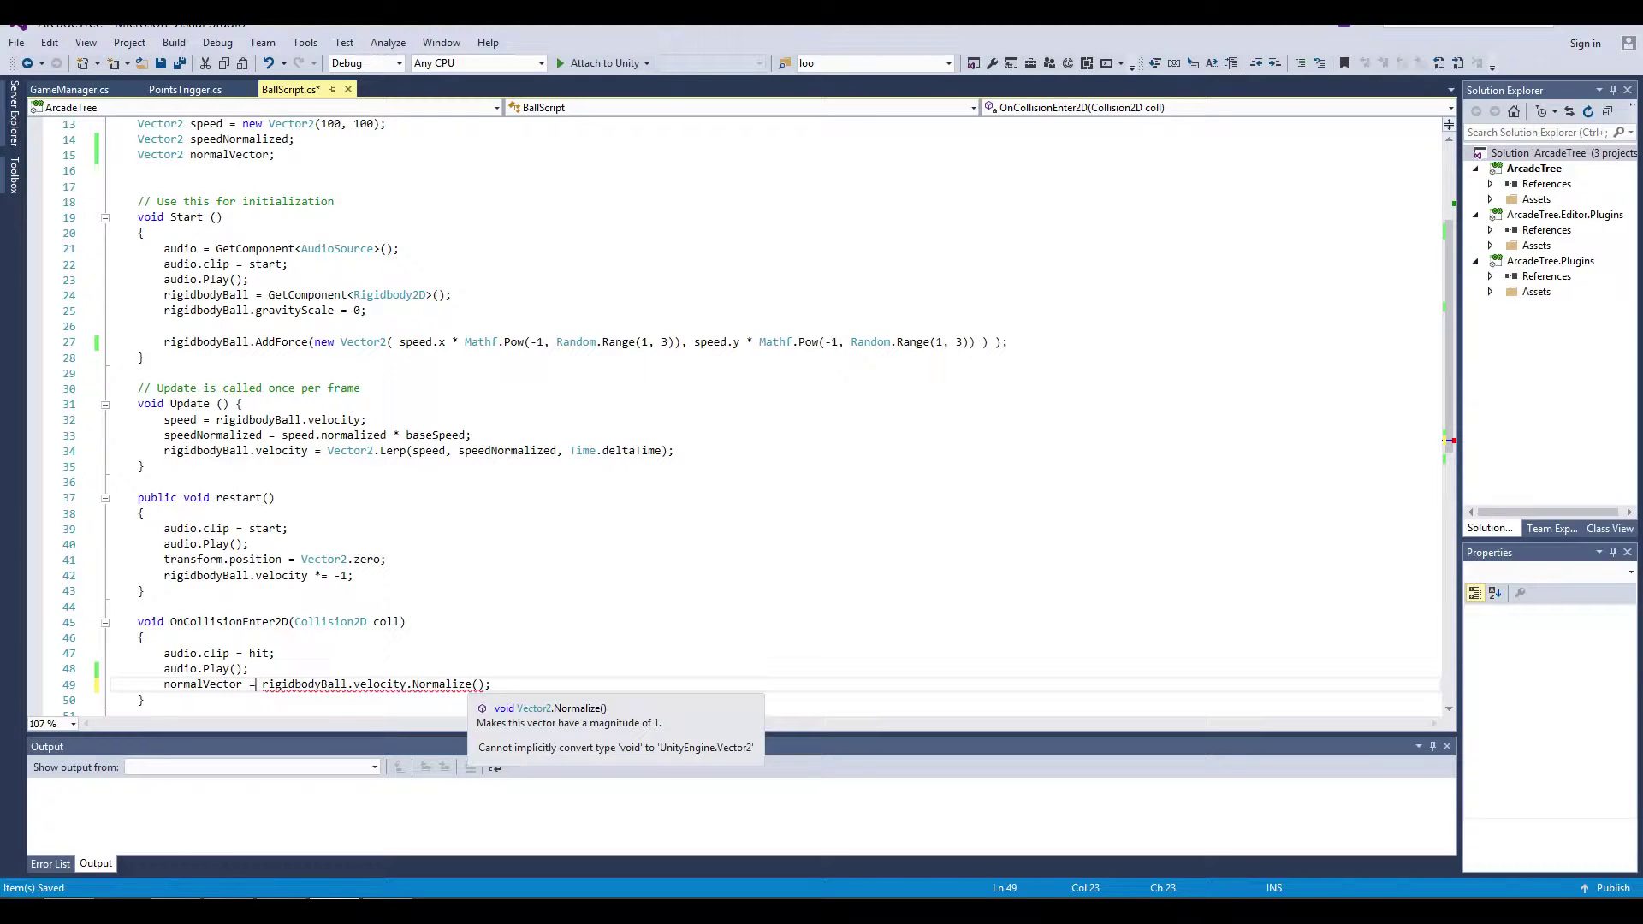
{"action": "double_click", "coordinate": [442, 684]}
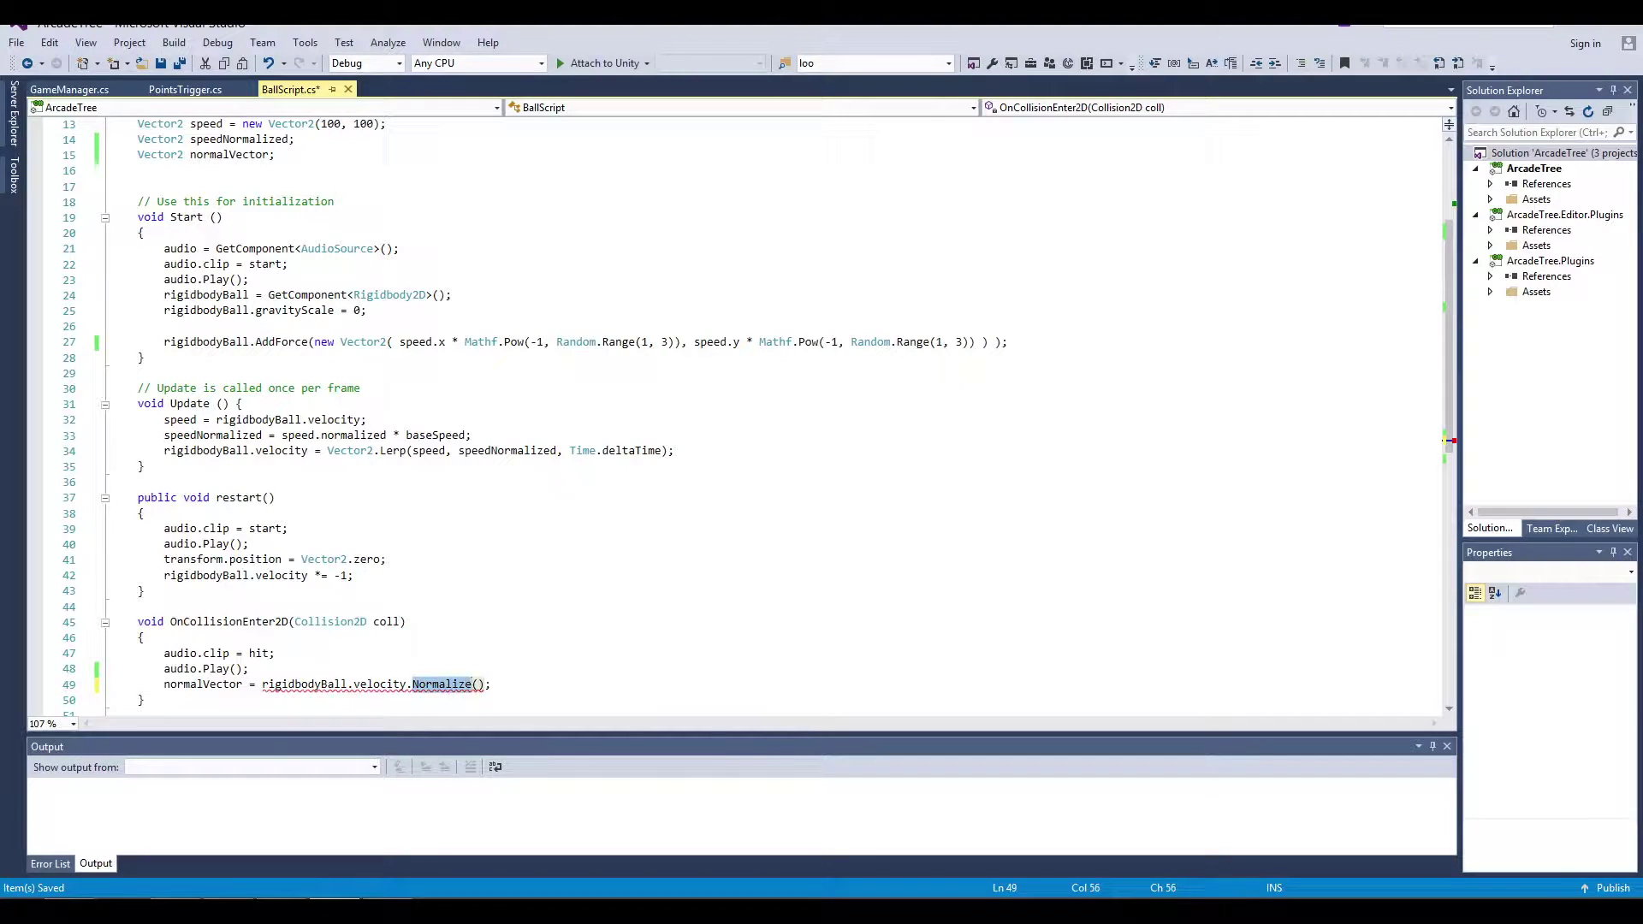
{"action": "key", "text": "ctrl+z"}
{"action": "key", "text": "ctrl+z"}
{"action": "key", "text": "ctrl+z"}
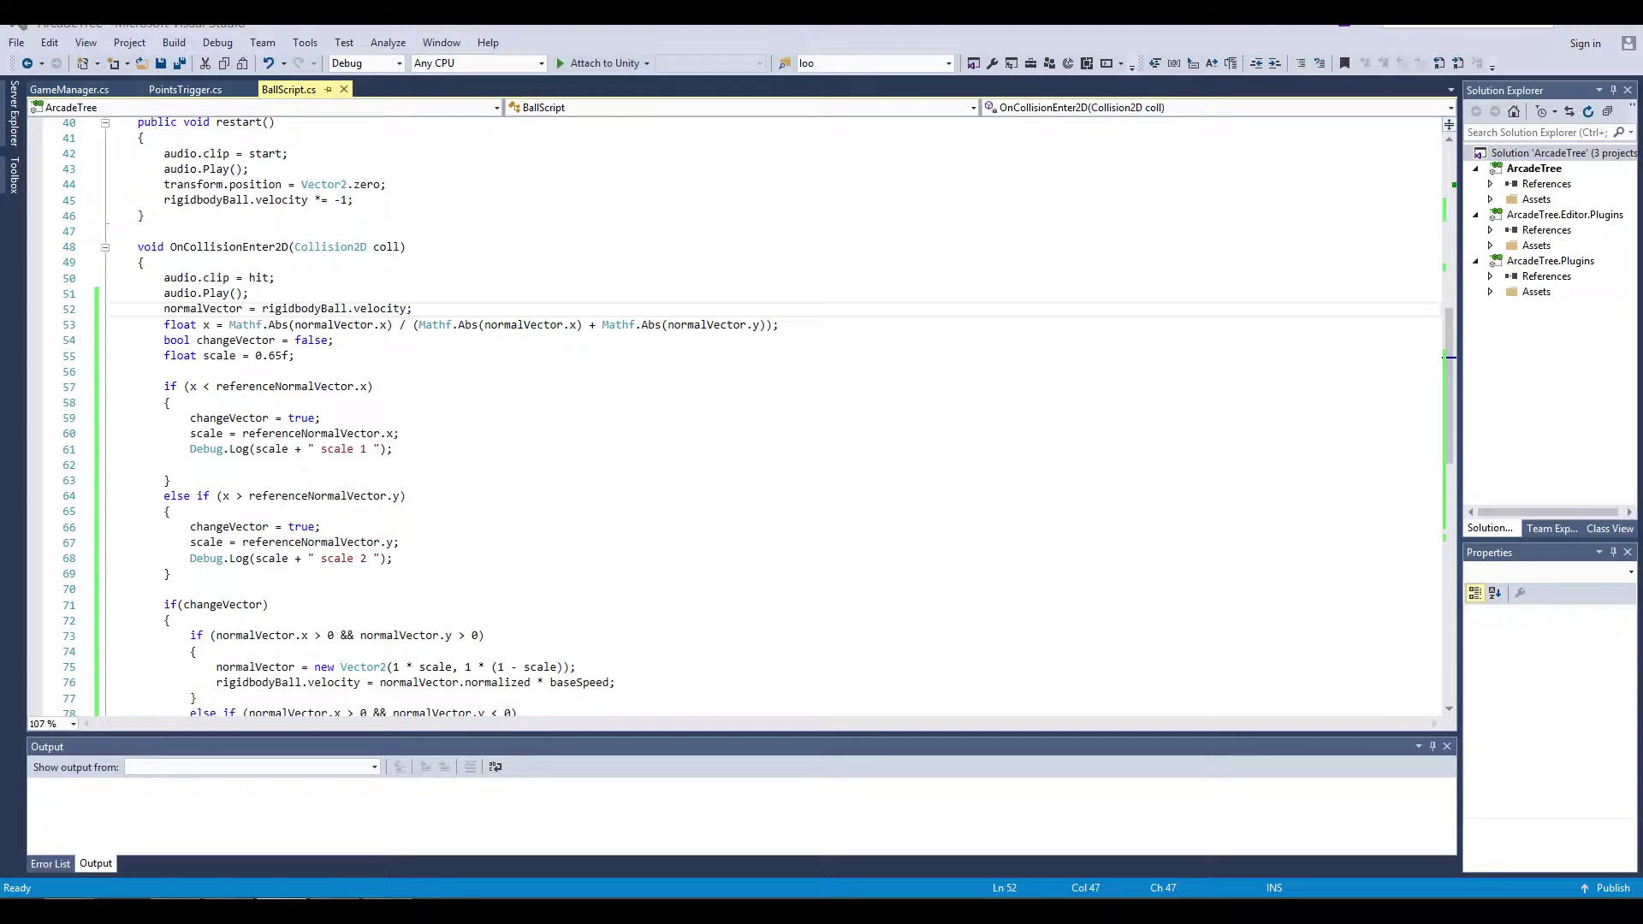
Step: Select line 52, 'normalVector = rigidbodyBall.velocity;'
{"action": "left_click", "coordinate": [275, 277]}
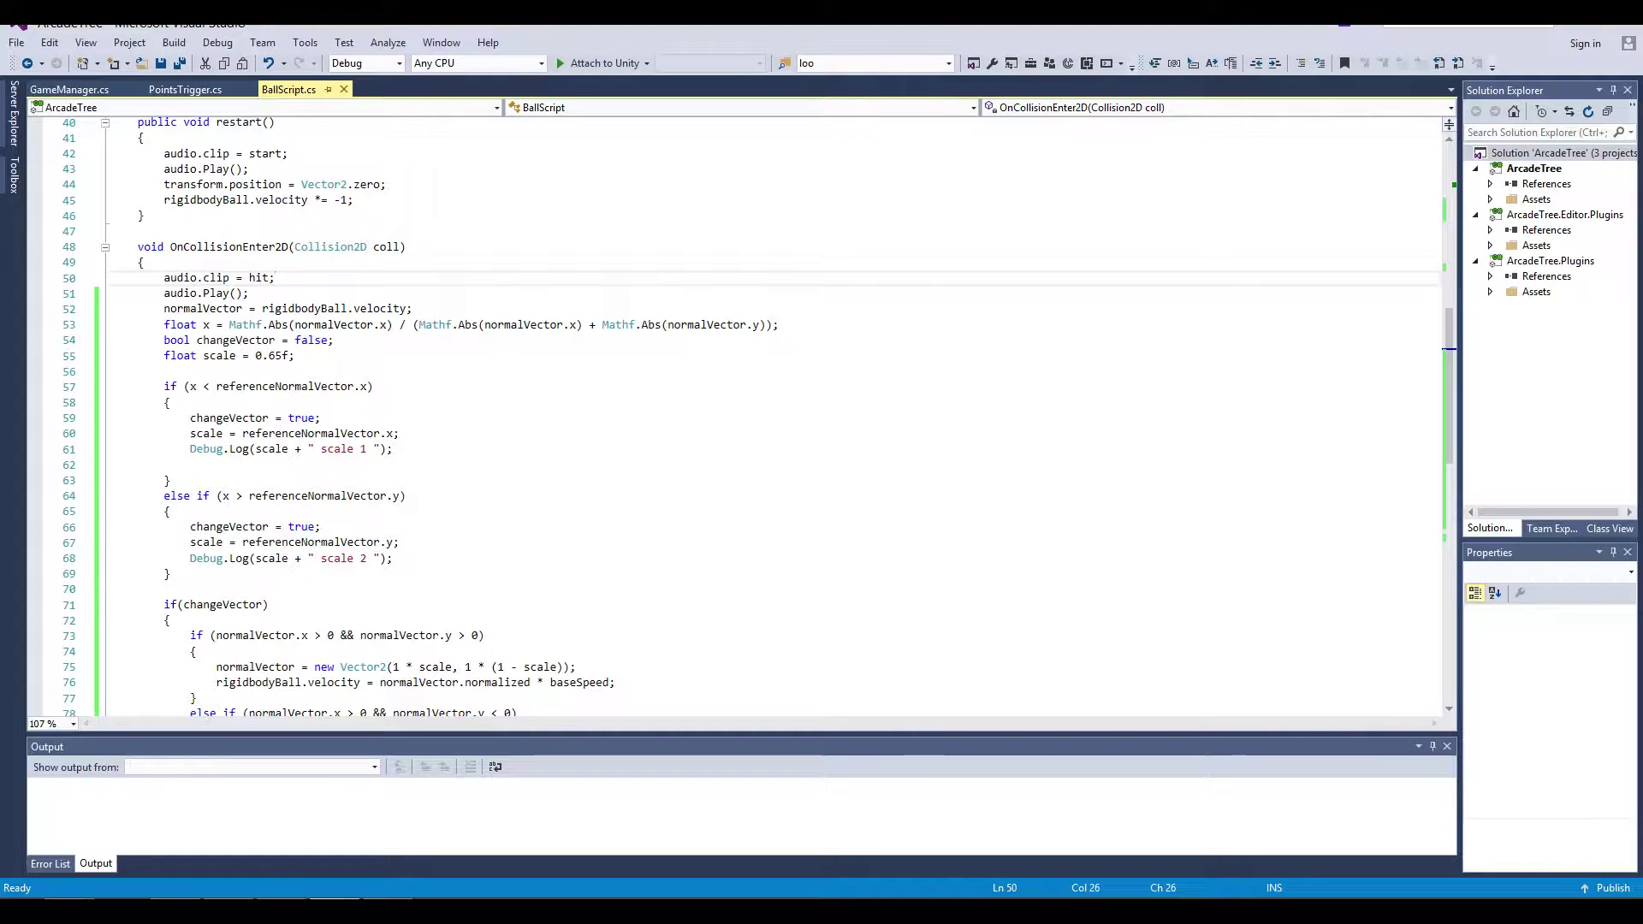
{"action": "left_click_drag", "start_coordinate": [414, 308], "coordinate": [249, 293]}
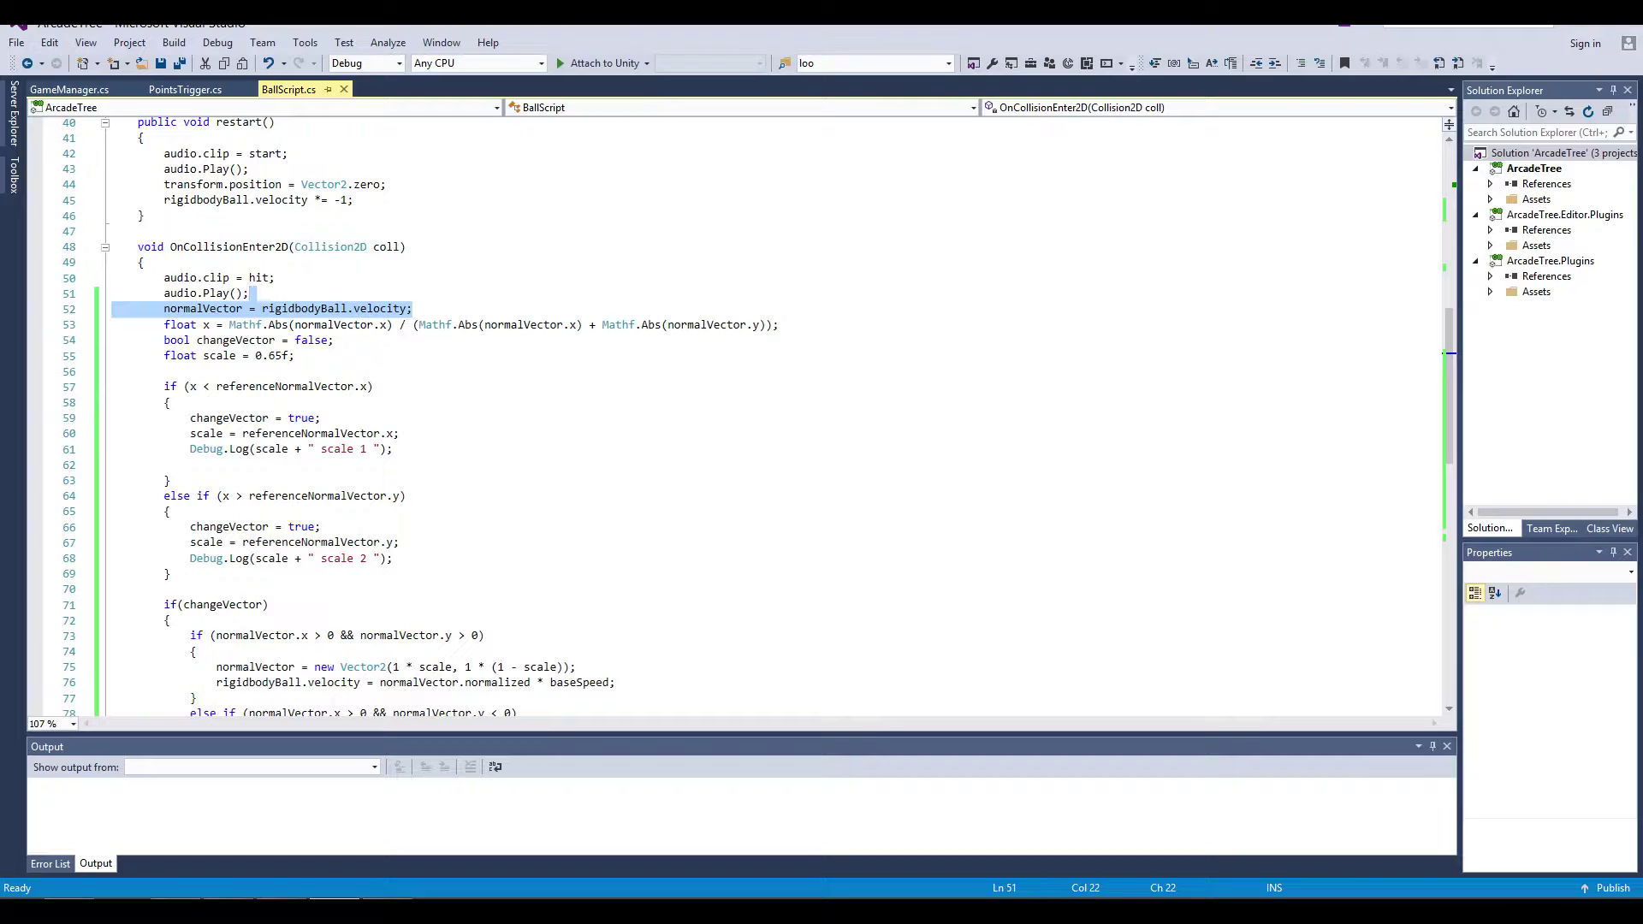
Step: Select normalVector on line 52 so every use of it is highlighted
{"action": "left_click", "coordinate": [413, 309]}
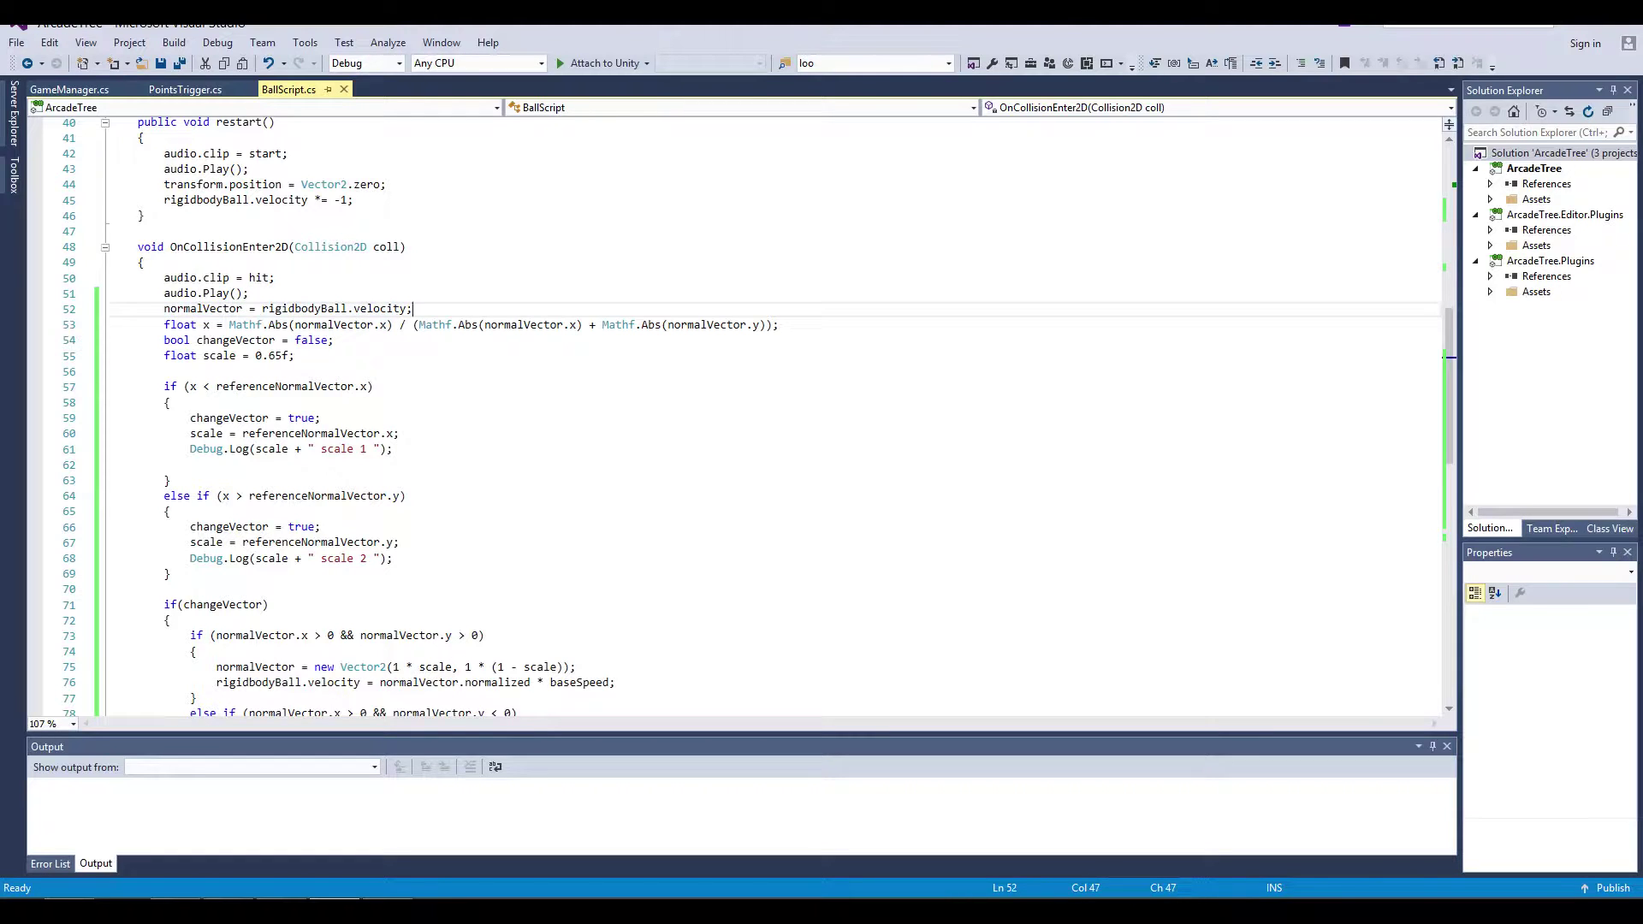
{"action": "triple_click", "coordinate": [413, 308]}
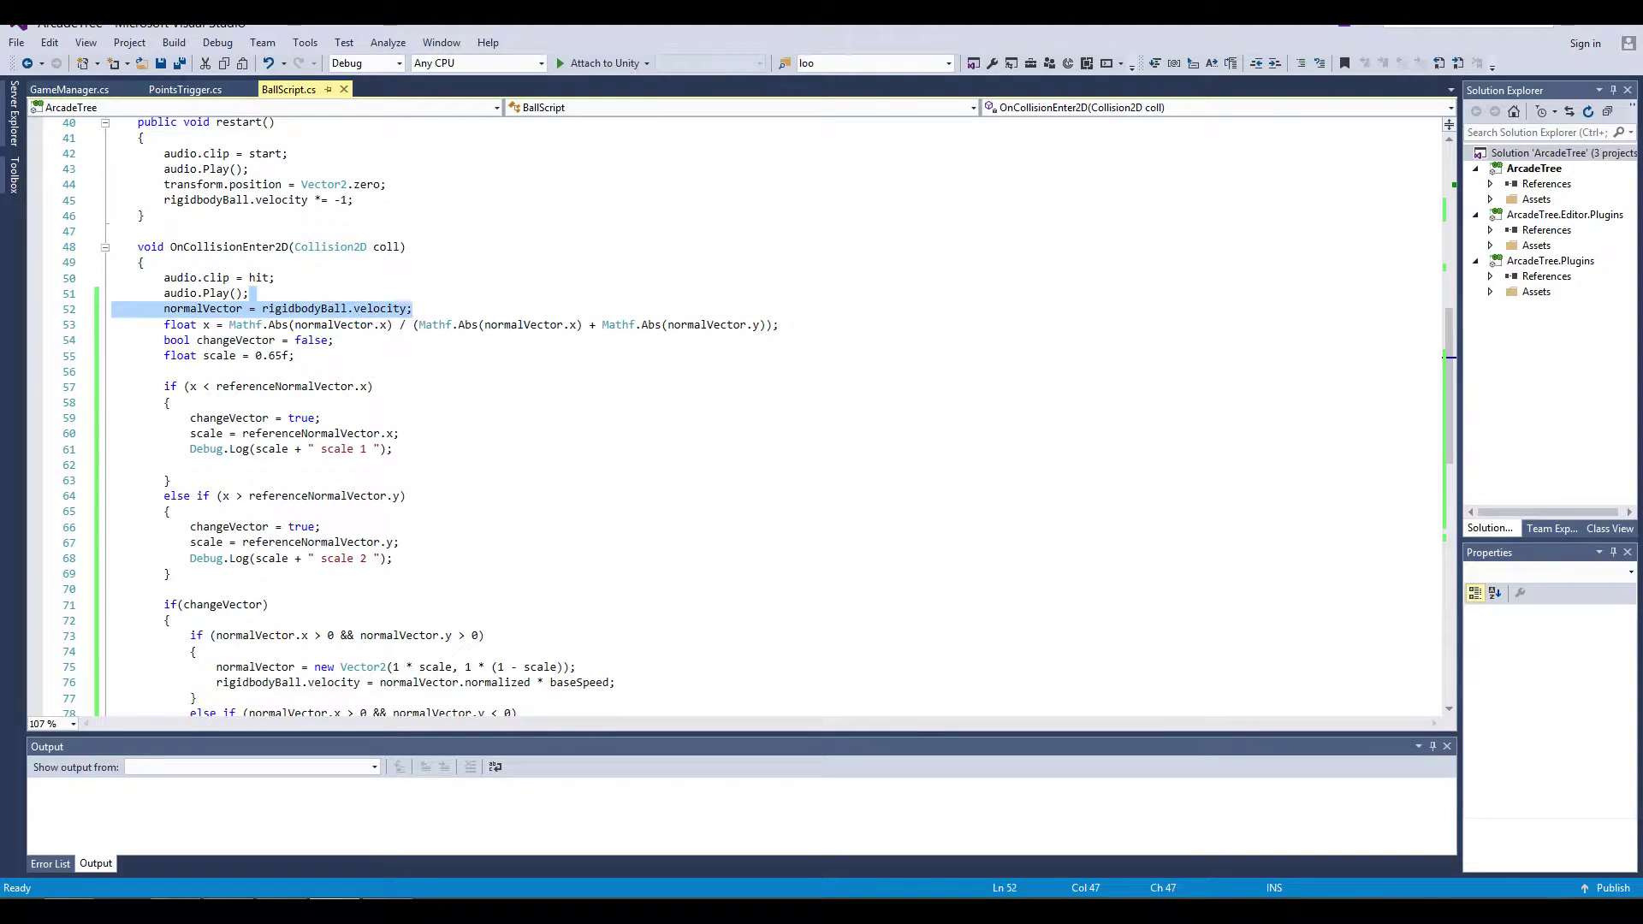
{"action": "left_click", "coordinate": [413, 308]}
{"action": "left_click", "coordinate": [198, 308]}
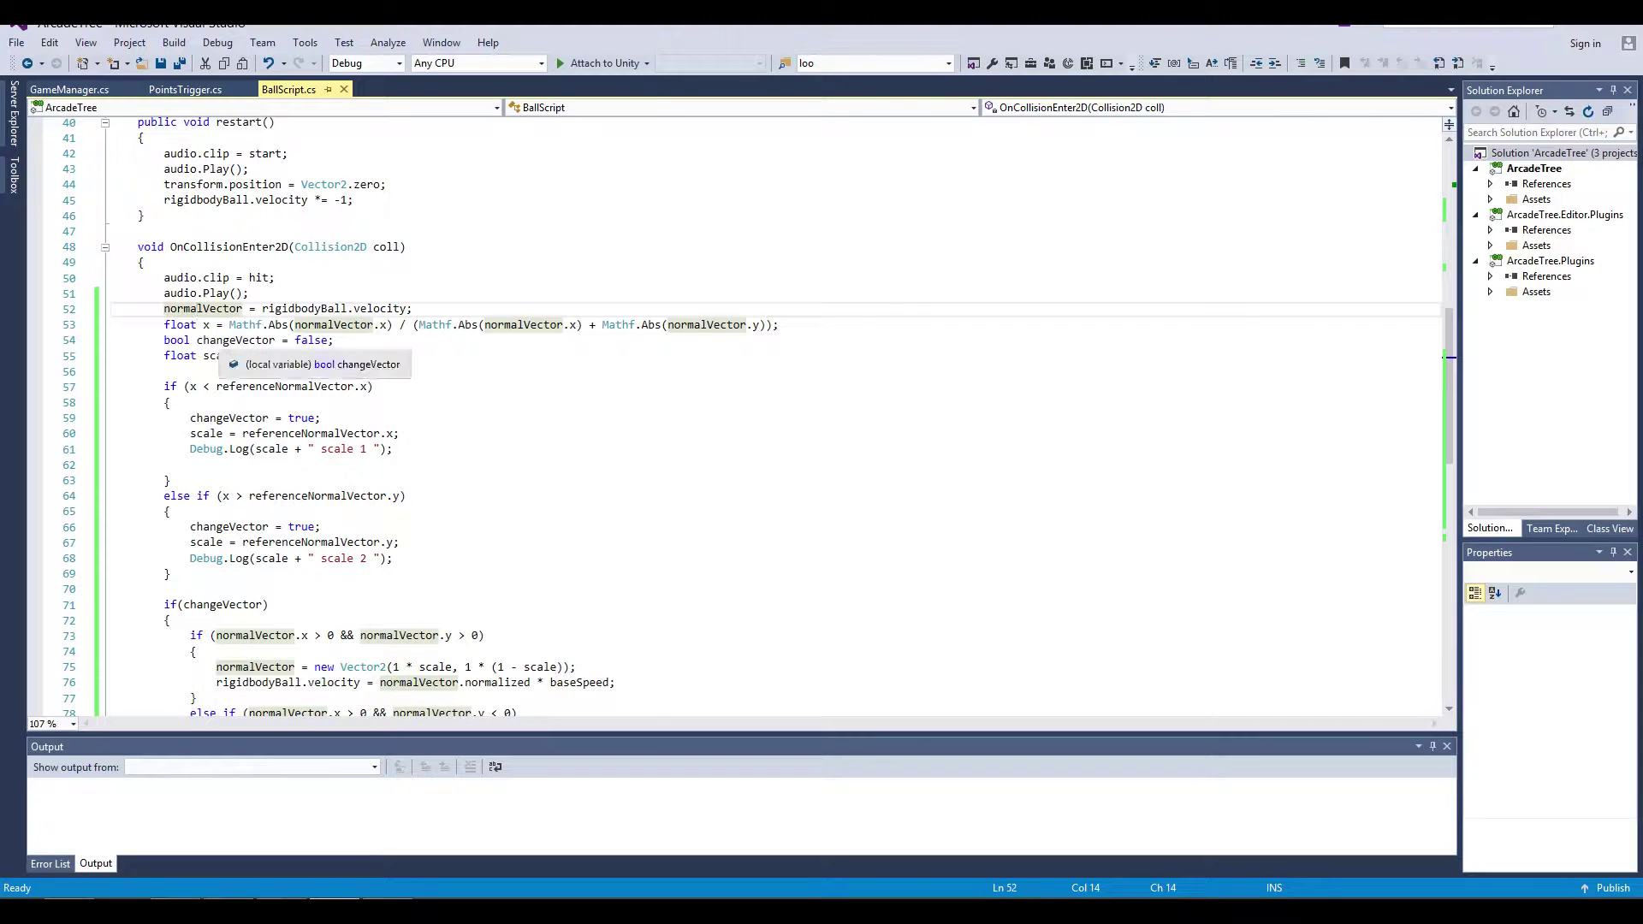
{"action": "double_click", "coordinate": [198, 310]}
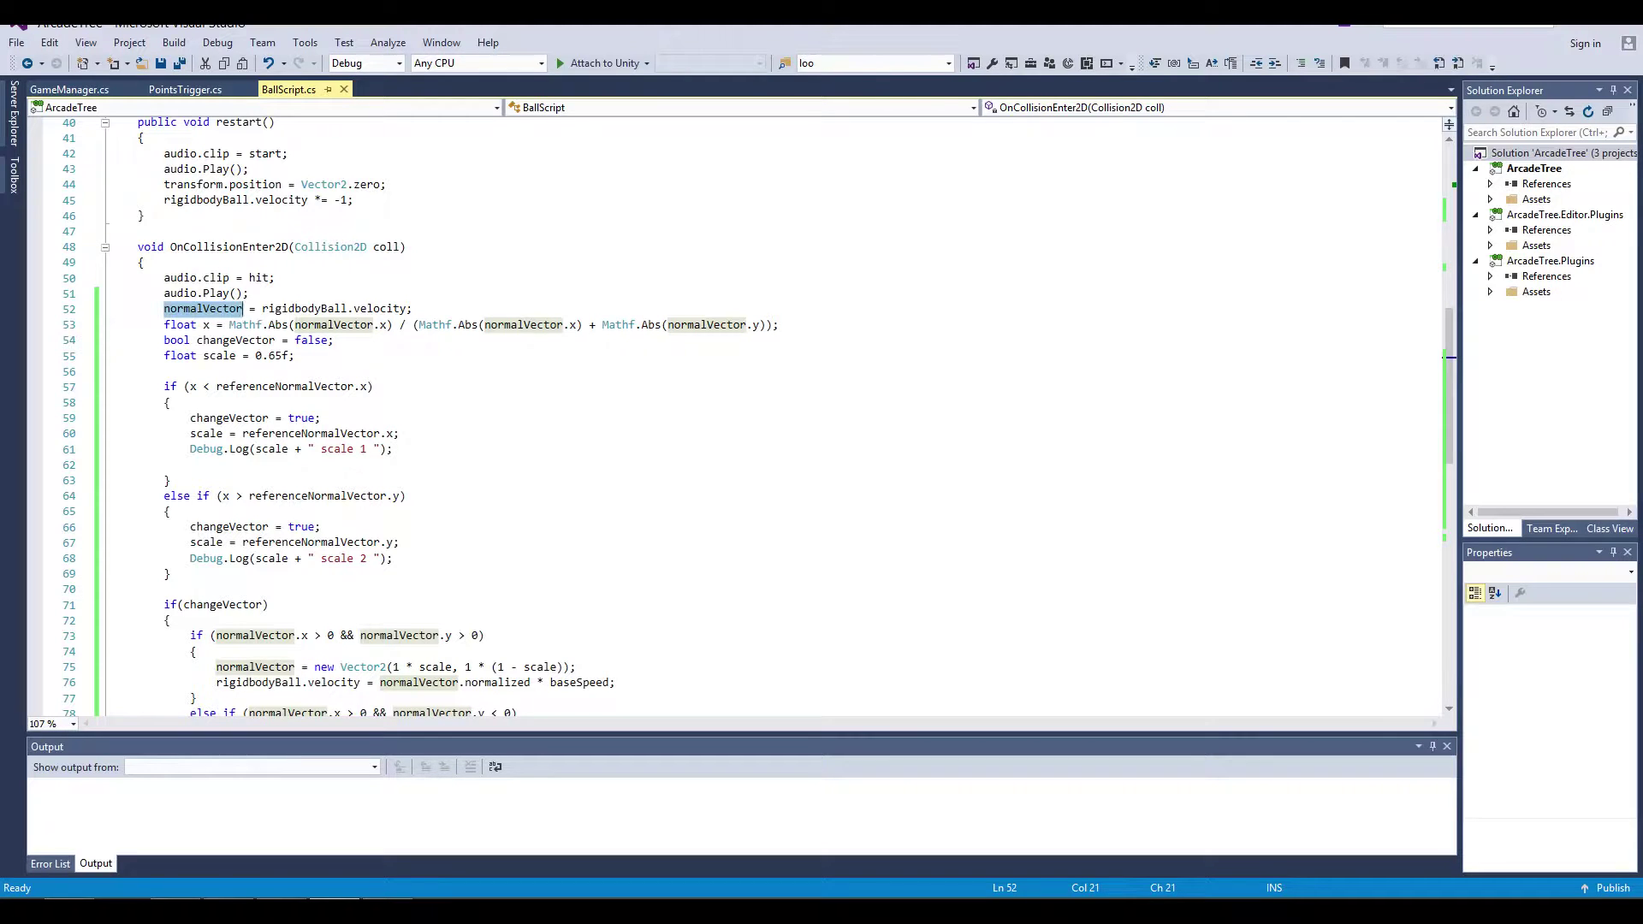
Step: Check the normalVector declaration, then select rigidbodyBall.velocity and the Mathf.Abs(normalVector.x) term
{"action": "scroll", "coordinate": [757, 417], "scroll_direction": "up", "scroll_amount": 11}
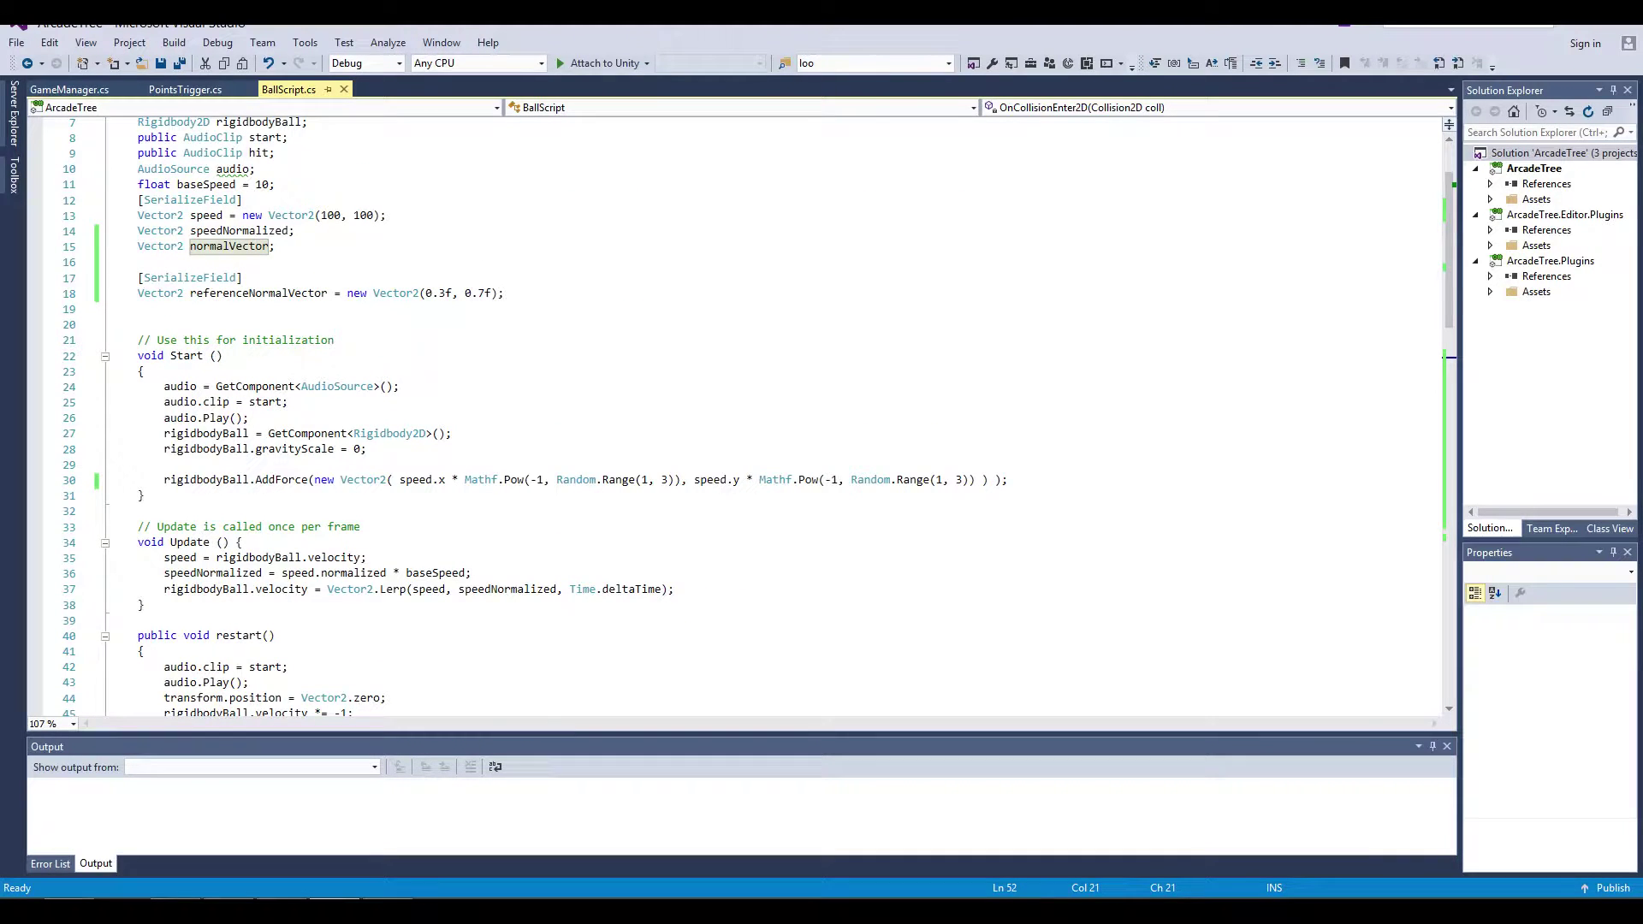
{"action": "scroll", "coordinate": [738, 417], "scroll_direction": "down", "scroll_amount": 3}
{"action": "scroll", "coordinate": [738, 417], "scroll_direction": "down", "scroll_amount": 3}
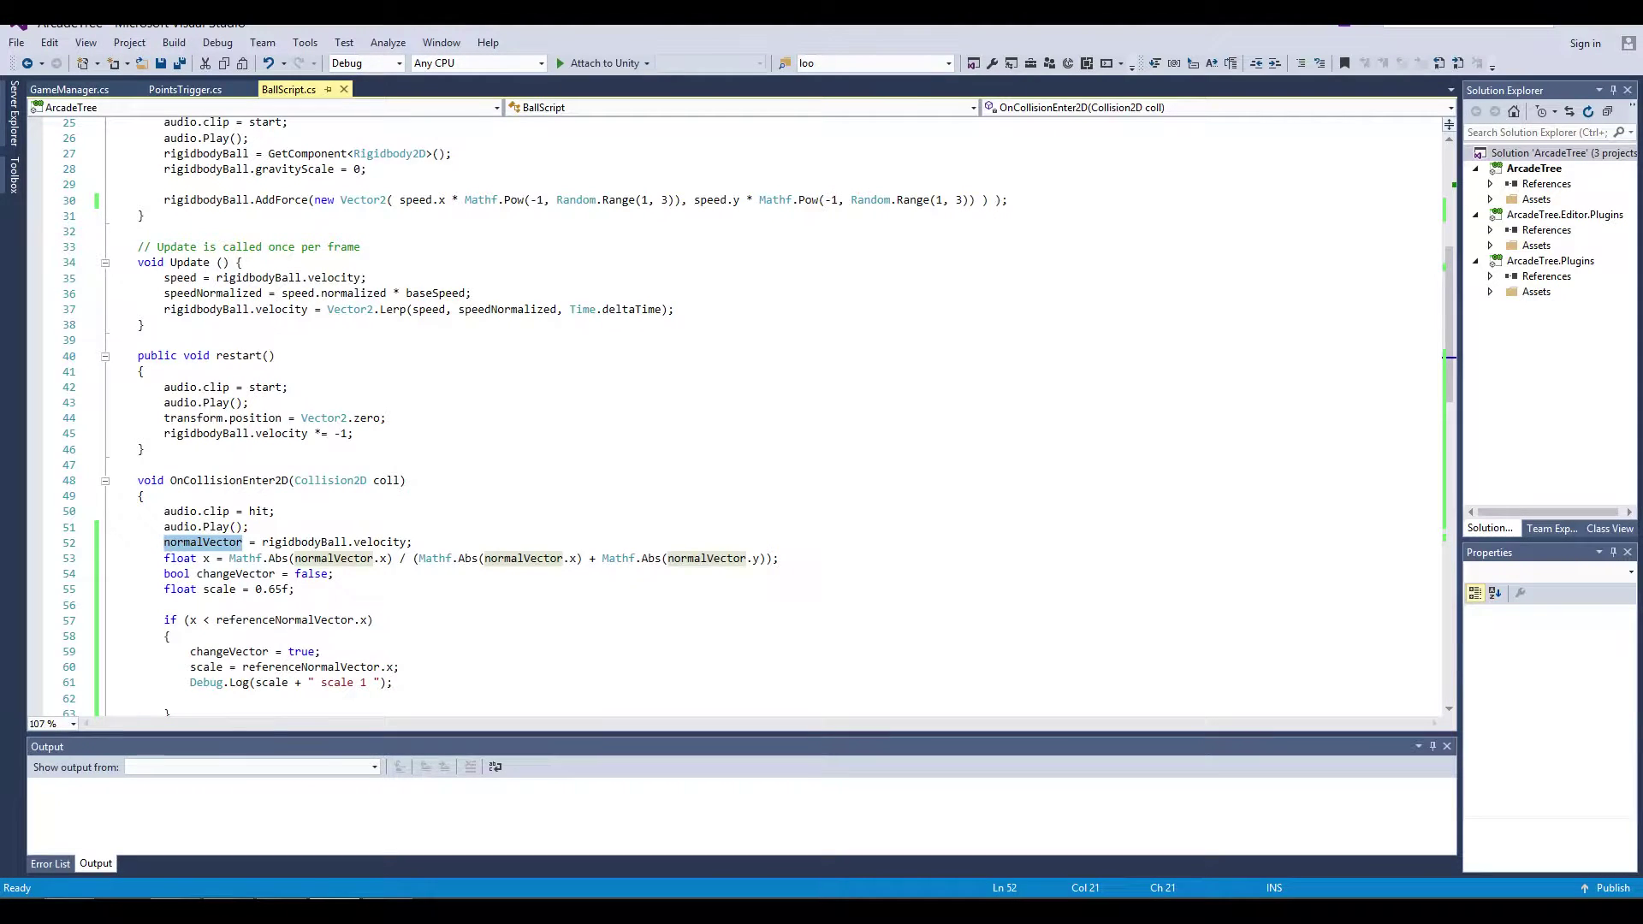
{"action": "scroll", "coordinate": [737, 417], "scroll_direction": "down", "scroll_amount": 3}
{"action": "scroll", "coordinate": [738, 416], "scroll_direction": "down", "scroll_amount": 1}
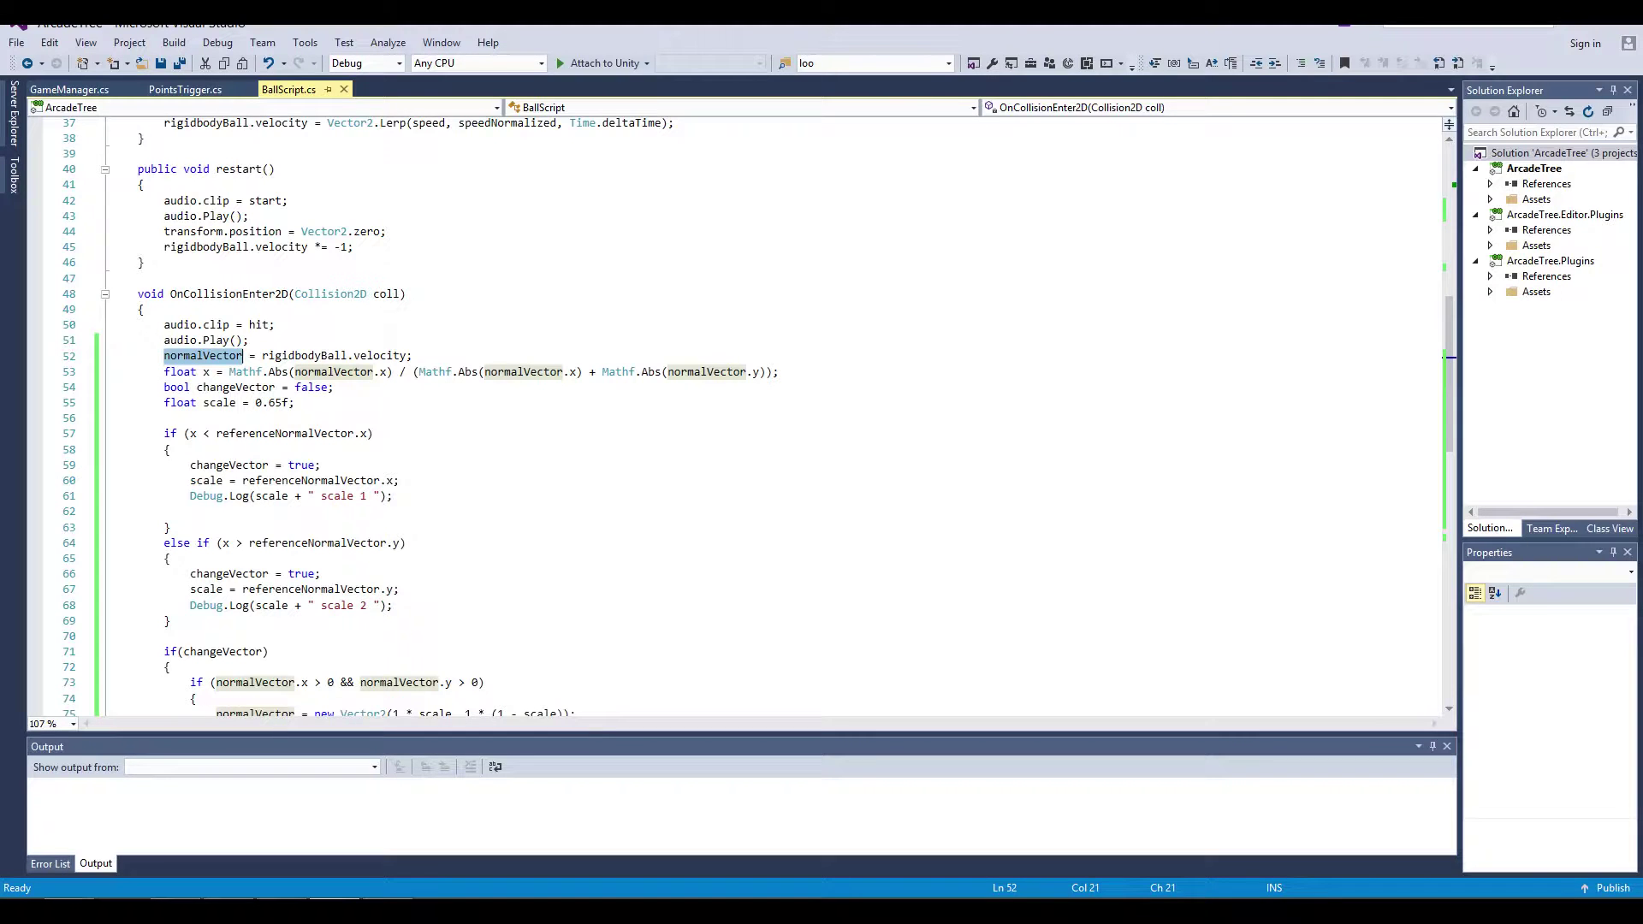
{"action": "scroll", "coordinate": [366, 389], "scroll_direction": "down", "scroll_amount": 1}
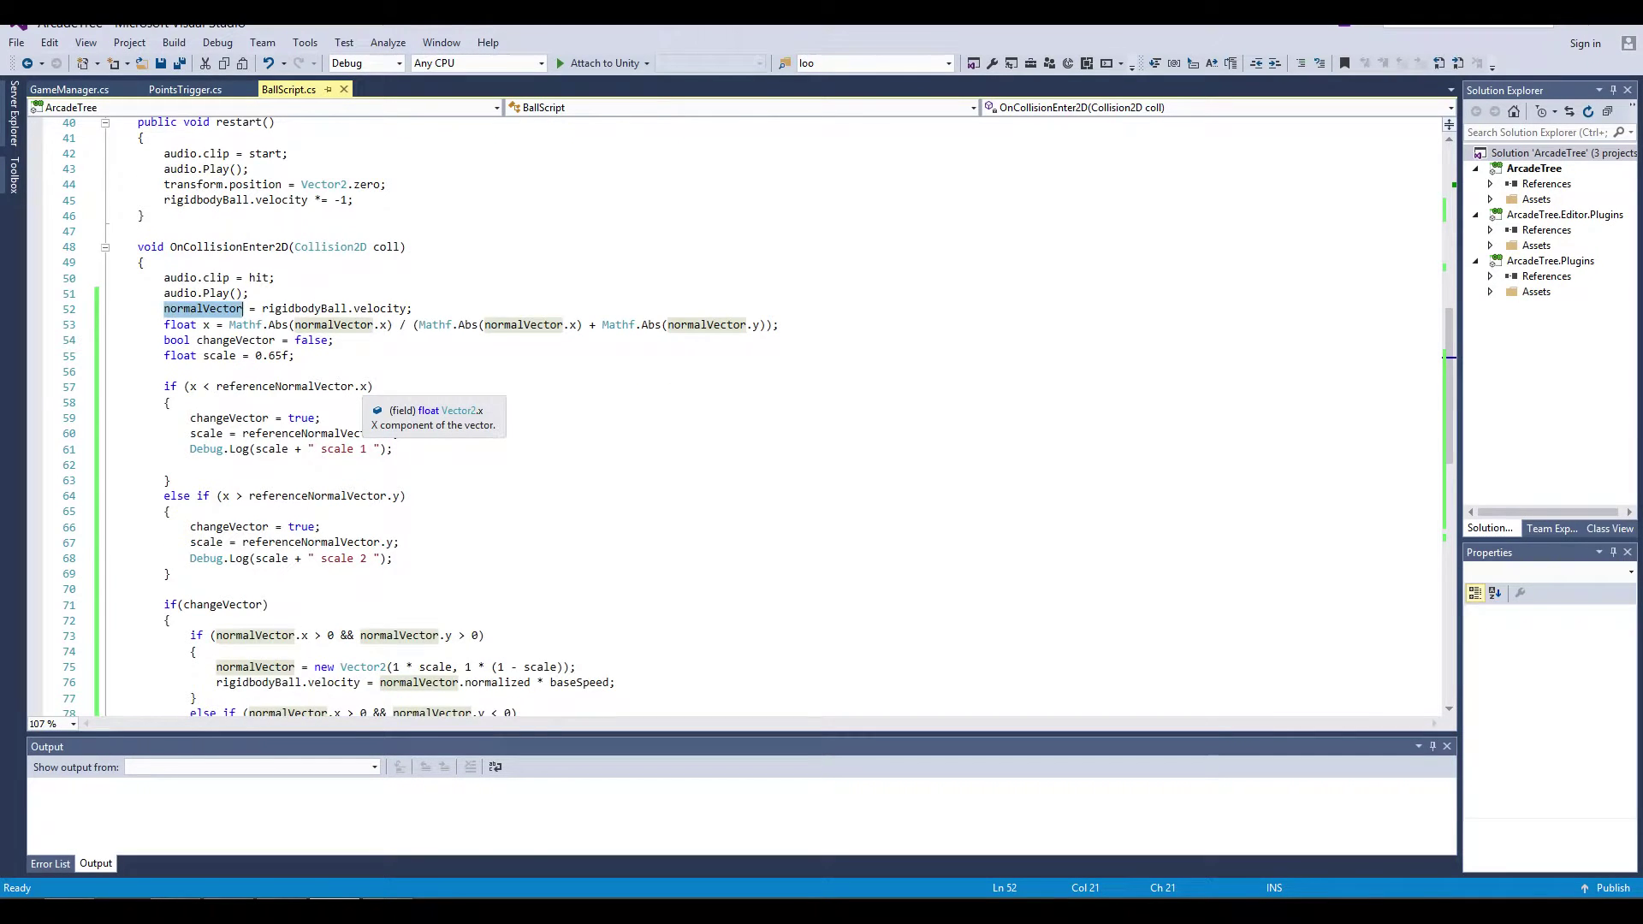
{"action": "scroll", "coordinate": [366, 390], "scroll_direction": "up", "scroll_amount": 1}
{"action": "scroll", "coordinate": [366, 390], "scroll_direction": "down", "scroll_amount": 2}
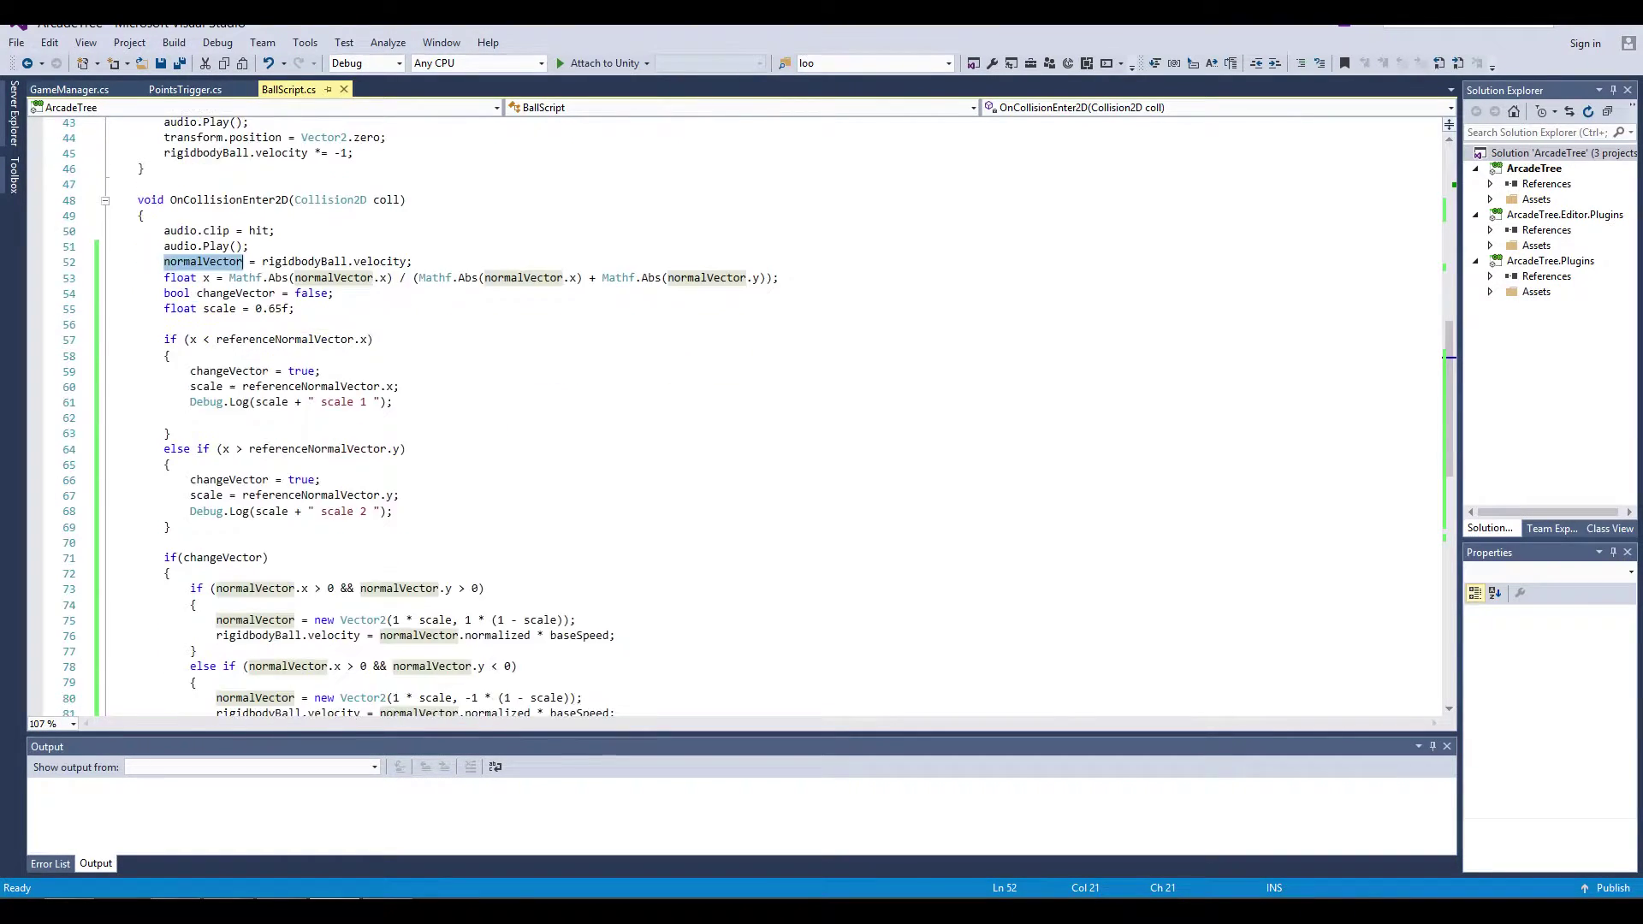
{"action": "scroll", "coordinate": [366, 389], "scroll_direction": "up", "scroll_amount": 1}
{"action": "scroll", "coordinate": [366, 390], "scroll_direction": "up", "scroll_amount": 2}
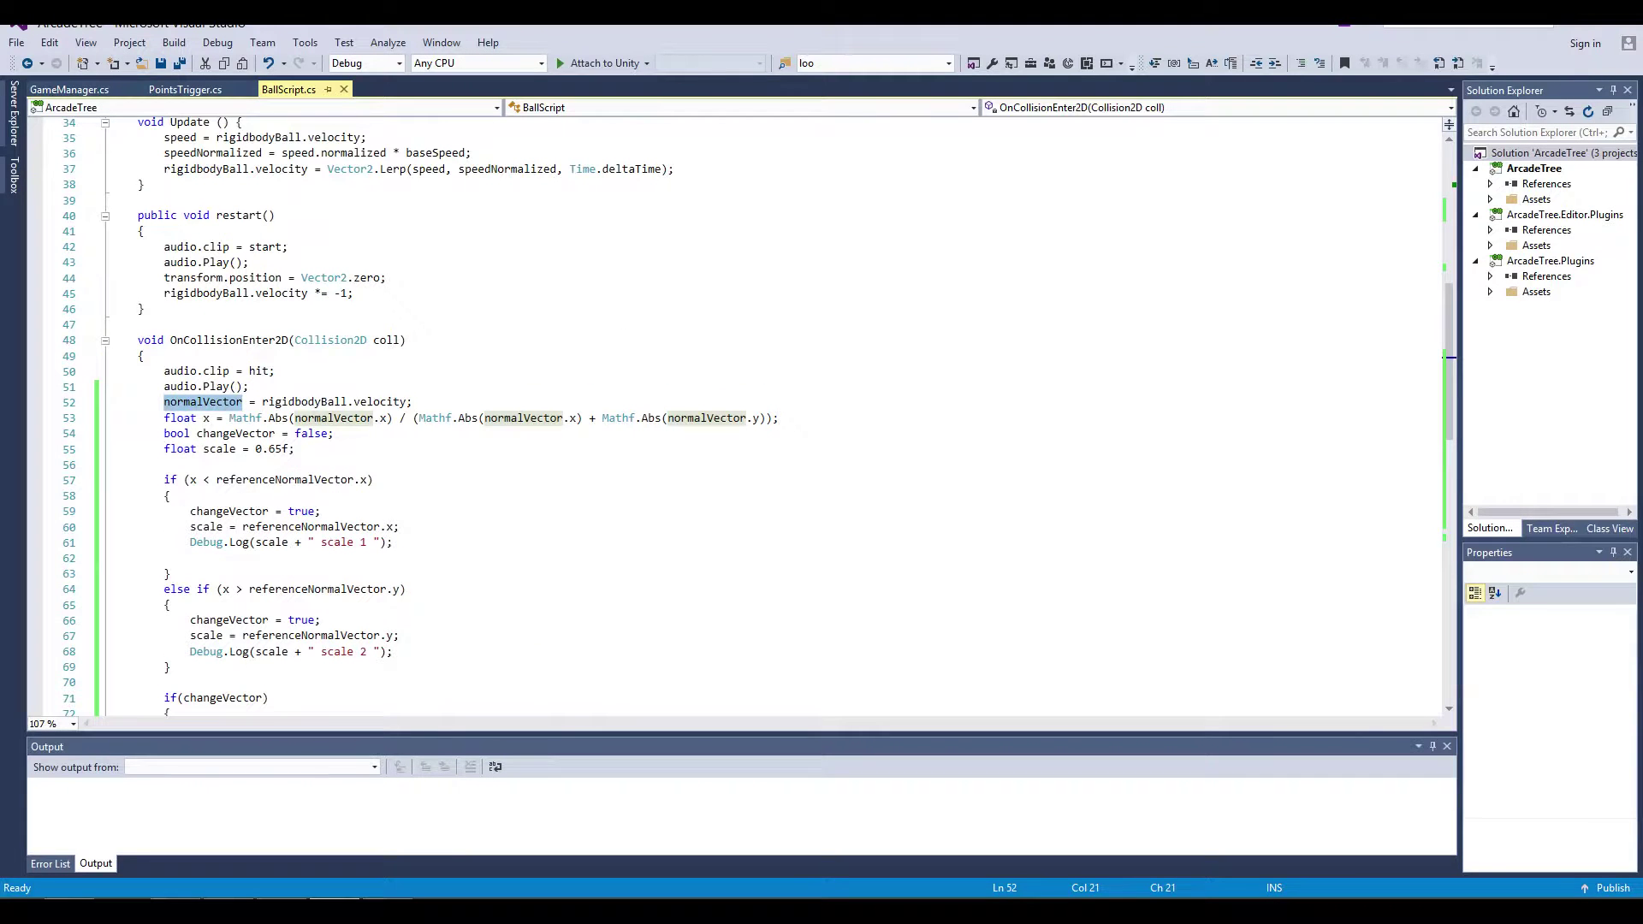
{"action": "left_click_drag", "start_coordinate": [411, 401], "coordinate": [262, 401]}
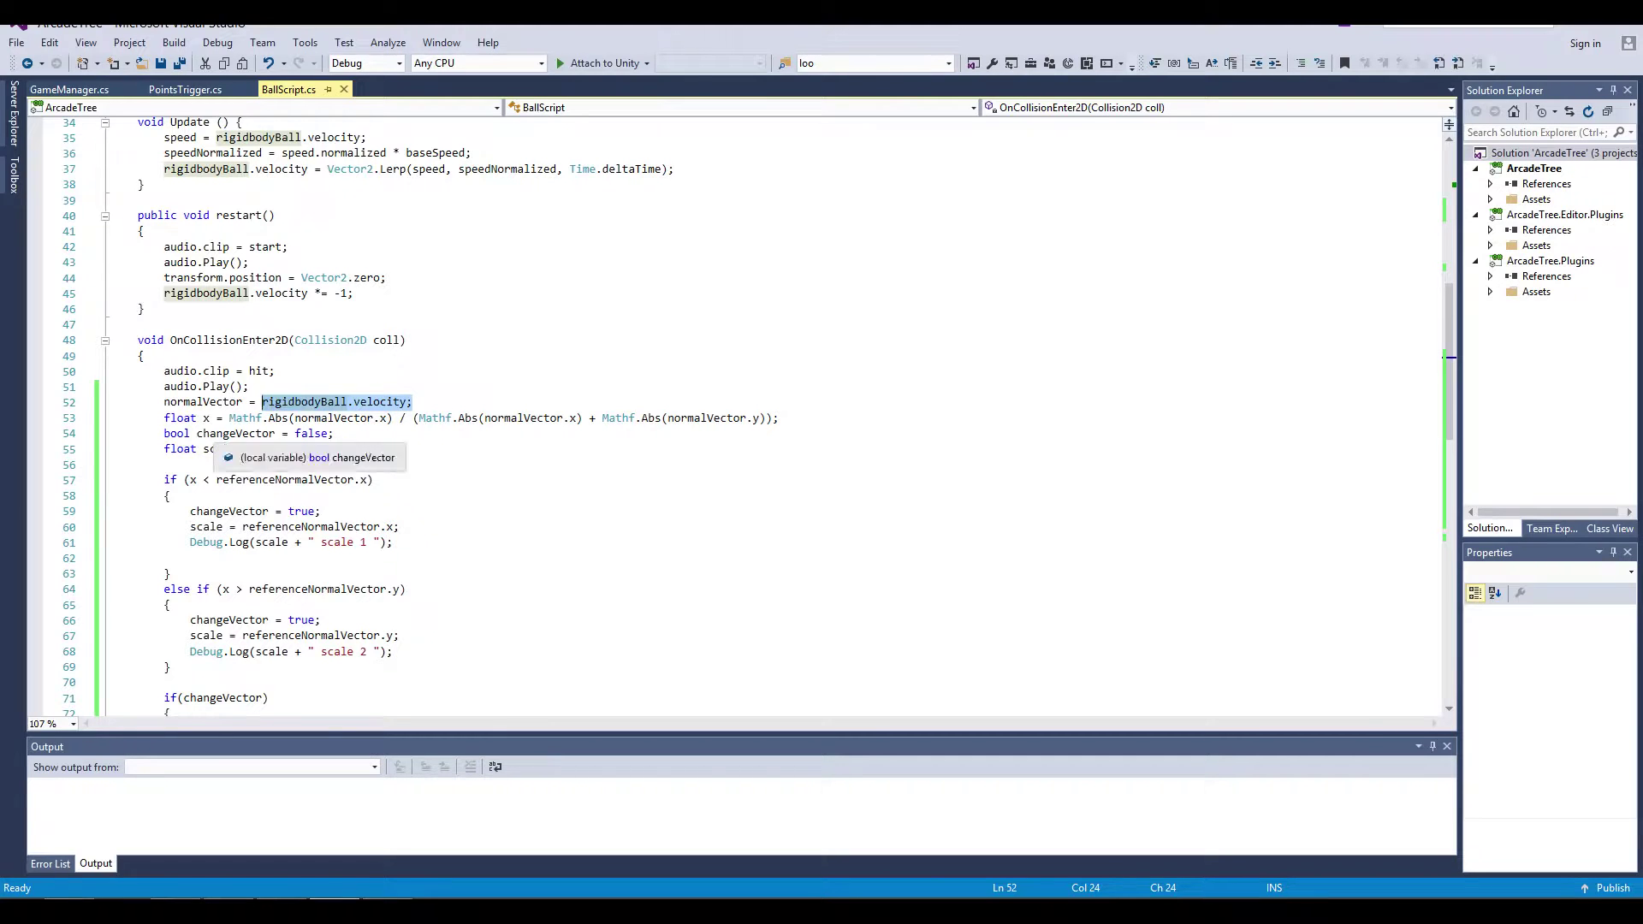
{"action": "left_click_drag", "start_coordinate": [229, 418], "coordinate": [393, 418]}
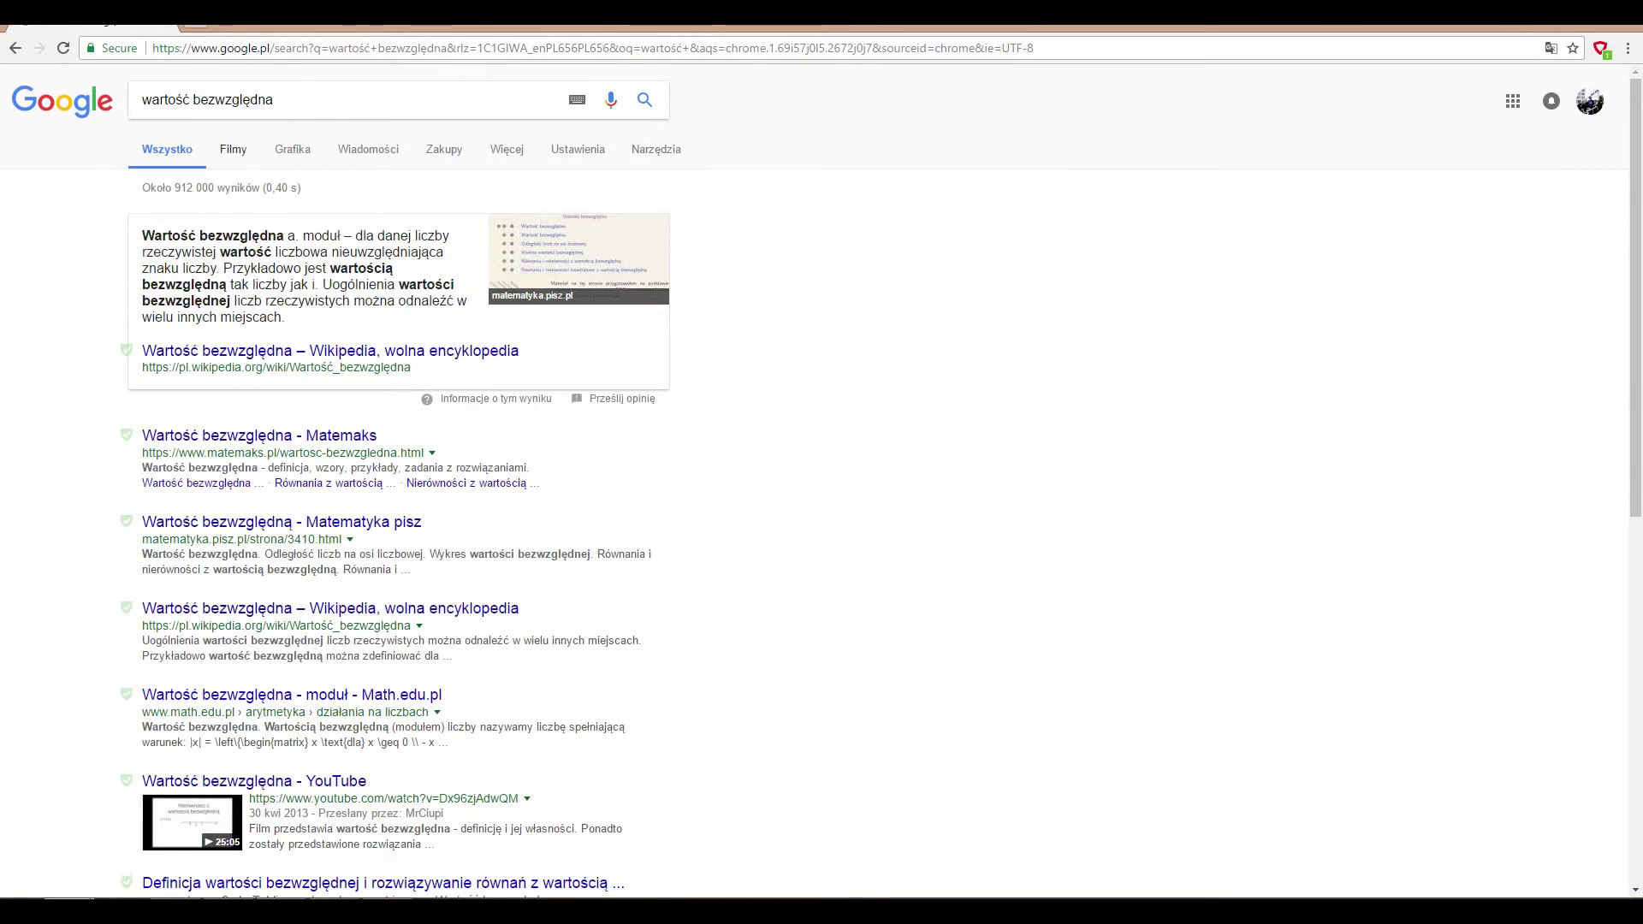
Step: View an enlarged absolute-value graph in Google Images, then close Chrome
{"action": "left_click", "coordinate": [293, 149]}
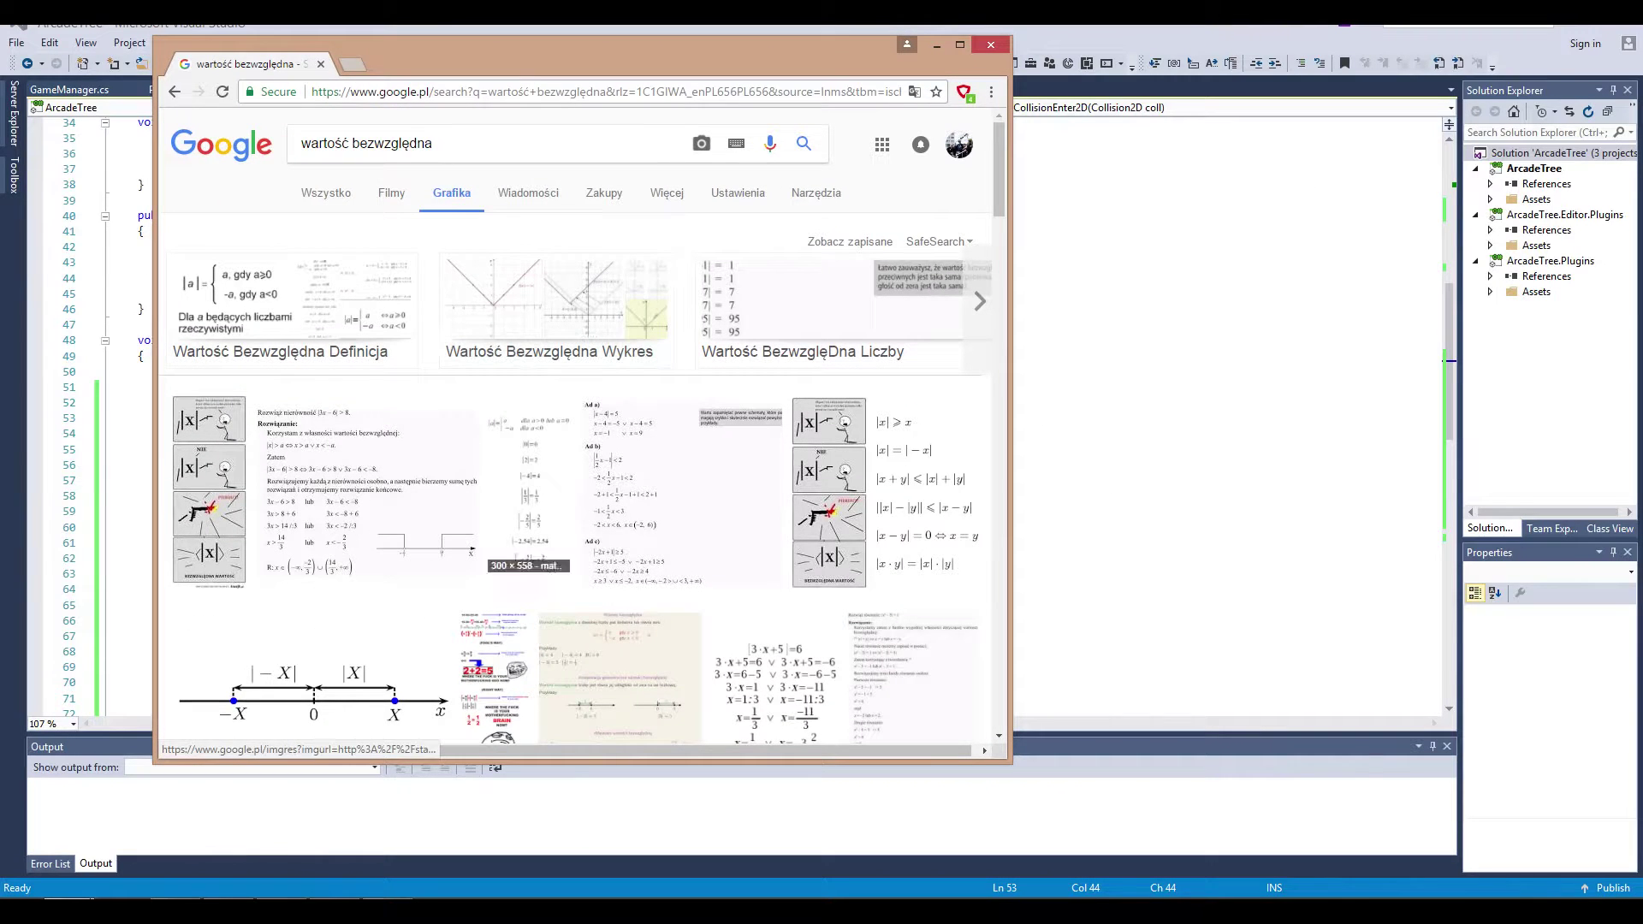
{"action": "left_click", "coordinate": [556, 308]}
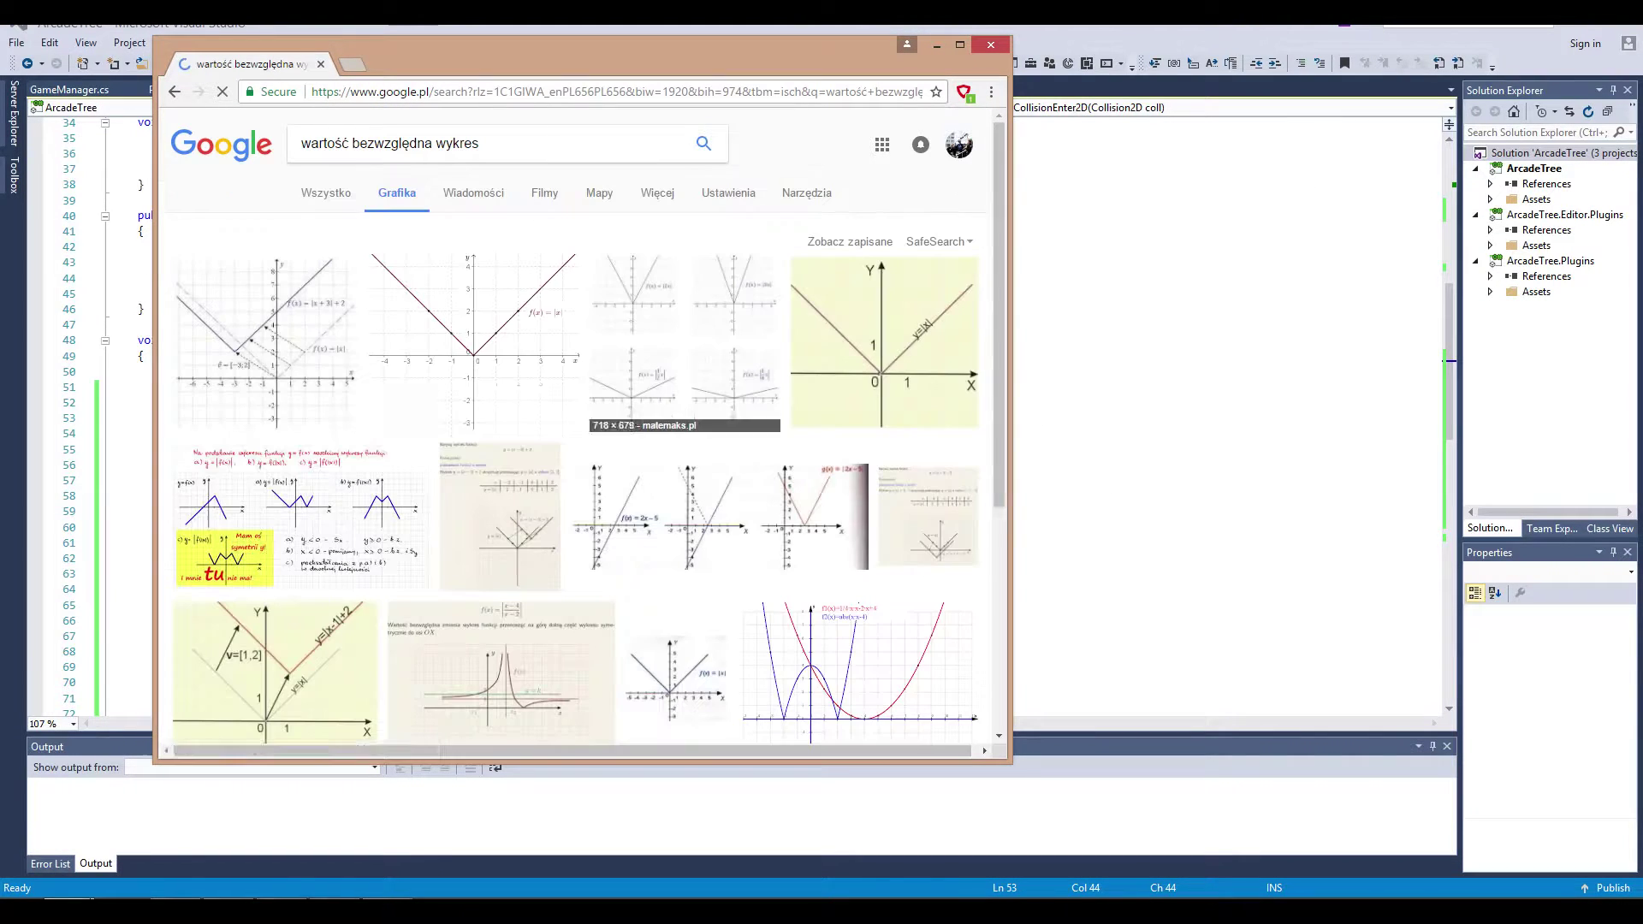
{"action": "left_click", "coordinate": [473, 325]}
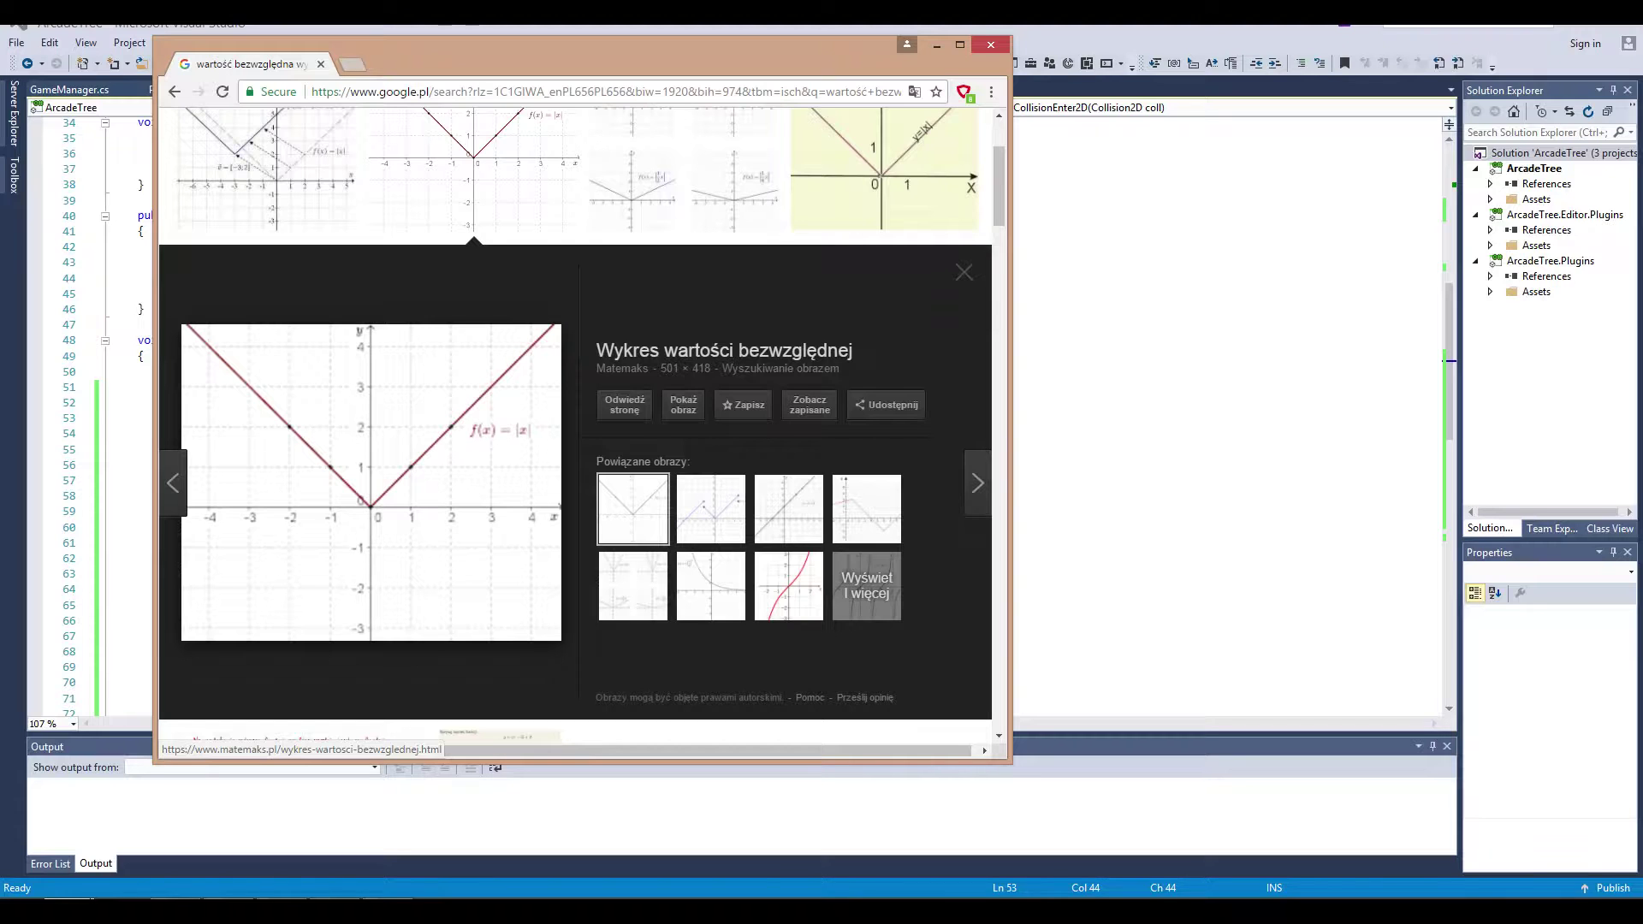
{"action": "left_click", "coordinate": [992, 44]}
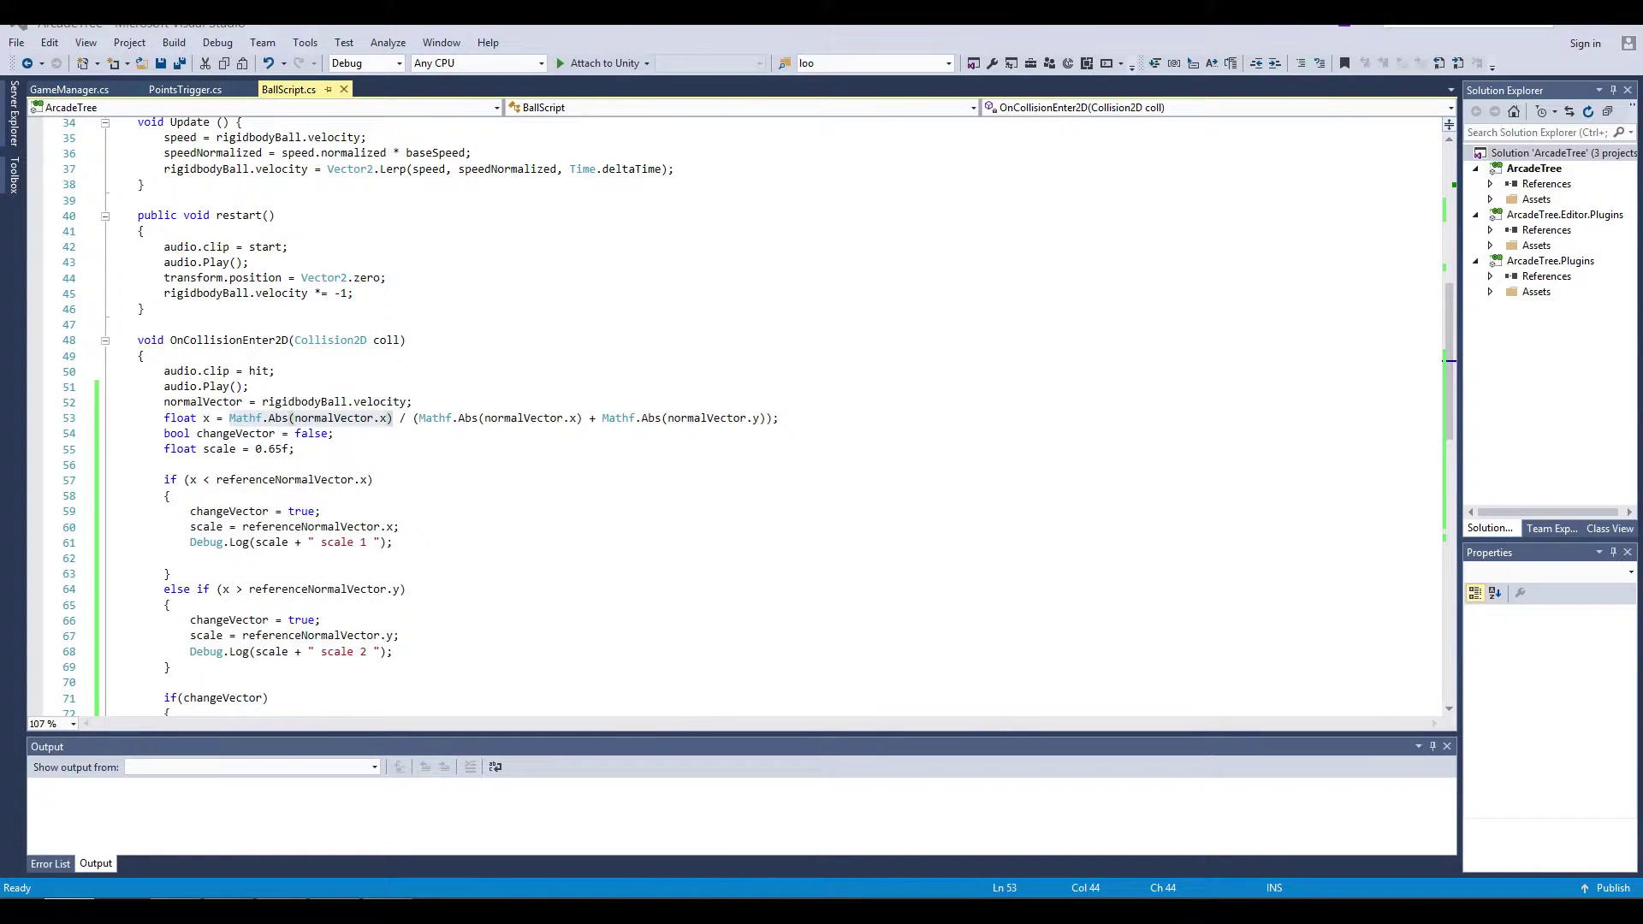
{"action": "key", "text": "shift+Right"}
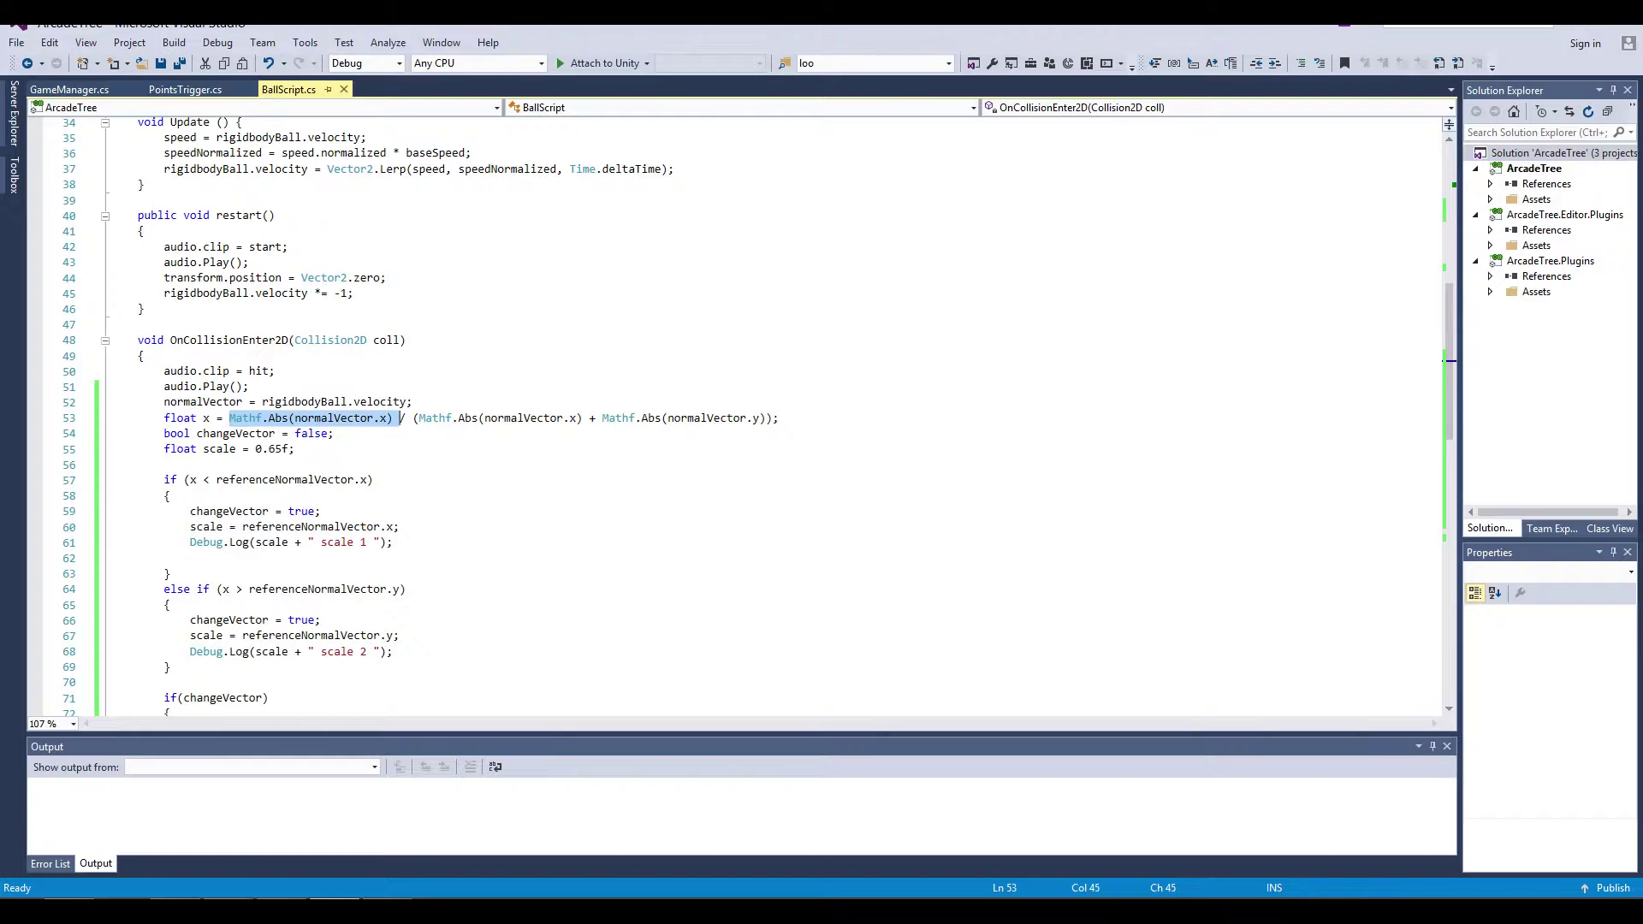
{"action": "left_click", "coordinate": [392, 417]}
{"action": "left_click_drag", "start_coordinate": [392, 418], "coordinate": [249, 418]}
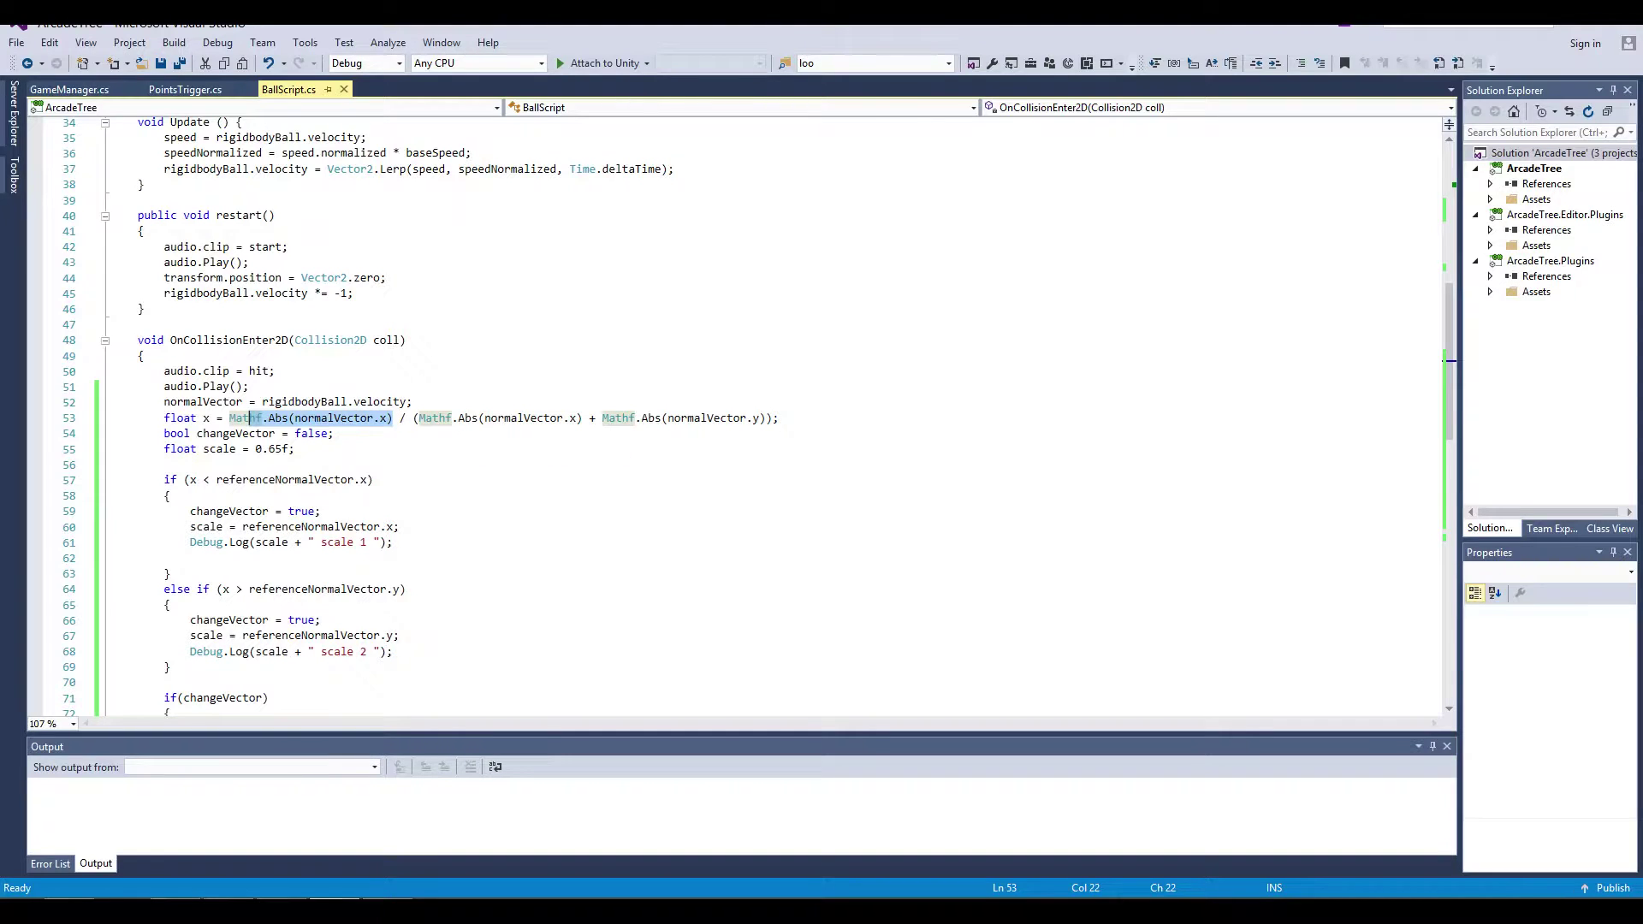
{"action": "left_click_drag", "start_coordinate": [414, 418], "coordinate": [583, 417]}
{"action": "left_click_drag", "start_coordinate": [722, 418], "coordinate": [775, 418]}
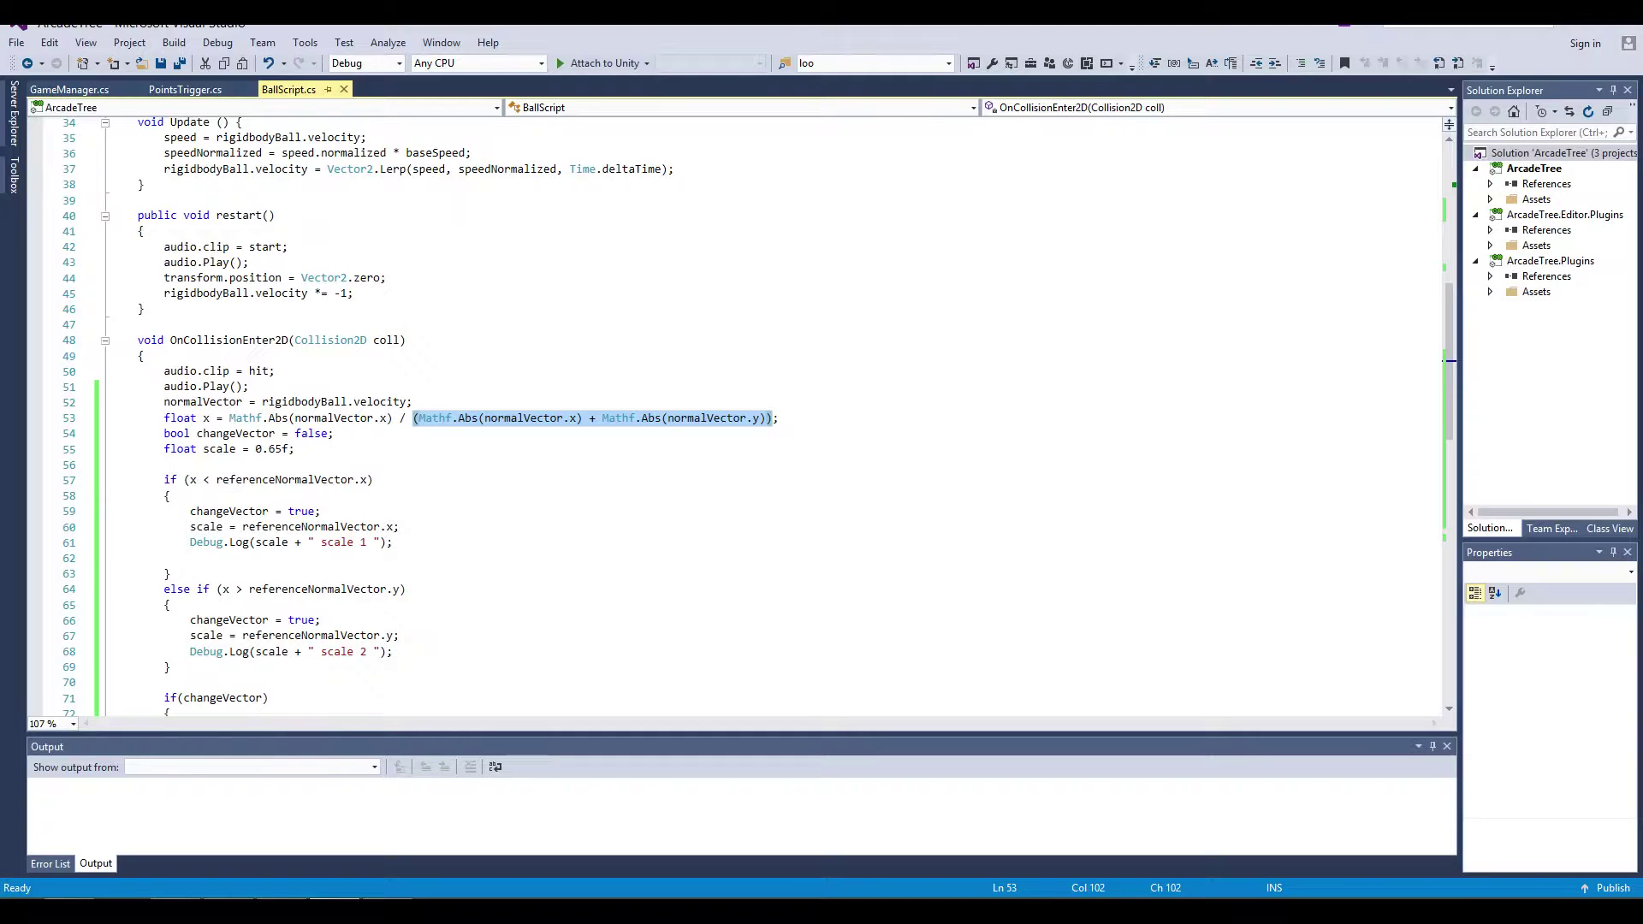
{"action": "key", "text": "alt+Tab"}
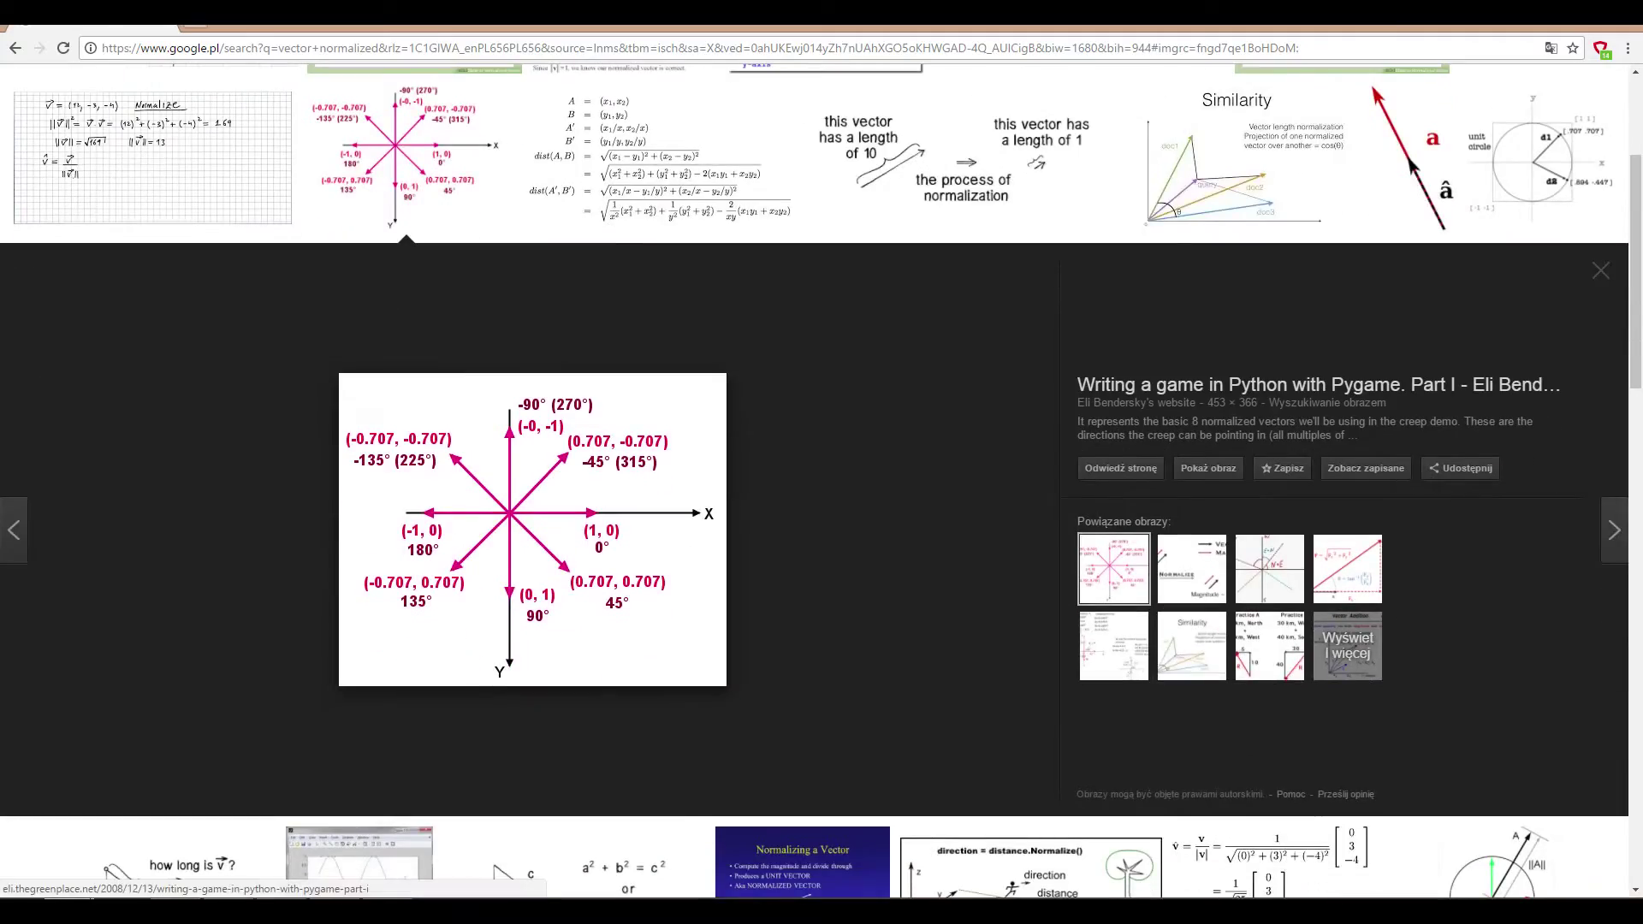
Step: Shrink the browser window and switch back to the BallScript code
{"action": "key", "text": "super+Down"}
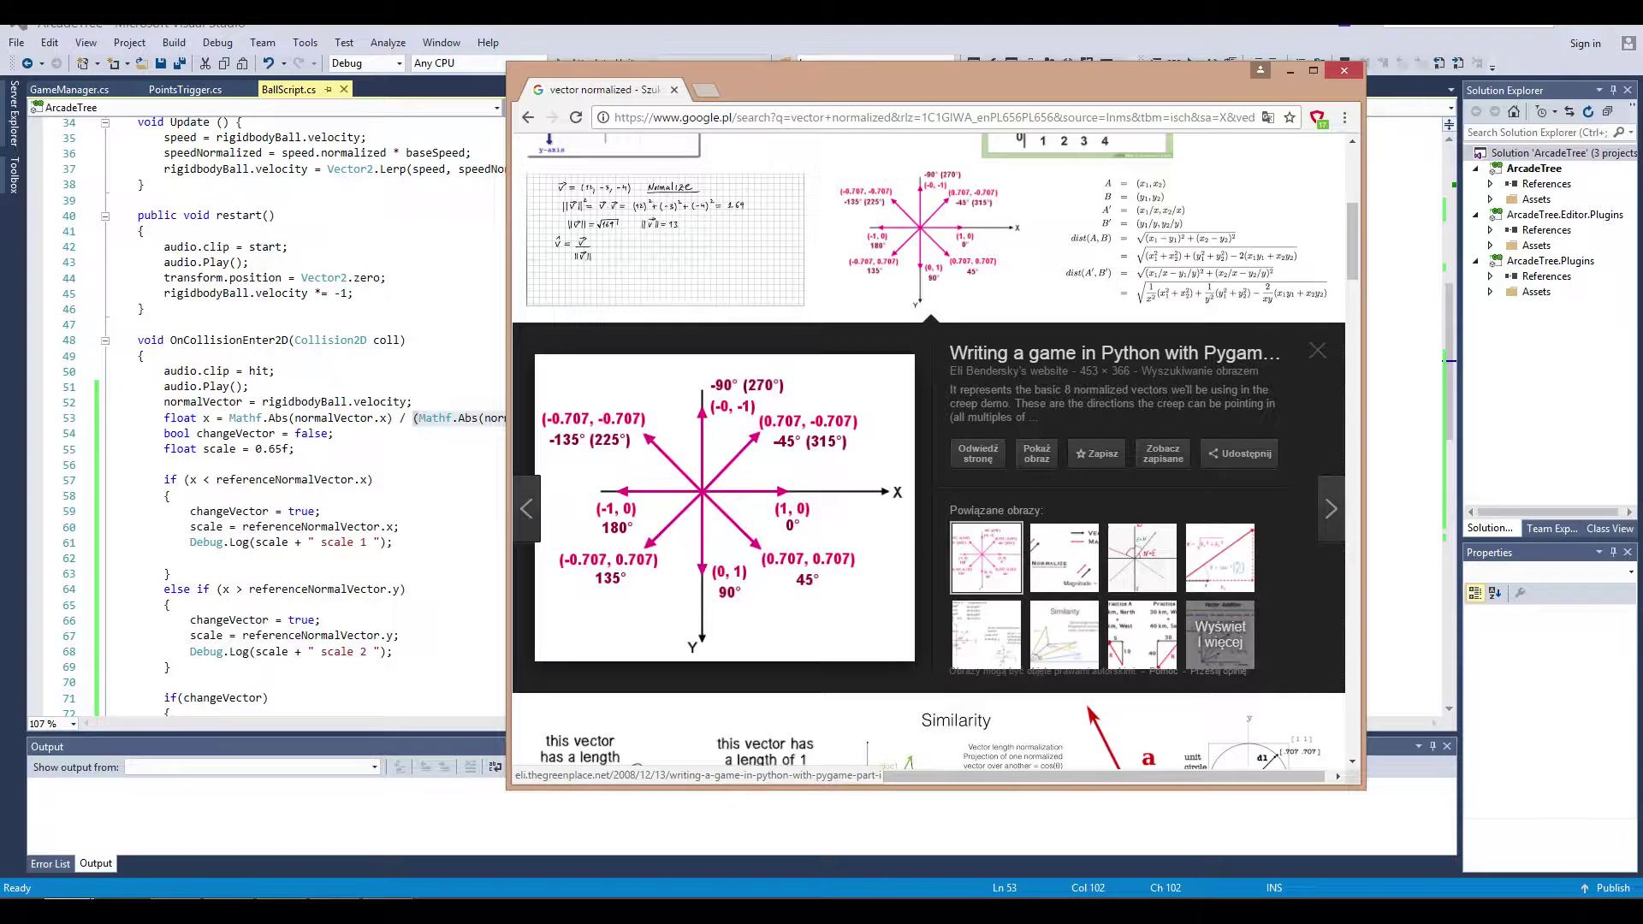
{"action": "key", "text": "alt+Tab"}
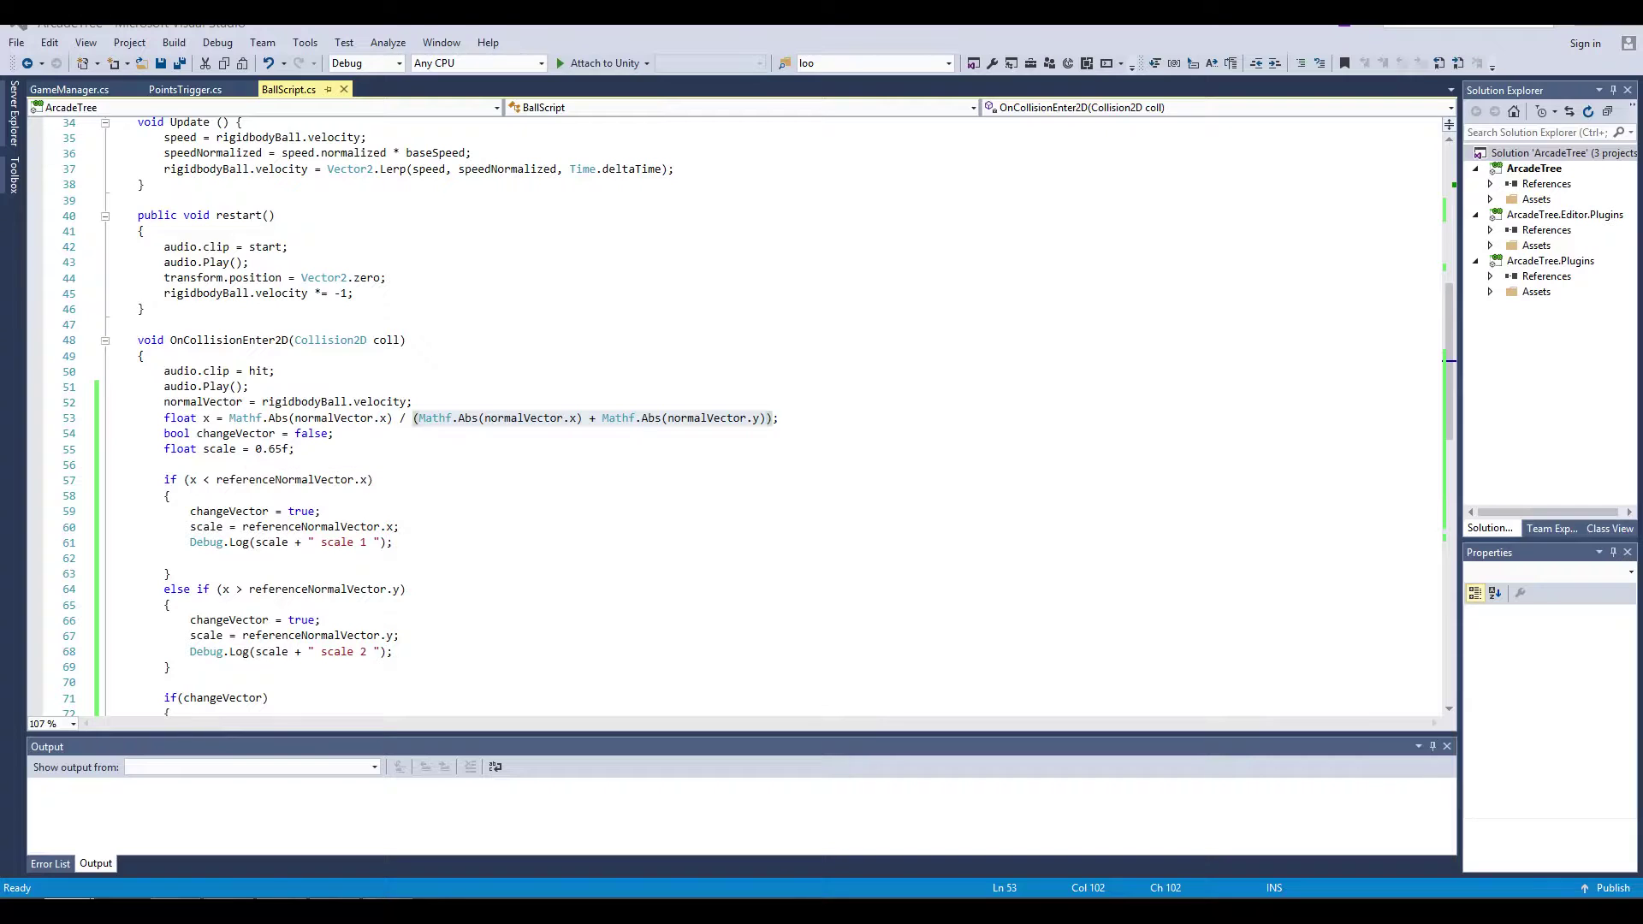
Step: Relate line 57's x < referenceNormalVector.x check to its 0.3f, 0.7f defaults, then reshow the vector diagram
{"action": "key", "text": "alt+Tab"}
{"action": "left_click_drag", "start_coordinate": [164, 479], "coordinate": [373, 479]}
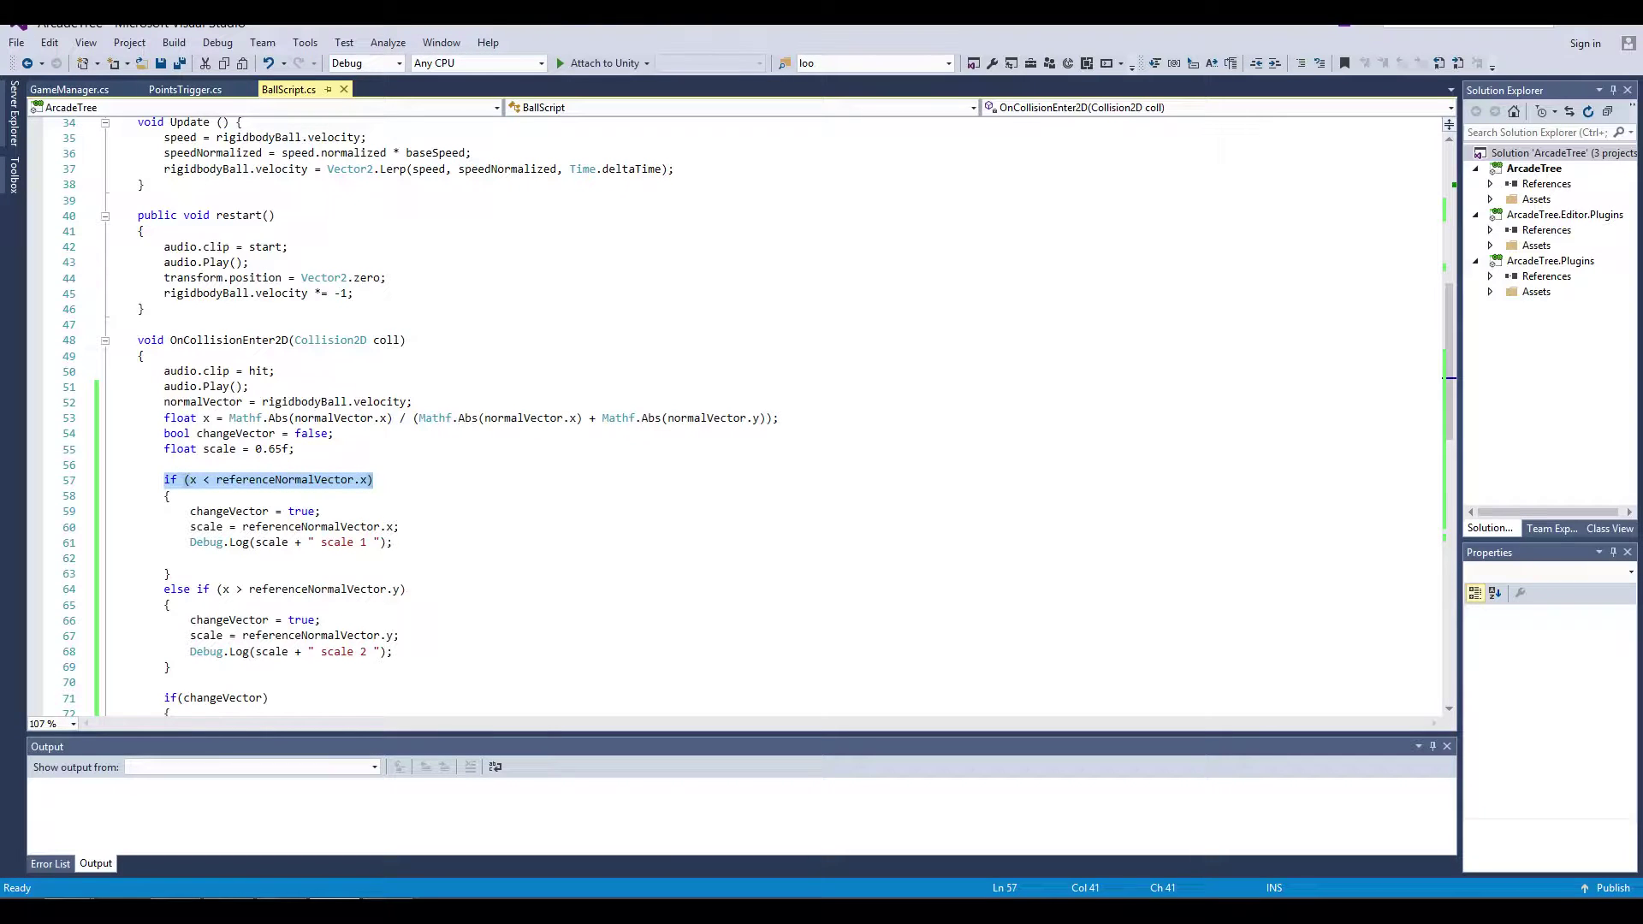
{"action": "scroll", "coordinate": [736, 420], "scroll_direction": "up", "scroll_amount": 8}
{"action": "scroll", "coordinate": [737, 419], "scroll_direction": "up", "scroll_amount": 3}
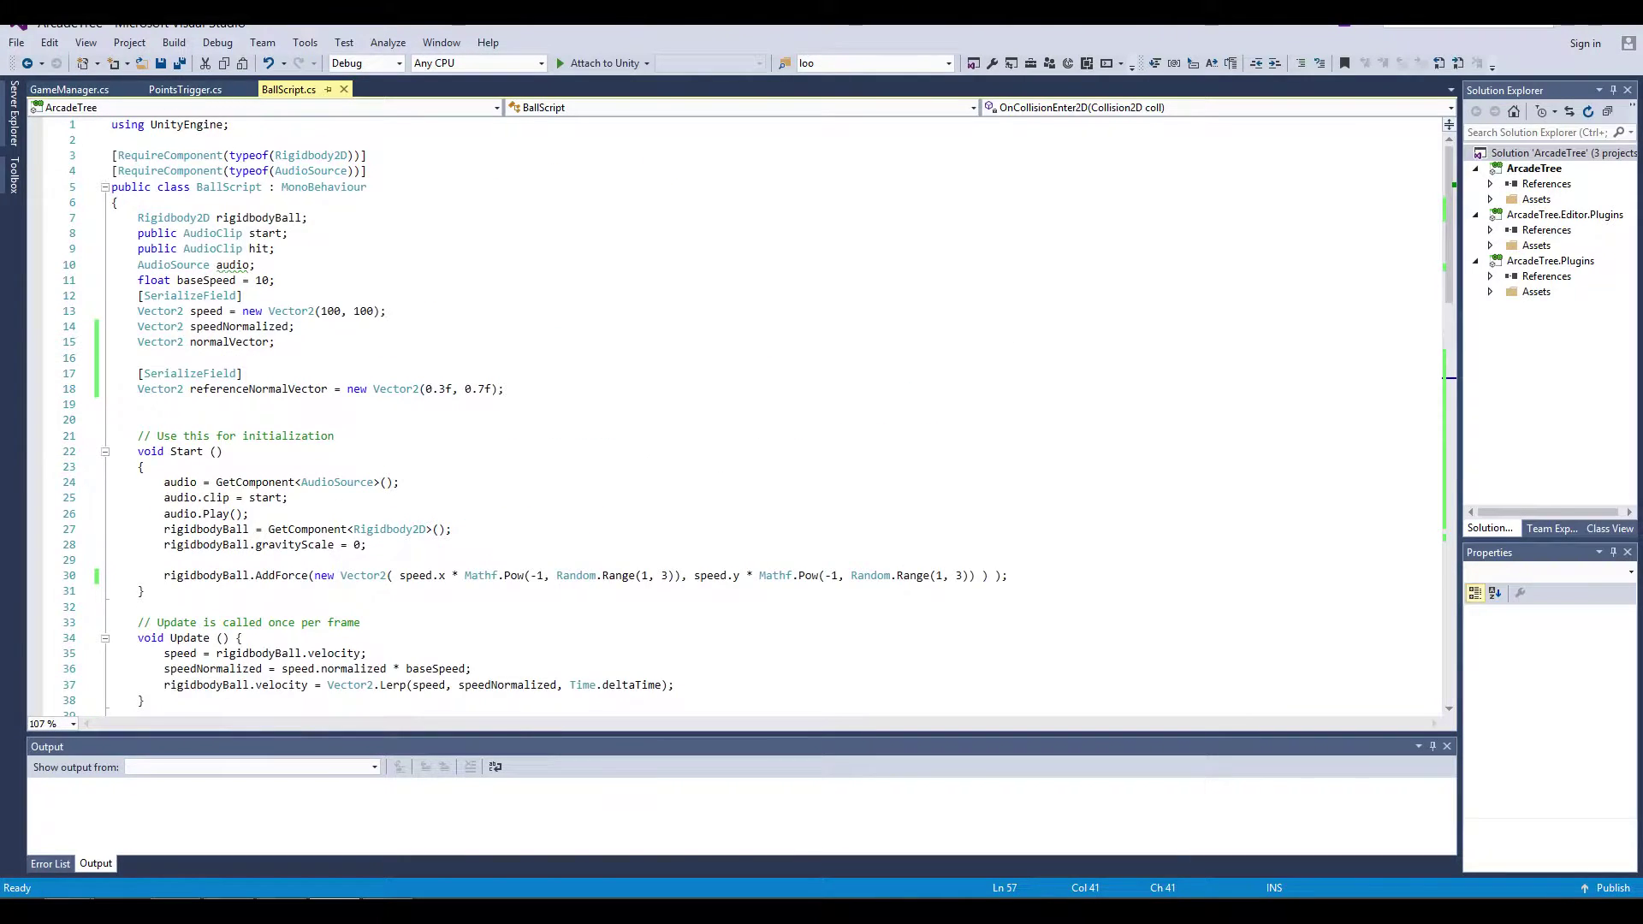
{"action": "scroll", "coordinate": [736, 420], "scroll_direction": "down", "scroll_amount": 7}
{"action": "scroll", "coordinate": [736, 420], "scroll_direction": "up", "scroll_amount": 4}
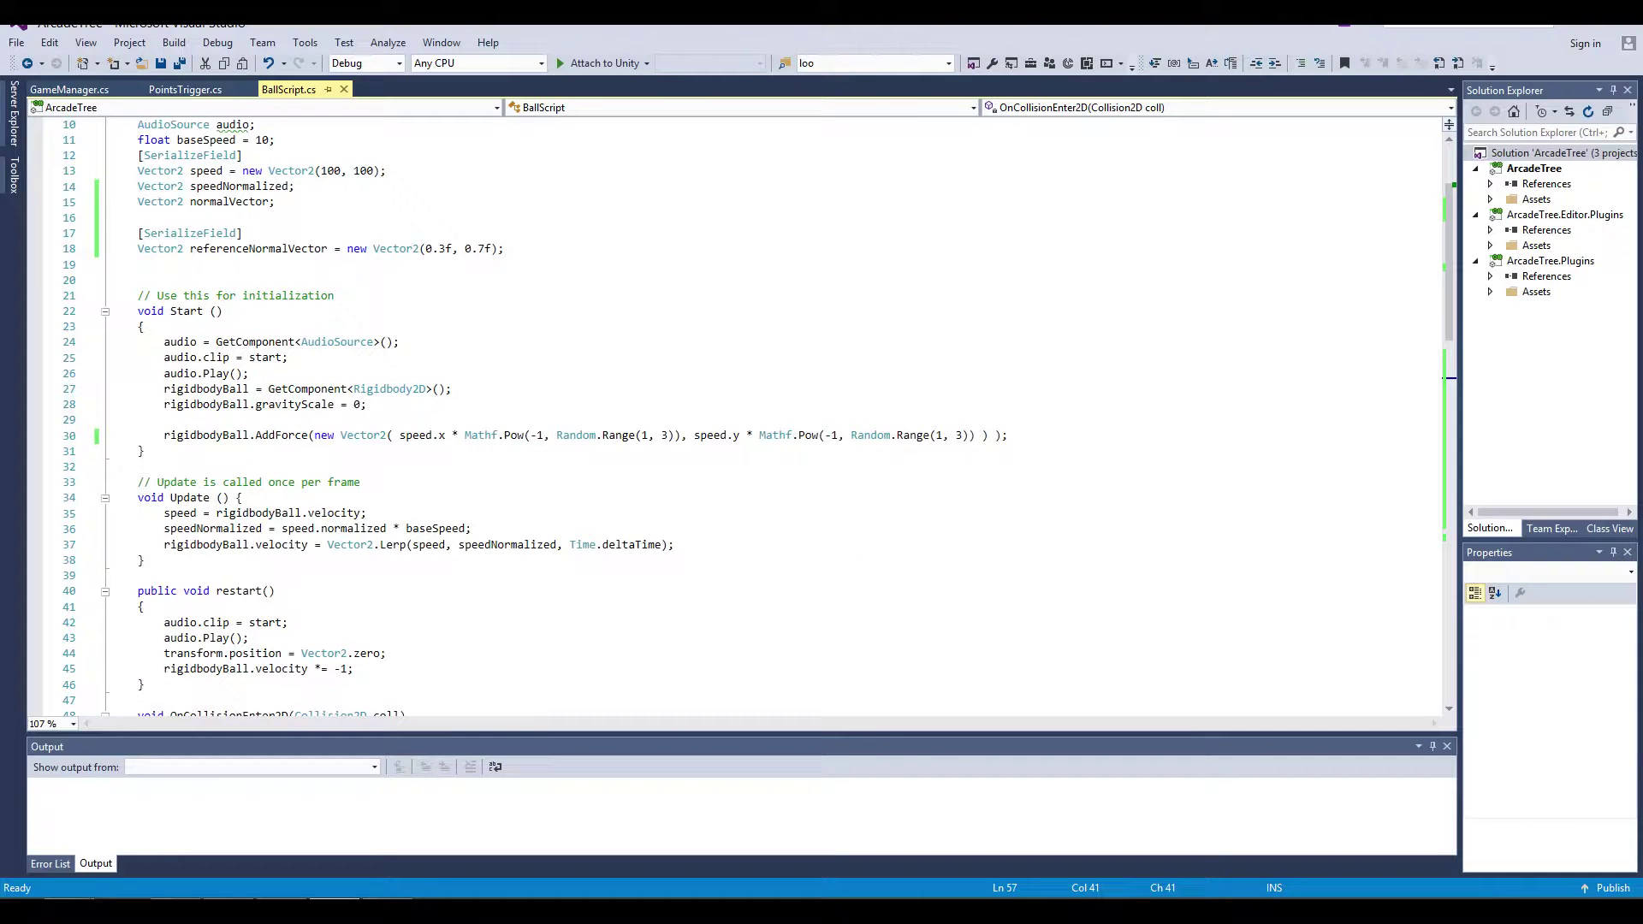
{"action": "scroll", "coordinate": [736, 419], "scroll_direction": "down", "scroll_amount": 8}
{"action": "scroll", "coordinate": [736, 419], "scroll_direction": "down", "scroll_amount": 1}
{"action": "scroll", "coordinate": [736, 419], "scroll_direction": "down", "scroll_amount": 1}
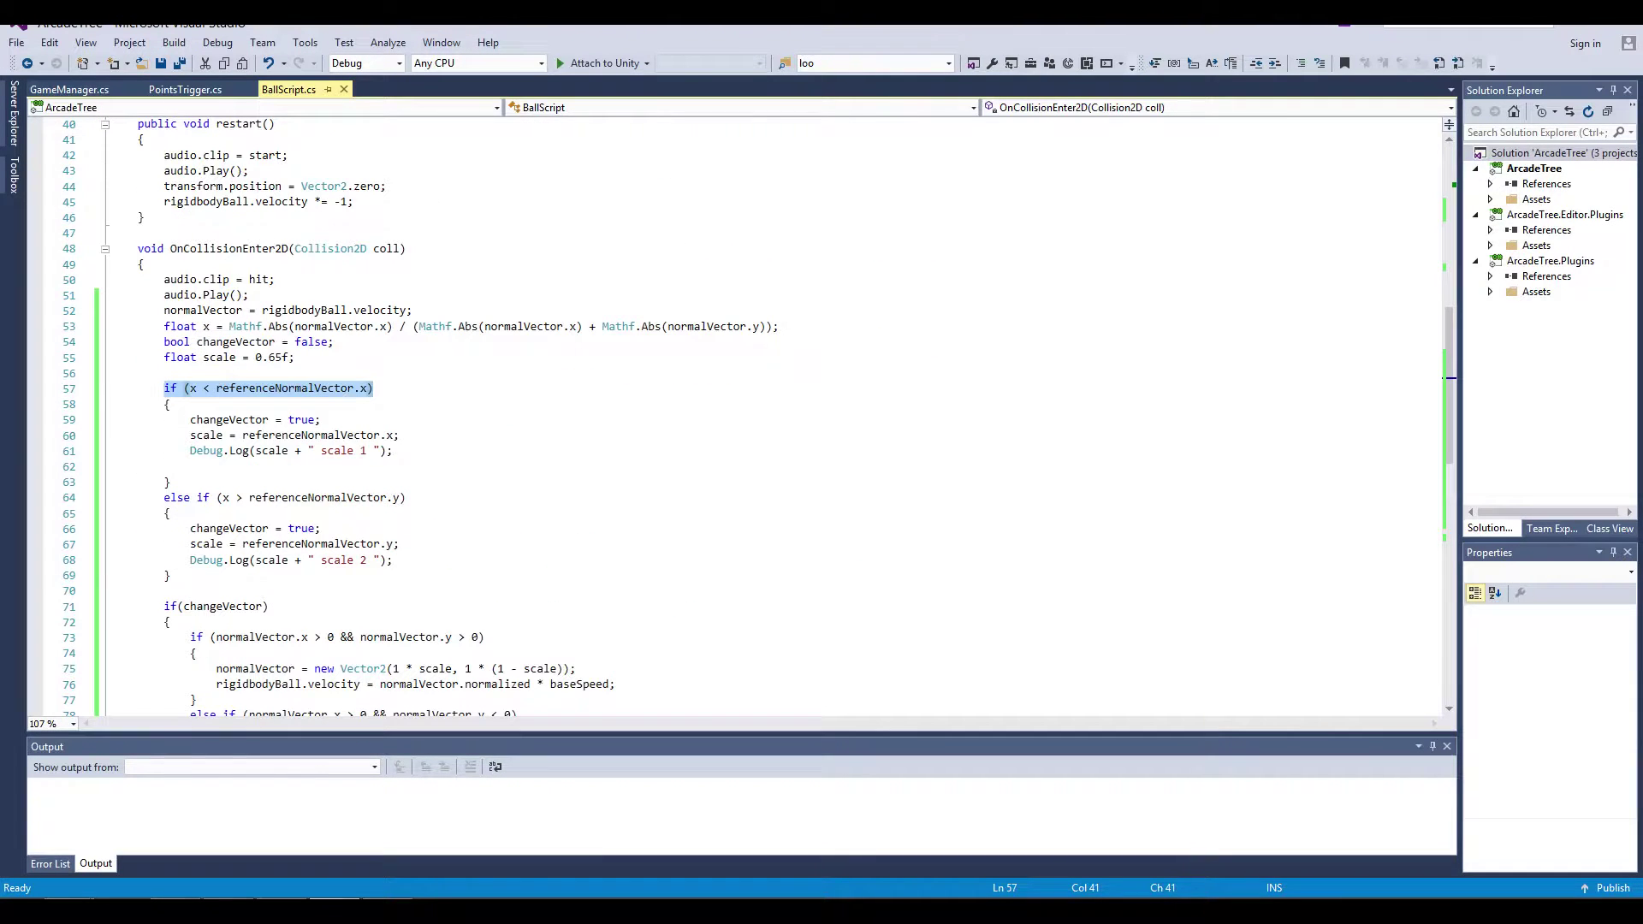
{"action": "scroll", "coordinate": [736, 420], "scroll_direction": "down", "scroll_amount": 1}
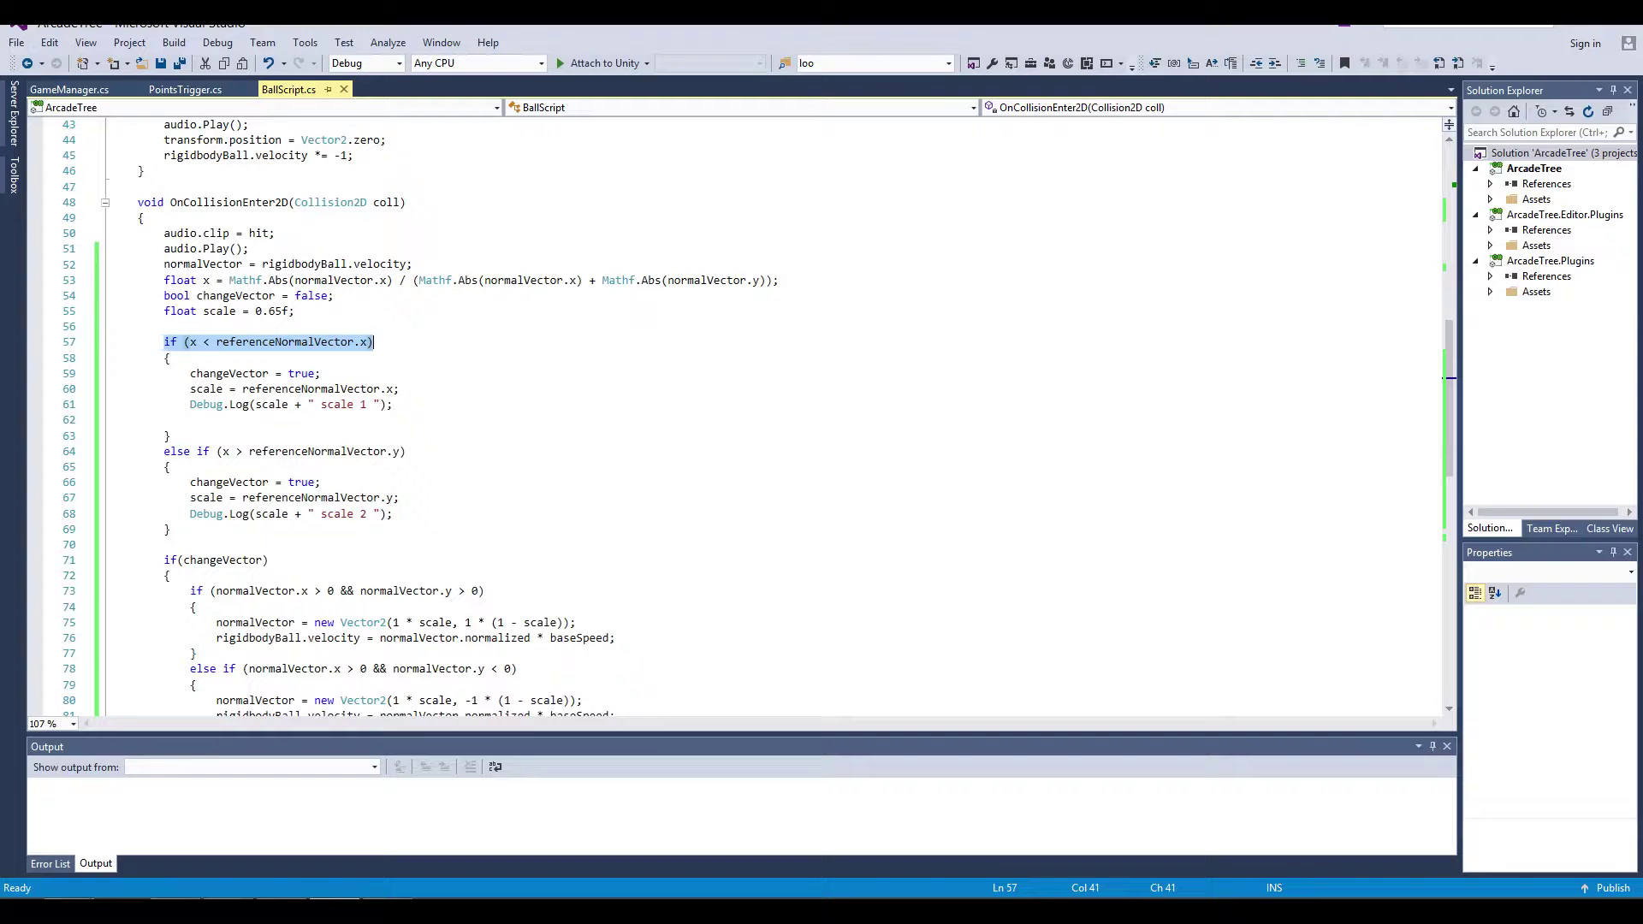
{"action": "key", "text": "alt+Tab"}
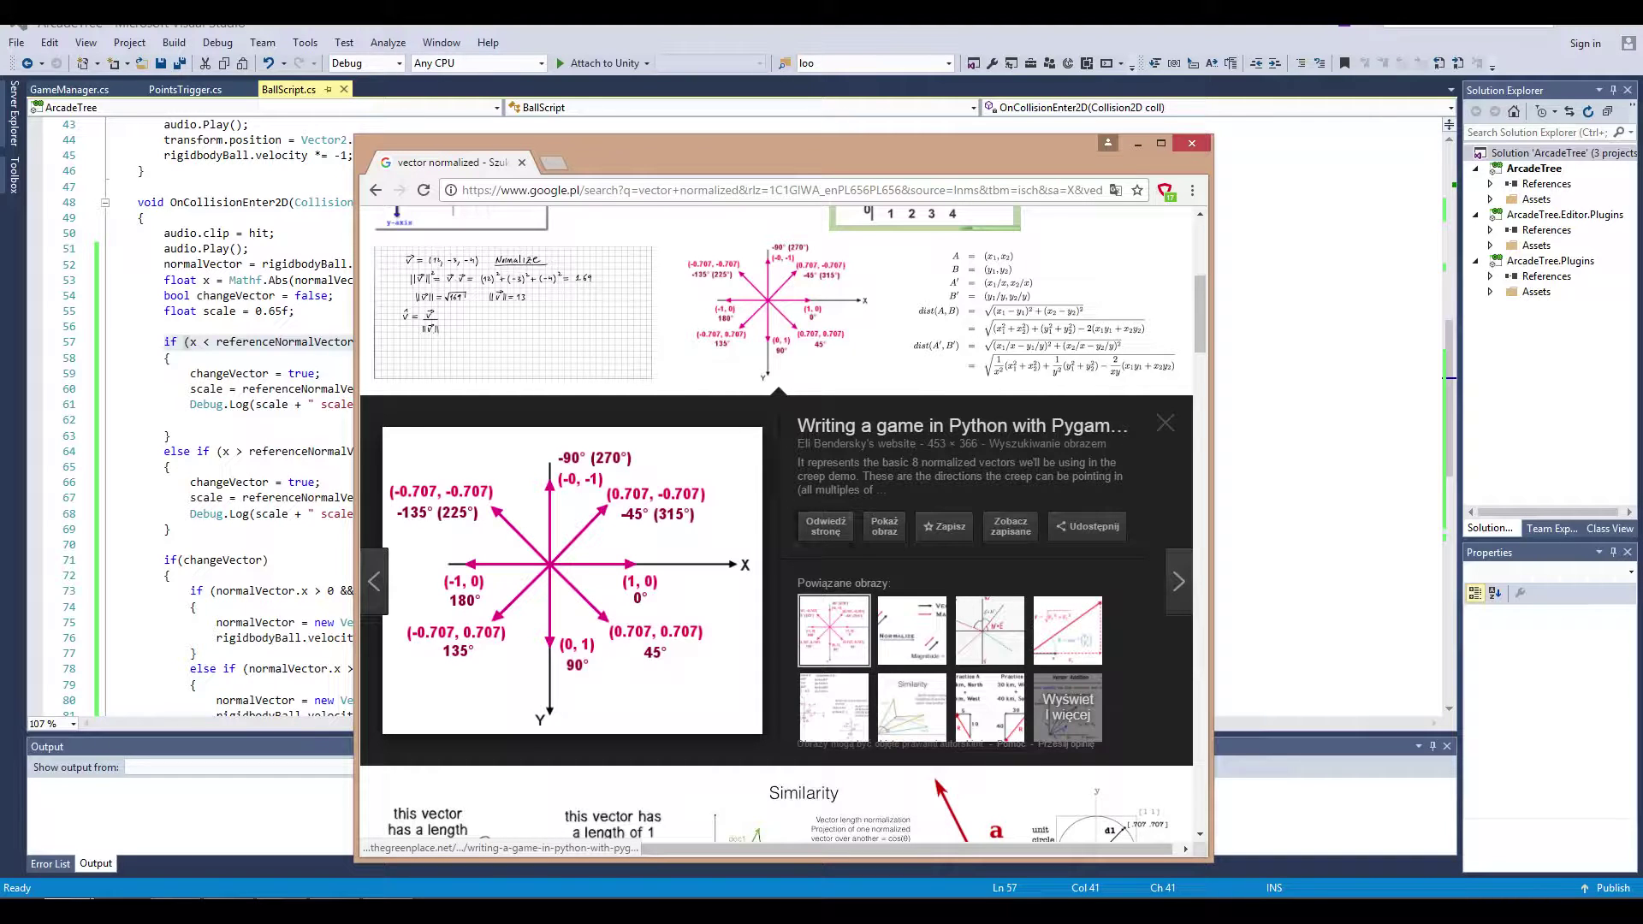
Step: Minimize Chrome to reveal the BallScript collision code
{"action": "left_click", "coordinate": [1137, 143]}
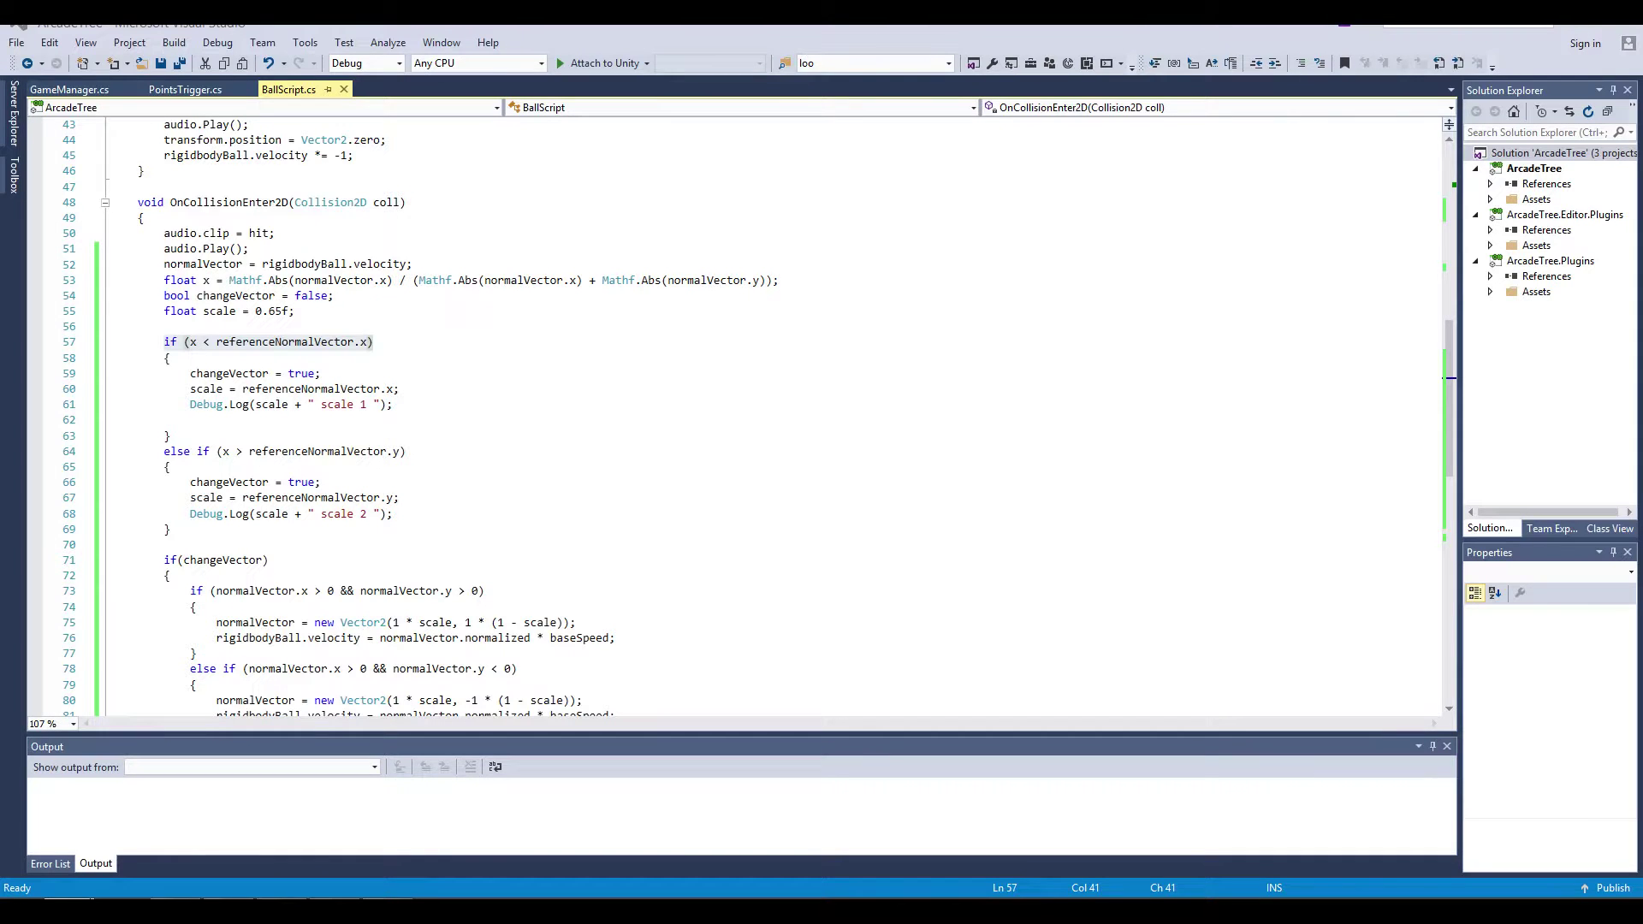
{"action": "left_click", "coordinate": [164, 326]}
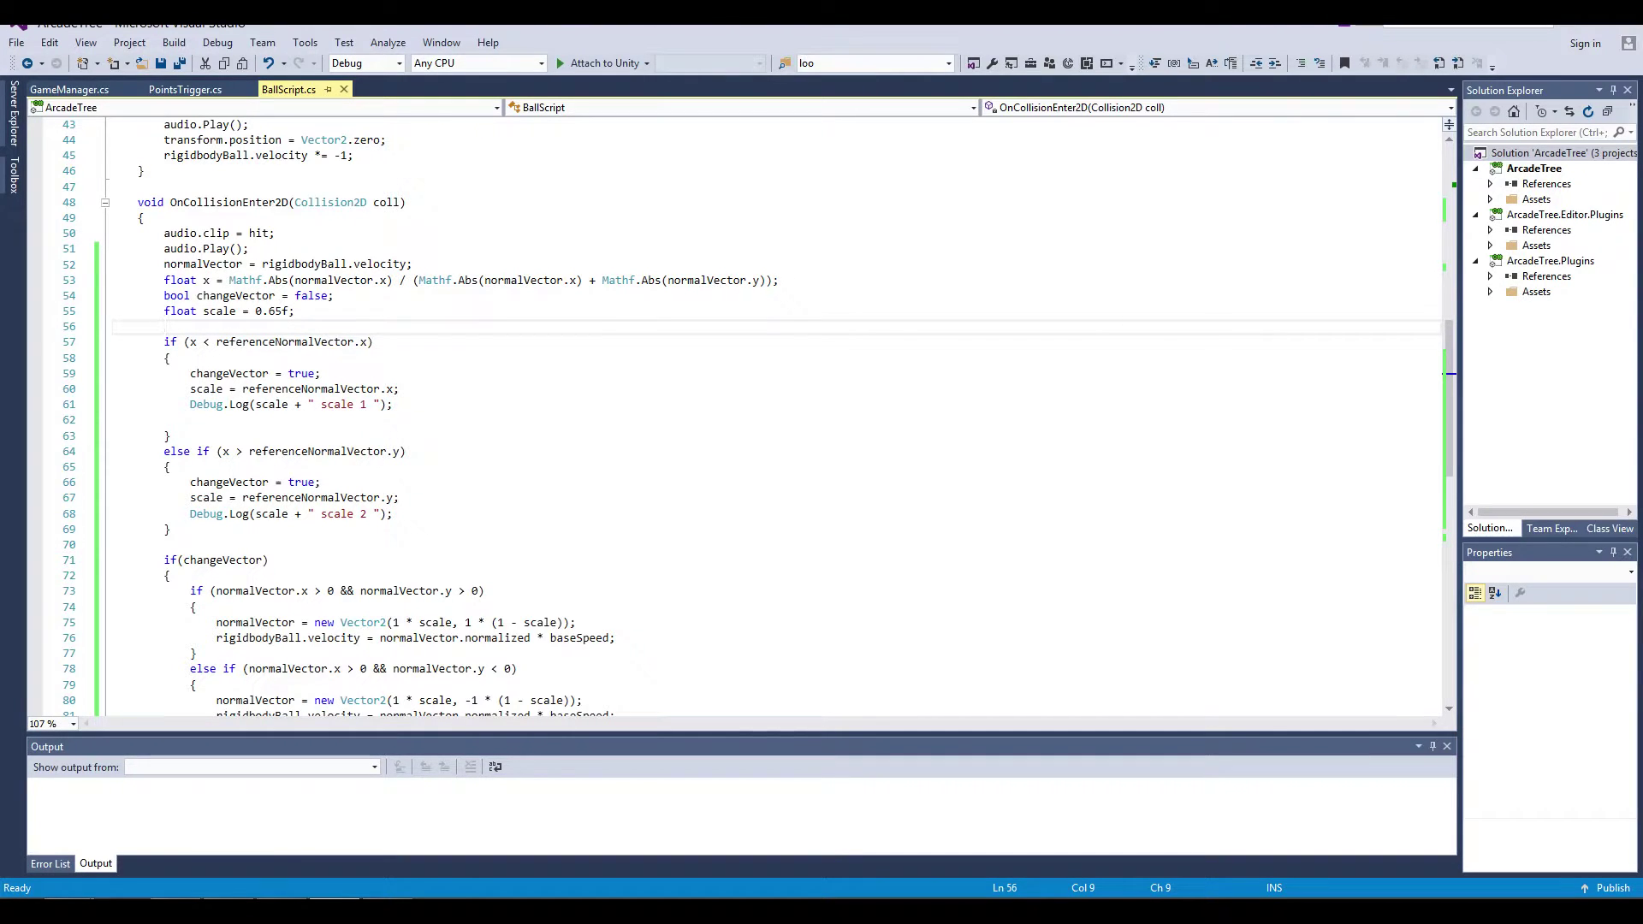
{"action": "double_click", "coordinate": [236, 295]}
{"action": "double_click", "coordinate": [312, 295]}
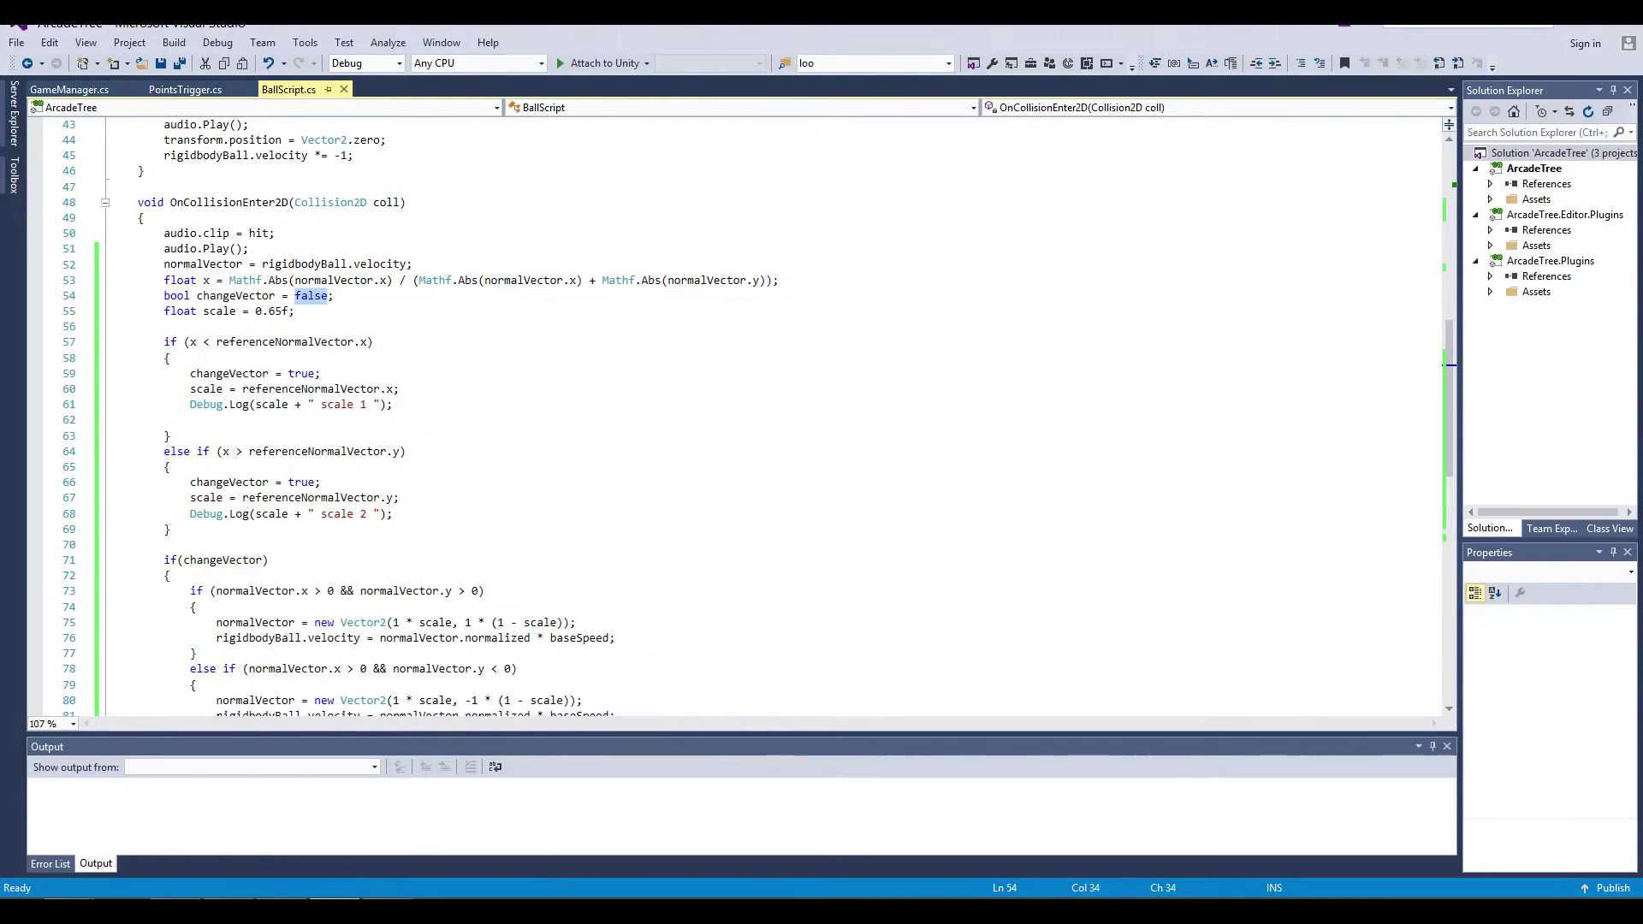
{"action": "left_click_drag", "start_coordinate": [333, 296], "coordinate": [441, 280]}
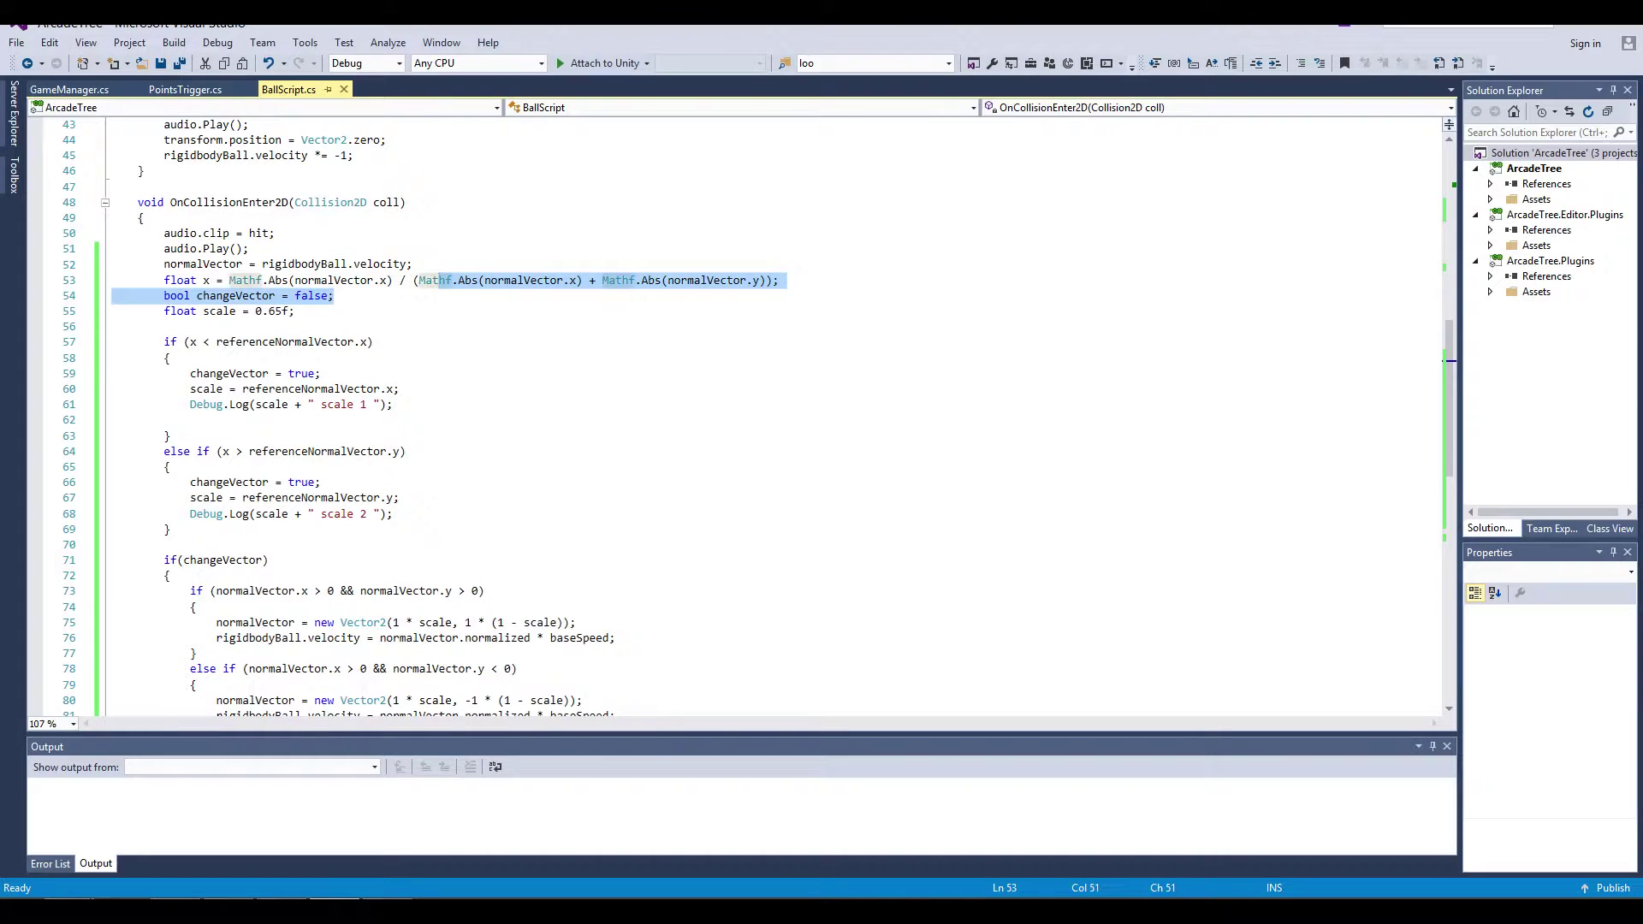
{"action": "scroll", "coordinate": [441, 280], "scroll_direction": "down", "scroll_amount": 2}
{"action": "scroll", "coordinate": [173, 482], "scroll_direction": "down", "scroll_amount": 3}
{"action": "left_click_drag", "start_coordinate": [172, 341], "coordinate": [197, 653]}
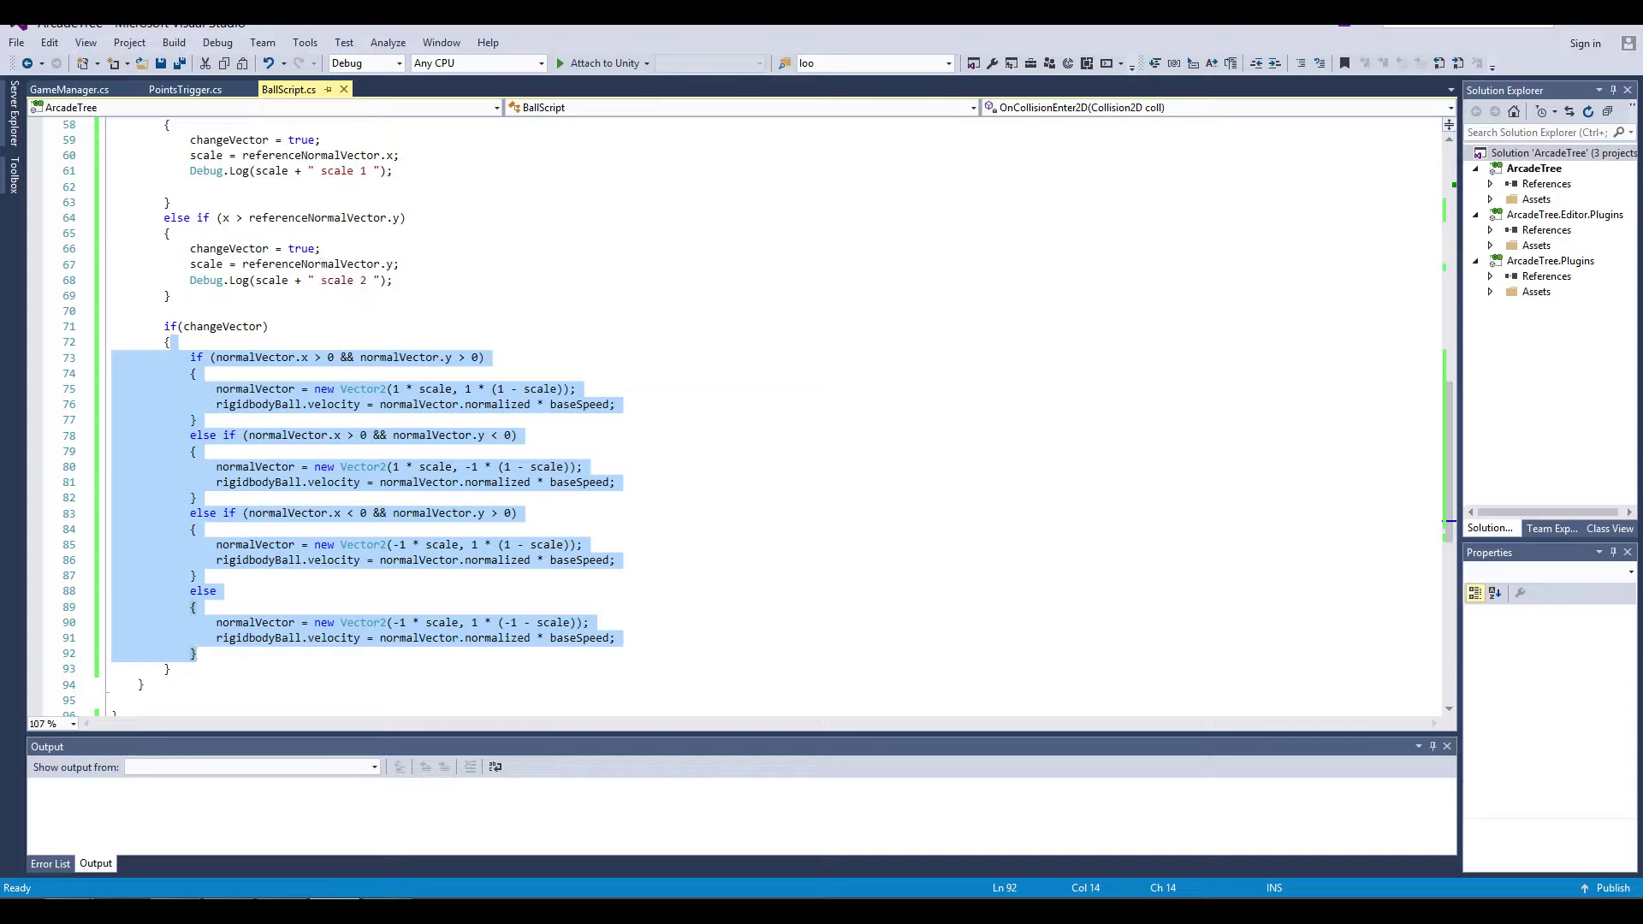
{"action": "left_click", "coordinate": [171, 296]}
{"action": "scroll", "coordinate": [170, 295], "scroll_direction": "up", "scroll_amount": 2}
{"action": "left_click", "coordinate": [393, 263]}
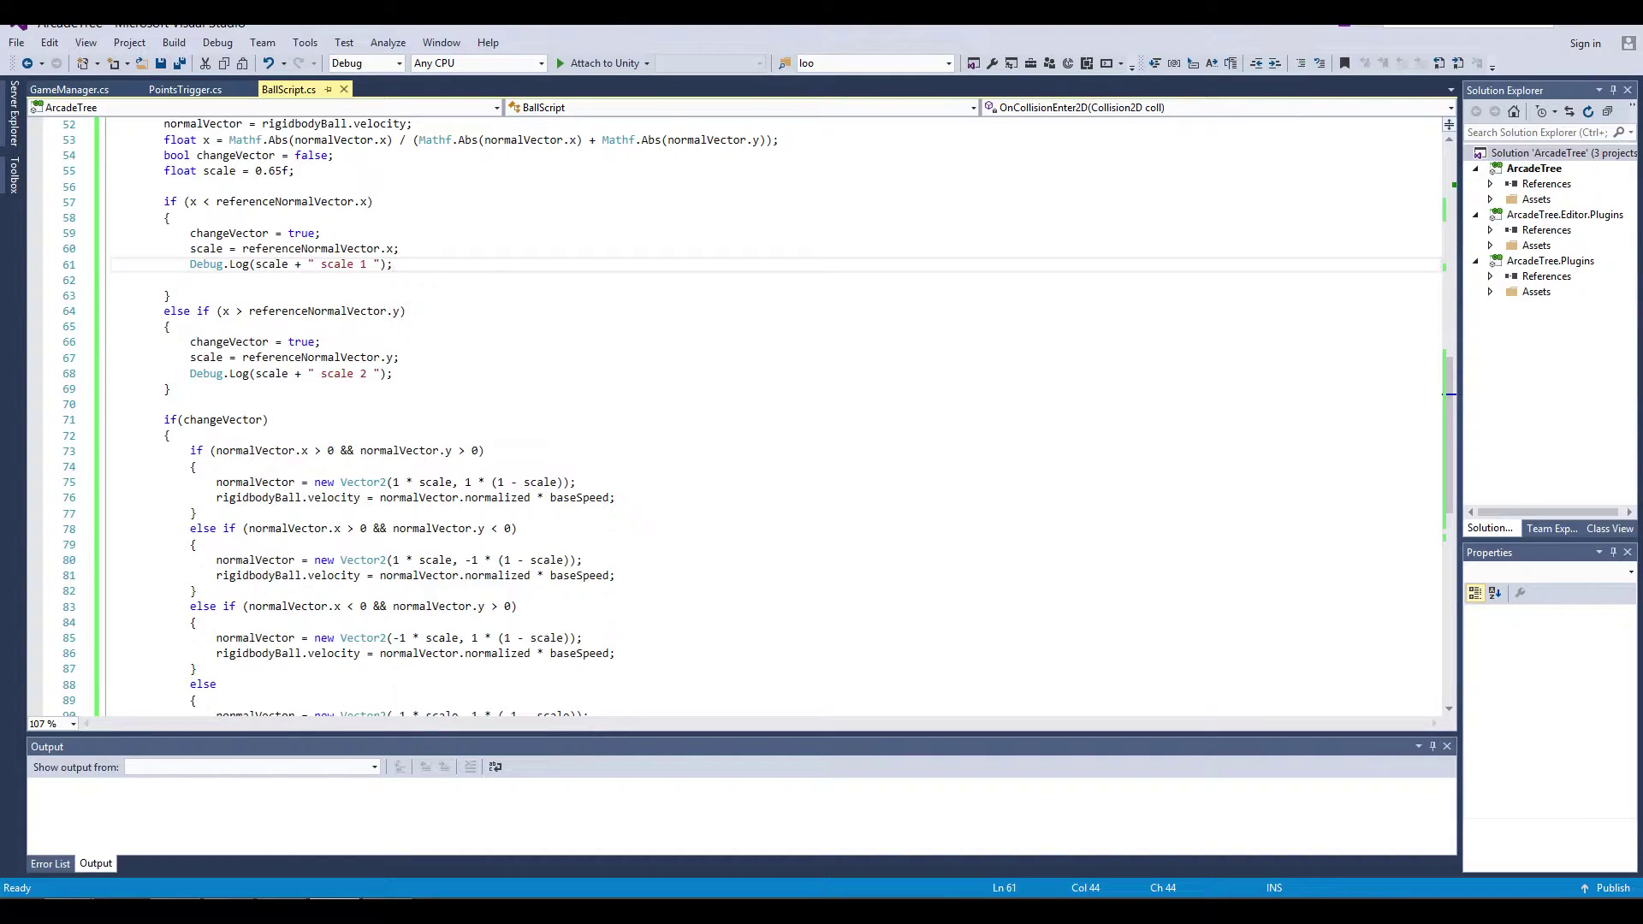
{"action": "scroll", "coordinate": [736, 411], "scroll_direction": "up", "scroll_amount": 2}
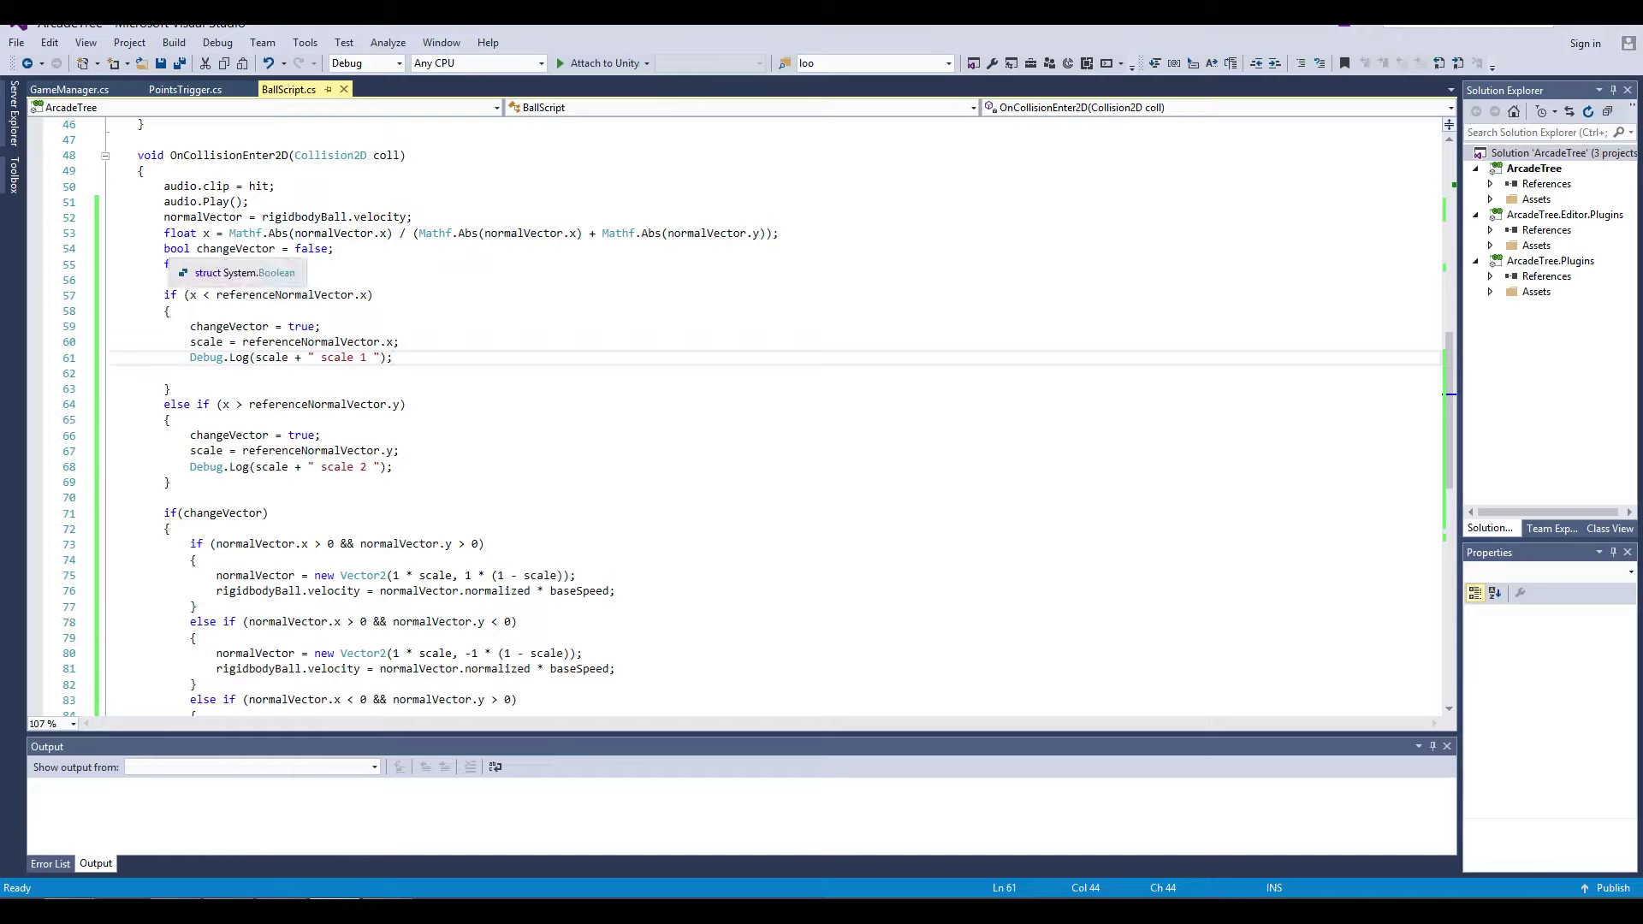
{"action": "left_click_drag", "start_coordinate": [164, 248], "coordinate": [334, 249]}
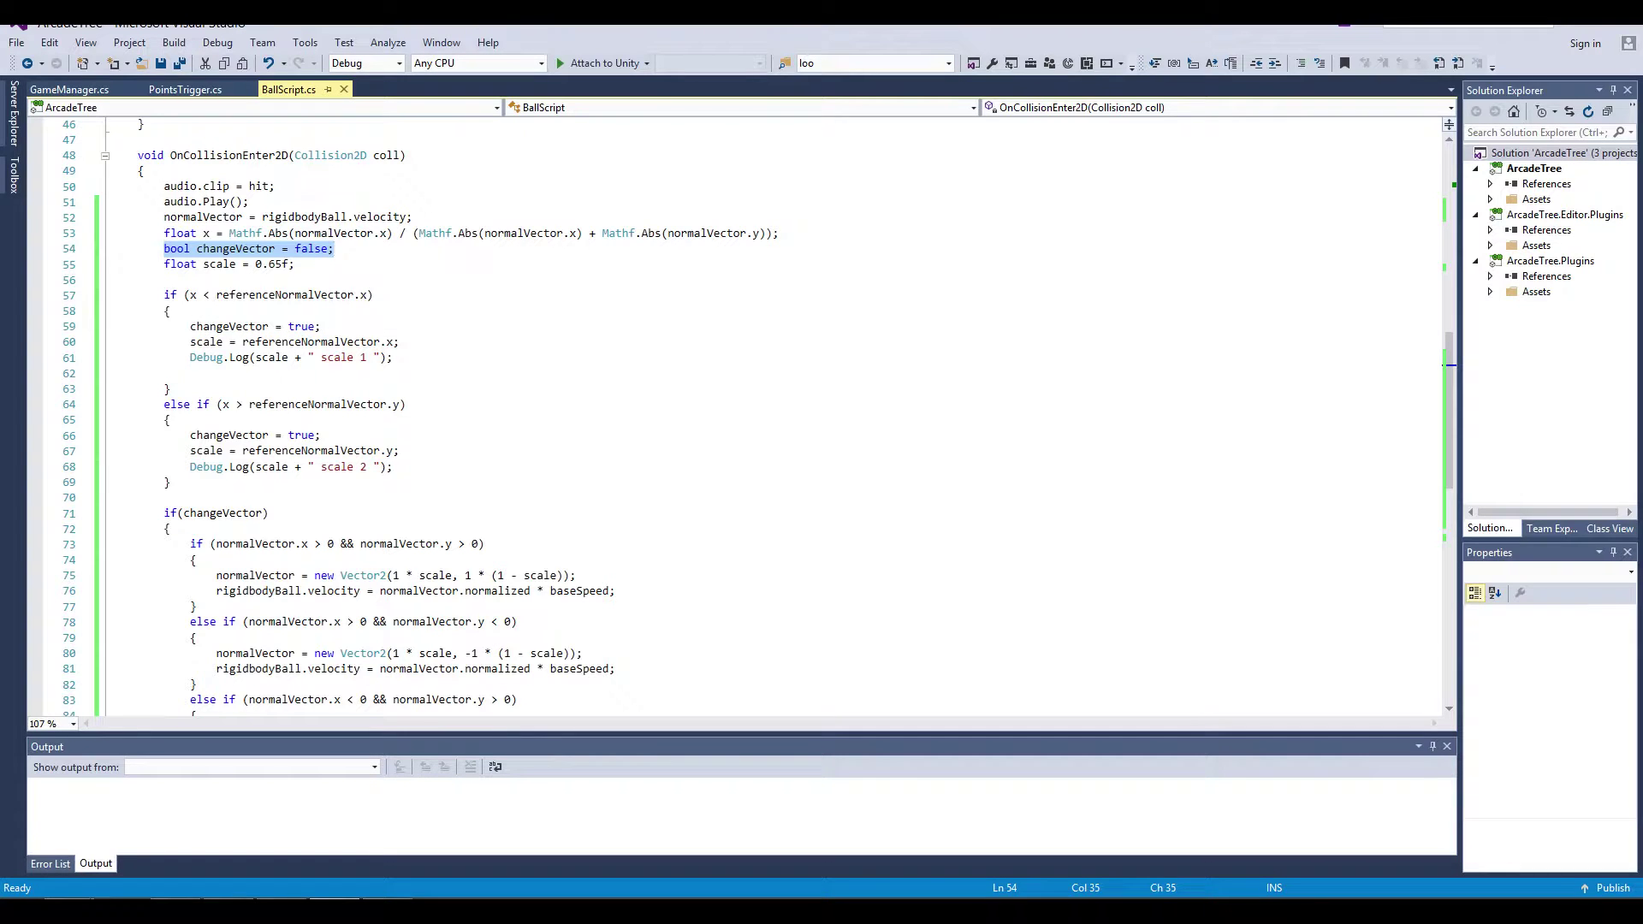
{"action": "left_click_drag", "start_coordinate": [190, 295], "coordinate": [373, 295]}
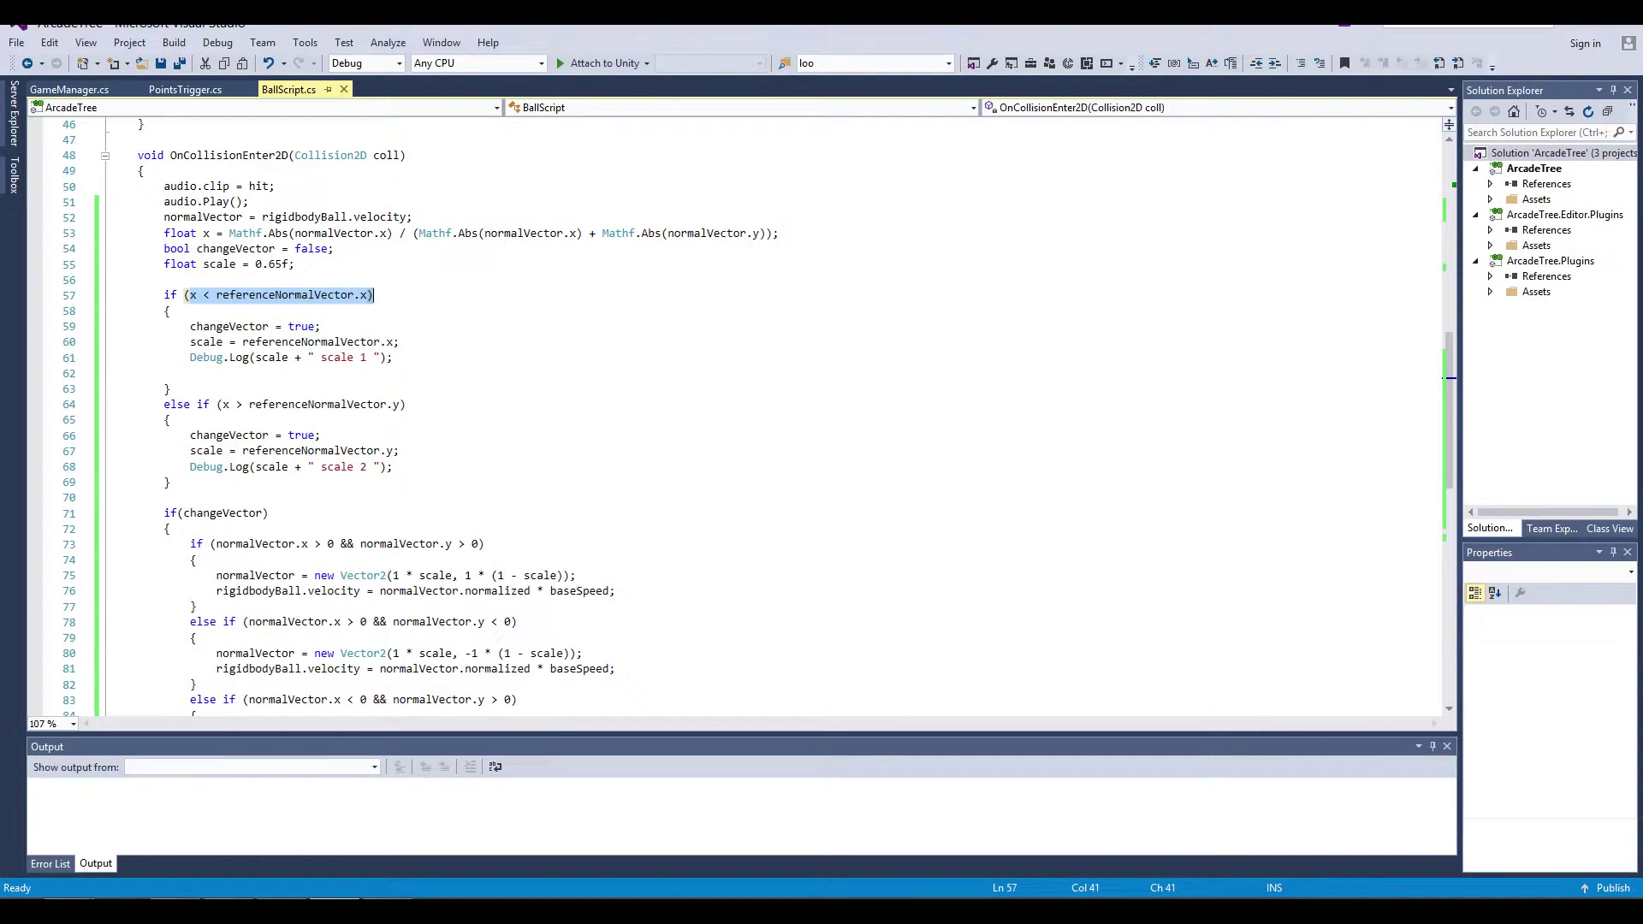
{"action": "left_click_drag", "start_coordinate": [321, 326], "coordinate": [170, 311]}
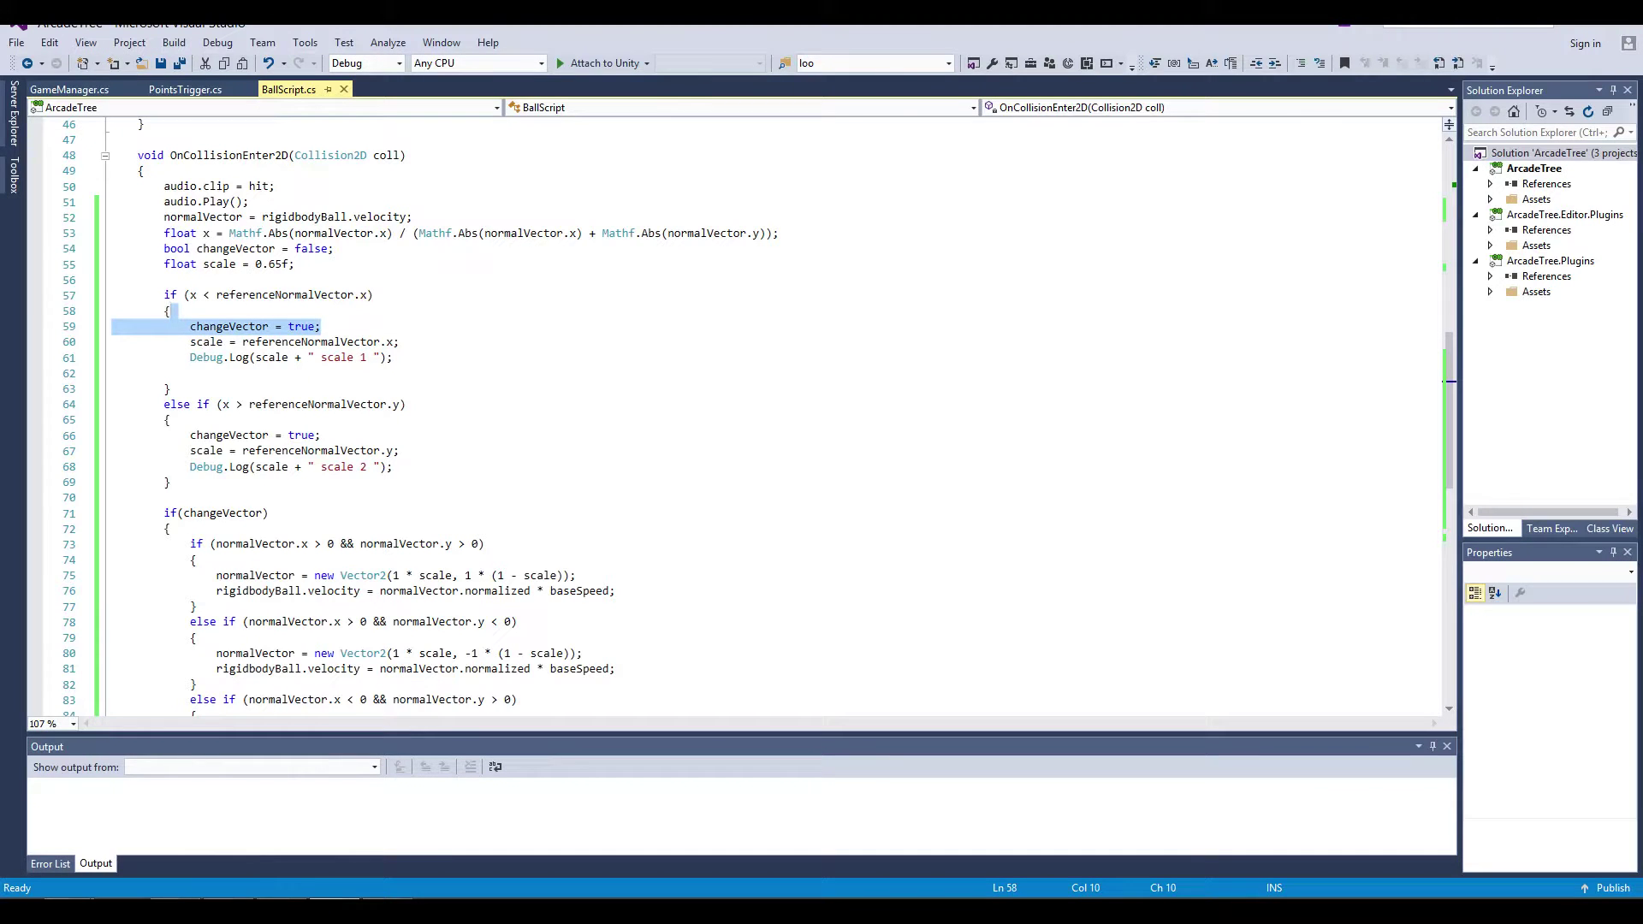
{"action": "scroll", "coordinate": [736, 419], "scroll_direction": "down", "scroll_amount": 1}
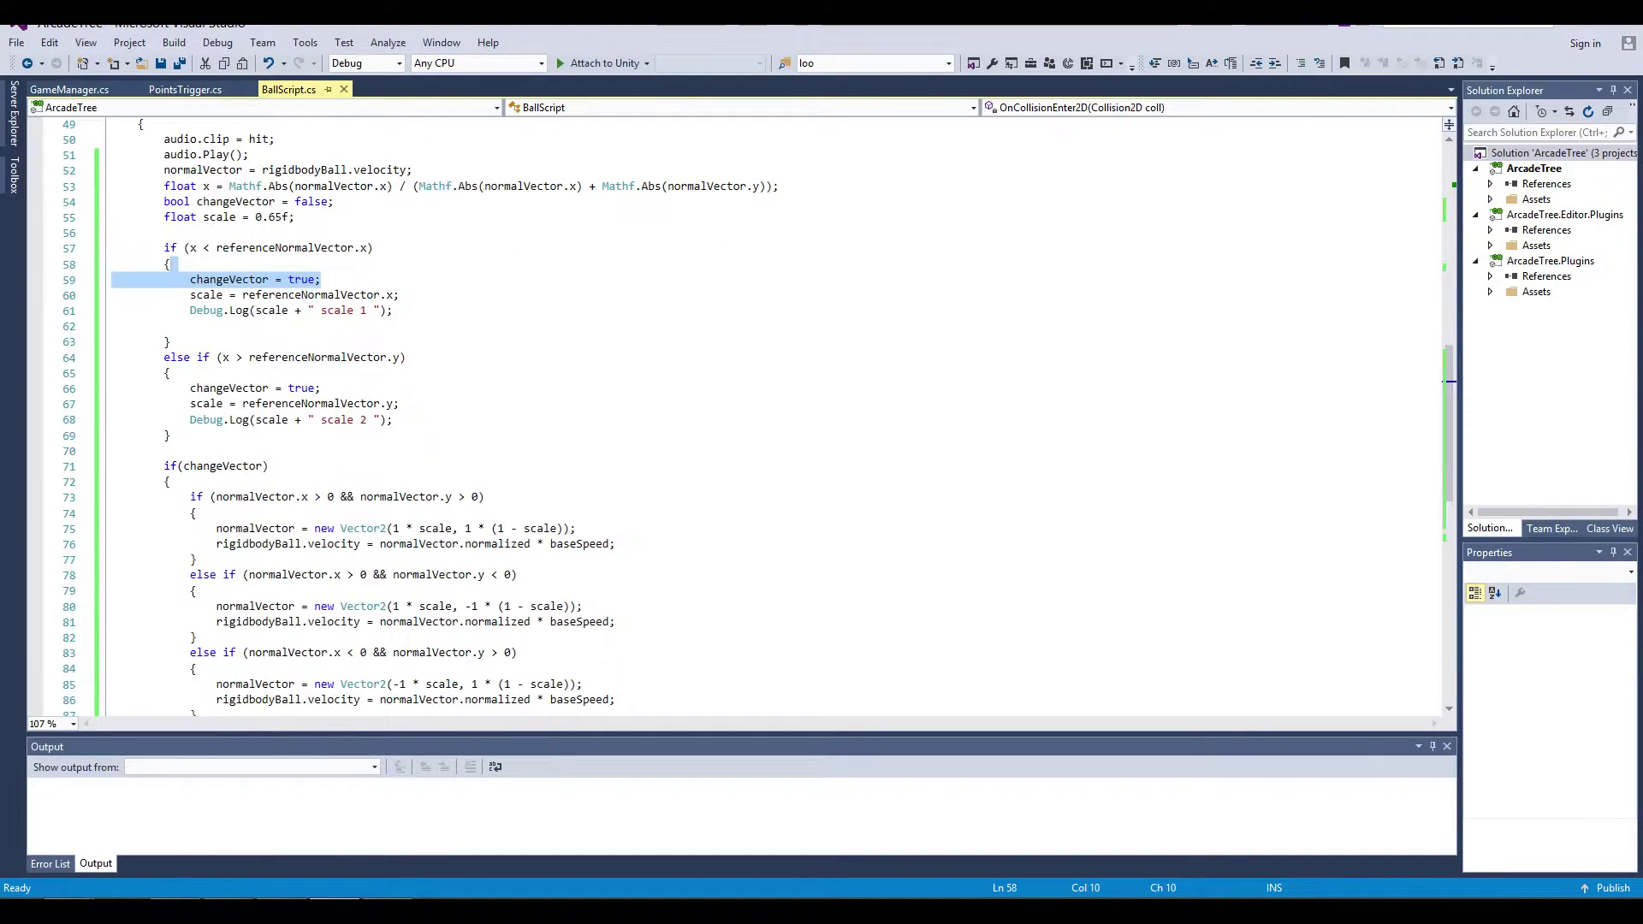
{"action": "scroll", "coordinate": [736, 420], "scroll_direction": "down", "scroll_amount": 3}
{"action": "scroll", "coordinate": [736, 420], "scroll_direction": "up", "scroll_amount": 4}
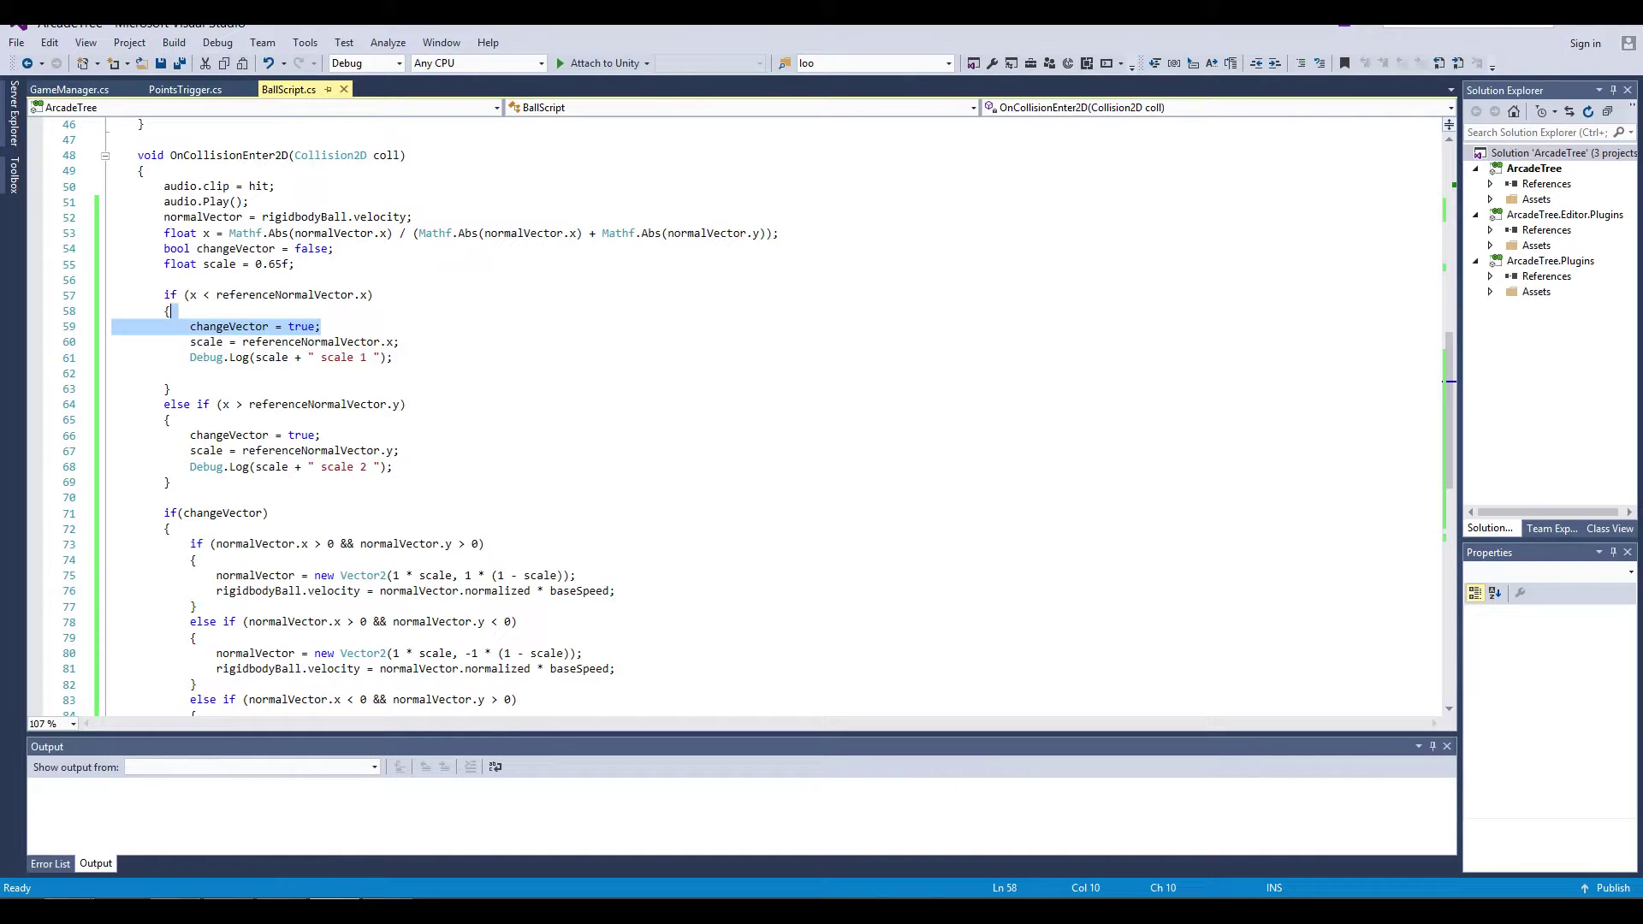
{"action": "left_click_drag", "start_coordinate": [334, 248], "coordinate": [162, 248]}
{"action": "left_click_drag", "start_coordinate": [170, 490], "coordinate": [197, 638]}
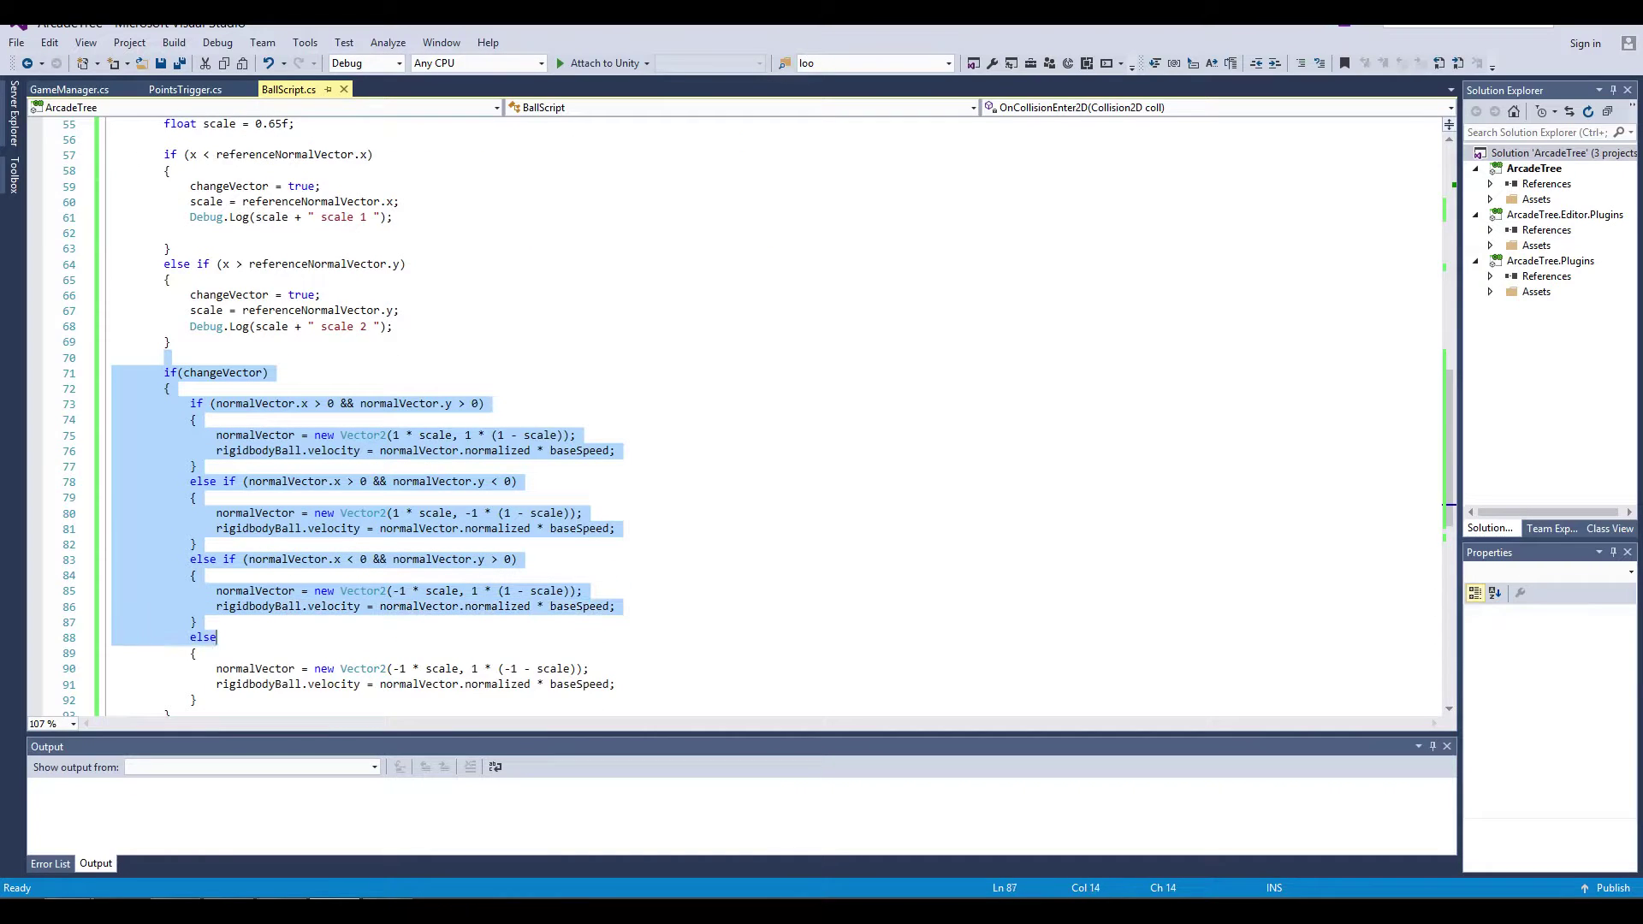
{"action": "scroll", "coordinate": [167, 497], "scroll_direction": "up", "scroll_amount": 3}
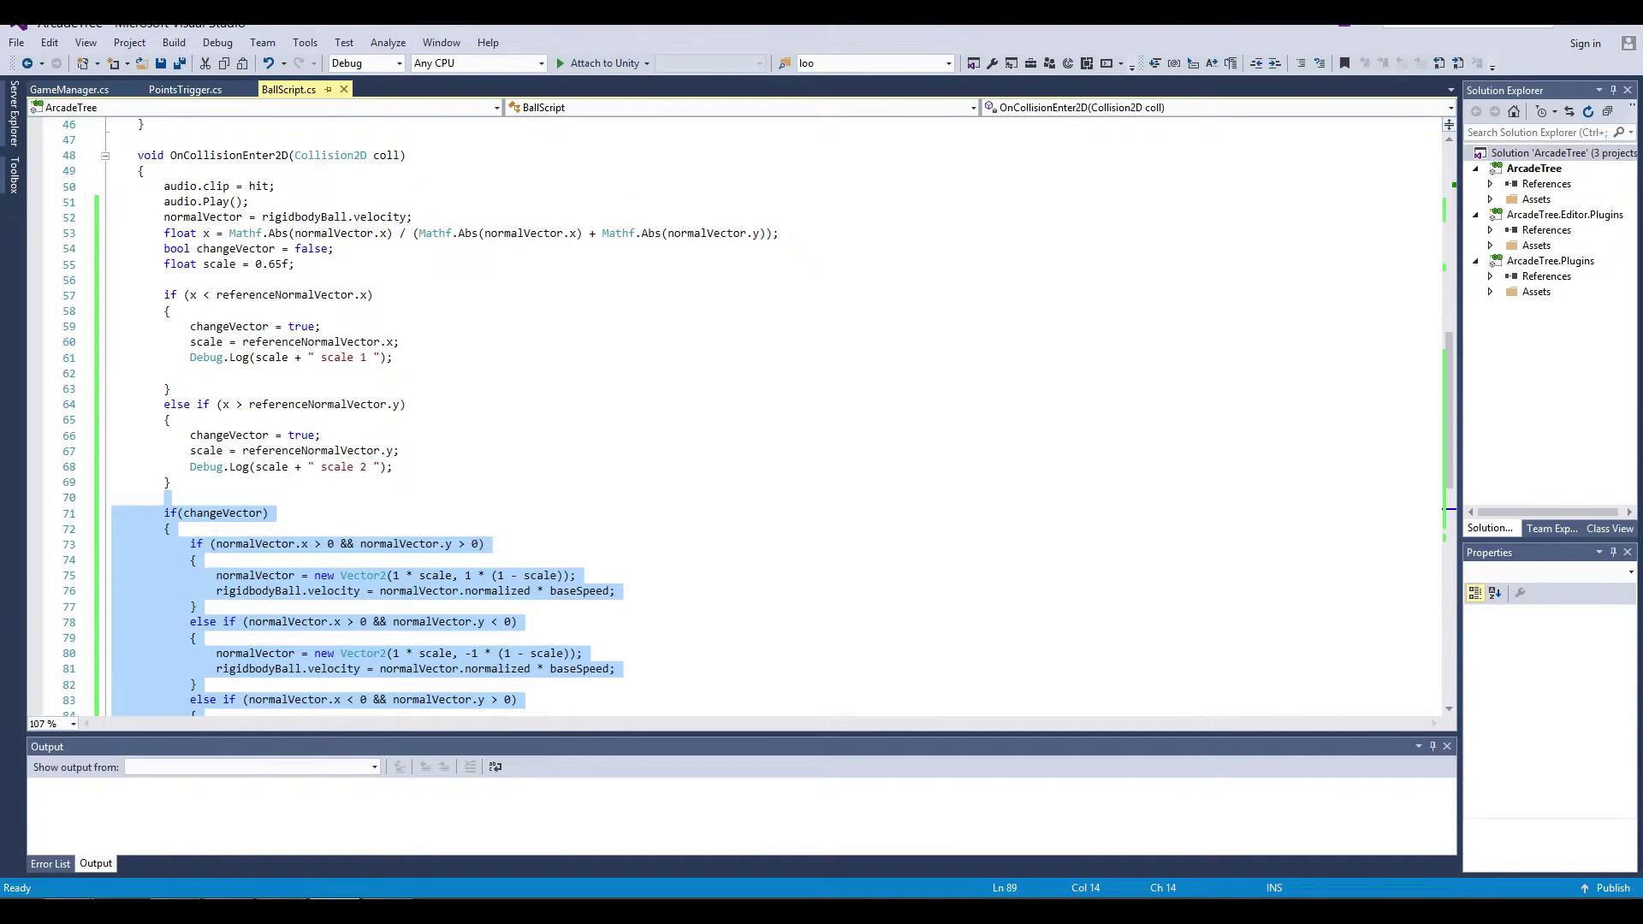
{"action": "left_click_drag", "start_coordinate": [165, 264], "coordinate": [294, 264]}
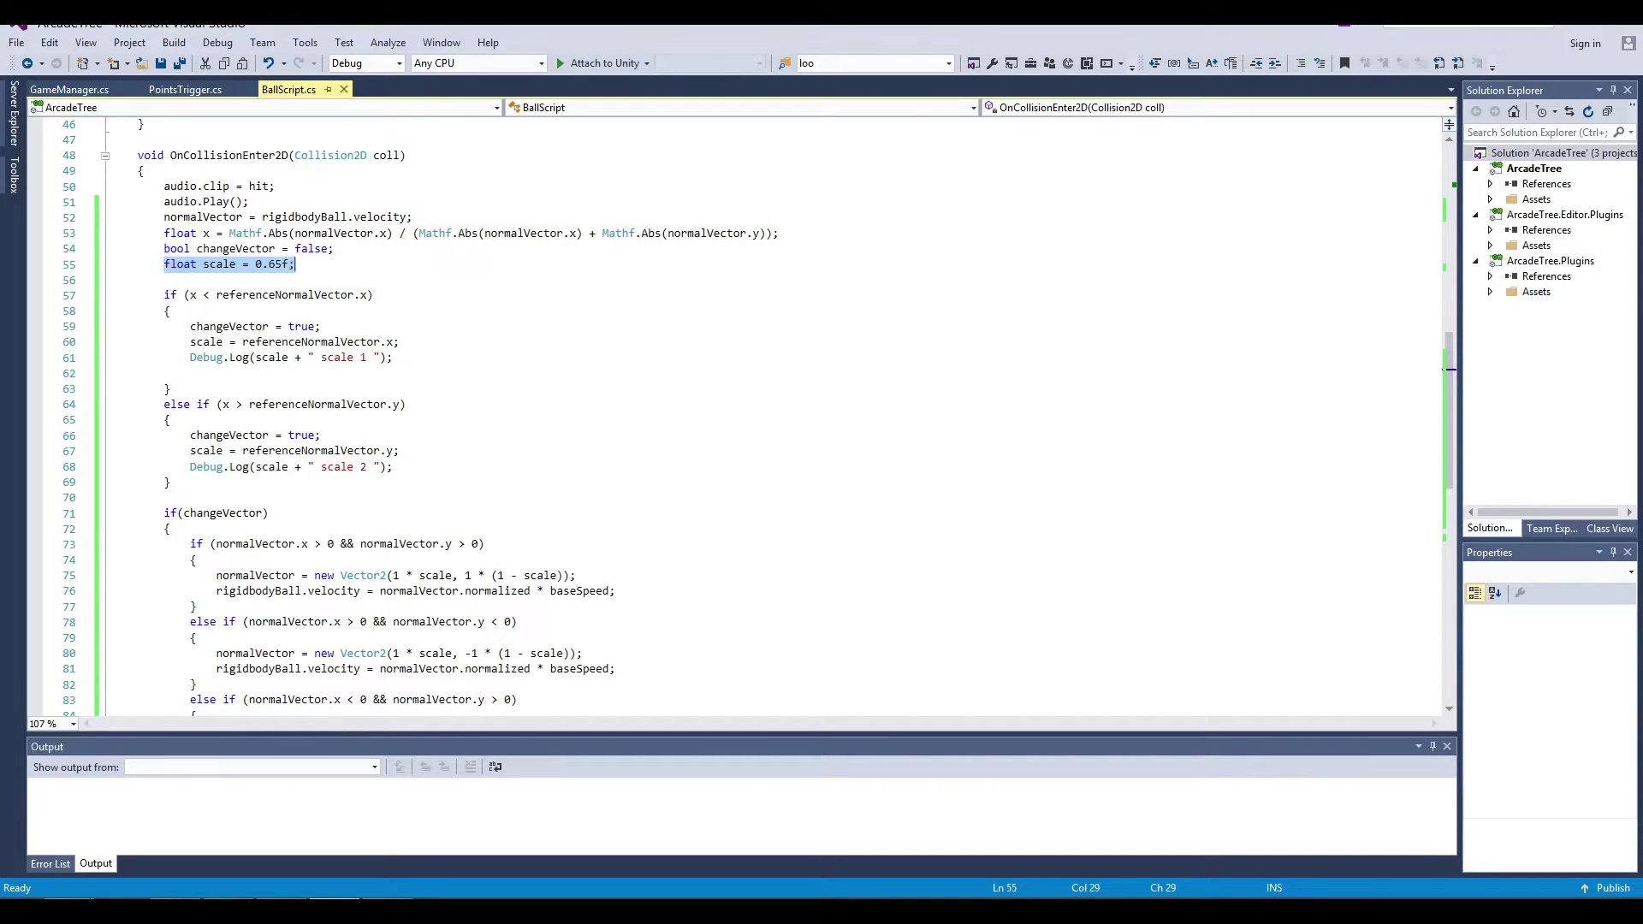
{"action": "left_click", "coordinate": [236, 248]}
{"action": "double_click", "coordinate": [271, 264]}
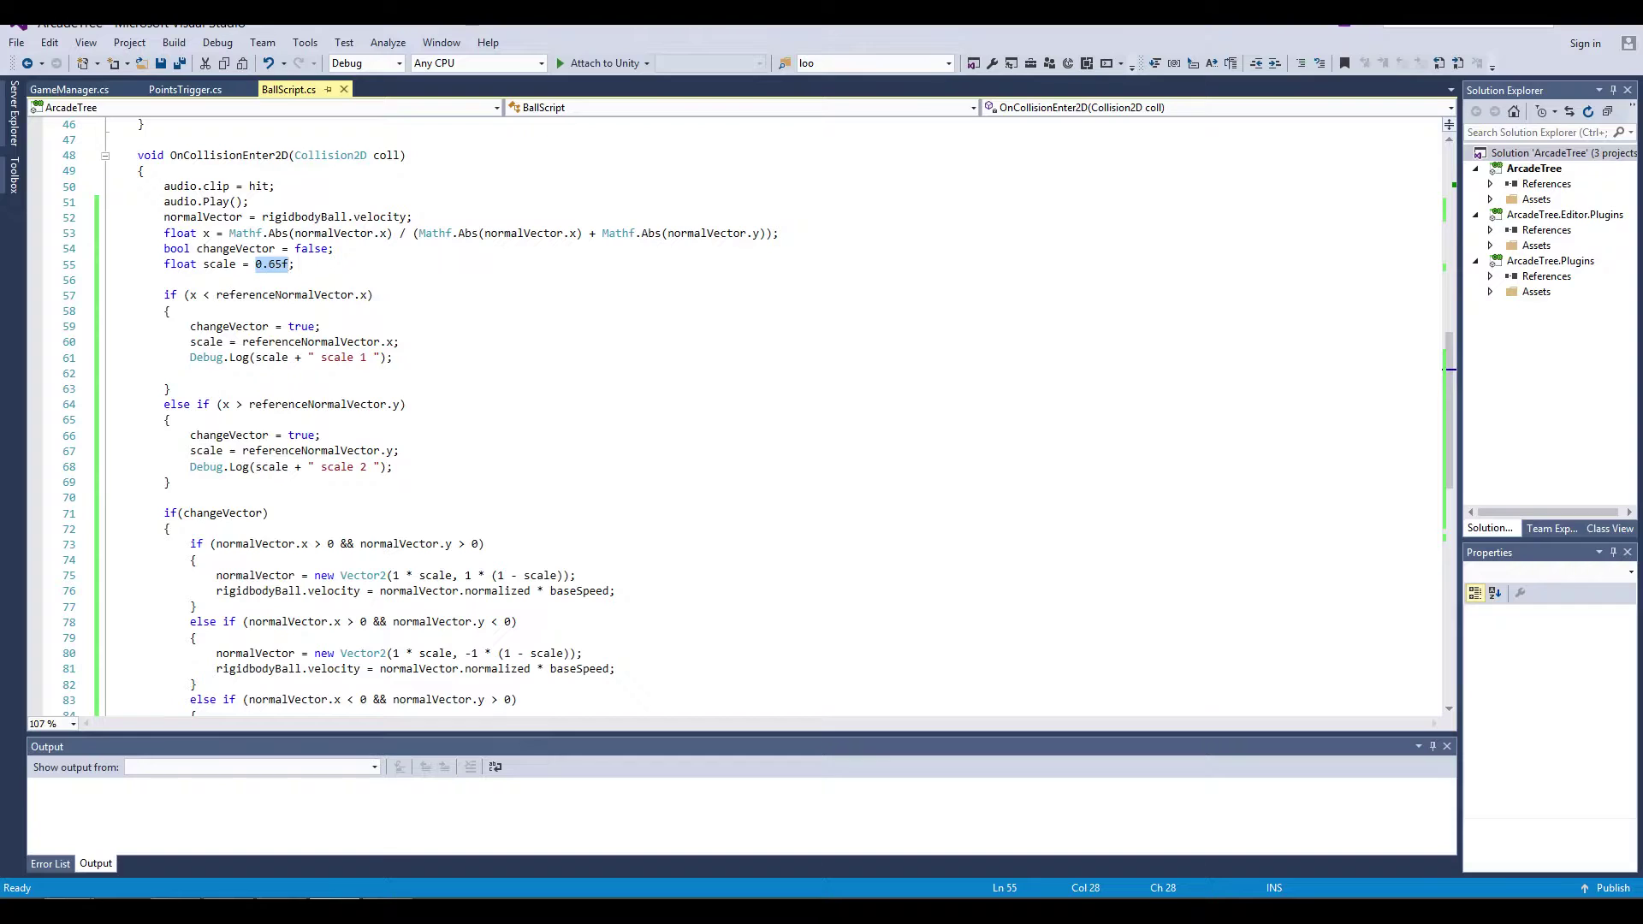
{"action": "left_click_drag", "start_coordinate": [398, 342], "coordinate": [189, 343]}
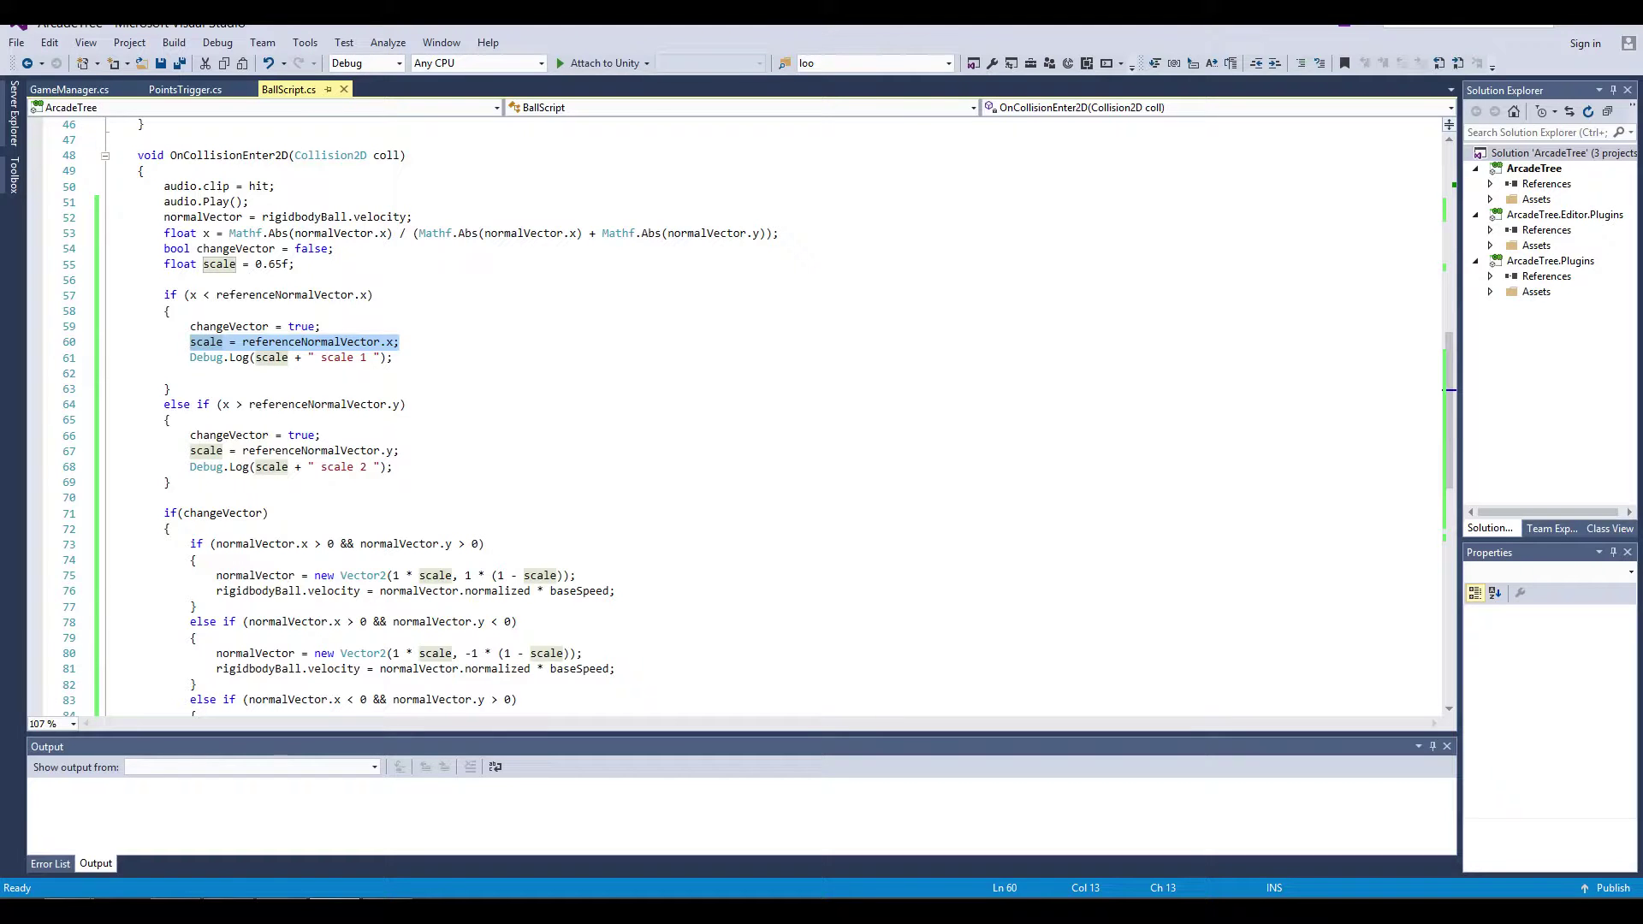
{"action": "key", "text": "alt+Tab"}
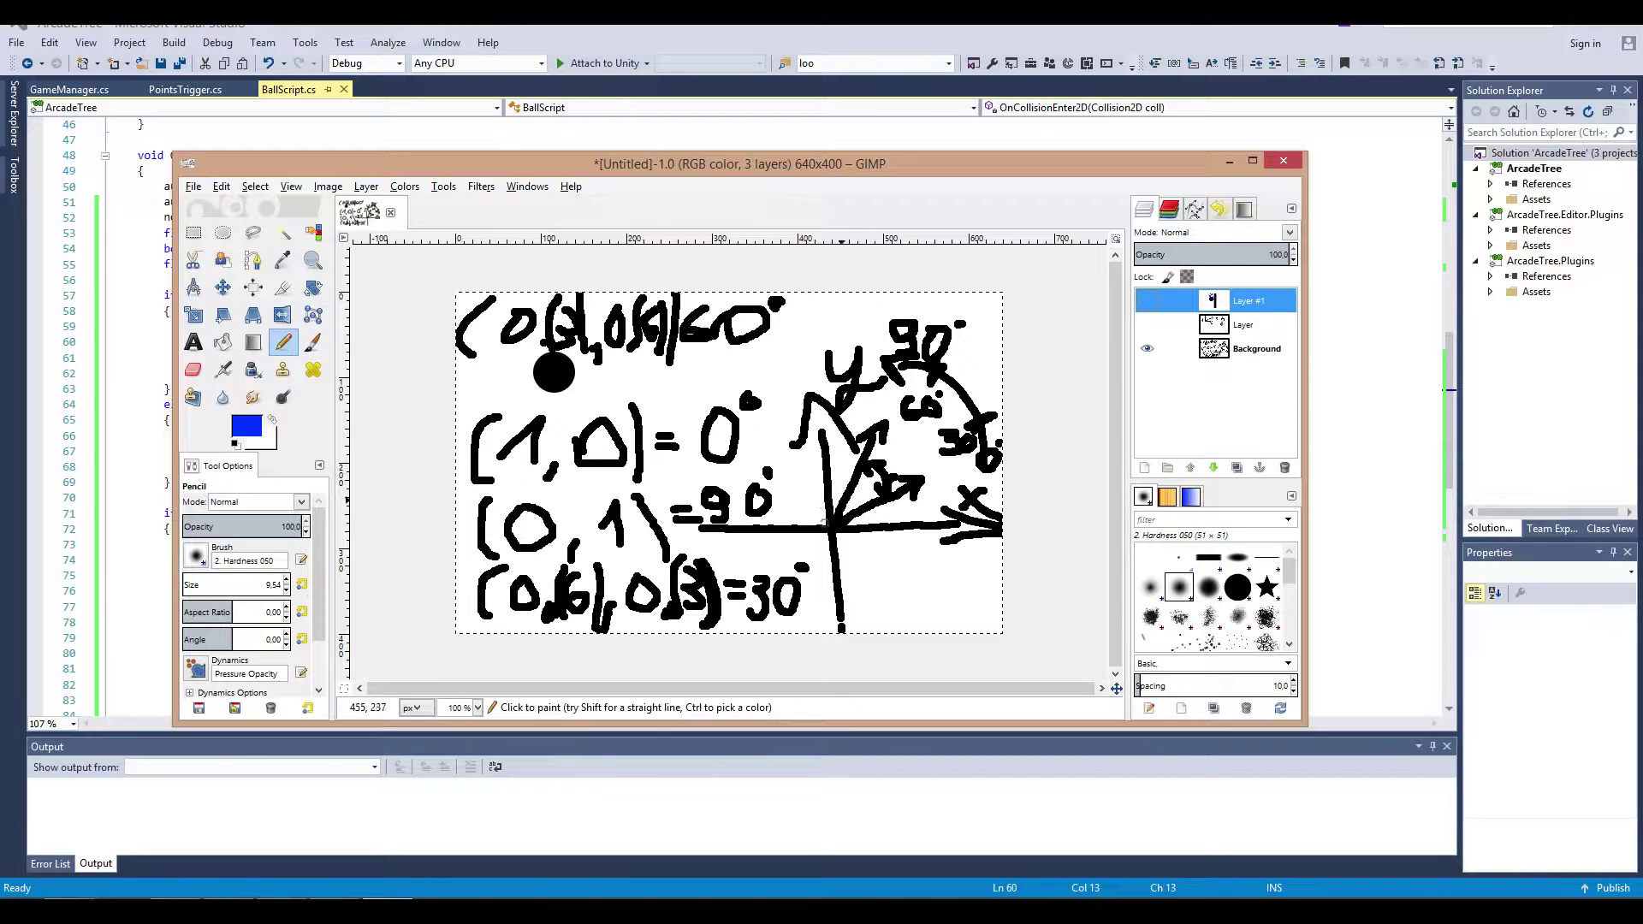
{"action": "left_click", "coordinate": [1229, 161]}
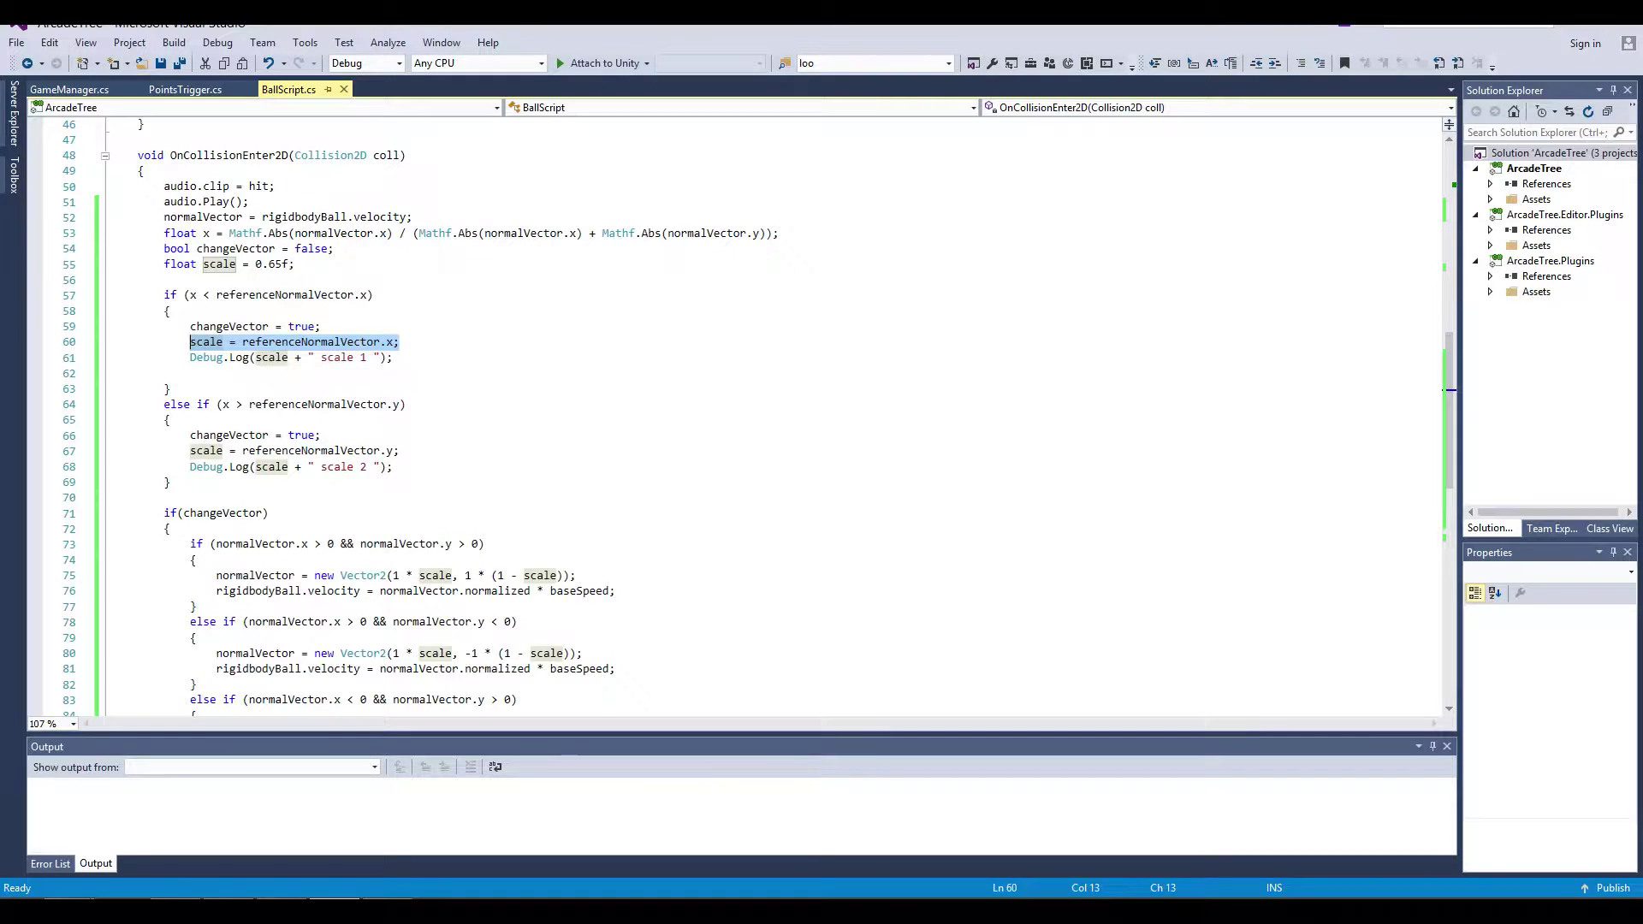
{"action": "left_click", "coordinate": [400, 341]}
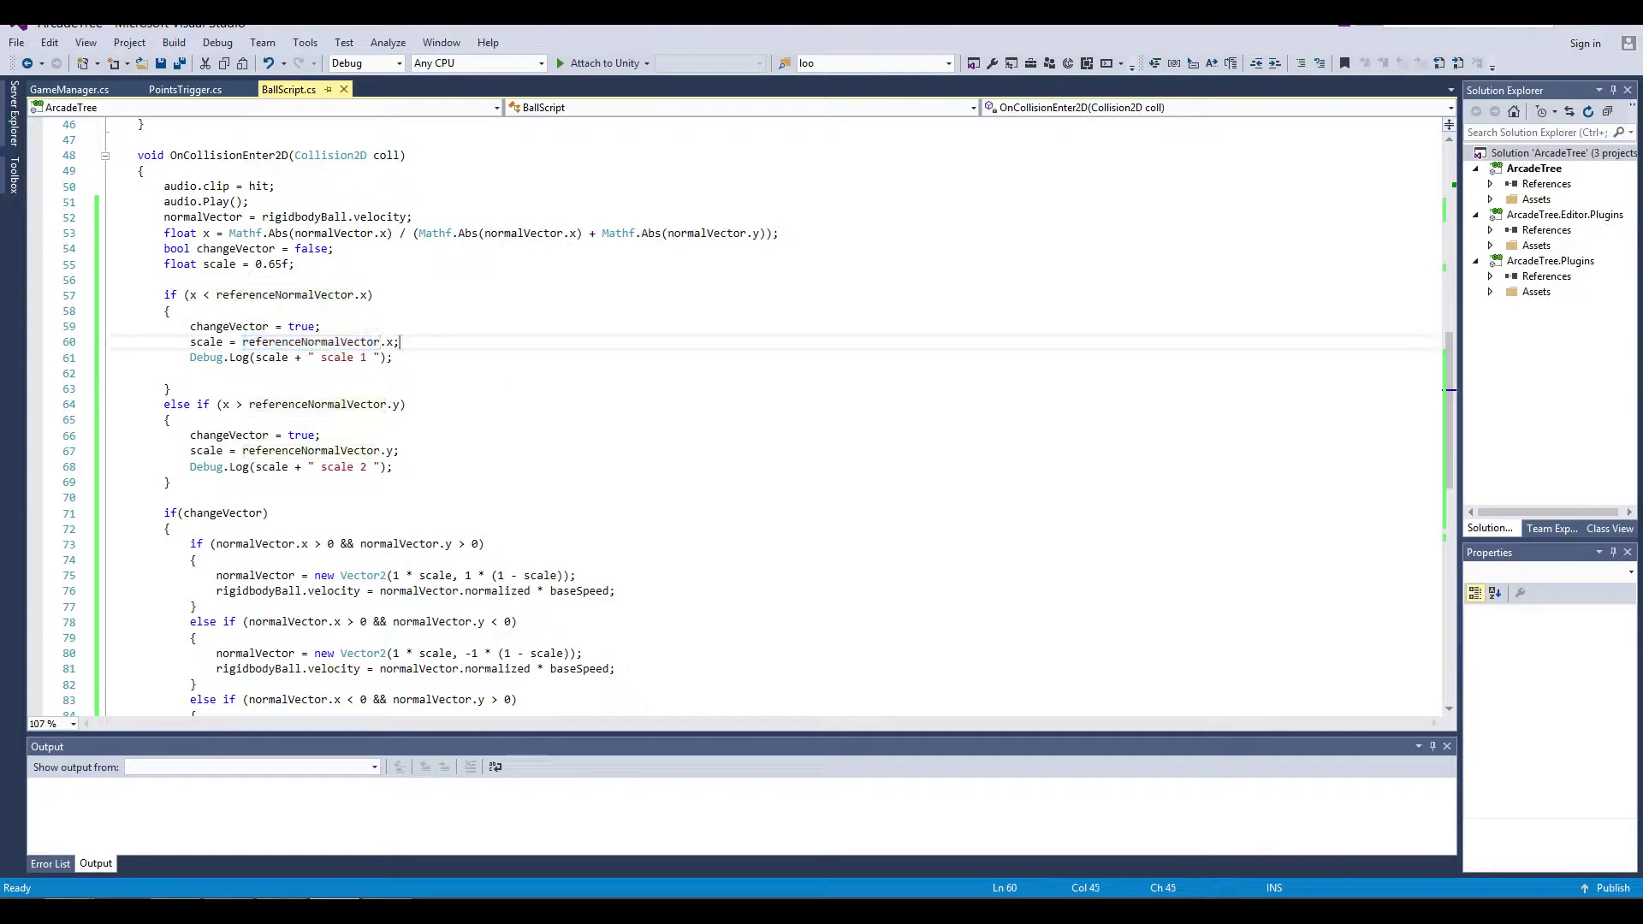
{"action": "mouse_move", "coordinate": [400, 342]}
{"action": "left_mouse_down"}
{"action": "mouse_move", "coordinate": [243, 342]}
{"action": "mouse_move", "coordinate": [374, 294]}
{"action": "left_mouse_up"}
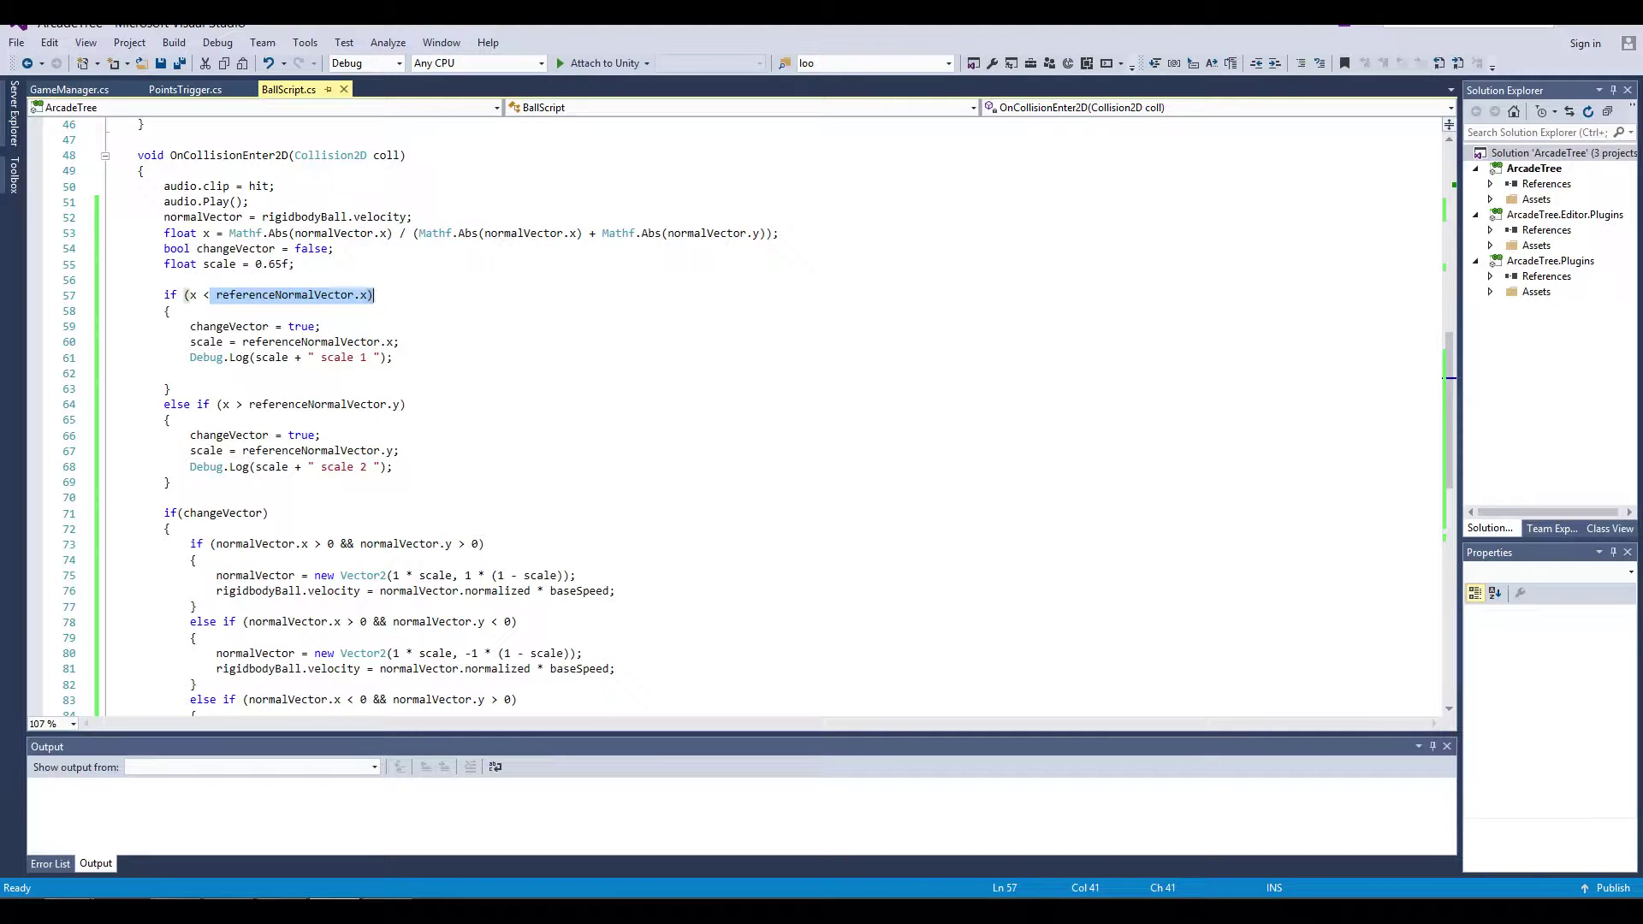
{"action": "left_click_drag", "start_coordinate": [237, 343], "coordinate": [400, 343]}
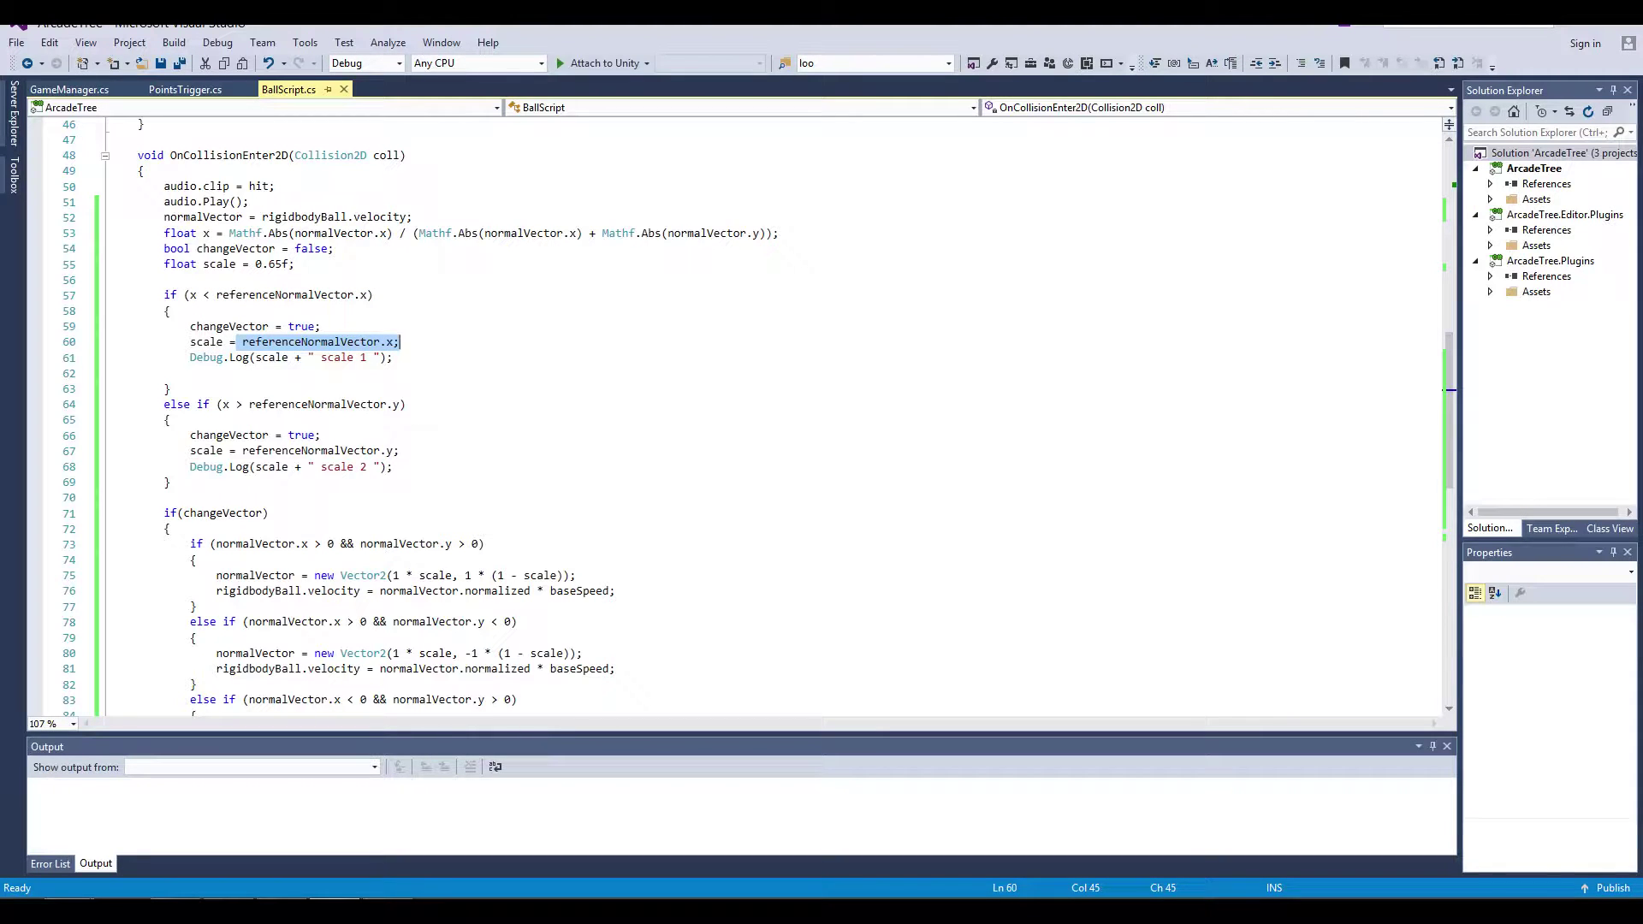
{"action": "left_click", "coordinate": [400, 450]}
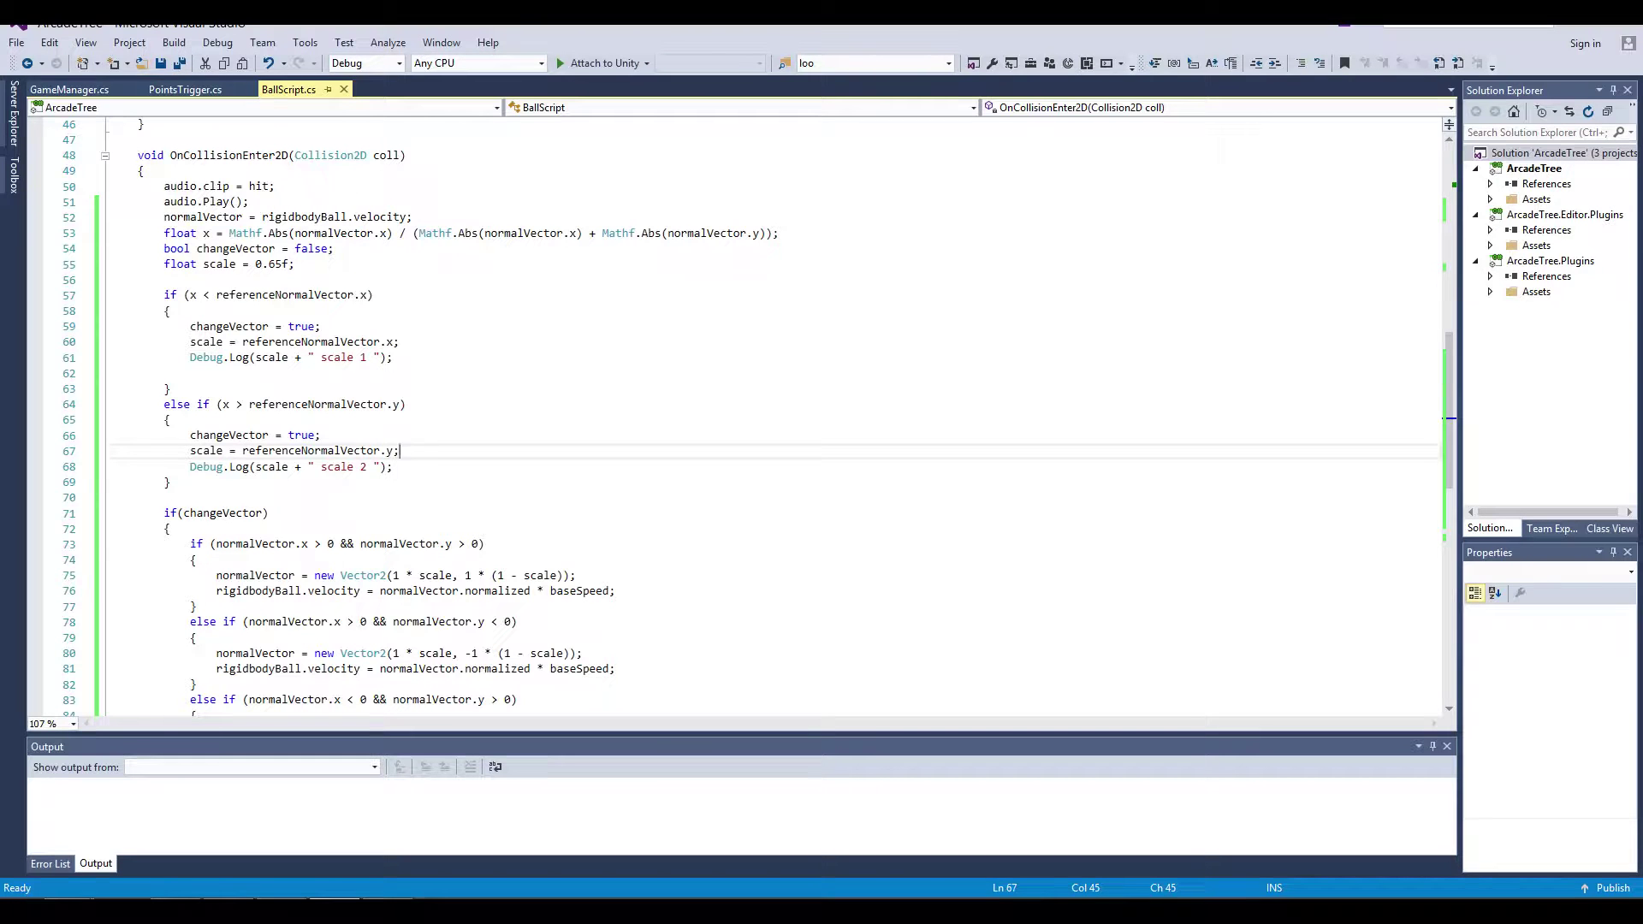
{"action": "key", "text": "shift+Up"}
{"action": "key", "text": "shift+Down"}
{"action": "key", "text": "shift+Up"}
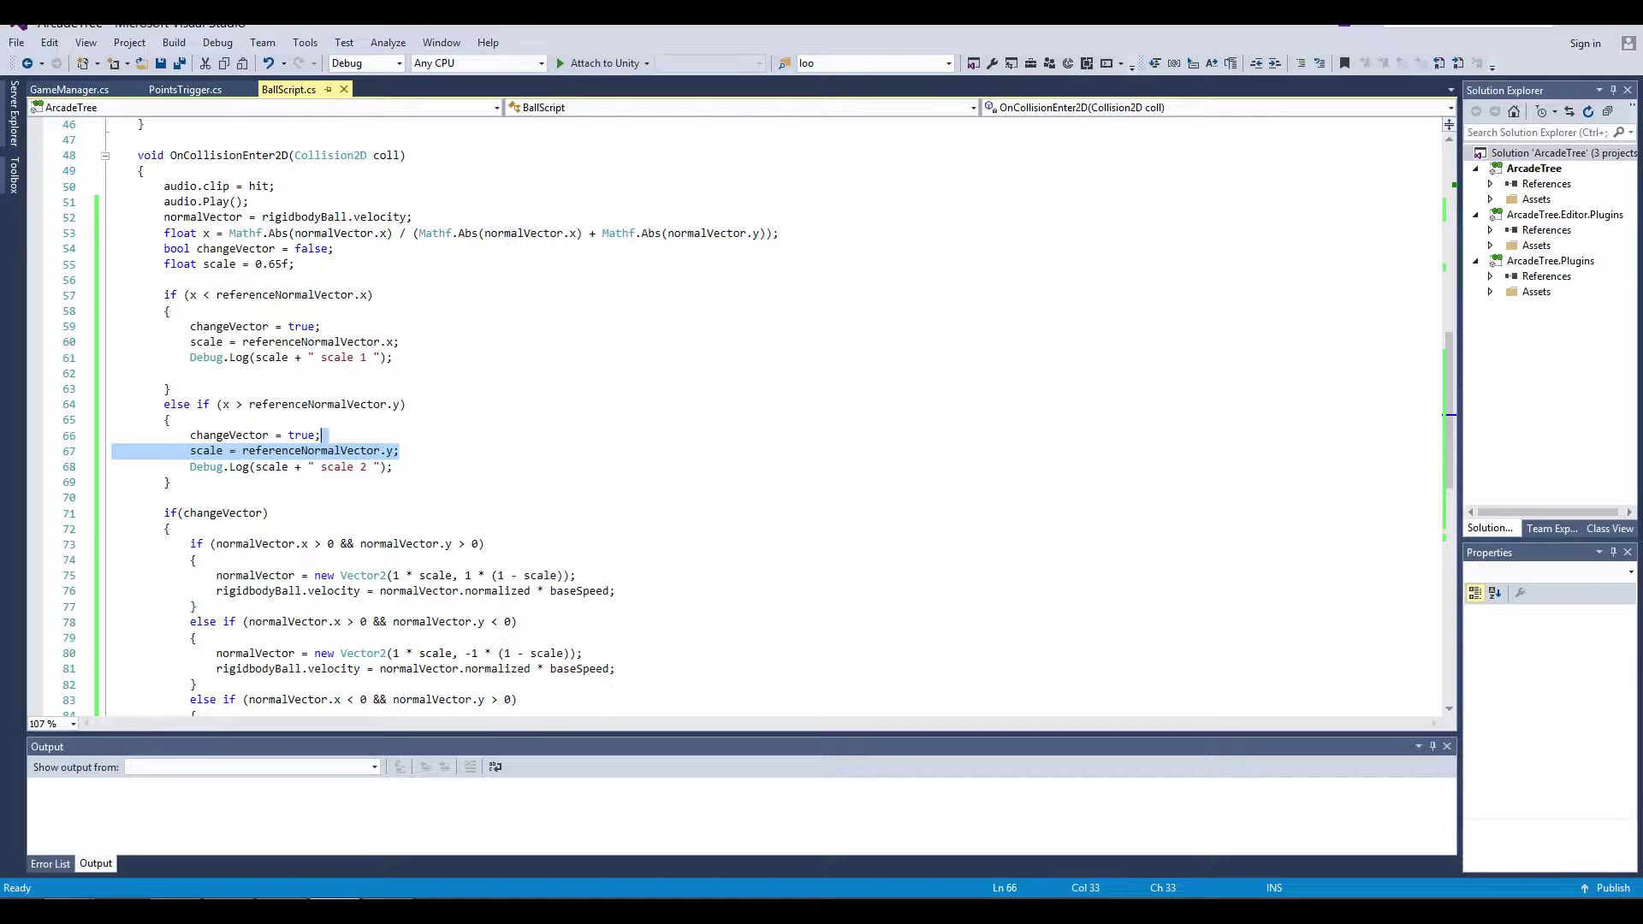
{"action": "key", "text": "shift+Down"}
{"action": "key", "text": "shift+Down"}
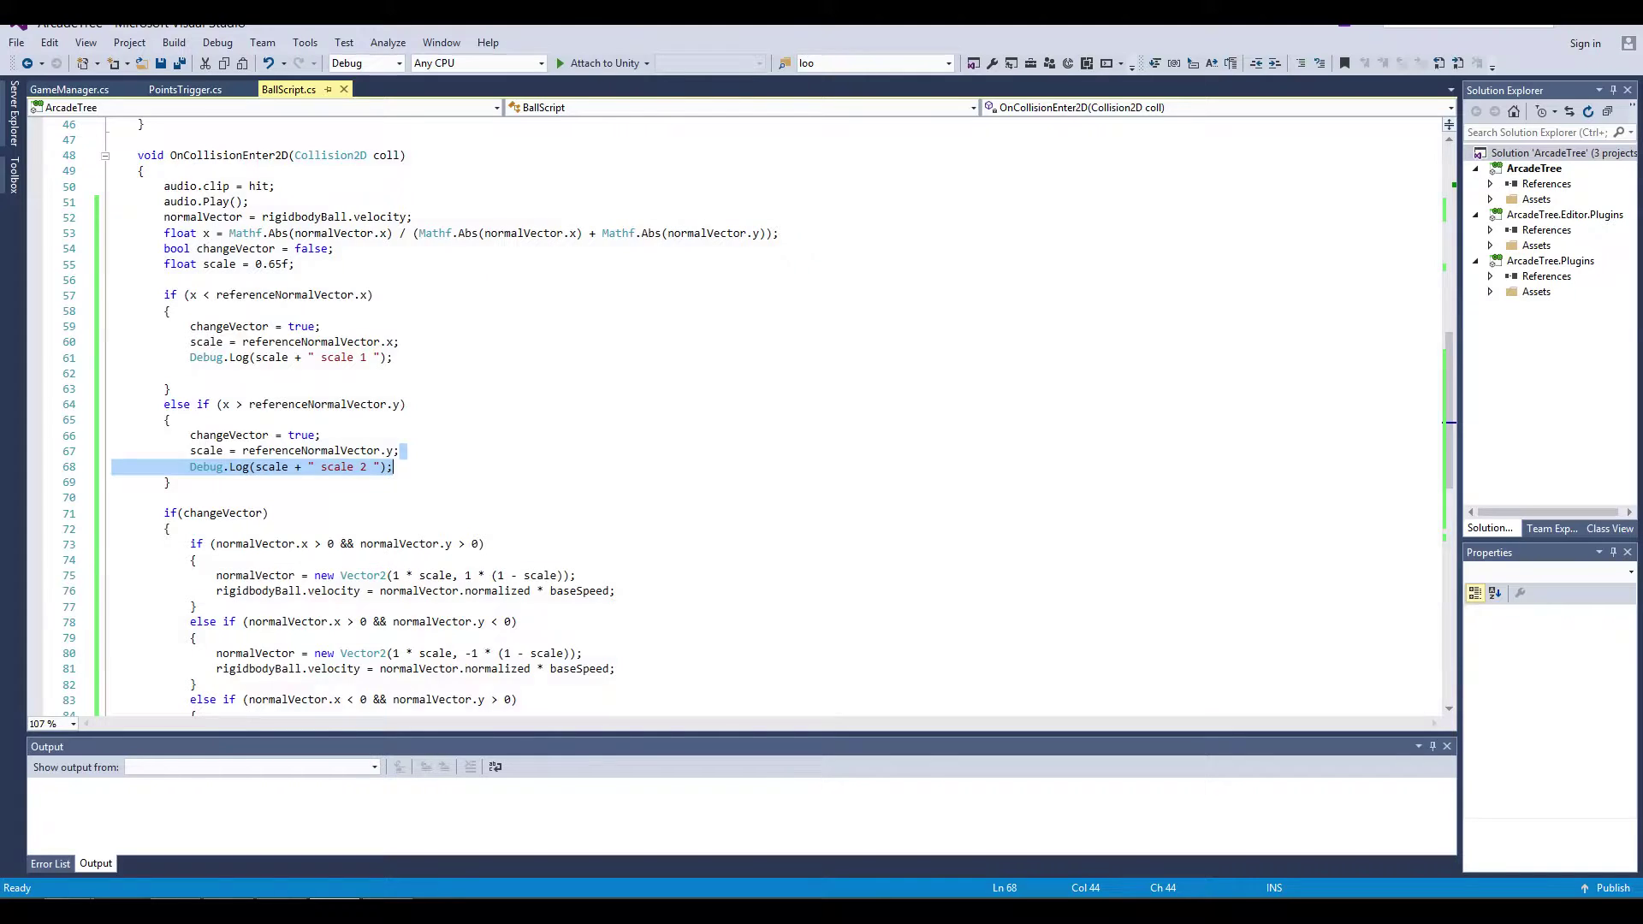
{"action": "scroll", "coordinate": [736, 419], "scroll_direction": "down", "scroll_amount": 2}
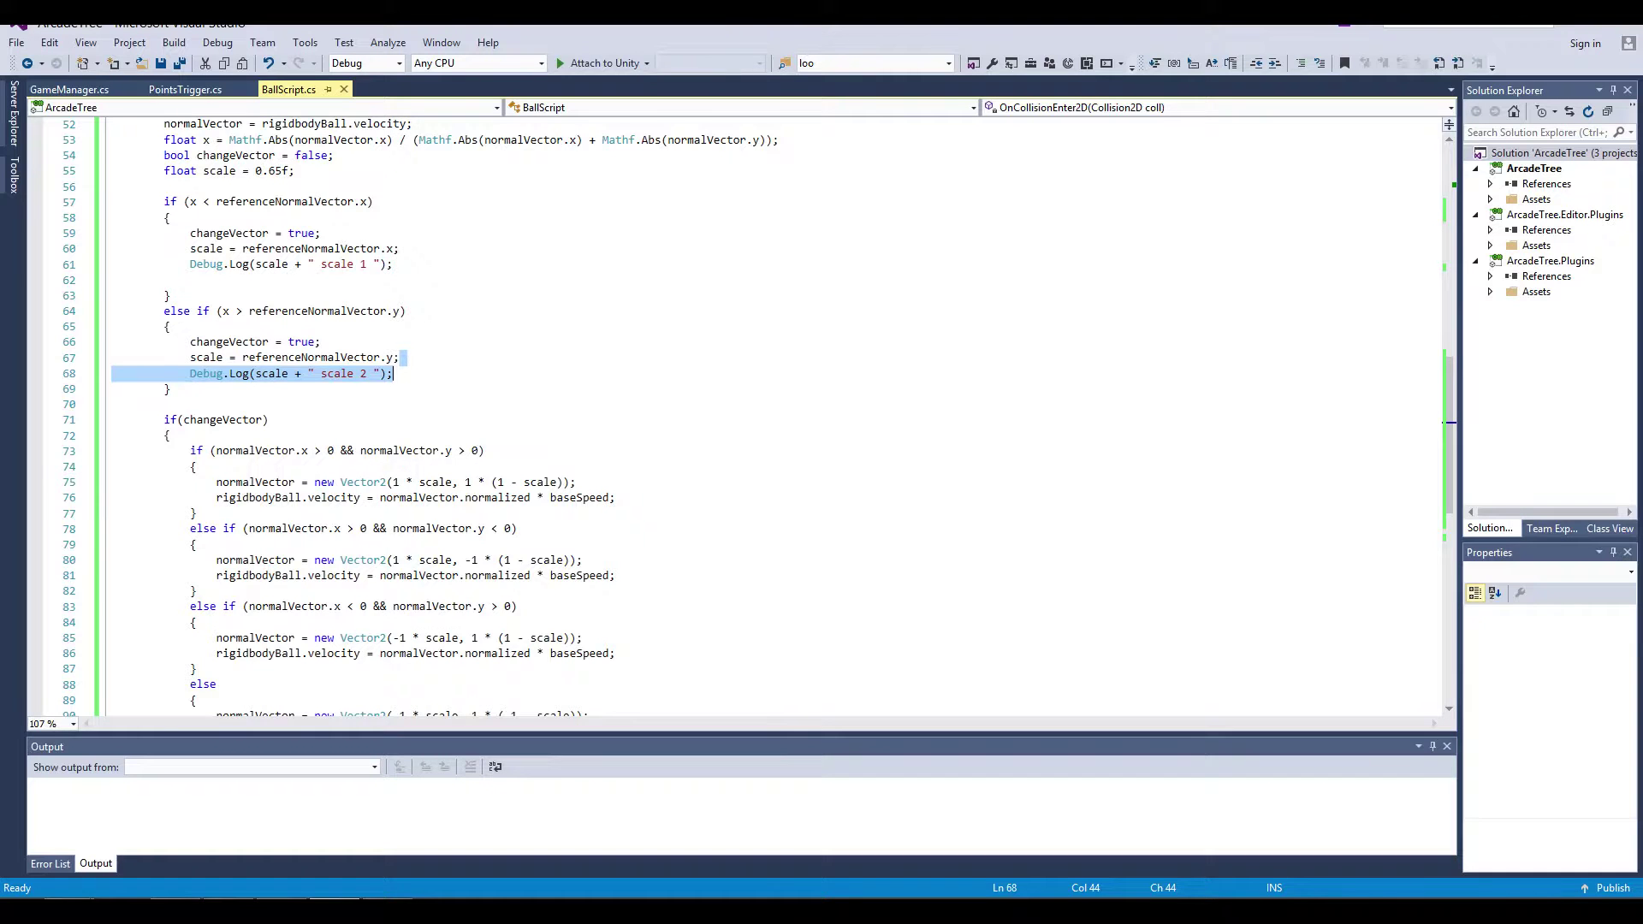
{"action": "scroll", "coordinate": [736, 420], "scroll_direction": "down", "scroll_amount": 2}
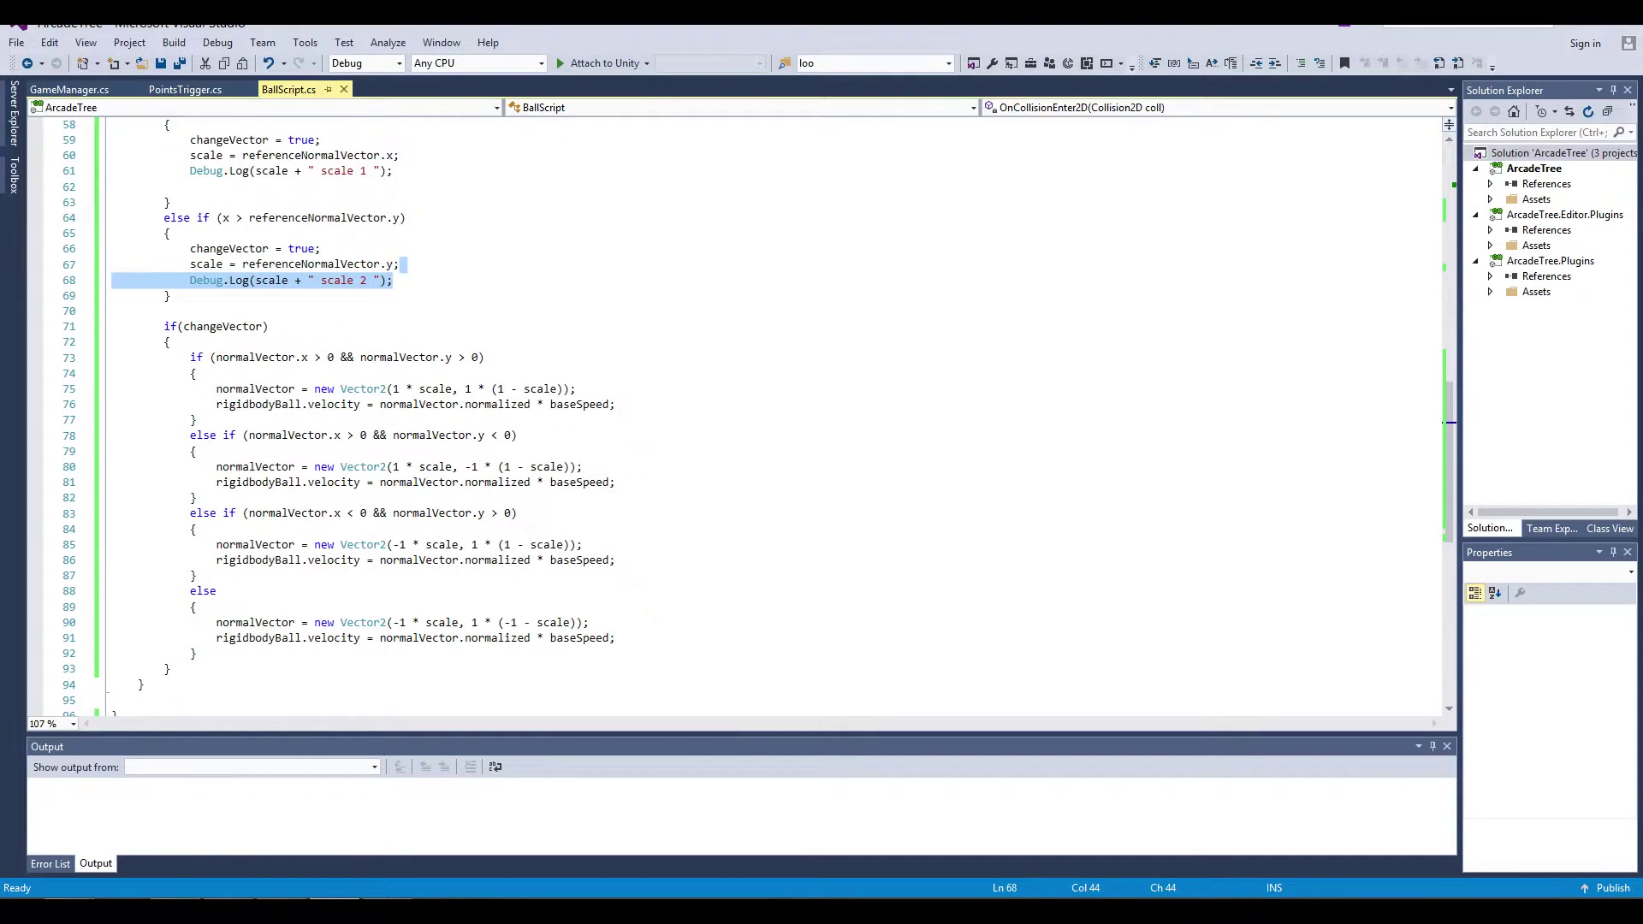
{"action": "left_click_drag", "start_coordinate": [190, 356], "coordinate": [334, 357]}
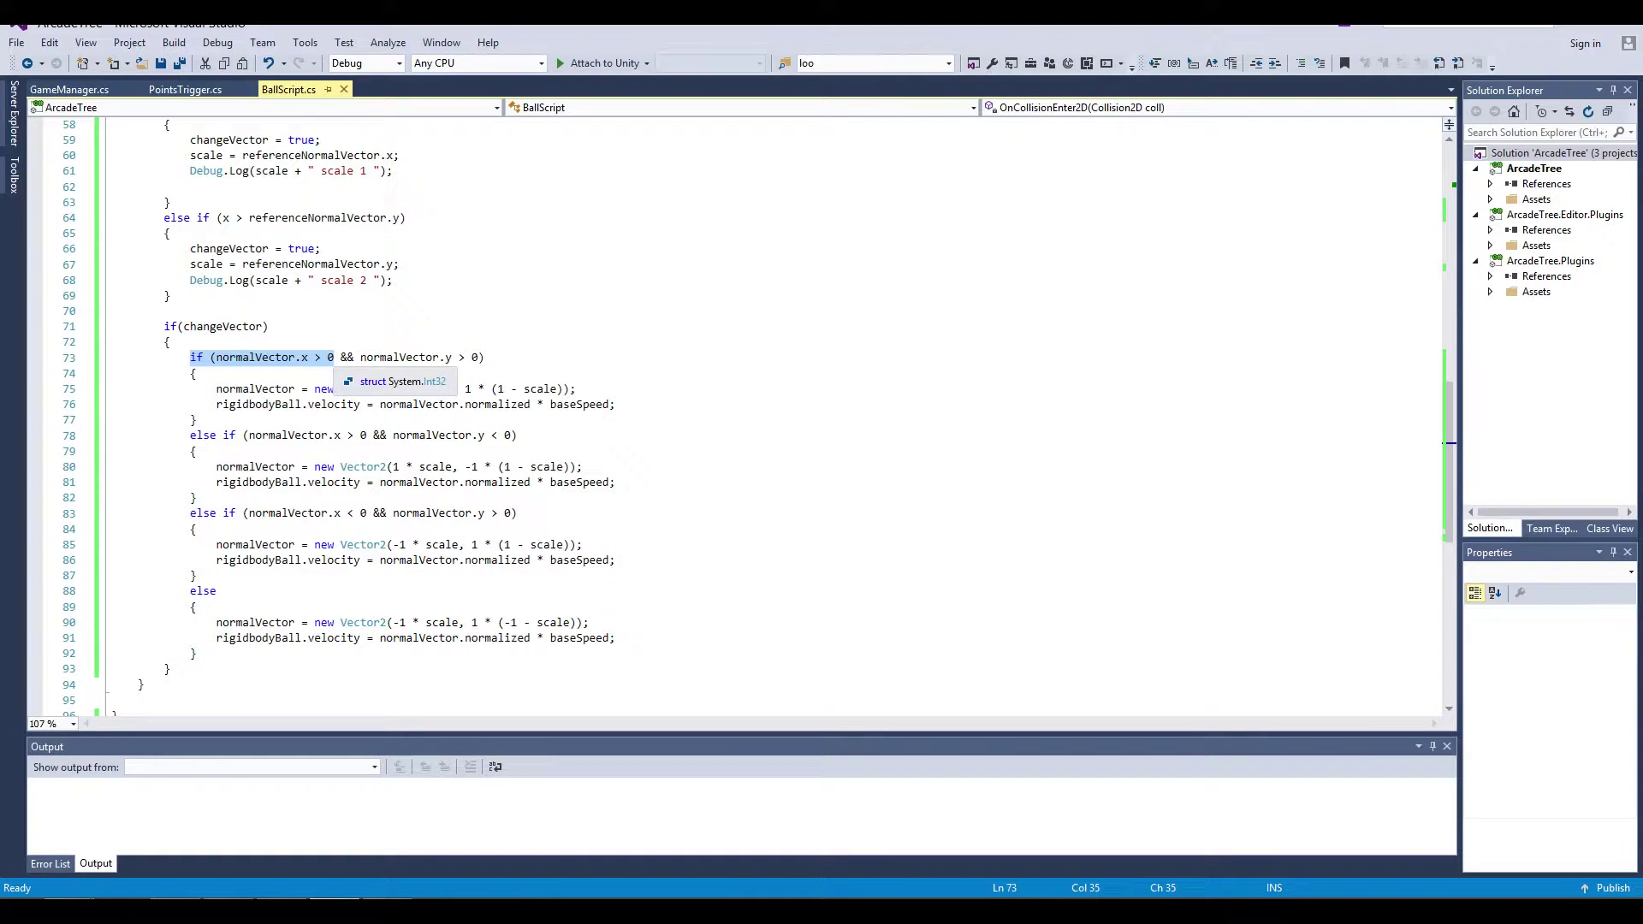
{"action": "double_click", "coordinate": [255, 388]}
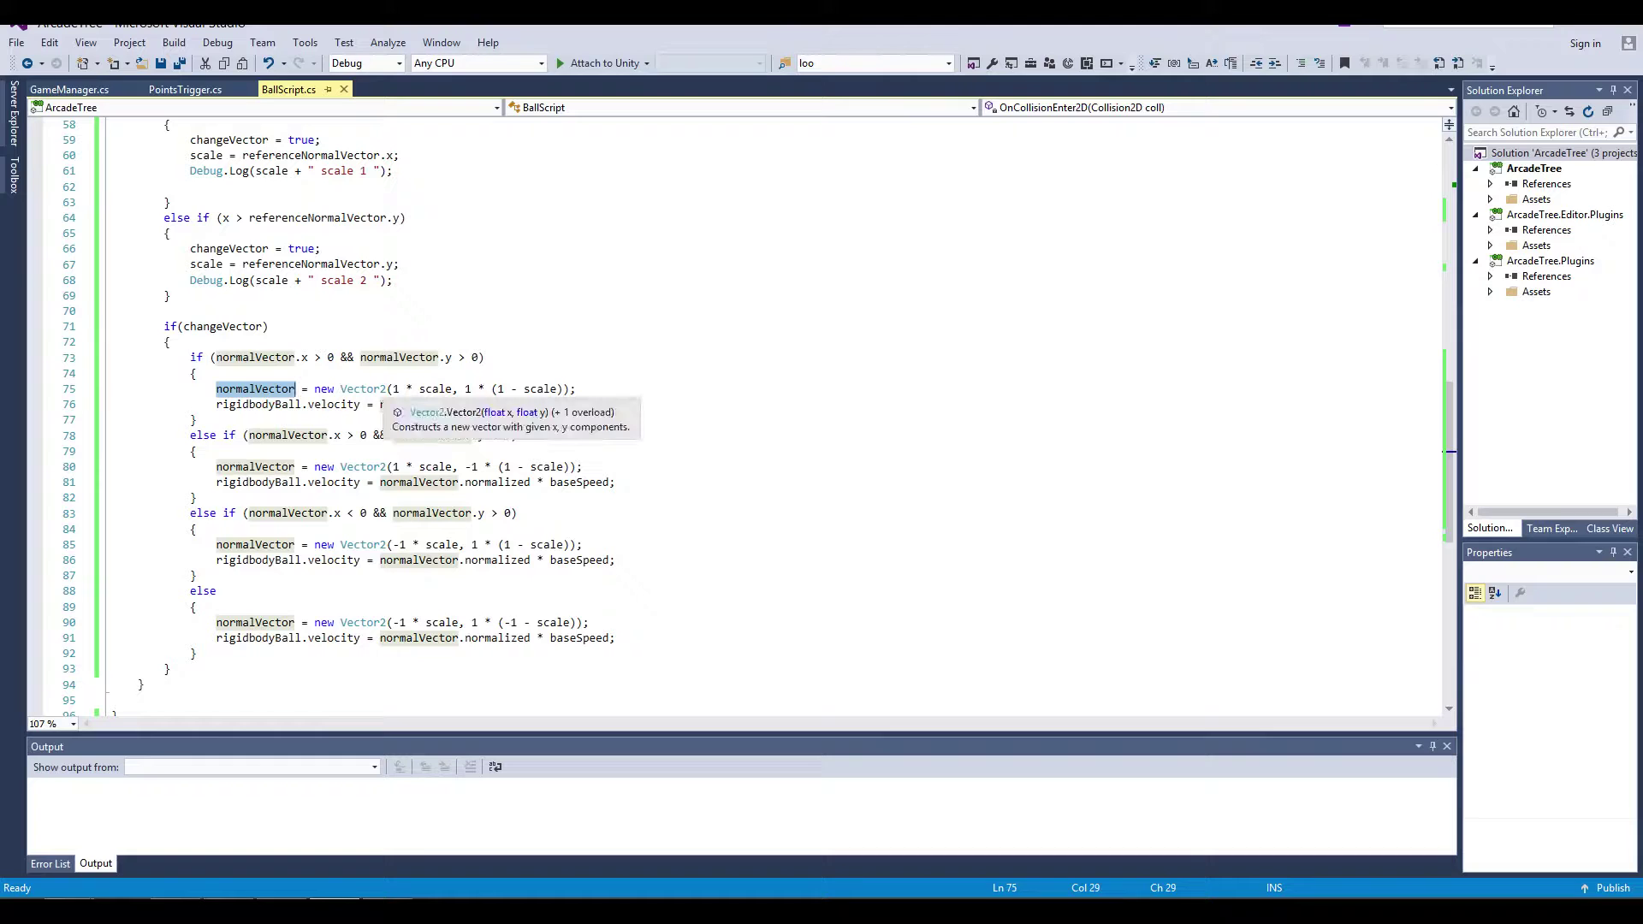
{"action": "left_click_drag", "start_coordinate": [394, 388], "coordinate": [578, 389]}
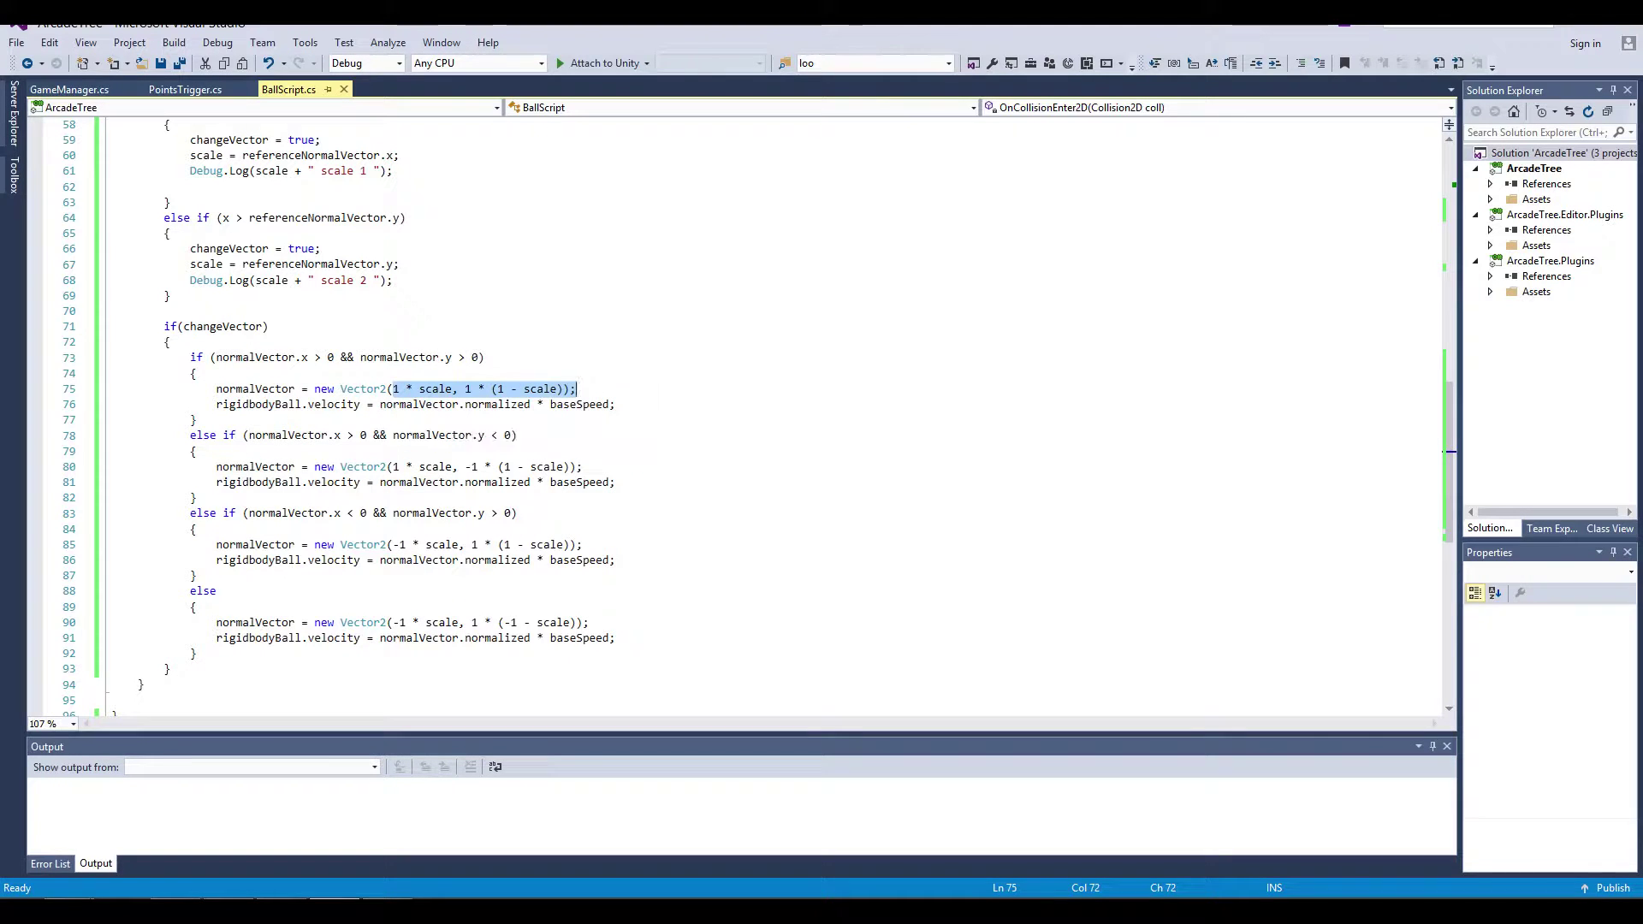
{"action": "key", "text": "Home"}
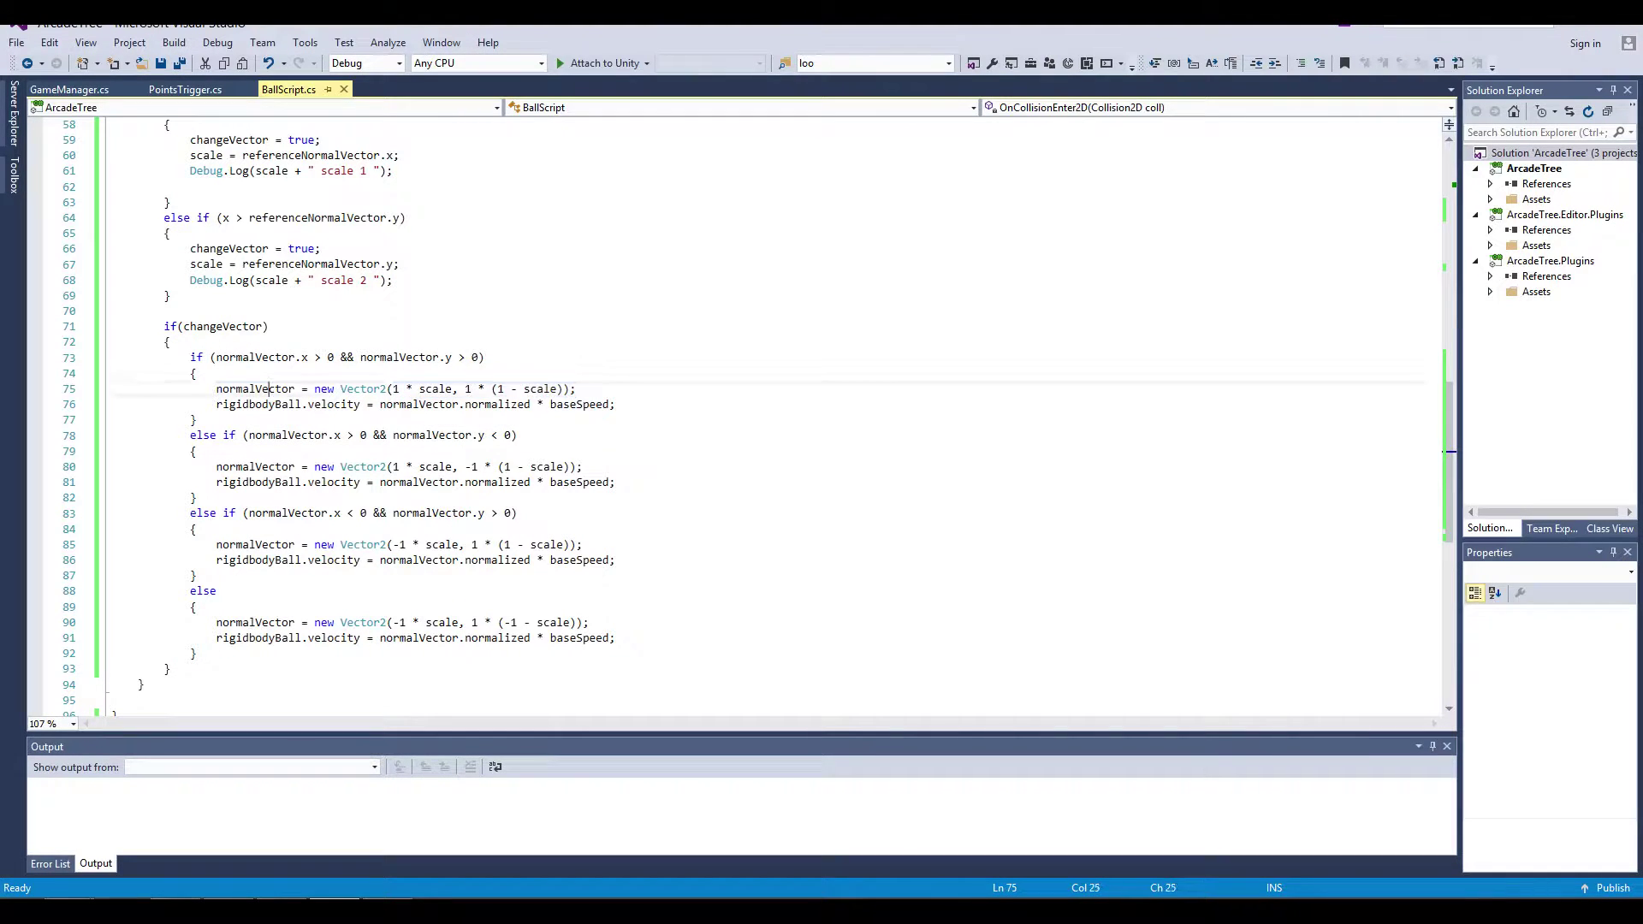
{"action": "key", "text": "Up"}
{"action": "key", "text": "Up"}
{"action": "key", "text": "ctrl+shift+Right"}
{"action": "key", "text": "ctrl+shift+Right"}
{"action": "key", "text": "ctrl+shift+Right"}
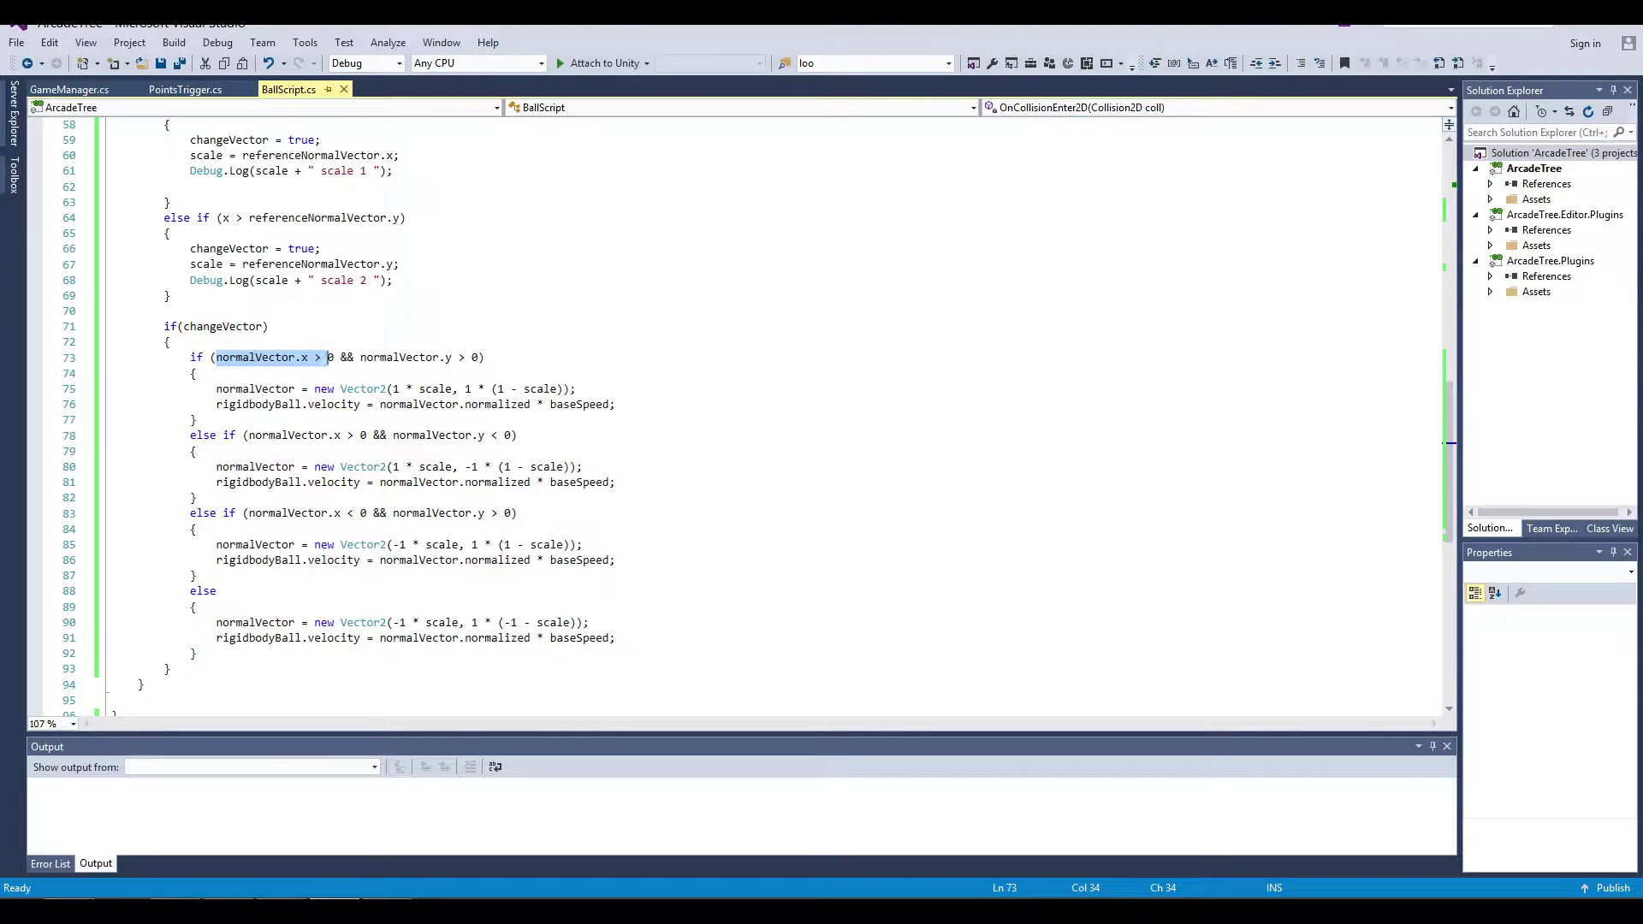
{"action": "key", "text": "alt+Tab"}
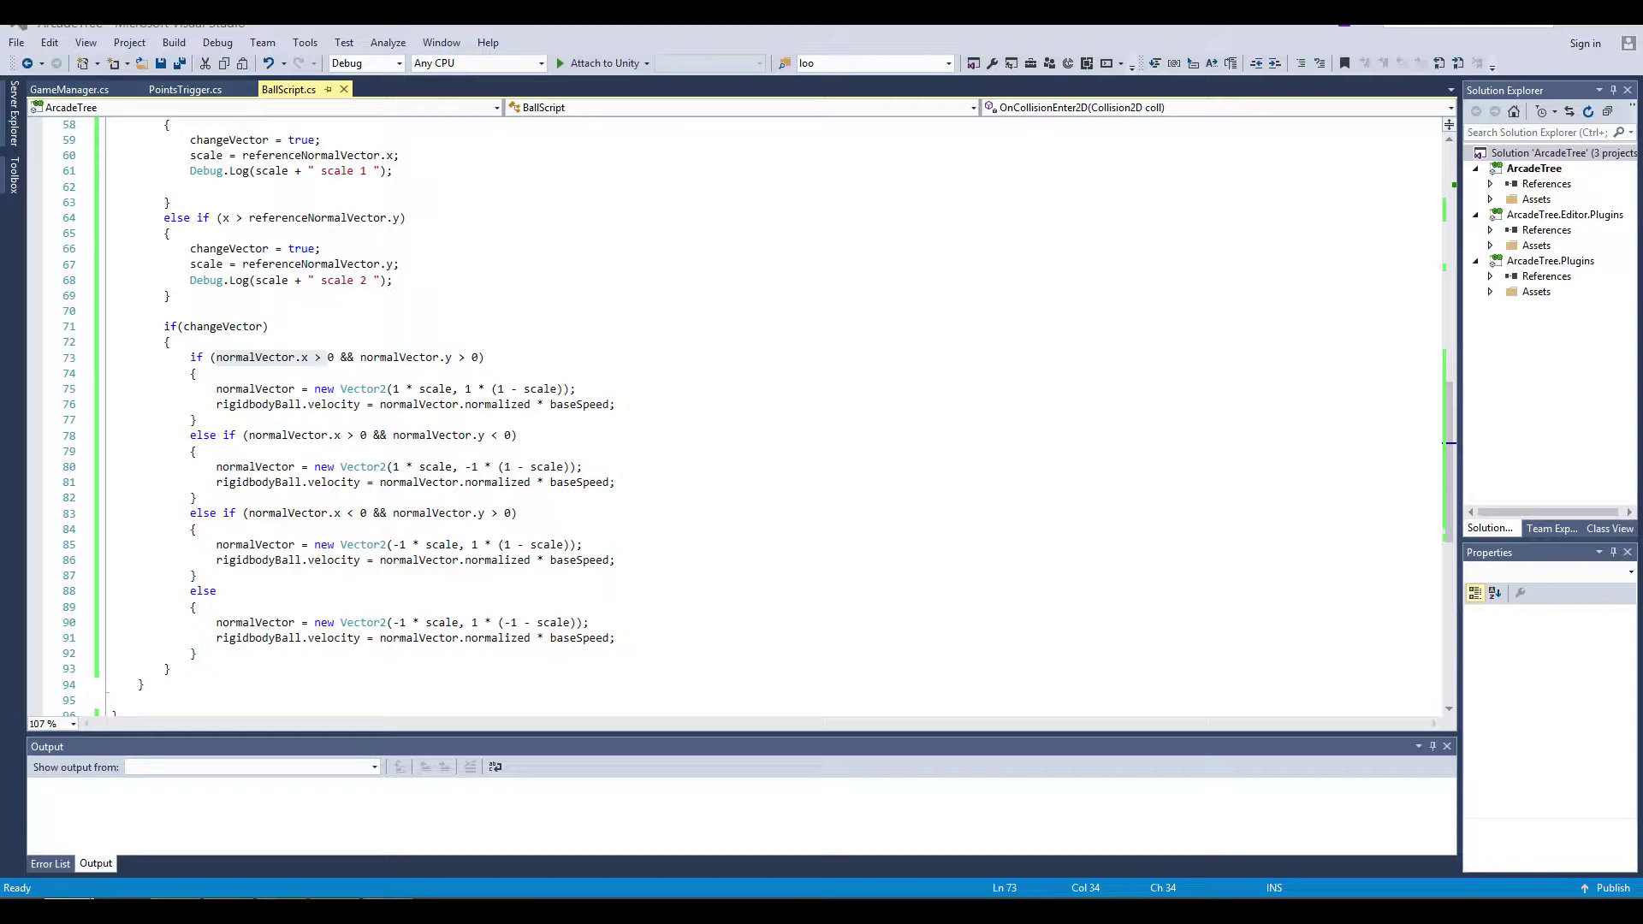
{"action": "left_click", "coordinate": [197, 373]}
{"action": "scroll", "coordinate": [479, 295], "scroll_direction": "up", "scroll_amount": 9}
{"action": "scroll", "coordinate": [480, 295], "scroll_direction": "up", "scroll_amount": 8}
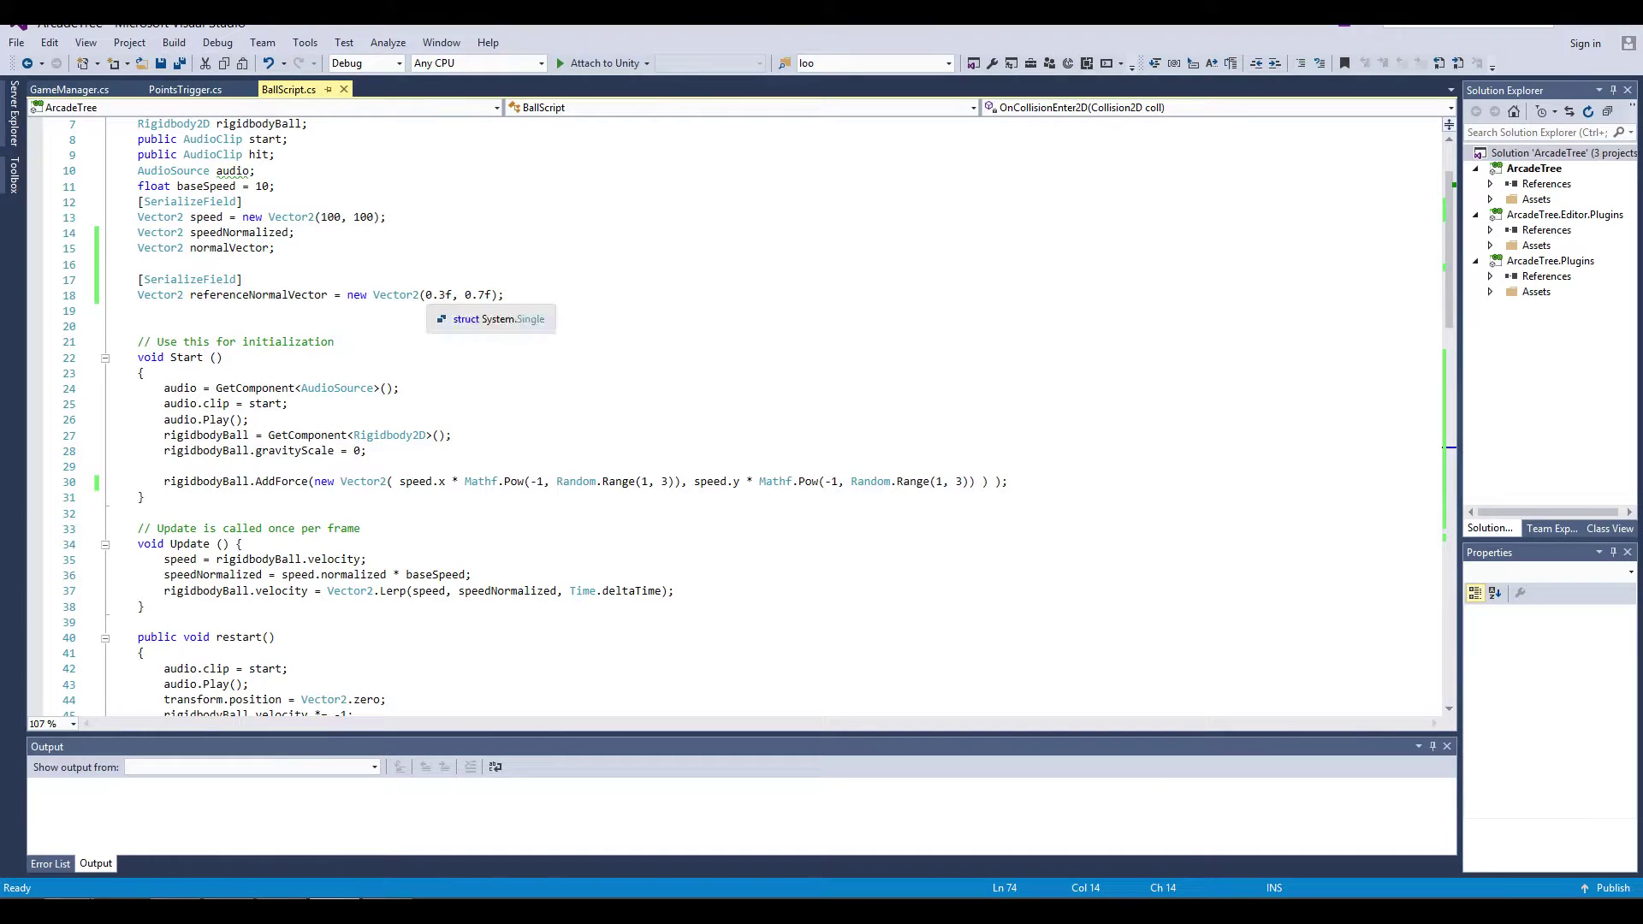
{"action": "left_click", "coordinate": [439, 295]}
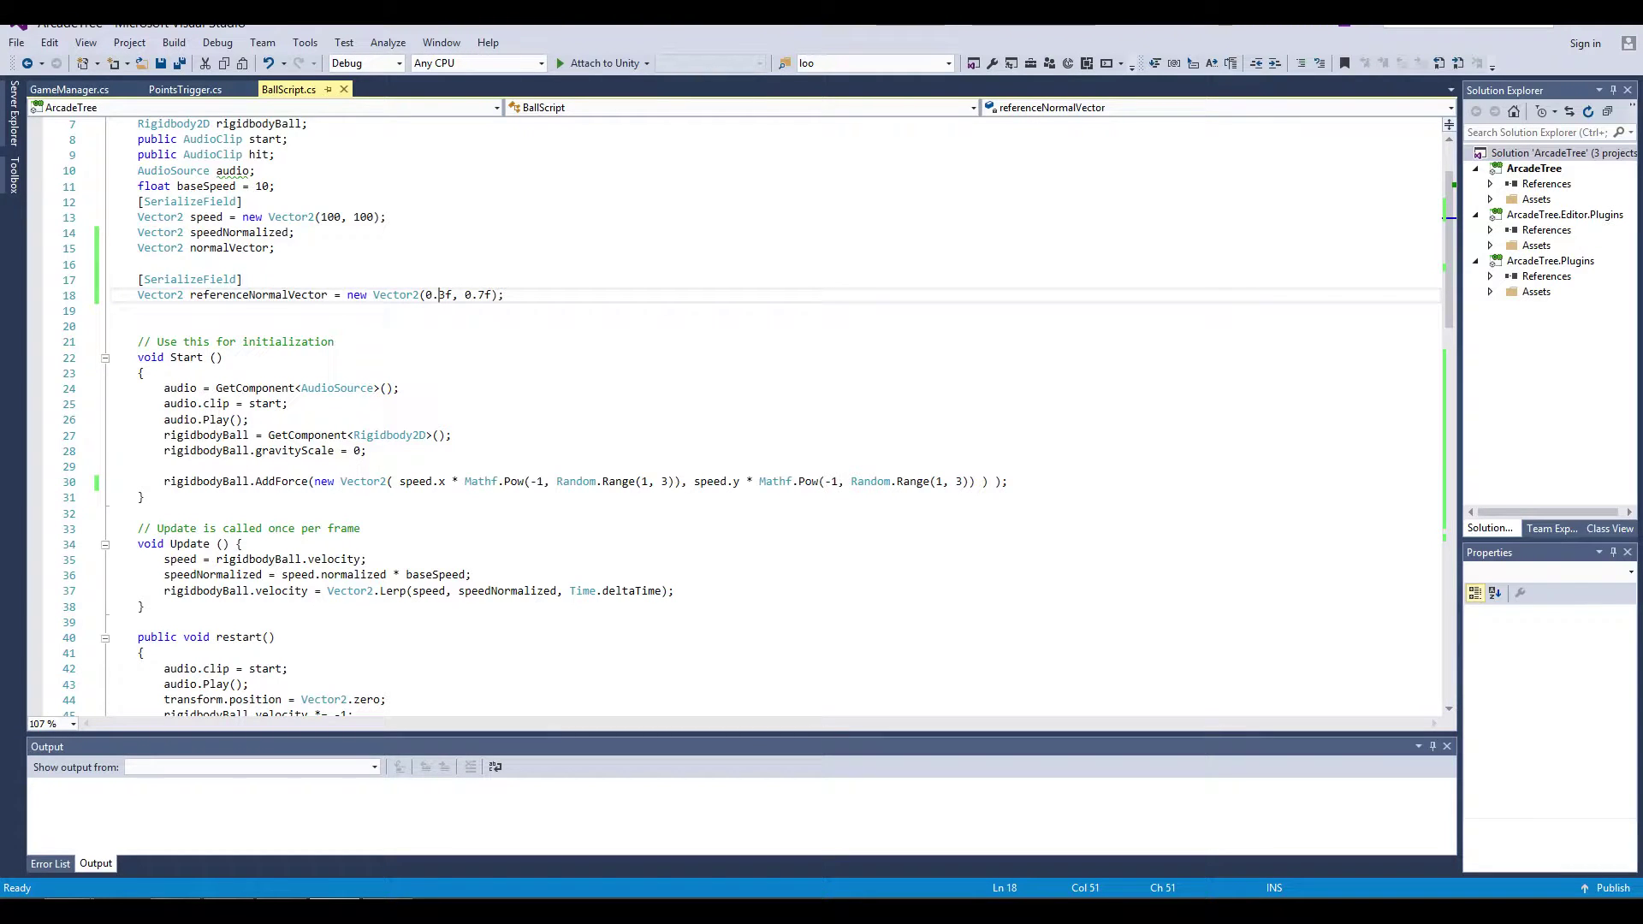
{"action": "scroll", "coordinate": [439, 294], "scroll_direction": "down", "scroll_amount": 3}
{"action": "scroll", "coordinate": [439, 294], "scroll_direction": "down", "scroll_amount": 2}
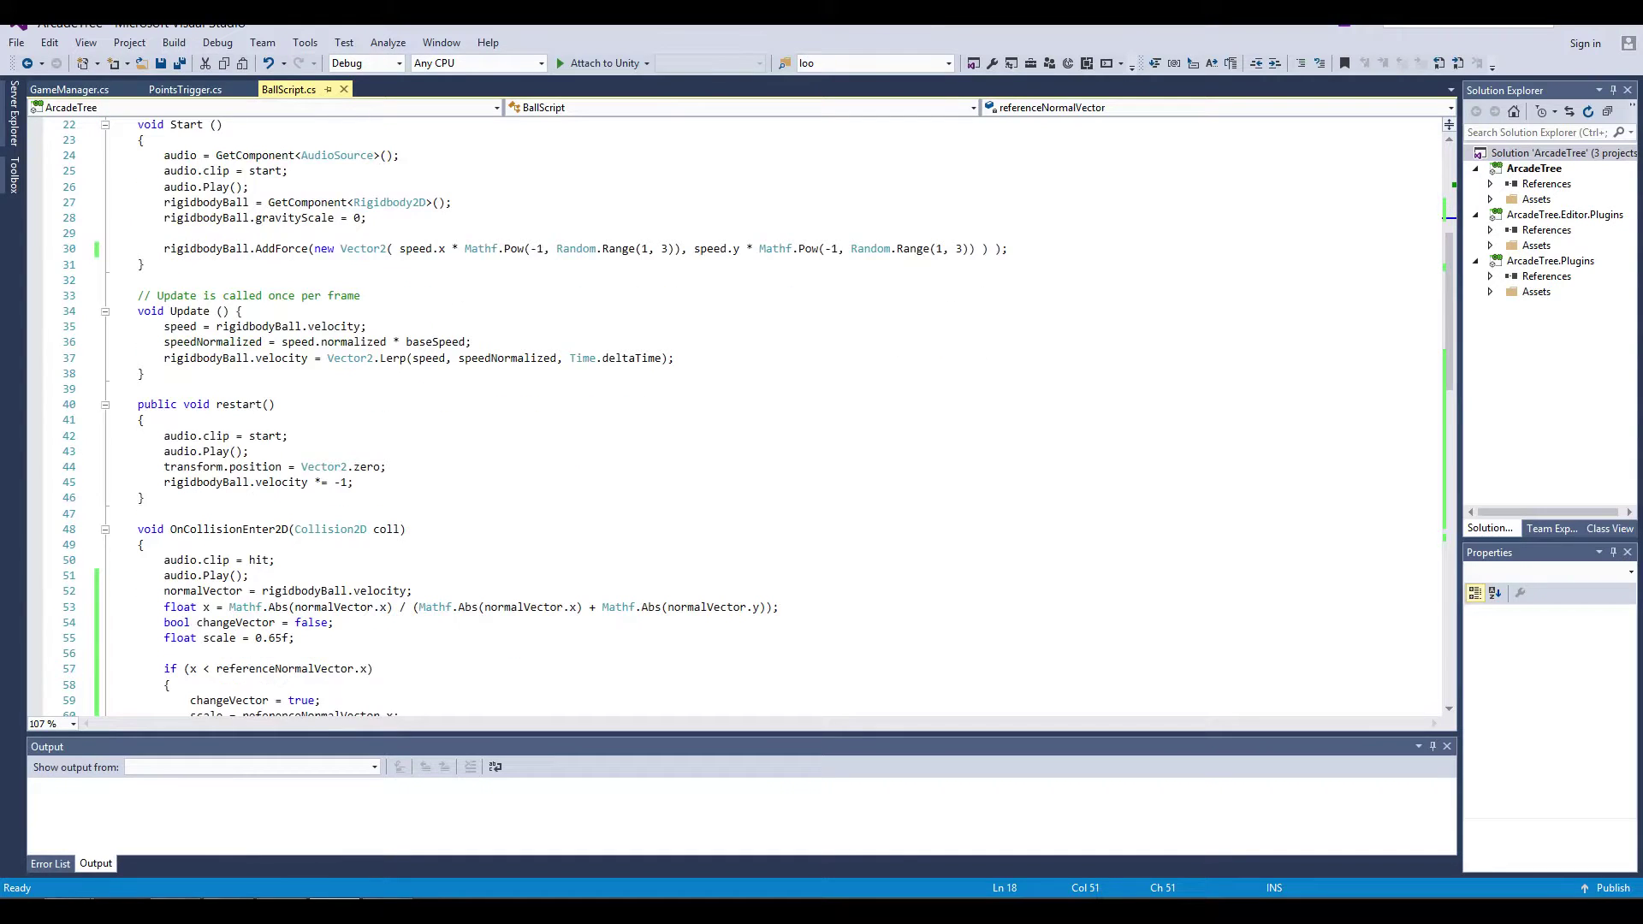
{"action": "scroll", "coordinate": [439, 295], "scroll_direction": "down", "scroll_amount": 3}
{"action": "scroll", "coordinate": [439, 294], "scroll_direction": "down", "scroll_amount": 2}
{"action": "scroll", "coordinate": [439, 294], "scroll_direction": "down", "scroll_amount": 1}
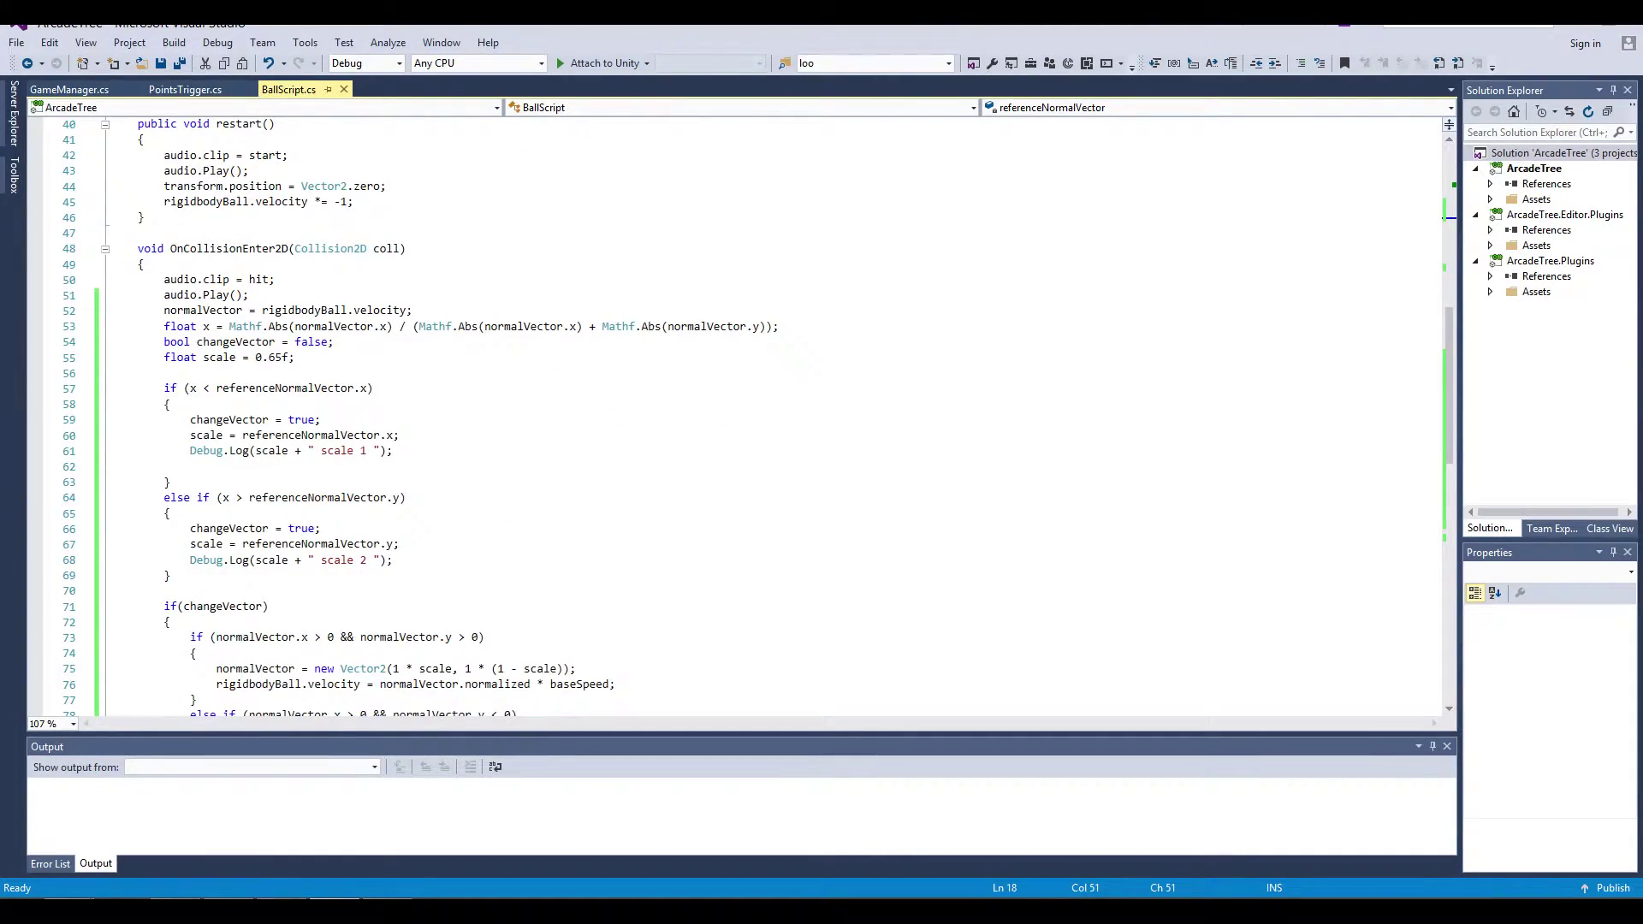
{"action": "scroll", "coordinate": [736, 420], "scroll_direction": "up", "scroll_amount": 7}
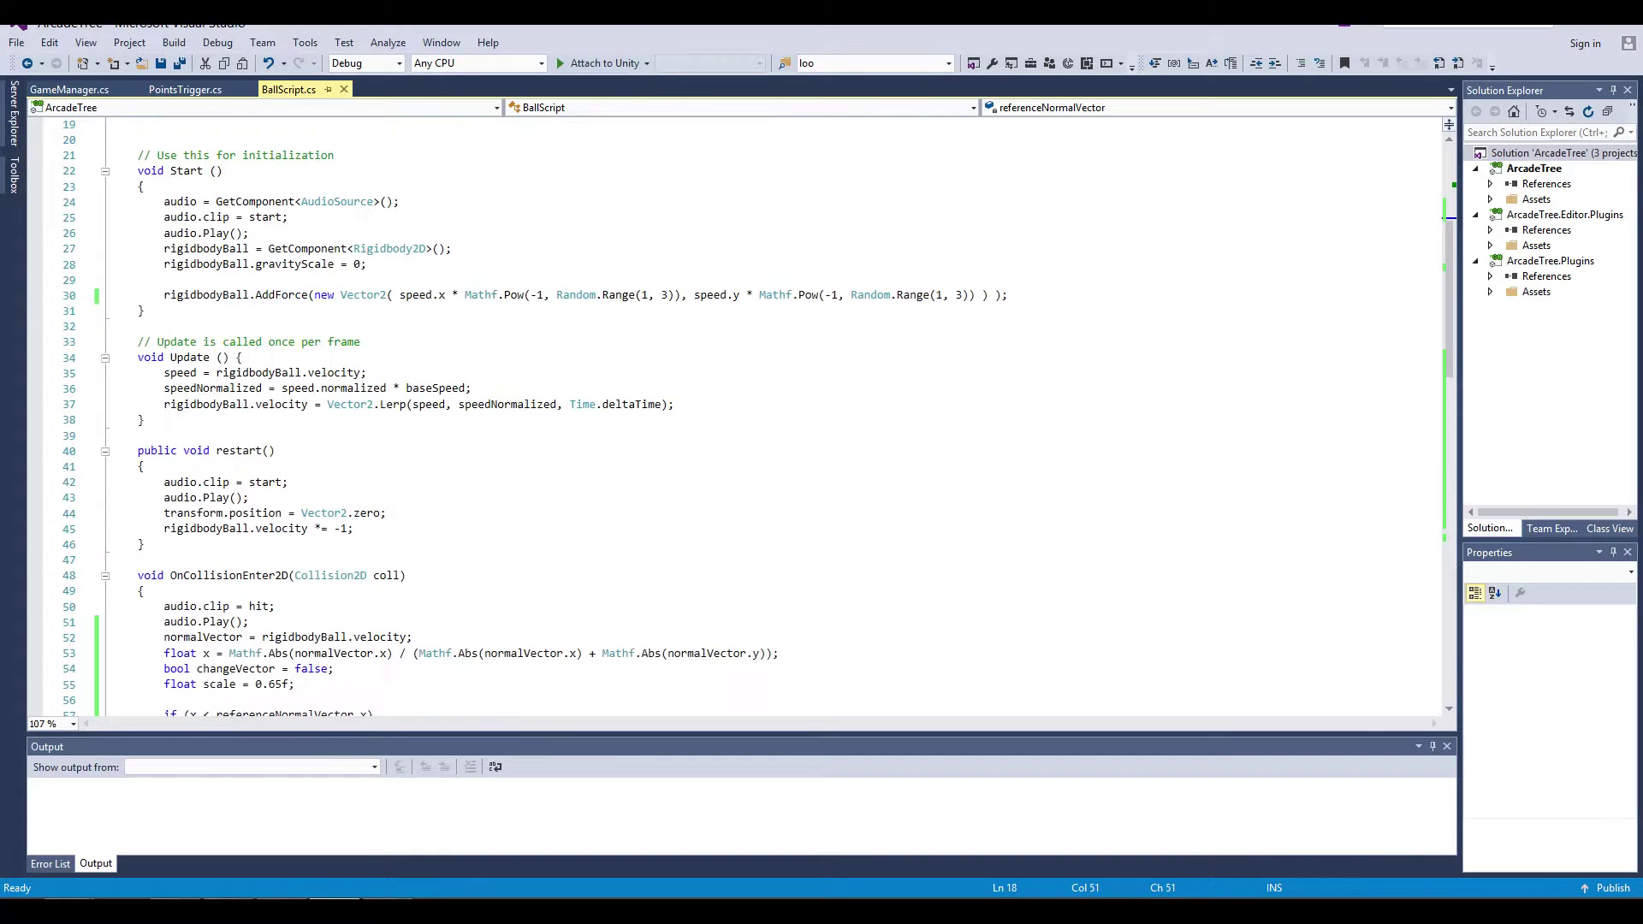
{"action": "scroll", "coordinate": [736, 420], "scroll_direction": "up", "scroll_amount": 3}
{"action": "scroll", "coordinate": [736, 420], "scroll_direction": "down", "scroll_amount": 6}
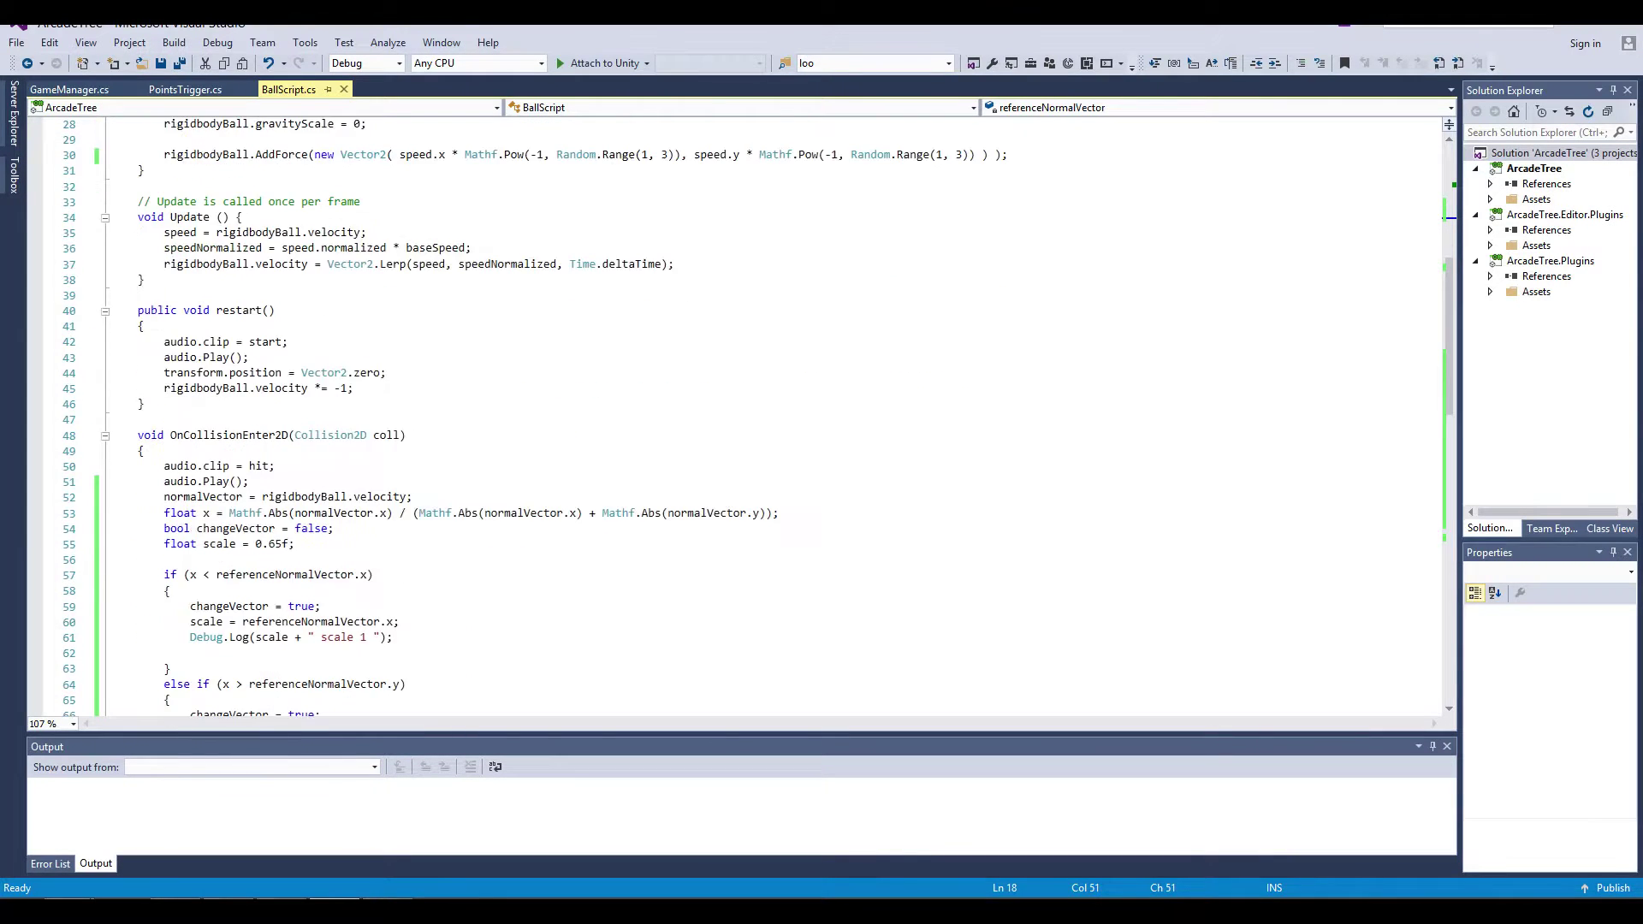
{"action": "scroll", "coordinate": [737, 419], "scroll_direction": "down", "scroll_amount": 5}
{"action": "scroll", "coordinate": [736, 420], "scroll_direction": "down", "scroll_amount": 1}
{"action": "scroll", "coordinate": [737, 420], "scroll_direction": "down", "scroll_amount": 2}
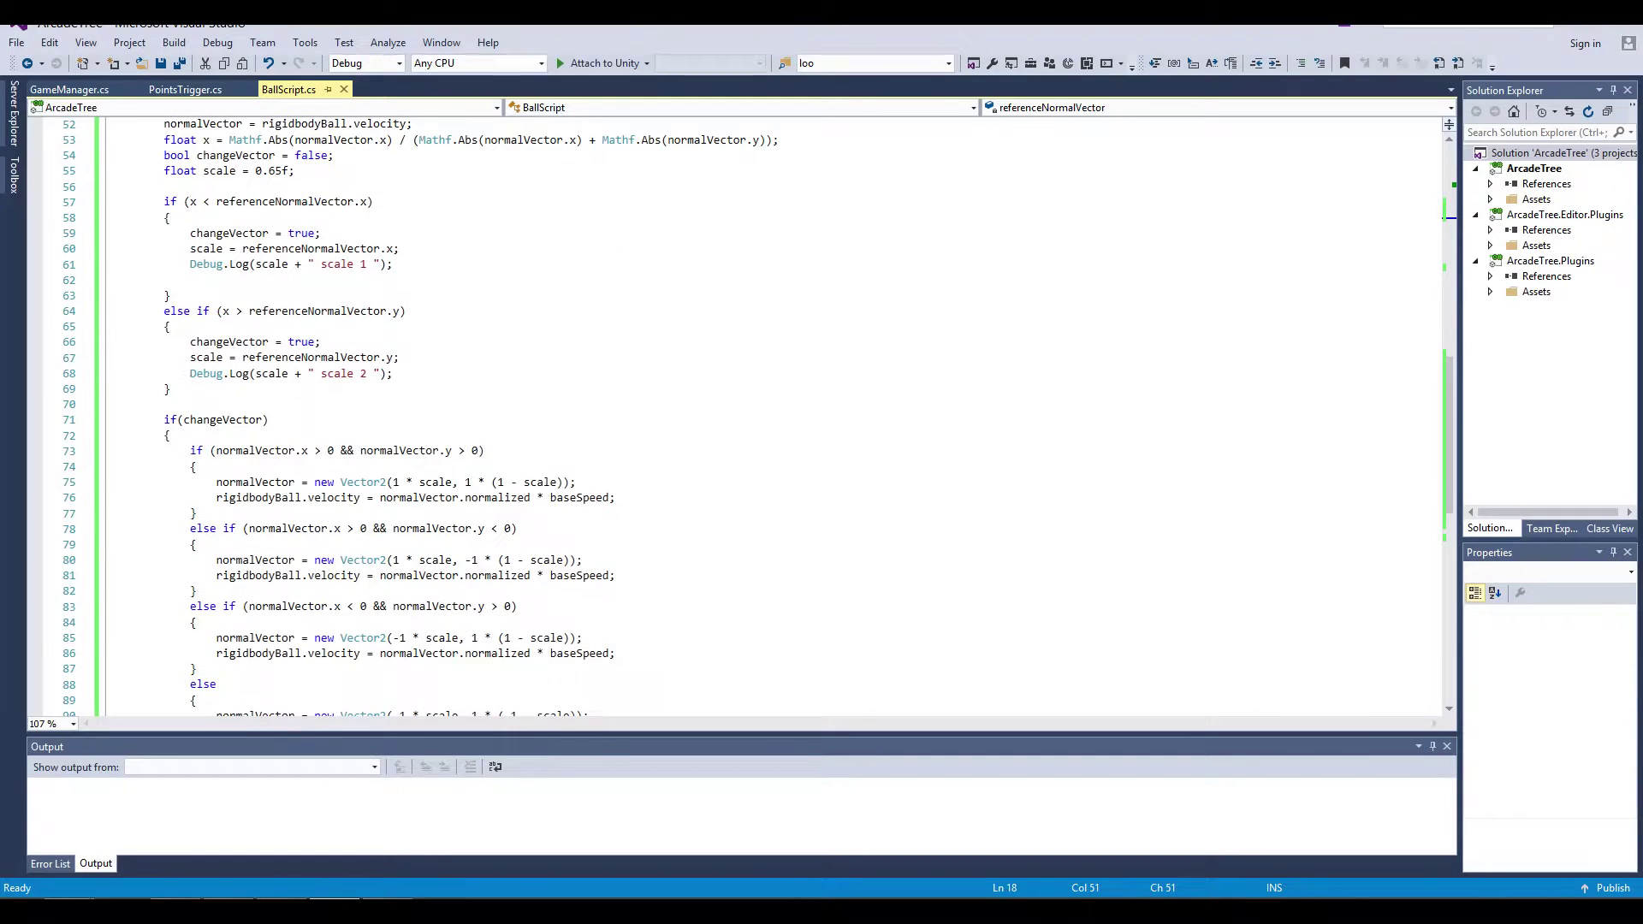
{"action": "scroll", "coordinate": [548, 381], "scroll_direction": "down", "scroll_amount": 4}
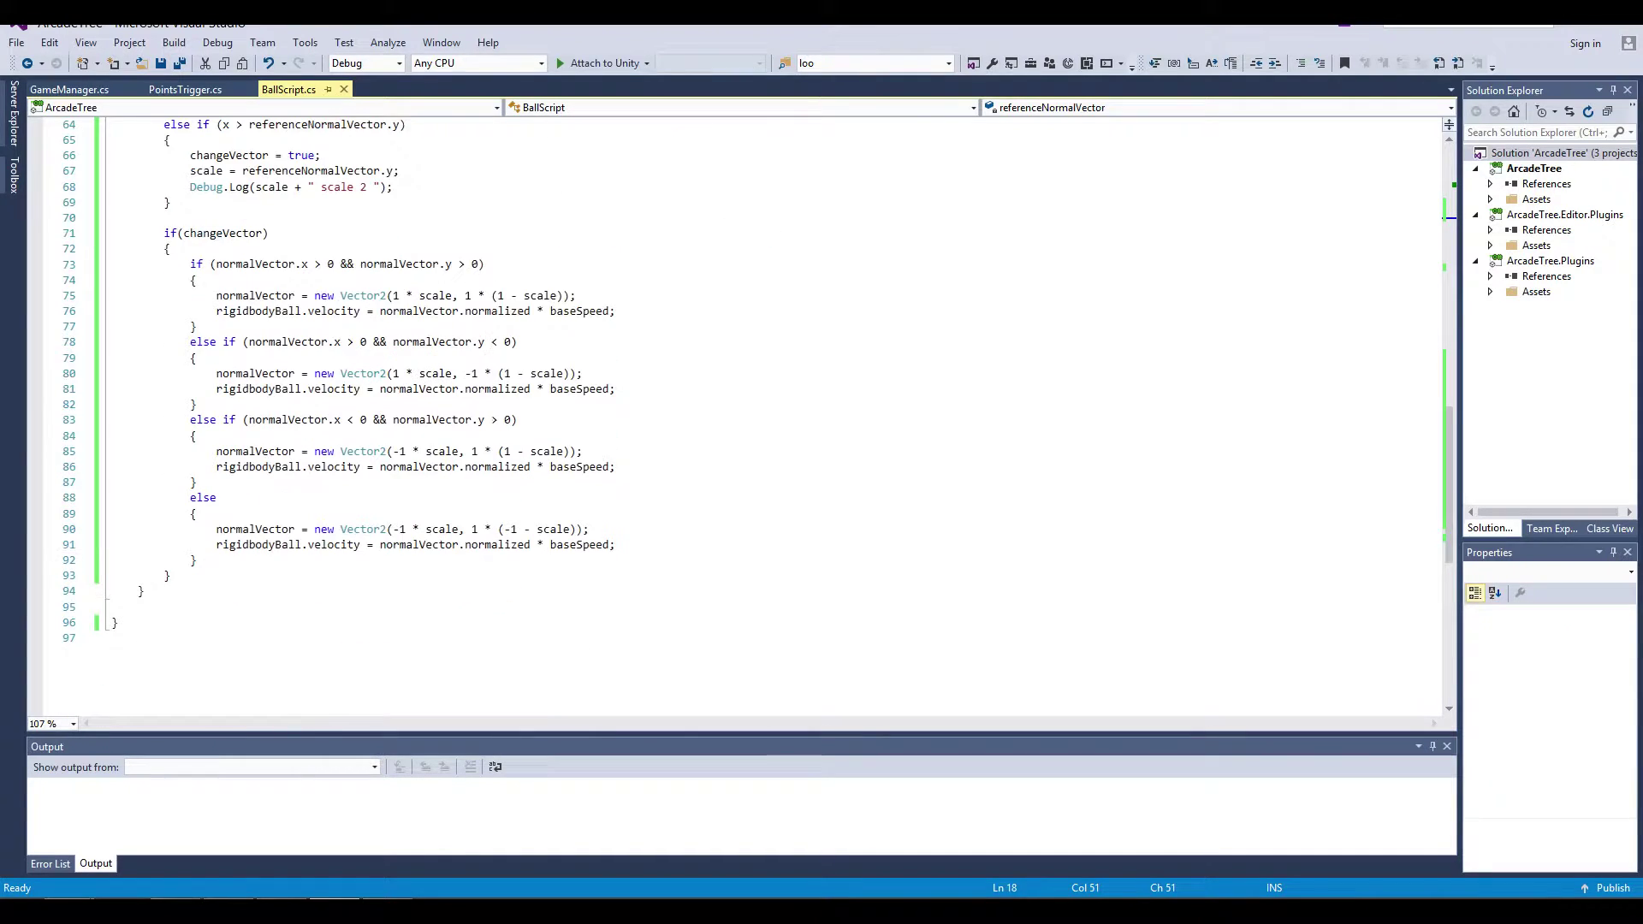
{"action": "scroll", "coordinate": [736, 419], "scroll_direction": "up", "scroll_amount": 4}
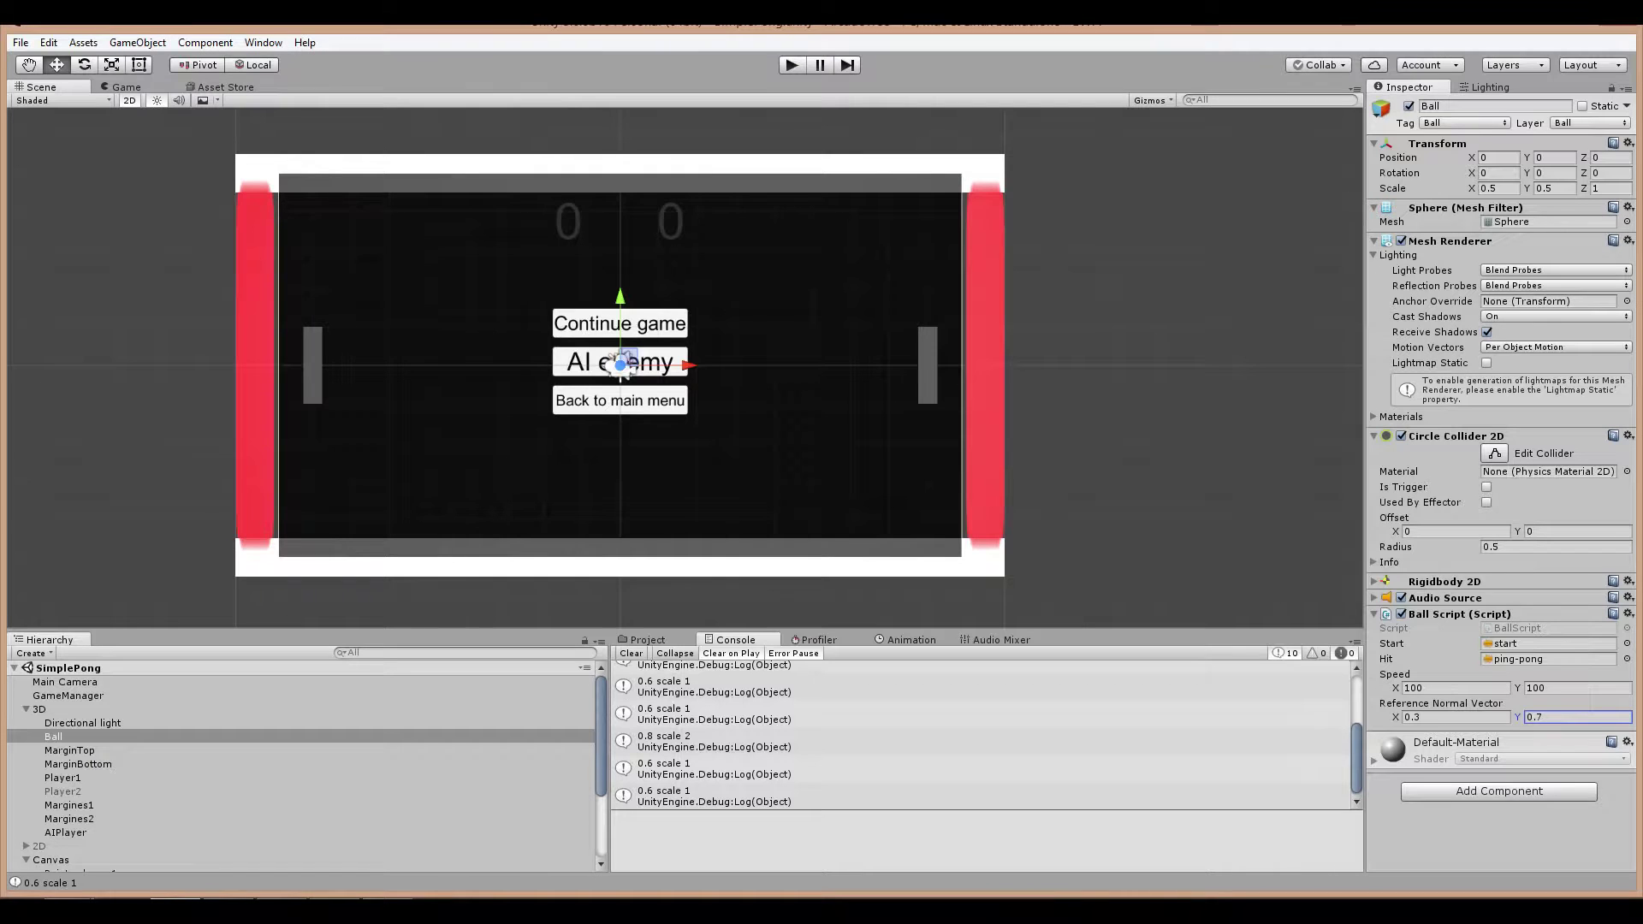
Step: Run Pong in Play mode and rally with the left paddle using W and S
{"action": "key", "text": "ctrl+p"}
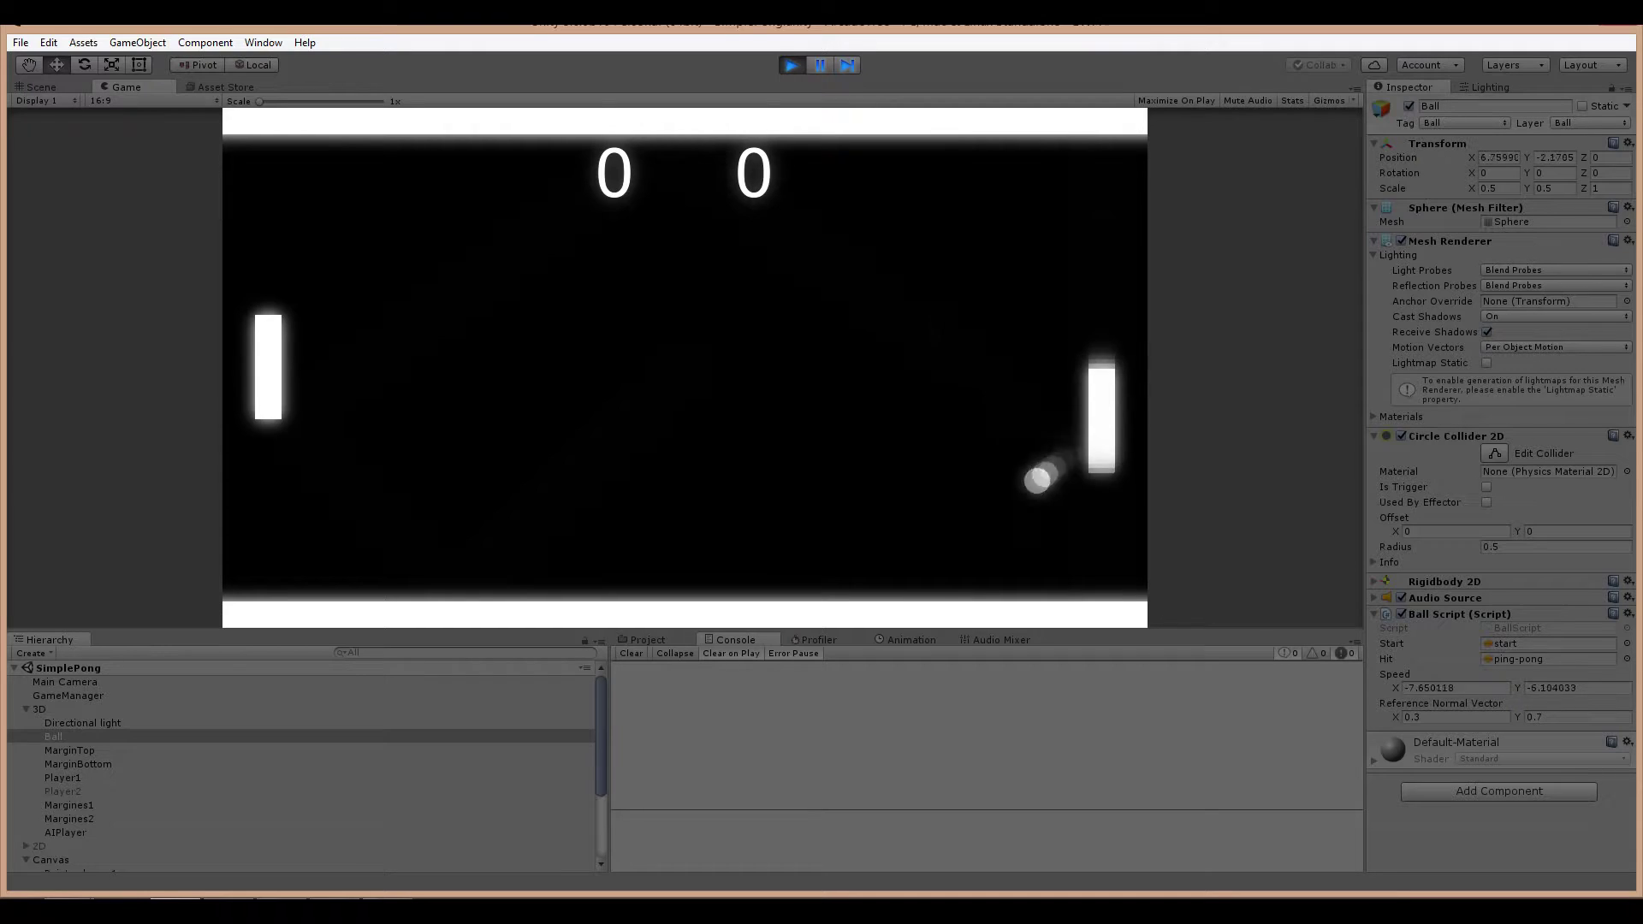
{"action": "key", "text": "w"}
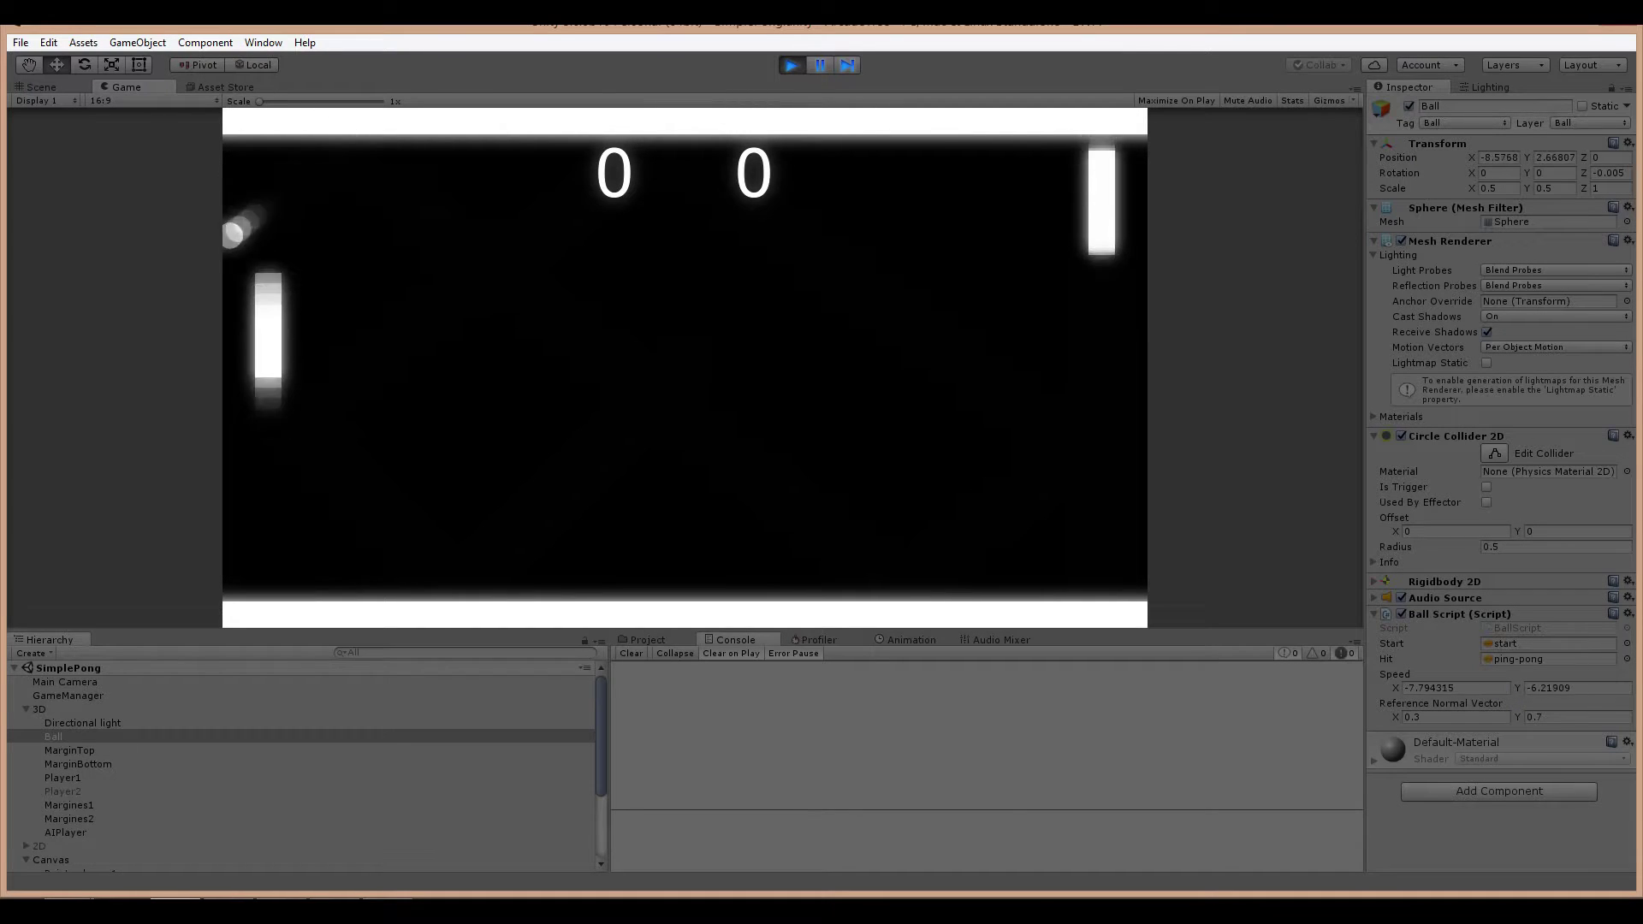
{"action": "key", "text": "w"}
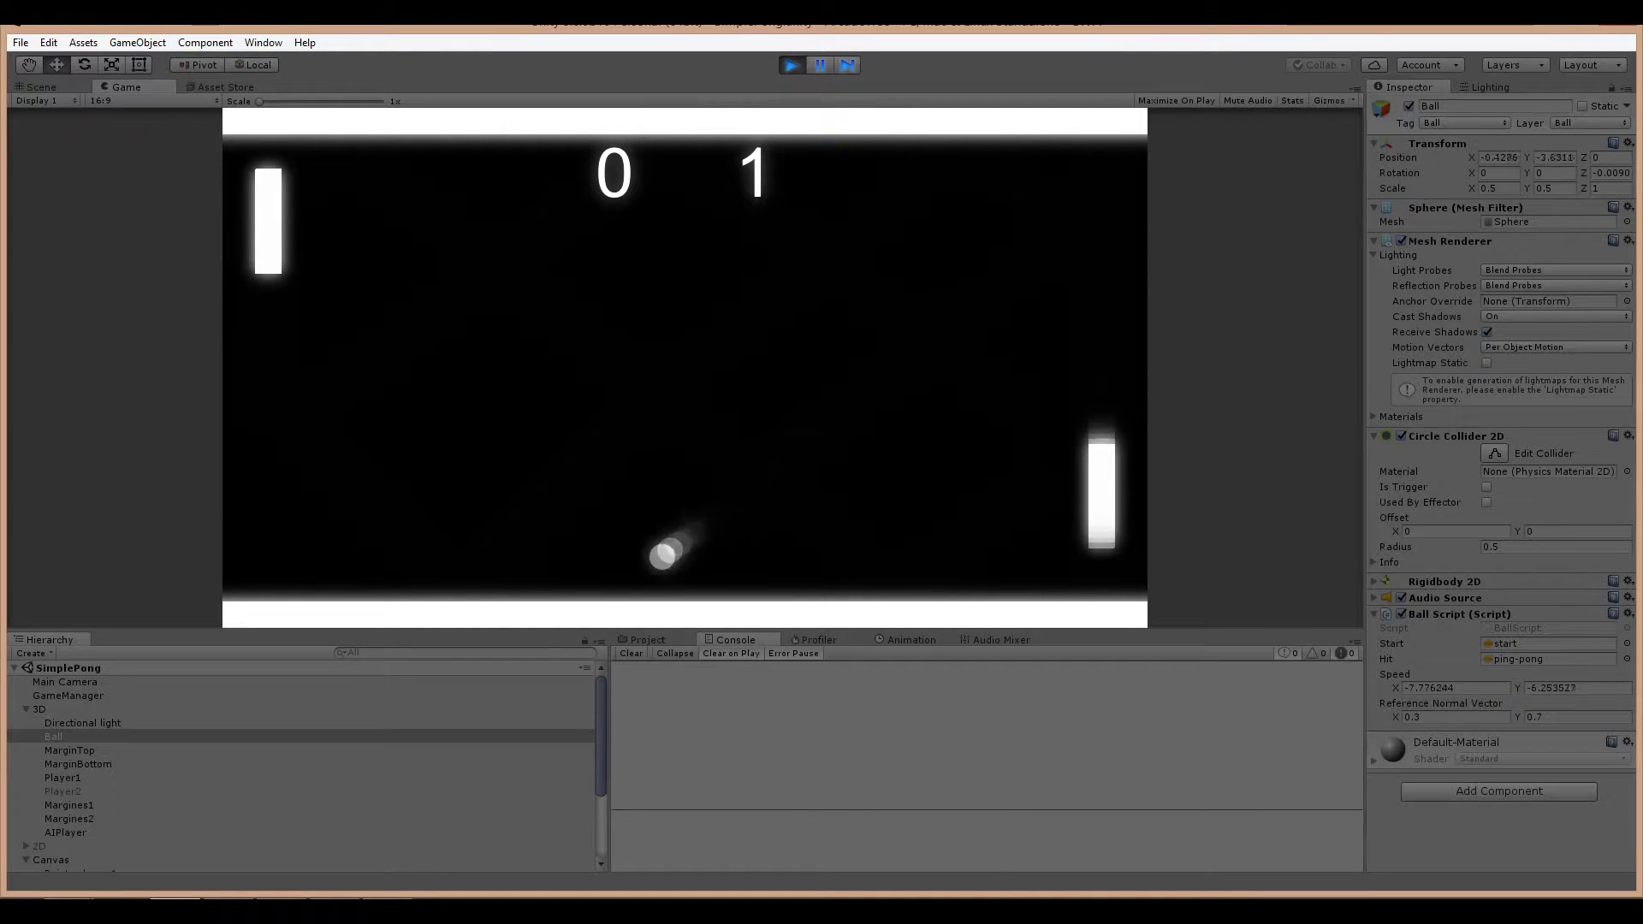
{"action": "key", "text": "s"}
{"action": "key", "text": "w"}
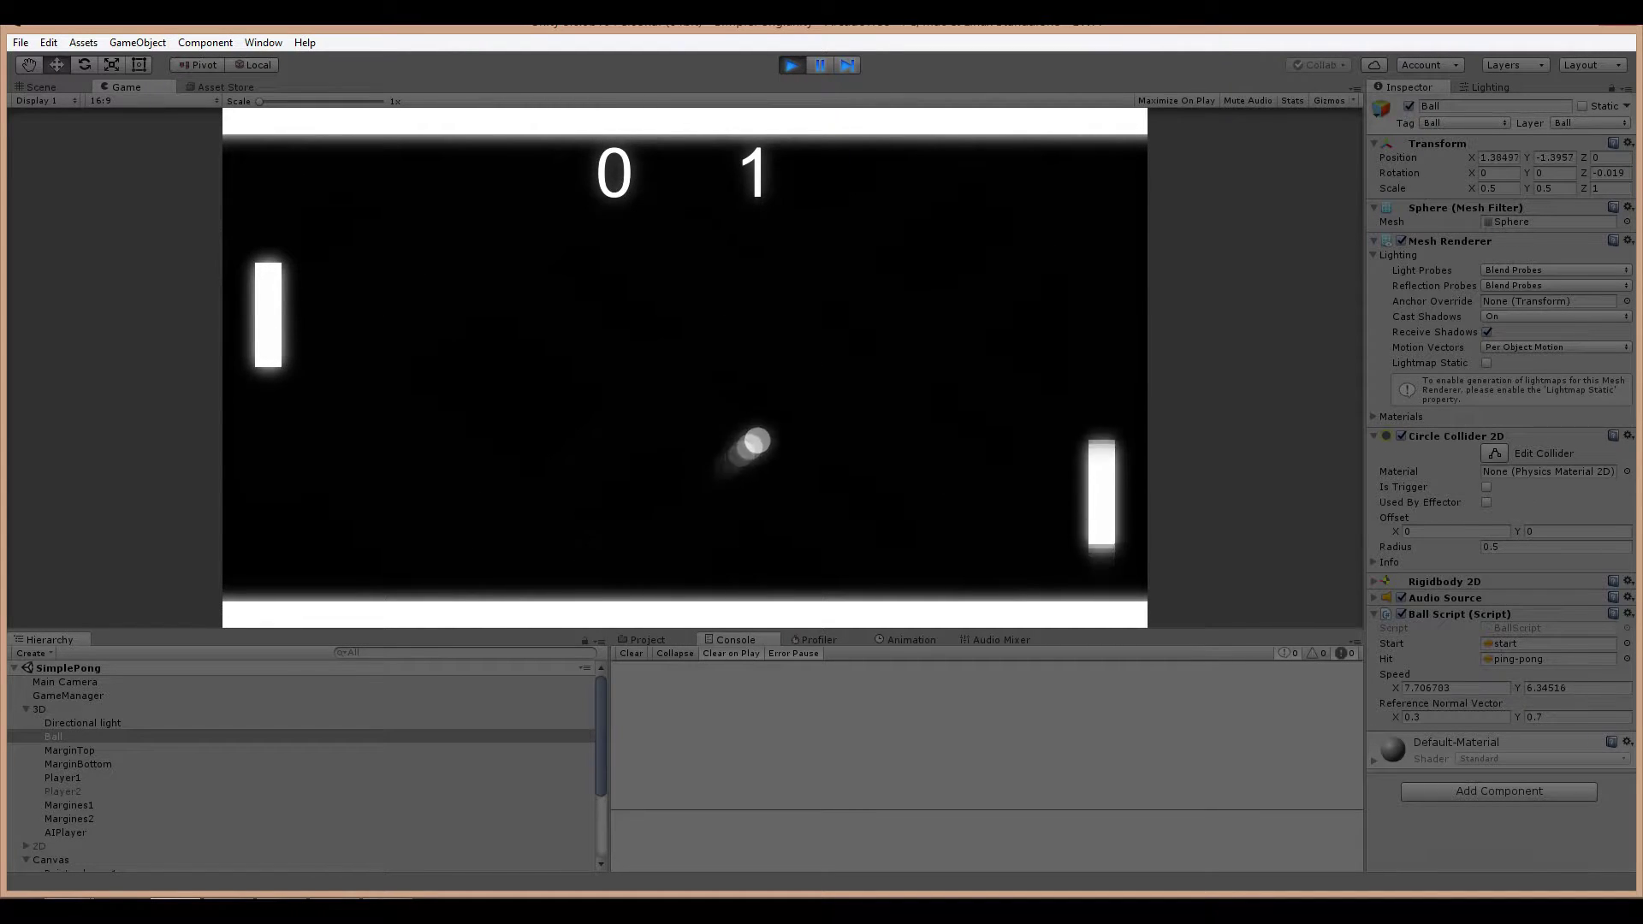
{"action": "key", "text": "w"}
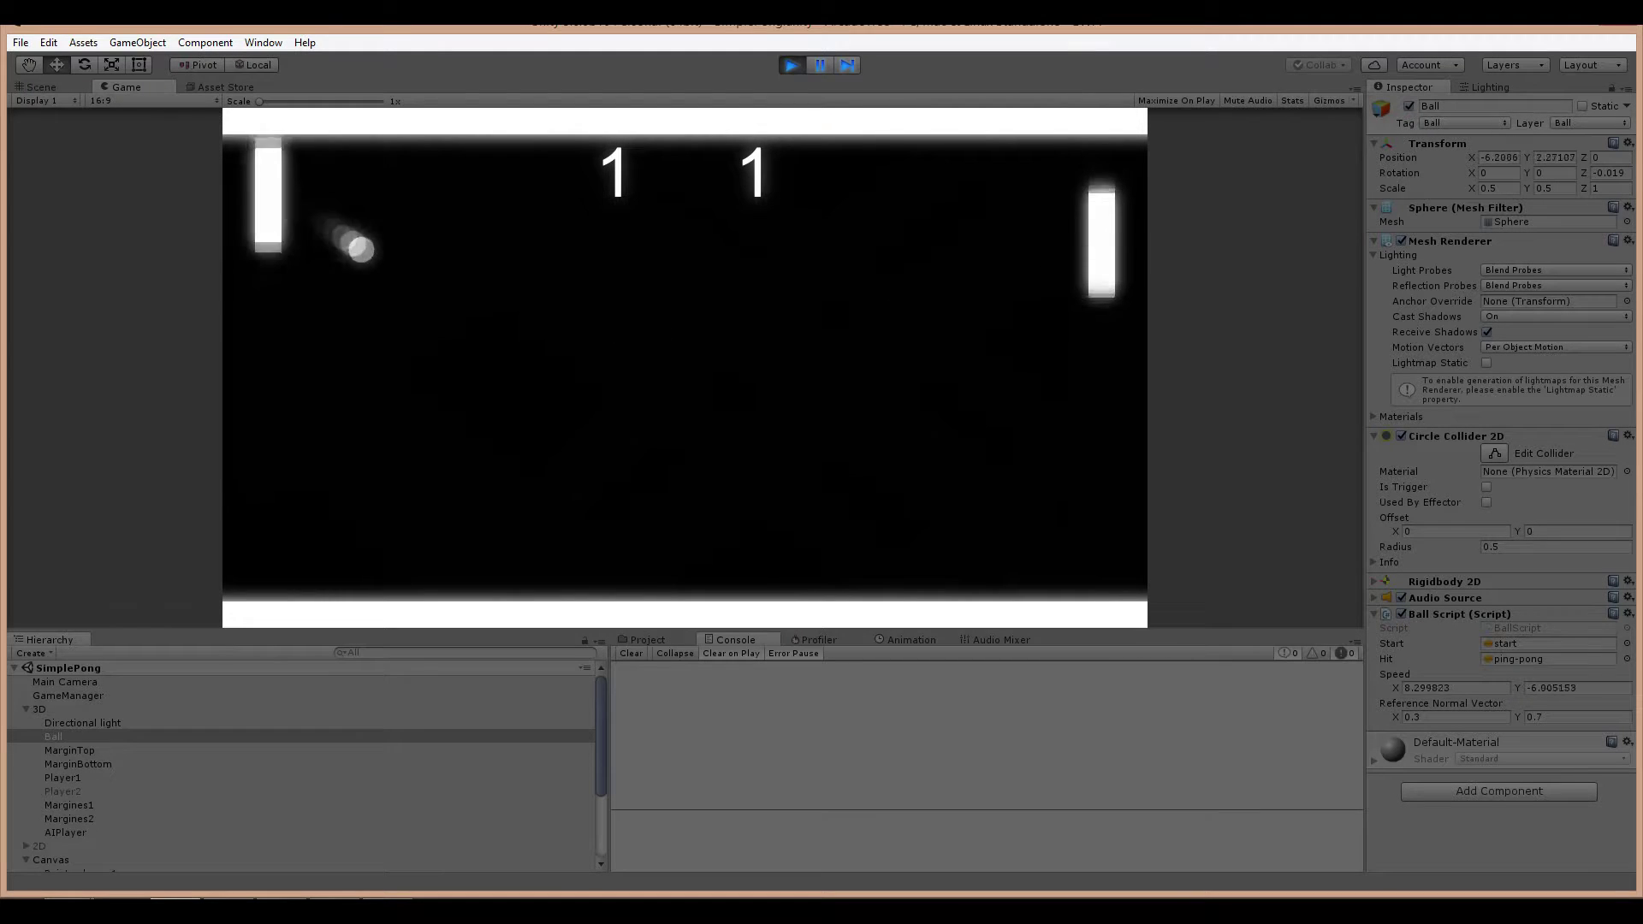
{"action": "key", "text": "s"}
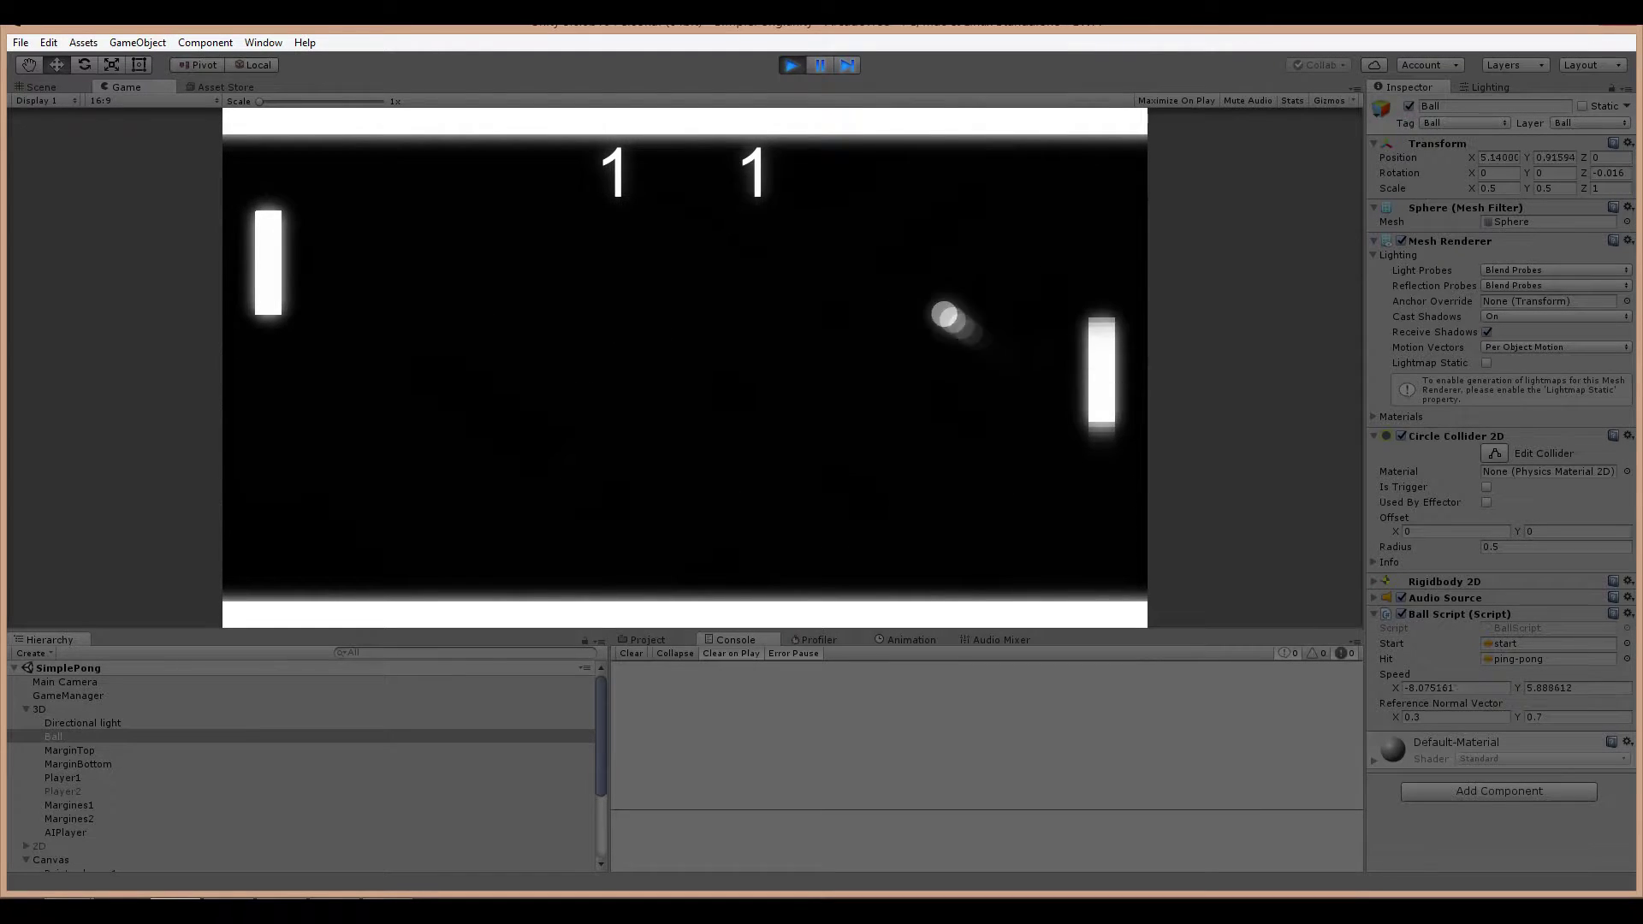
{"action": "key", "text": "s"}
{"action": "key", "text": "w"}
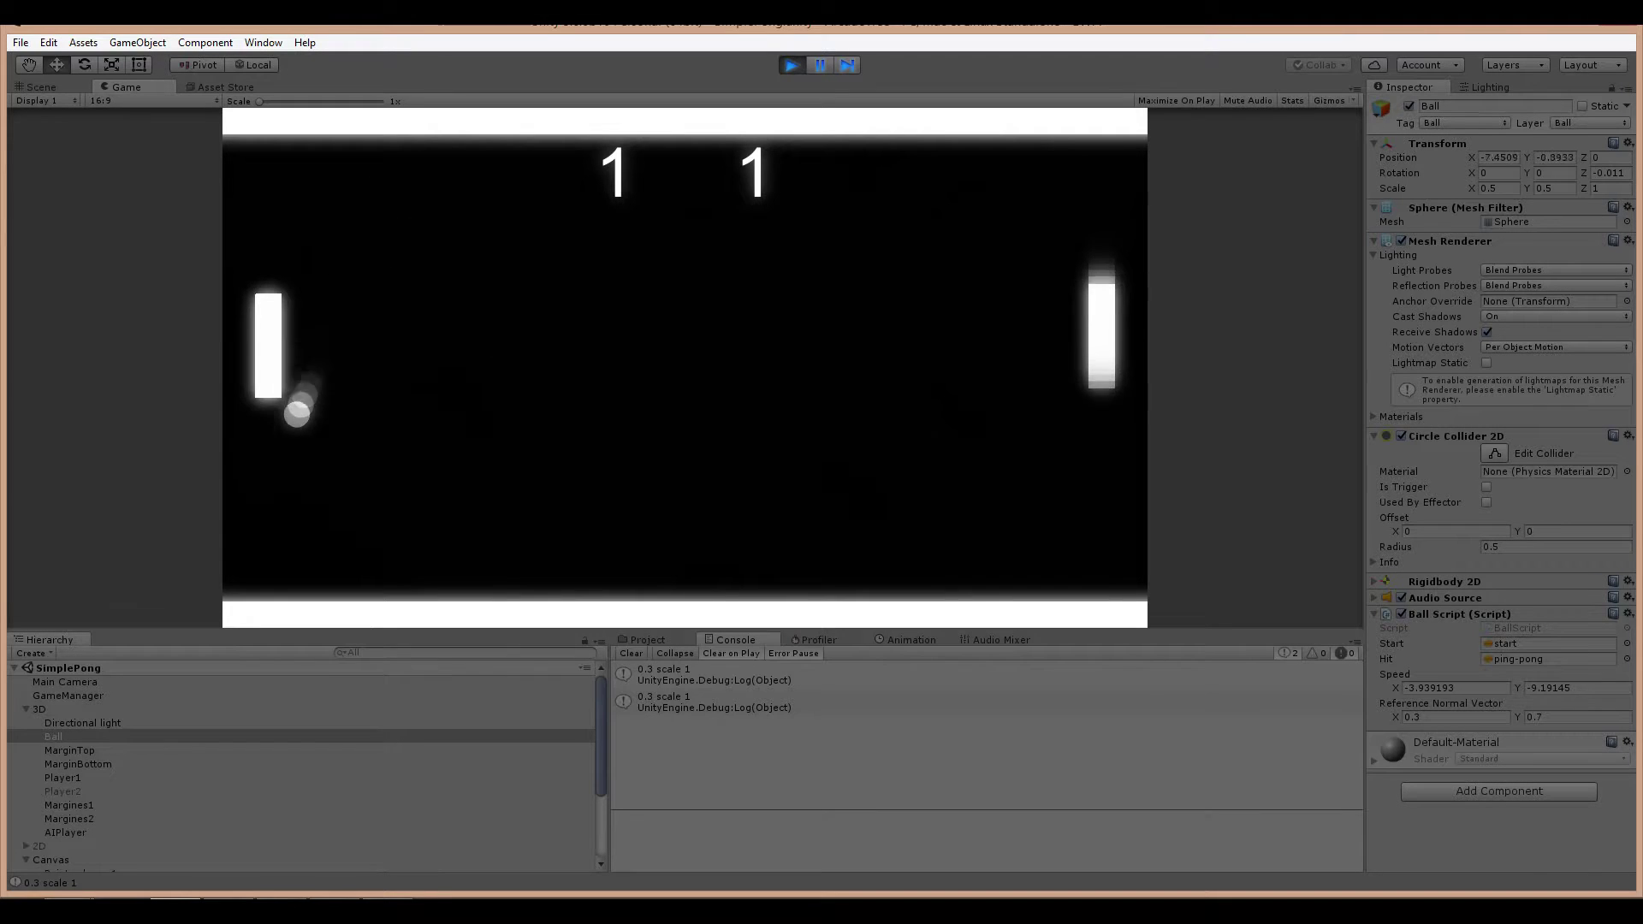
Step: Keep rallying with the arrow keys, then exit Play mode
{"action": "key", "text": "Down"}
{"action": "key", "text": "Up"}
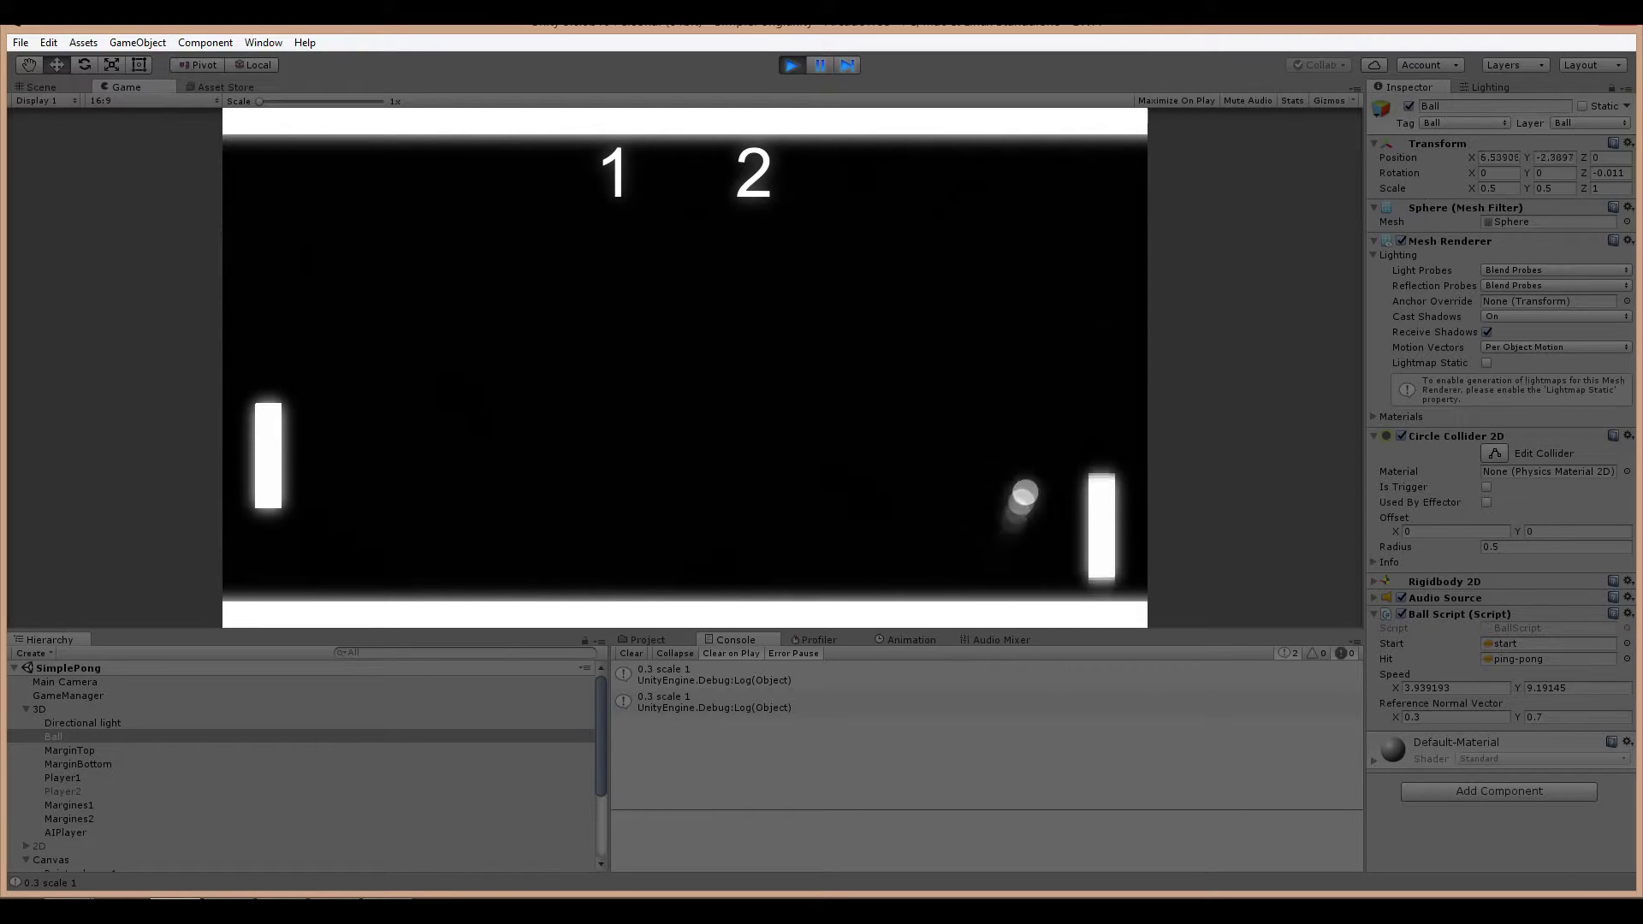
{"action": "key", "text": "Up"}
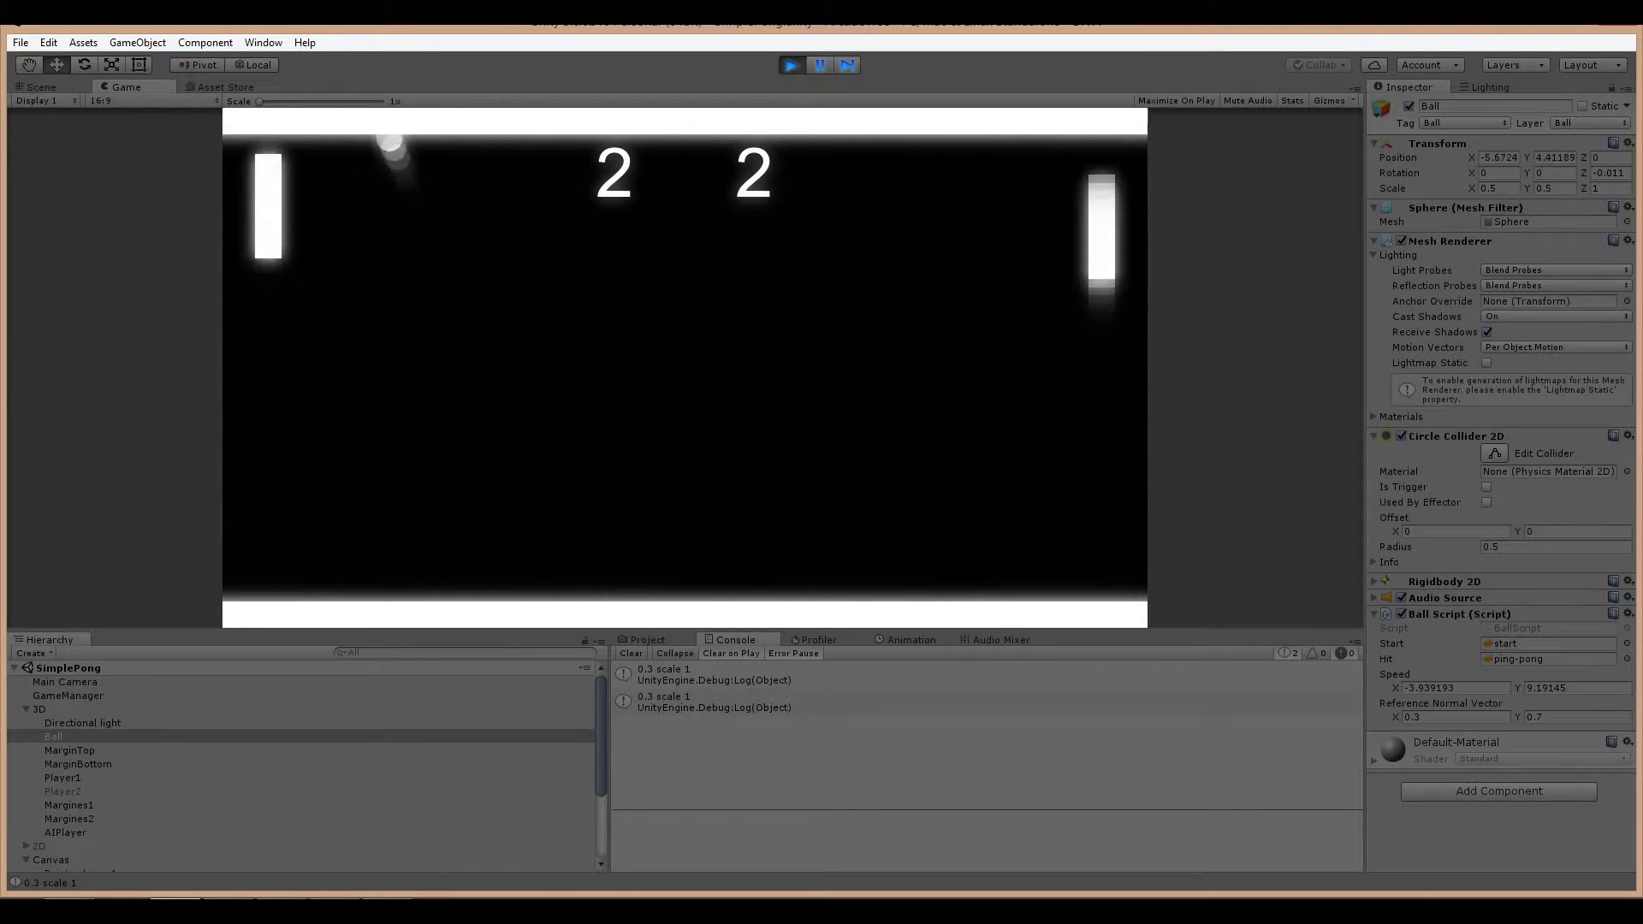
{"action": "key", "text": "Down"}
{"action": "key", "text": "Up"}
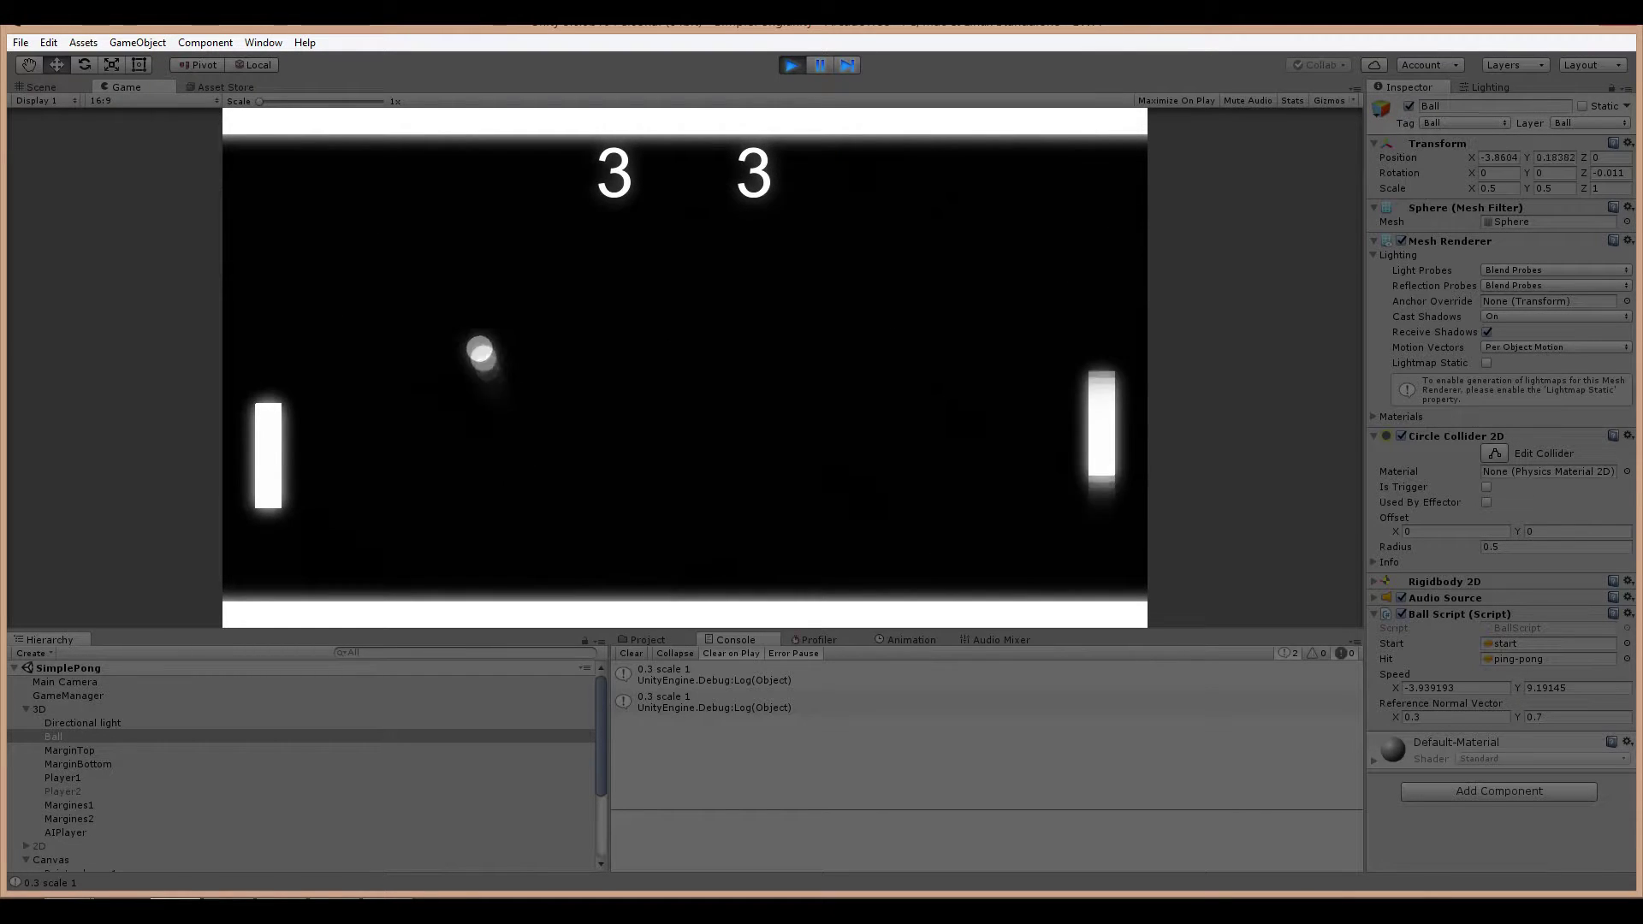
{"action": "key", "text": "Up"}
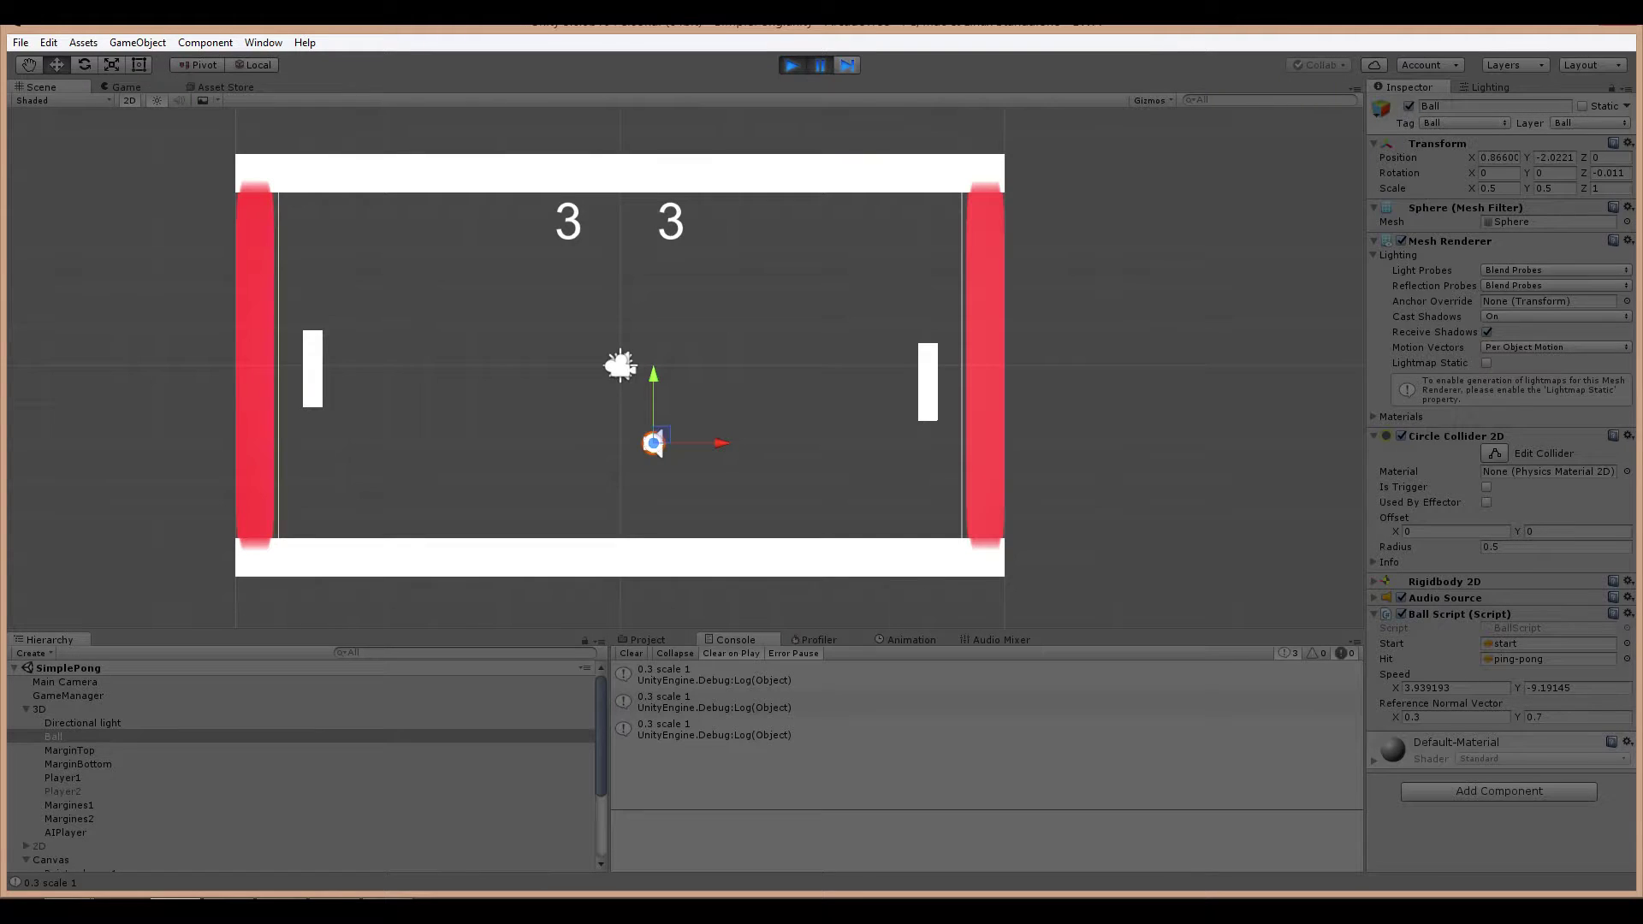
{"action": "key", "text": "ctrl+p"}
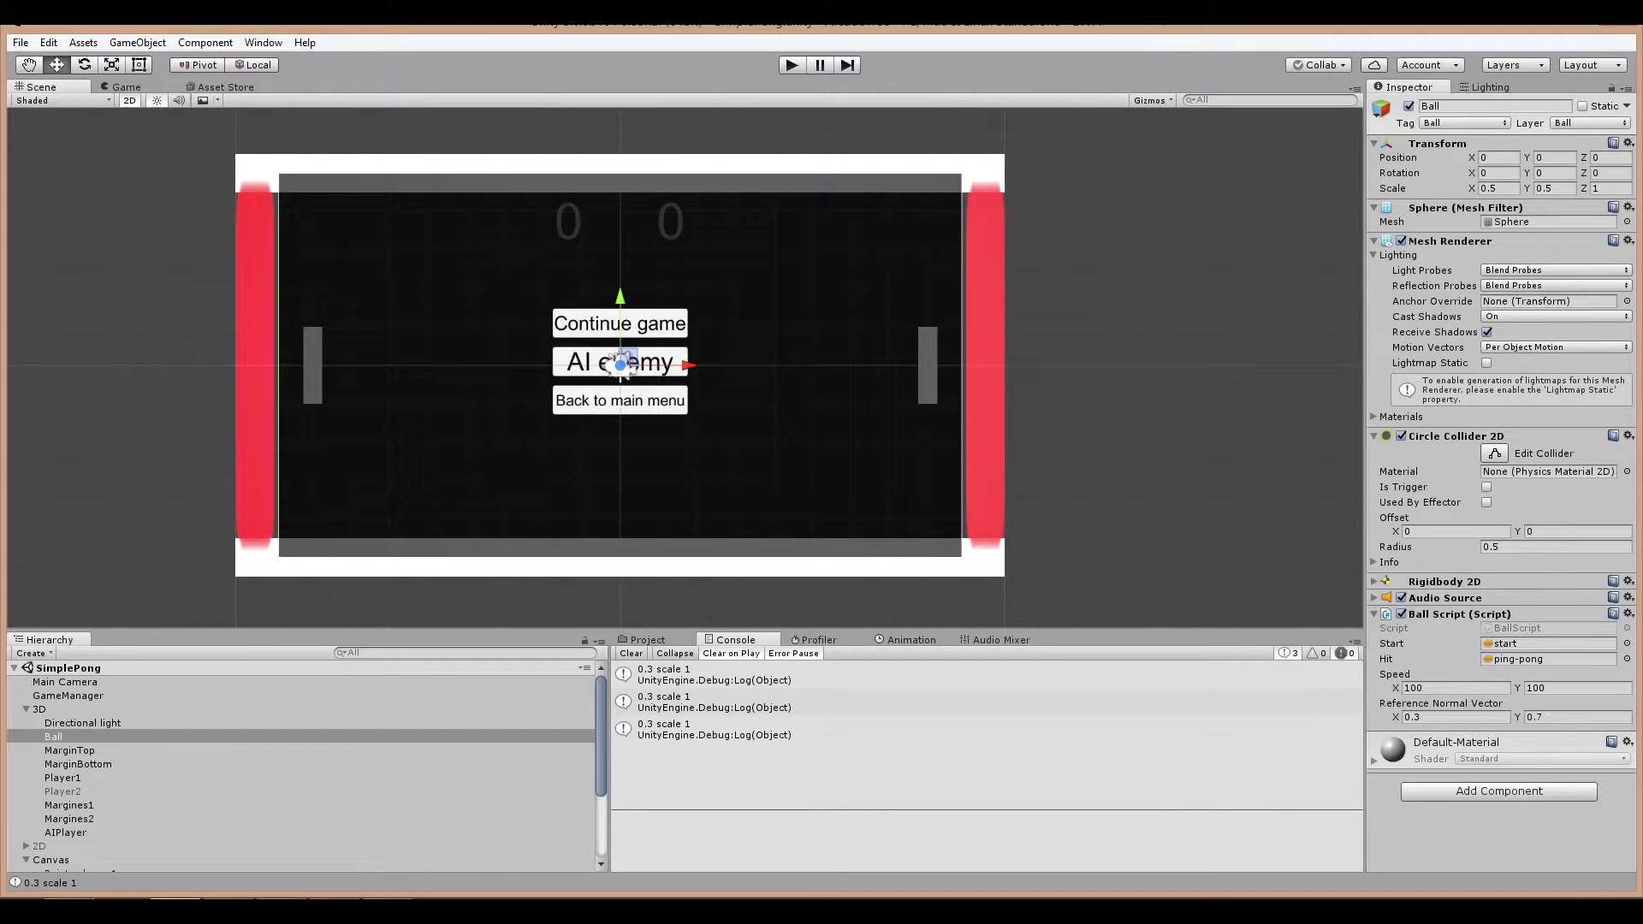
Step: Set Reference Normal Vector to X 0.2, Y 0.3 and start Play mode
{"action": "left_click", "coordinate": [1456, 718]}
{"action": "type", "text": "0.2"}
{"action": "key", "text": "Tab"}
{"action": "type", "text": "0.3"}
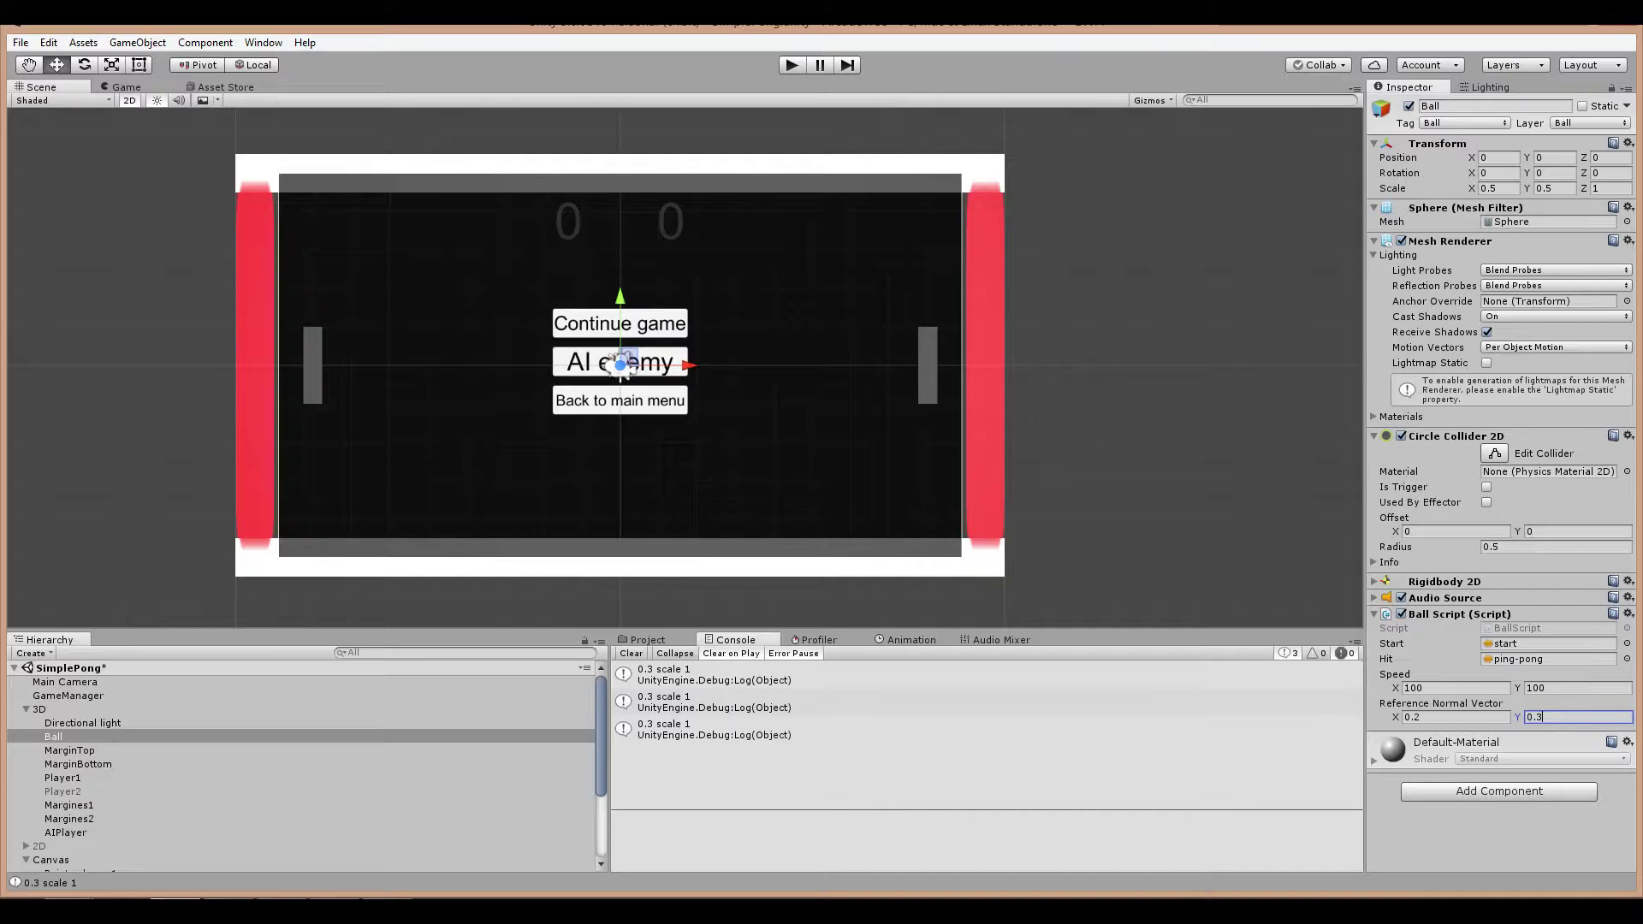
{"action": "key", "text": "ctrl+p"}
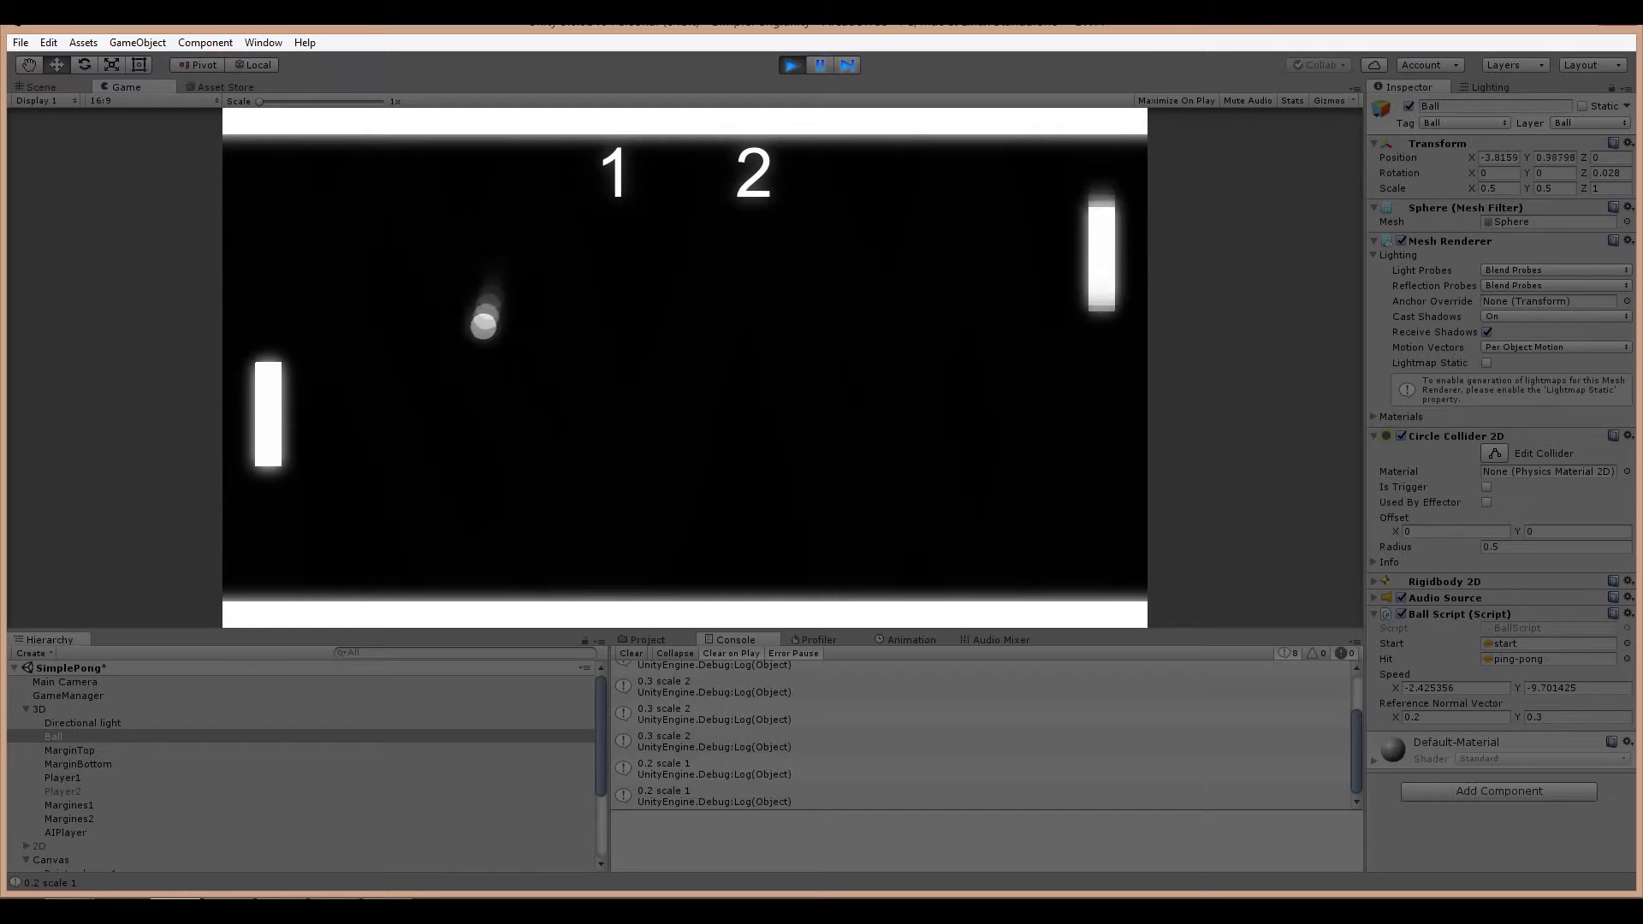
Step: Play a rally with the 0.2/0.3 settings using the arrow keys, then stop the game
{"action": "key", "text": "Up"}
{"action": "key", "text": "Down"}
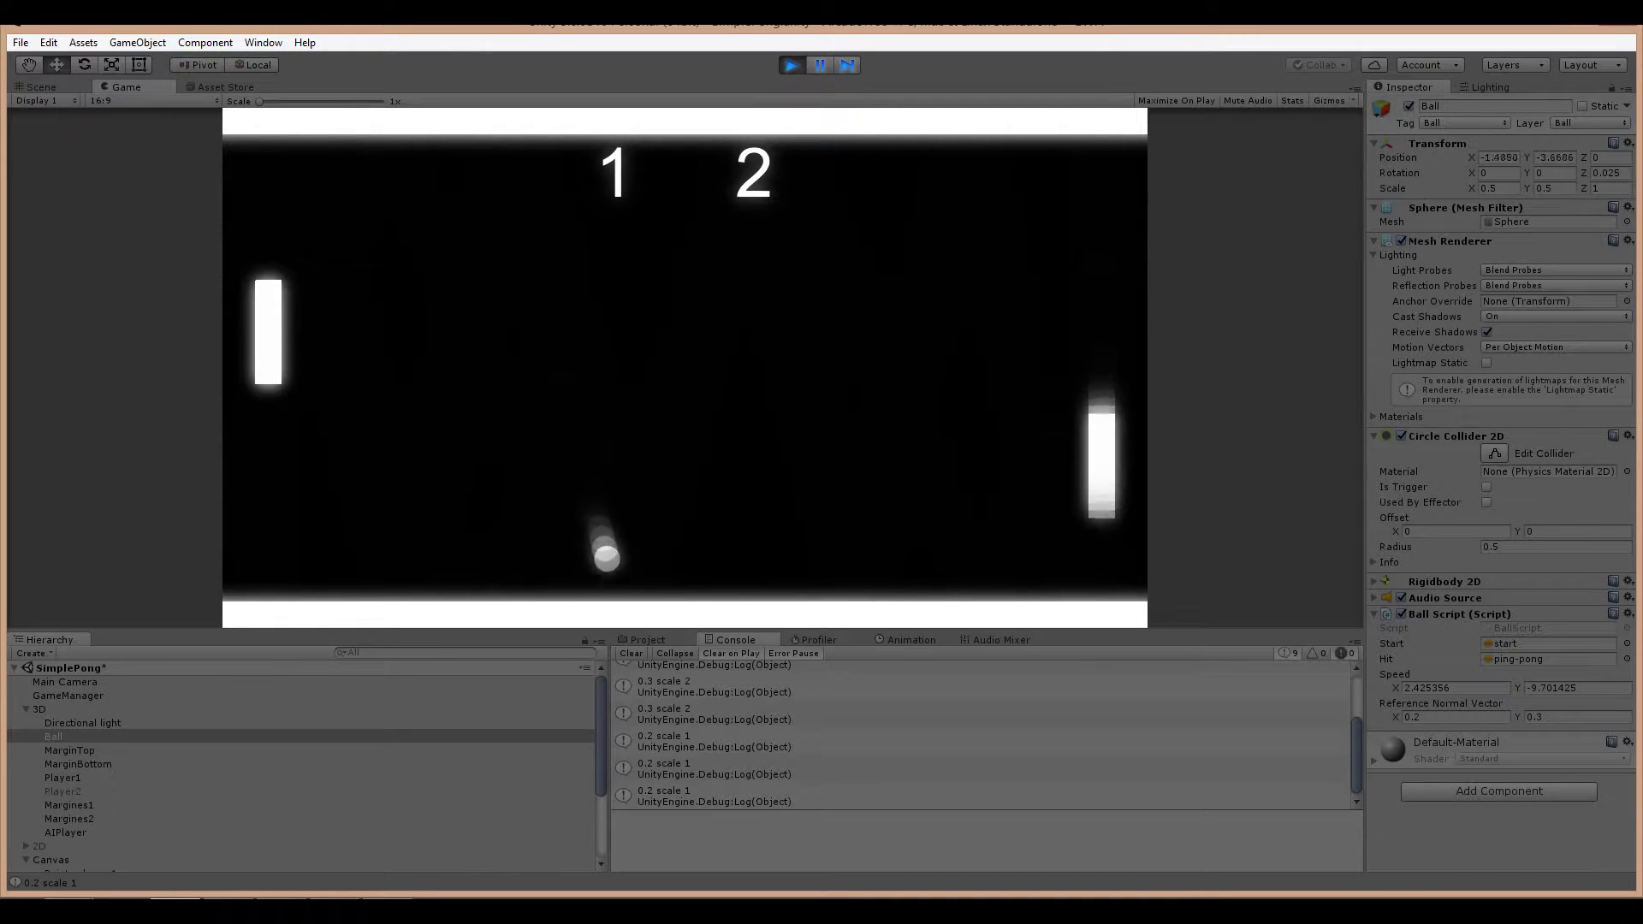
{"action": "key", "text": "ctrl+p"}
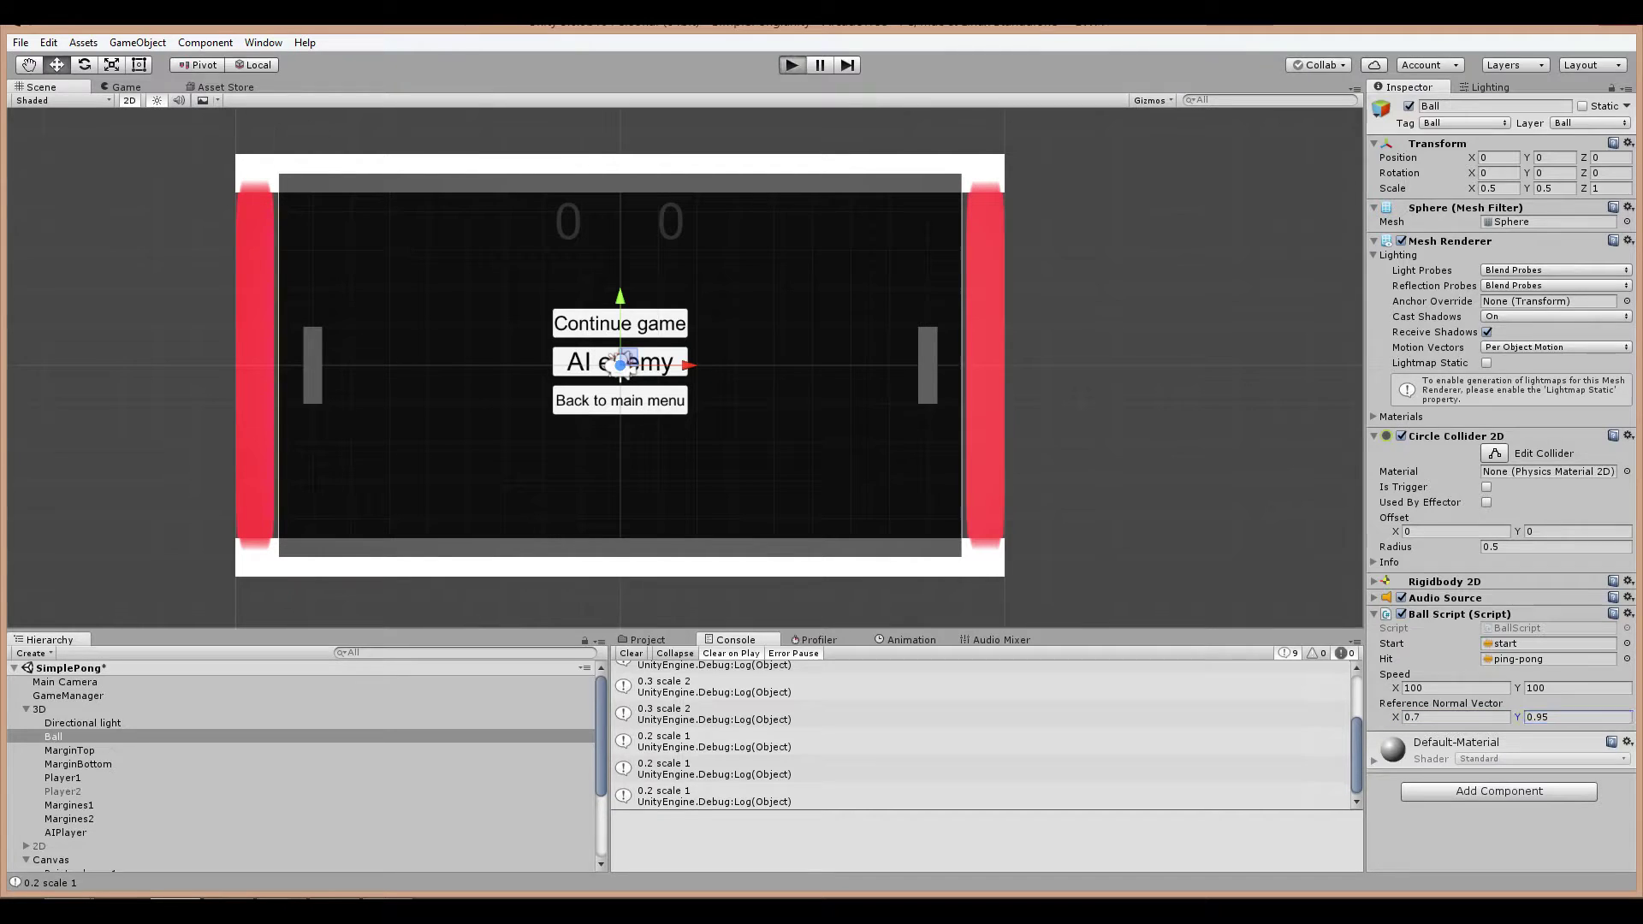
Step: Run Pong with the 0.7, 0.95 reference normal, returning the ball with the left paddle
{"action": "key", "text": "ctrl+p"}
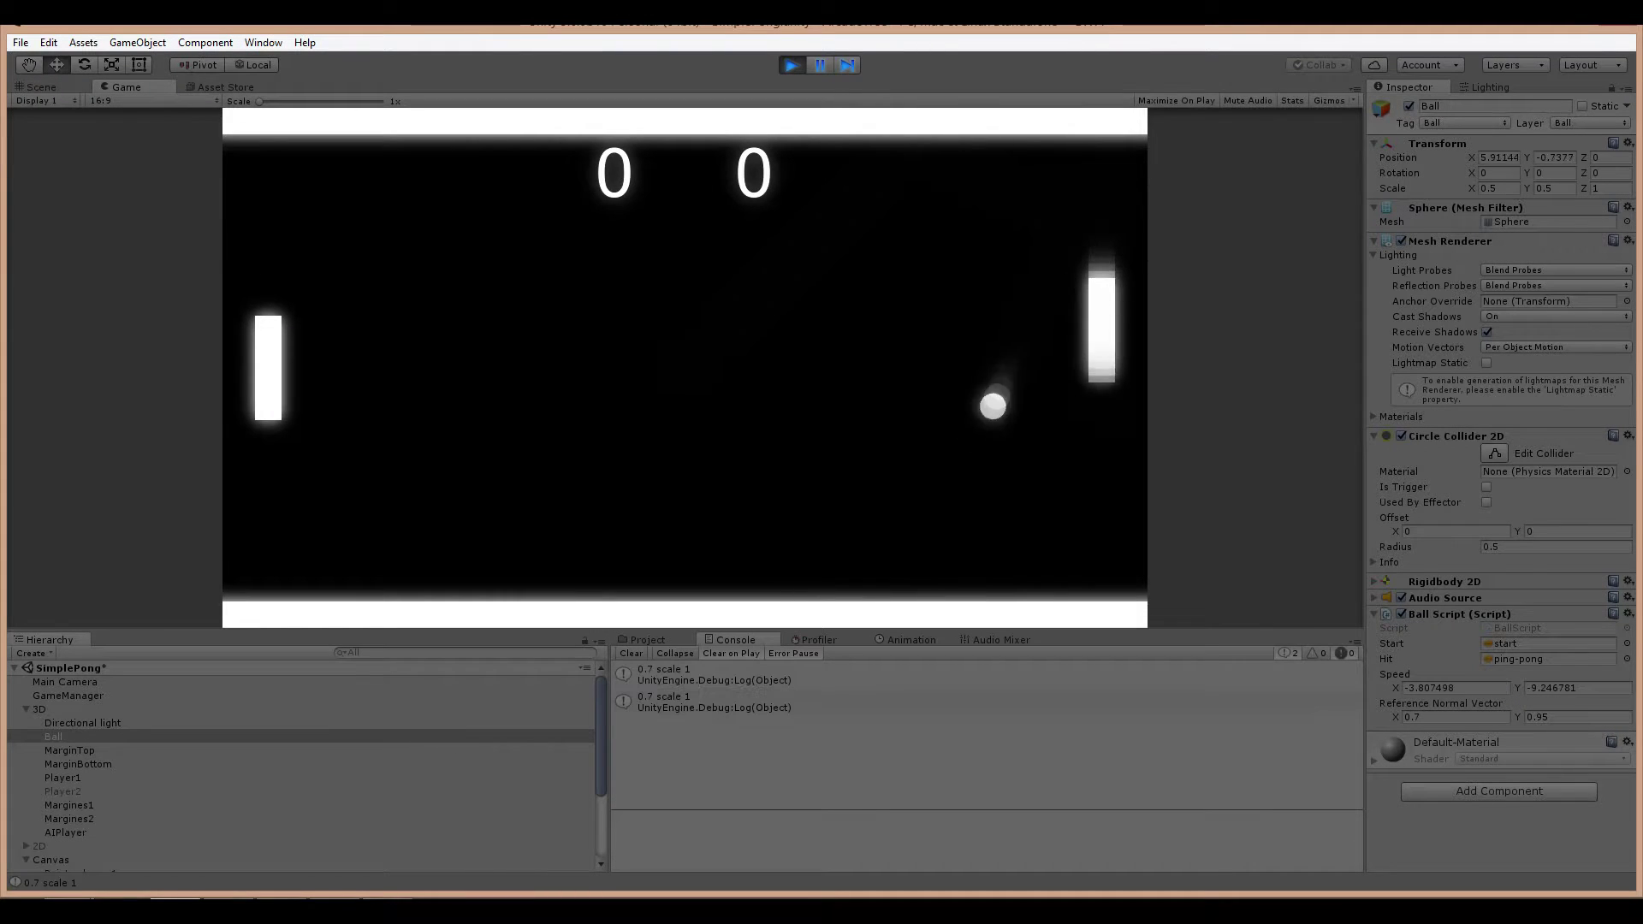
{"action": "key", "text": "w"}
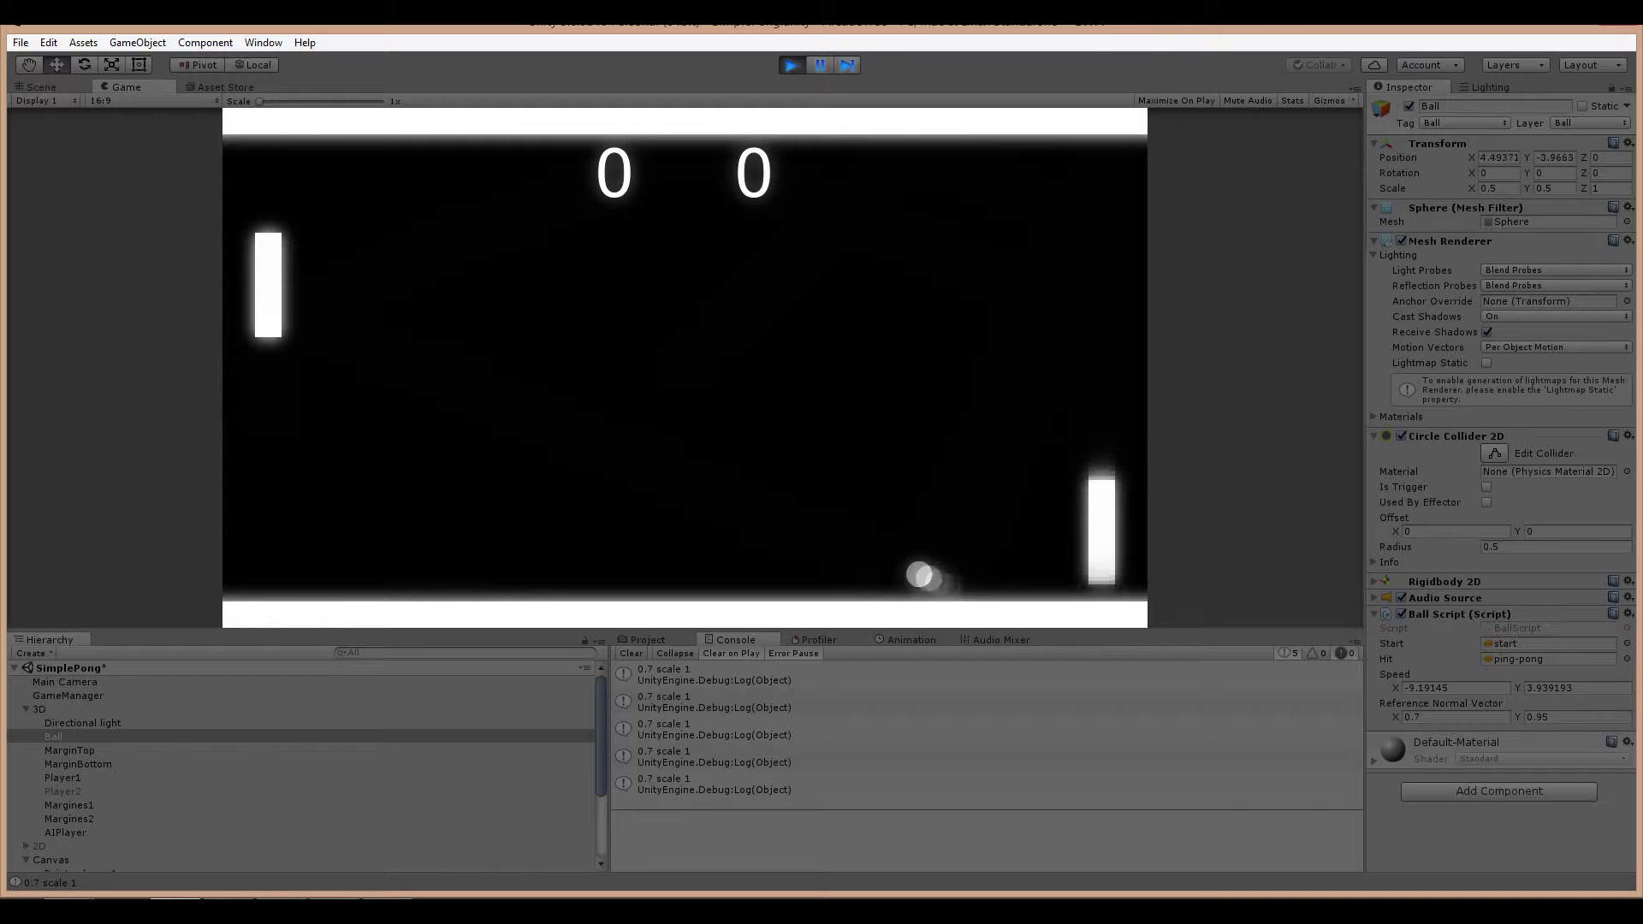
{"action": "key", "text": "w"}
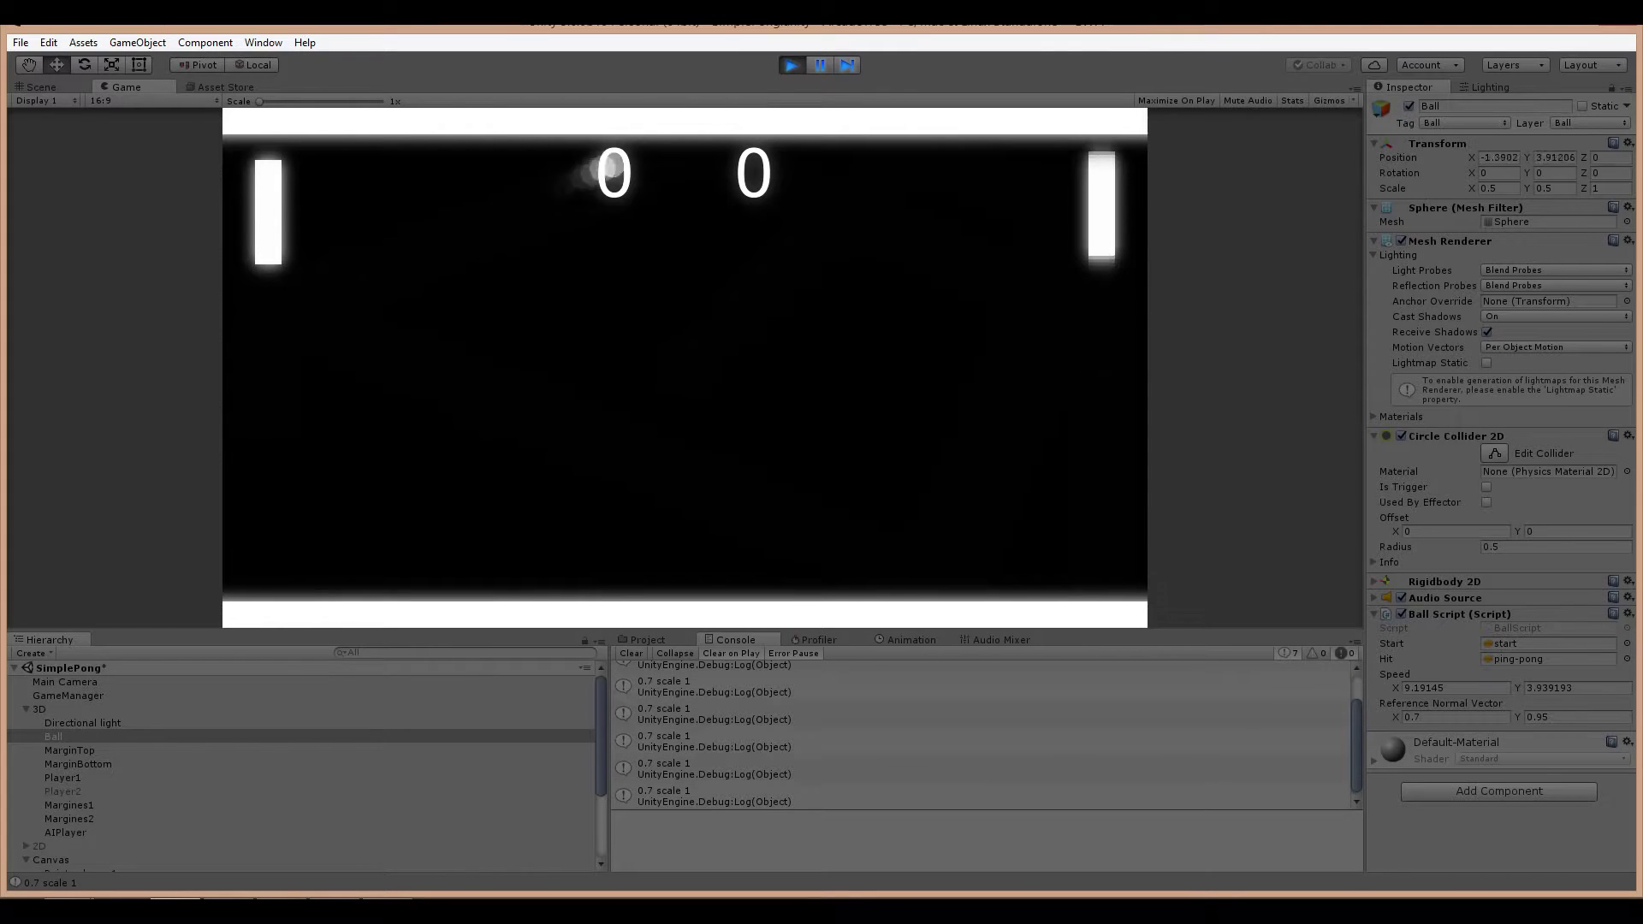
{"action": "key", "text": "s"}
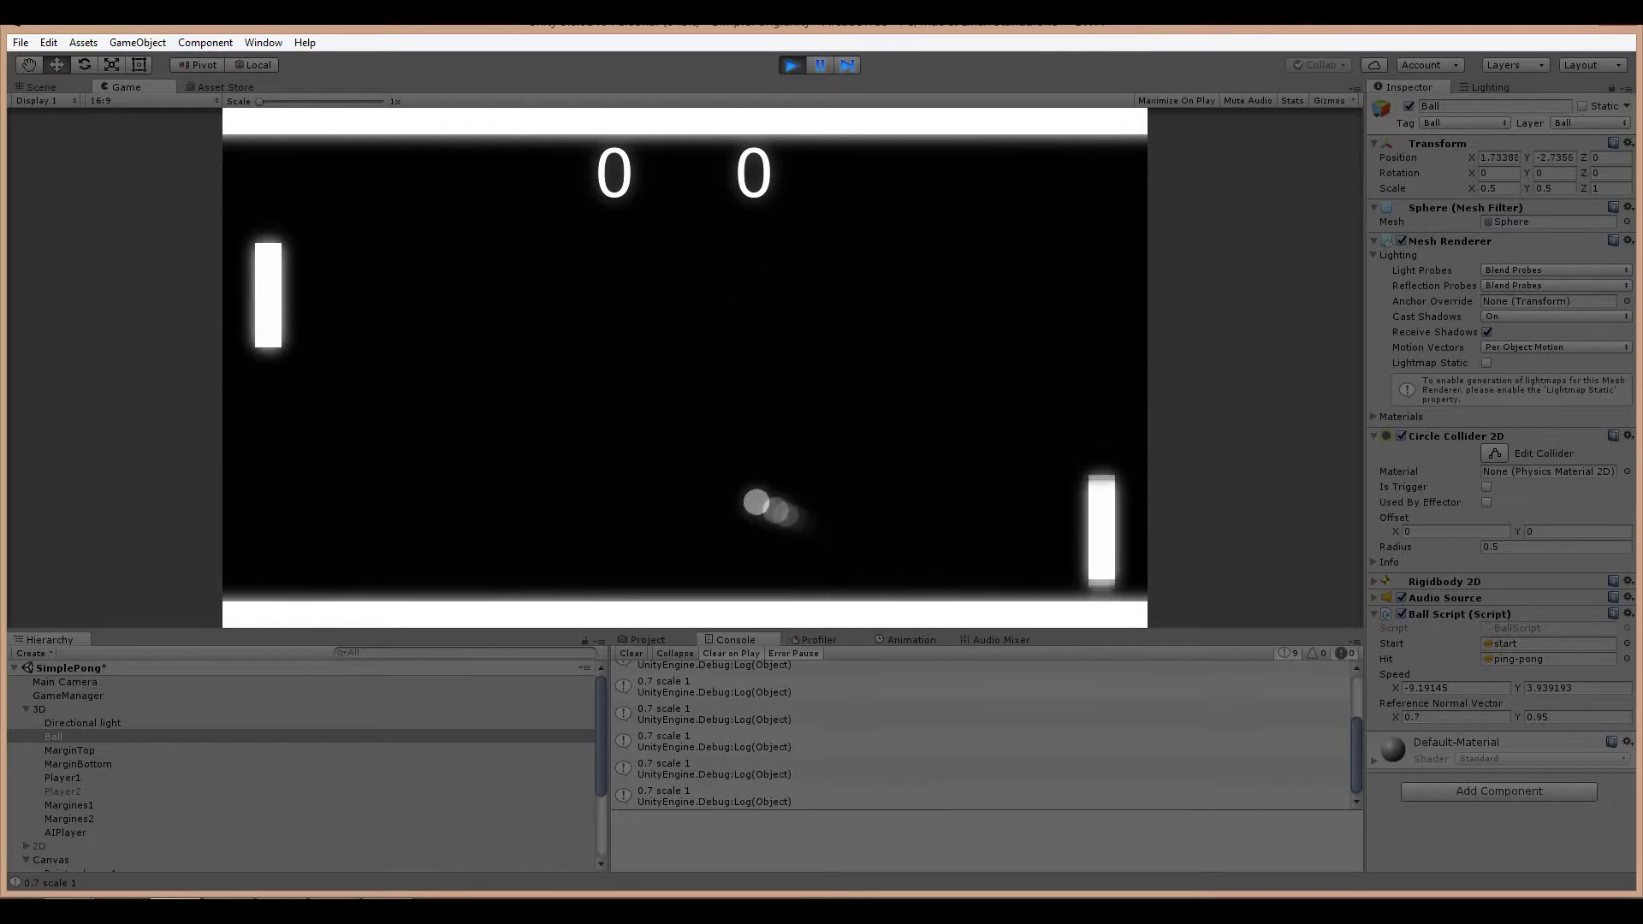
{"action": "key", "text": "w"}
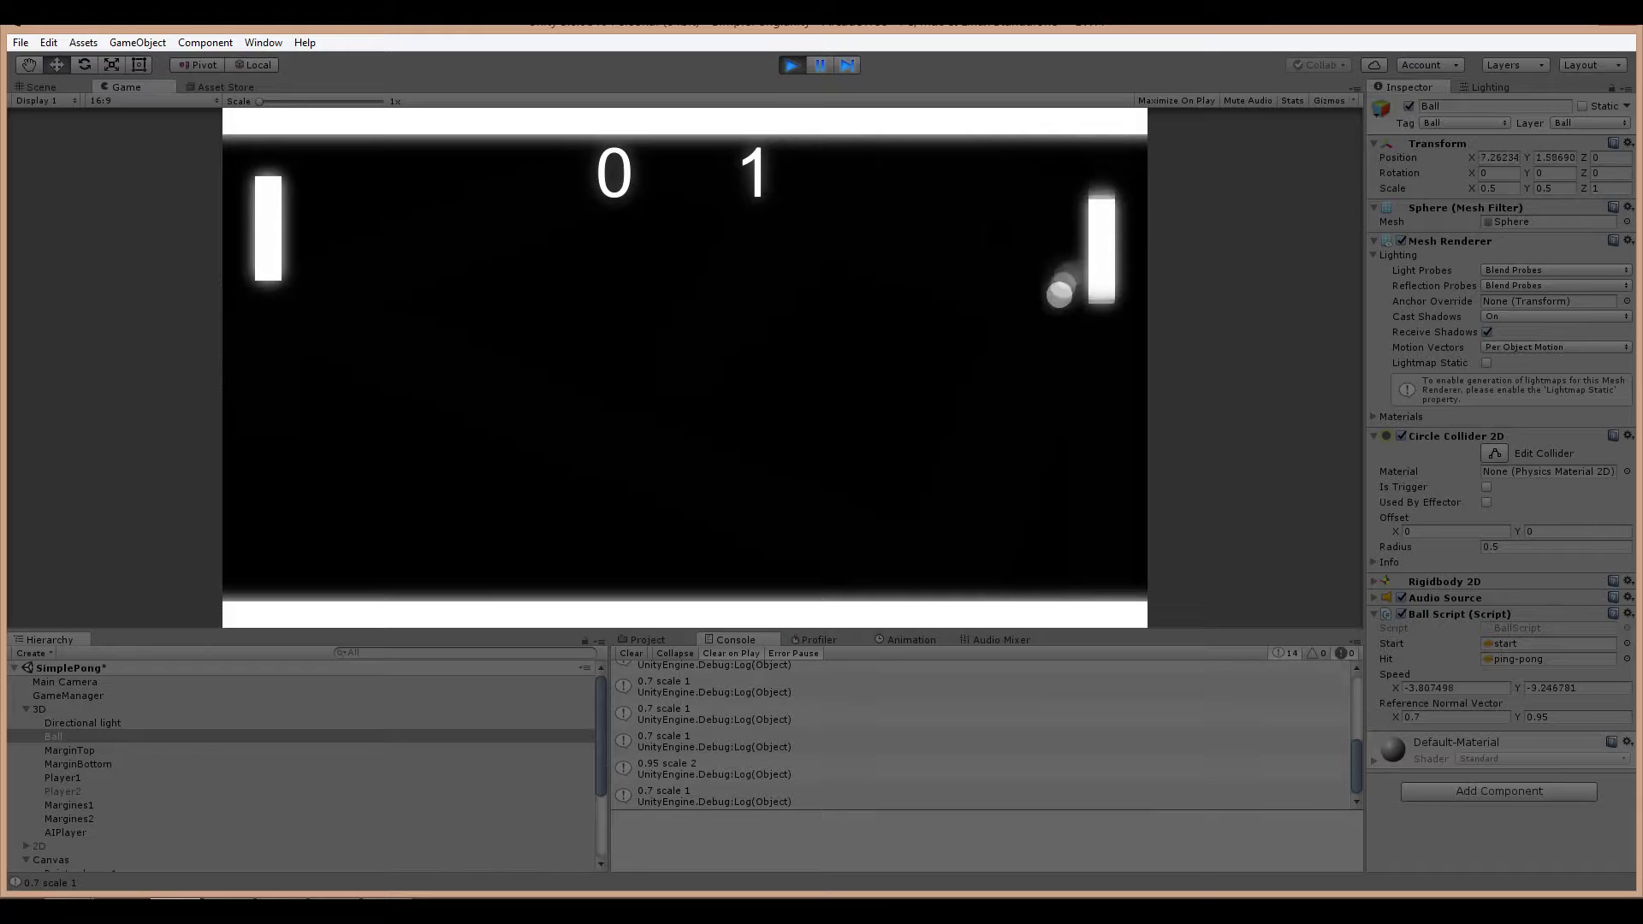
{"action": "key", "text": "w"}
{"action": "key", "text": "s"}
{"action": "key", "text": "w"}
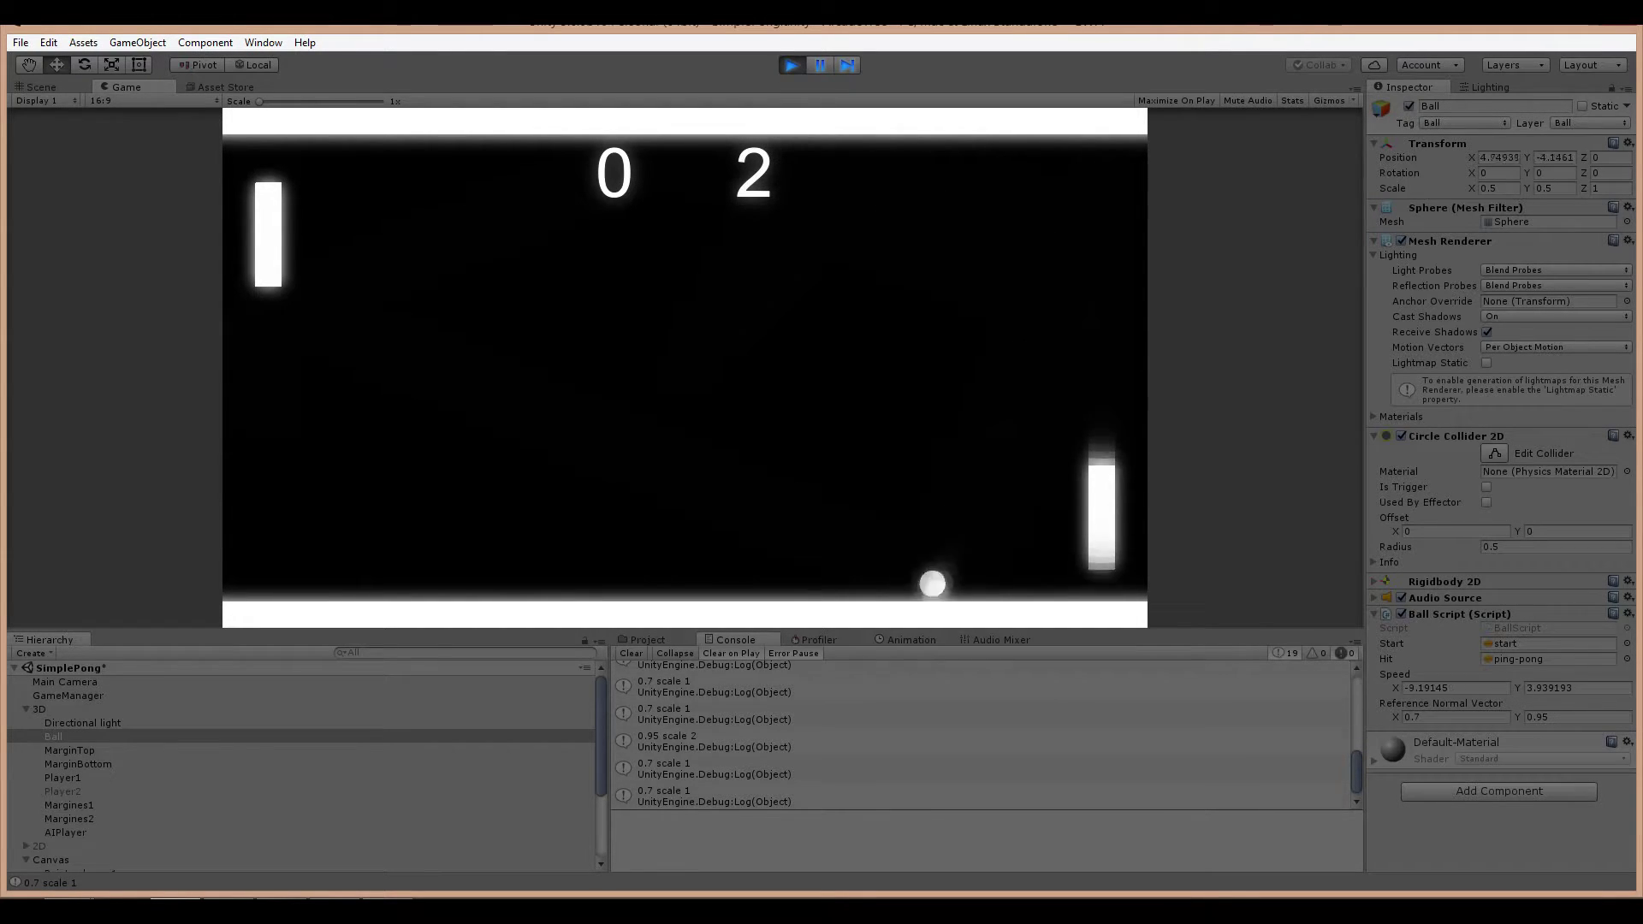
{"action": "key", "text": "s"}
{"action": "key", "text": "w"}
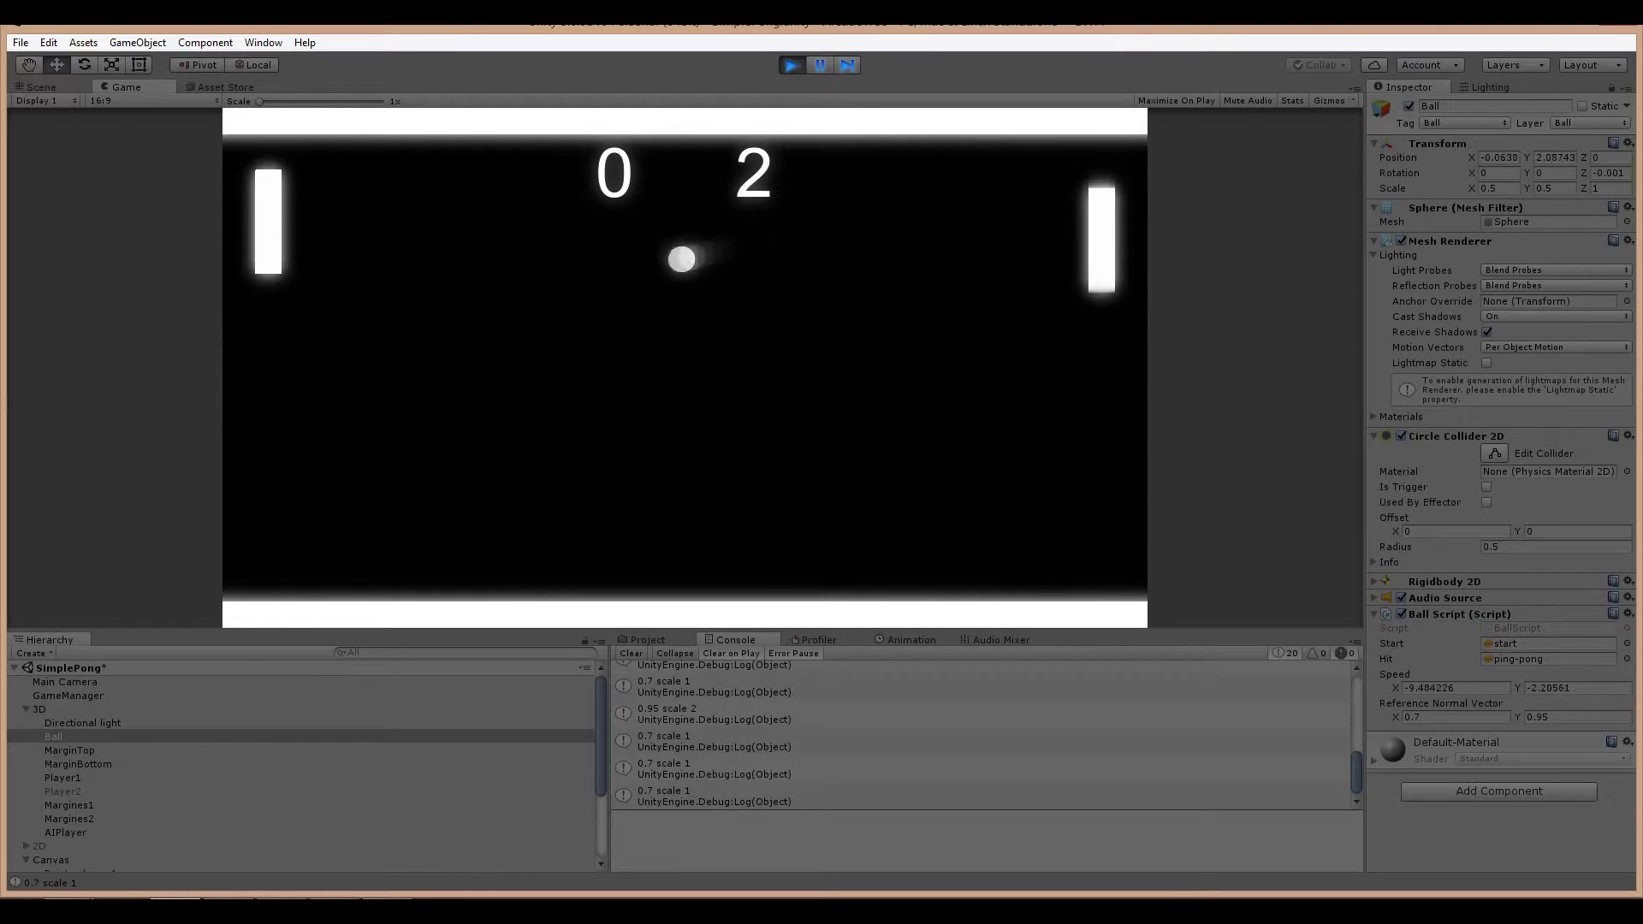
Step: Keep rallying with W/S until the score reaches 0–4, then exit Play mode
{"action": "key", "text": "s"}
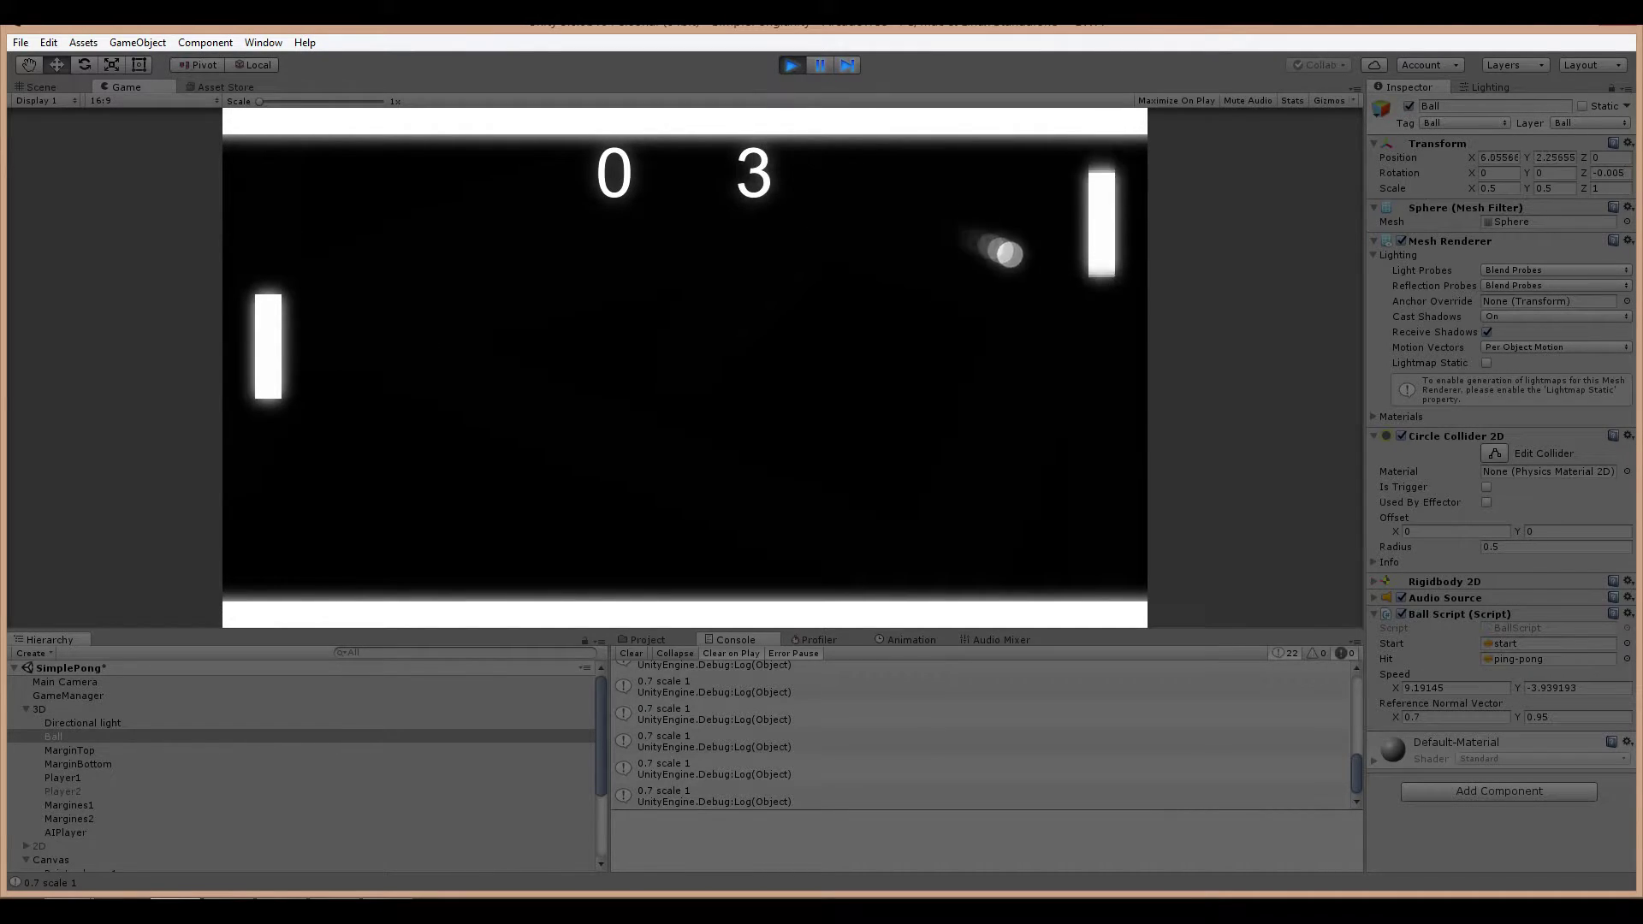
{"action": "key", "text": "w"}
{"action": "key", "text": "s"}
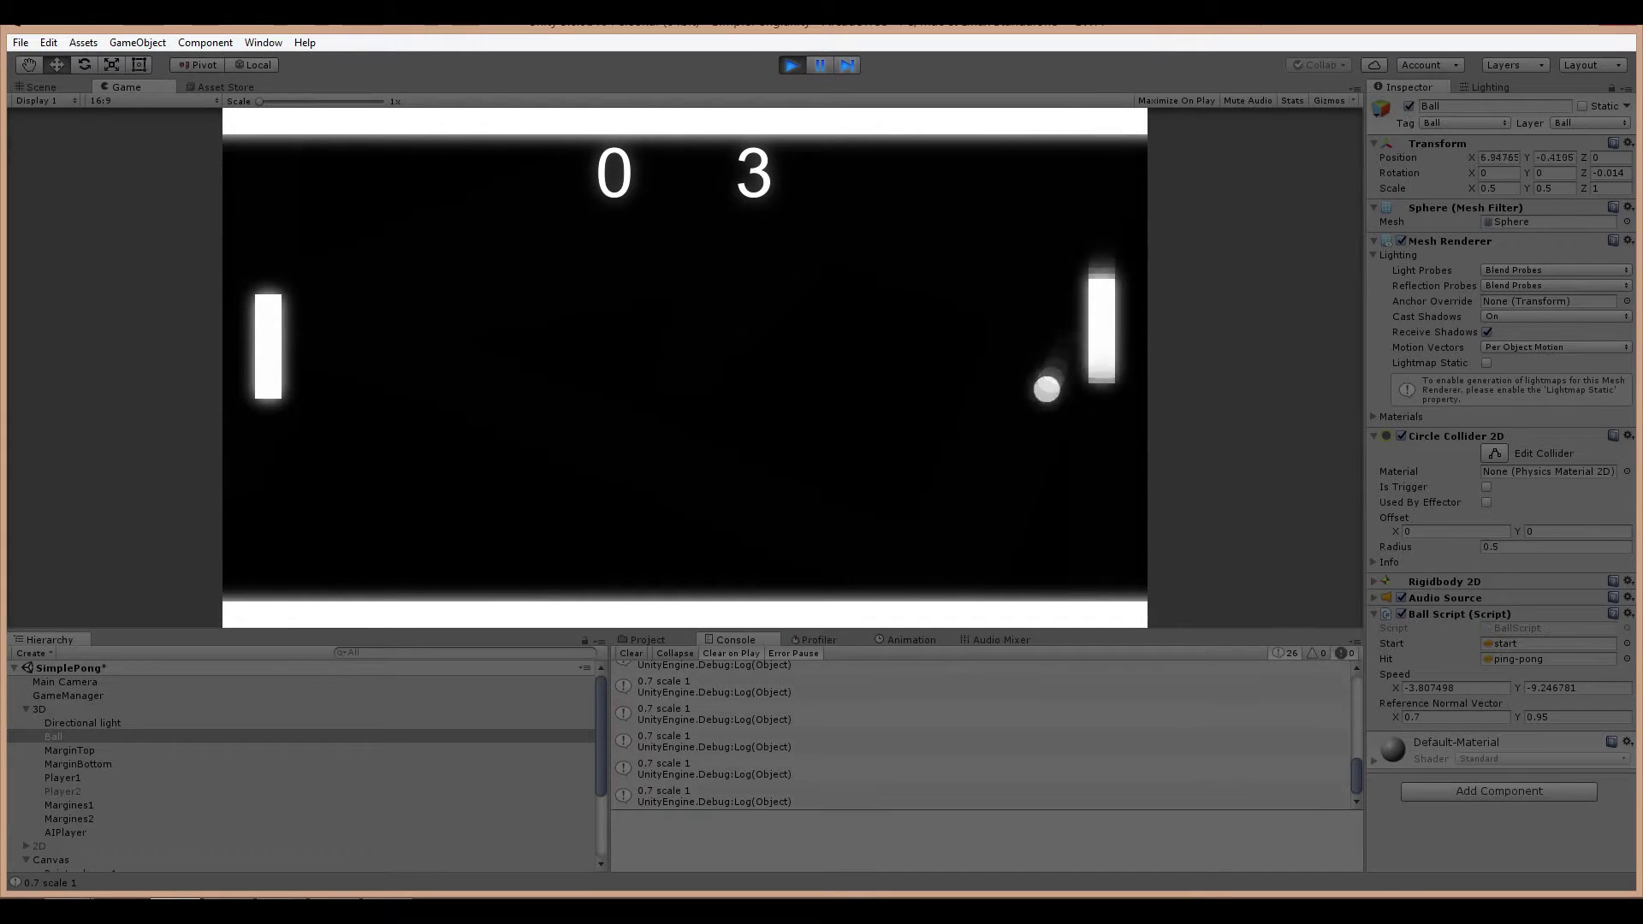
{"action": "key", "text": "w"}
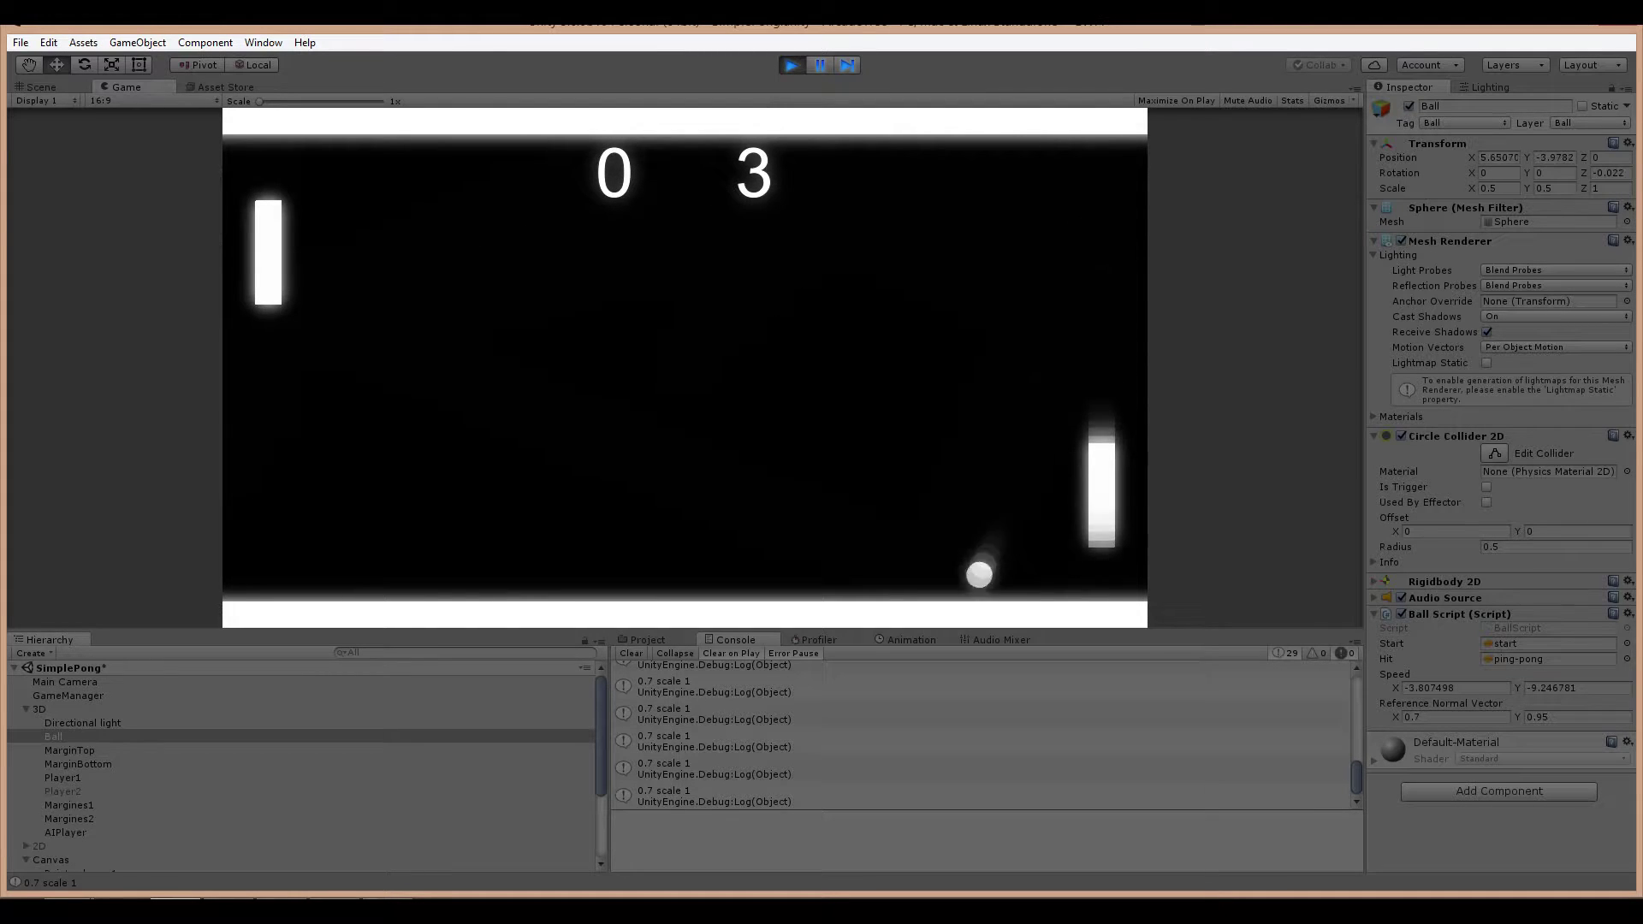
{"action": "key", "text": "w"}
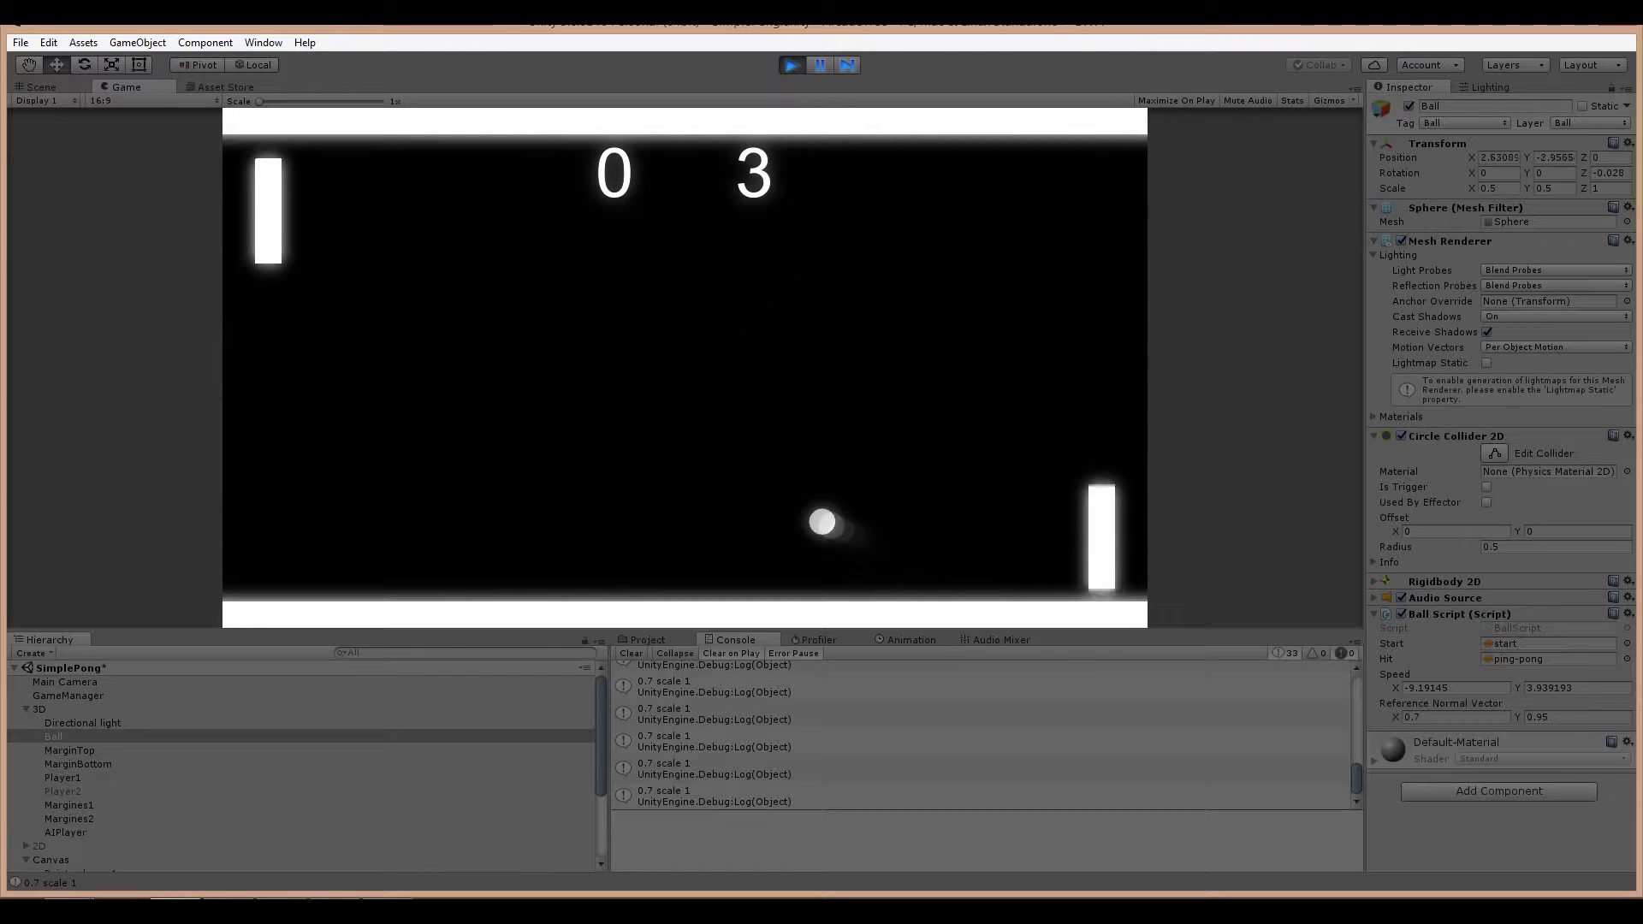
{"action": "key", "text": "s"}
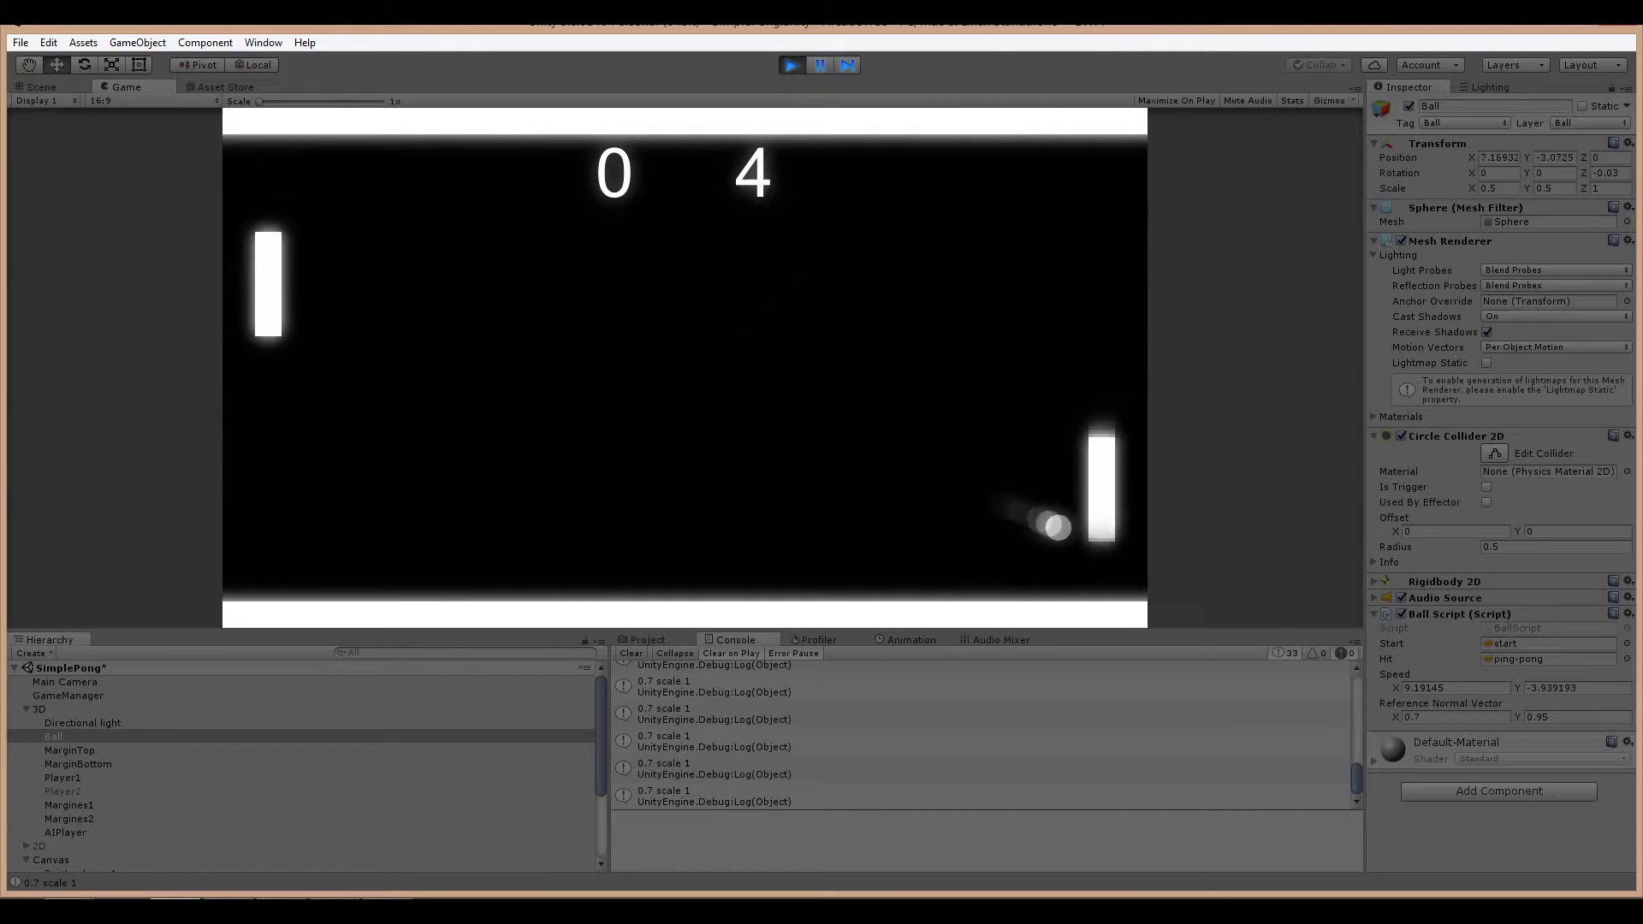
{"action": "key", "text": "w"}
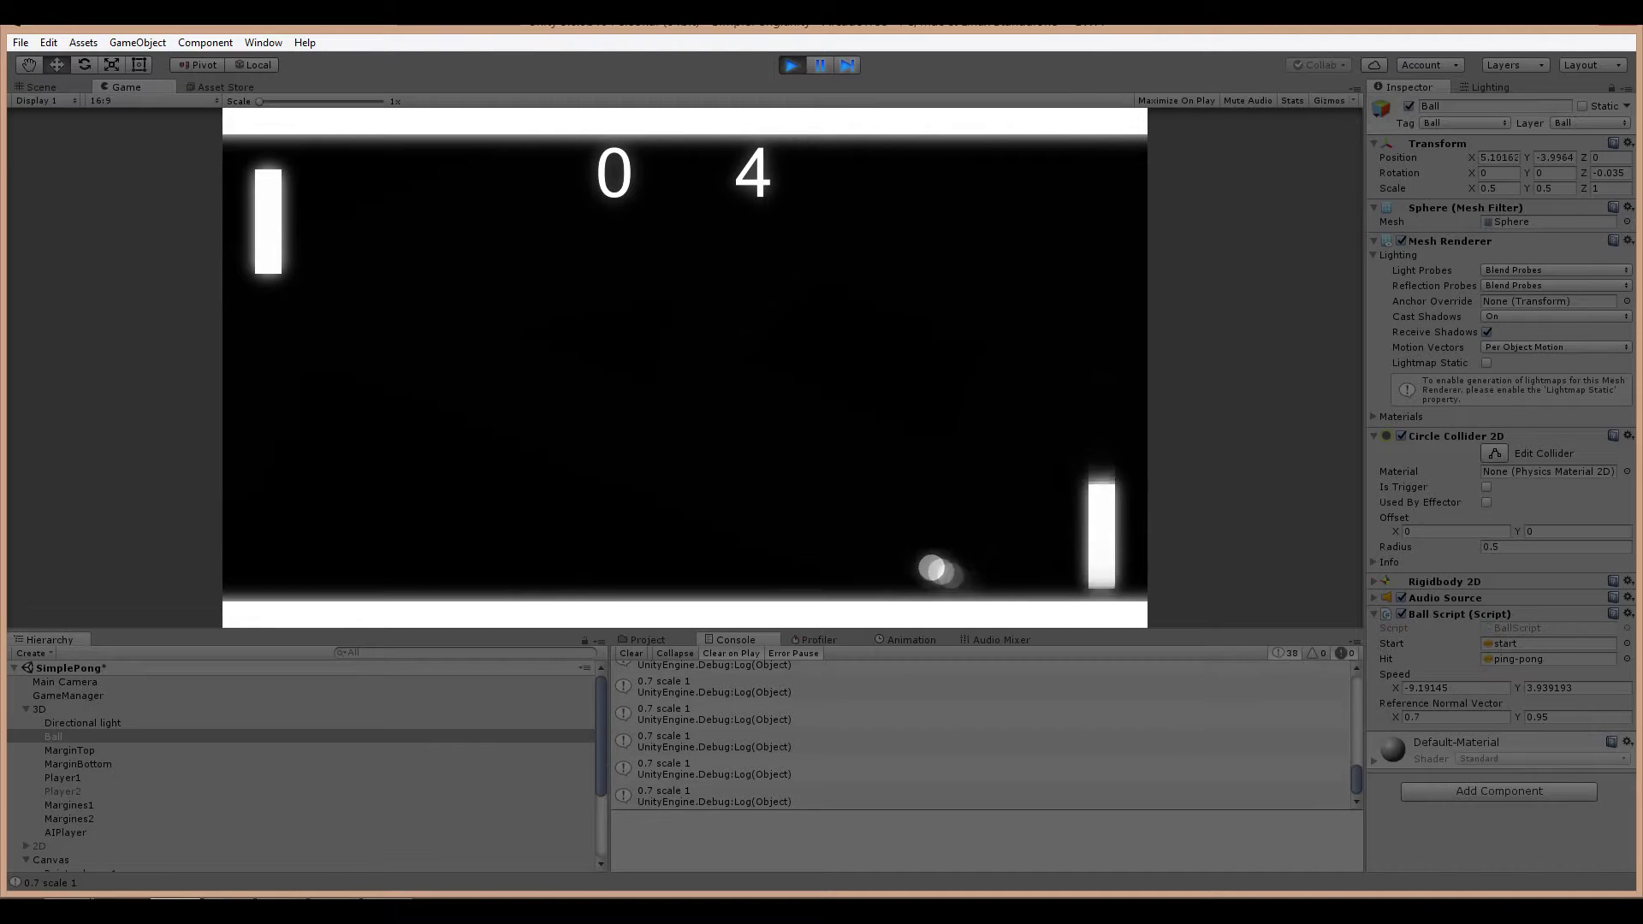
{"action": "key", "text": "s"}
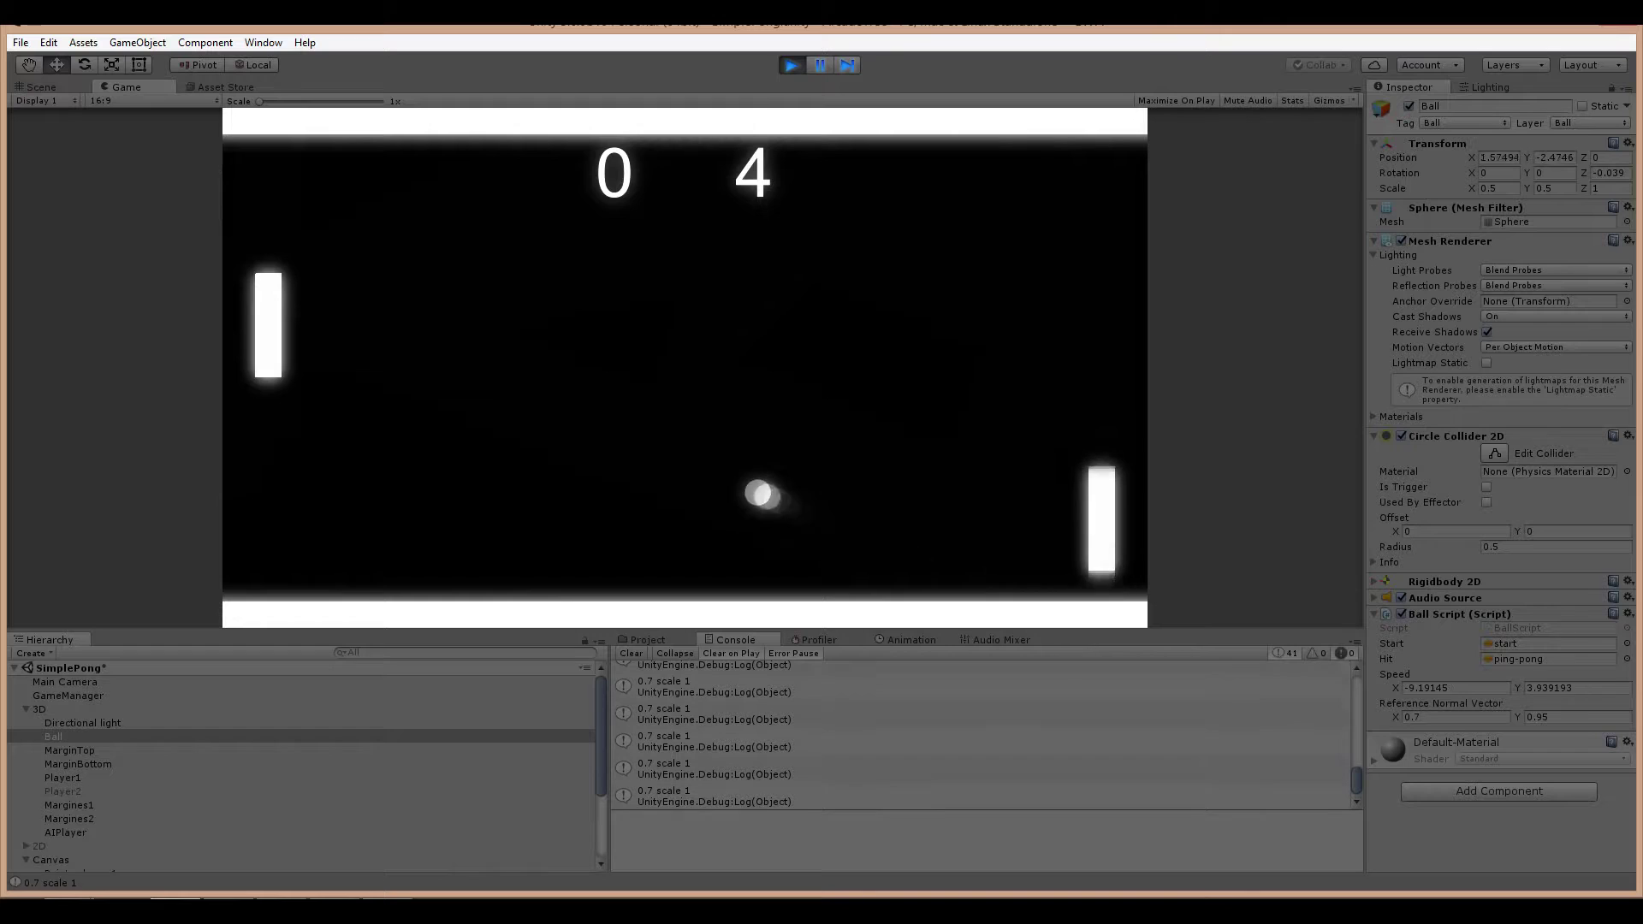
{"action": "key", "text": "w"}
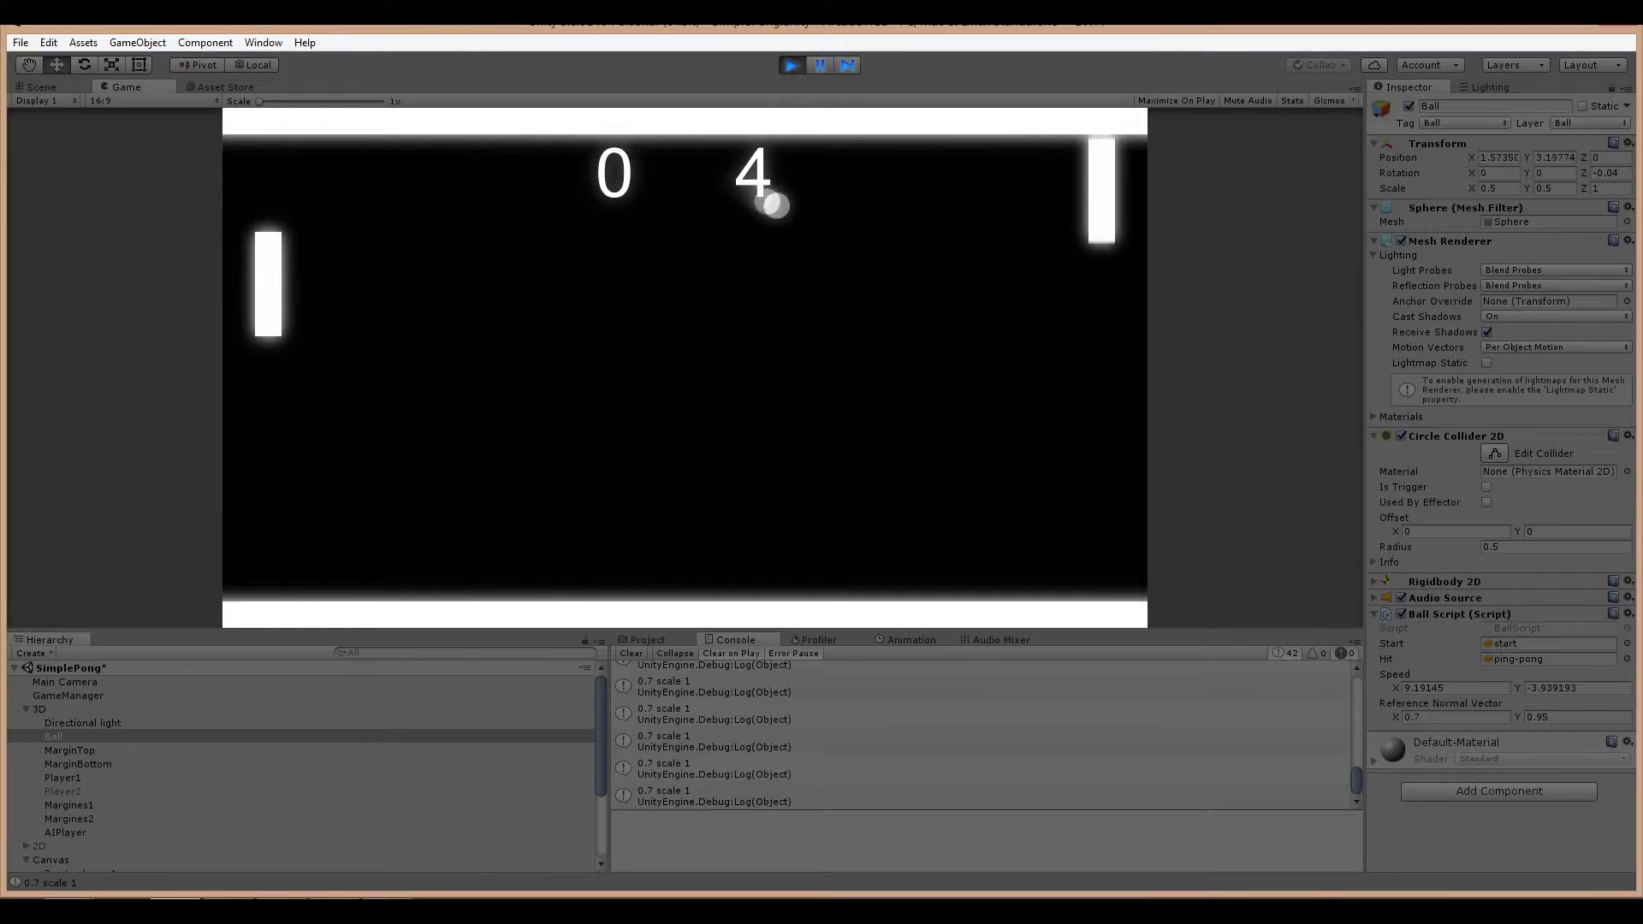
{"action": "key", "text": "ctrl+p"}
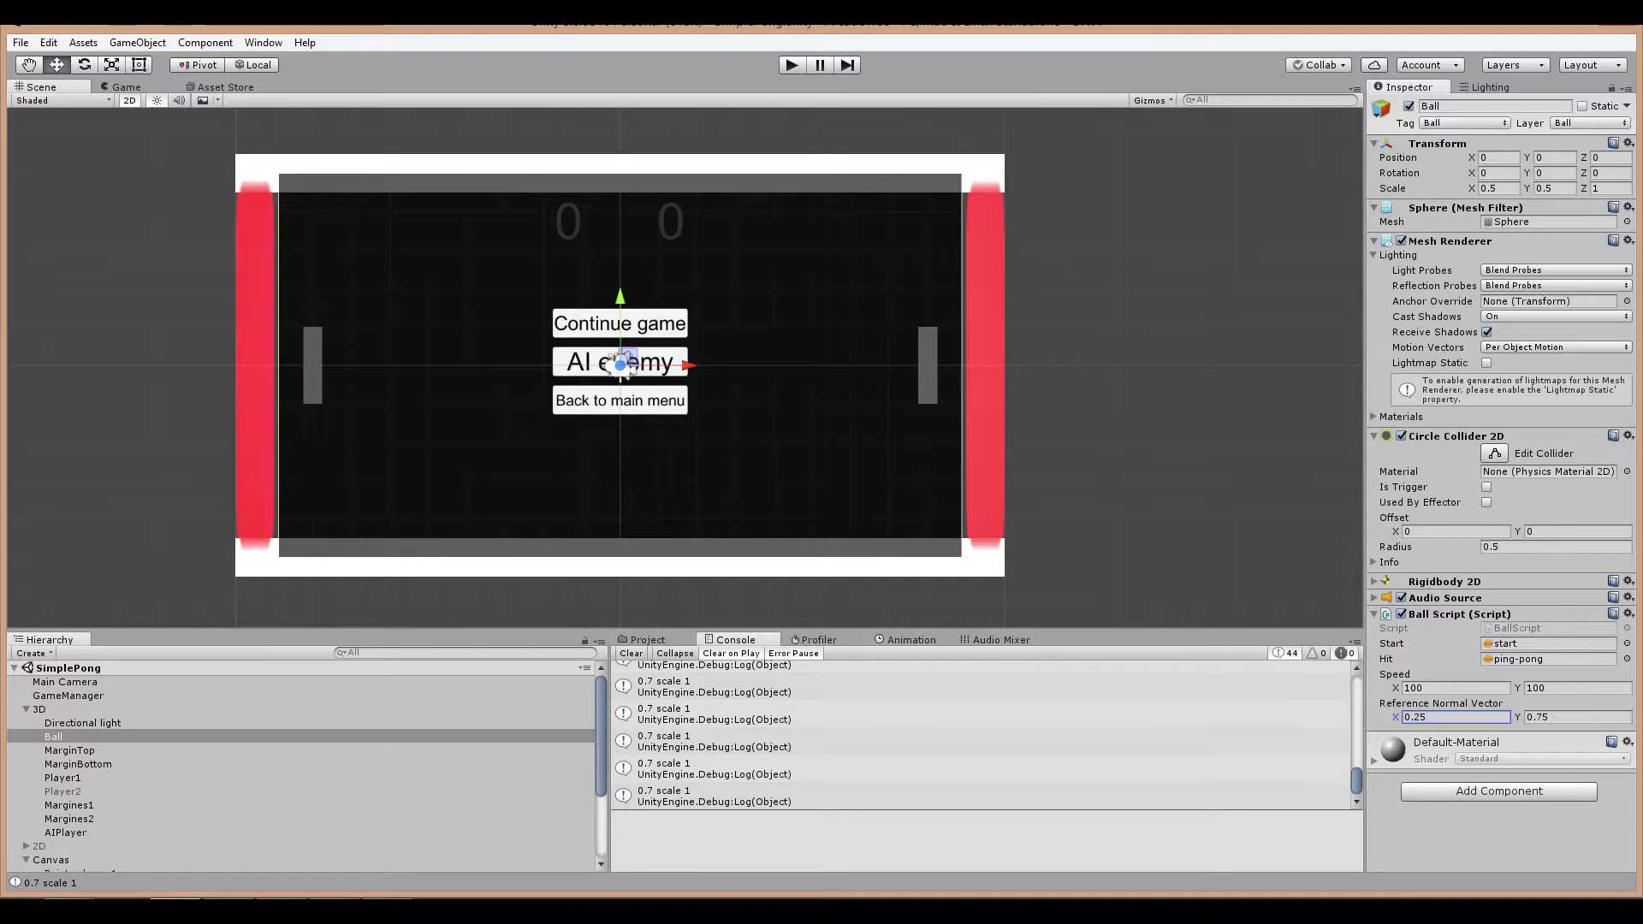
Step: Restart the game with the ball's Reference Normal Vector at 0.25, 0.75
{"action": "key", "text": "ctrl+p"}
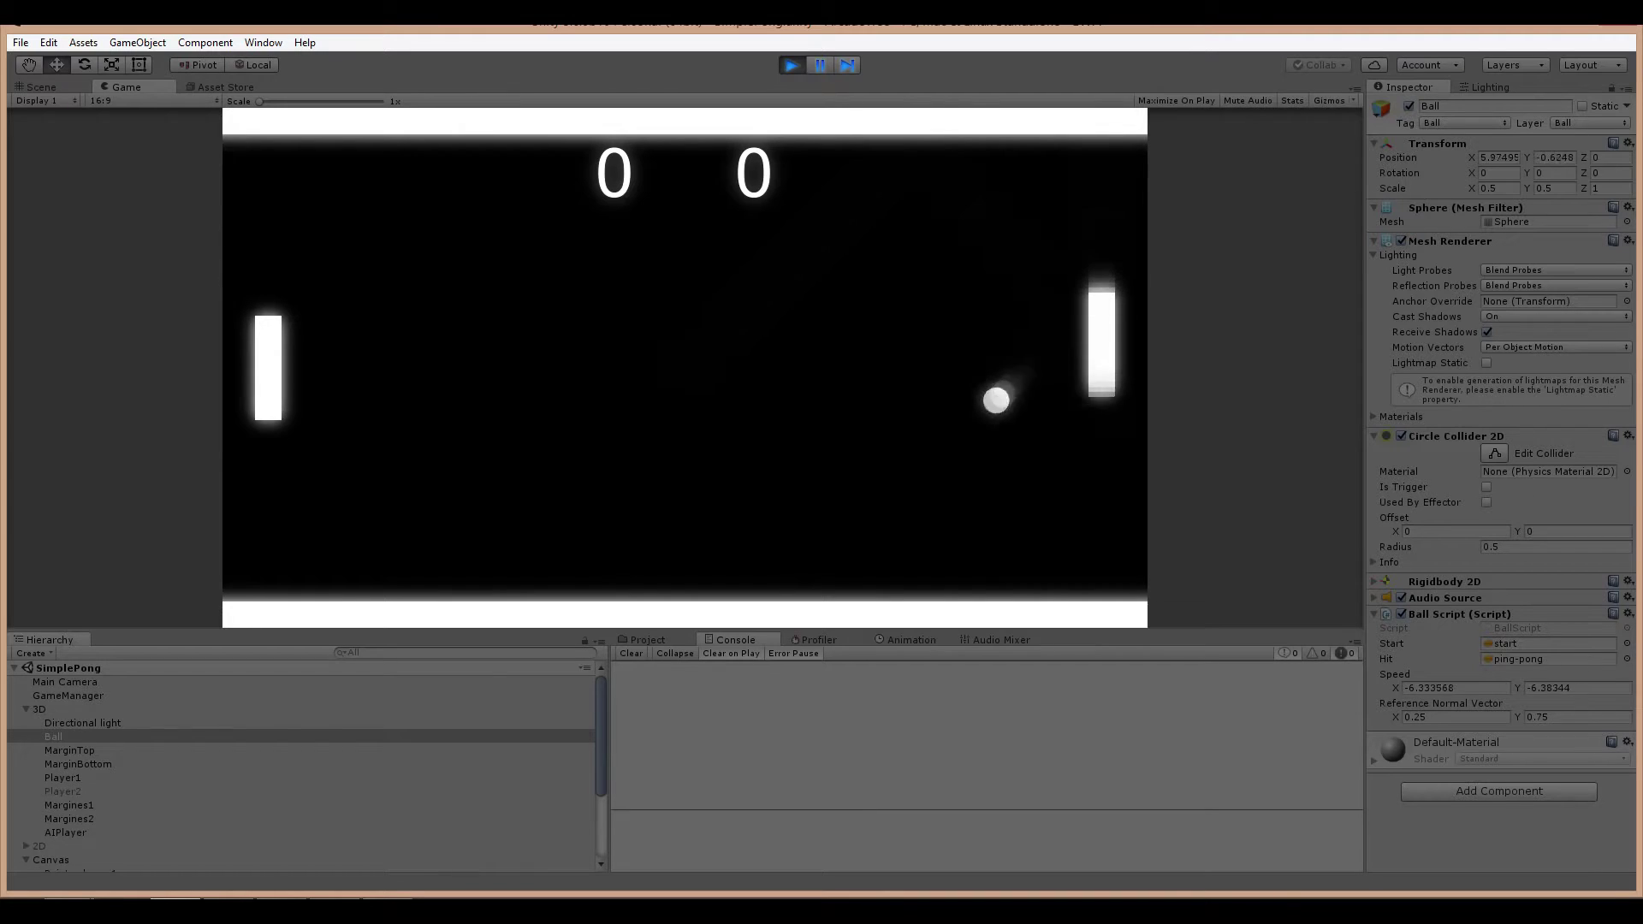
Step: Rally against the AI with the left paddle under 0.25, 0.75 bounces until the score reaches 9–3
{"action": "key", "text": "Up"}
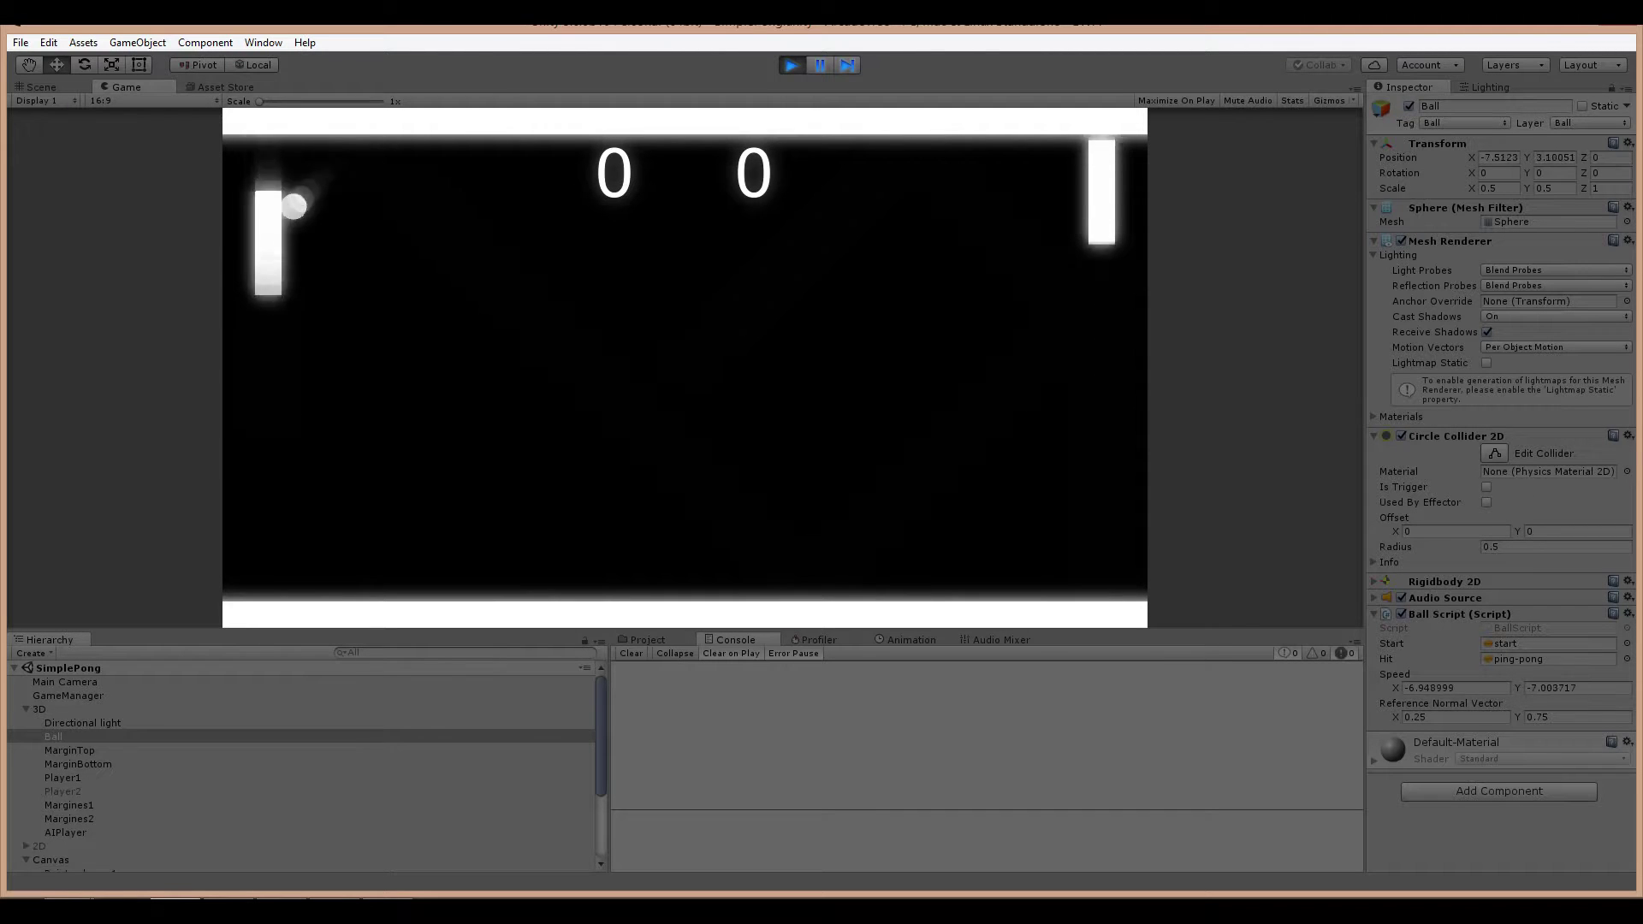
{"action": "key", "text": "Down"}
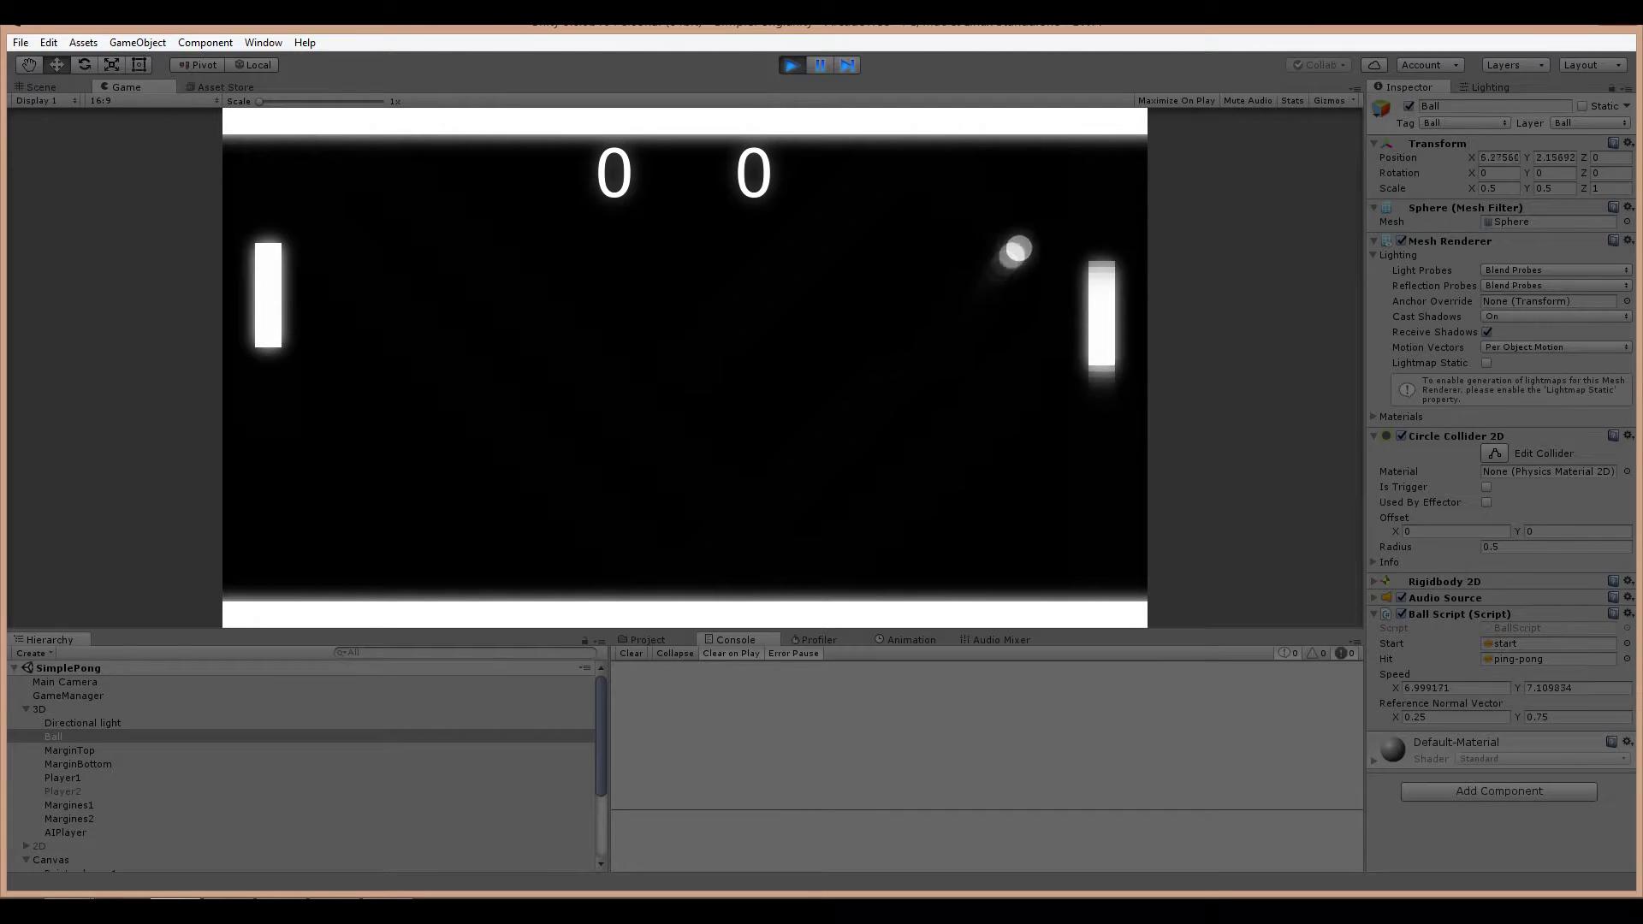
{"action": "key", "text": "Down"}
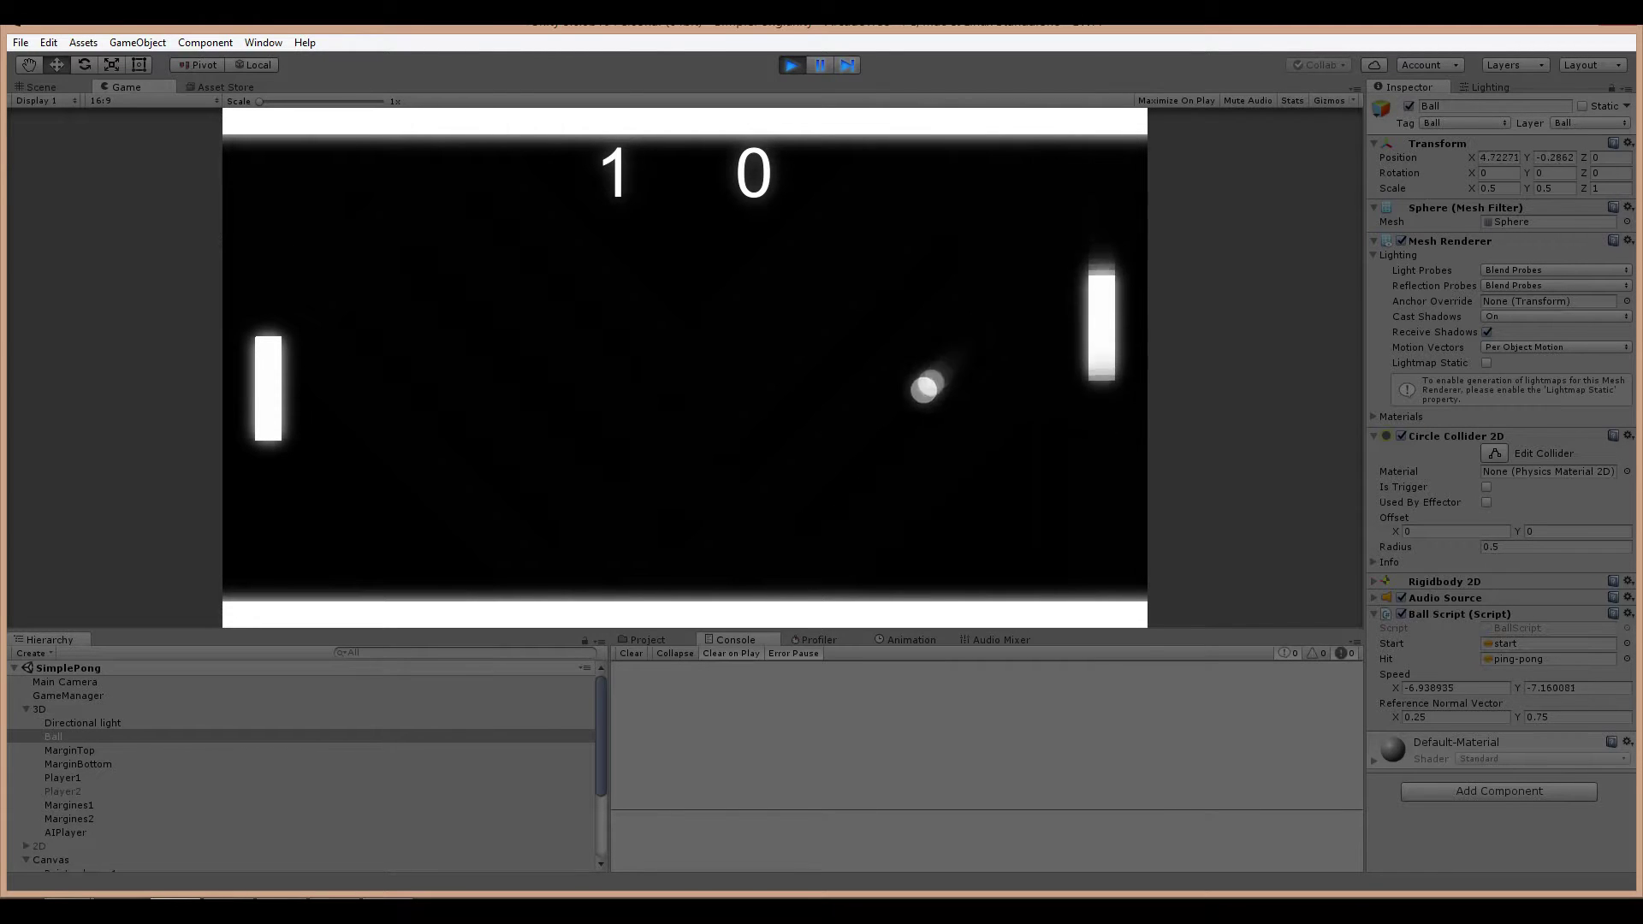
{"action": "key", "text": "Up"}
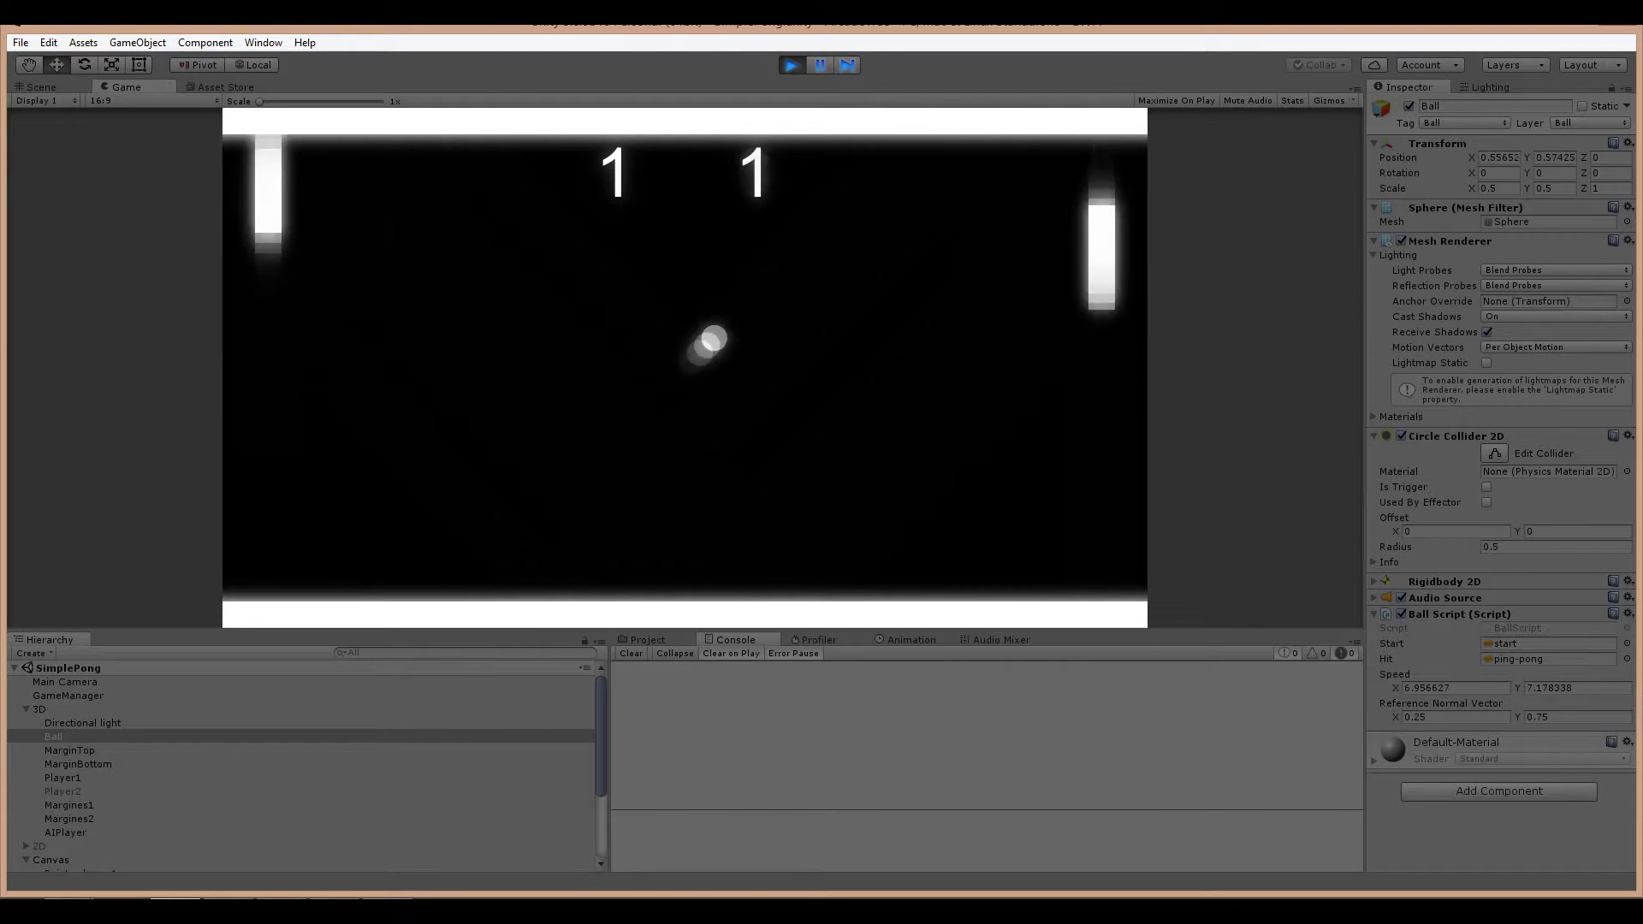
{"action": "key", "text": "Down"}
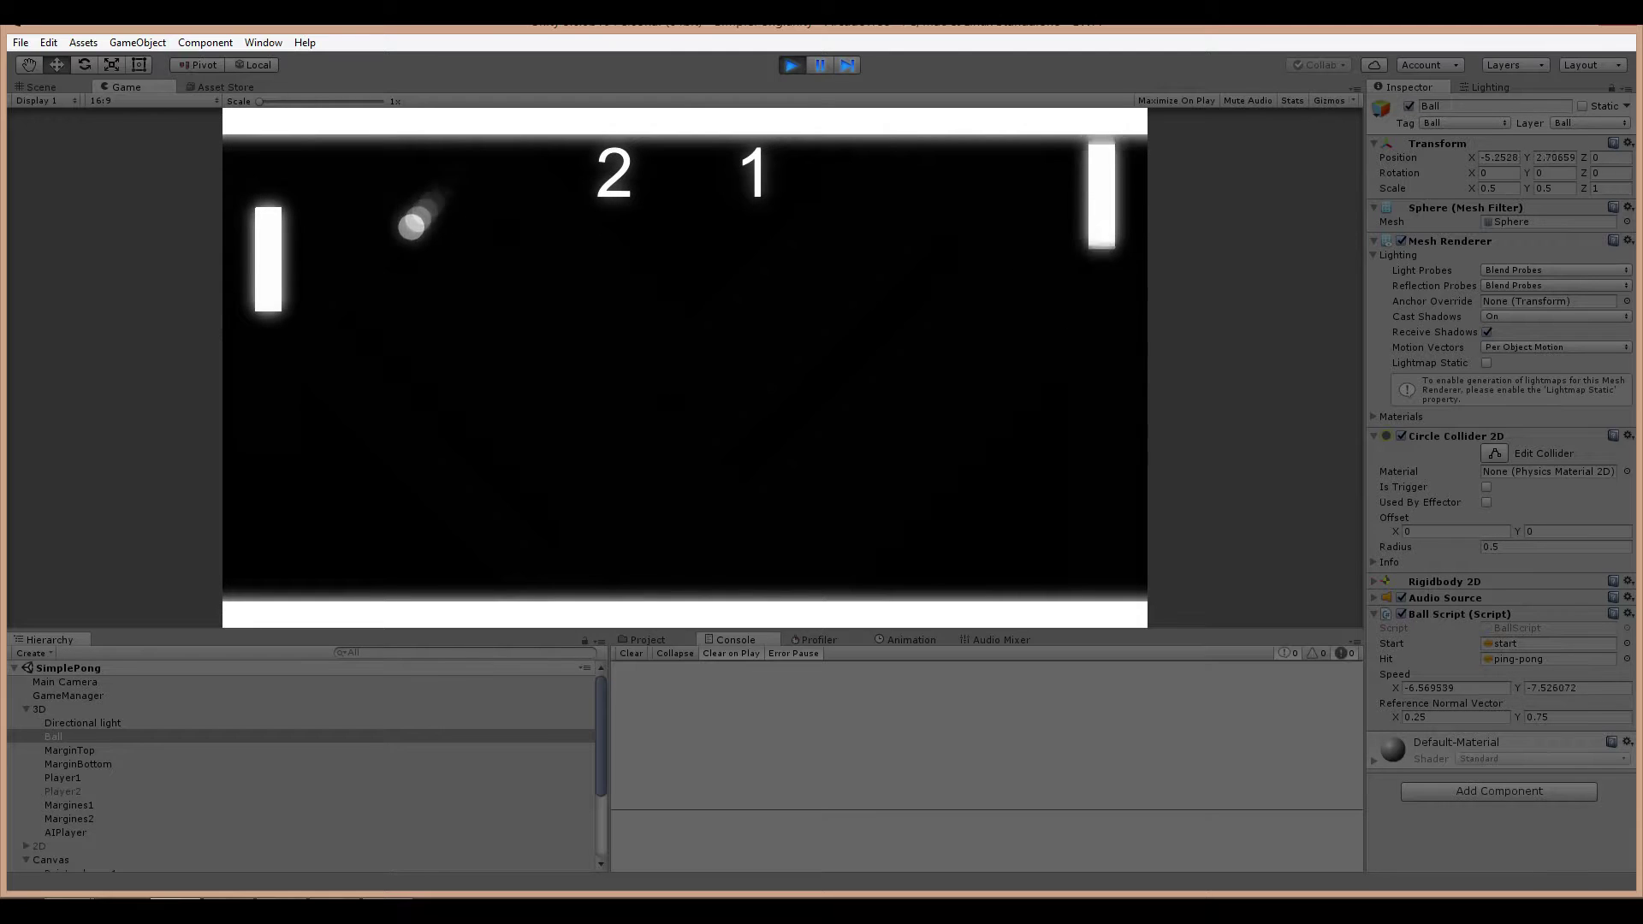
{"action": "key", "text": "Down"}
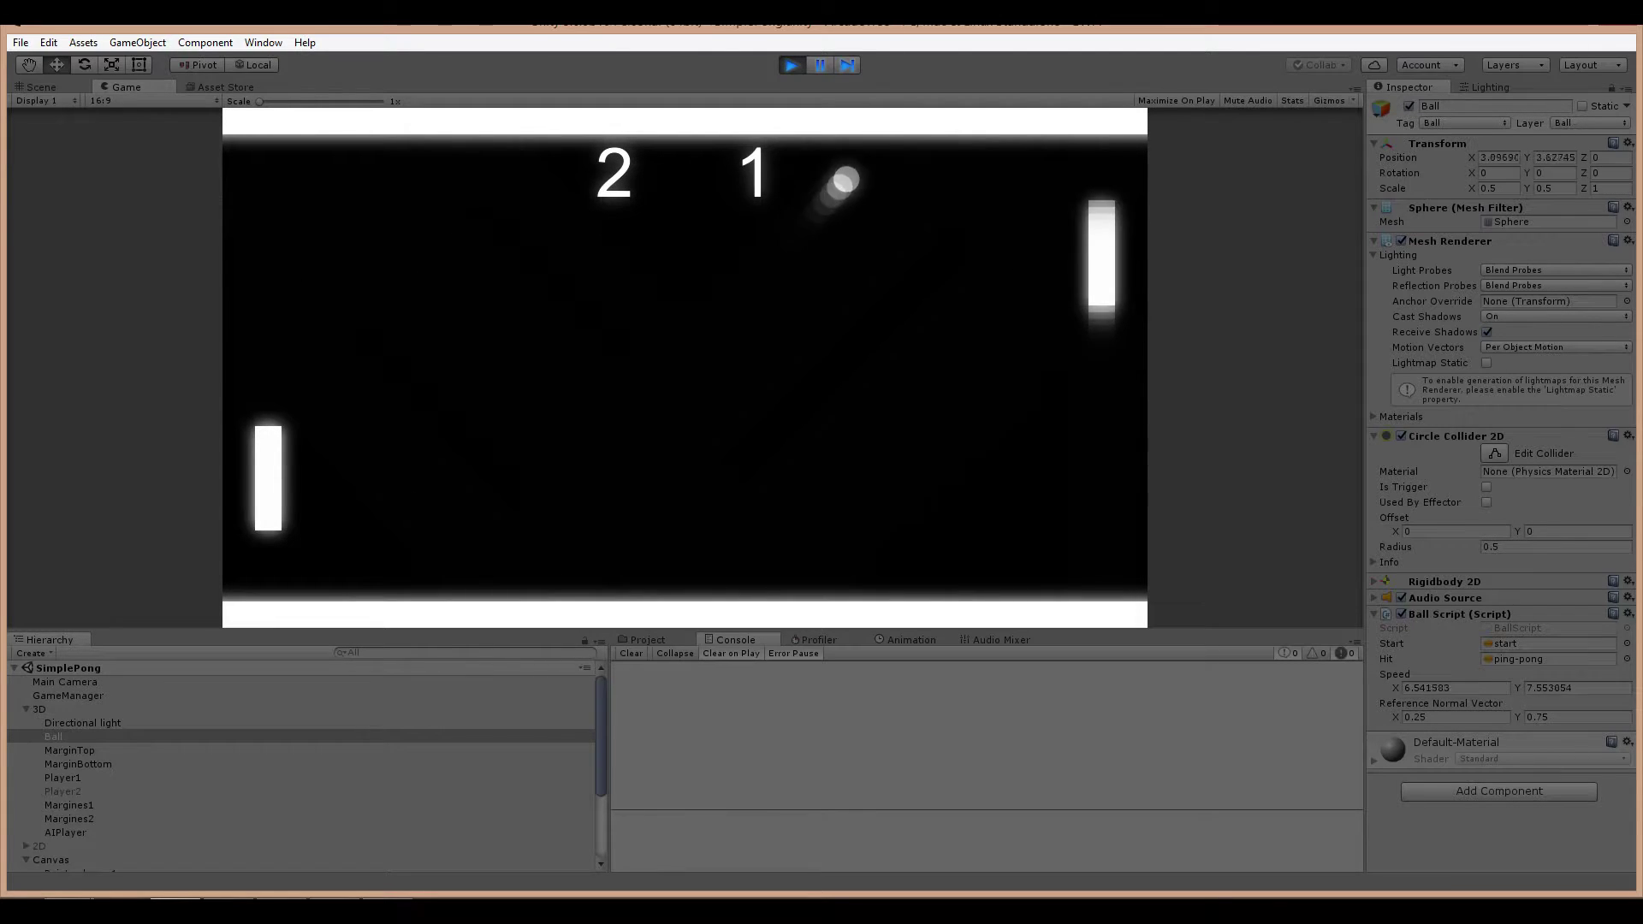
{"action": "key", "text": "Up"}
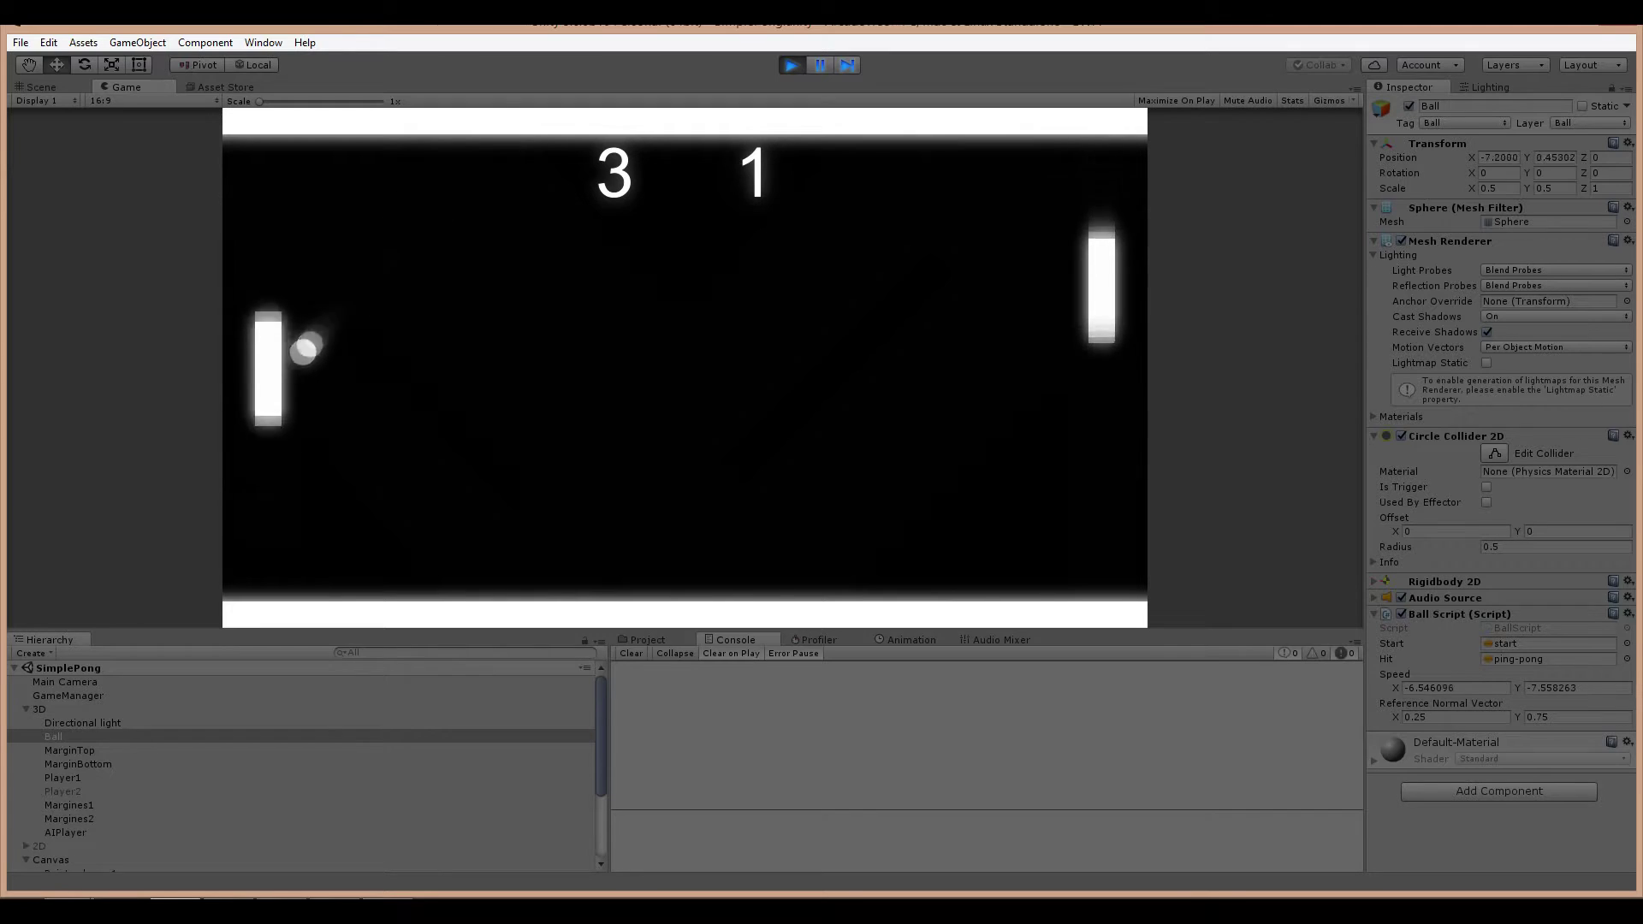
{"action": "key", "text": "Down"}
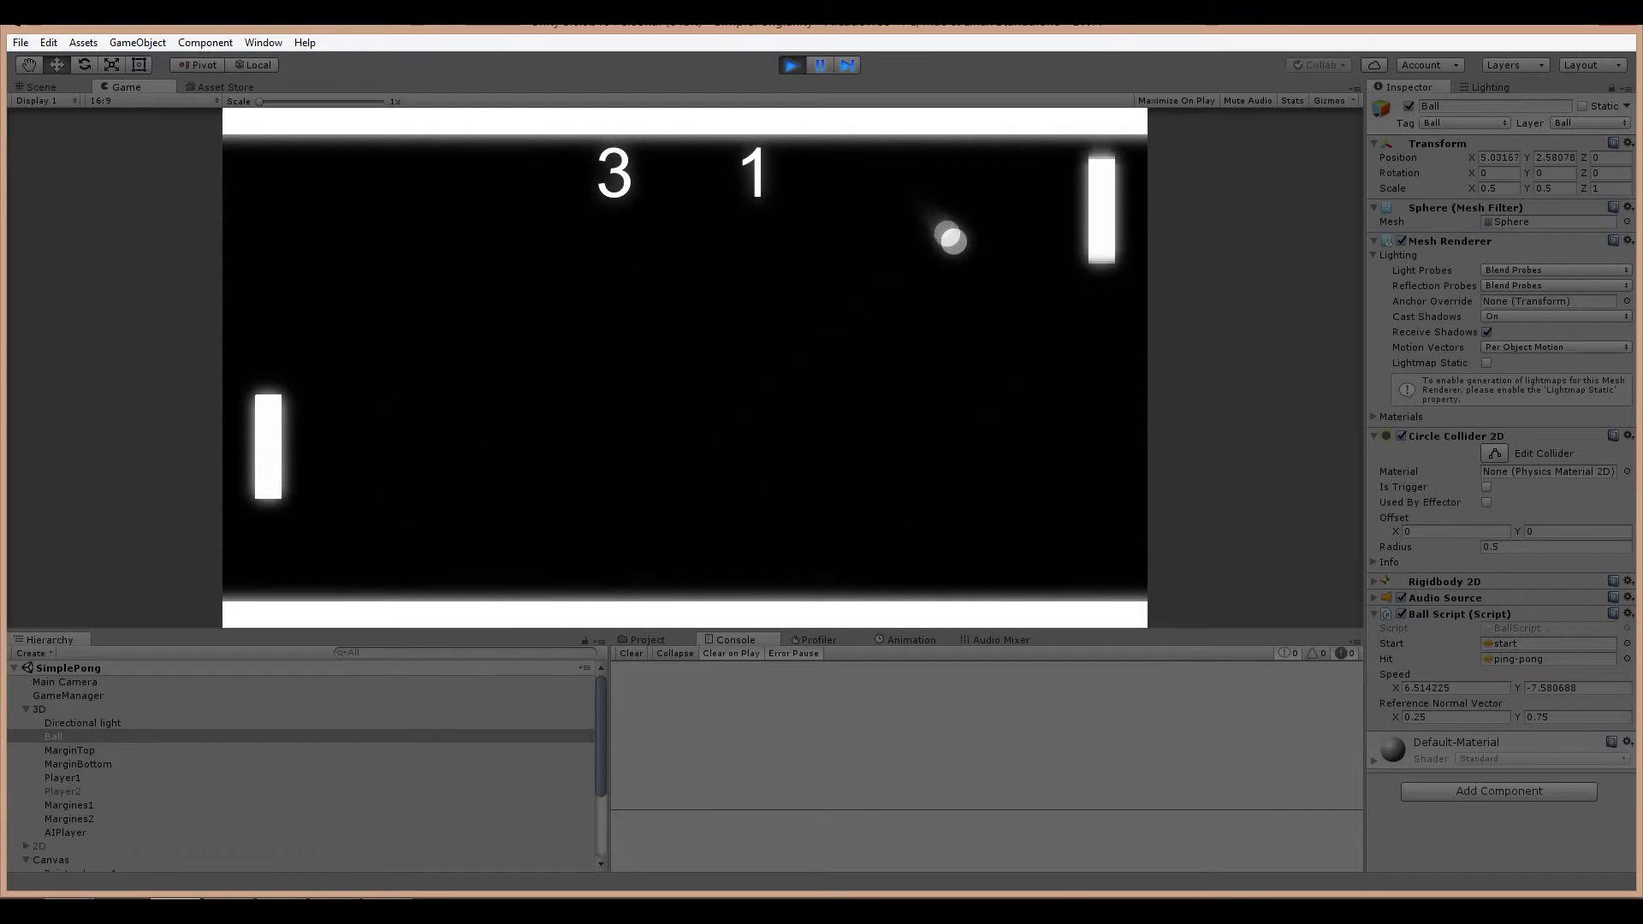
{"action": "key", "text": "Up"}
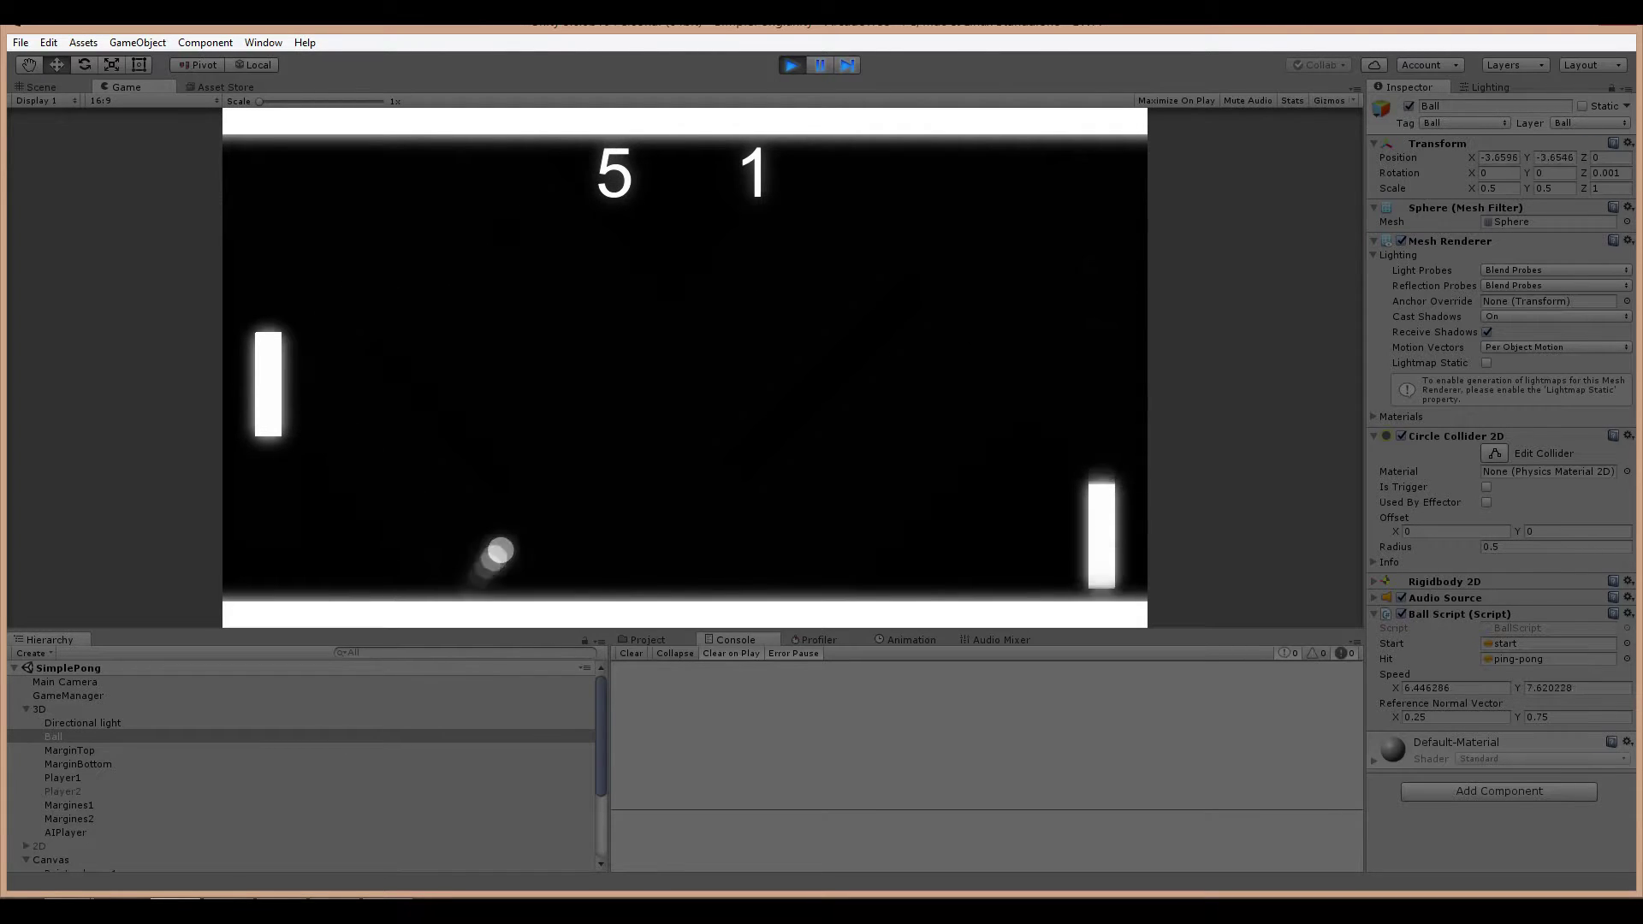
{"action": "key", "text": "w"}
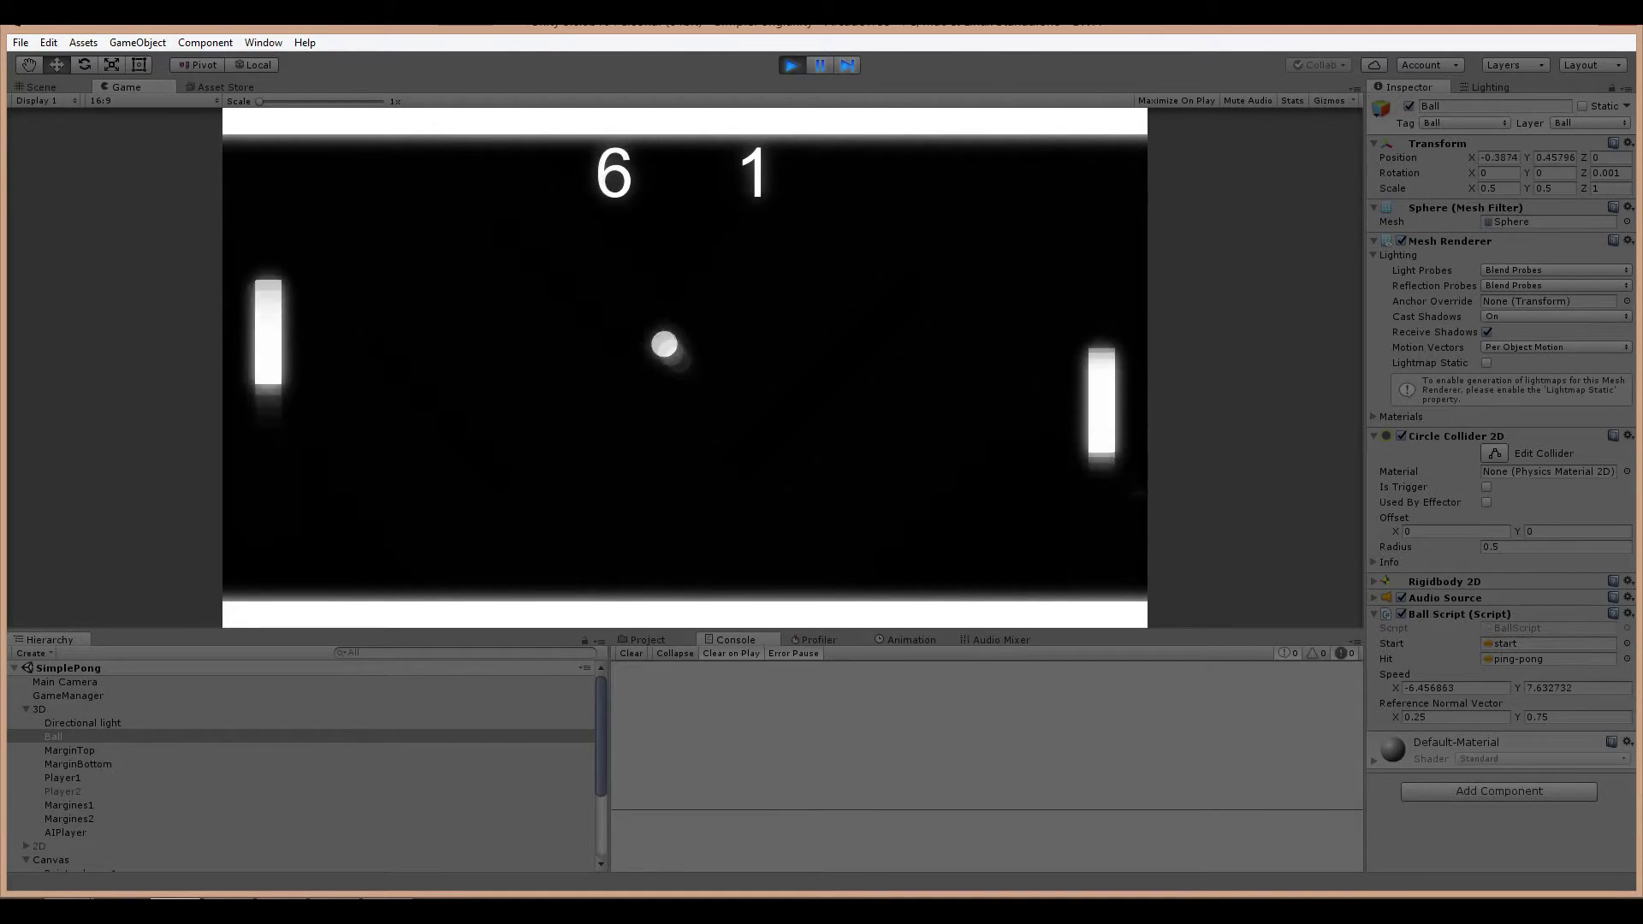
{"action": "key", "text": "s"}
{"action": "key", "text": "w"}
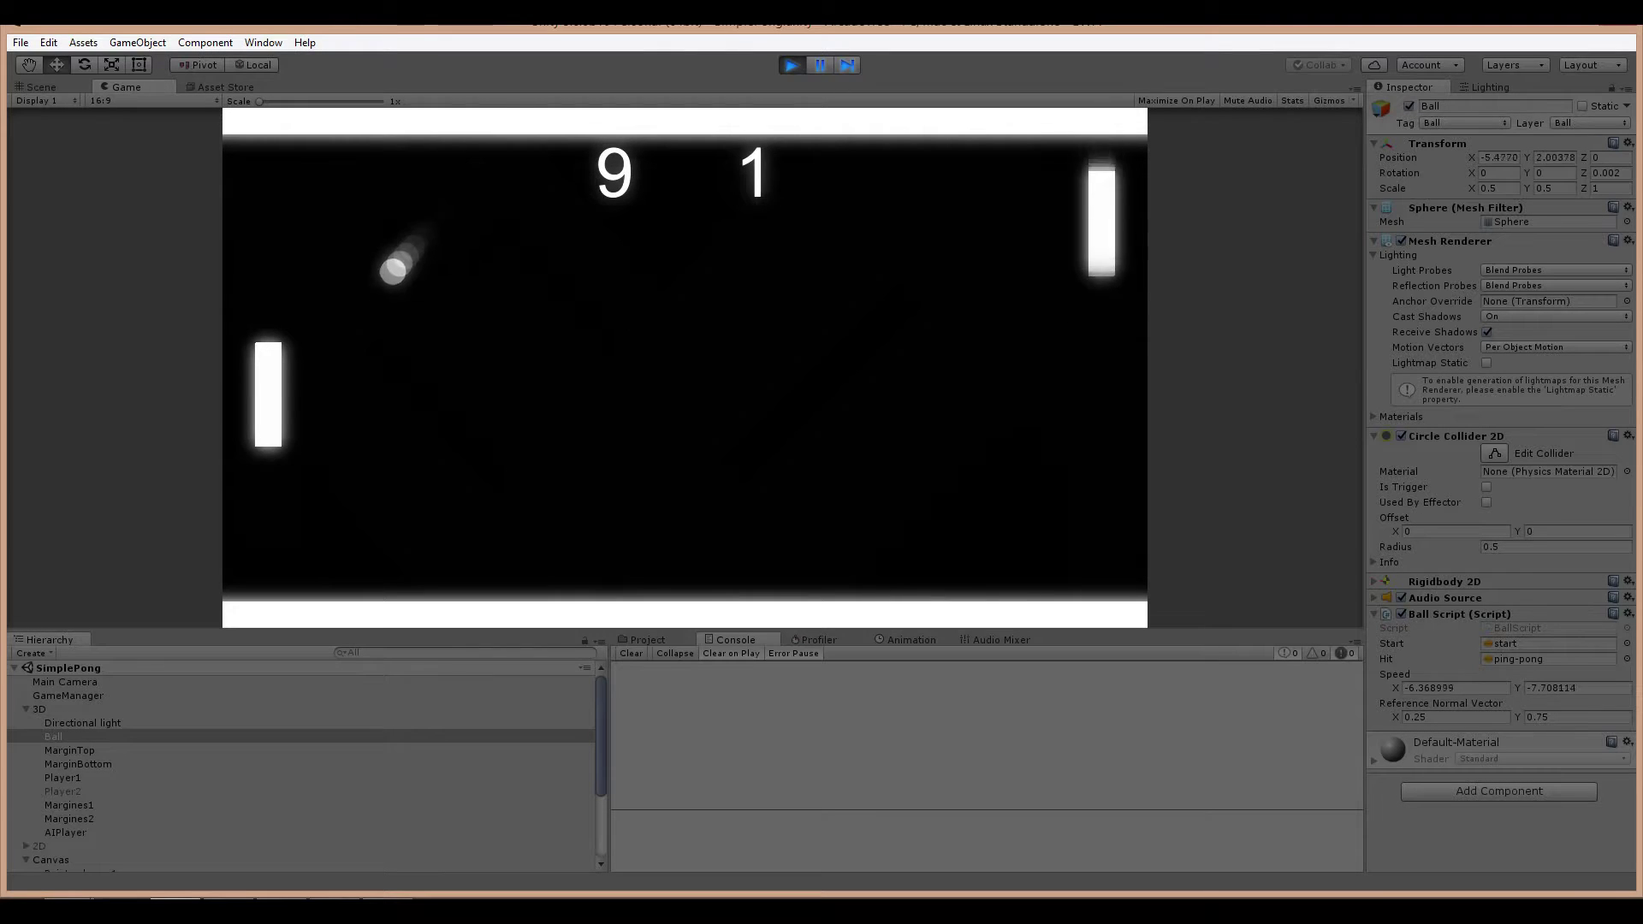
{"action": "key", "text": "Down"}
{"action": "key", "text": "Up"}
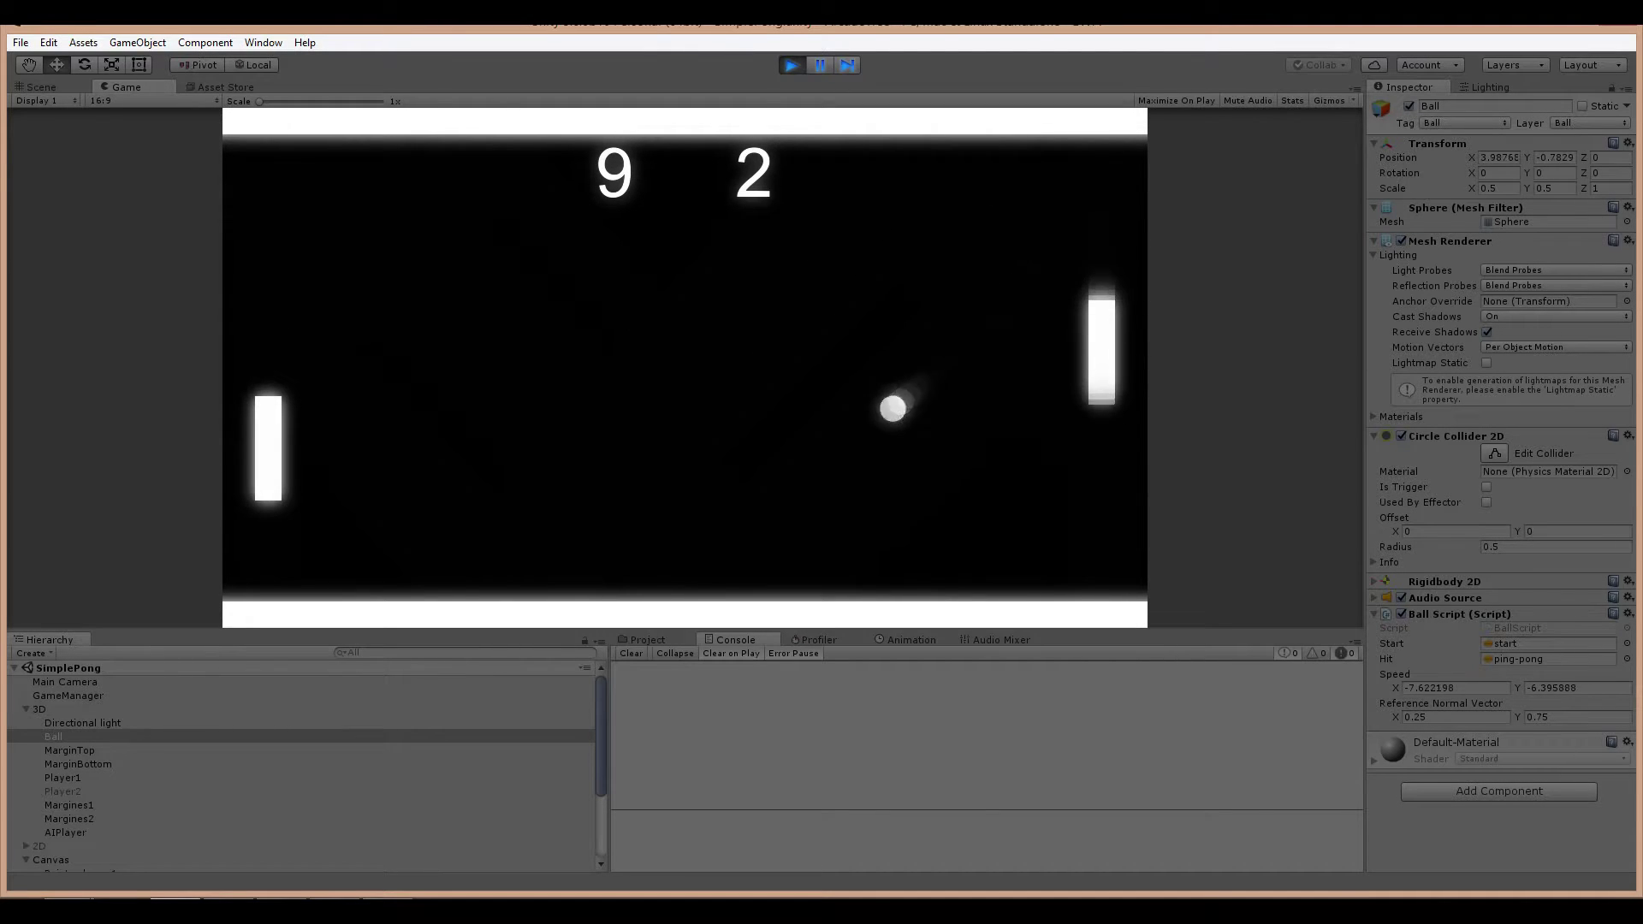
{"action": "key", "text": "Up"}
{"action": "key", "text": "Up"}
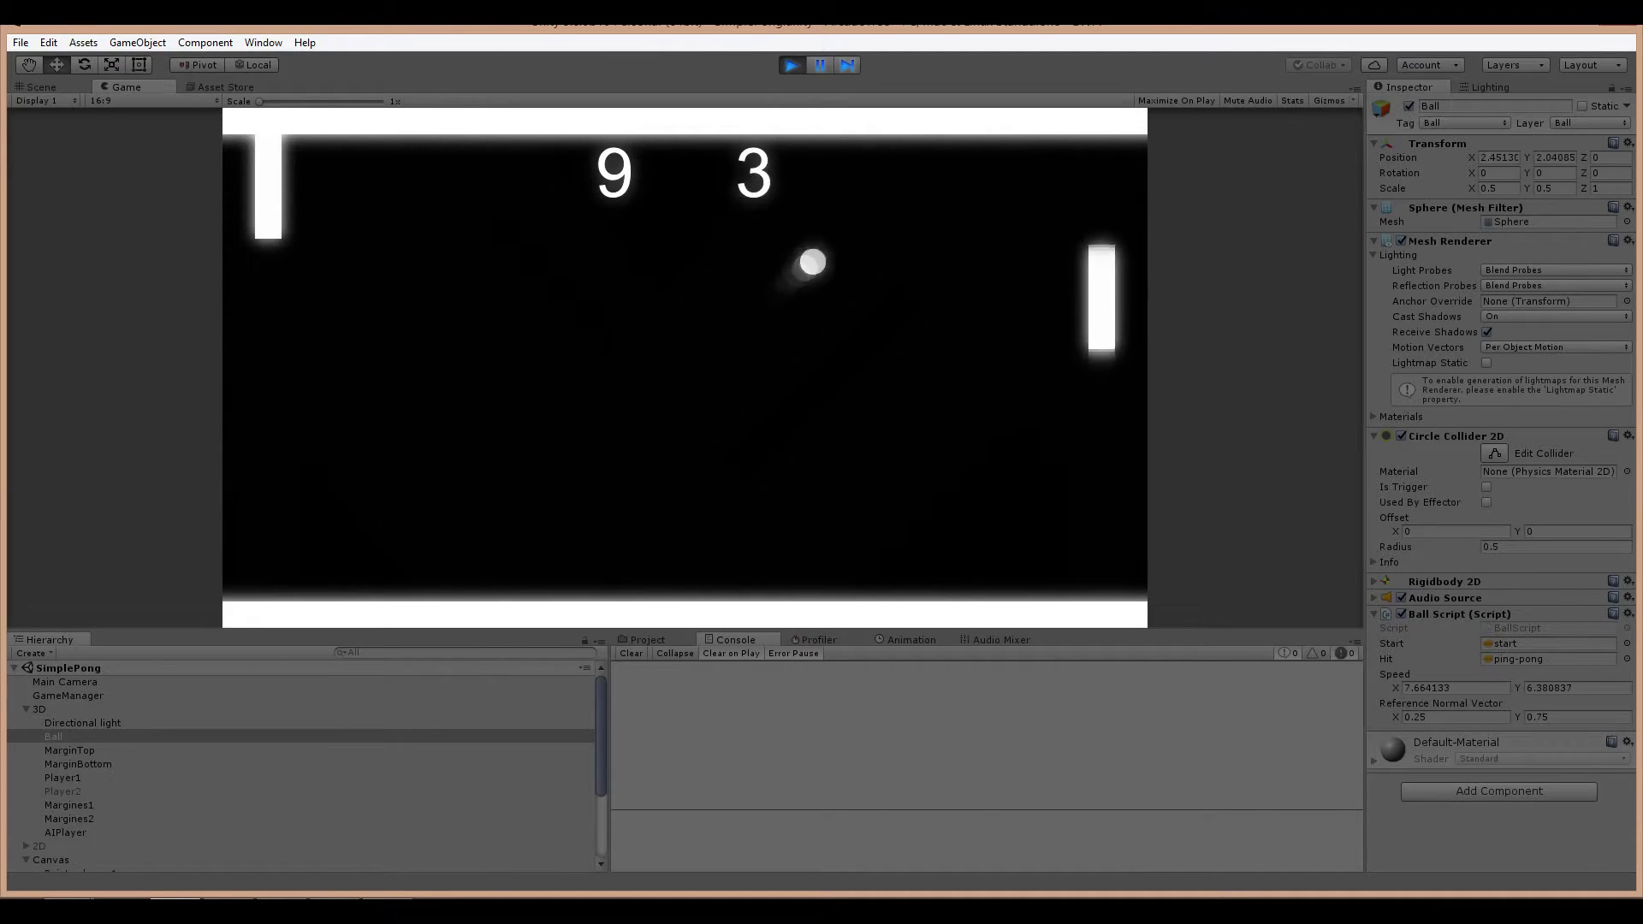
{"action": "key", "text": "Down"}
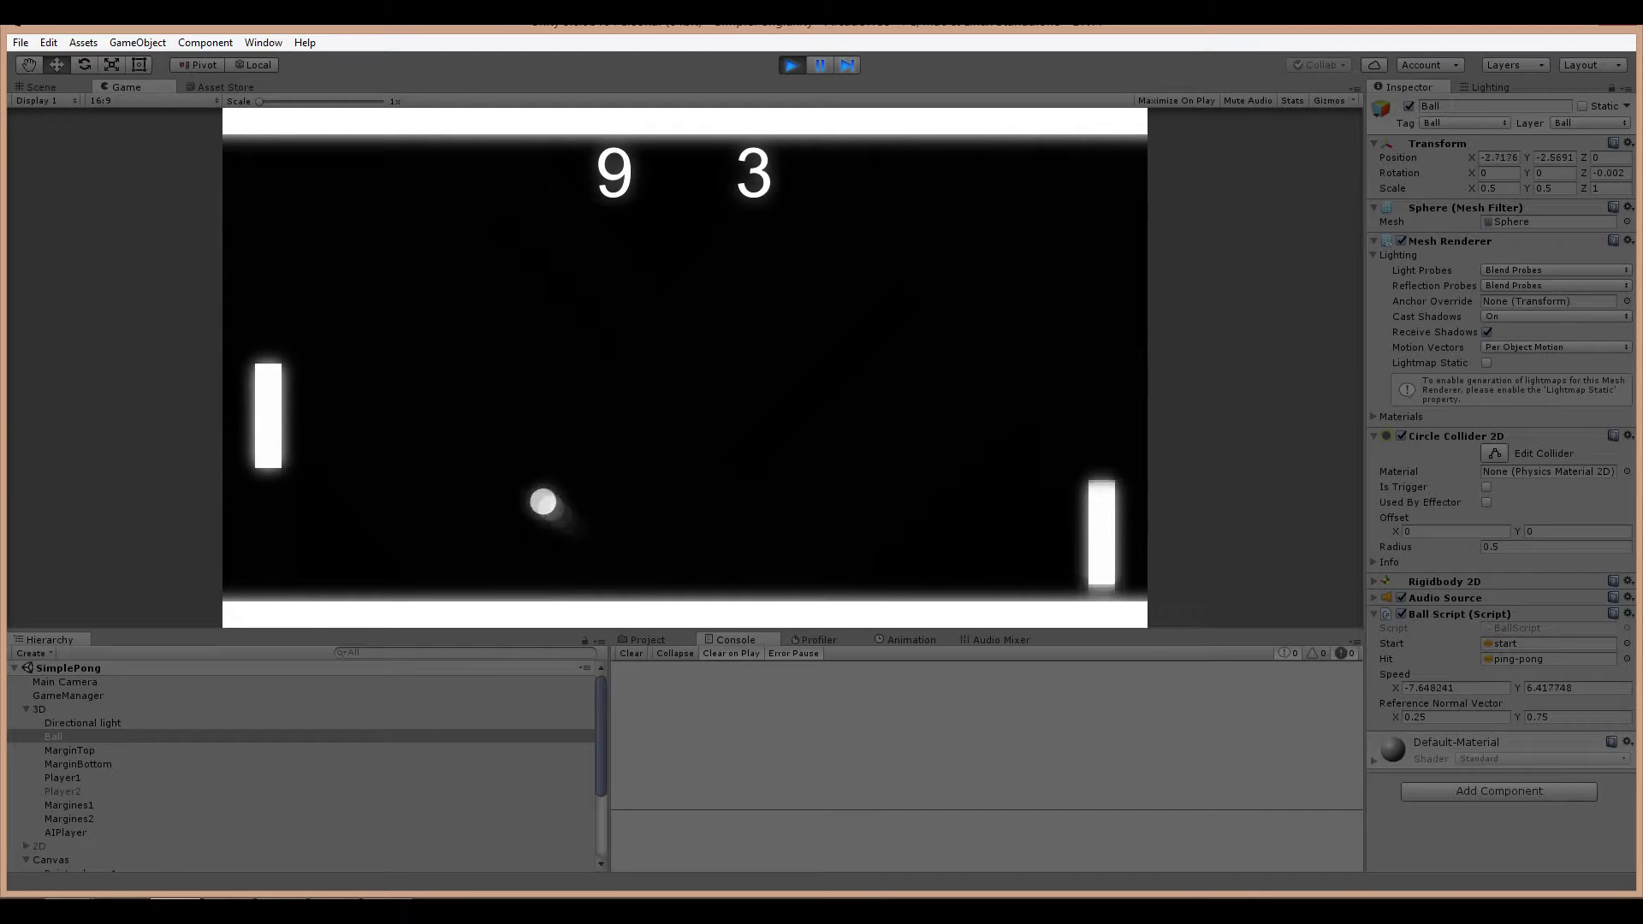
{"action": "key", "text": "Up"}
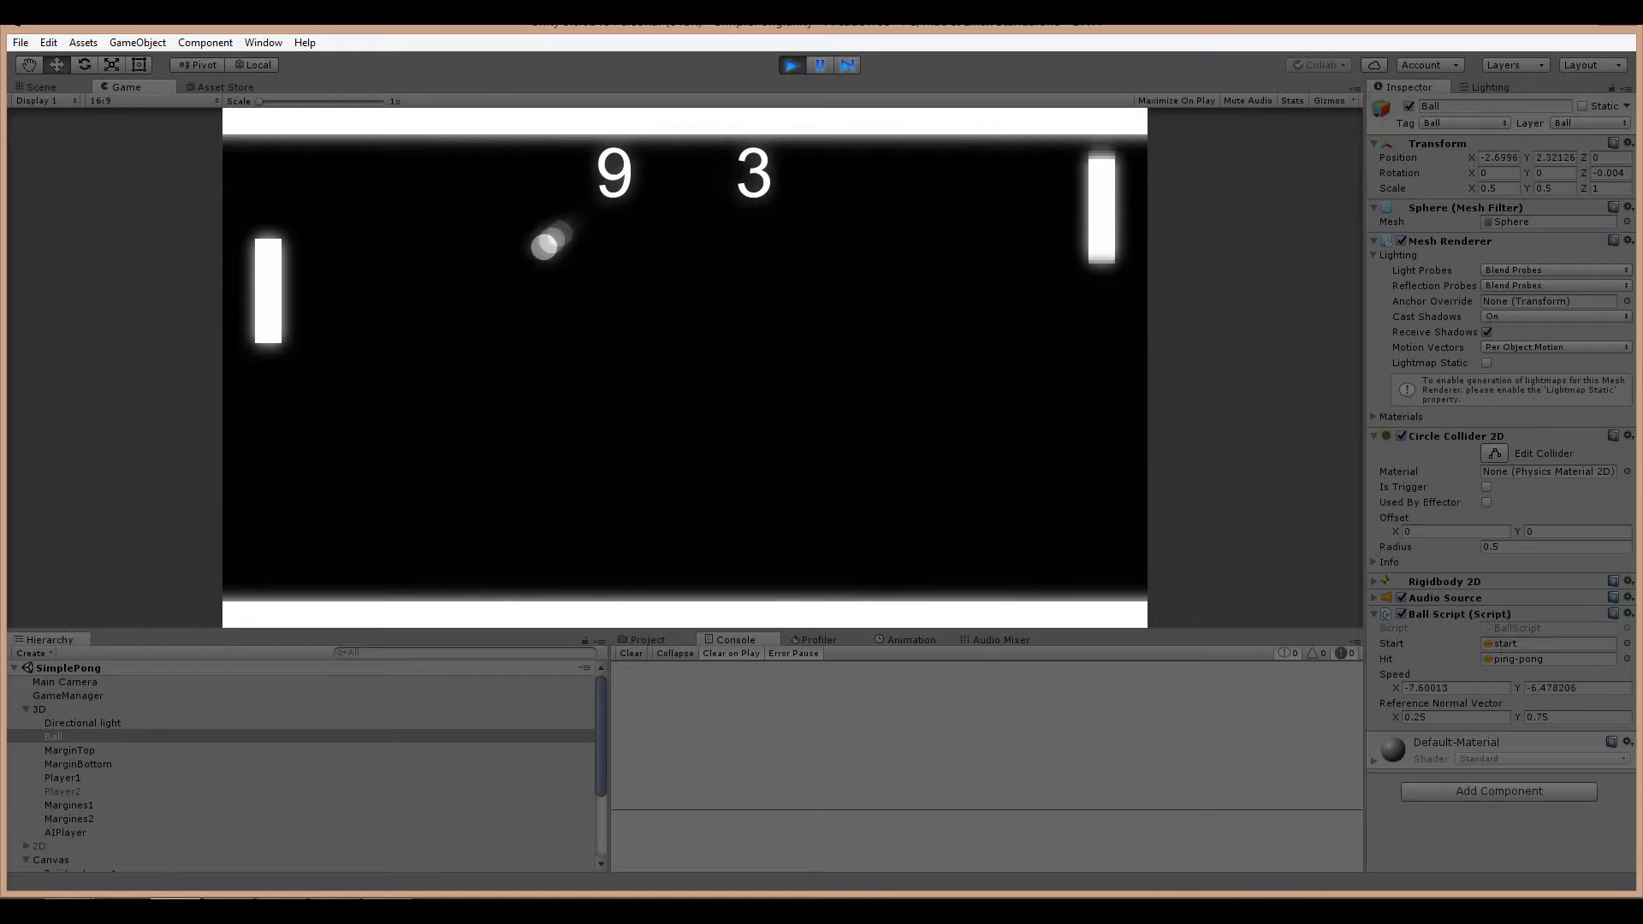
{"action": "key", "text": "Down"}
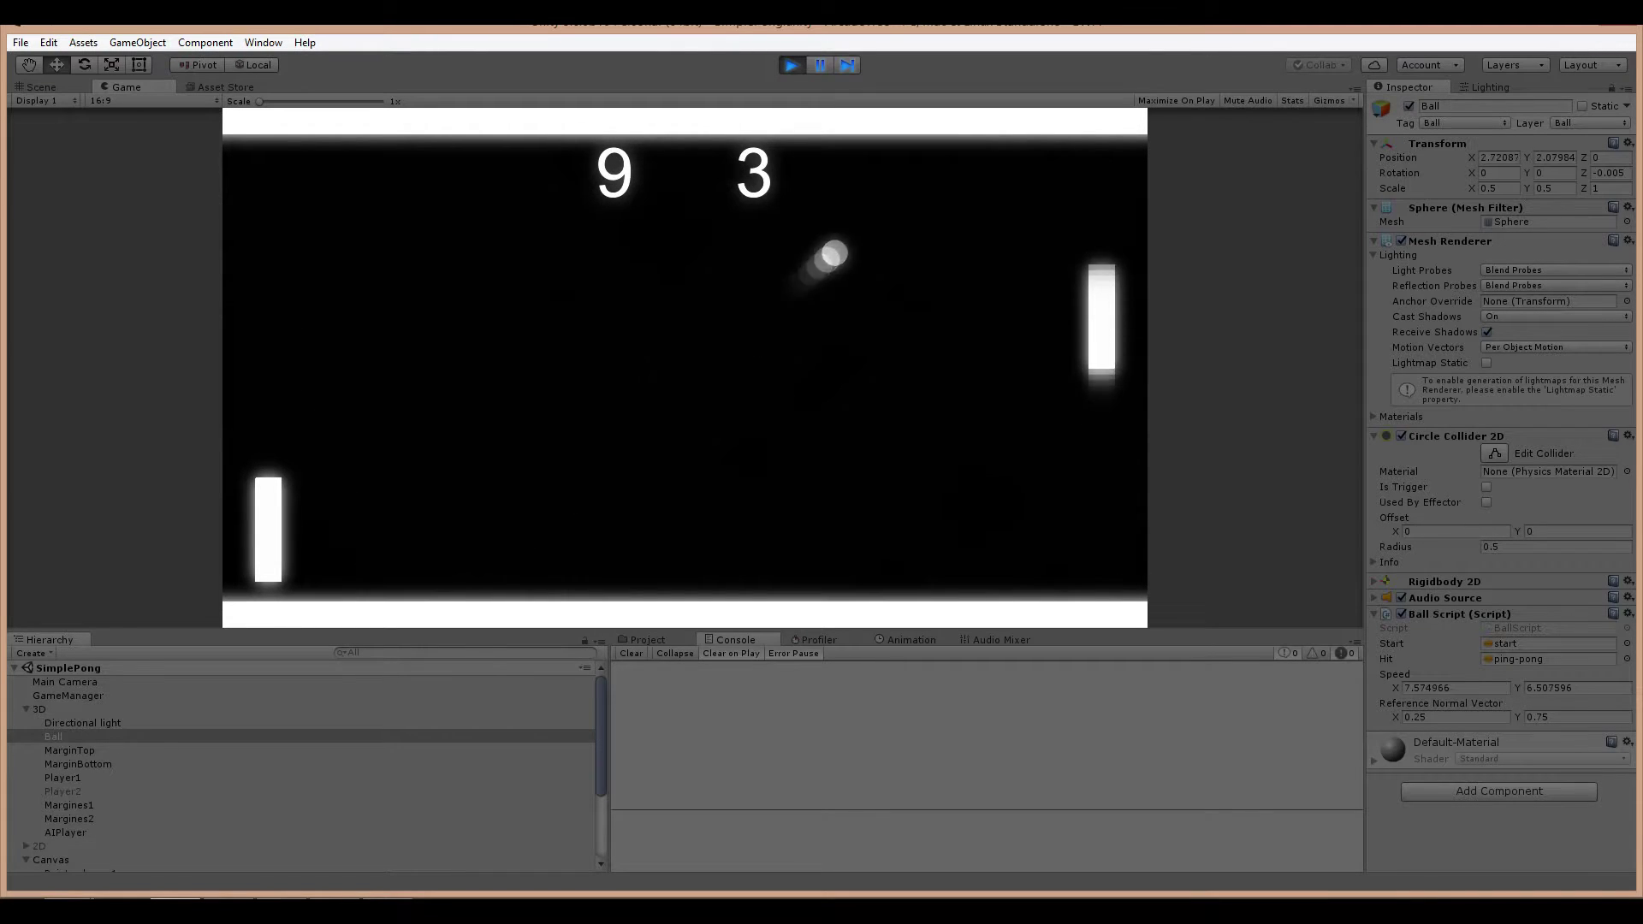
{"action": "key", "text": "Up"}
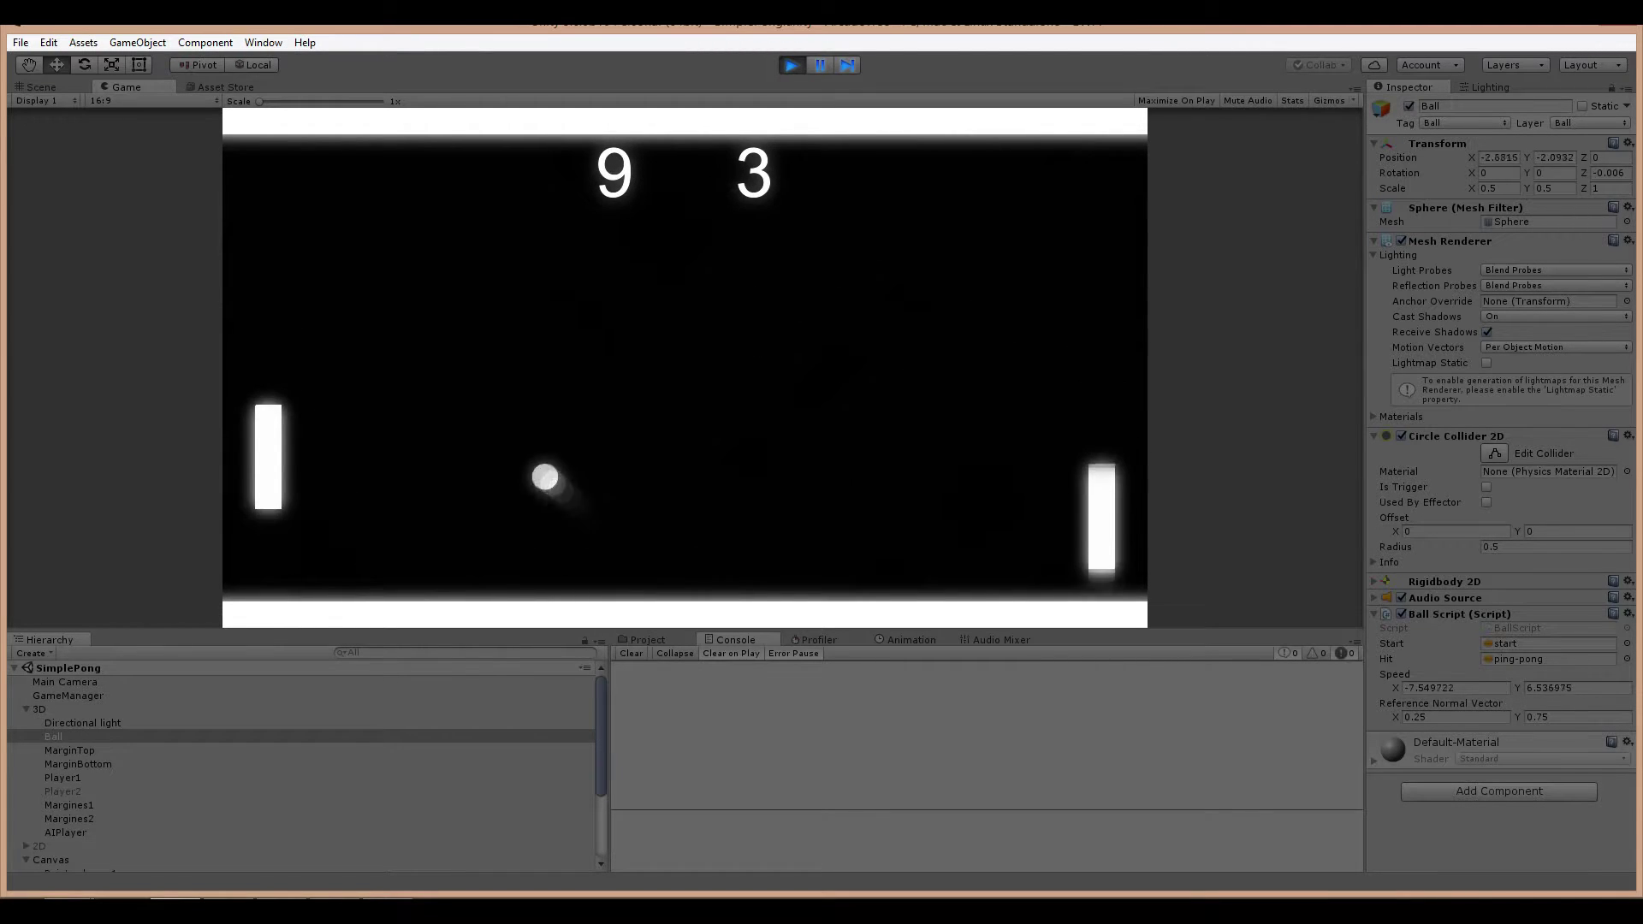
{"action": "key", "text": "Up"}
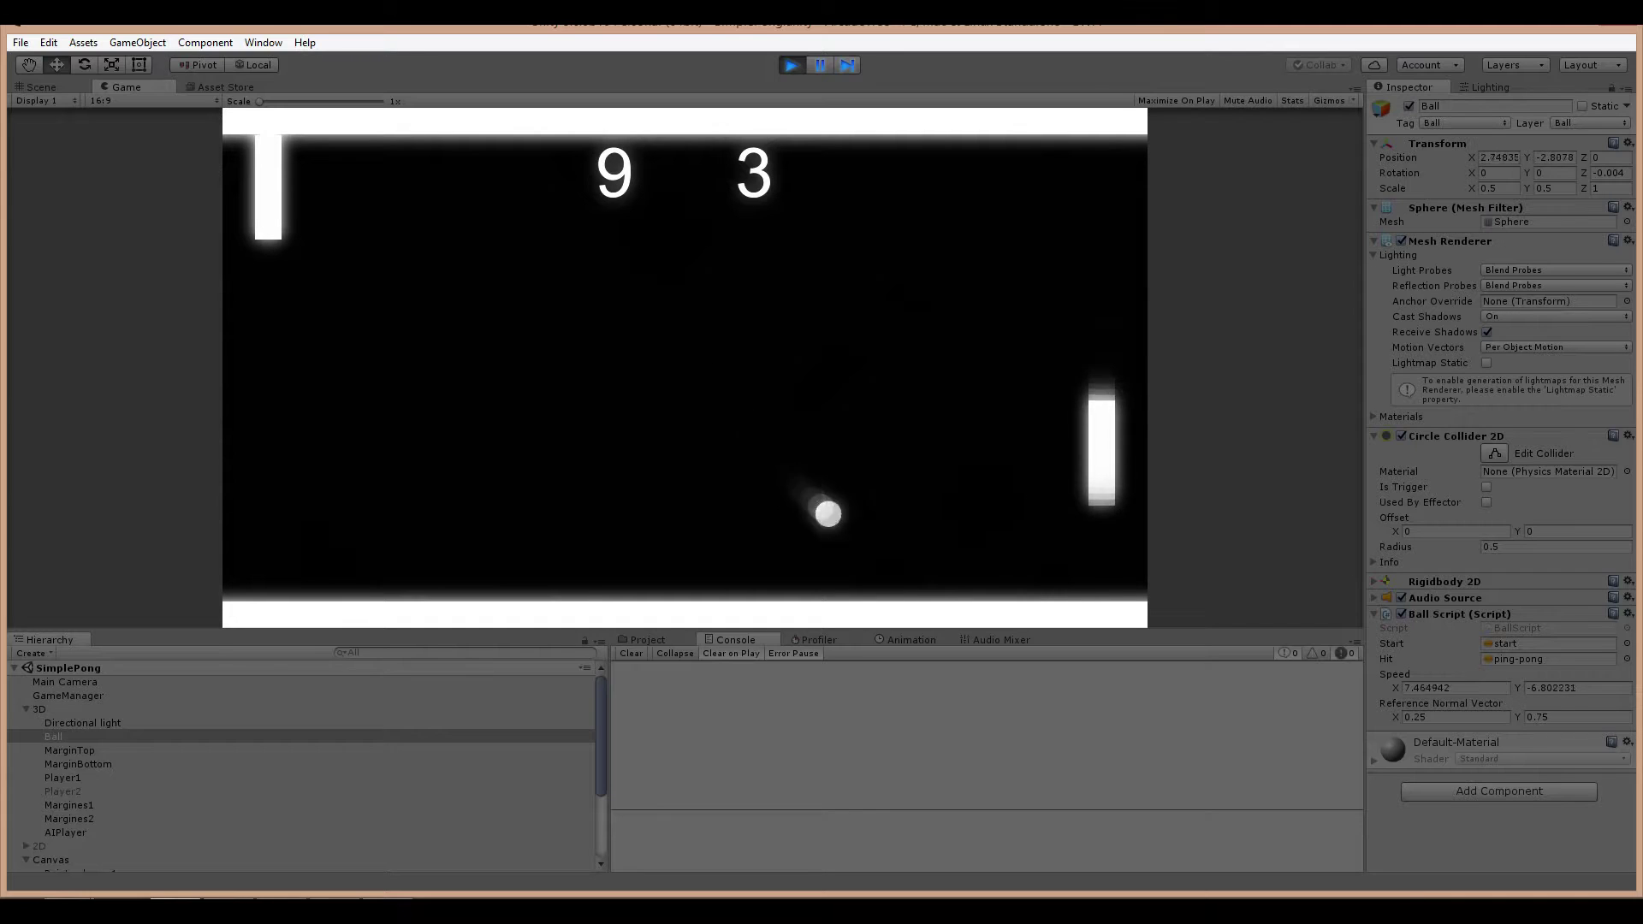
{"action": "key", "text": "Down"}
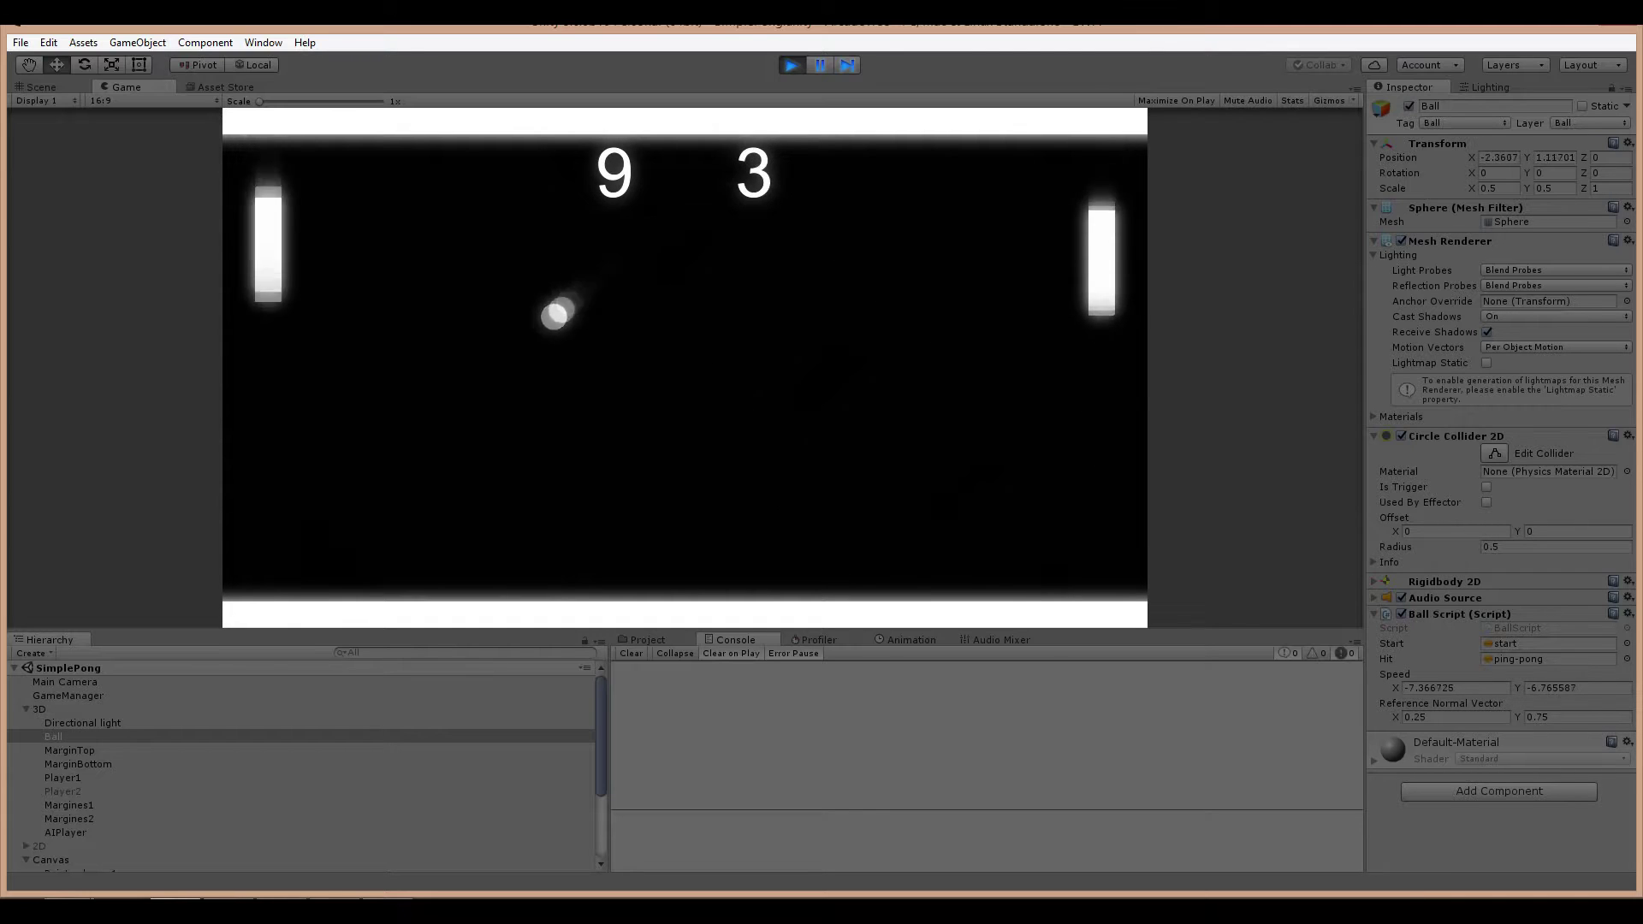
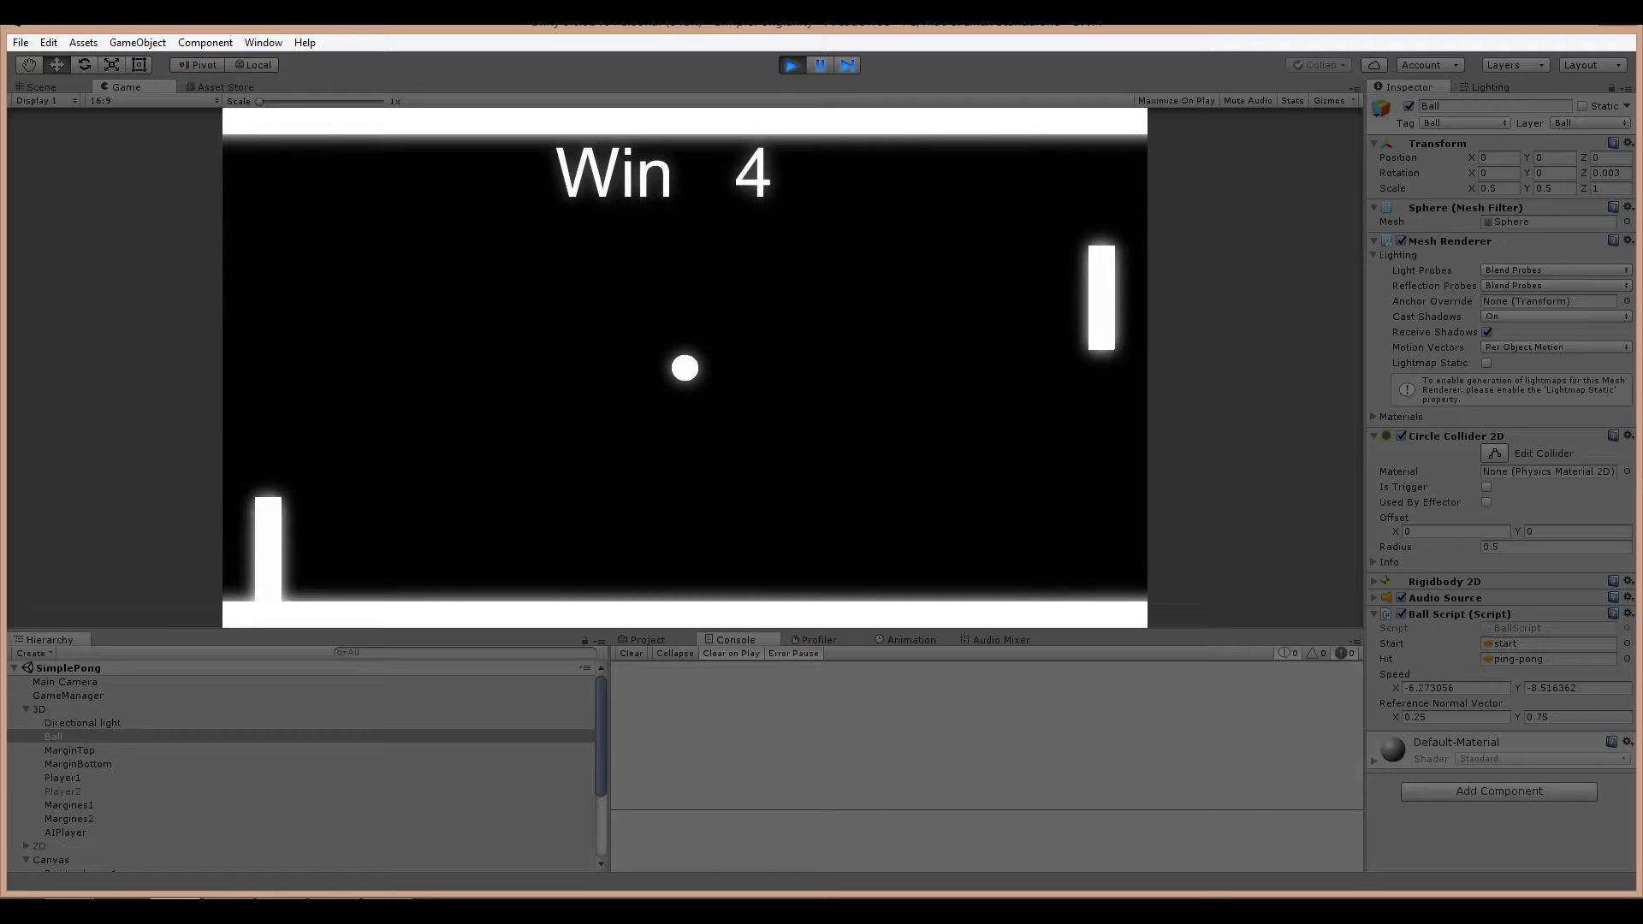
Step: Pause and resume the running Pong game with Escape, then exit play mode with Ctrl+P
{"action": "key", "text": "Escape"}
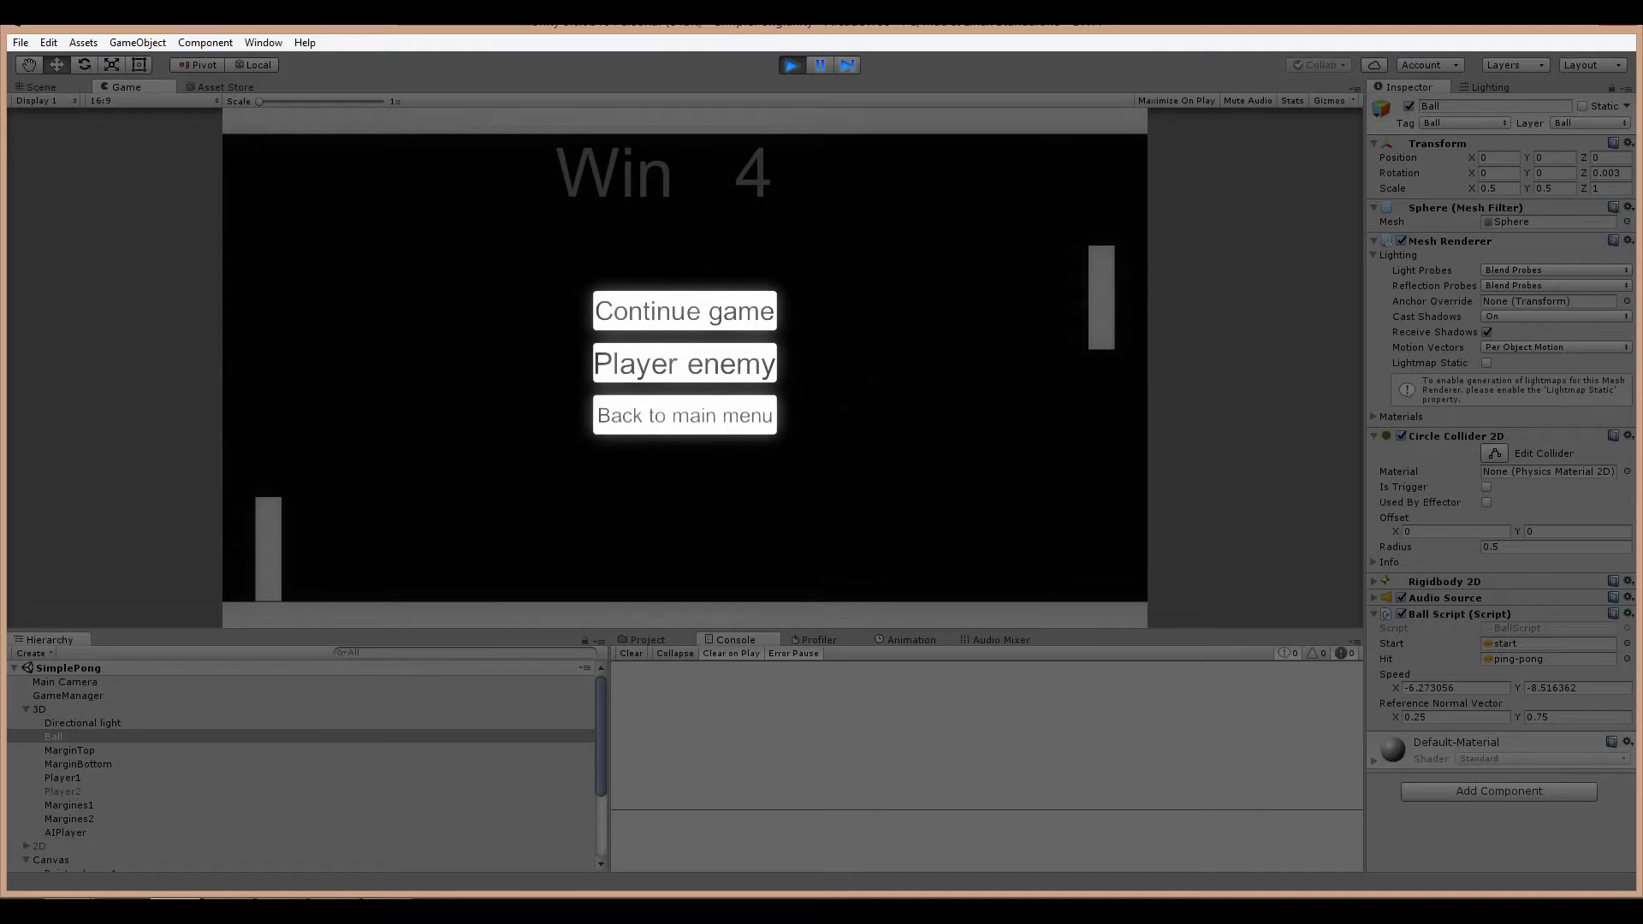
{"action": "key", "text": "Escape"}
{"action": "key", "text": "Escape"}
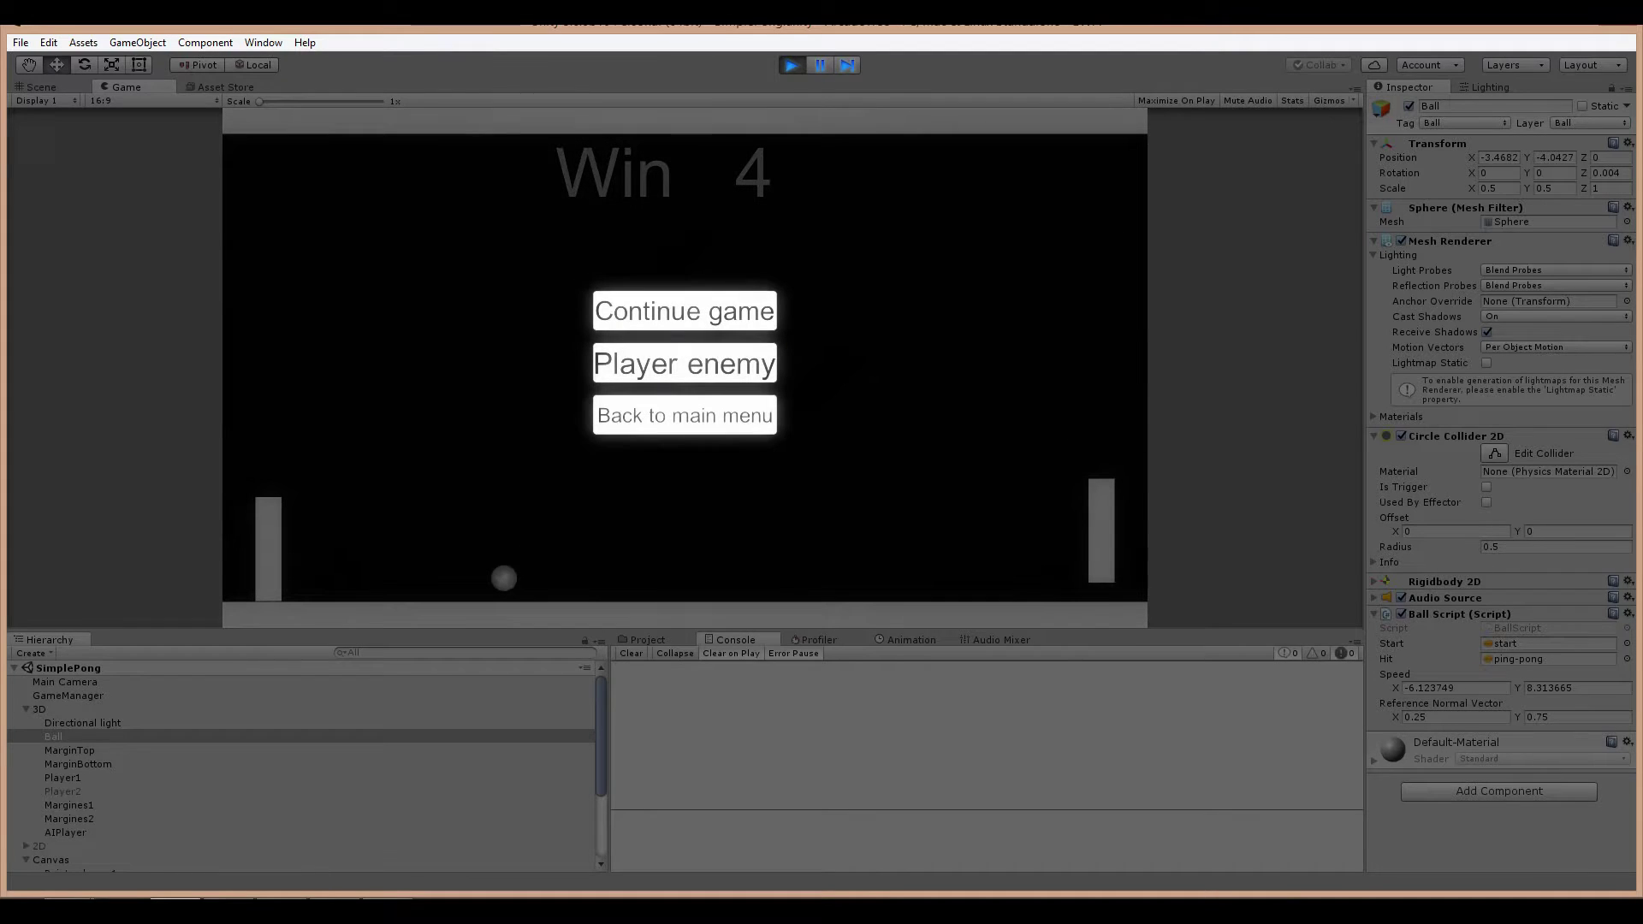
{"action": "key", "text": "ctrl+p"}
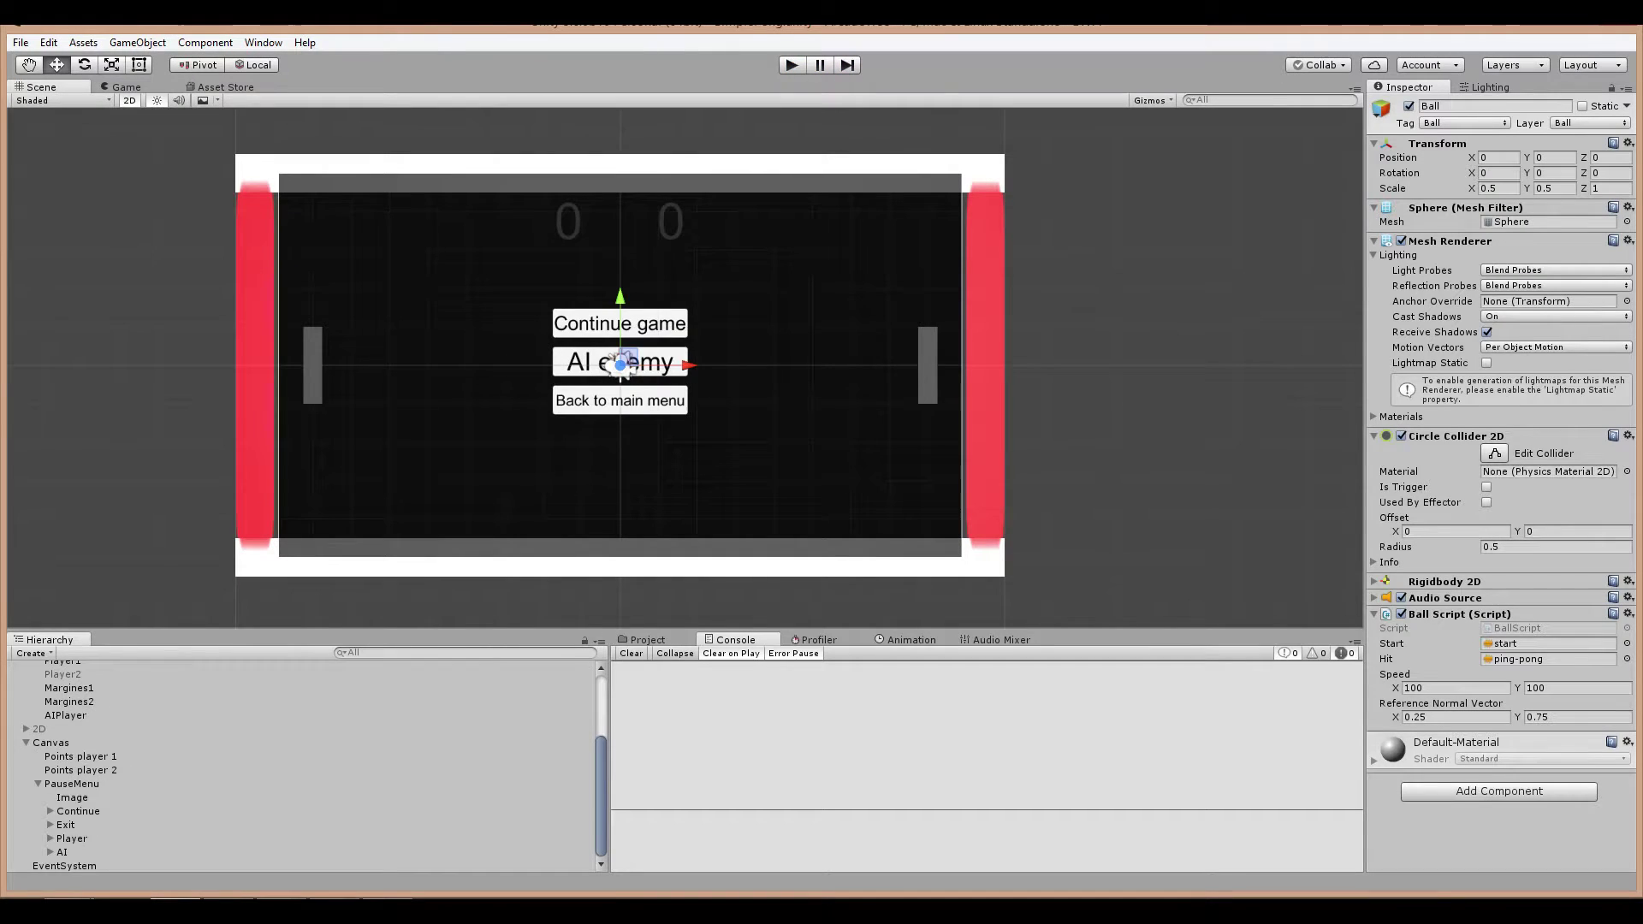
Step: Duplicate the pause menu's Exit button and rename the copy Restart
{"action": "left_click", "coordinate": [622, 364]}
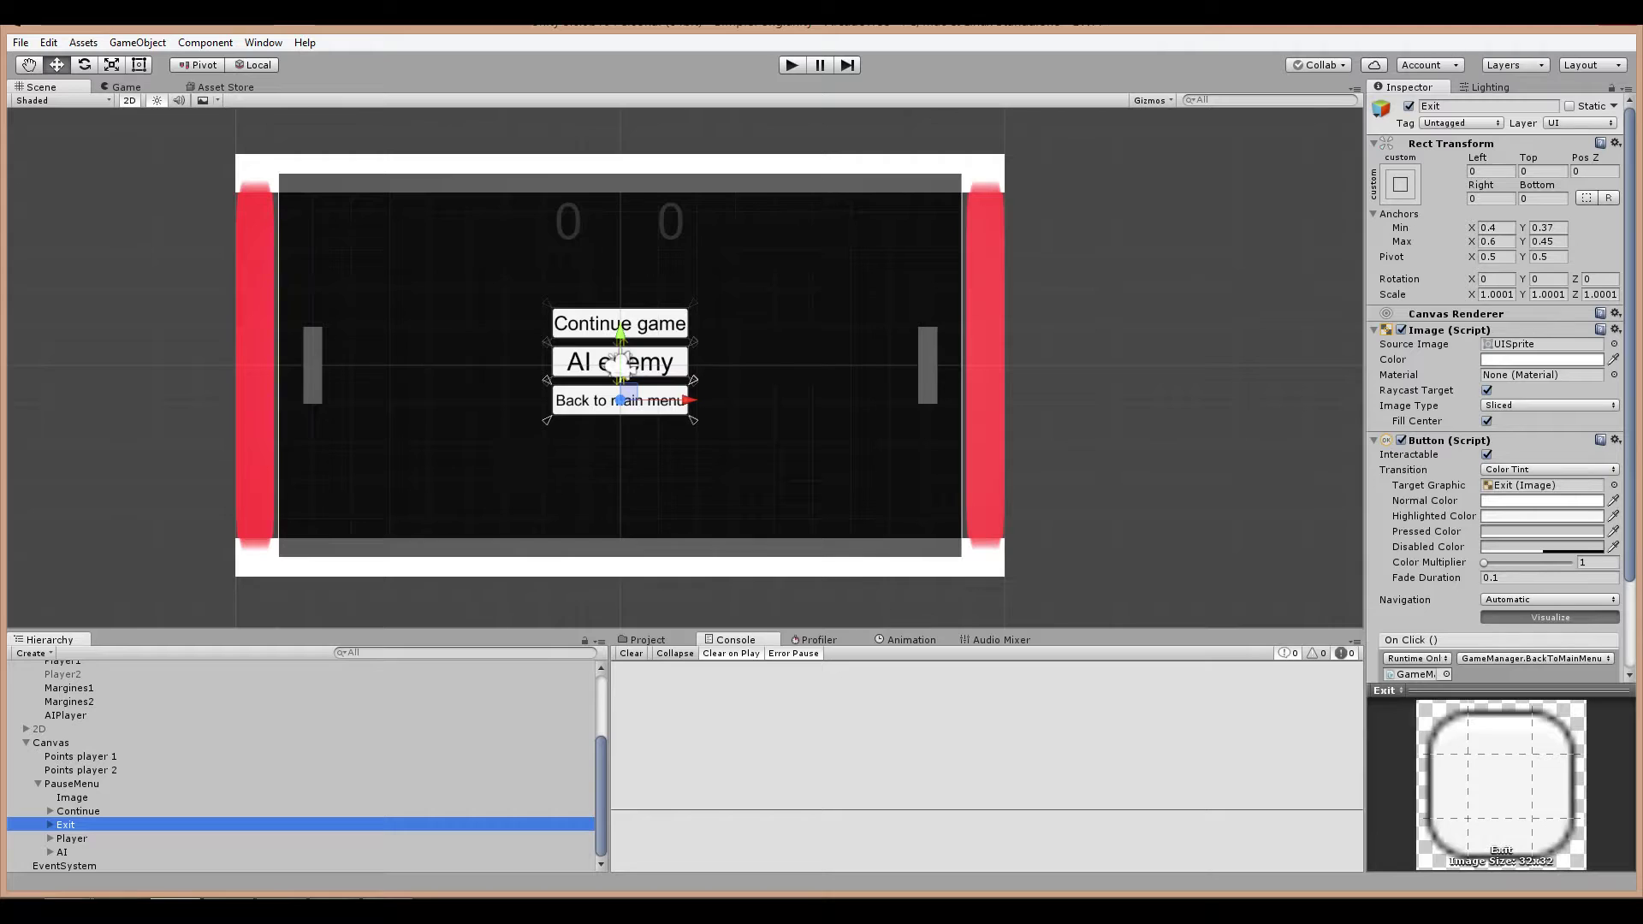
{"action": "key", "text": "ctrl+d"}
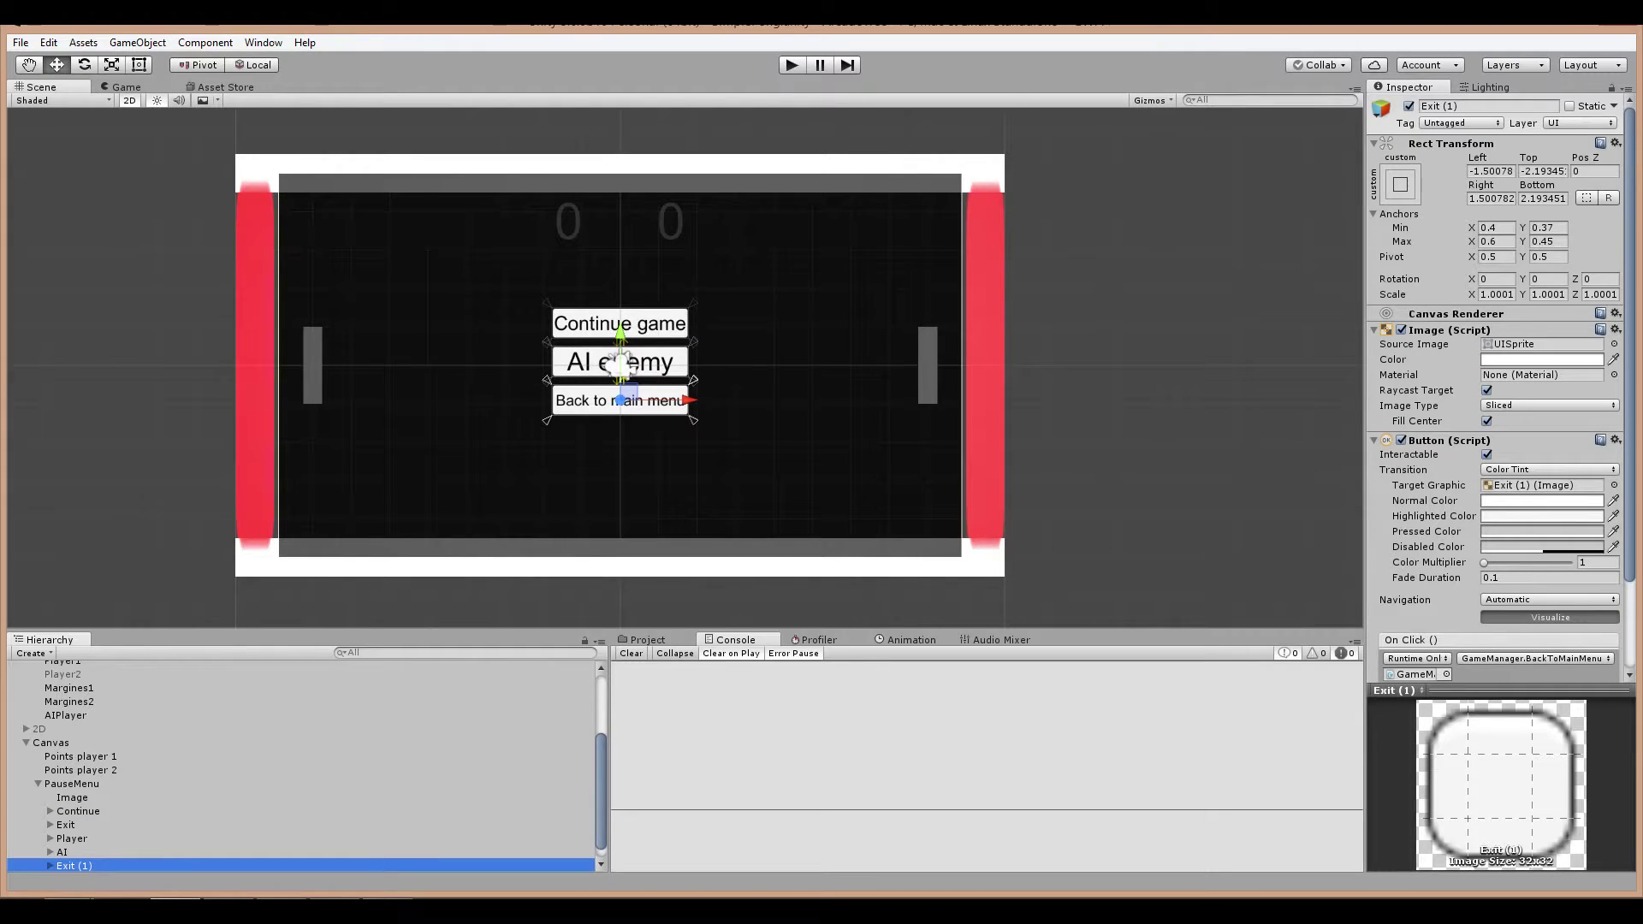
{"action": "key", "text": "F2"}
{"action": "type", "text": "Rester"}
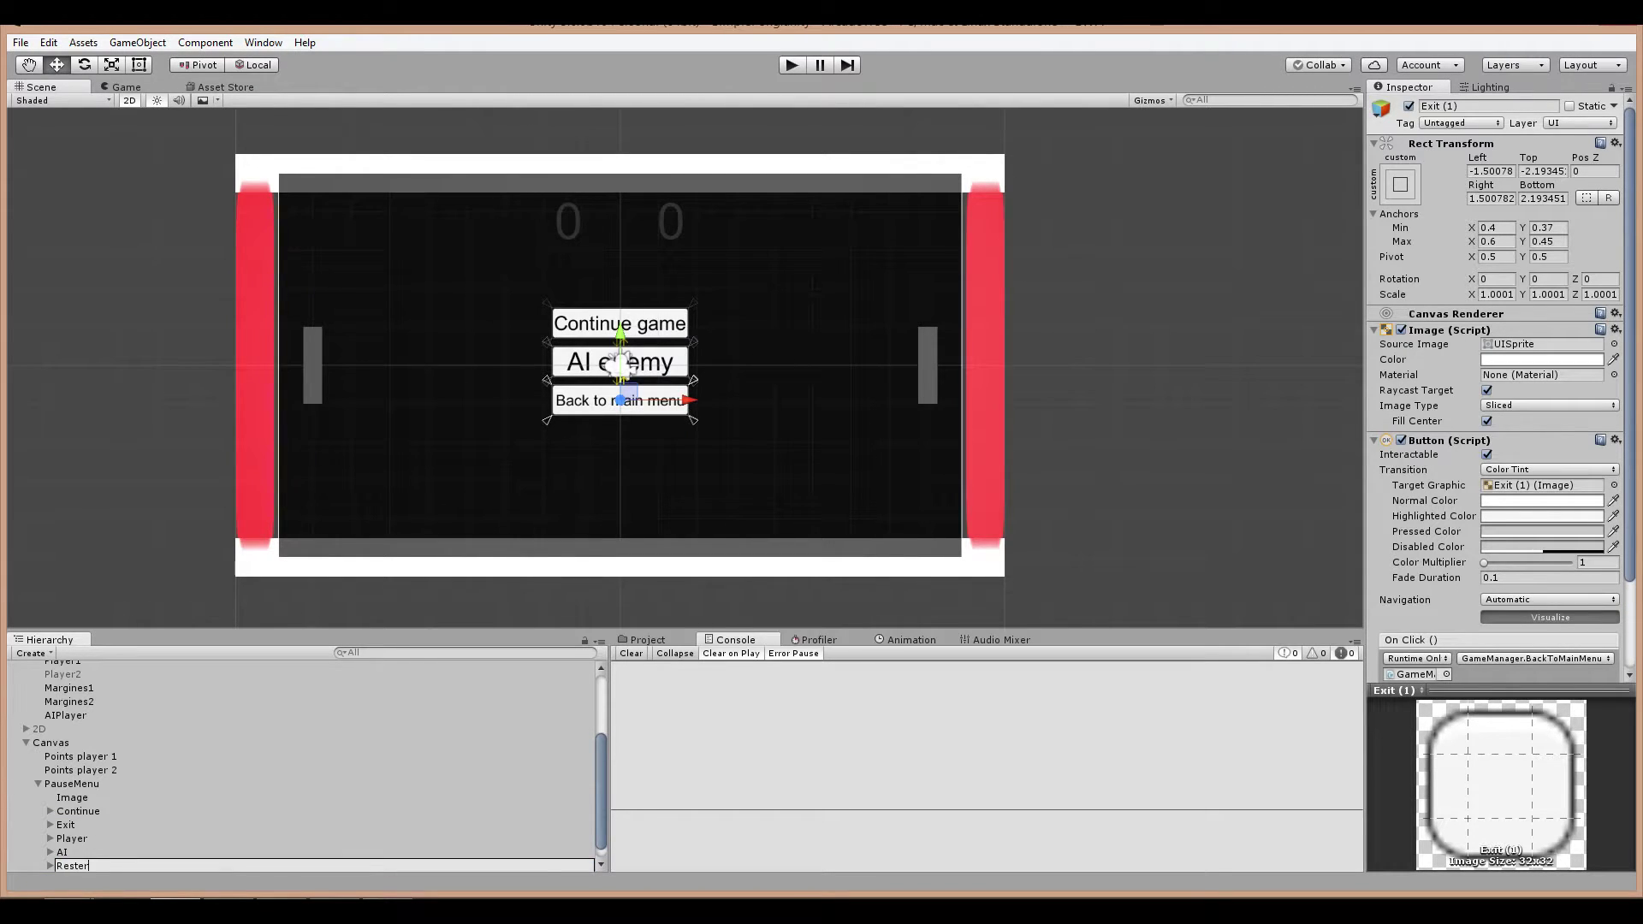
{"action": "key", "text": "BackSpace"}
{"action": "key", "text": "BackSpace"}
{"action": "type", "text": "art"}
{"action": "key", "text": "Return"}
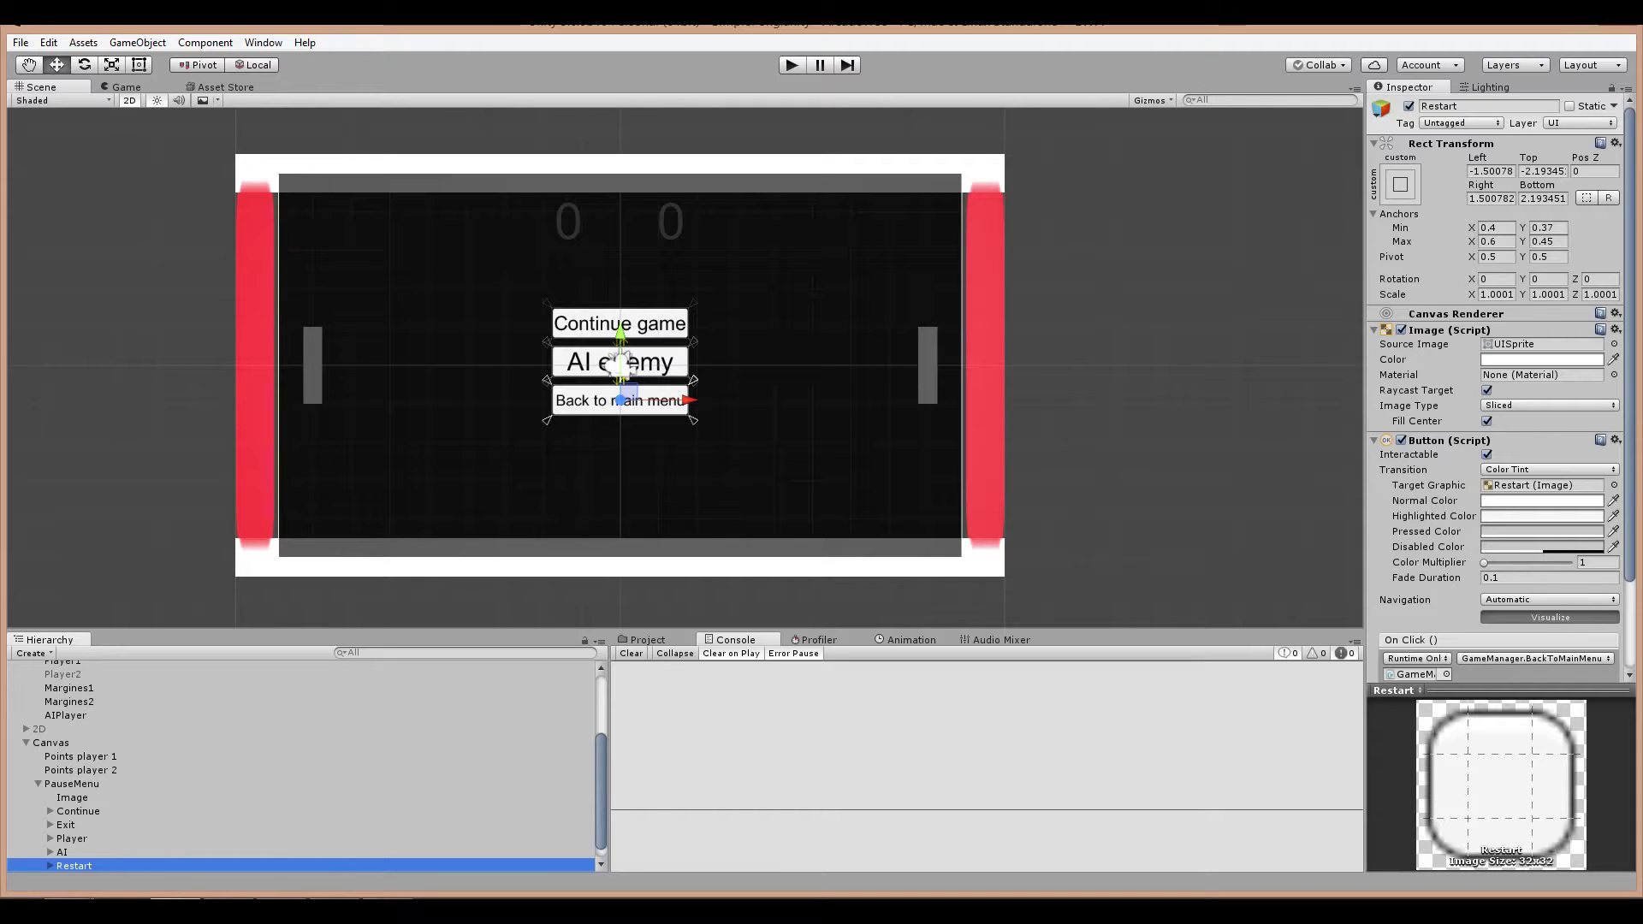
Step: Set the Restart button's anchor Min Y to 0.85 and Max Y to 0.92
{"action": "left_click", "coordinate": [1495, 228]}
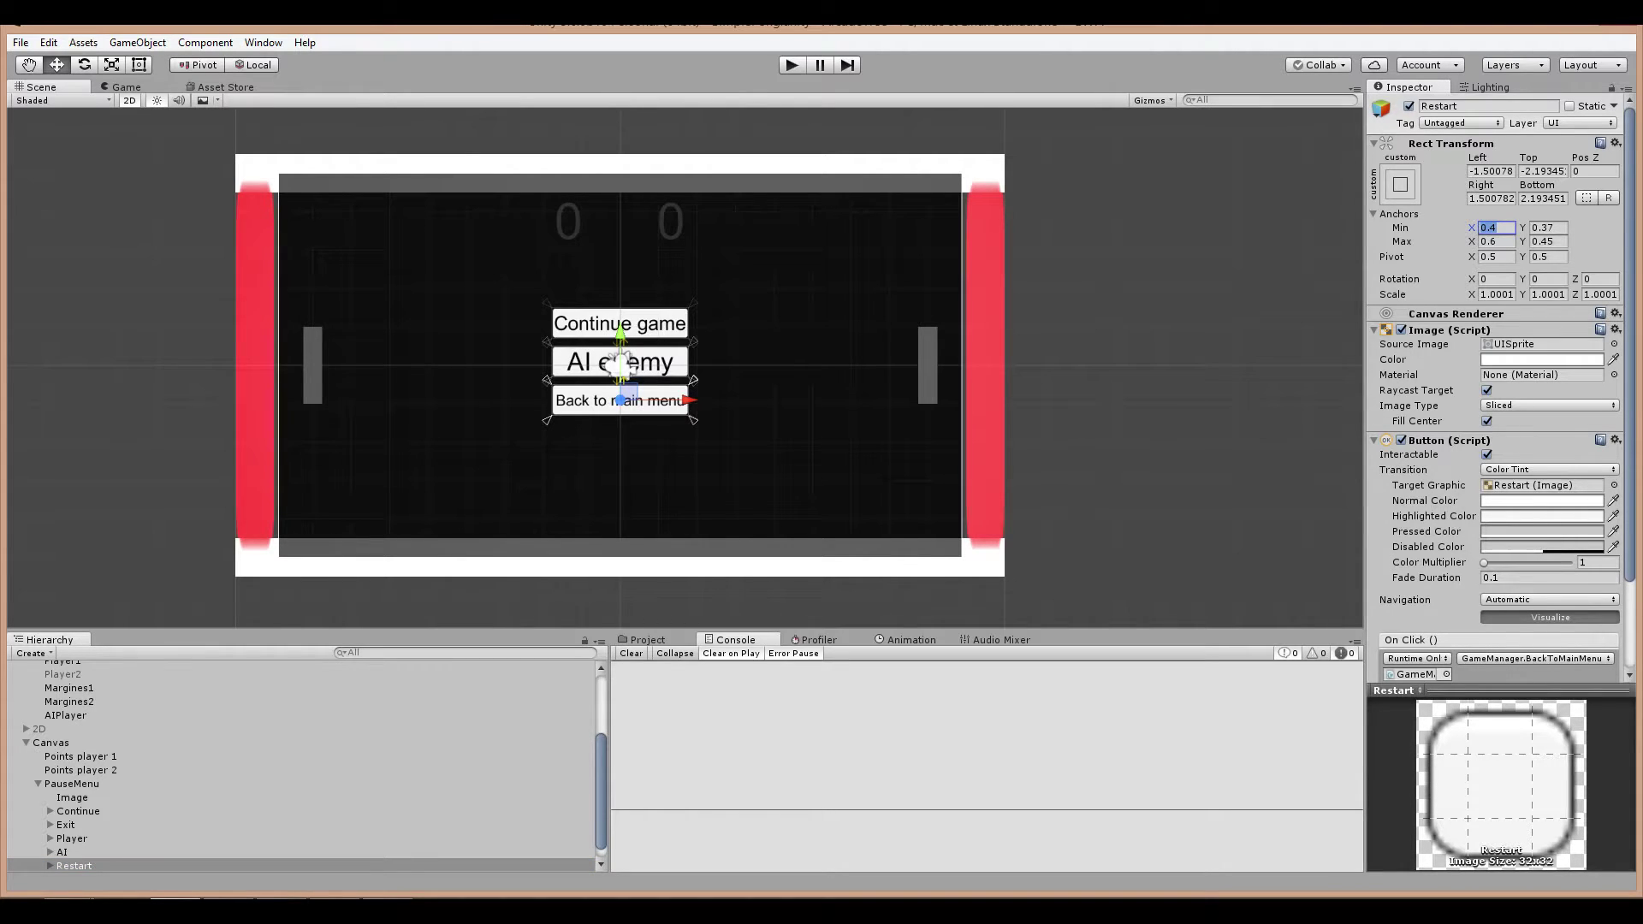
{"action": "key", "text": "Tab"}
{"action": "left_click", "coordinate": [1543, 242]}
{"action": "key", "text": "BackSpace"}
{"action": "type", "text": "9"}
{"action": "key", "text": "Delete"}
{"action": "type", "text": "7"}
{"action": "left_click", "coordinate": [1547, 228]}
{"action": "left_click_drag", "start_coordinate": [1556, 228], "coordinate": [1532, 228]}
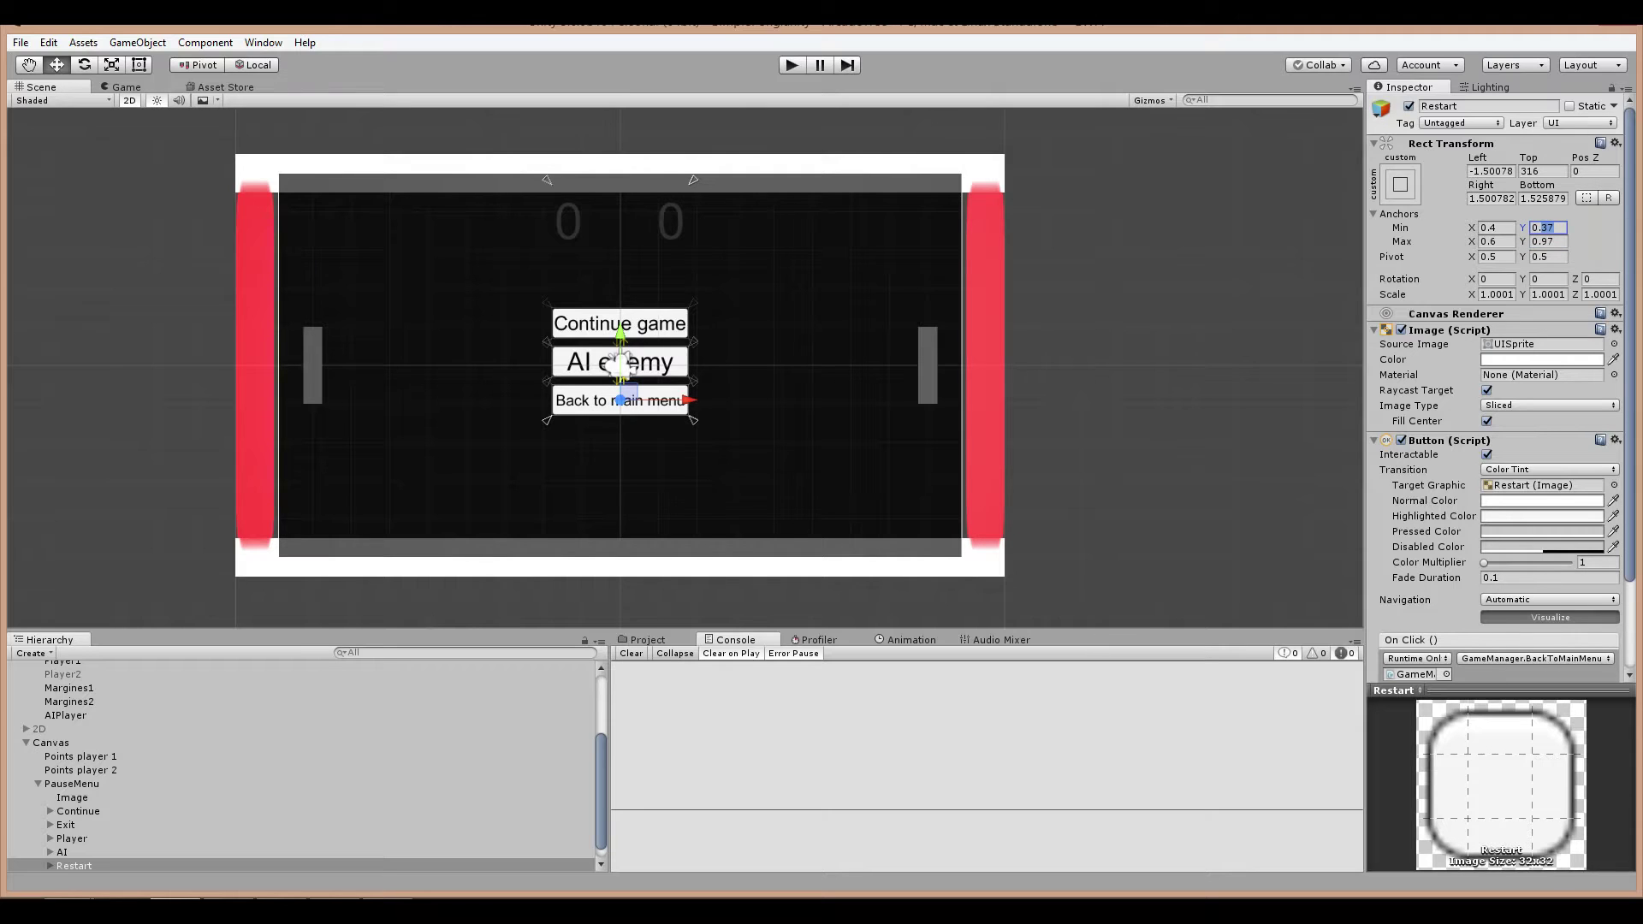
{"action": "type", "text": "0.9"}
{"action": "type", "text": "0"}
{"action": "left_click", "coordinate": [1544, 242]}
{"action": "type", "text": "0.905"}
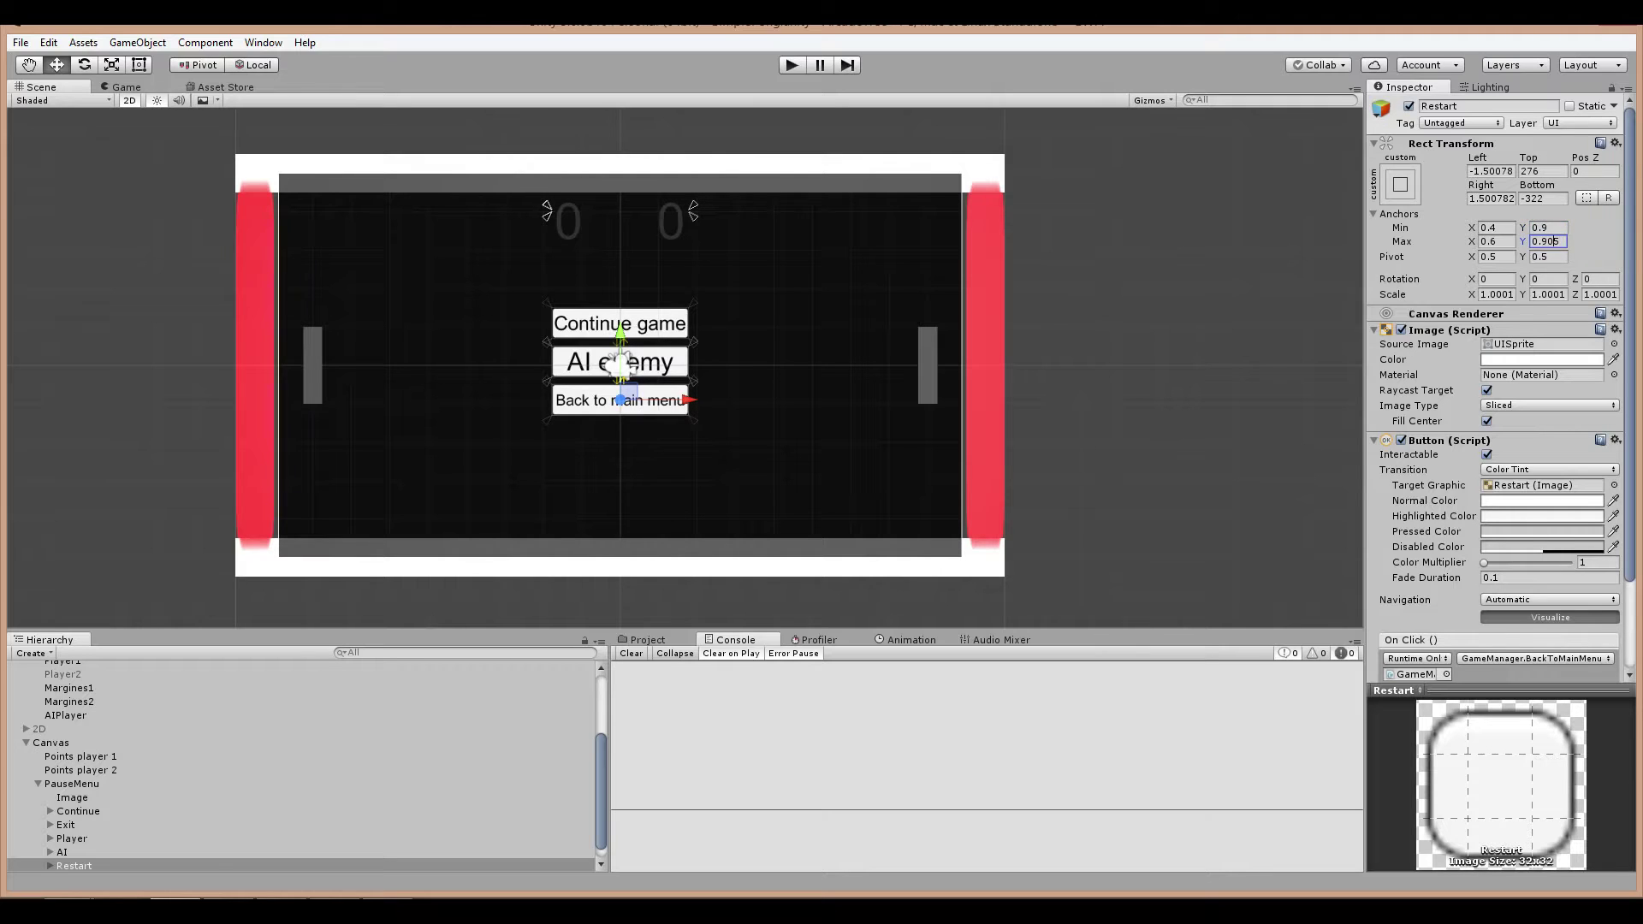
{"action": "left_click_drag", "start_coordinate": [1544, 241], "coordinate": [1555, 241]}
{"action": "key", "text": "BackSpace"}
{"action": "key", "text": "Delete"}
{"action": "type", "text": "2"}
{"action": "left_click", "coordinate": [1548, 228]}
{"action": "key", "text": "BackSpace"}
{"action": "type", "text": "87"}
{"action": "key", "text": "BackSpace"}
{"action": "type", "text": "5"}
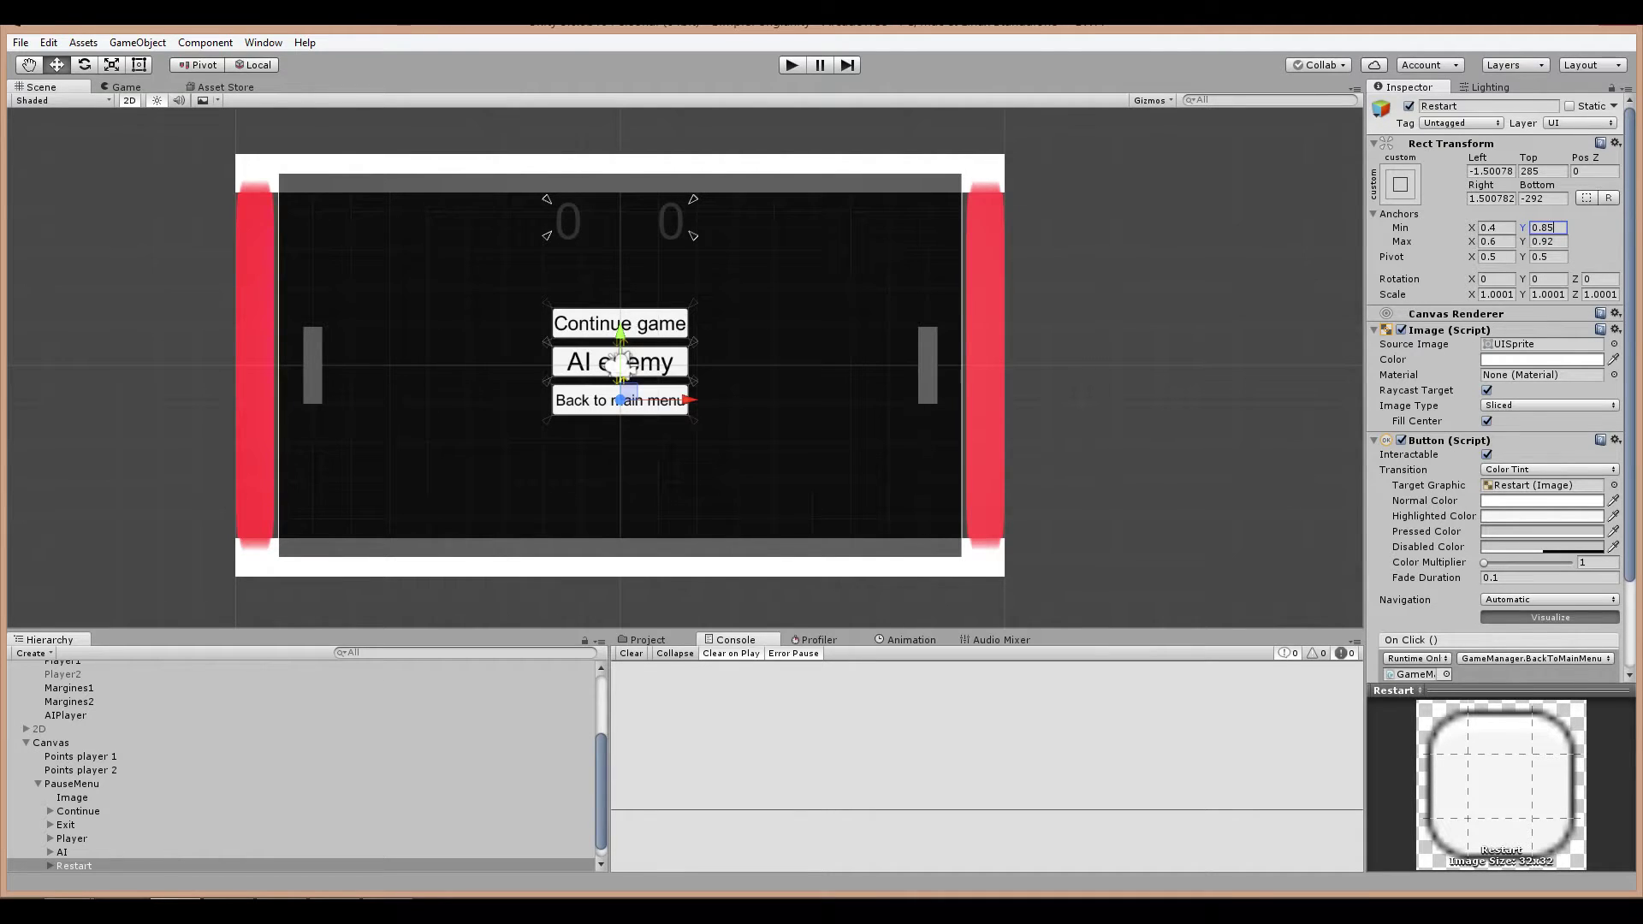
Step: Set the anchor Min X to 0.45 and Max X to 0.55
{"action": "left_click", "coordinate": [1493, 227]}
{"action": "type", "text": "5"}
{"action": "left_click", "coordinate": [1494, 241]}
{"action": "type", "text": "55"}
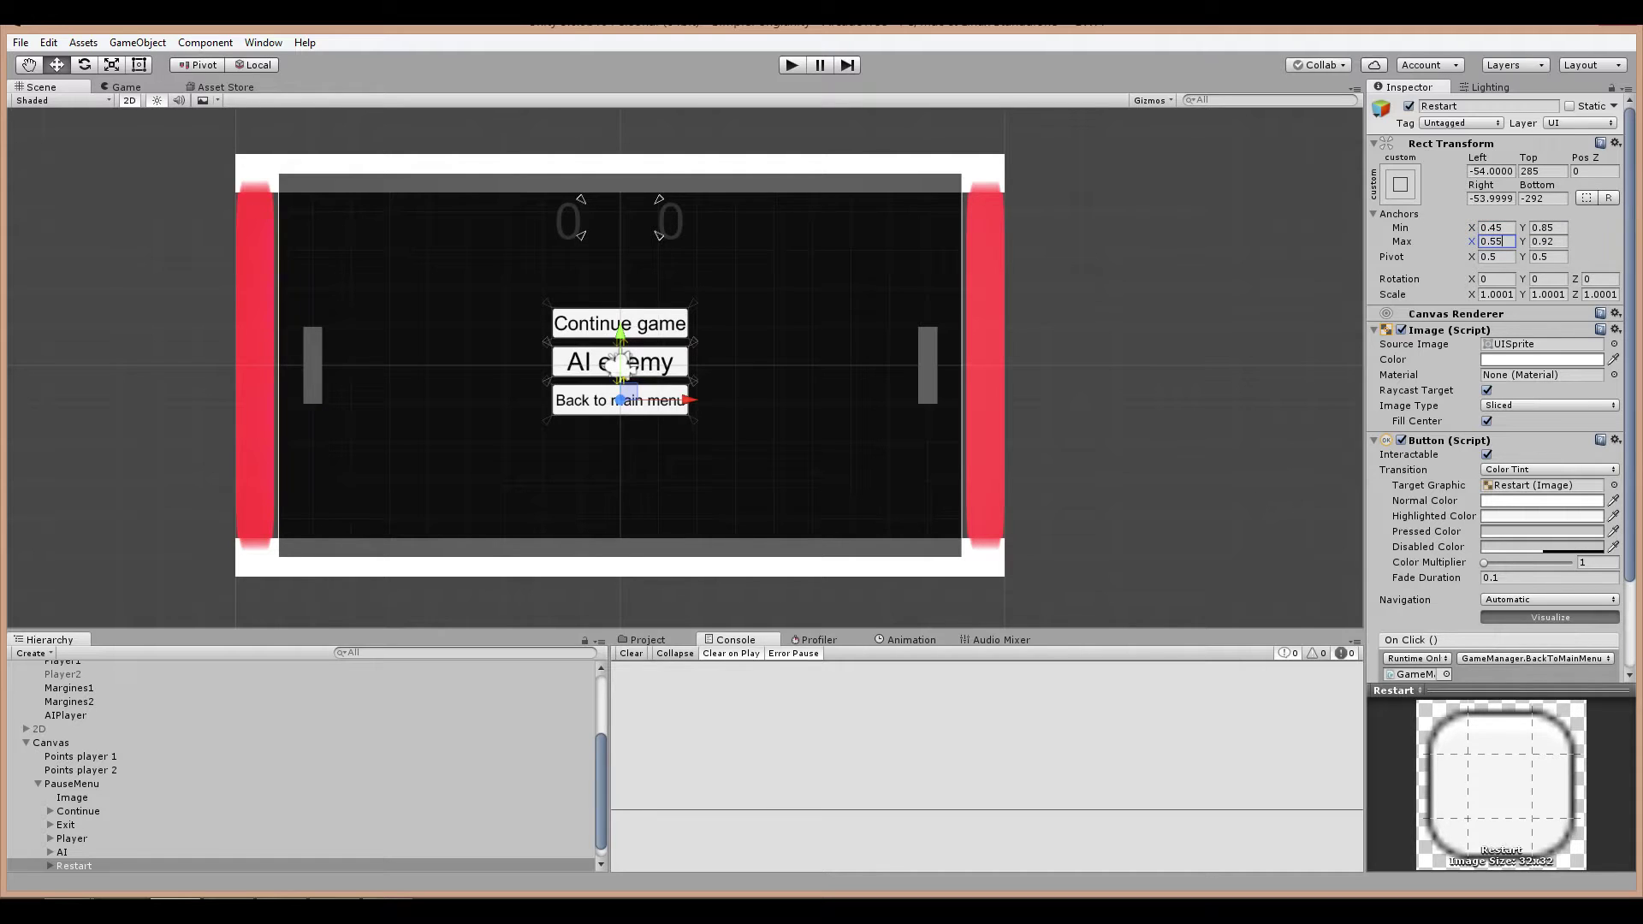
Step: Zero the Left, Right, Top and Bottom offsets so the button fills its anchors
{"action": "left_click", "coordinate": [1492, 172]}
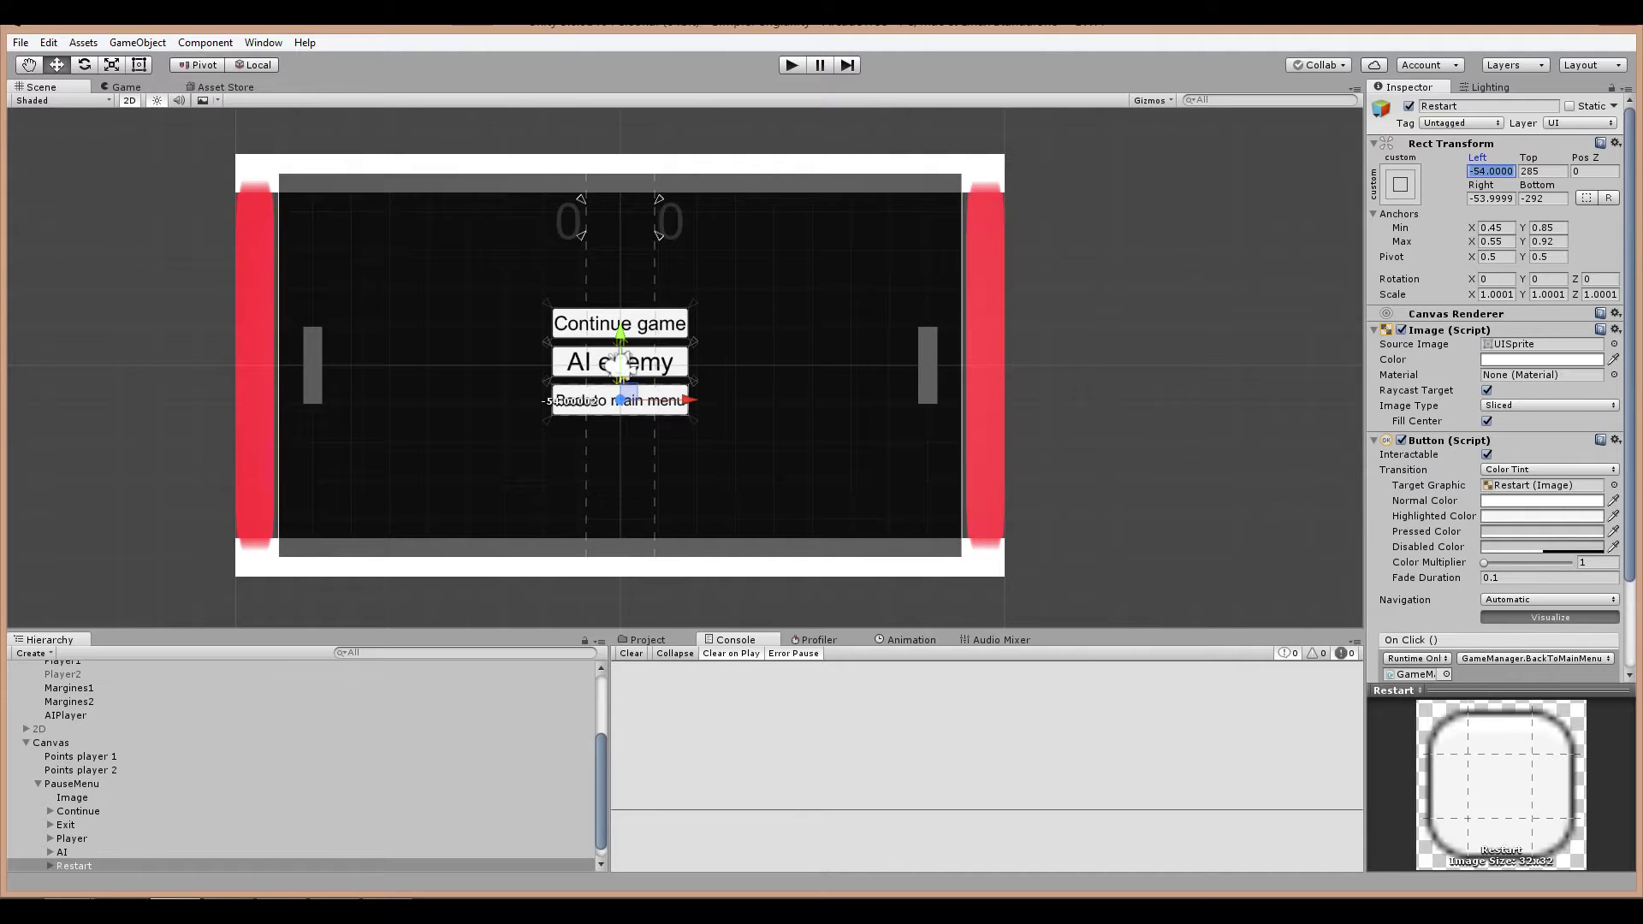
{"action": "type", "text": "0"}
{"action": "key", "text": "Tab"}
{"action": "key", "text": "0"}
{"action": "key", "text": "Tab"}
{"action": "key", "text": "0"}
{"action": "key", "text": "Tab"}
{"action": "key", "text": "0"}
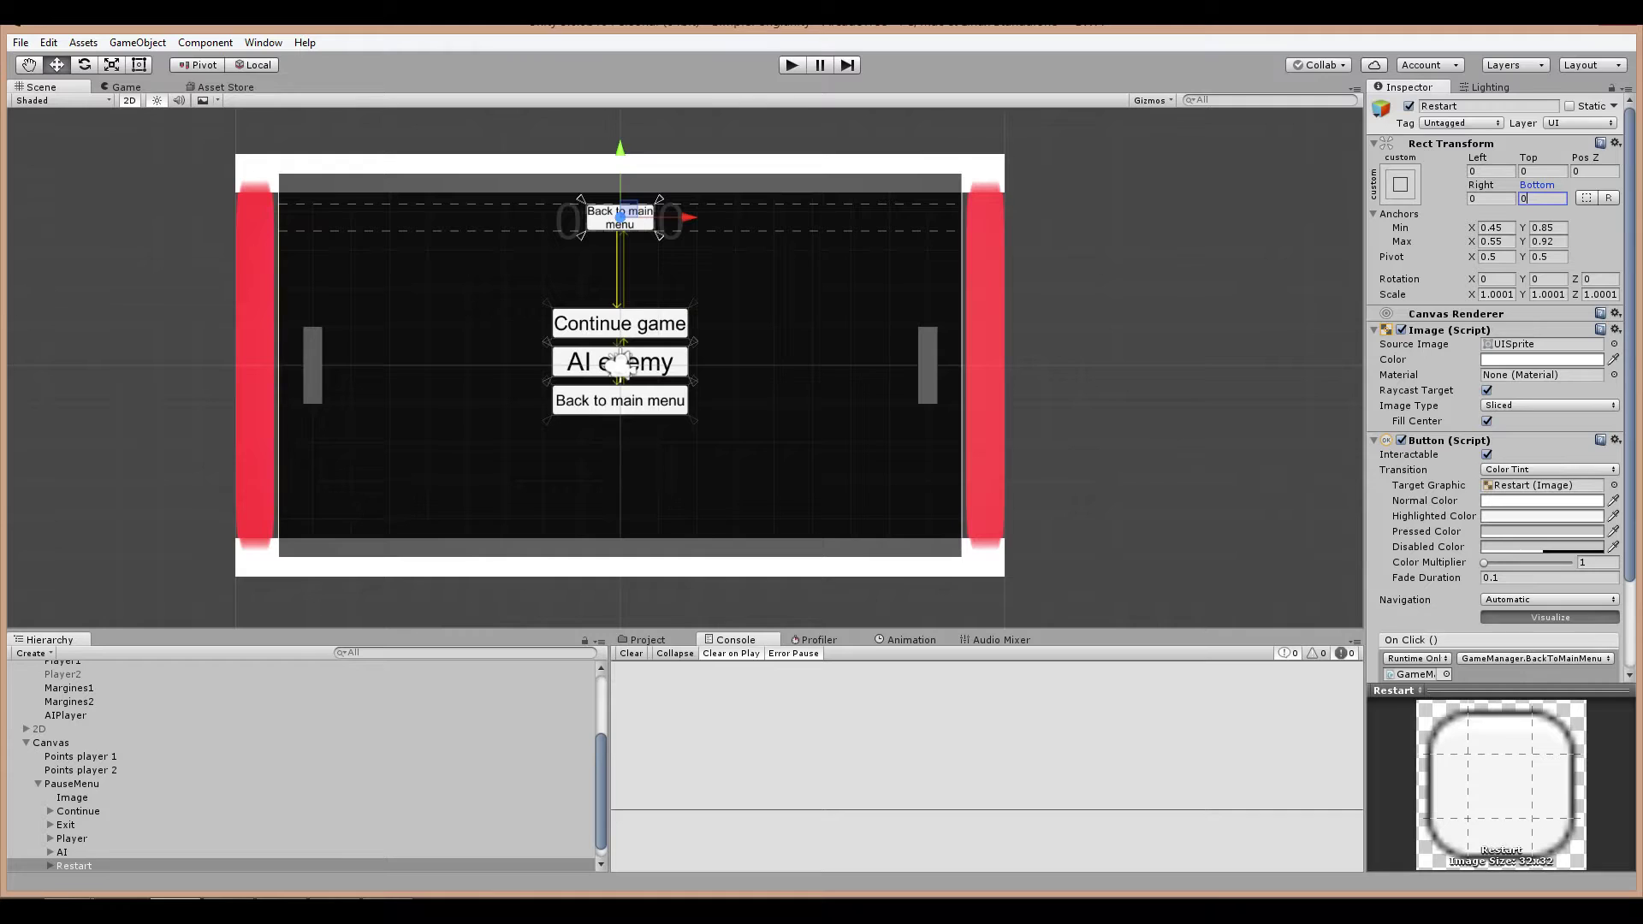
{"action": "left_click", "coordinate": [50, 867]}
Step: Change the new button's label text to 'Restart'
{"action": "left_click", "coordinate": [78, 852]}
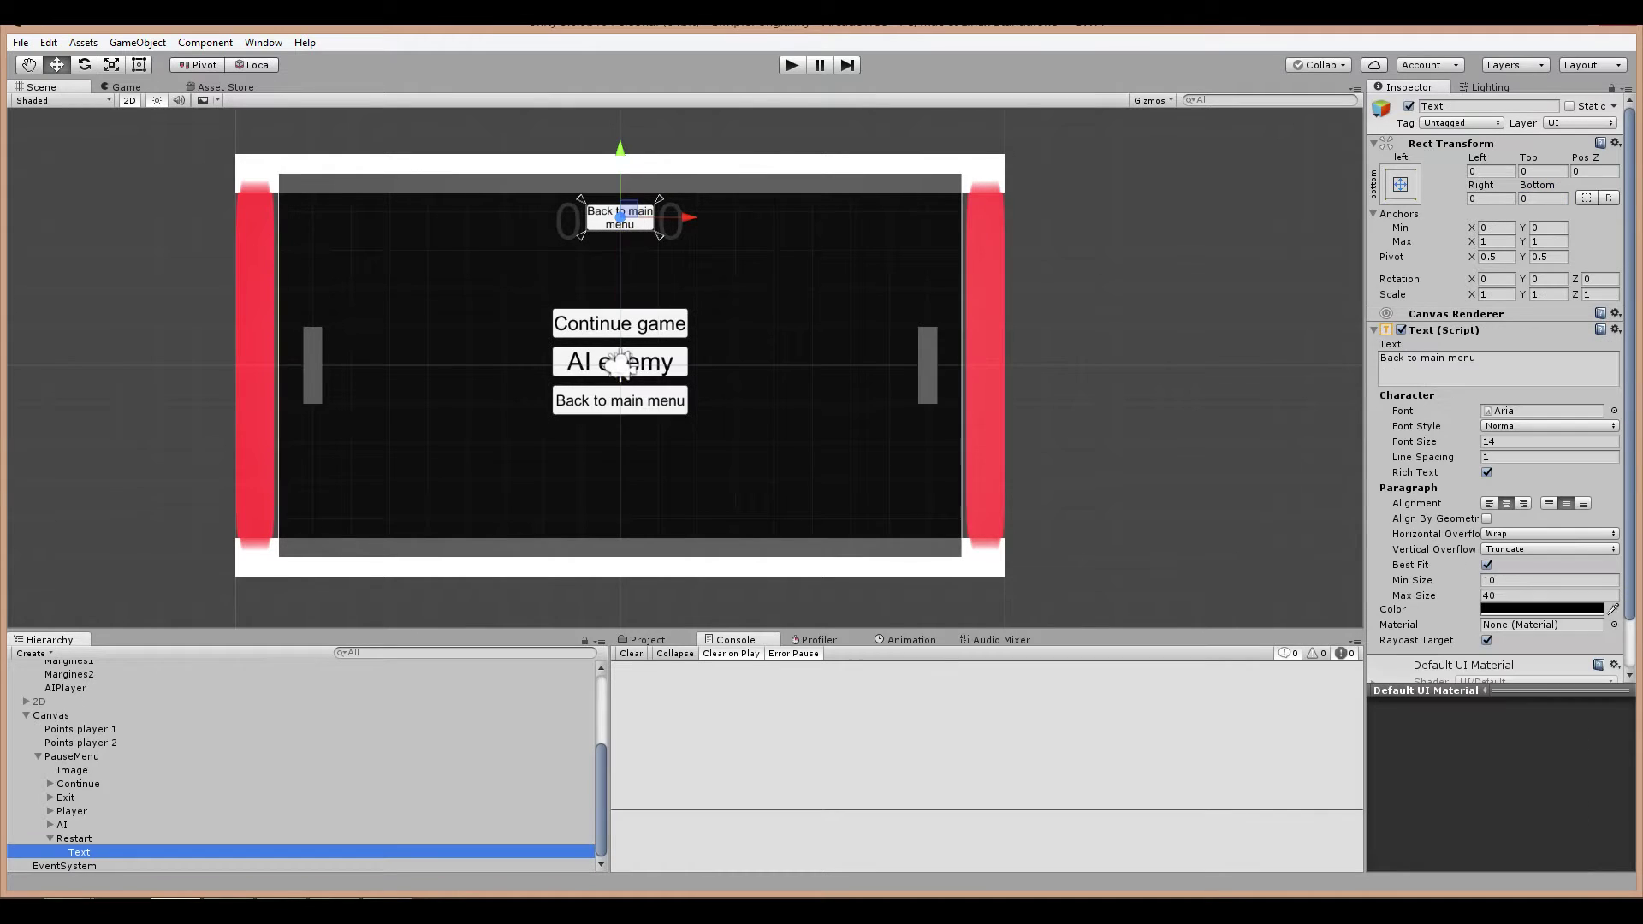
{"action": "left_click", "coordinate": [1498, 368]}
{"action": "type", "text": "R"}
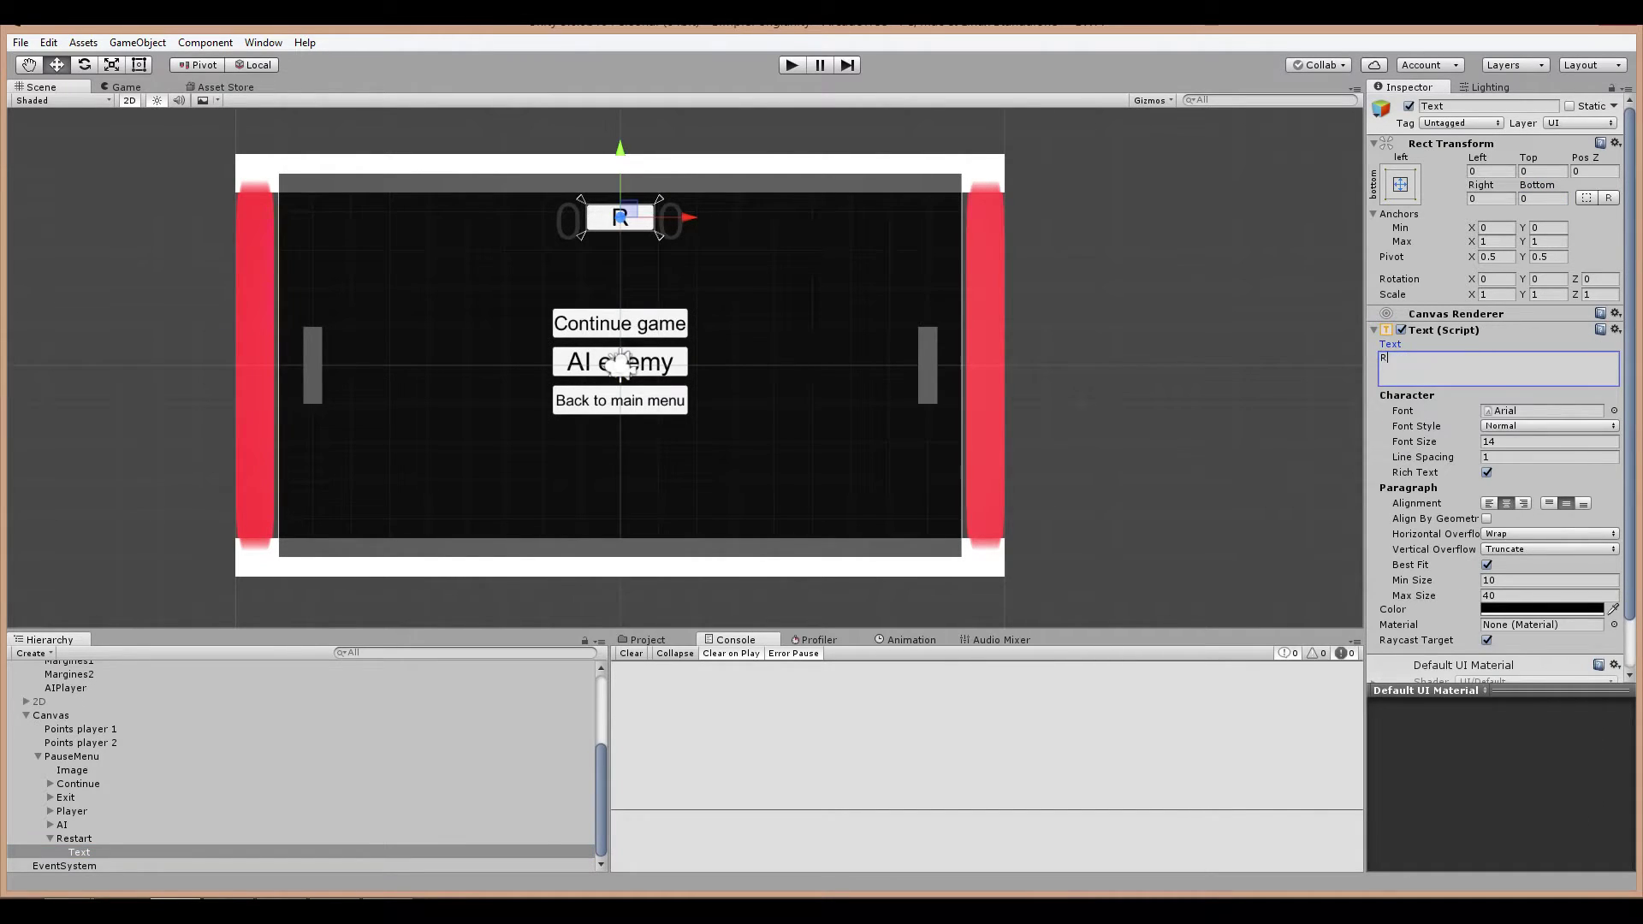
{"action": "type", "text": "estra"}
{"action": "key", "text": "BackSpace"}
{"action": "key", "text": "BackSpace"}
{"action": "type", "text": "ar"}
{"action": "type", "text": "t"}
{"action": "key", "text": "Return"}
{"action": "key", "text": "BackSpace"}
Step: Keep Best Fit on for the Restart label and set its Max Size to 20
{"action": "scroll", "coordinate": [1498, 428], "scroll_direction": "down", "scroll_amount": 2}
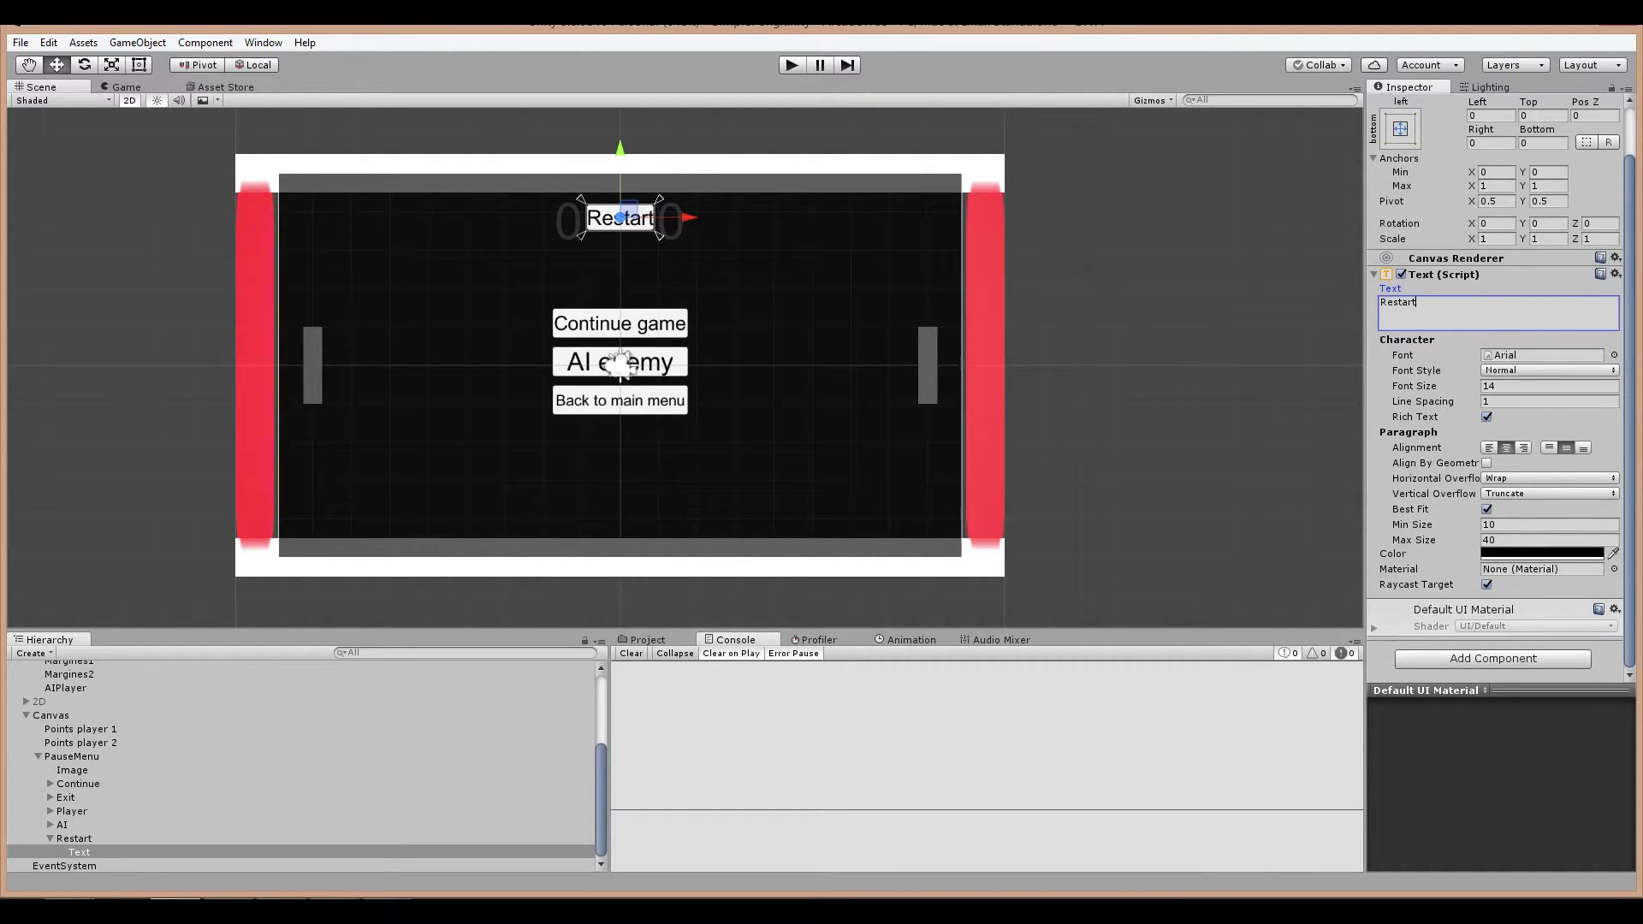
{"action": "left_click", "coordinate": [1487, 509]}
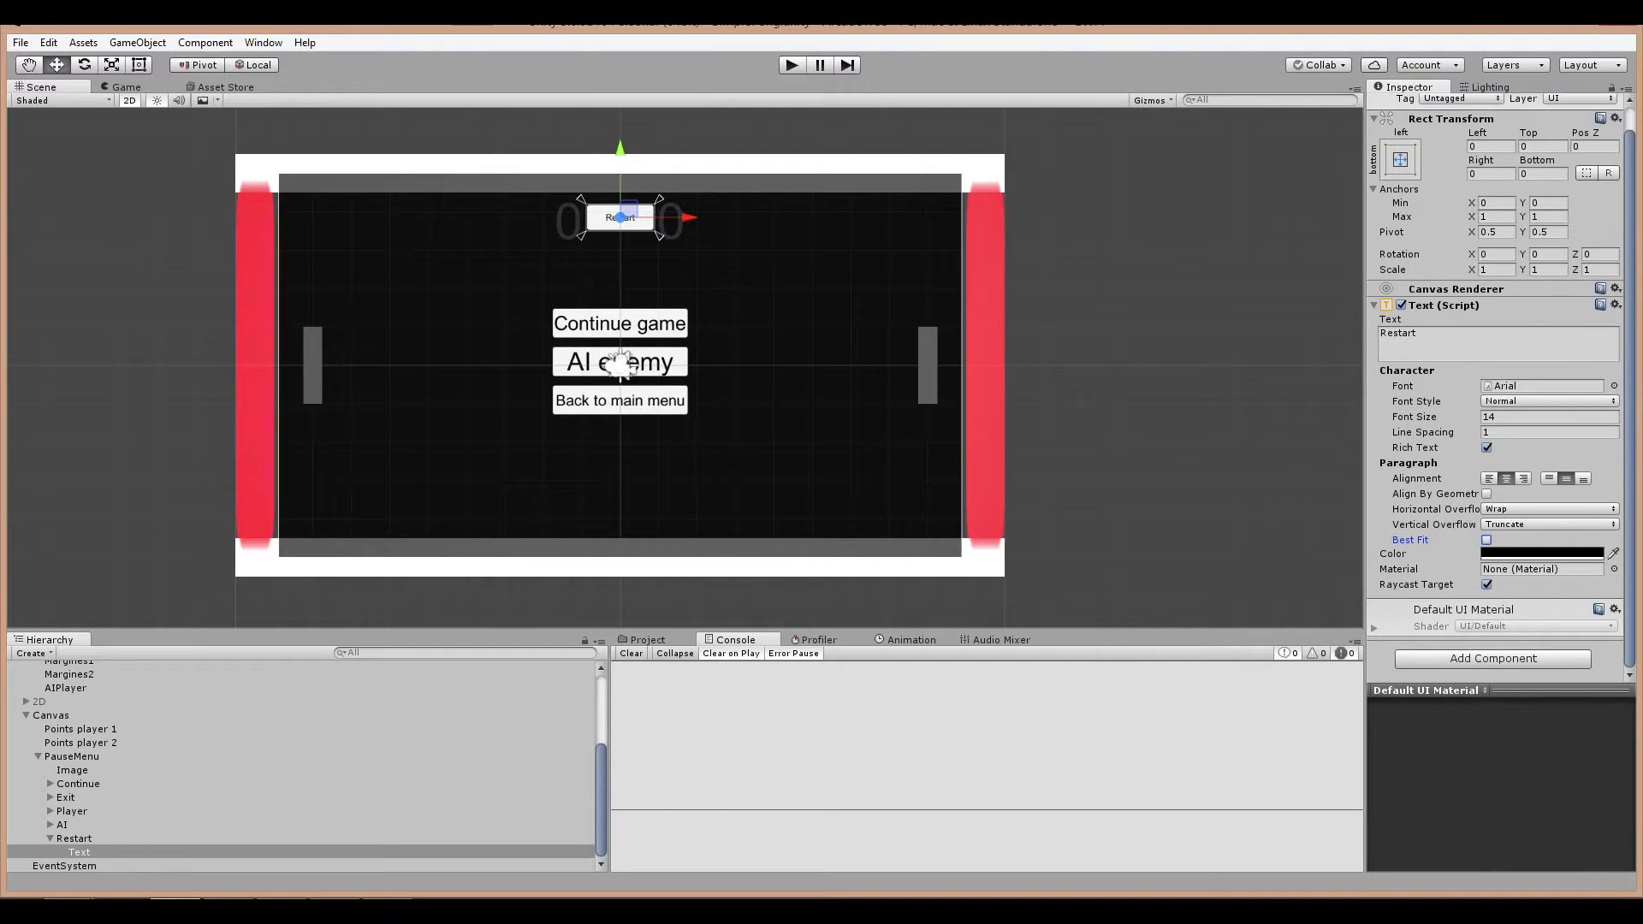
{"action": "left_click", "coordinate": [1486, 494]}
{"action": "left_click", "coordinate": [1487, 494]}
{"action": "left_click", "coordinate": [1487, 540]}
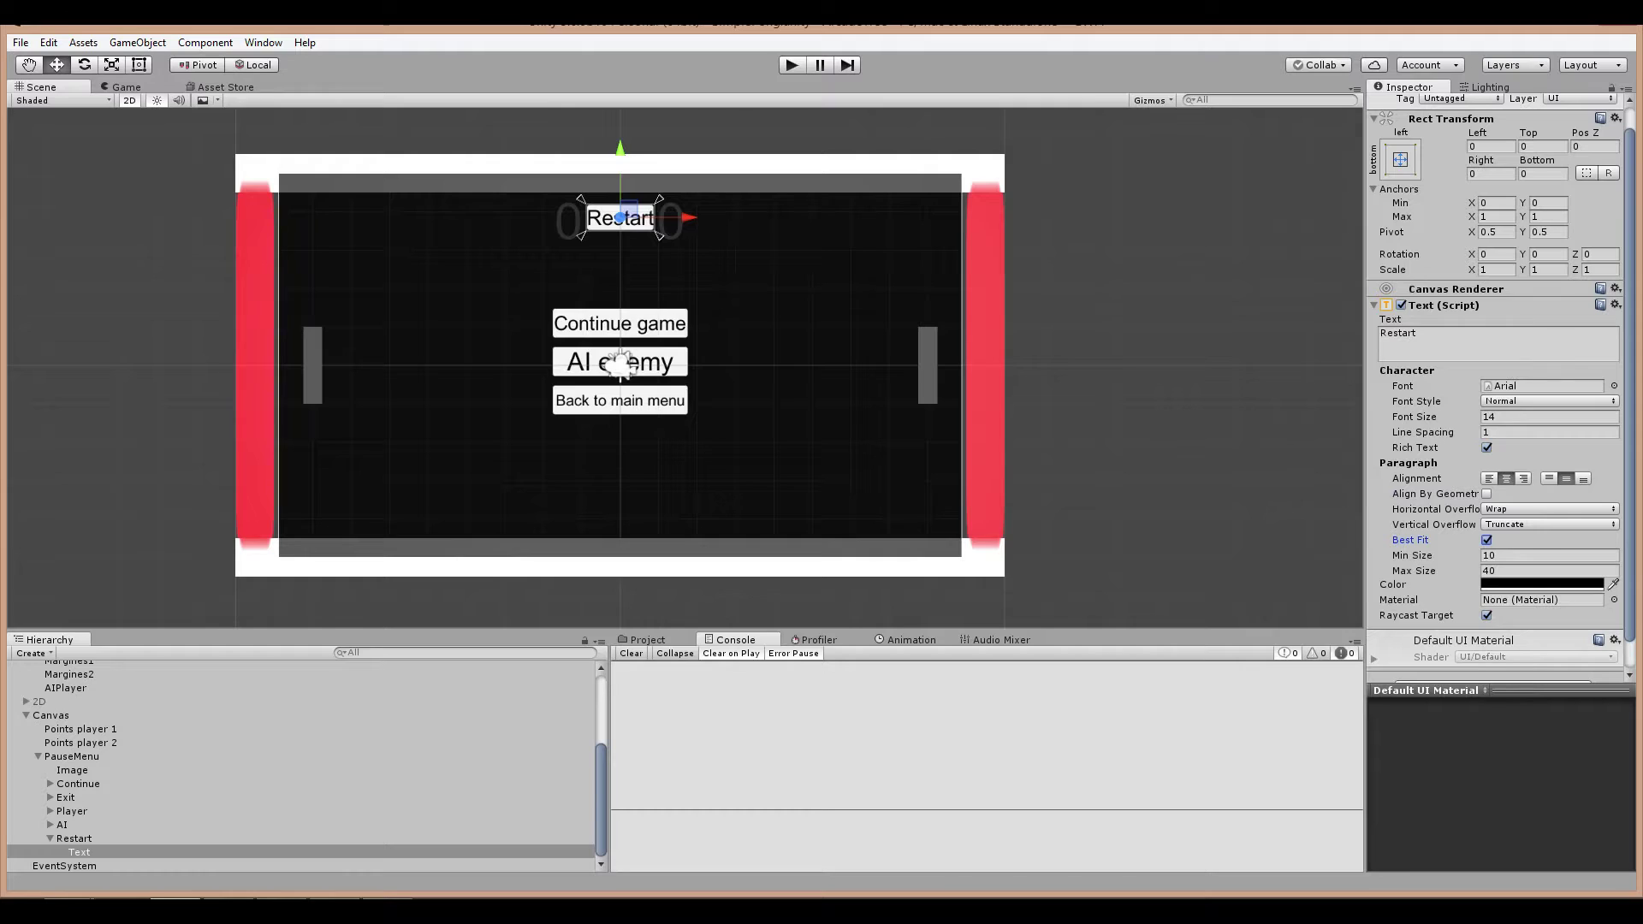
{"action": "left_click", "coordinate": [1549, 571]}
{"action": "type", "text": "20"}
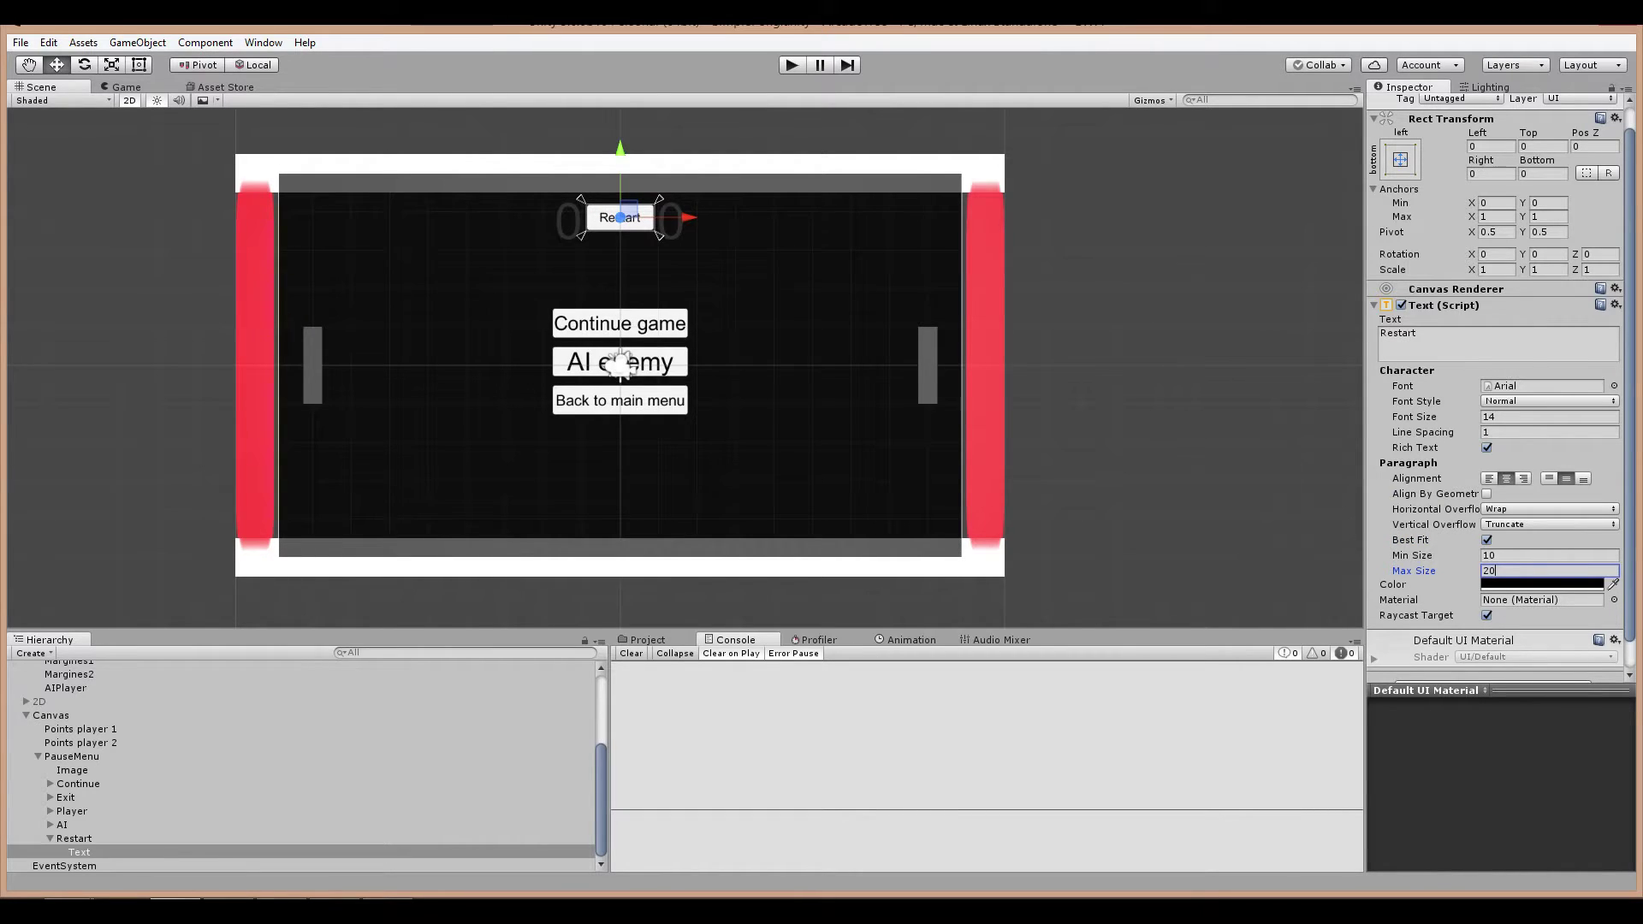
Step: Set Best Fit Max Size 20 on the AI enemy, Player enemy, Back to main menu and Continue game labels
{"action": "left_click", "coordinate": [621, 363]}
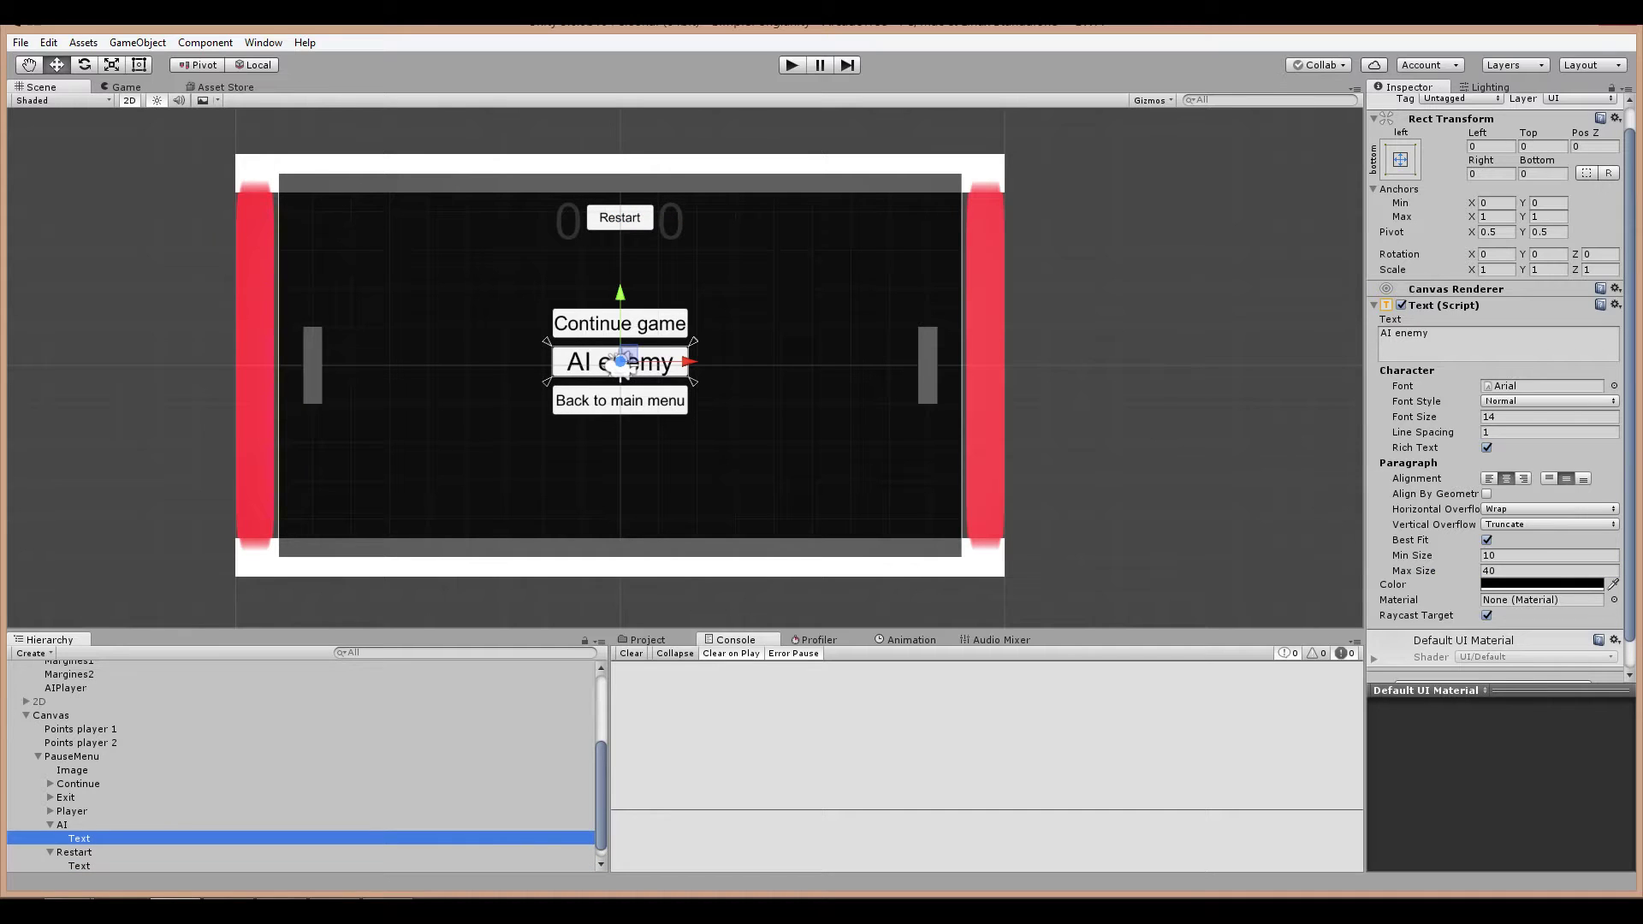
{"action": "left_click", "coordinate": [1549, 571]}
{"action": "type", "text": "20"}
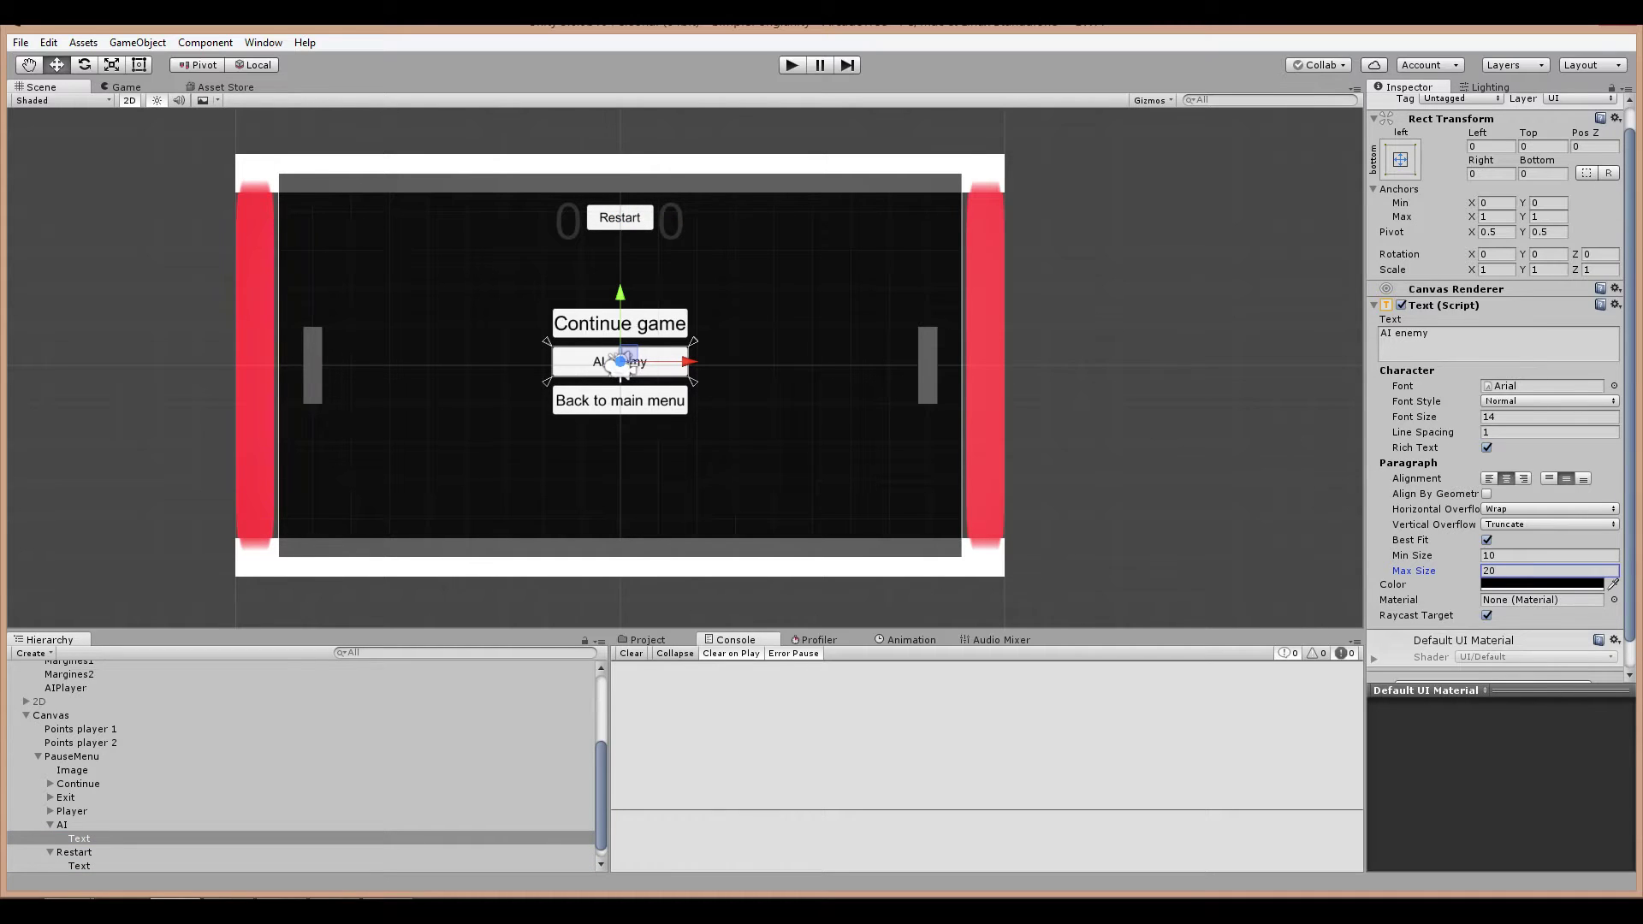
{"action": "left_click", "coordinate": [621, 364]}
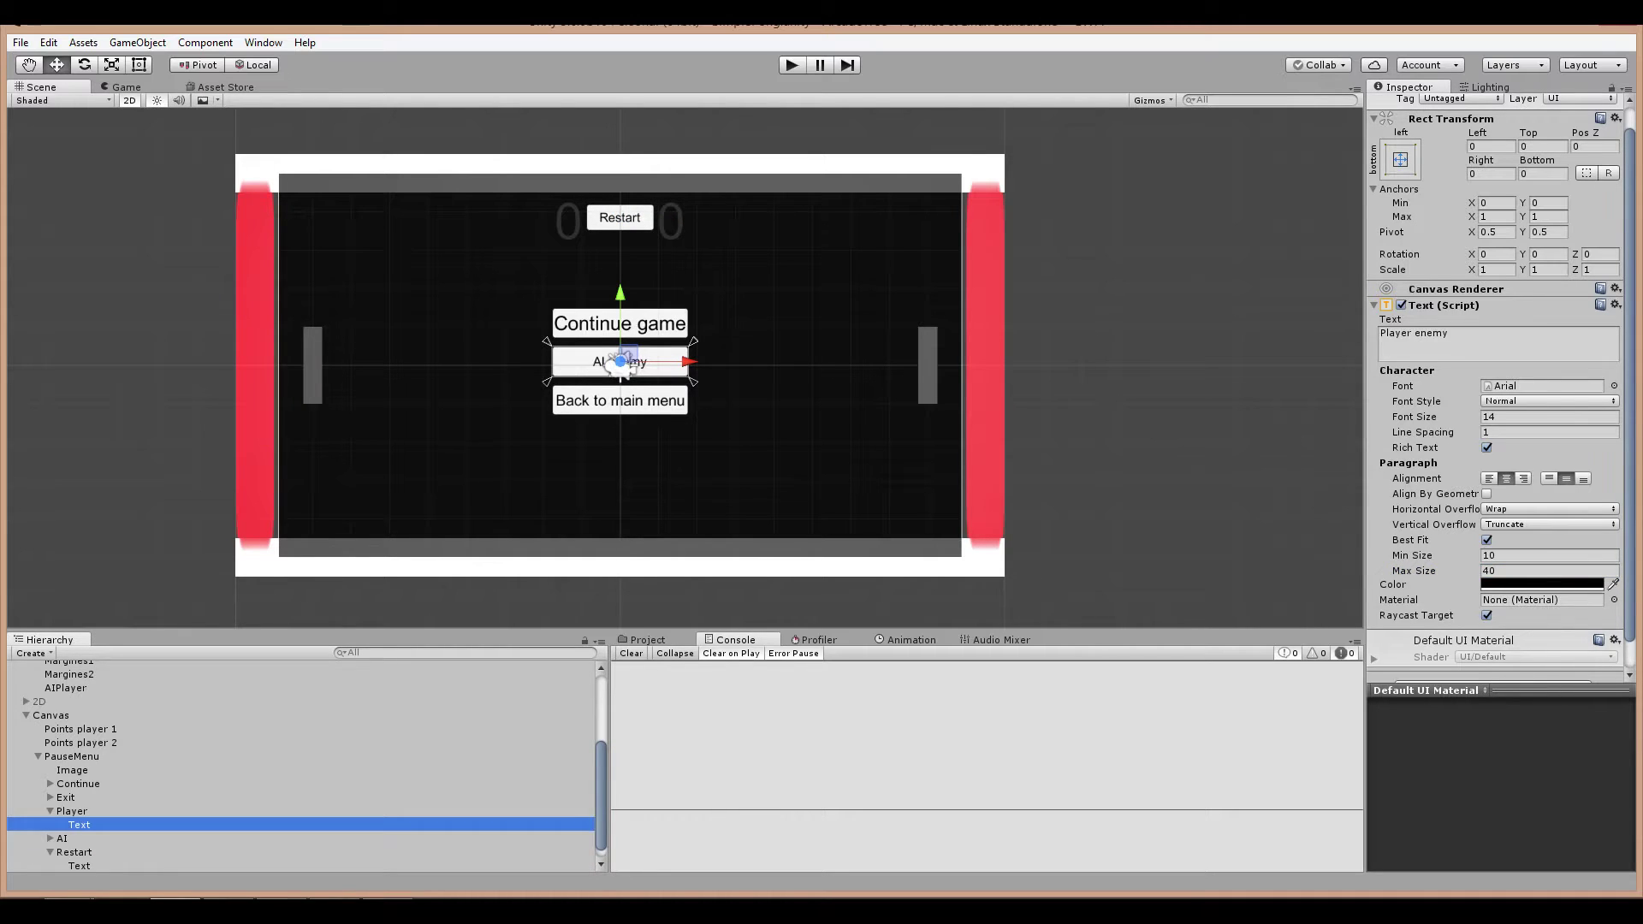
{"action": "left_click", "coordinate": [1549, 571]}
{"action": "type", "text": "20"}
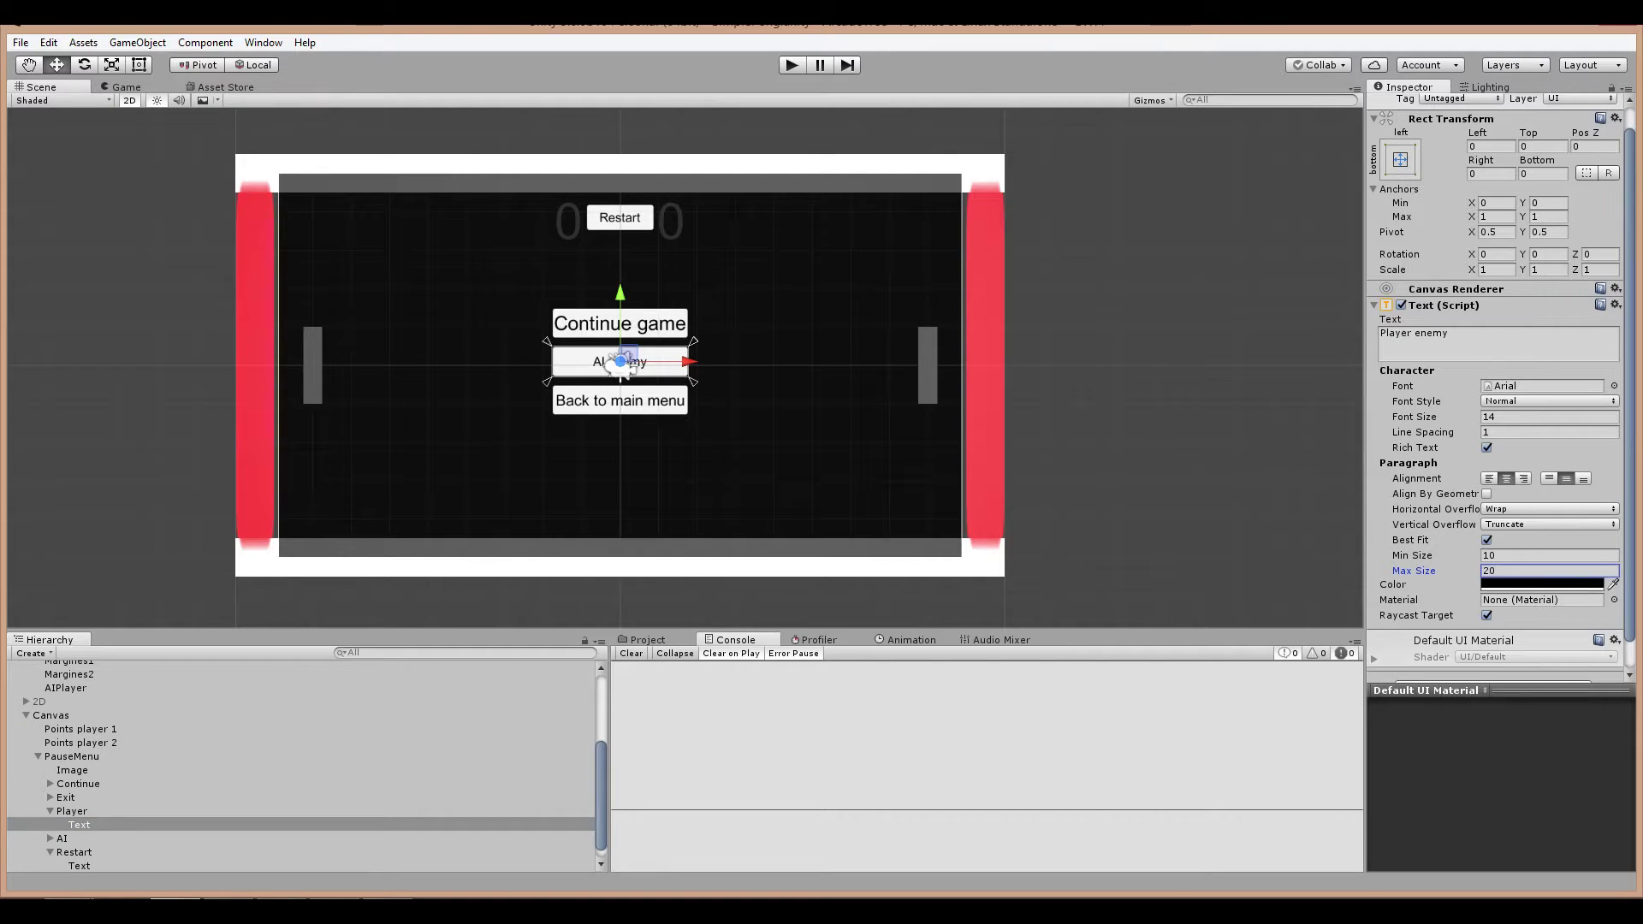
{"action": "left_click", "coordinate": [621, 364]}
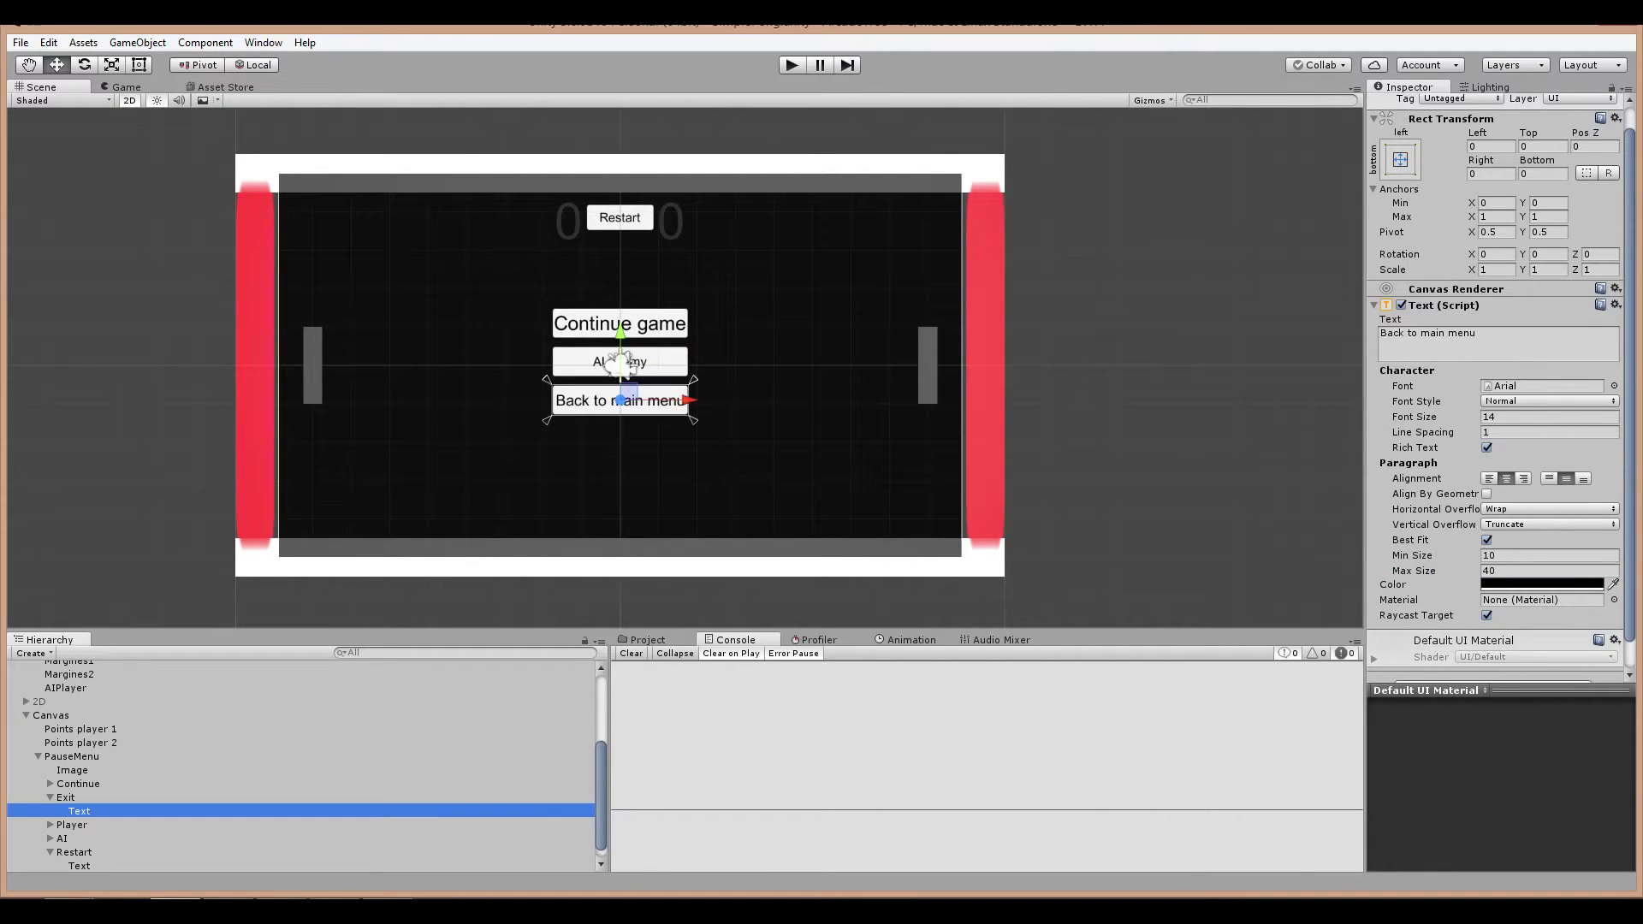
{"action": "type", "text": "20"}
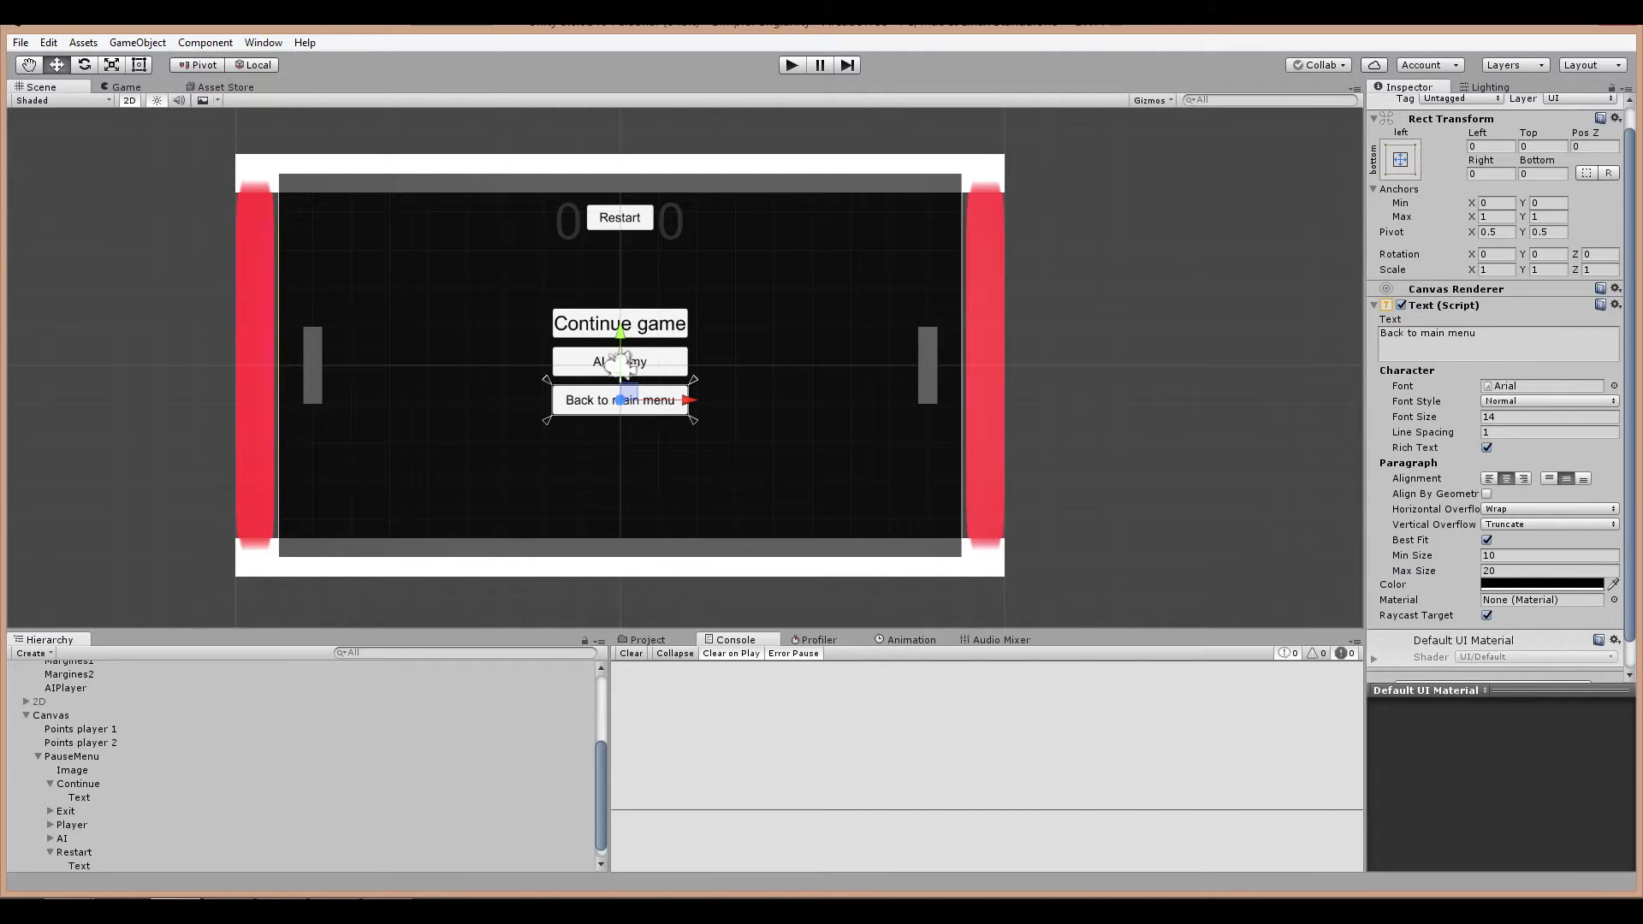
{"action": "left_click", "coordinate": [621, 364]}
{"action": "type", "text": "20"}
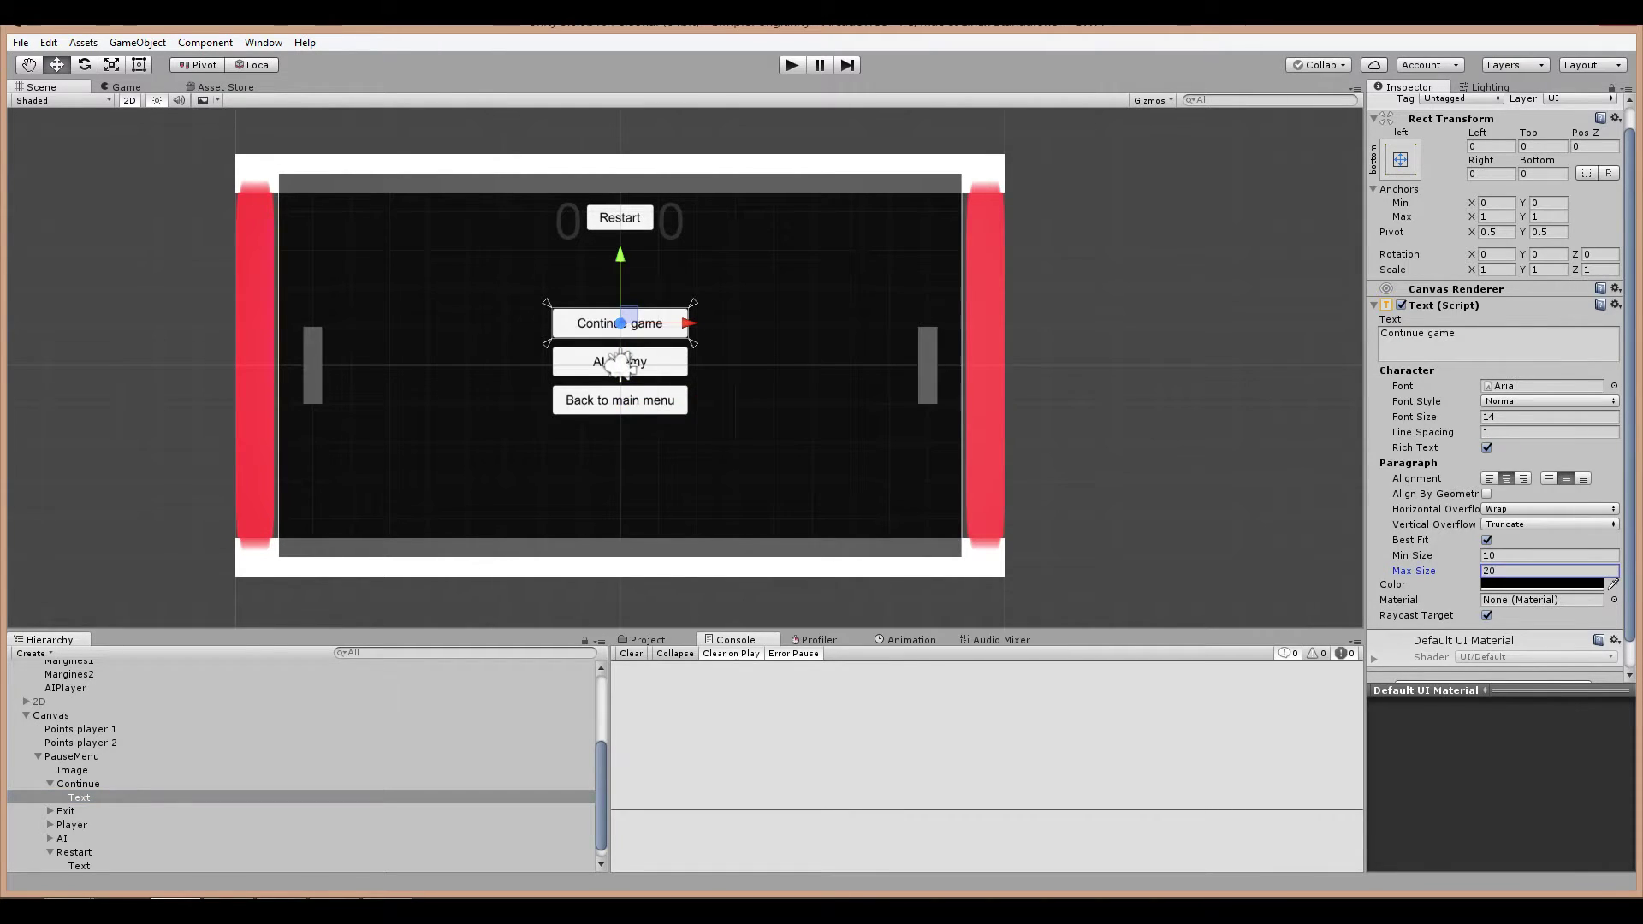
{"action": "left_click", "coordinate": [622, 364]}
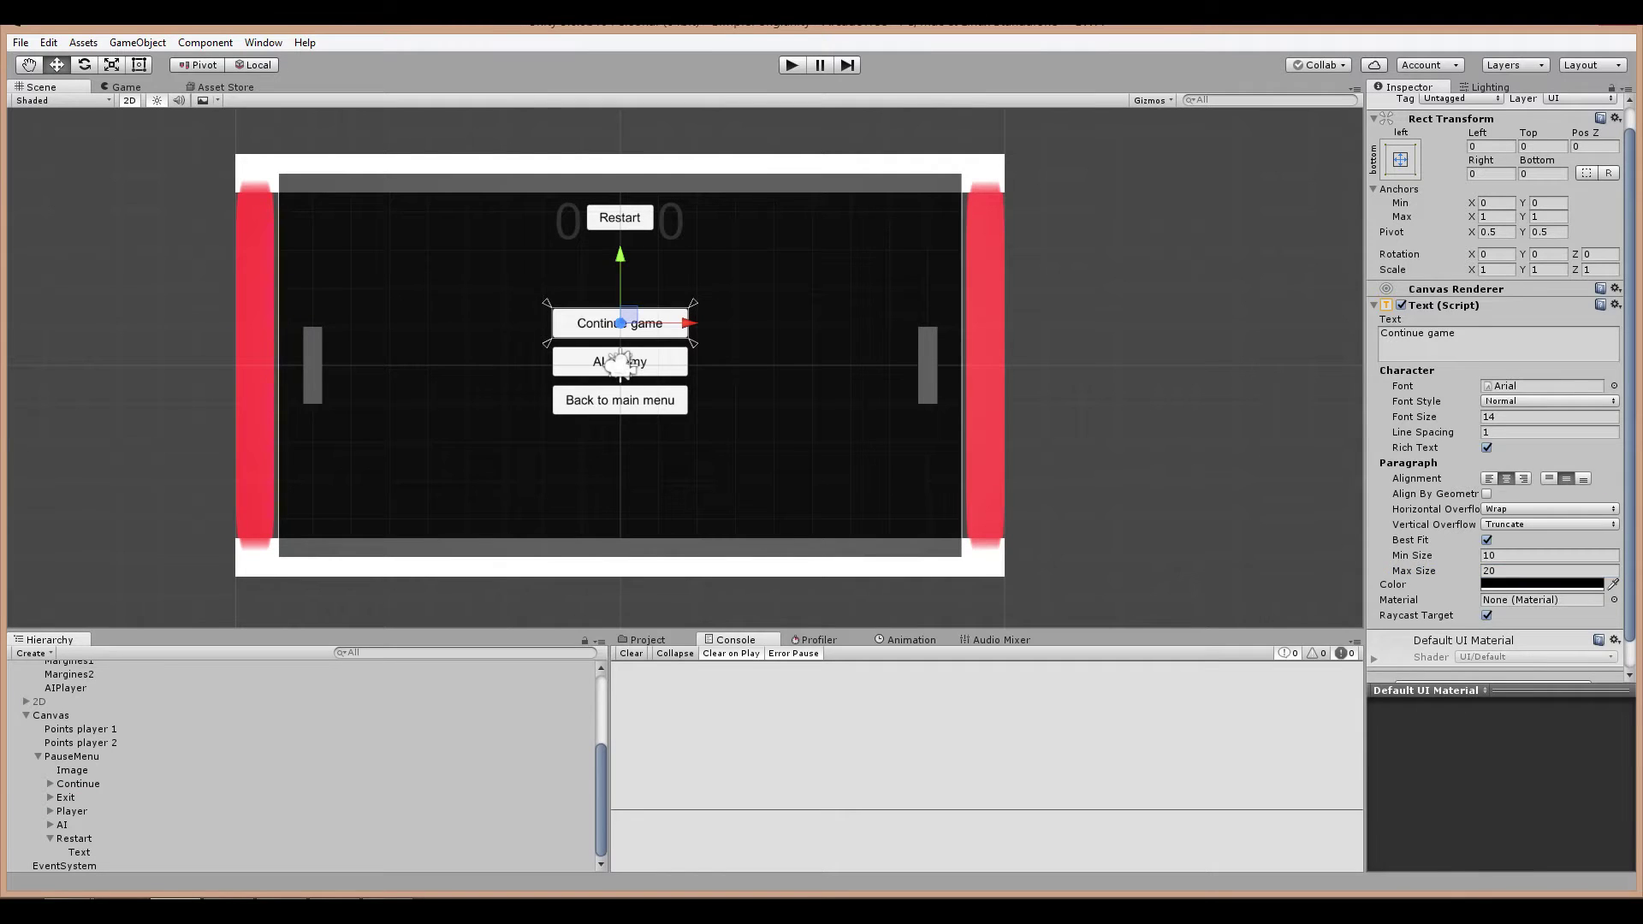
{"action": "left_click", "coordinate": [621, 364]}
{"action": "left_click", "coordinate": [621, 364]}
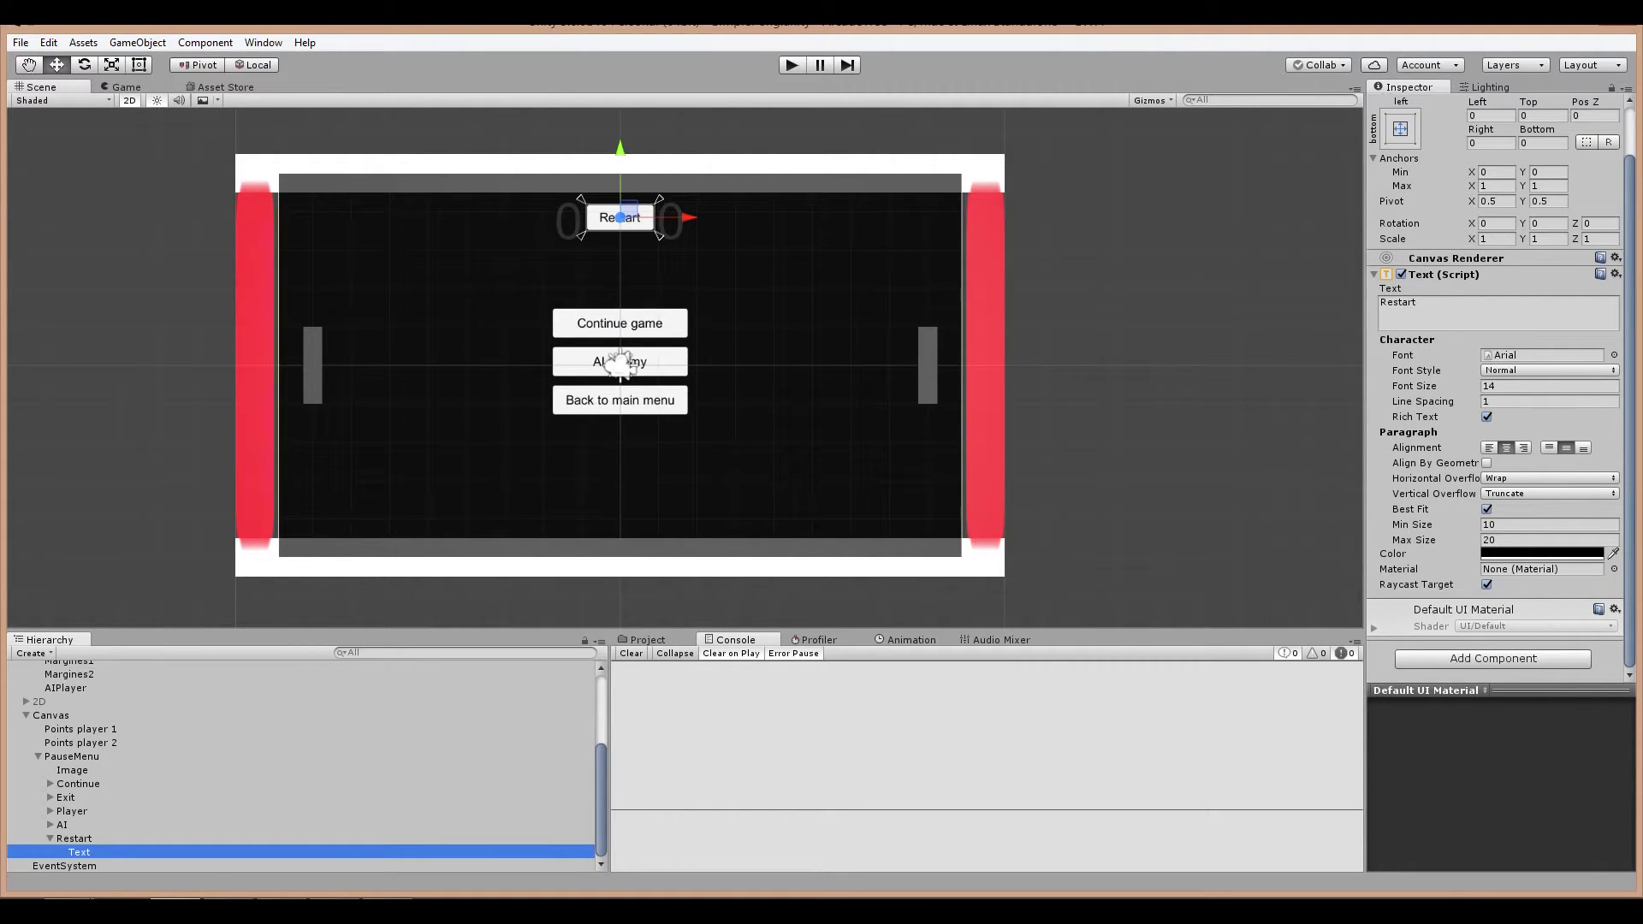
Step: Show the GameManager functions in the Restart button's On Click dropdown
{"action": "key", "text": "F2"}
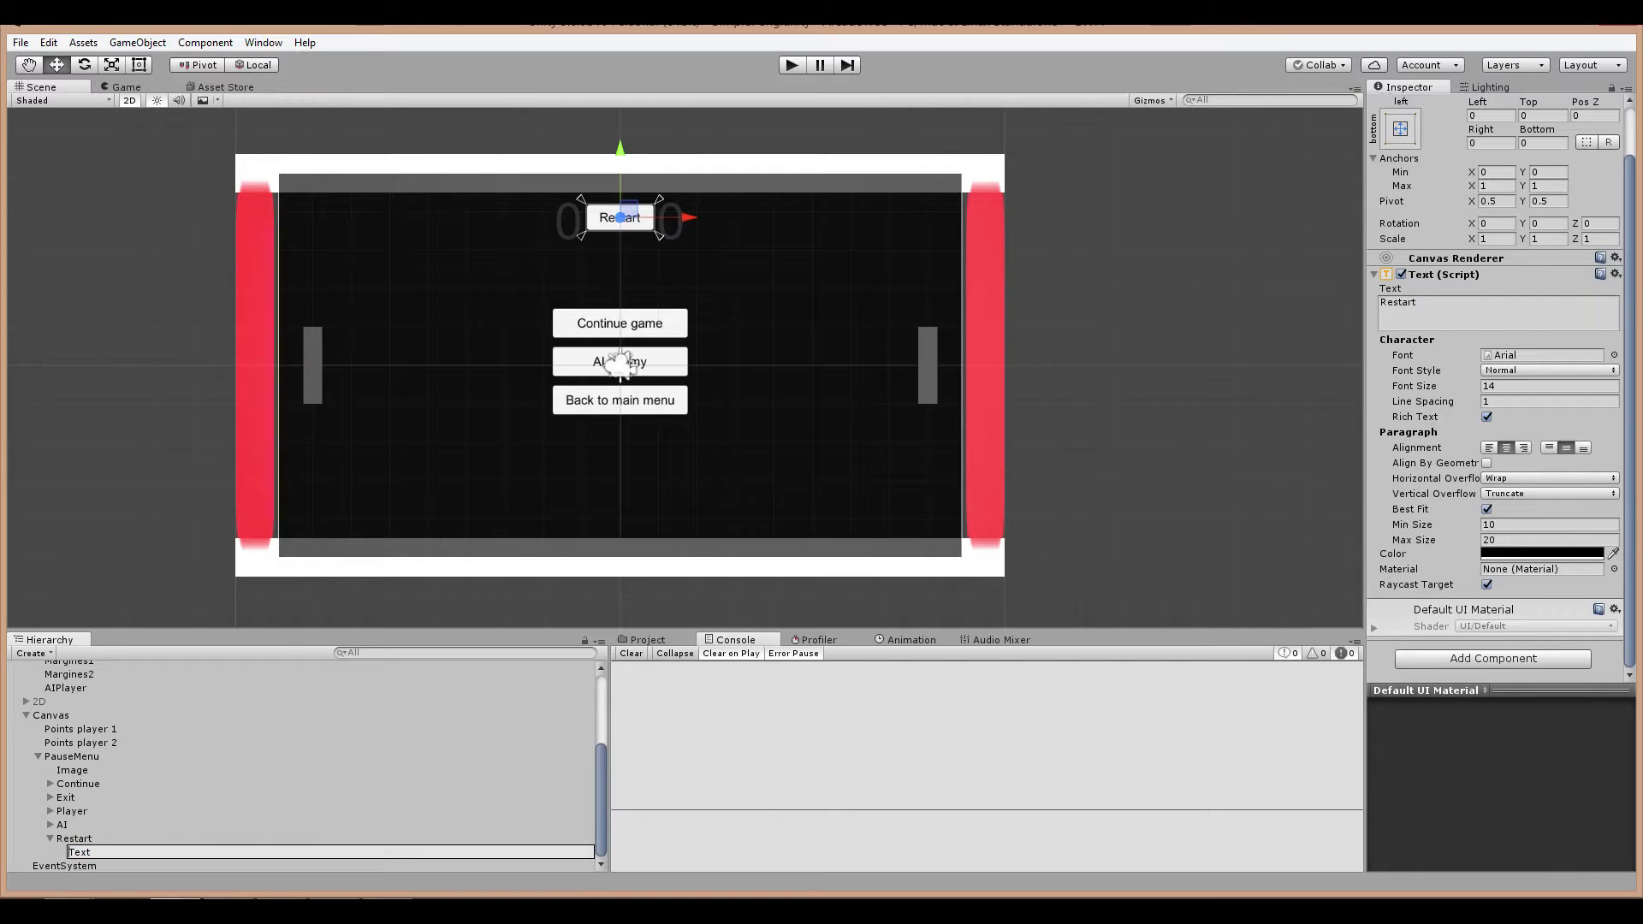
{"action": "left_click", "coordinate": [622, 363]}
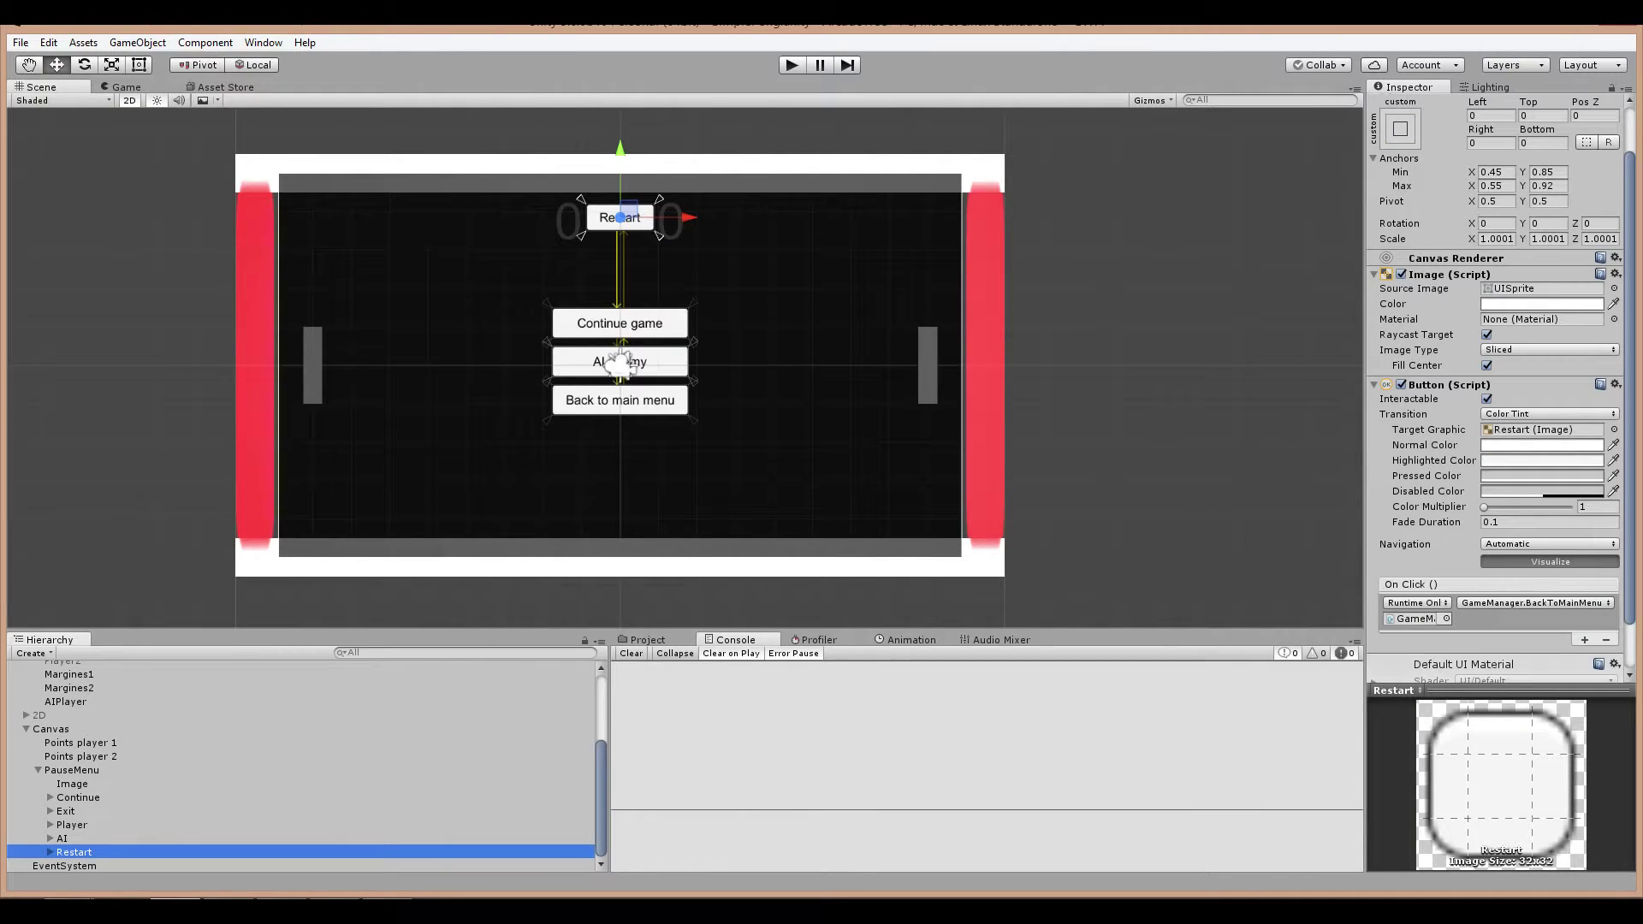
{"action": "left_click", "coordinate": [1535, 603]}
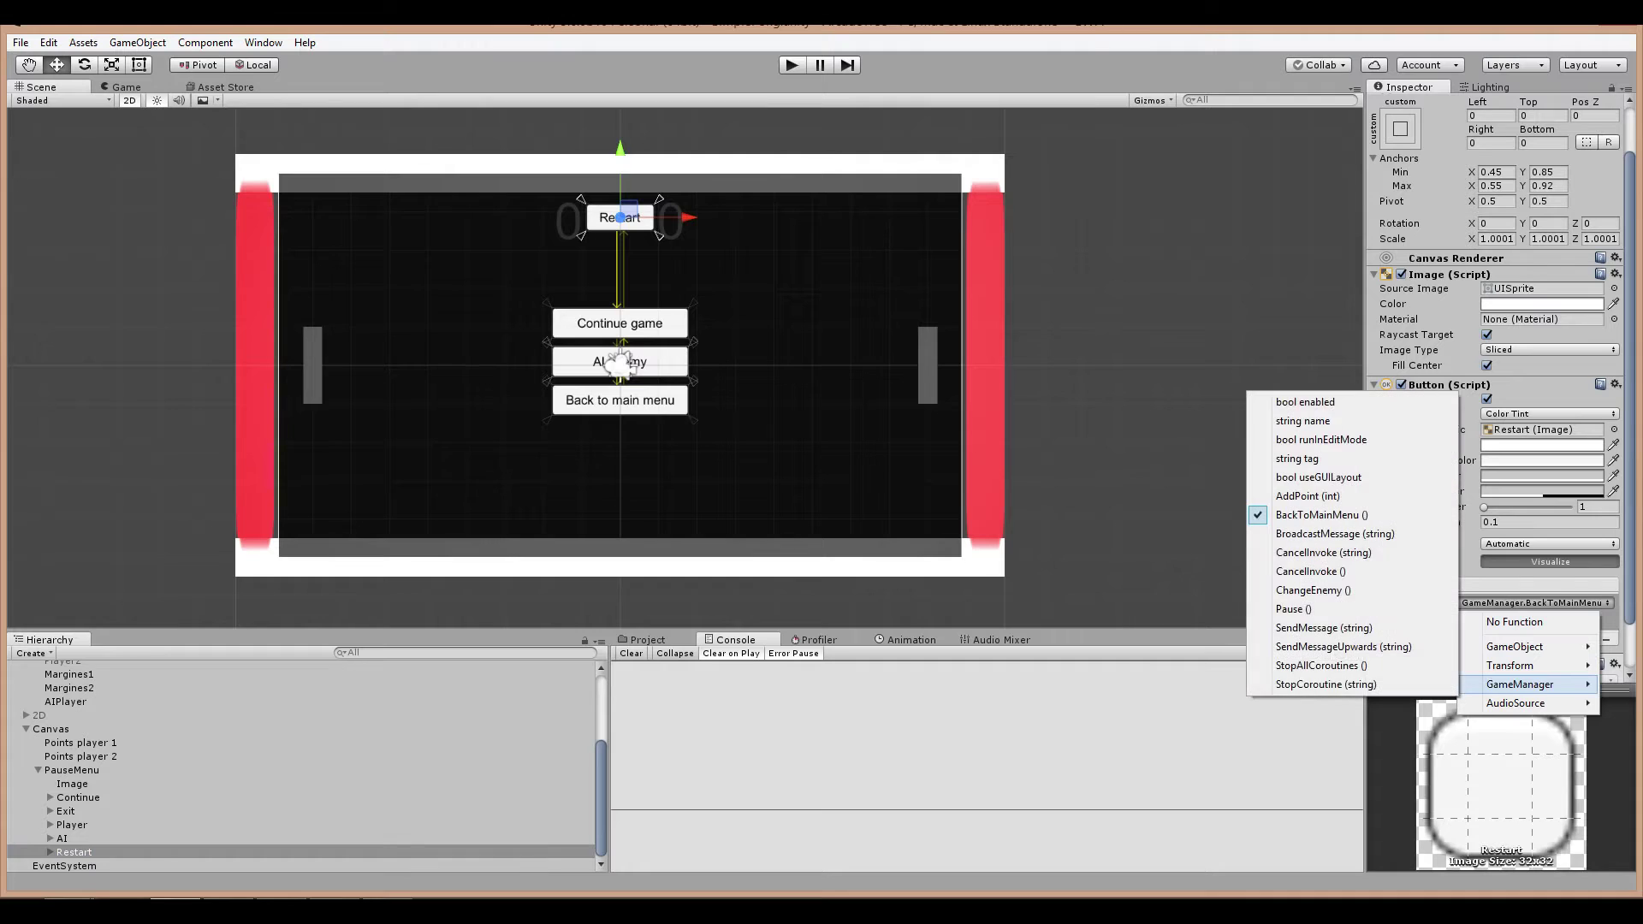
{"action": "mouse_move", "coordinate": [1523, 685]}
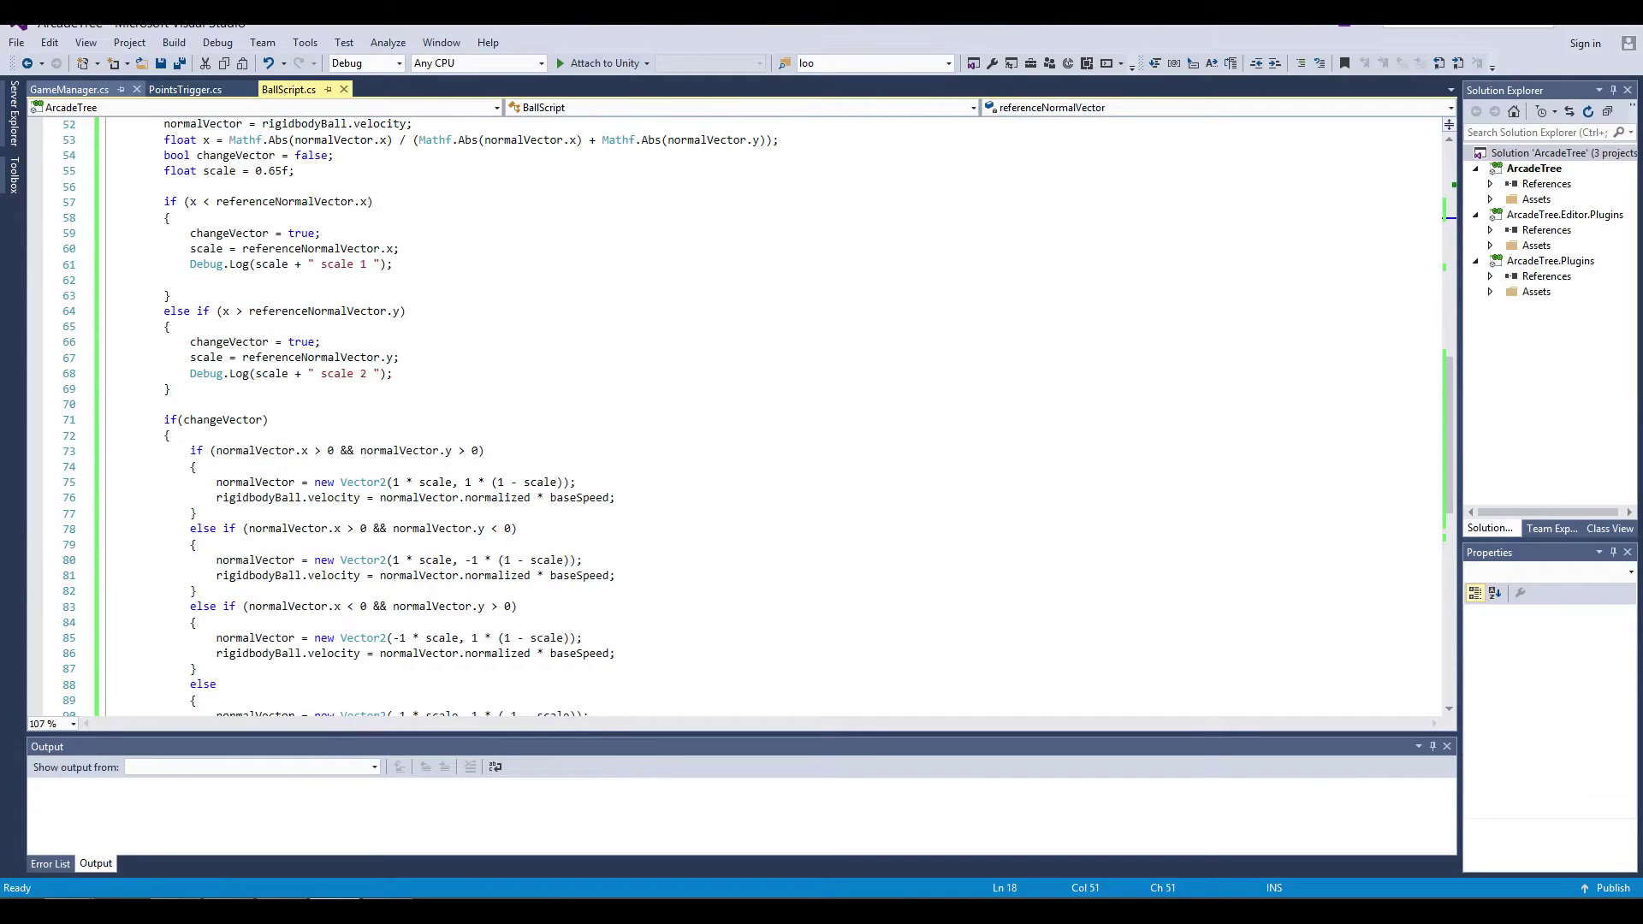
Step: Add an empty 'public void Restart() { }' method after ChangeEnemy in GameManager.cs
{"action": "scroll", "coordinate": [736, 411], "scroll_direction": "down", "scroll_amount": 3}
{"action": "scroll", "coordinate": [736, 411], "scroll_direction": "up", "scroll_amount": 5}
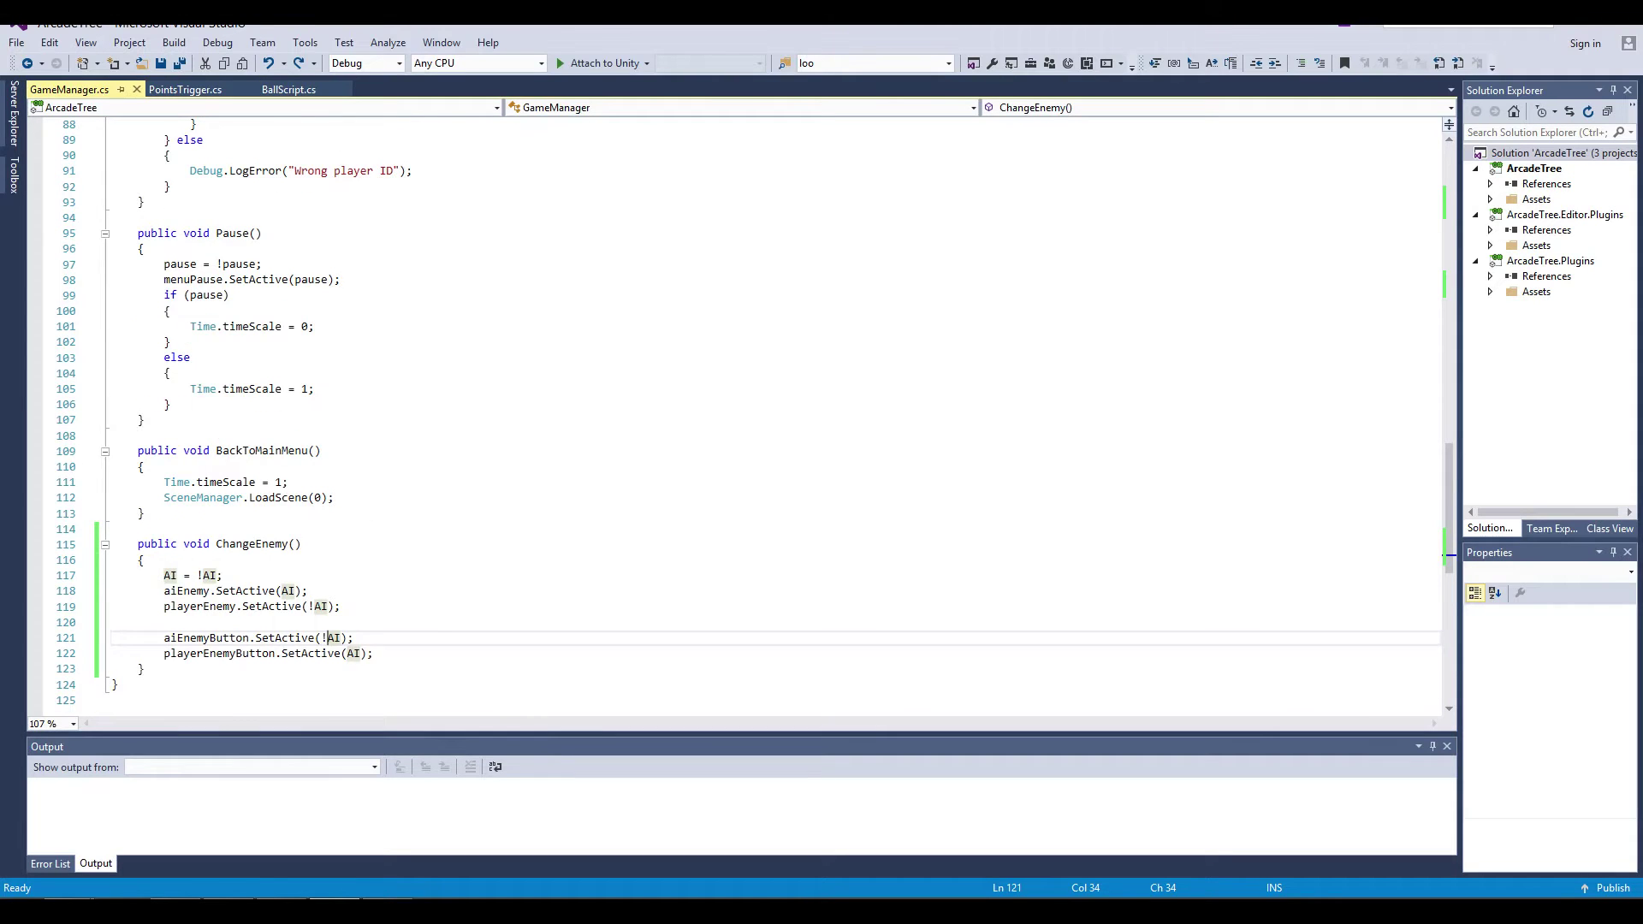
{"action": "scroll", "coordinate": [736, 411], "scroll_direction": "up", "scroll_amount": 5}
{"action": "scroll", "coordinate": [257, 265], "scroll_direction": "up", "scroll_amount": 1}
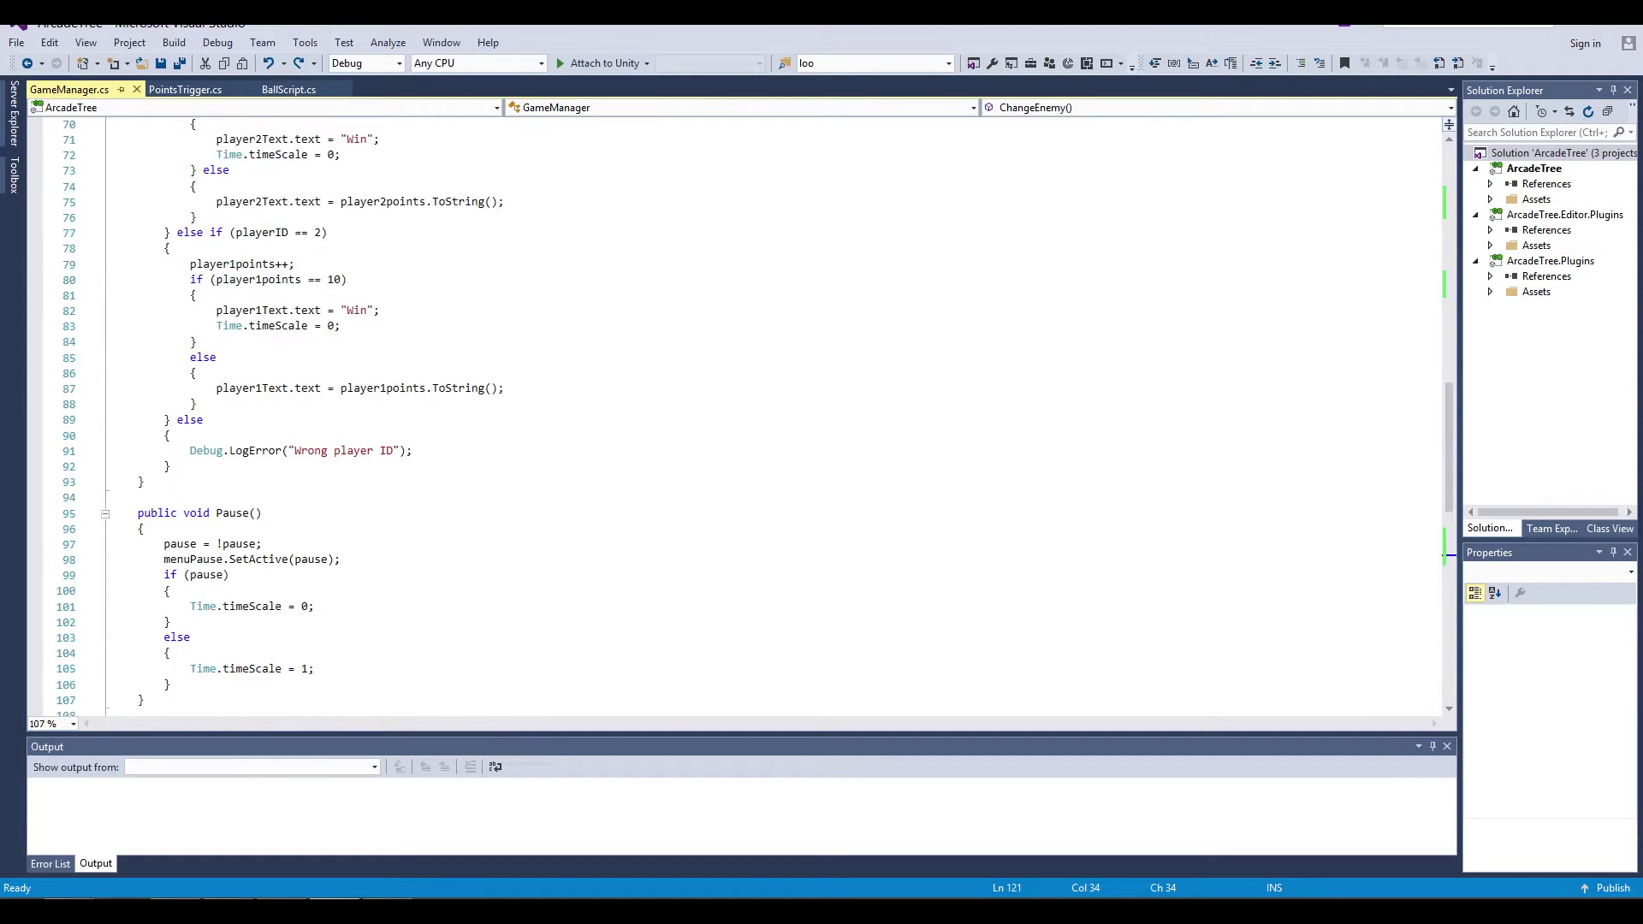
{"action": "scroll", "coordinate": [257, 265], "scroll_direction": "up", "scroll_amount": 5}
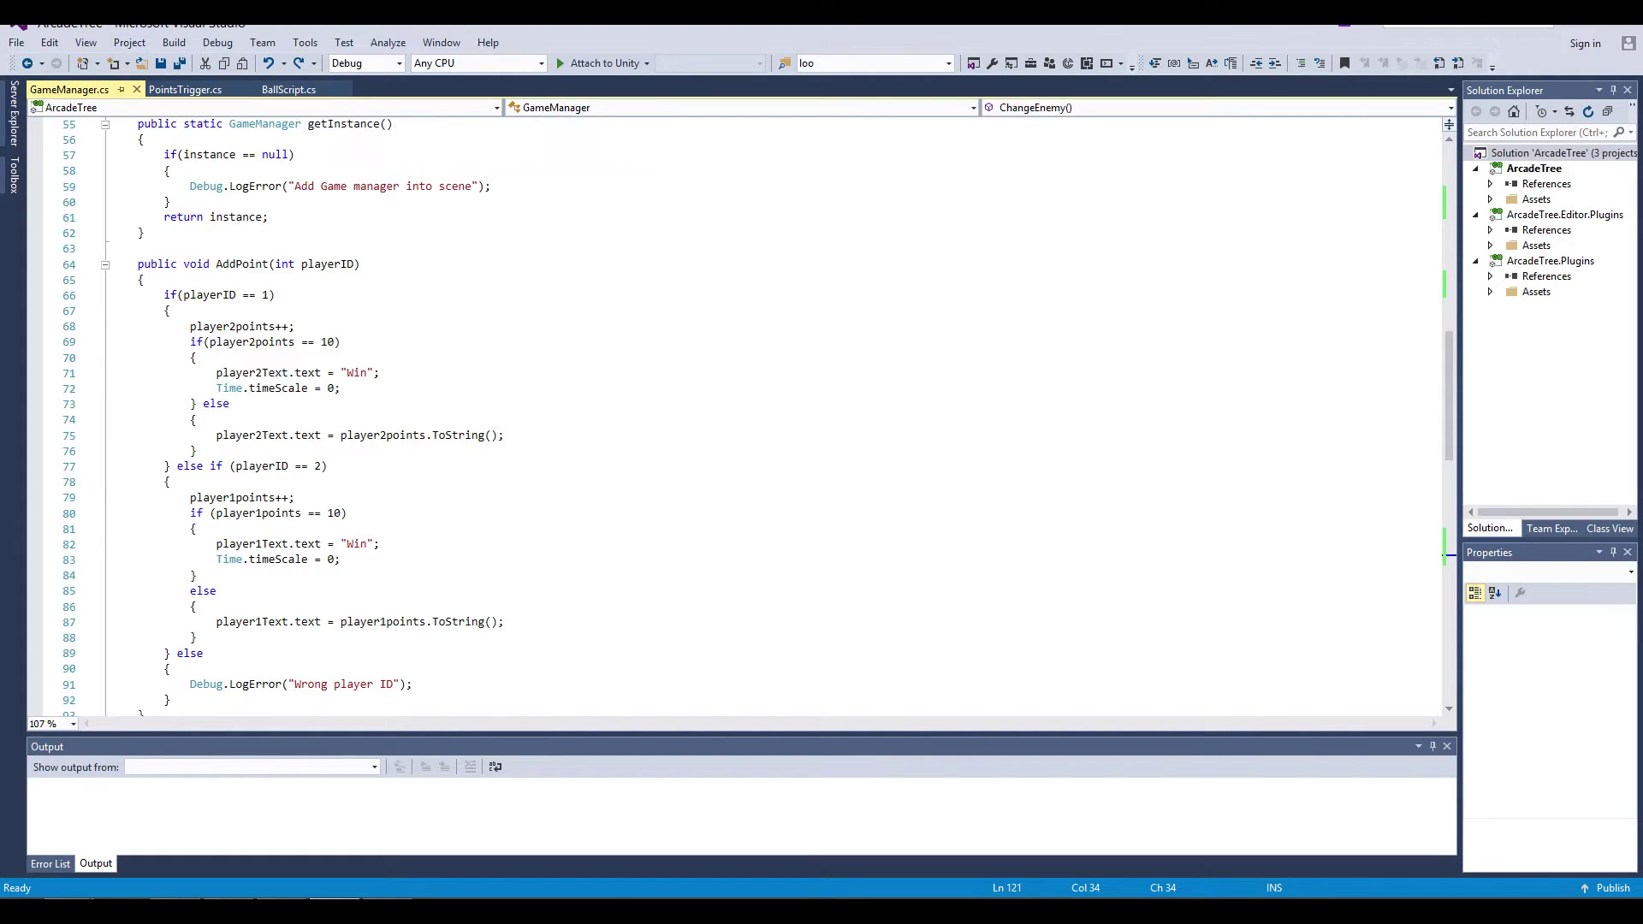
{"action": "scroll", "coordinate": [736, 411], "scroll_direction": "up", "scroll_amount": 6}
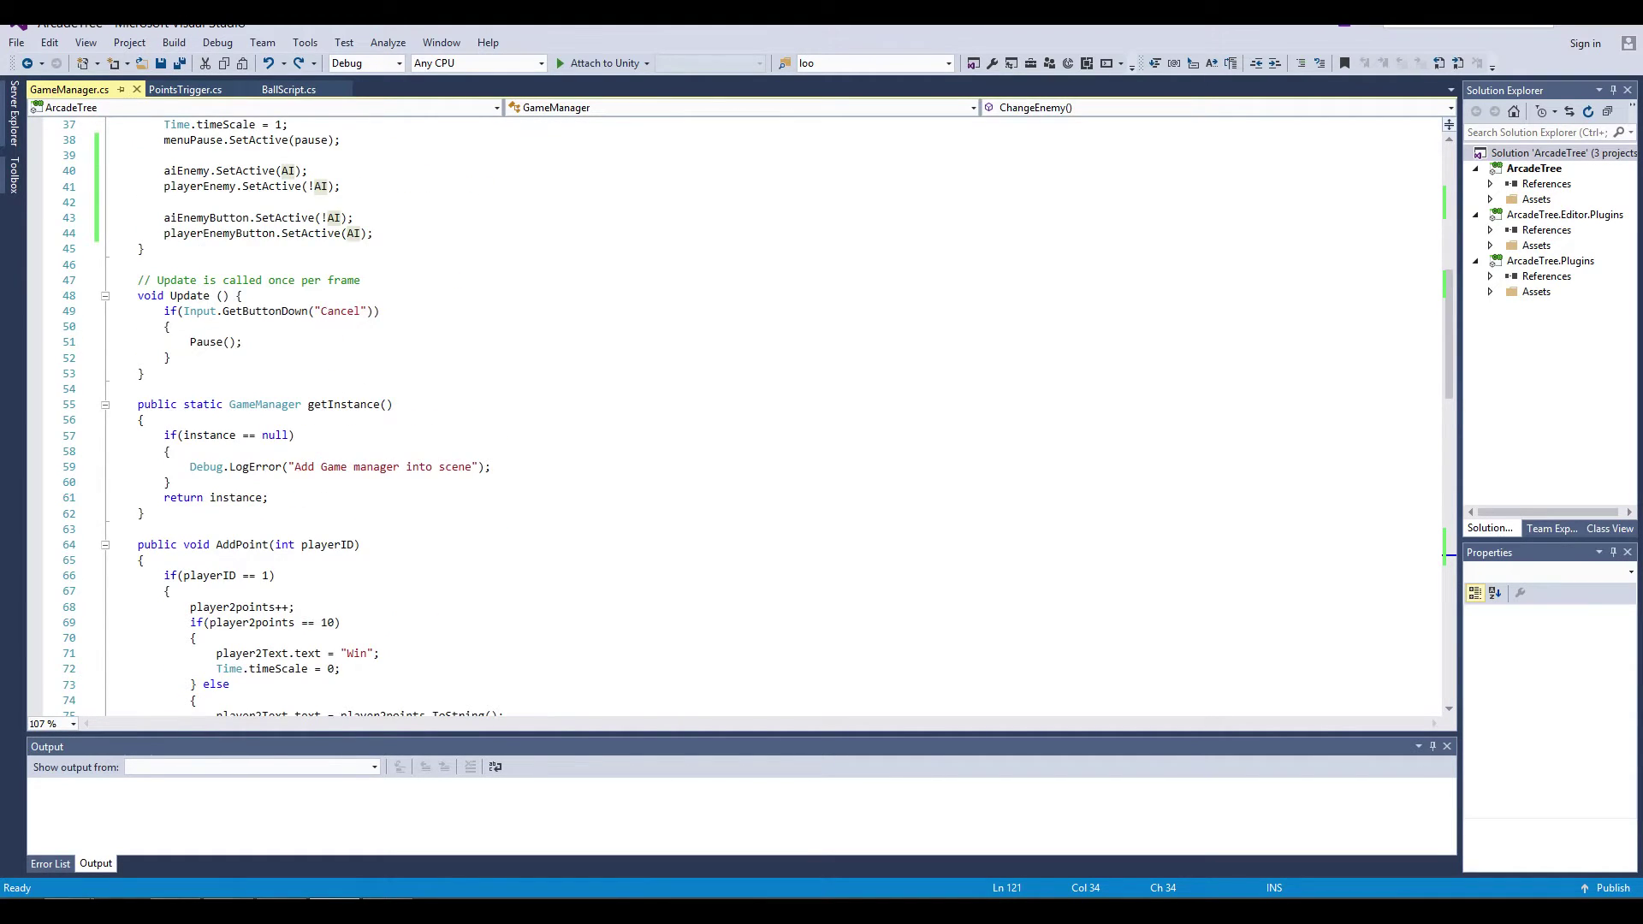
{"action": "scroll", "coordinate": [736, 411], "scroll_direction": "up", "scroll_amount": 3}
{"action": "scroll", "coordinate": [736, 410], "scroll_direction": "down", "scroll_amount": 7}
{"action": "scroll", "coordinate": [736, 411], "scroll_direction": "down", "scroll_amount": 6}
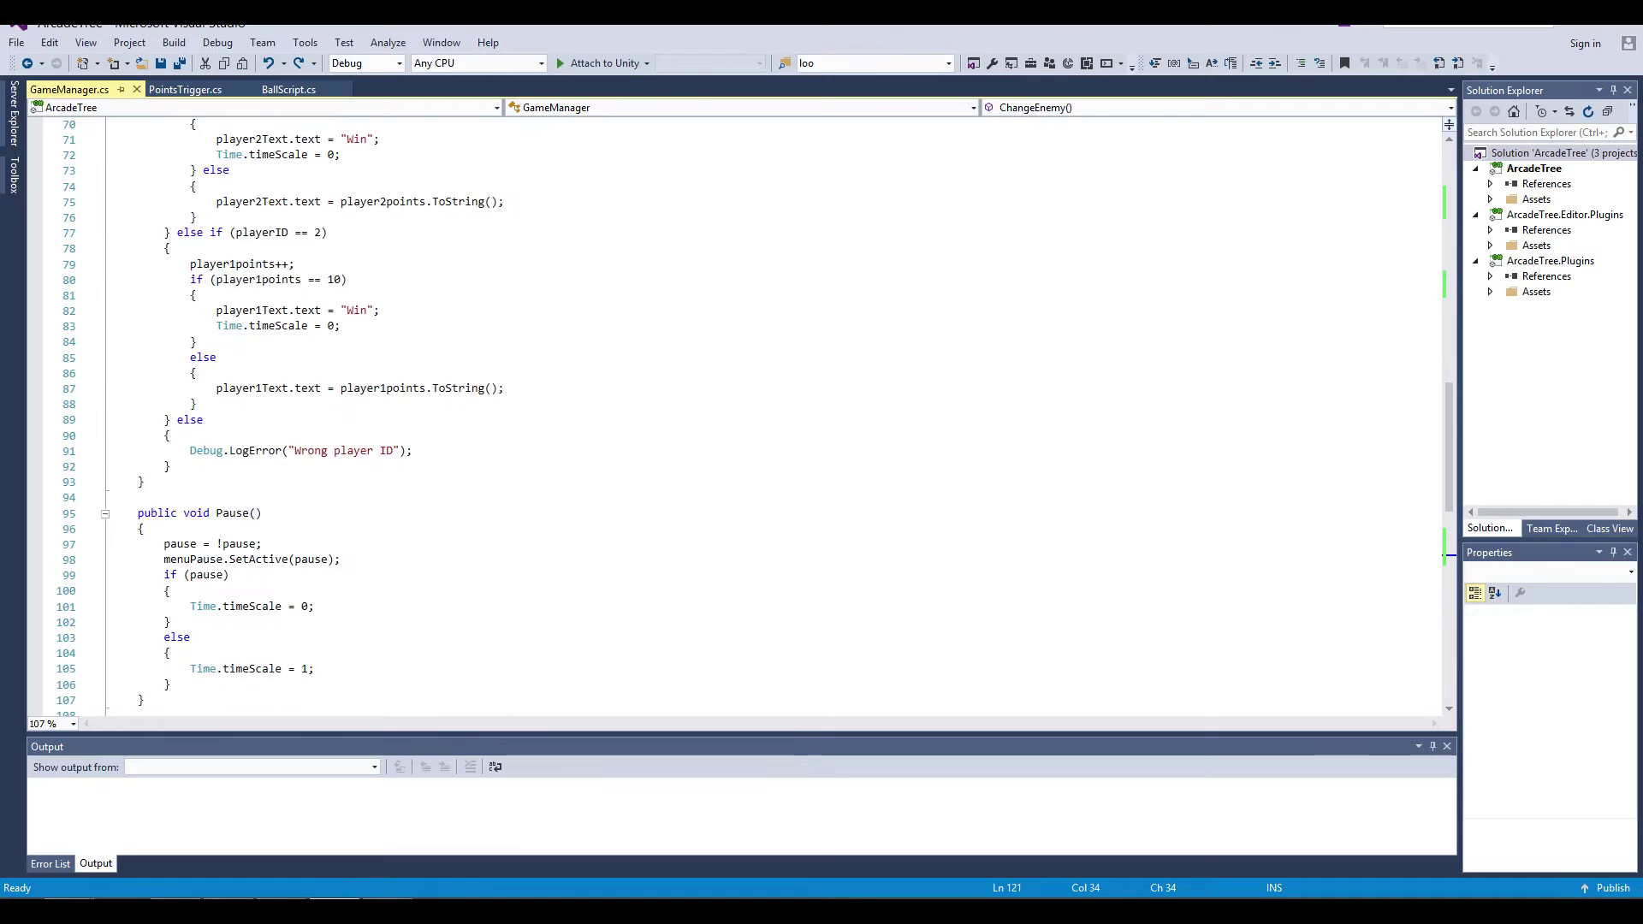
{"action": "scroll", "coordinate": [736, 411], "scroll_direction": "down", "scroll_amount": 4}
{"action": "scroll", "coordinate": [736, 411], "scroll_direction": "down", "scroll_amount": 5}
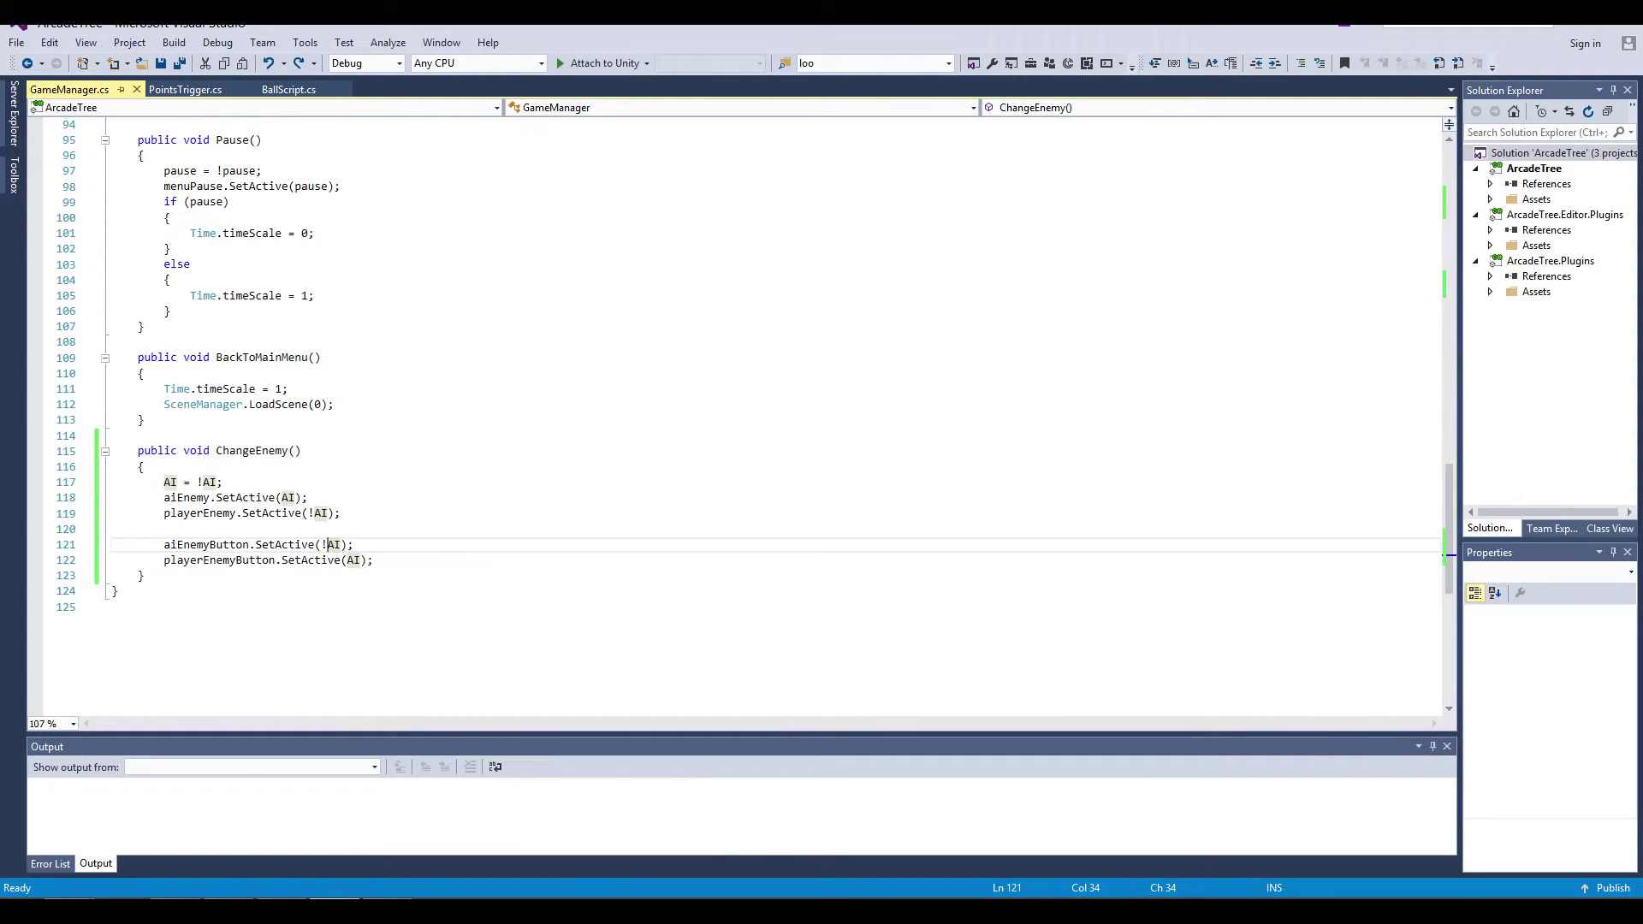
{"action": "left_click", "coordinate": [144, 576]}
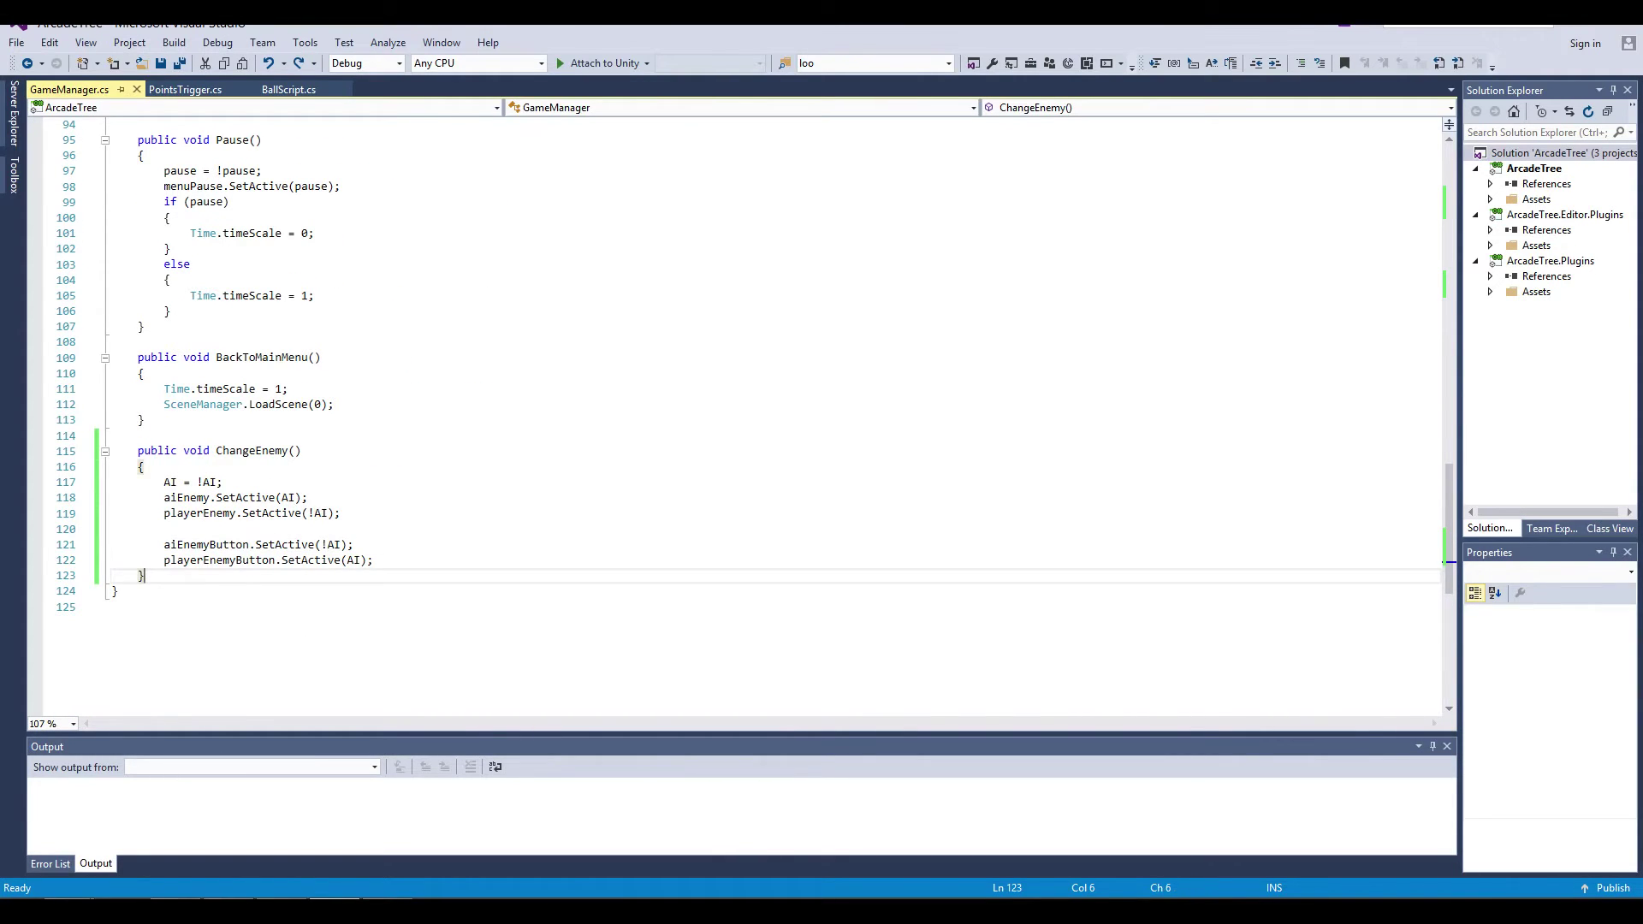
{"action": "key", "text": "Return"}
{"action": "key", "text": "Return"}
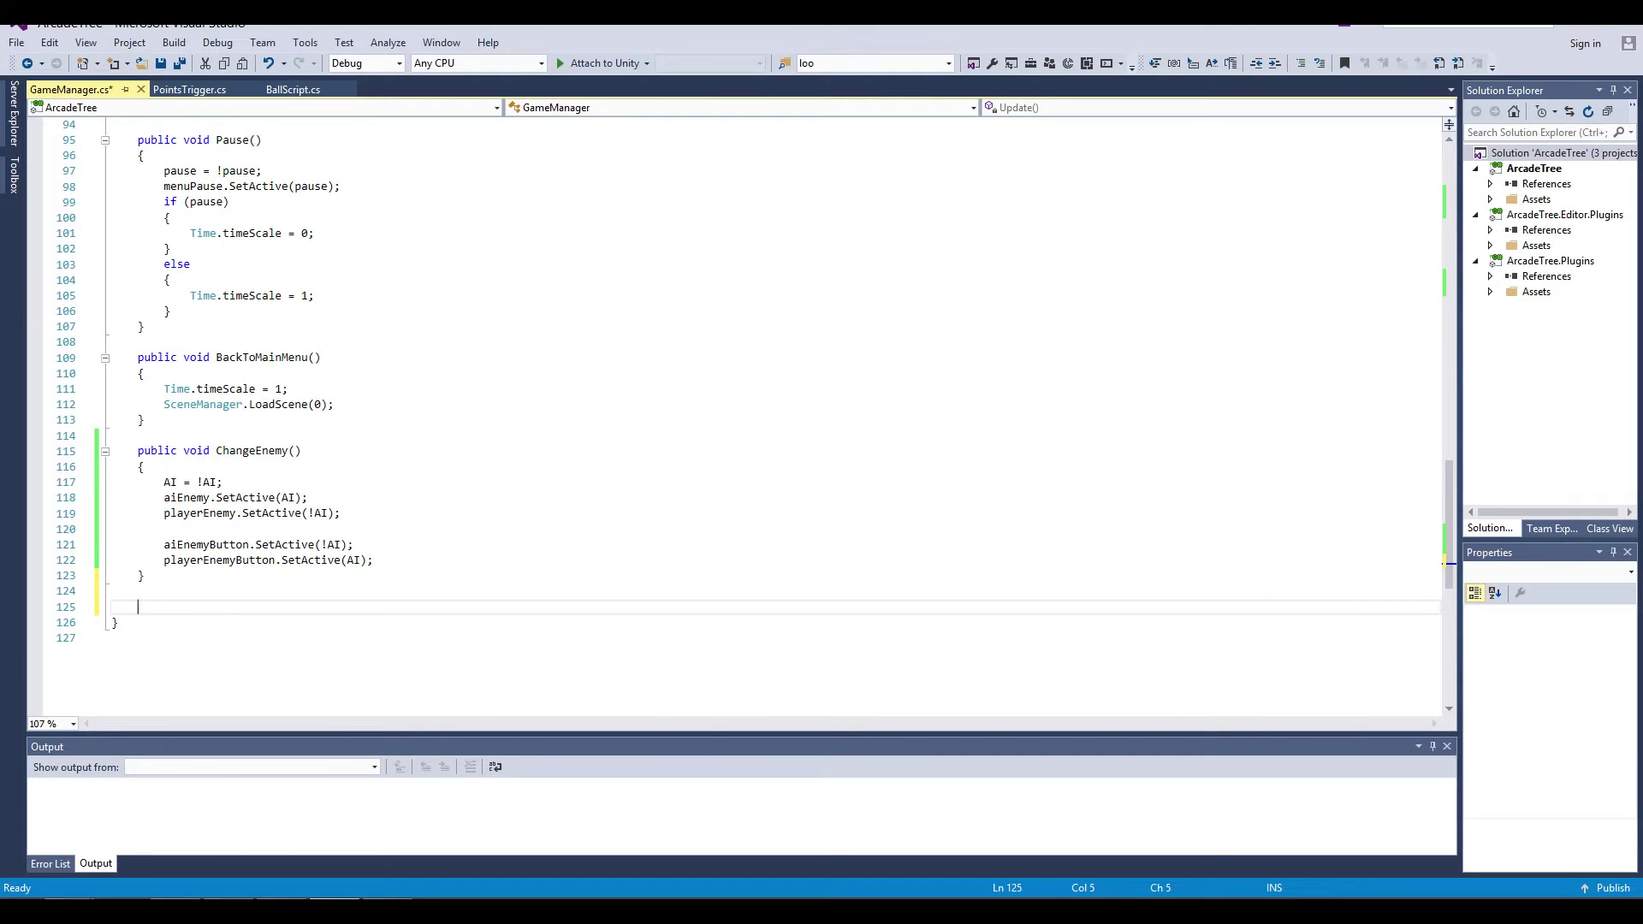
{"action": "type", "text": "public "}
{"action": "type", "text": "void"}
{"action": "type", "text": " Res"}
{"action": "type", "text": "tart"}
{"action": "type", "text": "() {"}
{"action": "key", "text": "Return"}
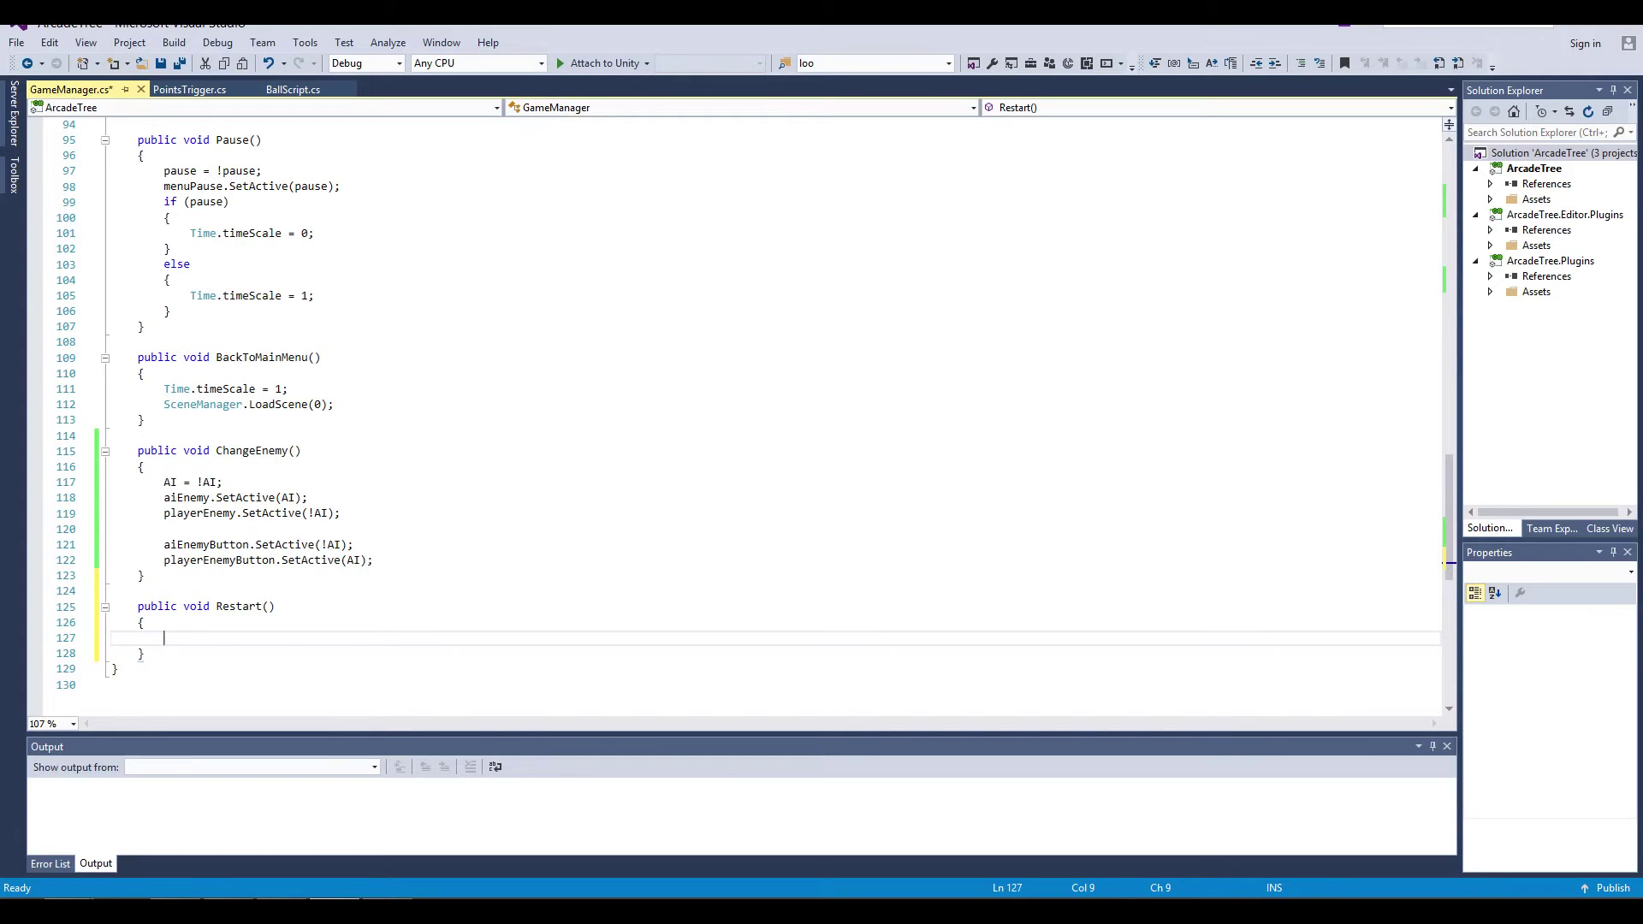
Step: Write a SceneManager.LoadScene(); call inside Restart()
{"action": "type", "text": "Sce"}
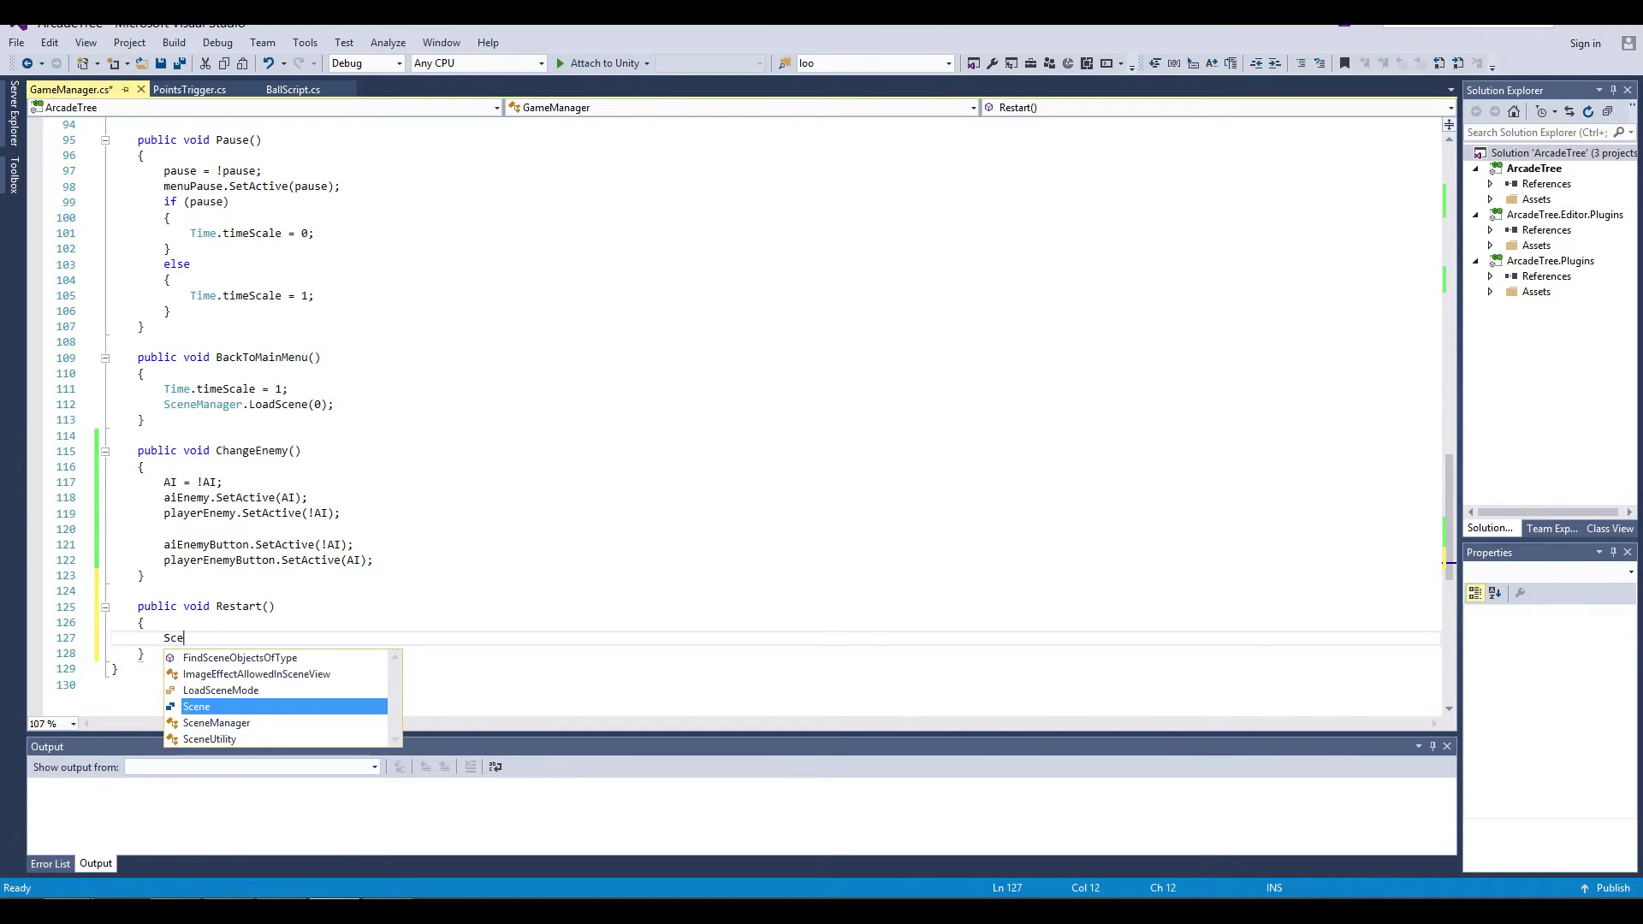
{"action": "type", "text": "ne"}
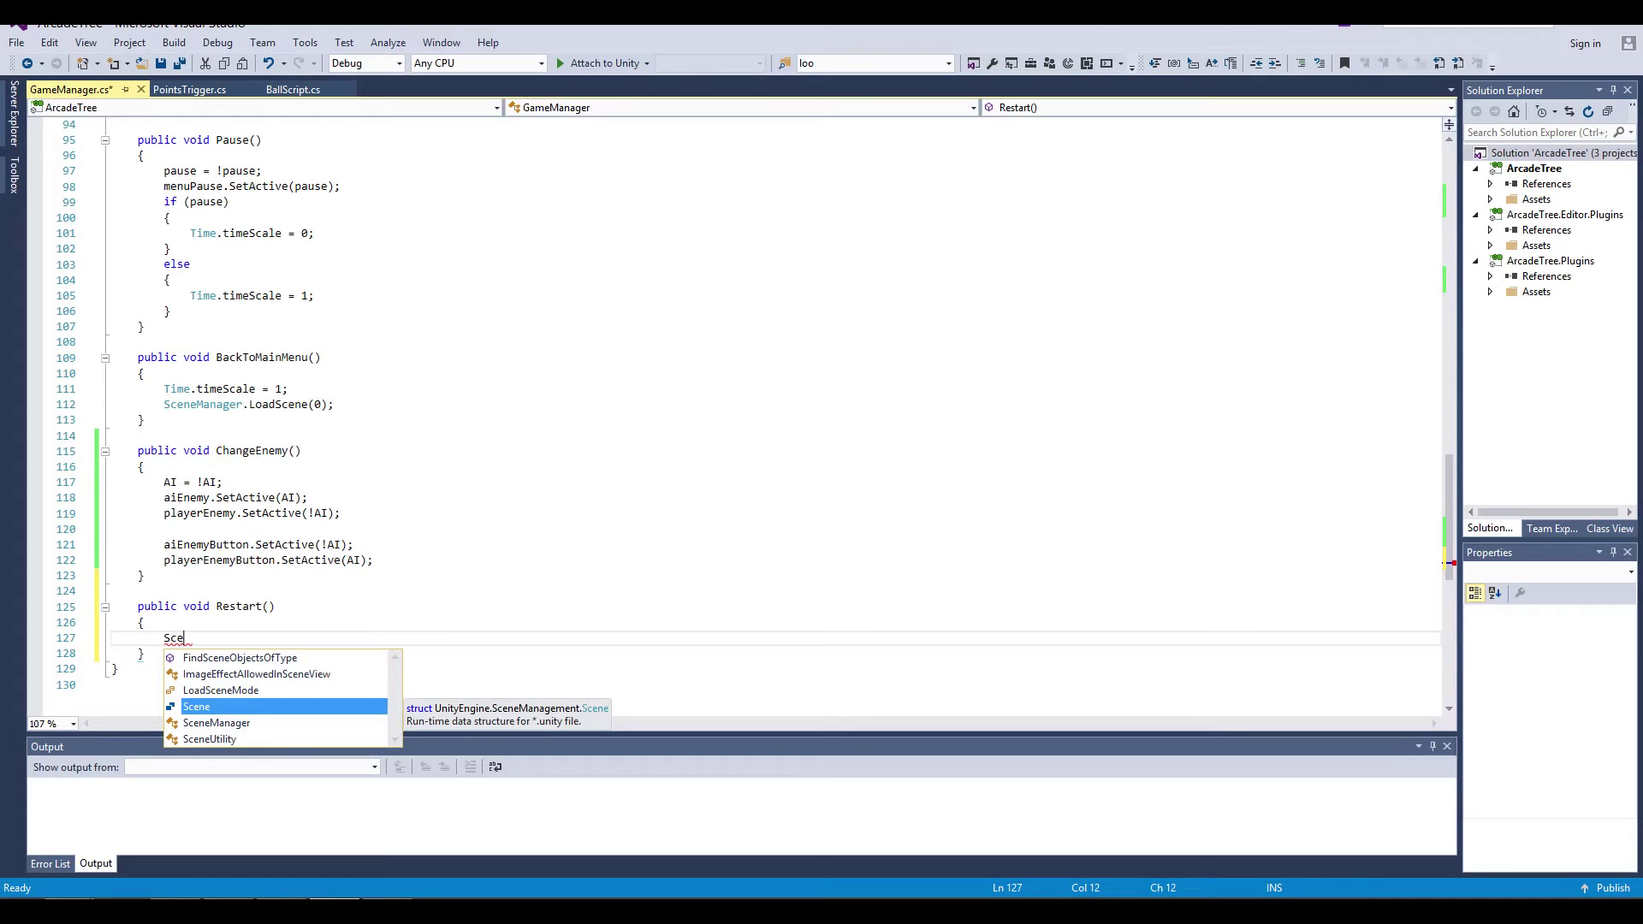
{"action": "type", "text": "Manager"}
{"action": "key", "text": "Tab"}
{"action": "type", "text": "."}
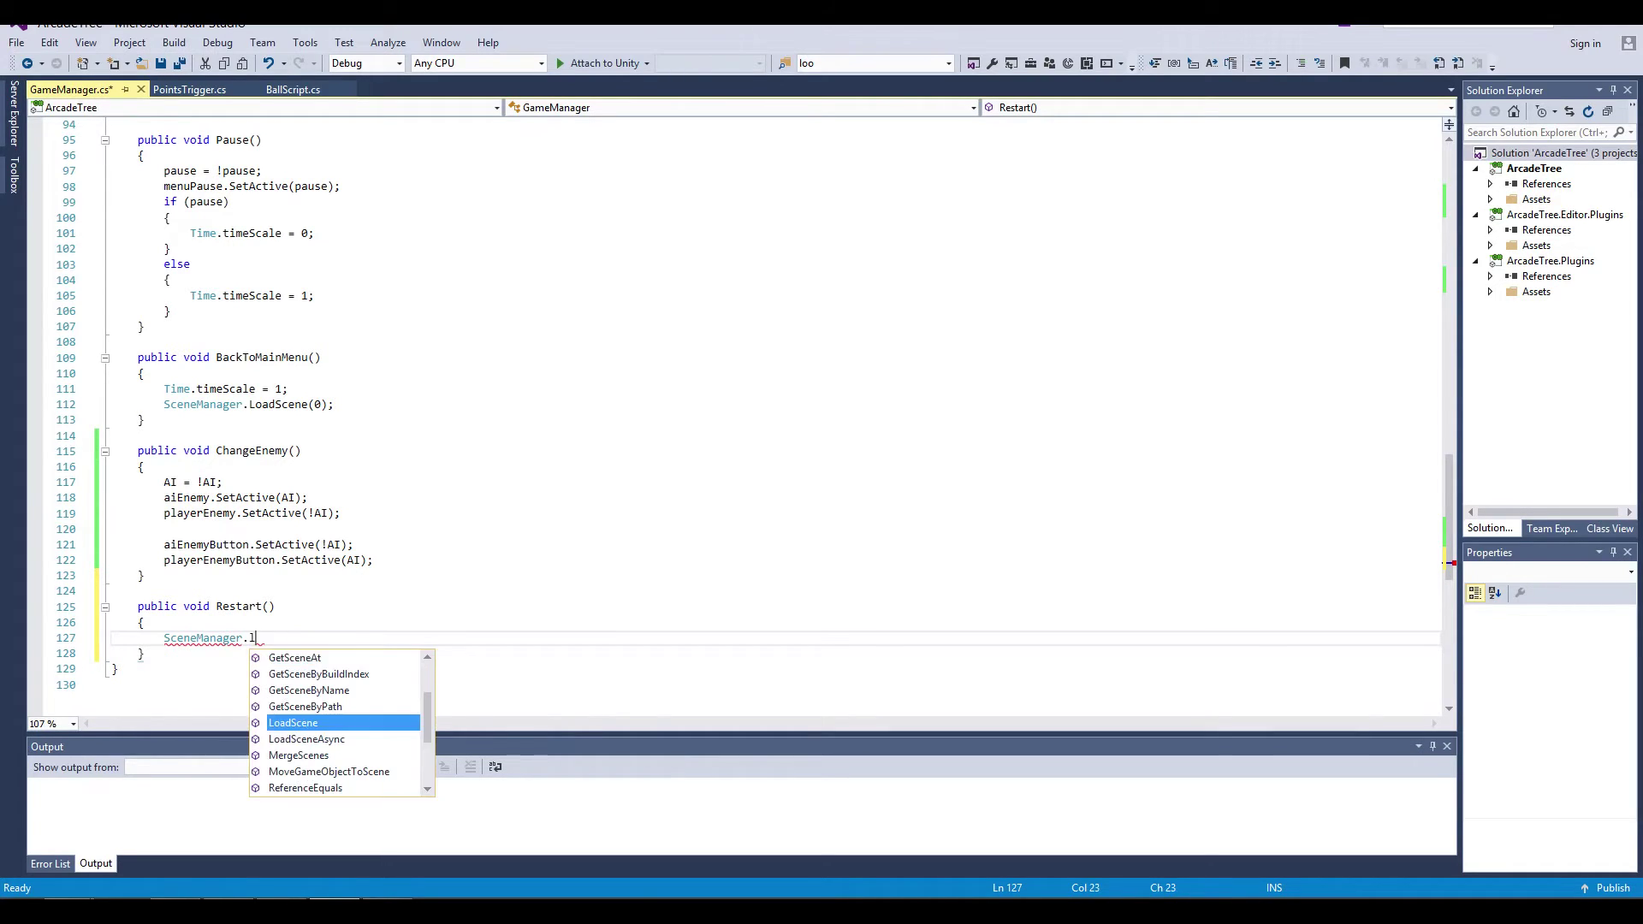
{"action": "type", "text": "Lo"}
{"action": "key", "text": "Tab"}
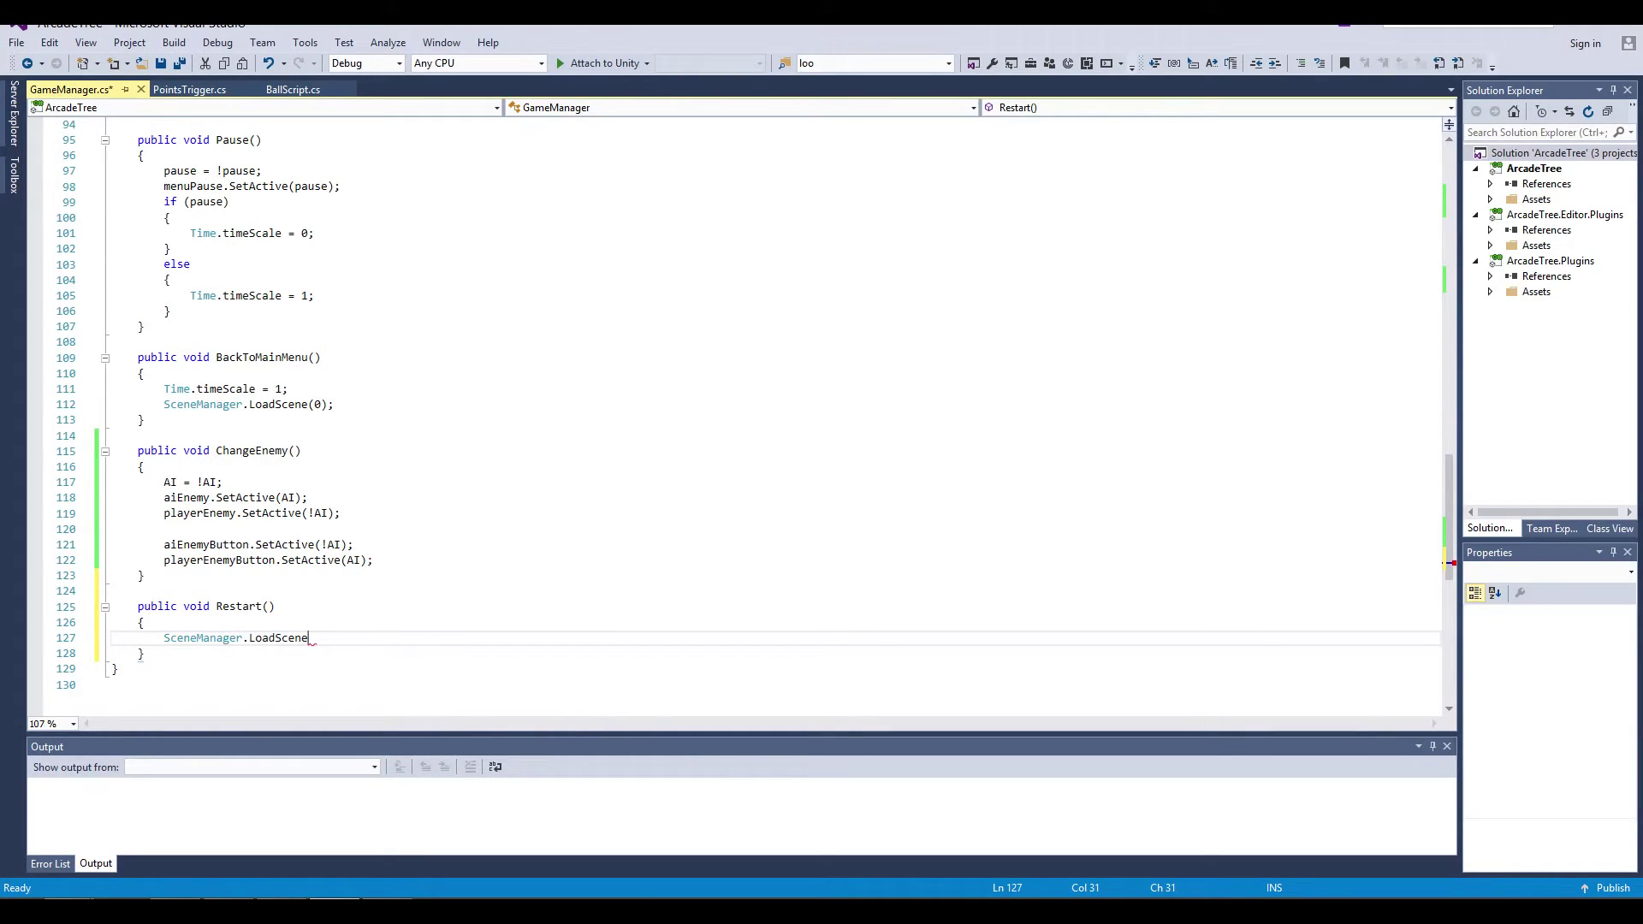
{"action": "type", "text": "();"}
Step: Enter SceneManager as the LoadScene argument
{"action": "type", "text": "scene);"}
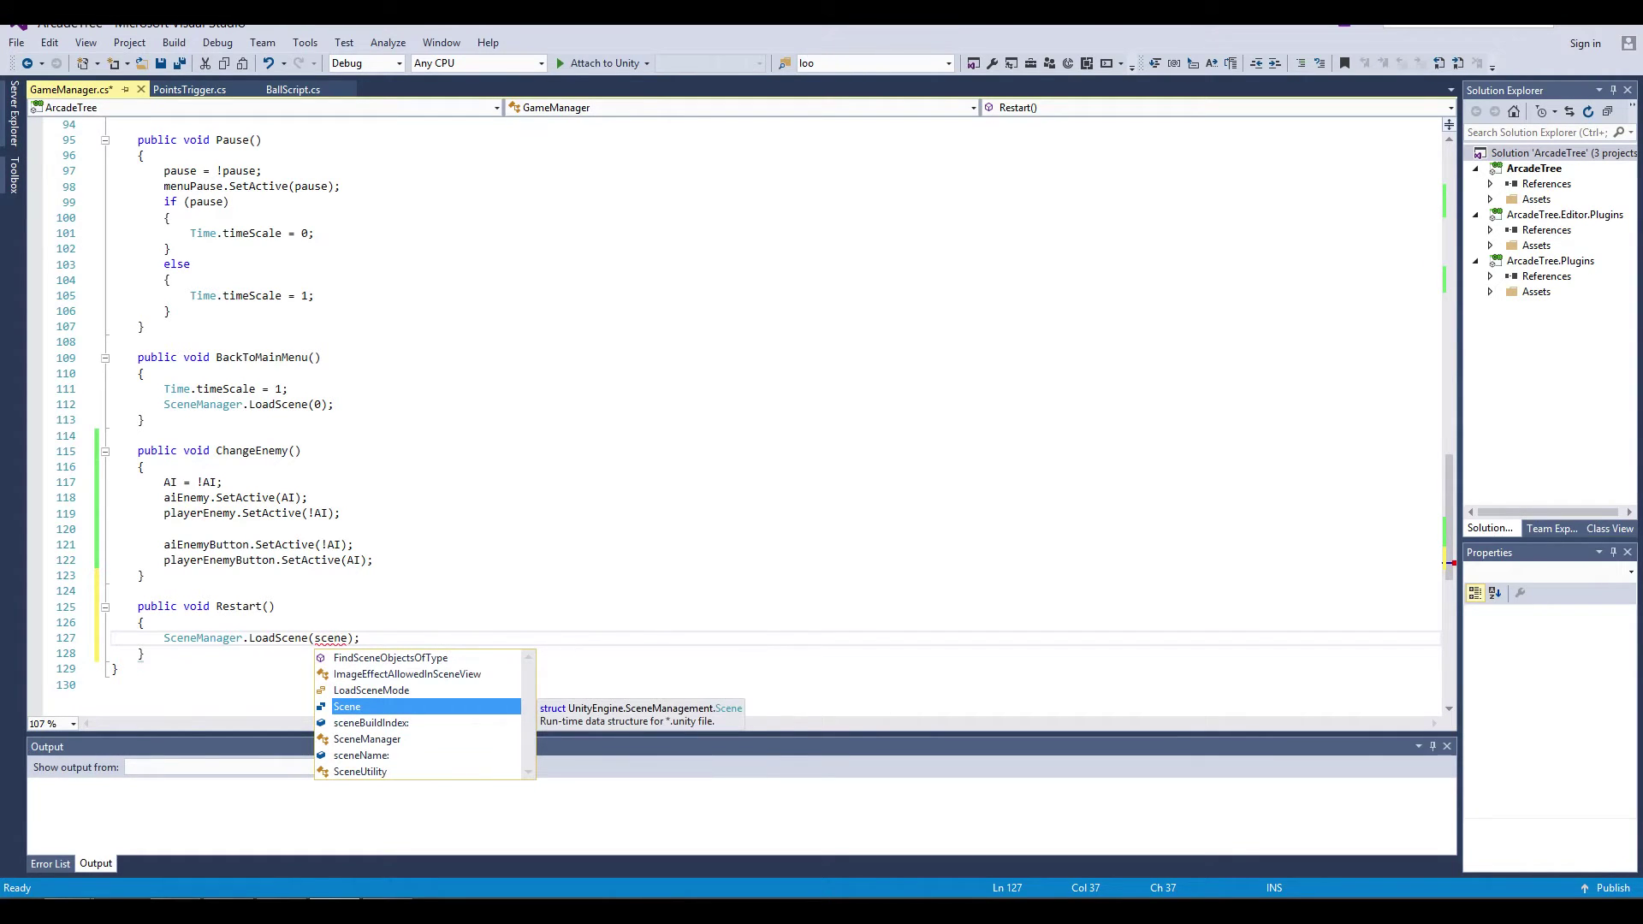
{"action": "key", "text": "ctrl+shift+Left"}
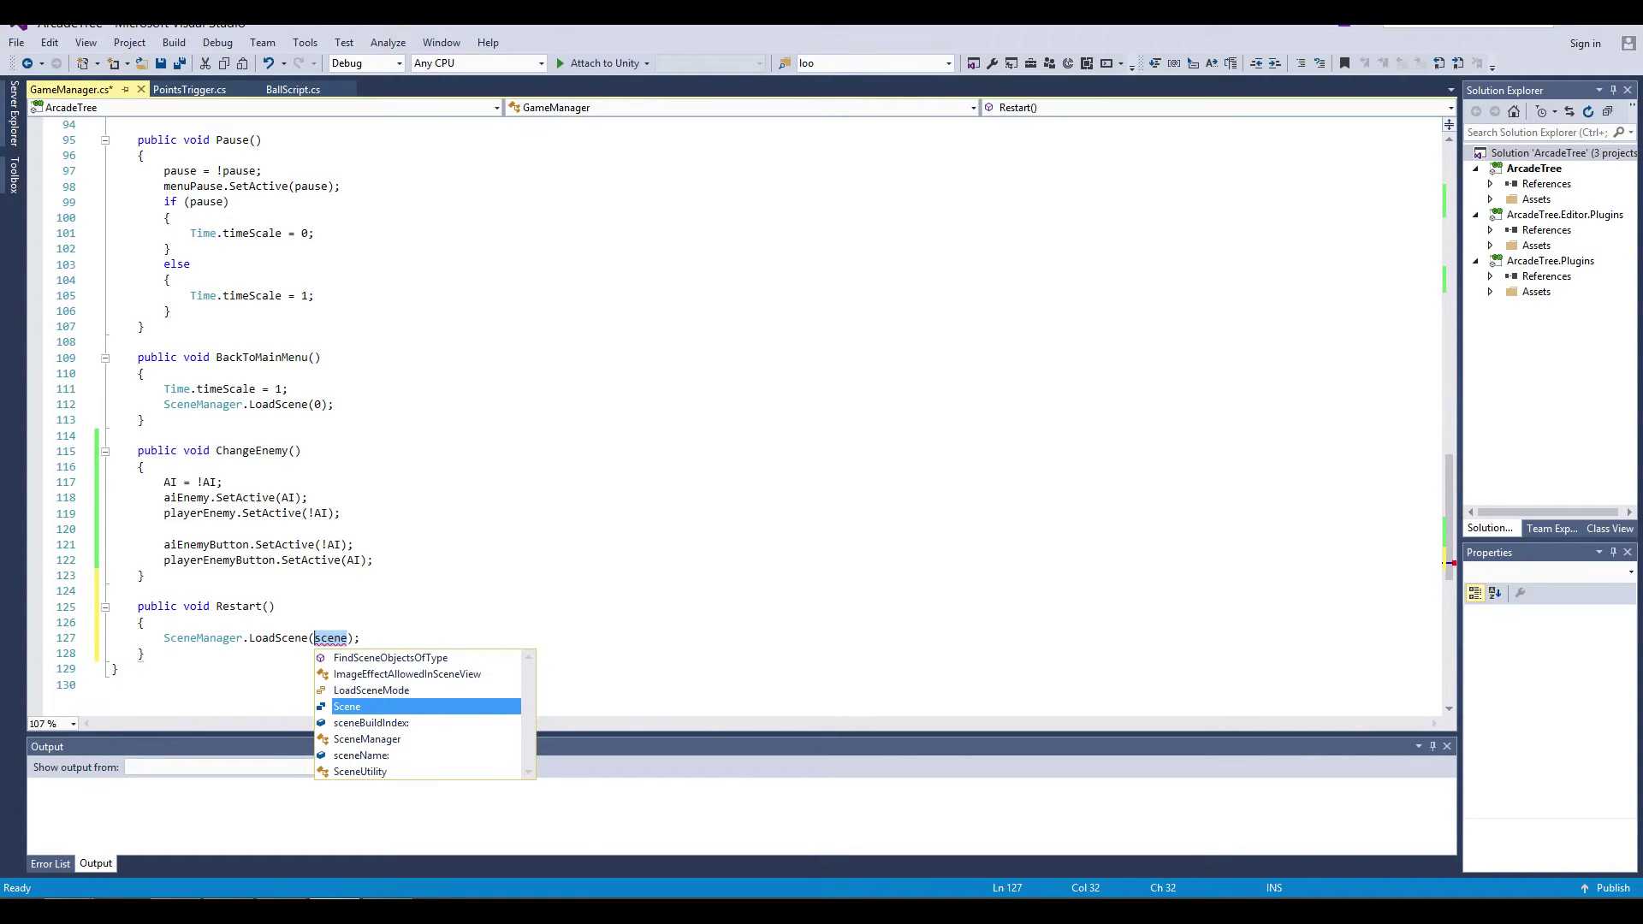
{"action": "key", "text": "Tab"}
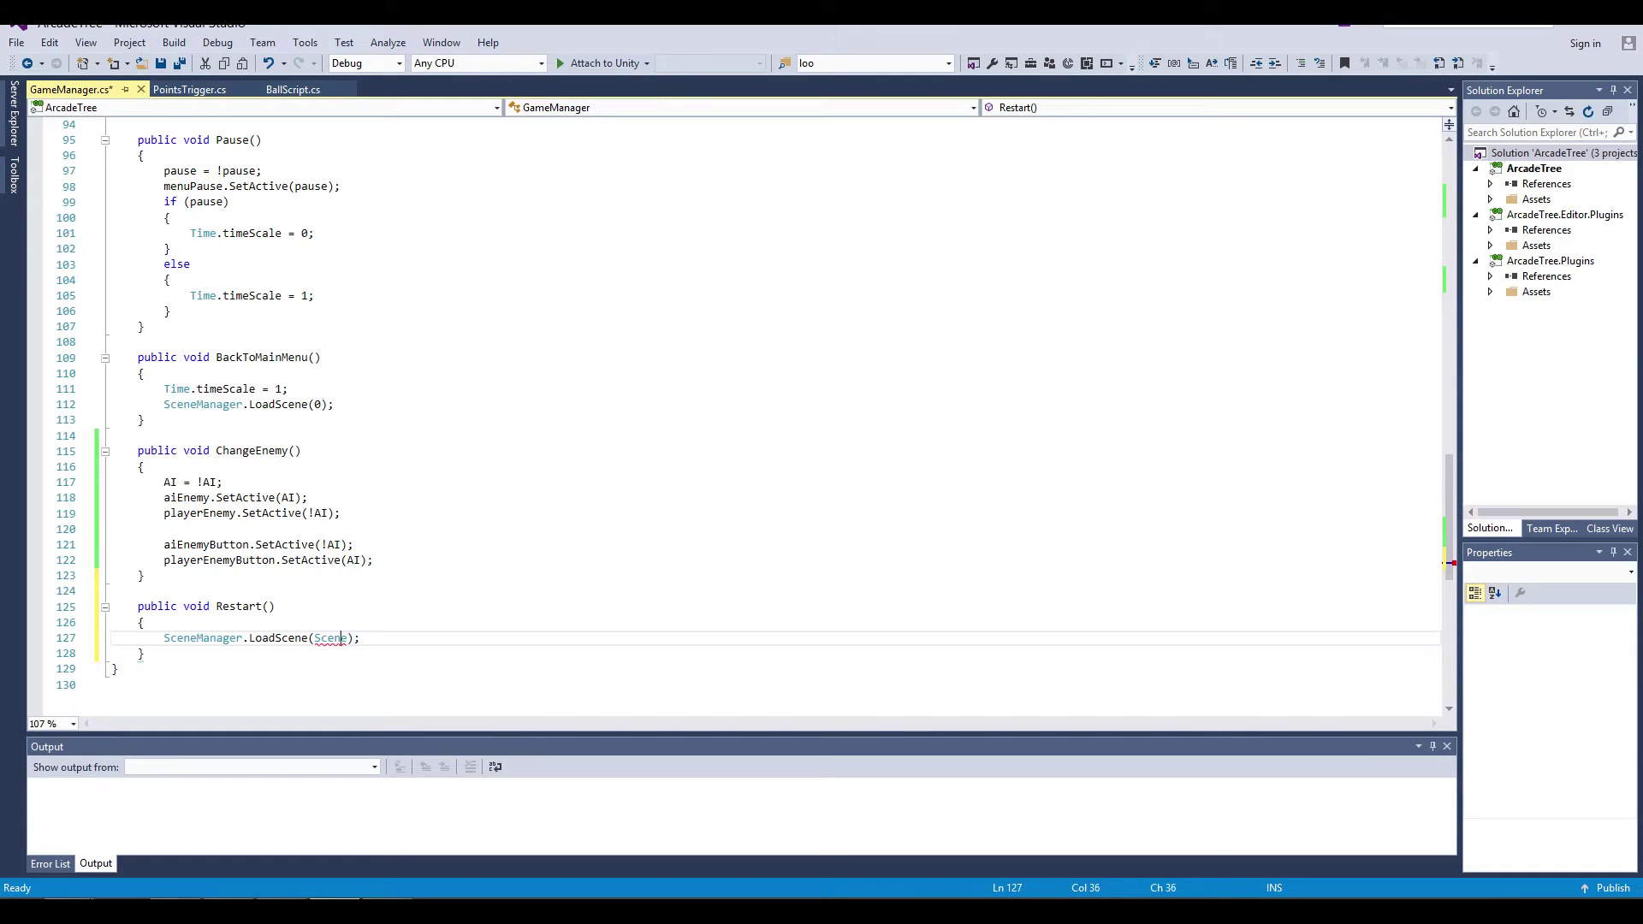
{"action": "type", "text": "."}
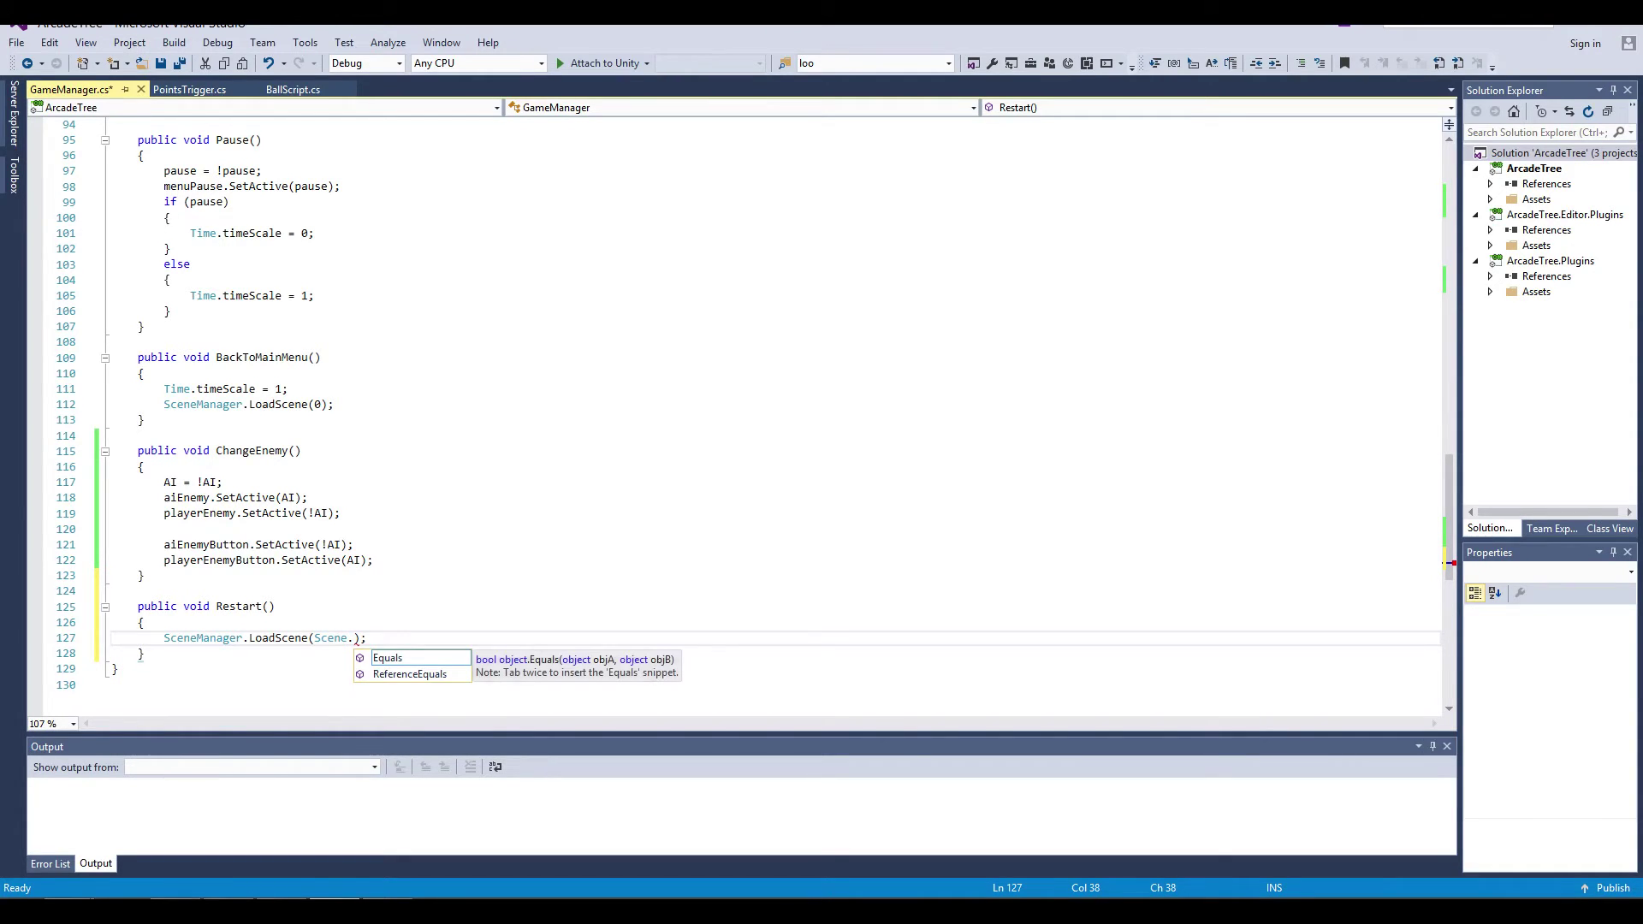
{"action": "key", "text": "Escape"}
{"action": "key", "text": "ctrl+shift+Left"}
{"action": "key", "text": "ctrl+shift+Left"}
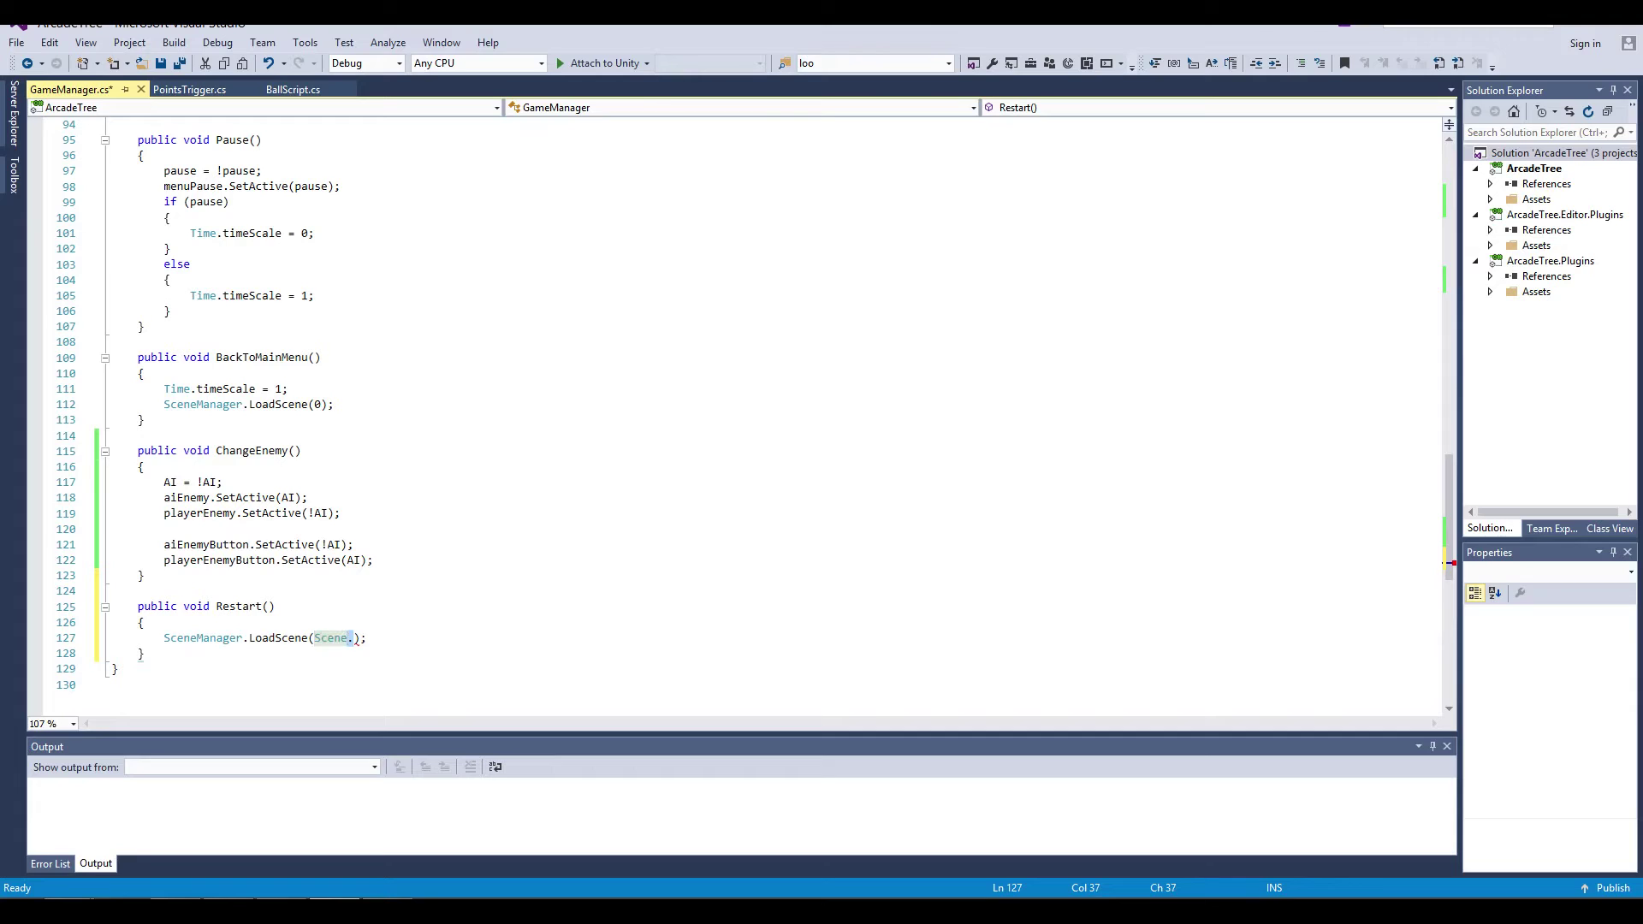
{"action": "key", "text": "ctrl+z"}
{"action": "key", "text": "ctrl+shift+Left"}
{"action": "type", "text": "Sce"}
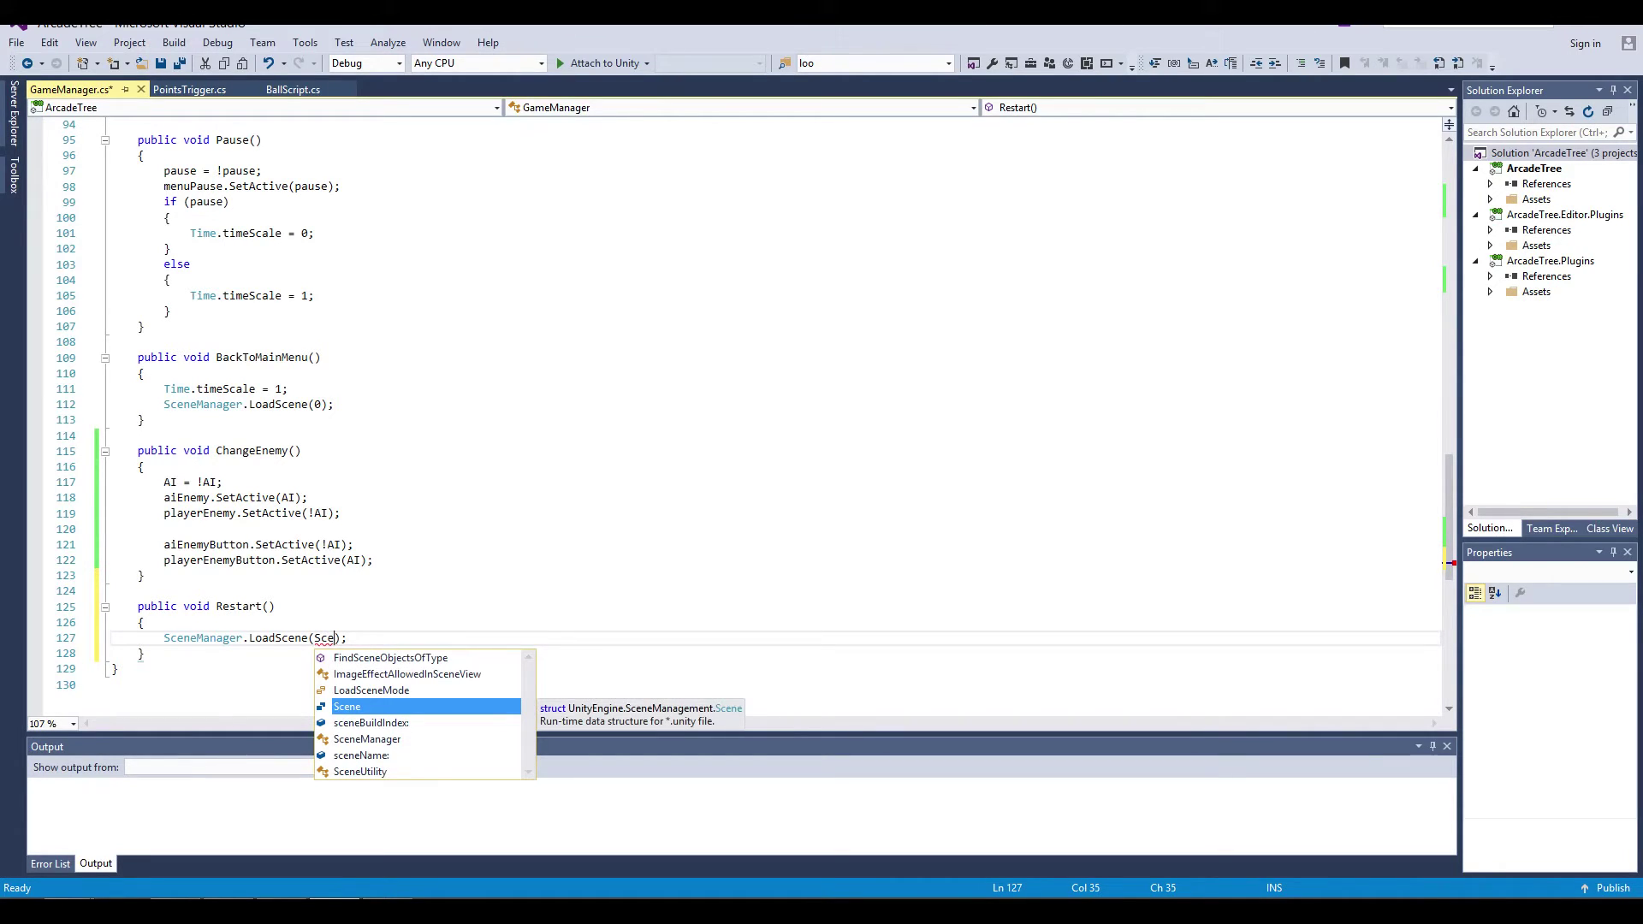
{"action": "key", "text": "Down"}
{"action": "key", "text": "Down"}
{"action": "key", "text": "Return"}
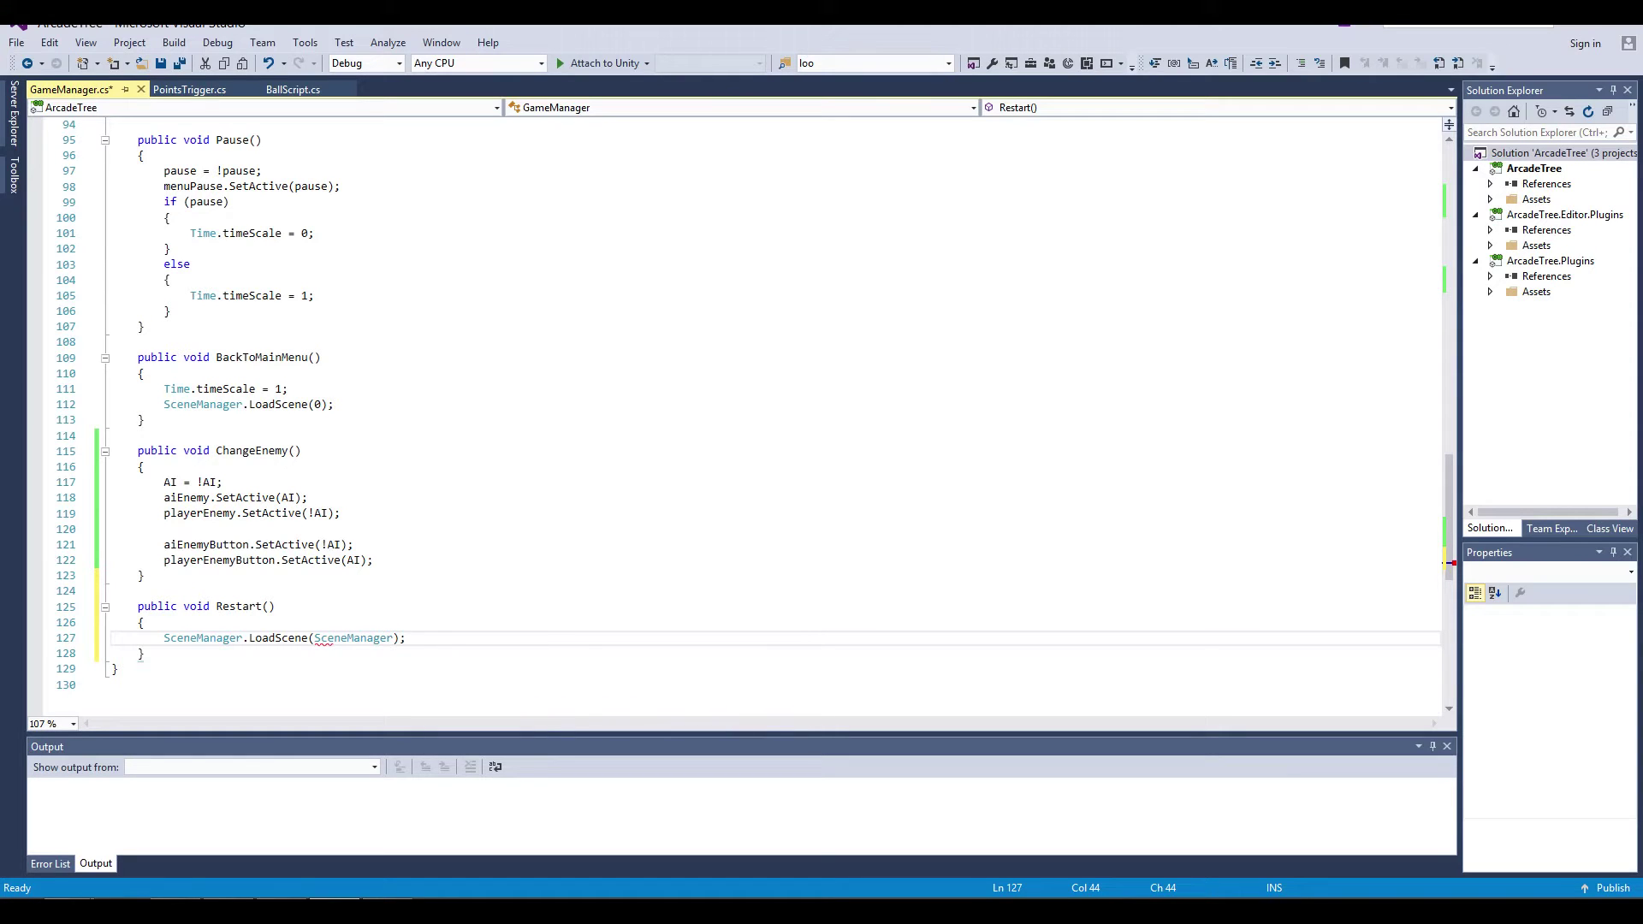
Step: Complete the argument to SceneManager.sceneLoaded
{"action": "type", "text": ".curr"}
{"action": "key", "text": "BackSpace"}
{"action": "key", "text": "BackSpace"}
{"action": "key", "text": "BackSpace"}
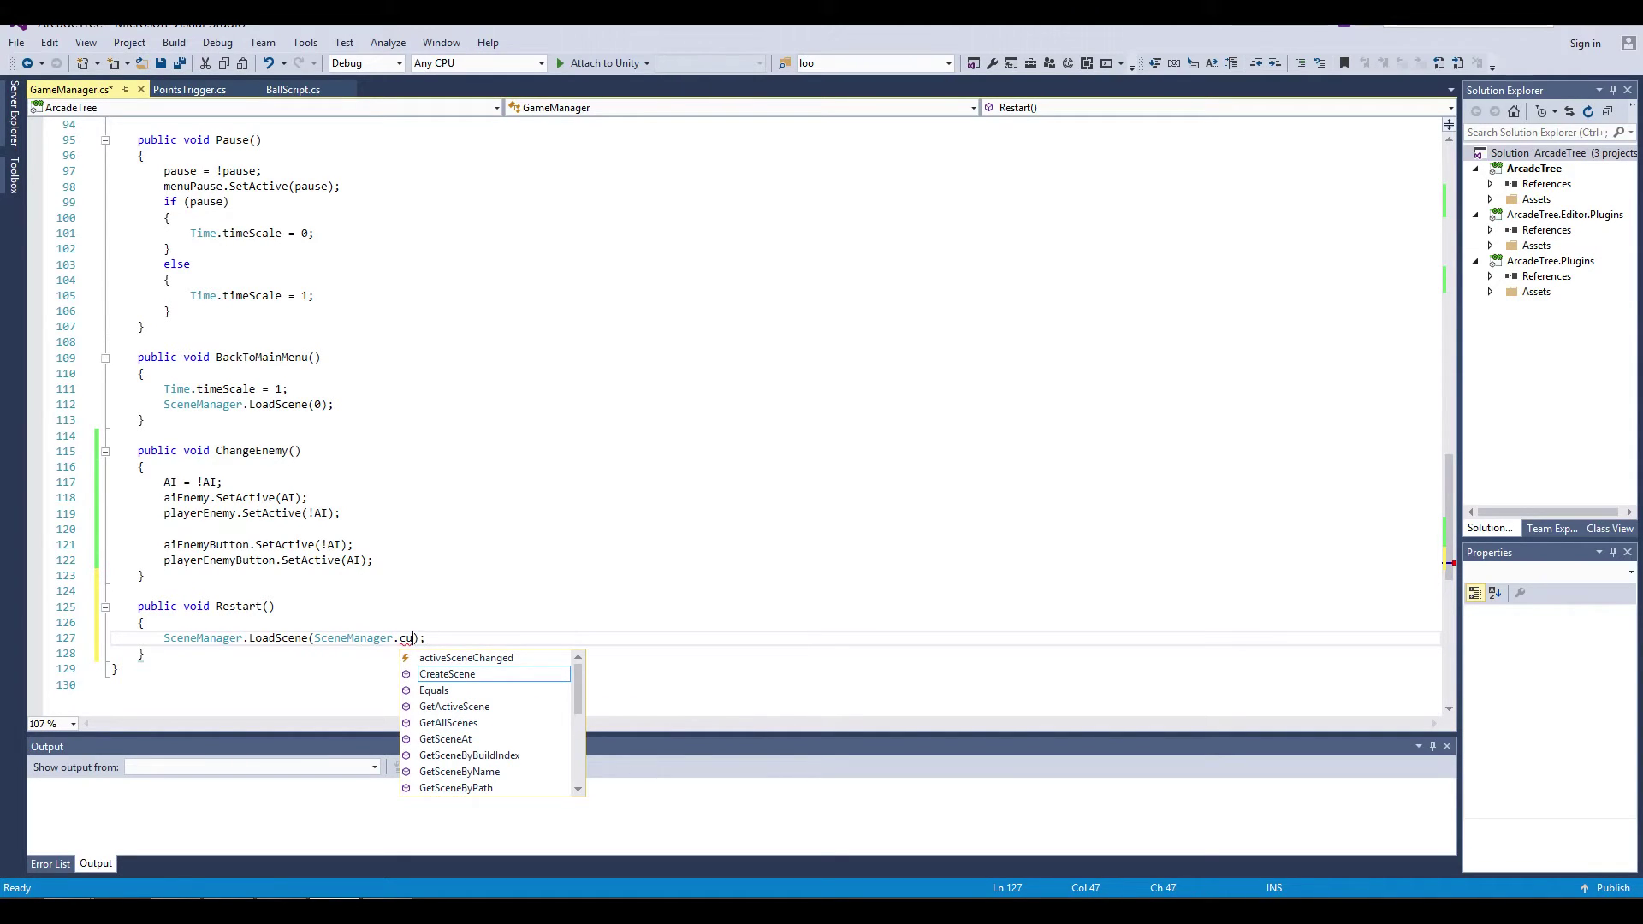
{"action": "key", "text": "BackSpace"}
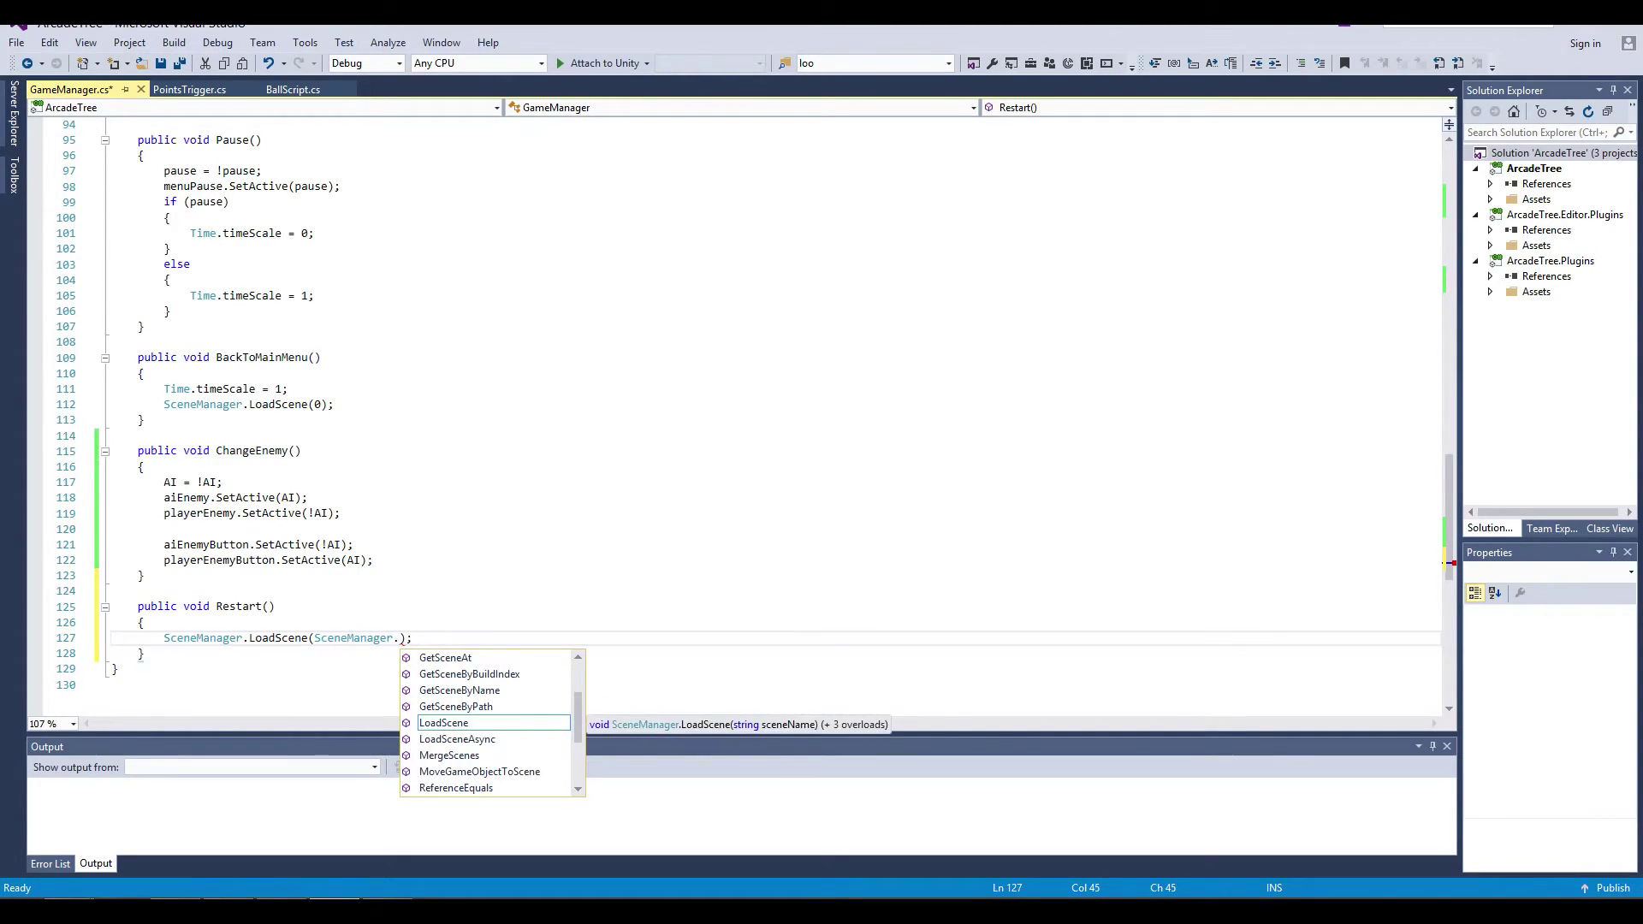
{"action": "type", "text": "sc"}
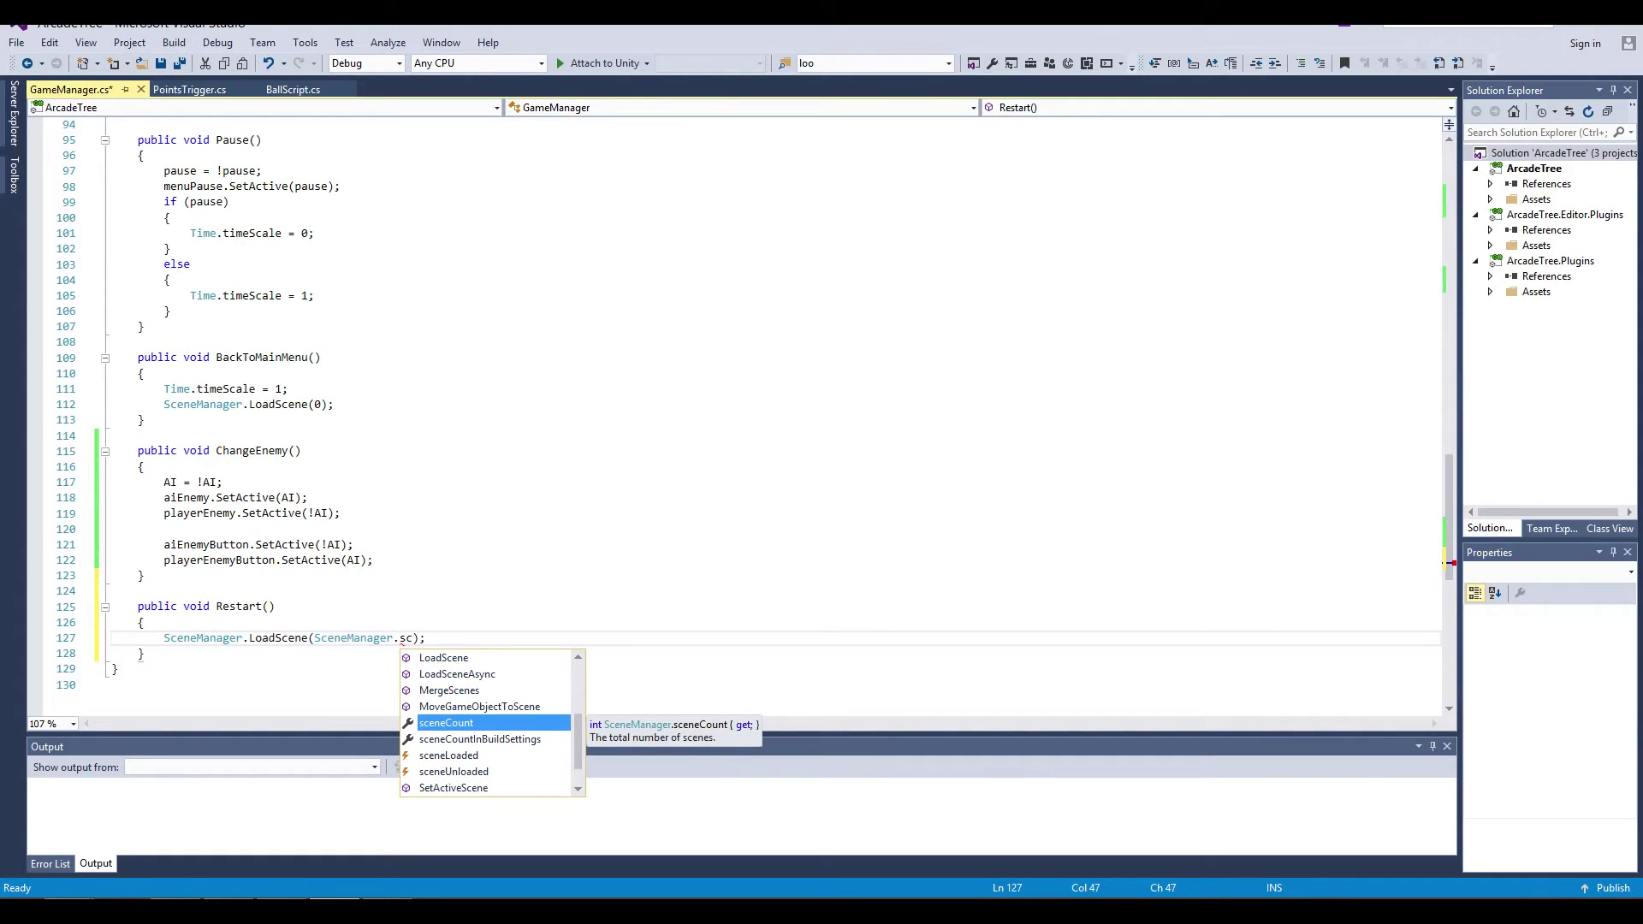
{"action": "key", "text": "Down"}
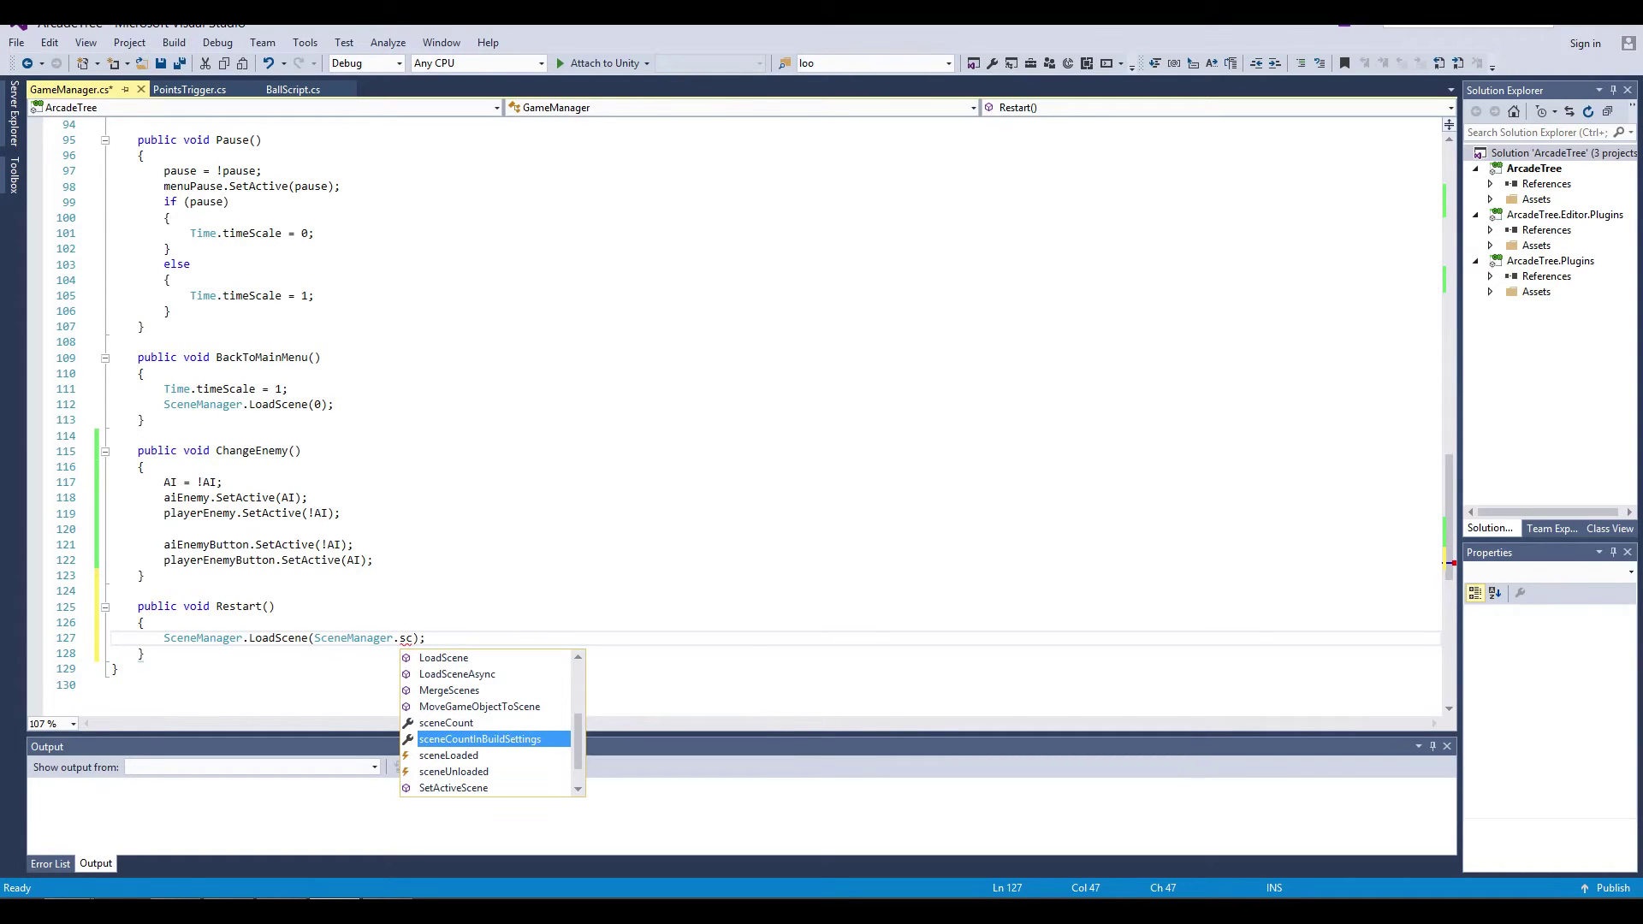
{"action": "key", "text": "Down"}
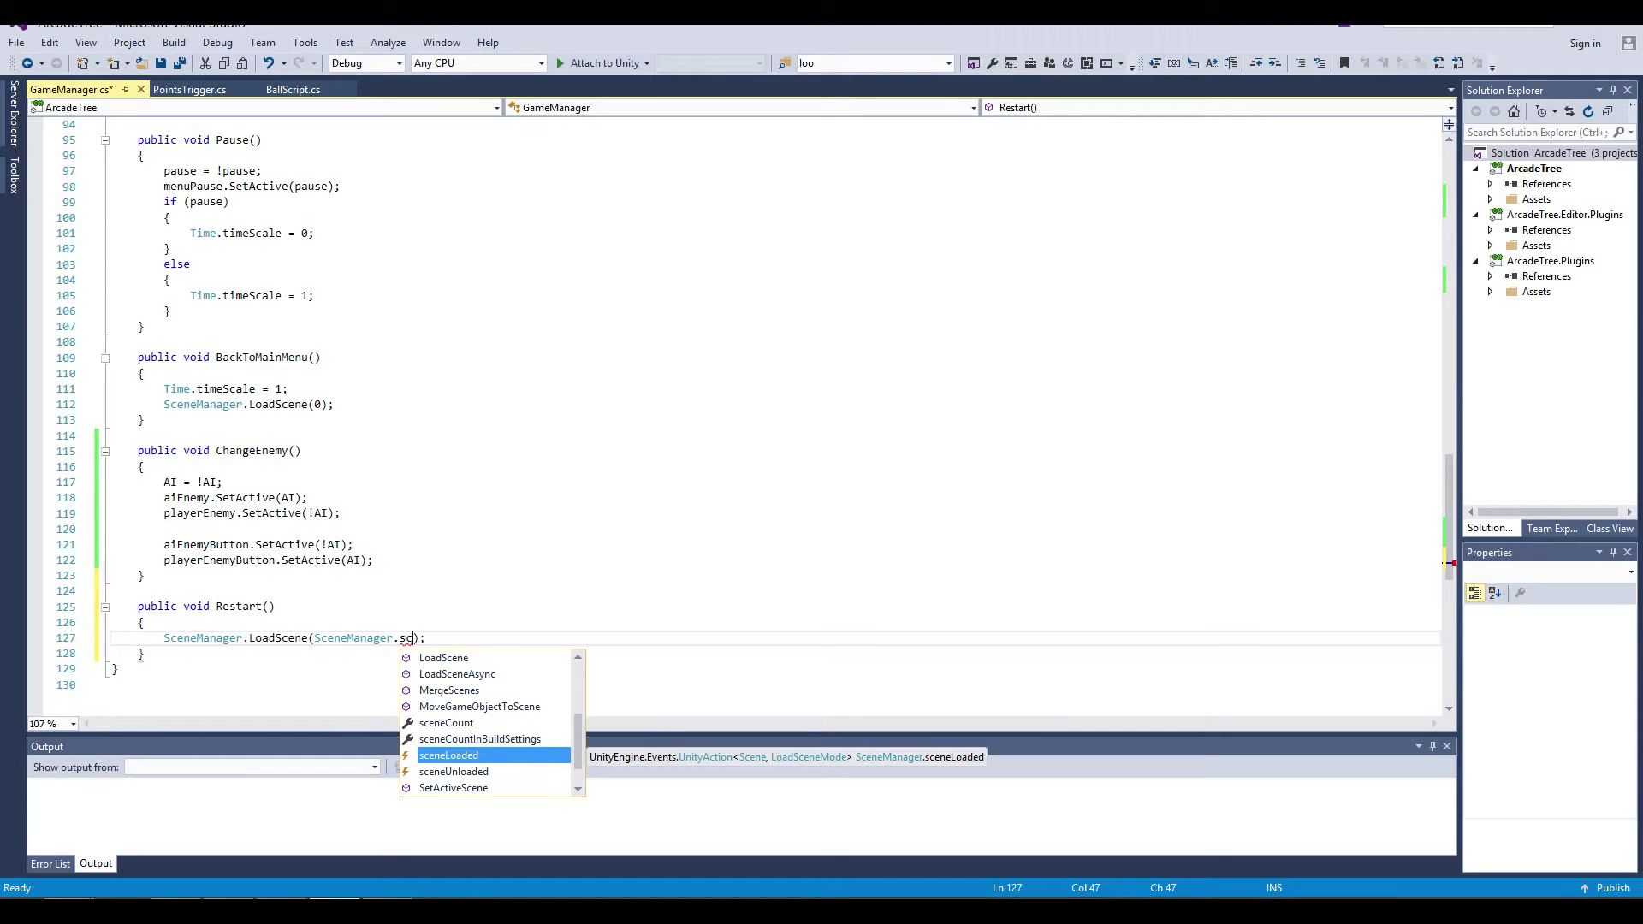
{"action": "key", "text": "Tab"}
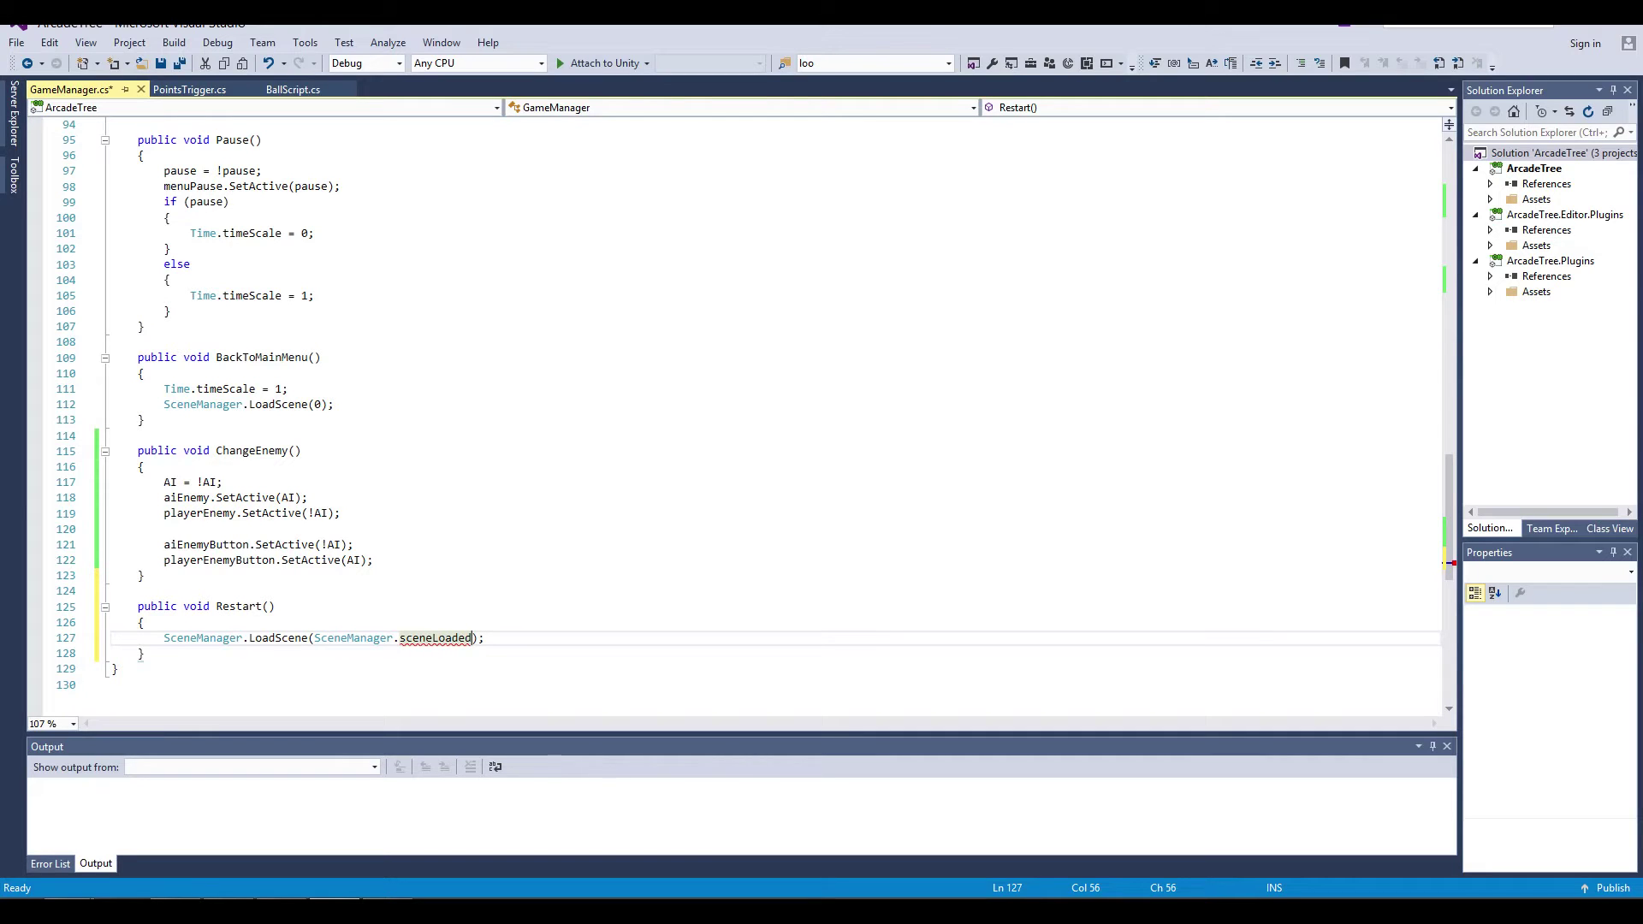
{"action": "mouse_move", "coordinate": [445, 639]}
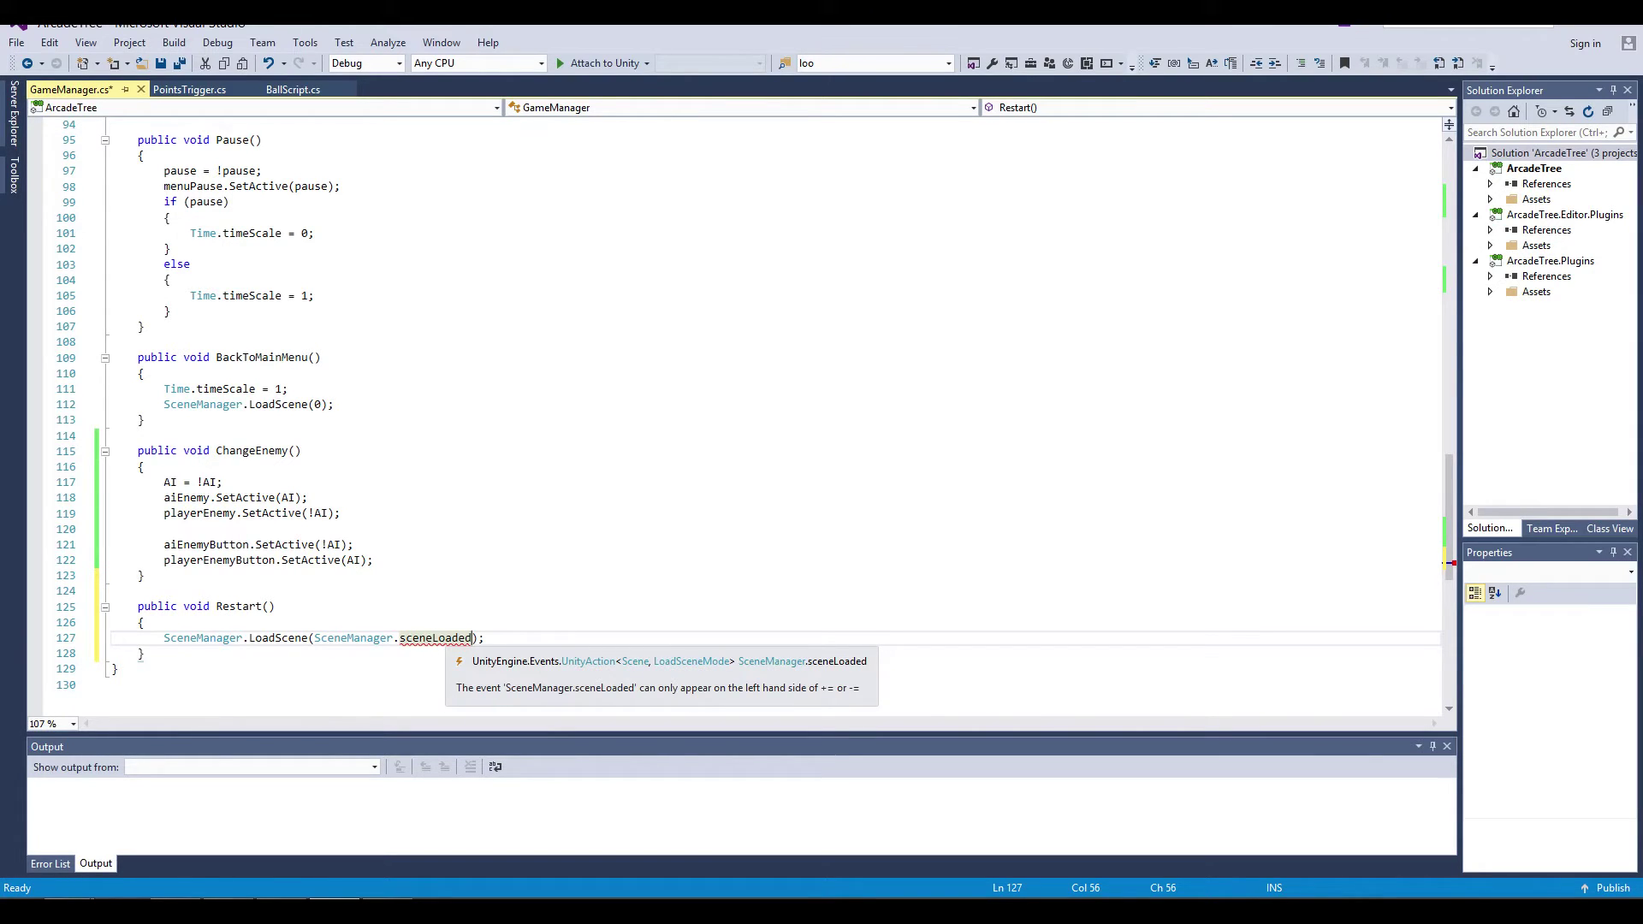
{"action": "type", "text": "()"}
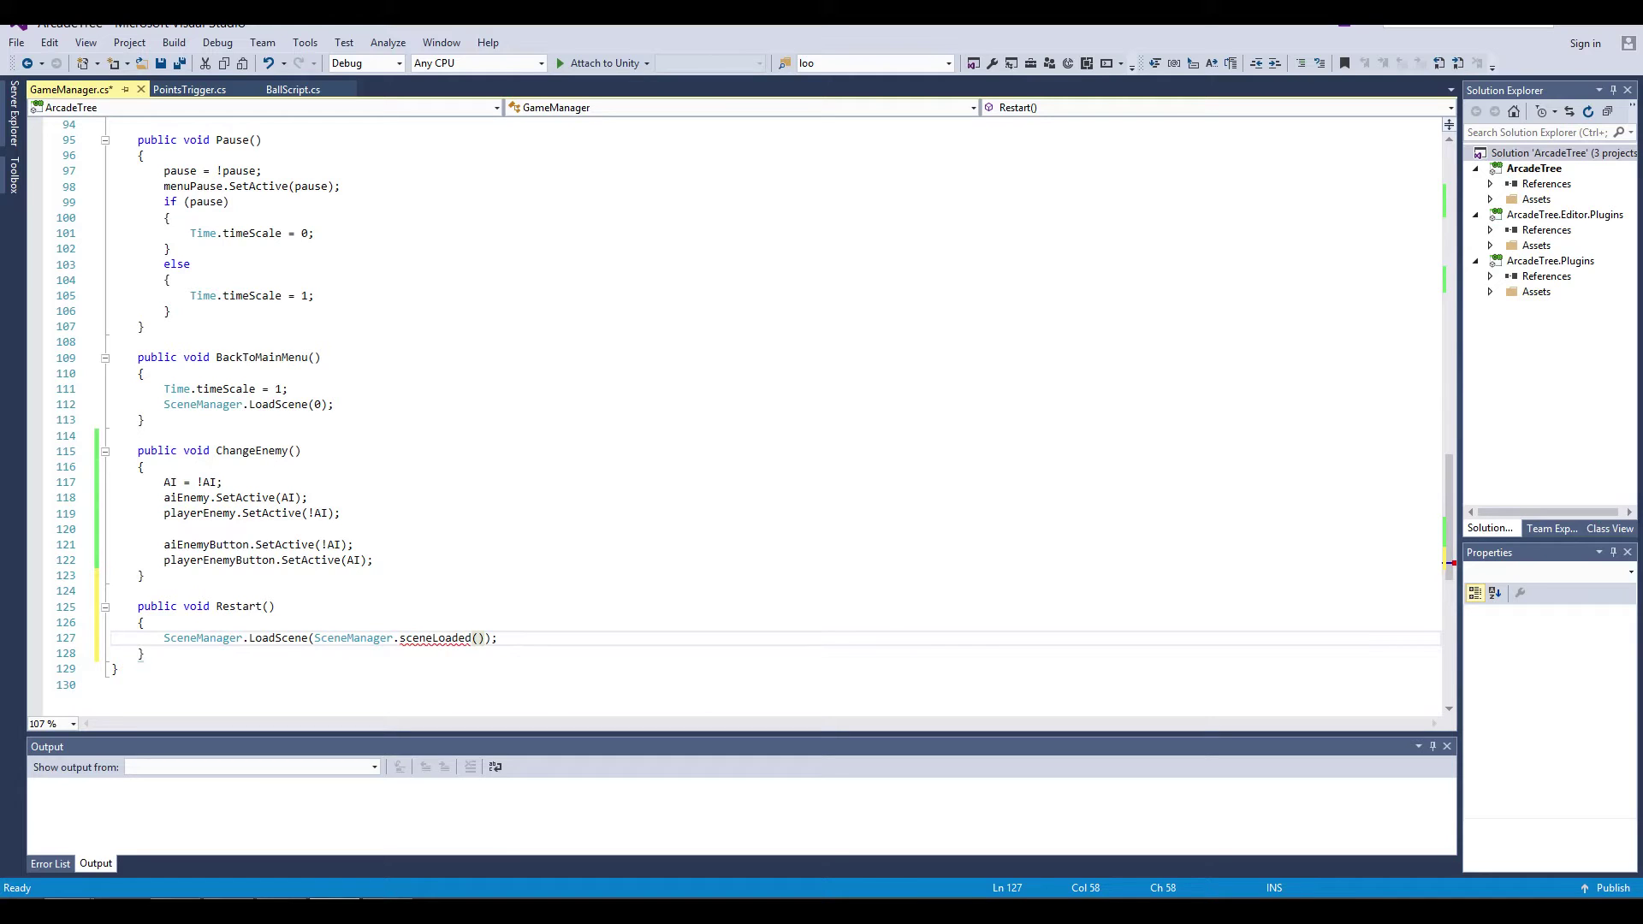
{"action": "key", "text": "ctrl+shift+Left"}
{"action": "key", "text": "ctrl+shift+Left"}
{"action": "key", "text": "BackSpace"}
{"action": "type", "text": "loa"}
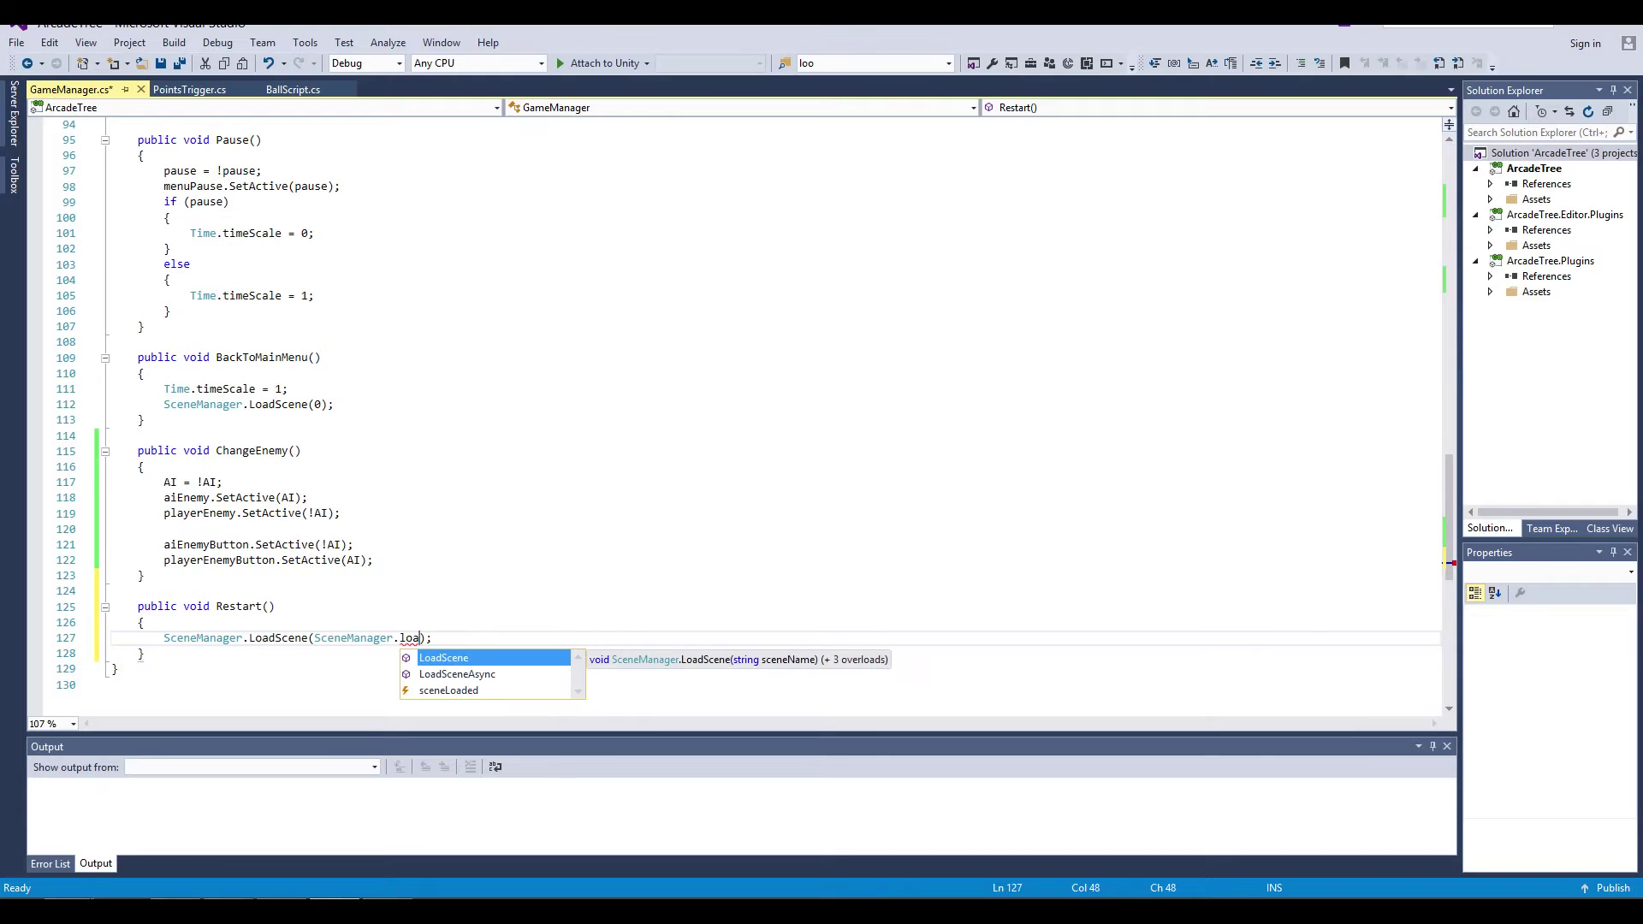
{"action": "key", "text": "Down"}
{"action": "key", "text": "Down"}
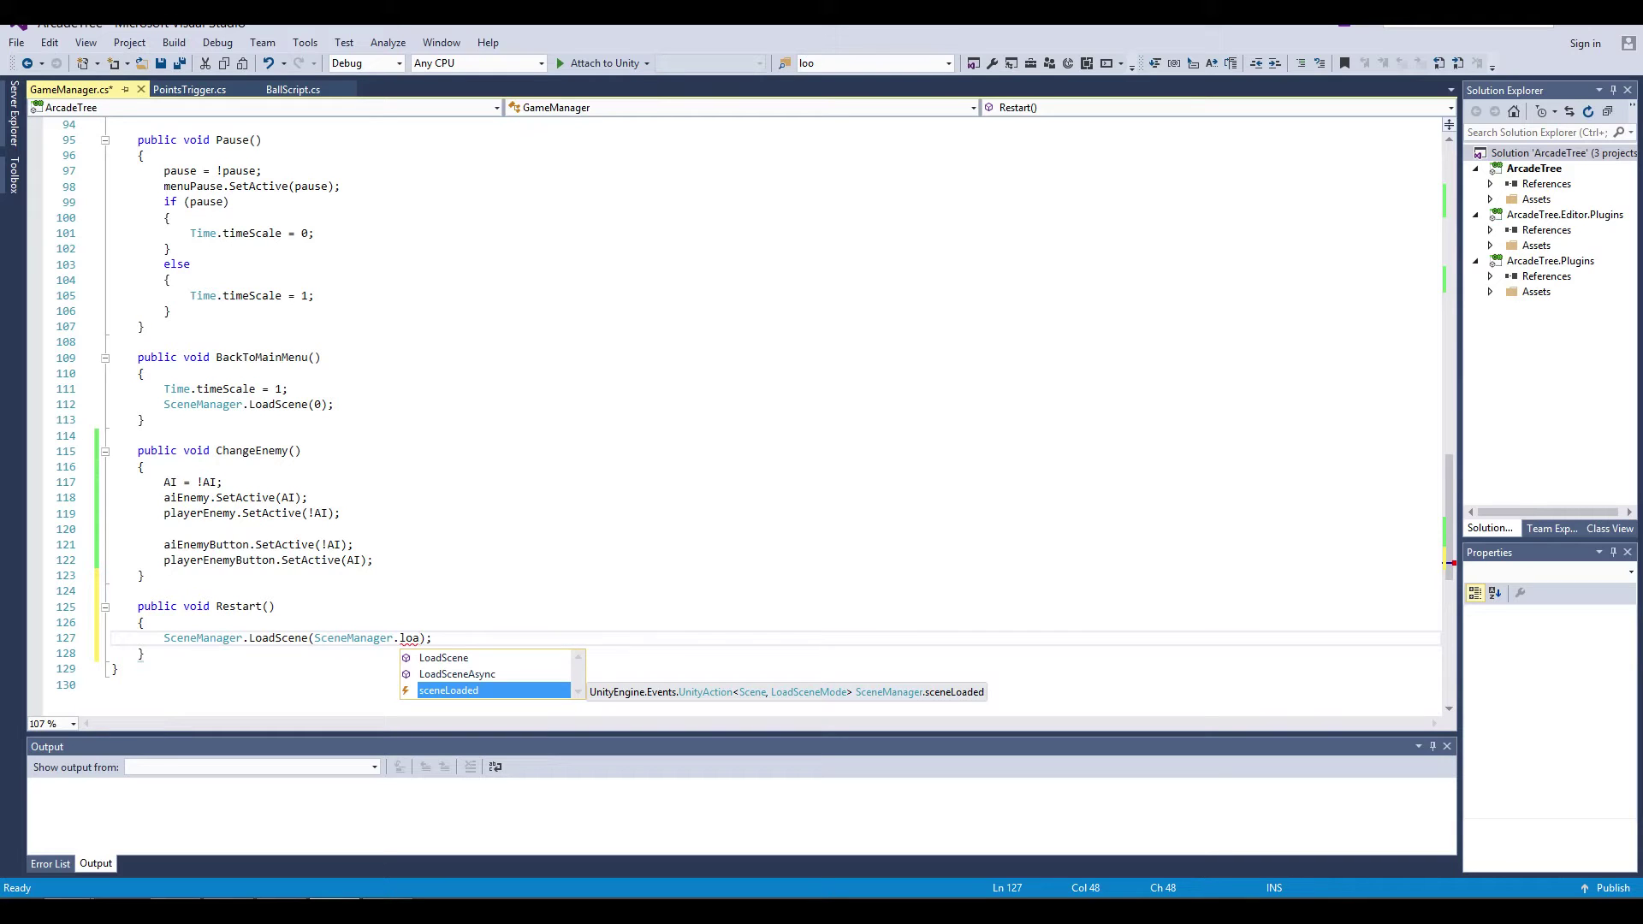
{"action": "key", "text": "Tab"}
{"action": "key", "text": "ctrl+shift+Left"}
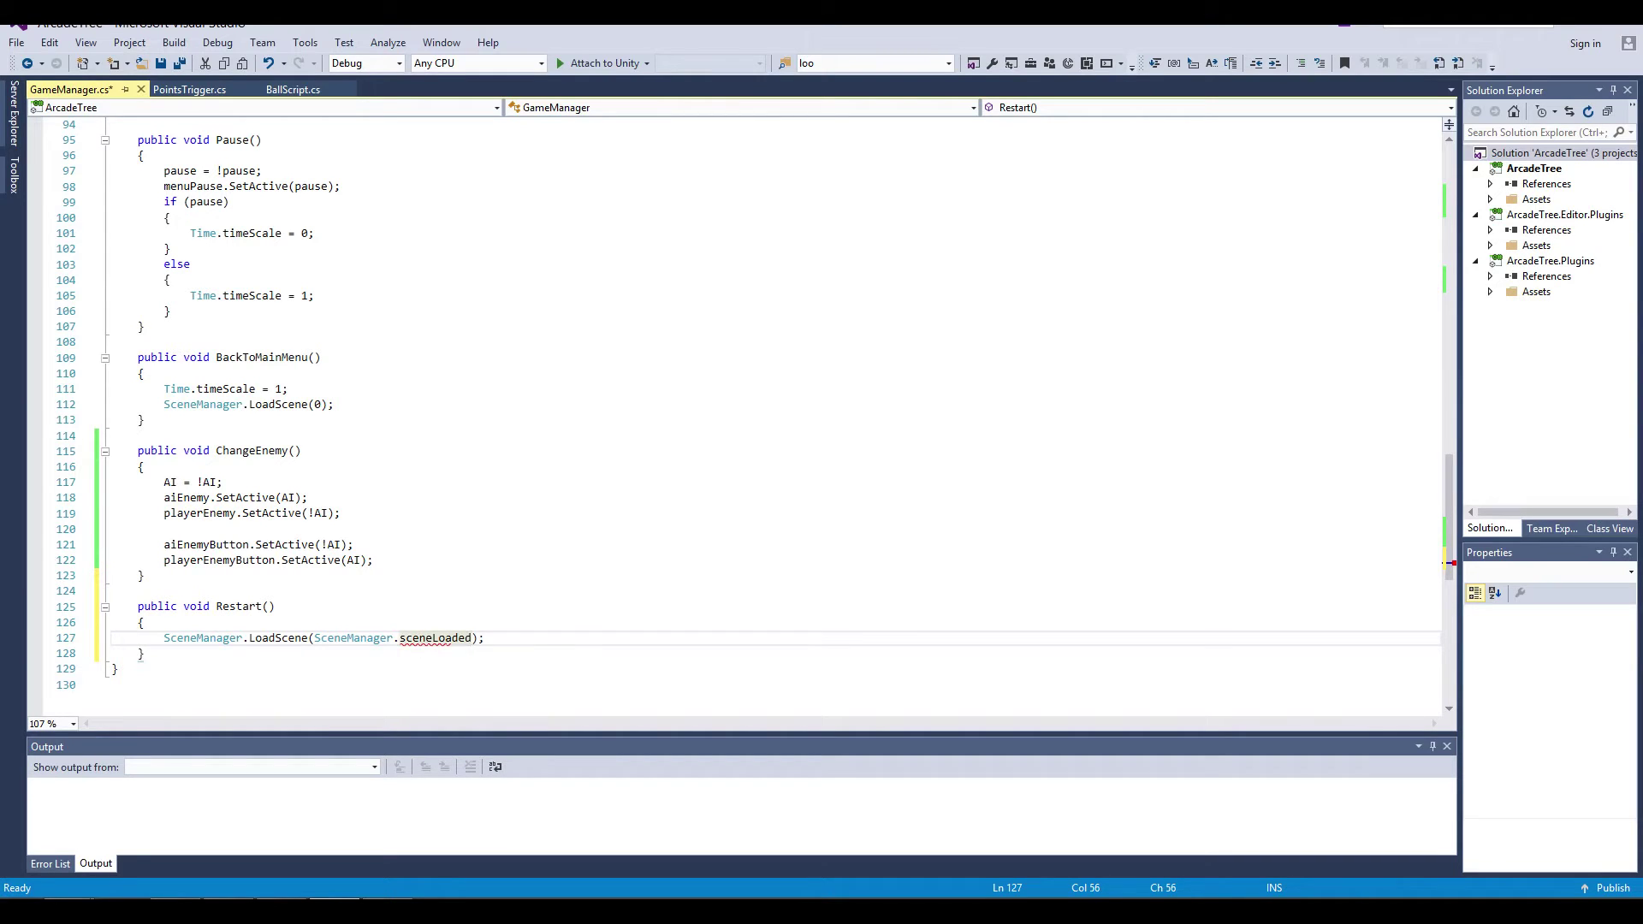
{"action": "key", "text": "ctrl+shift+Left"}
{"action": "key", "text": "ctrl+shift+Left"}
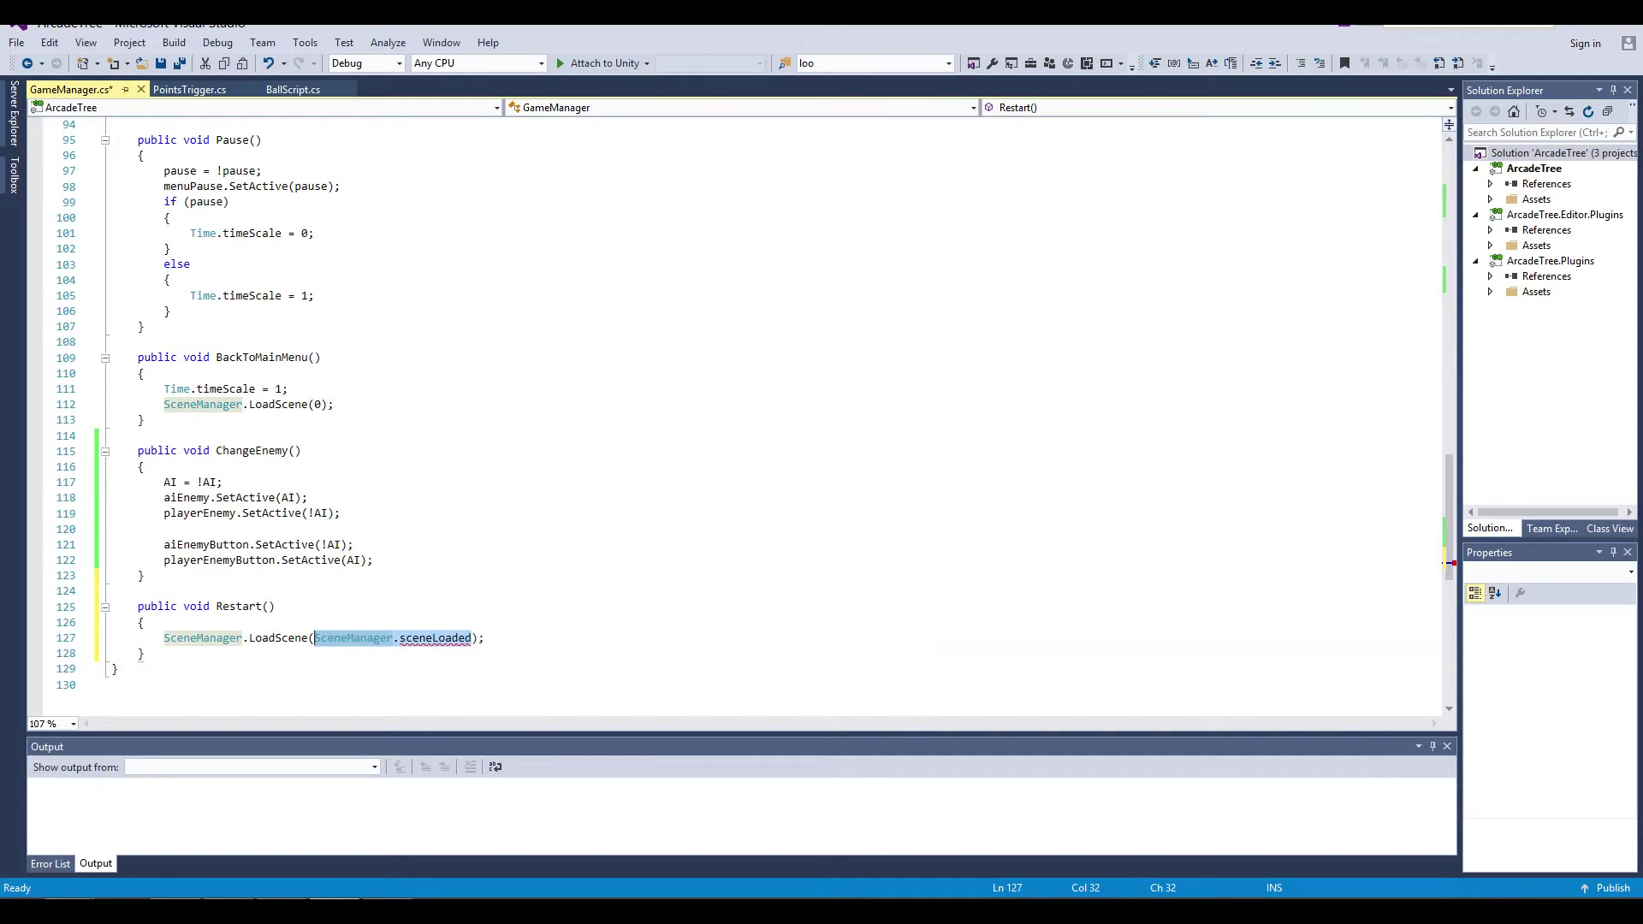
{"action": "key", "text": "Left"}
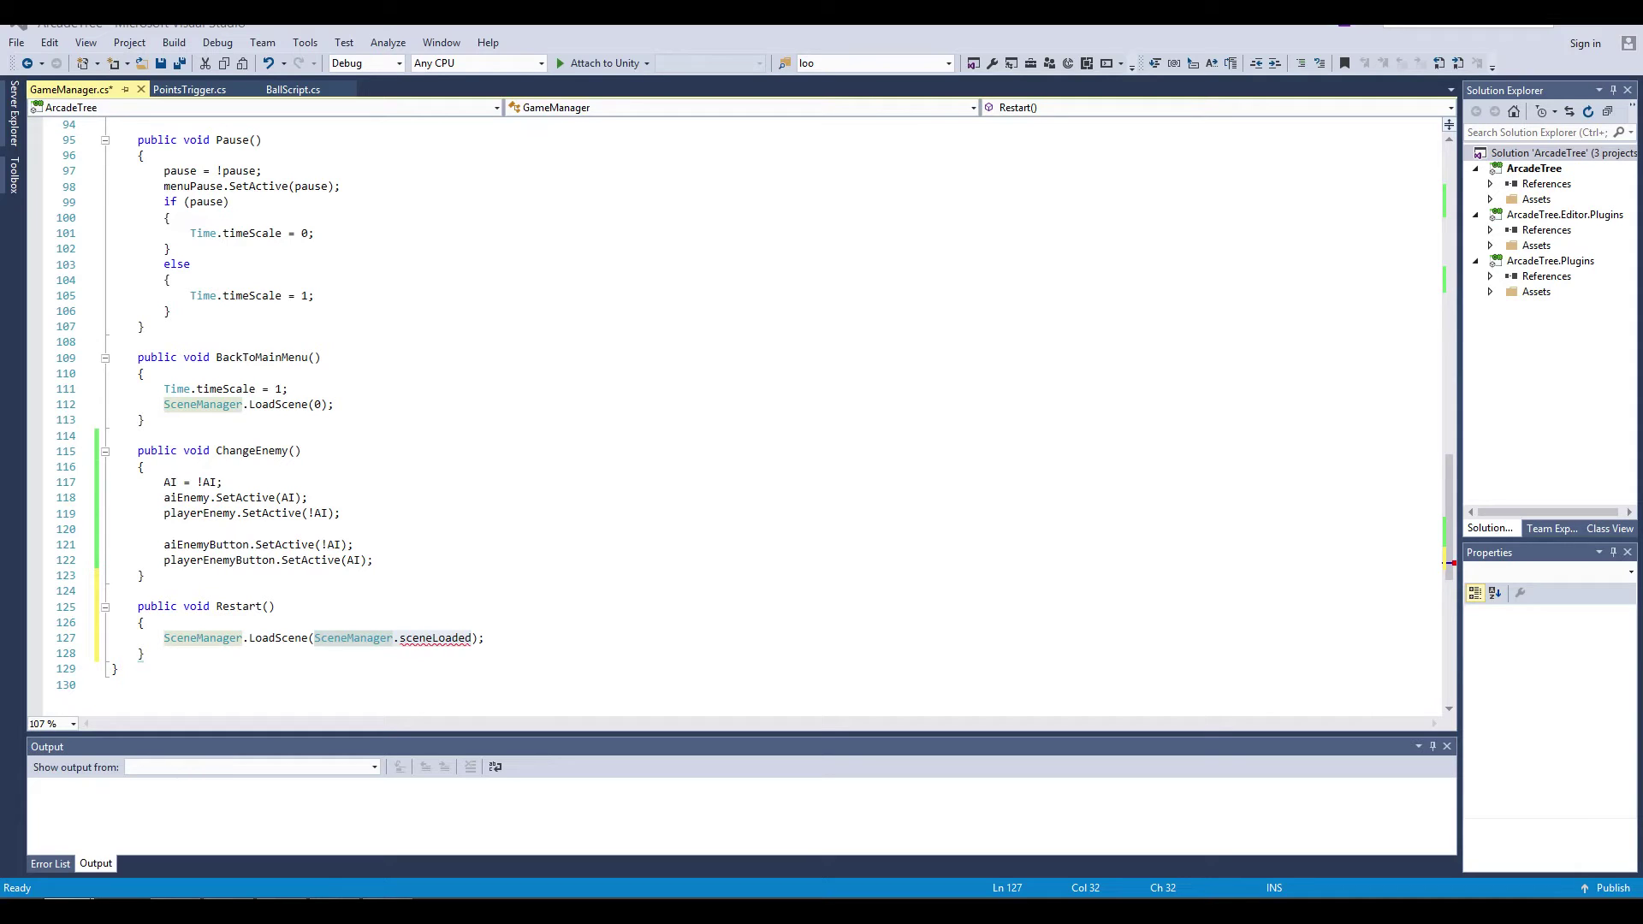
Step: Replace sceneLoaded with GetActiveScene() and check the scene-to-string conversion error
{"action": "double_click", "coordinate": [435, 638]}
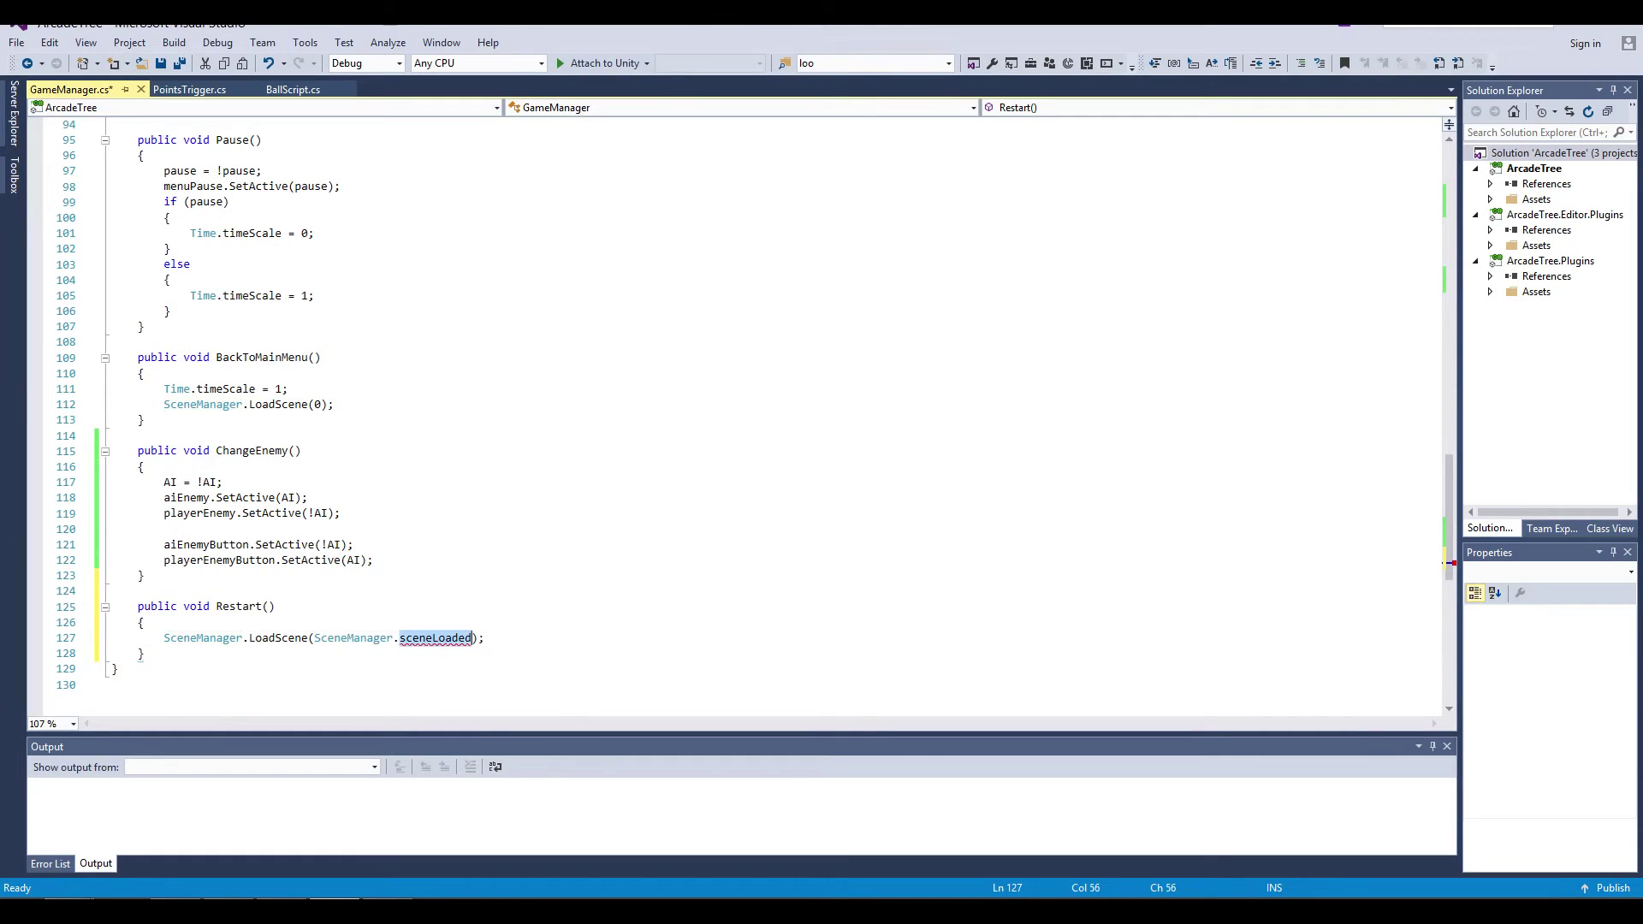
{"action": "type", "text": "Get"}
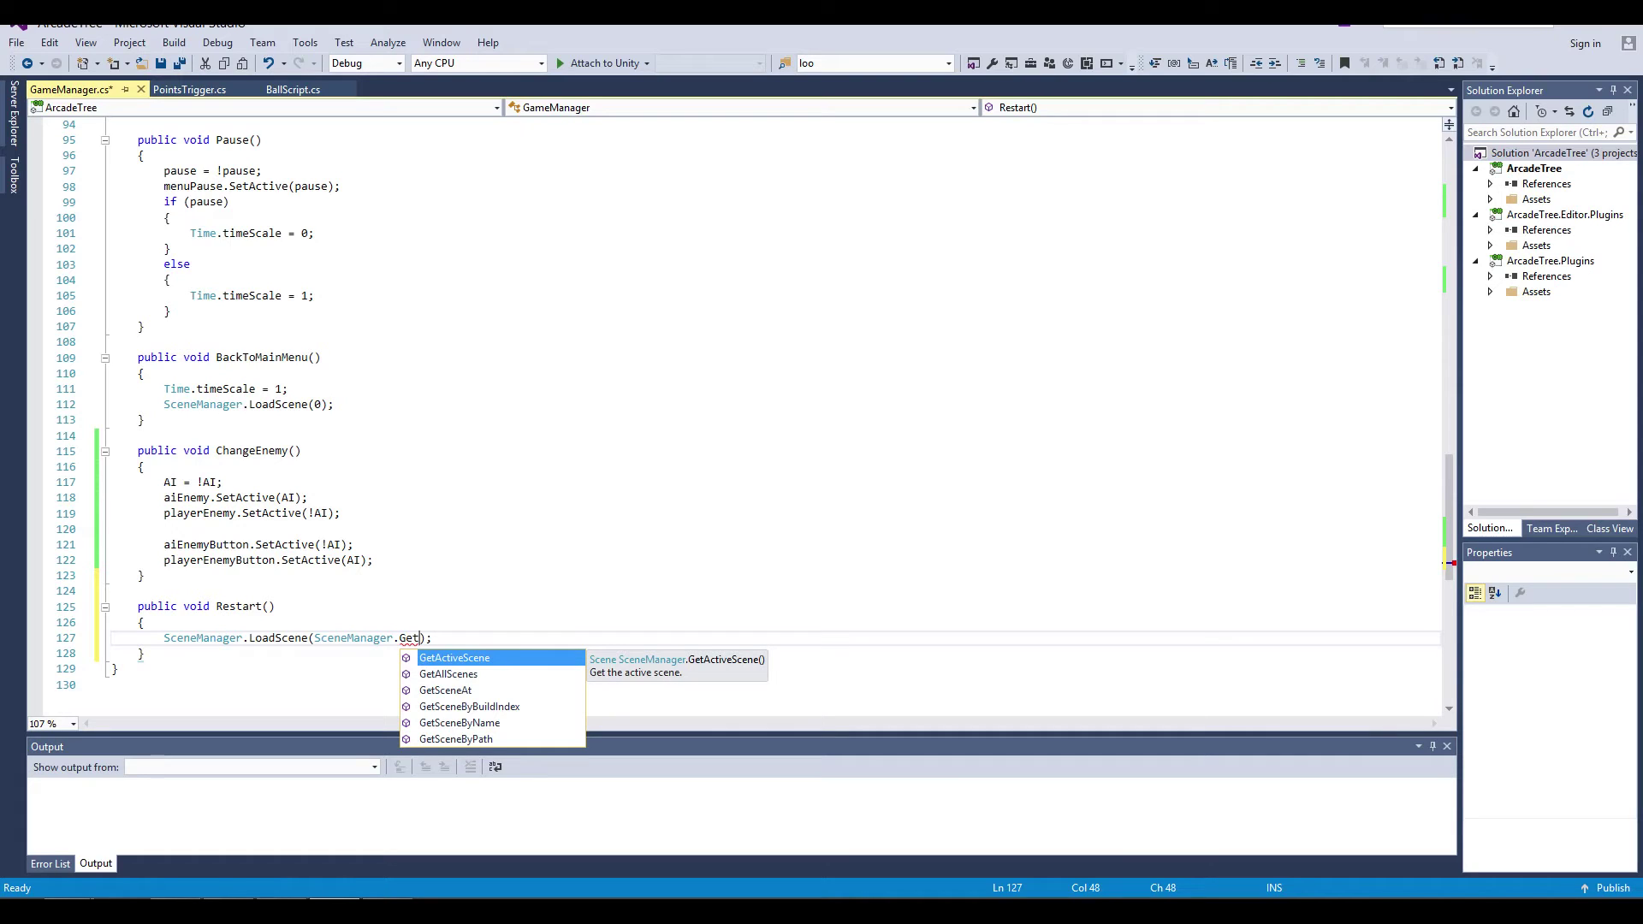
{"action": "key", "text": "Tab"}
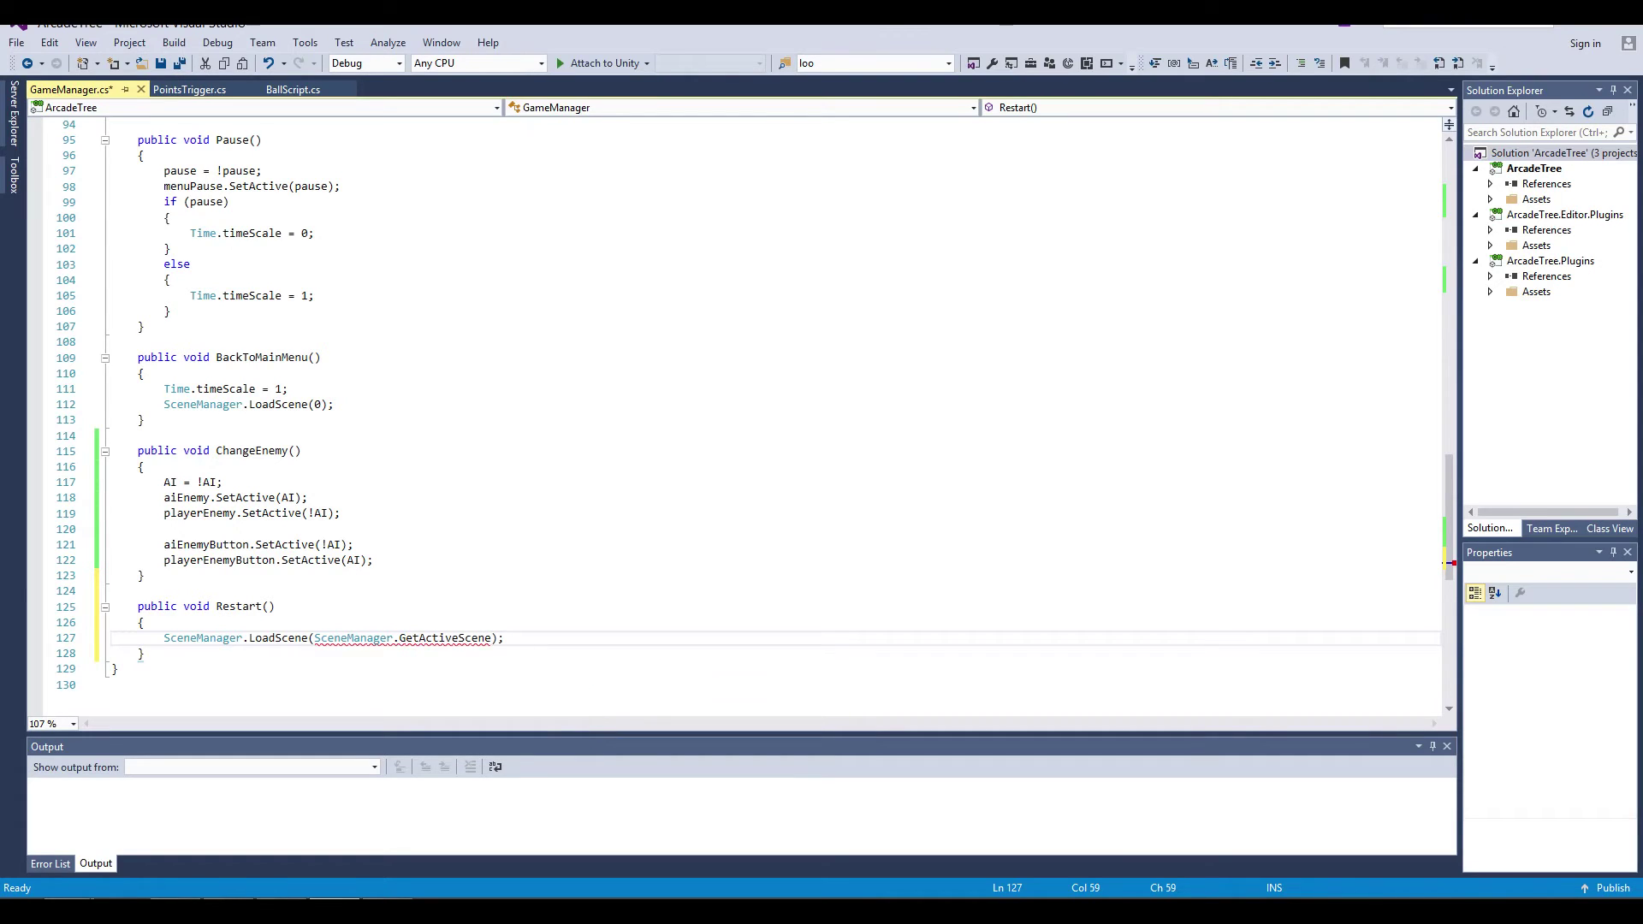
{"action": "type", "text": "()"}
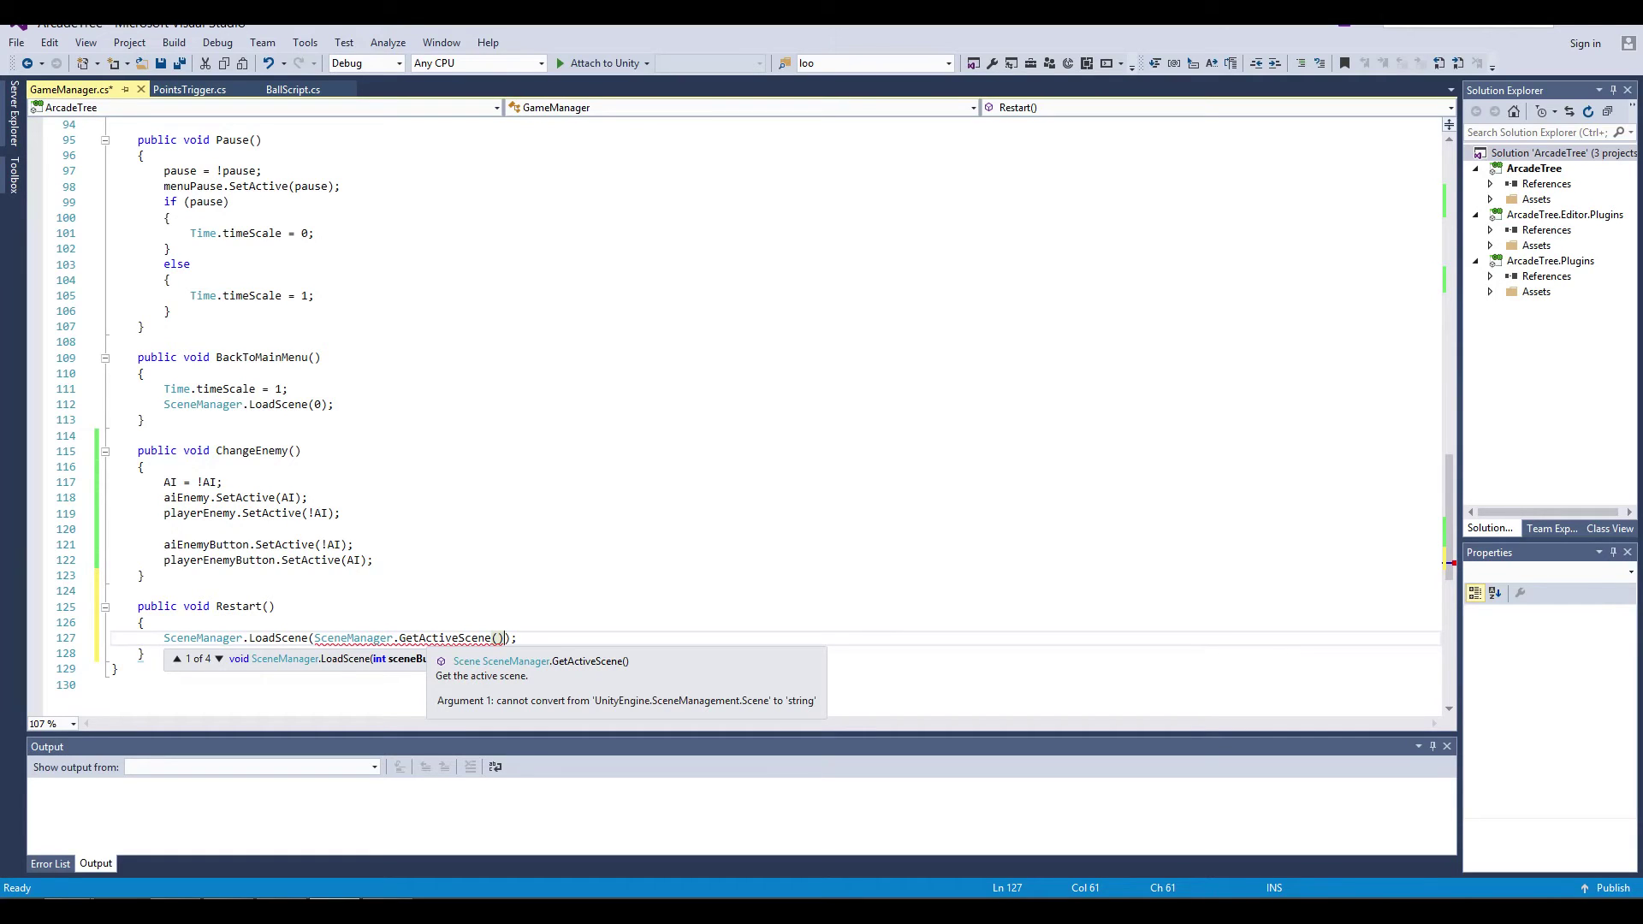
{"action": "key", "text": "End"}
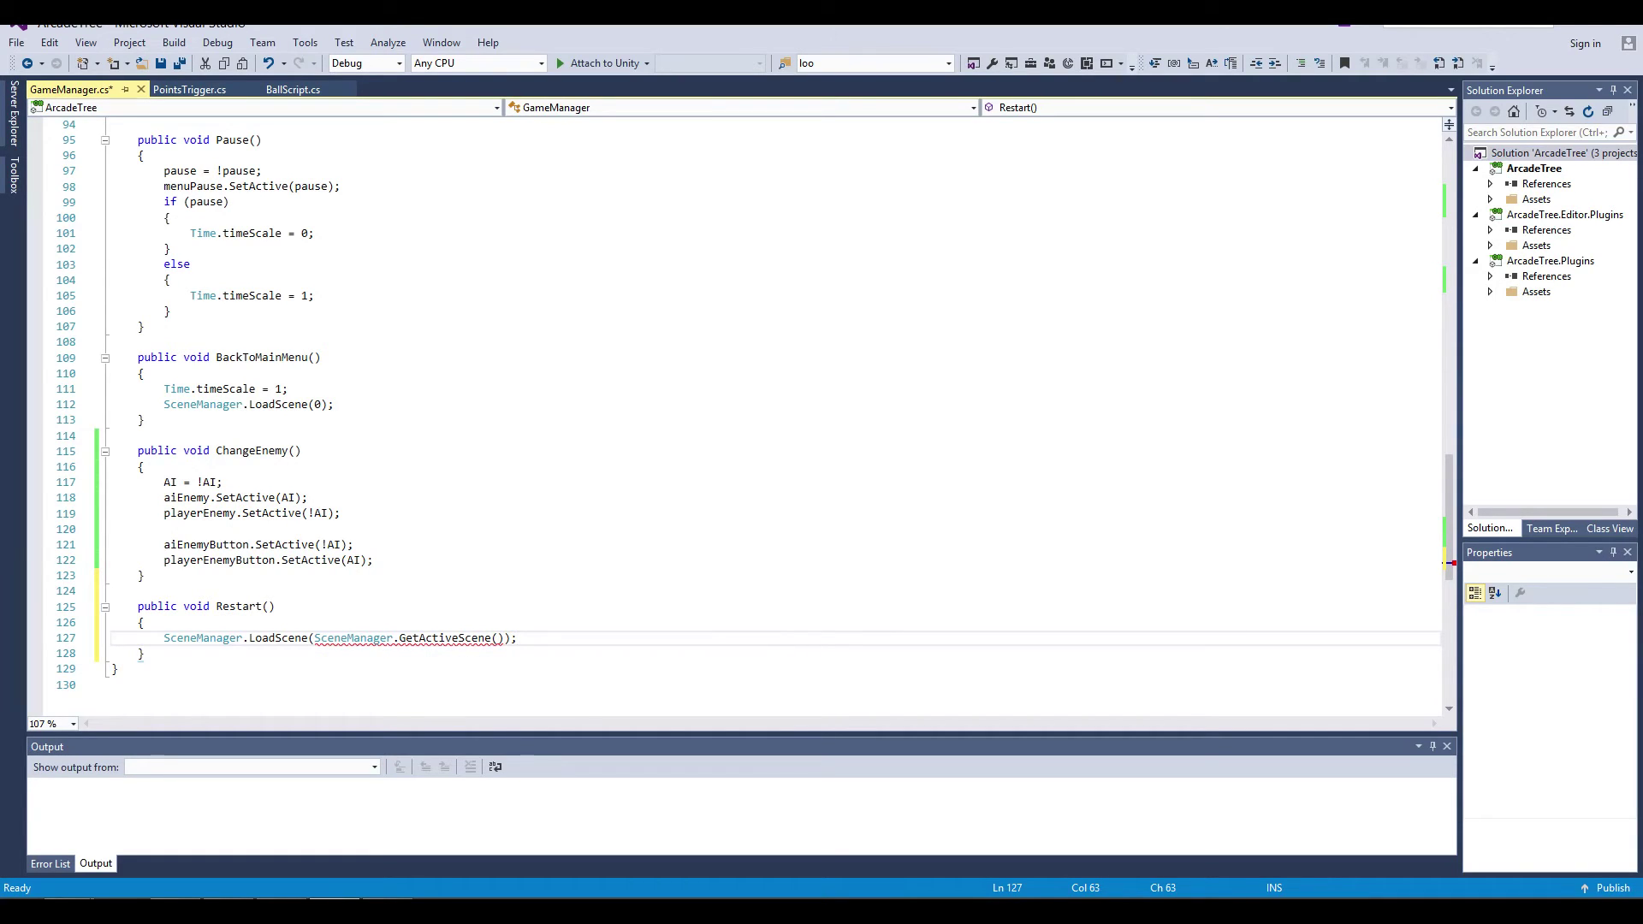
{"action": "left_click", "coordinate": [504, 637]}
{"action": "left_click", "coordinate": [390, 622]}
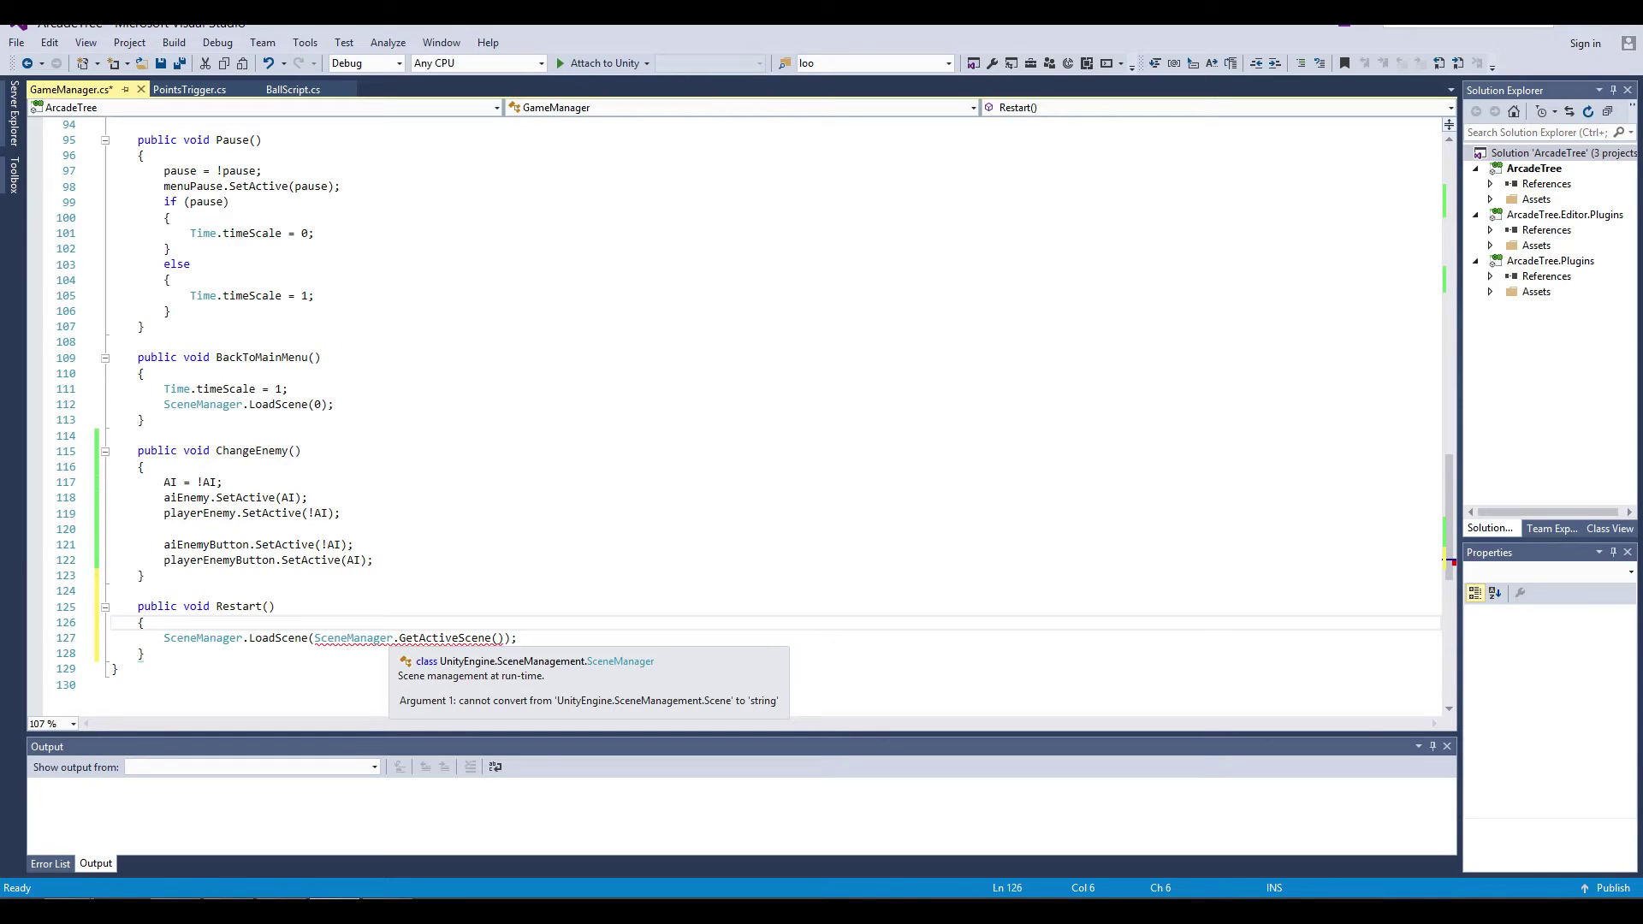
{"action": "left_click", "coordinate": [498, 639]}
Step: Append .rootCount after GetActiveScene(), save GameManager.cs and return to Unity
{"action": "type", "text": "."}
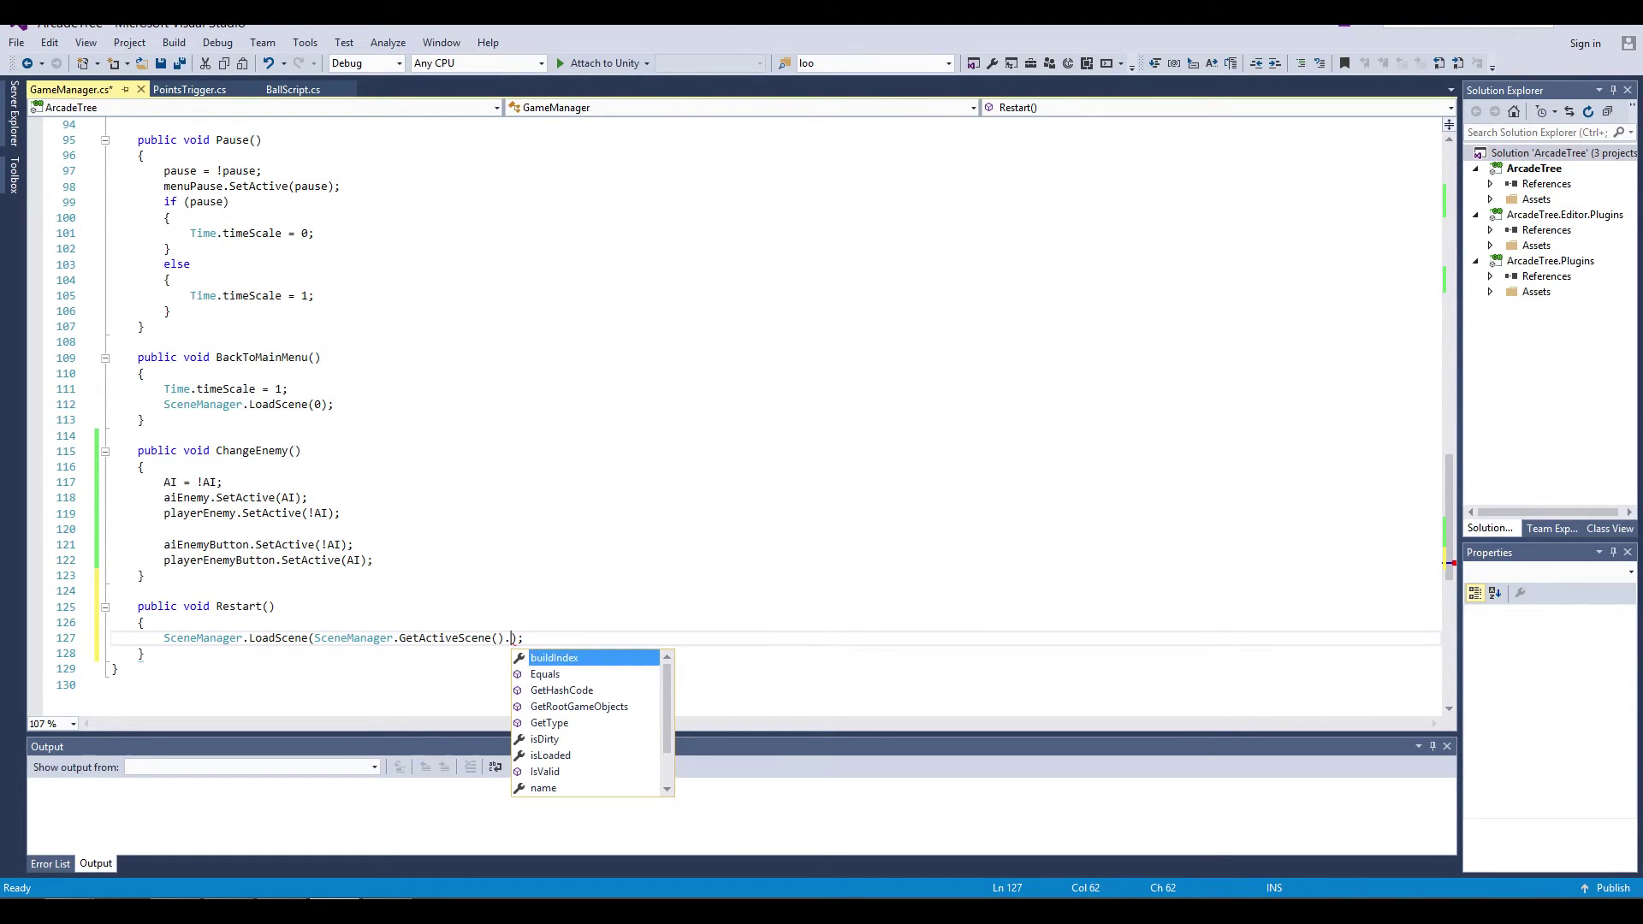
{"action": "key", "text": "Down"}
{"action": "key", "text": "Down"}
{"action": "key", "text": "Down"}
{"action": "key", "text": "Down"}
{"action": "key", "text": "Up"}
{"action": "key", "text": "Up"}
{"action": "key", "text": "Up"}
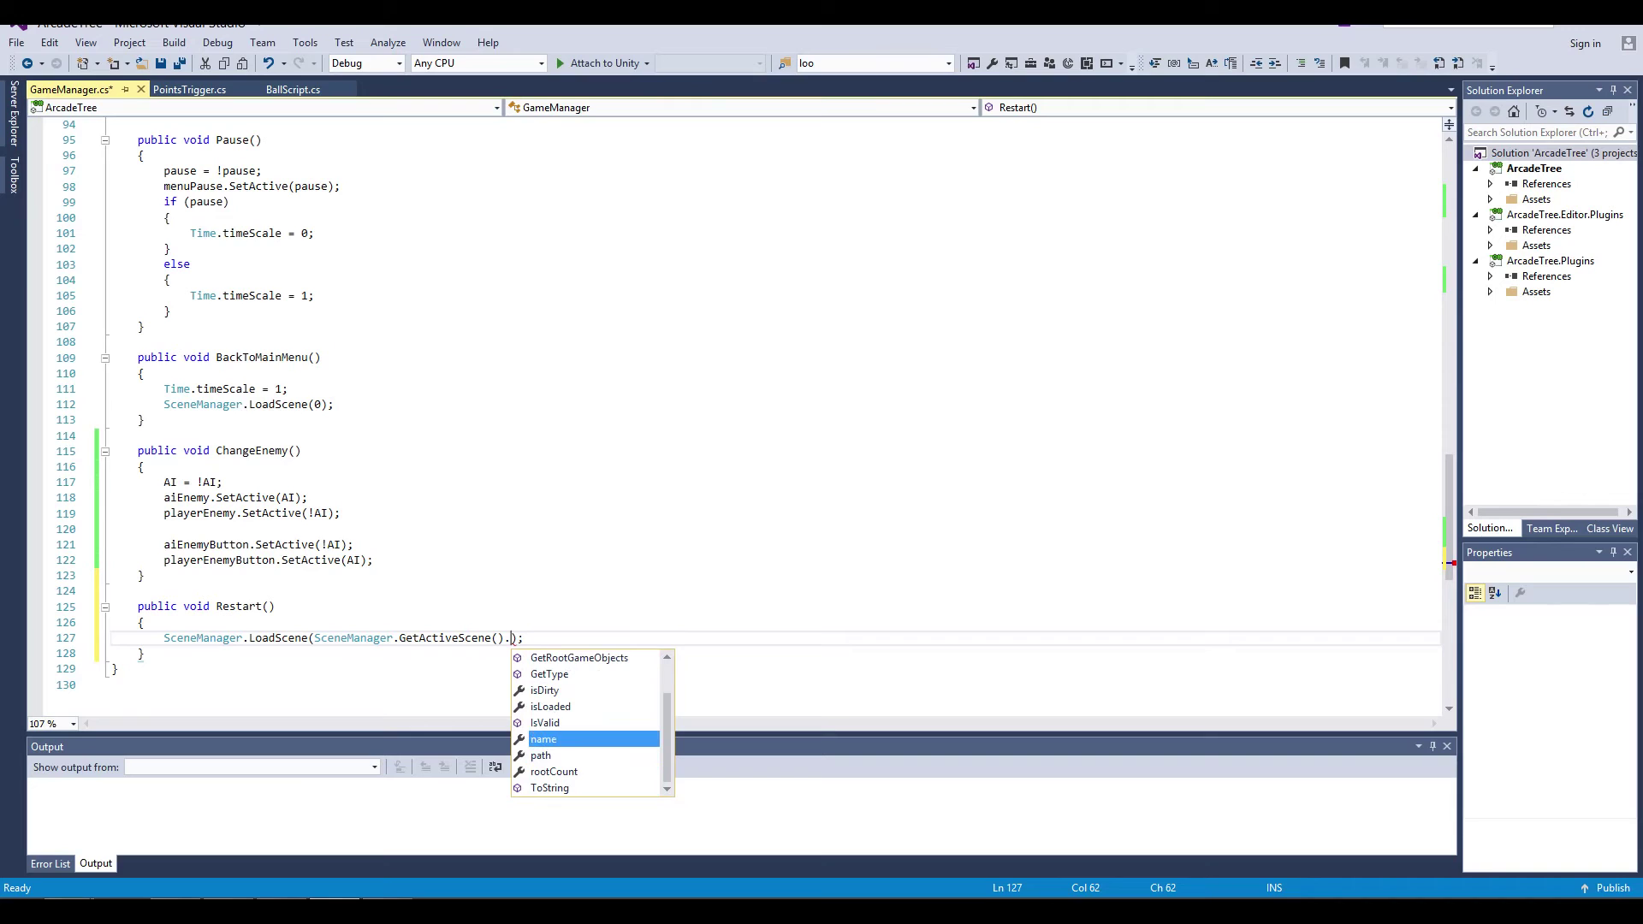
{"action": "key", "text": "Down"}
{"action": "key", "text": "Down"}
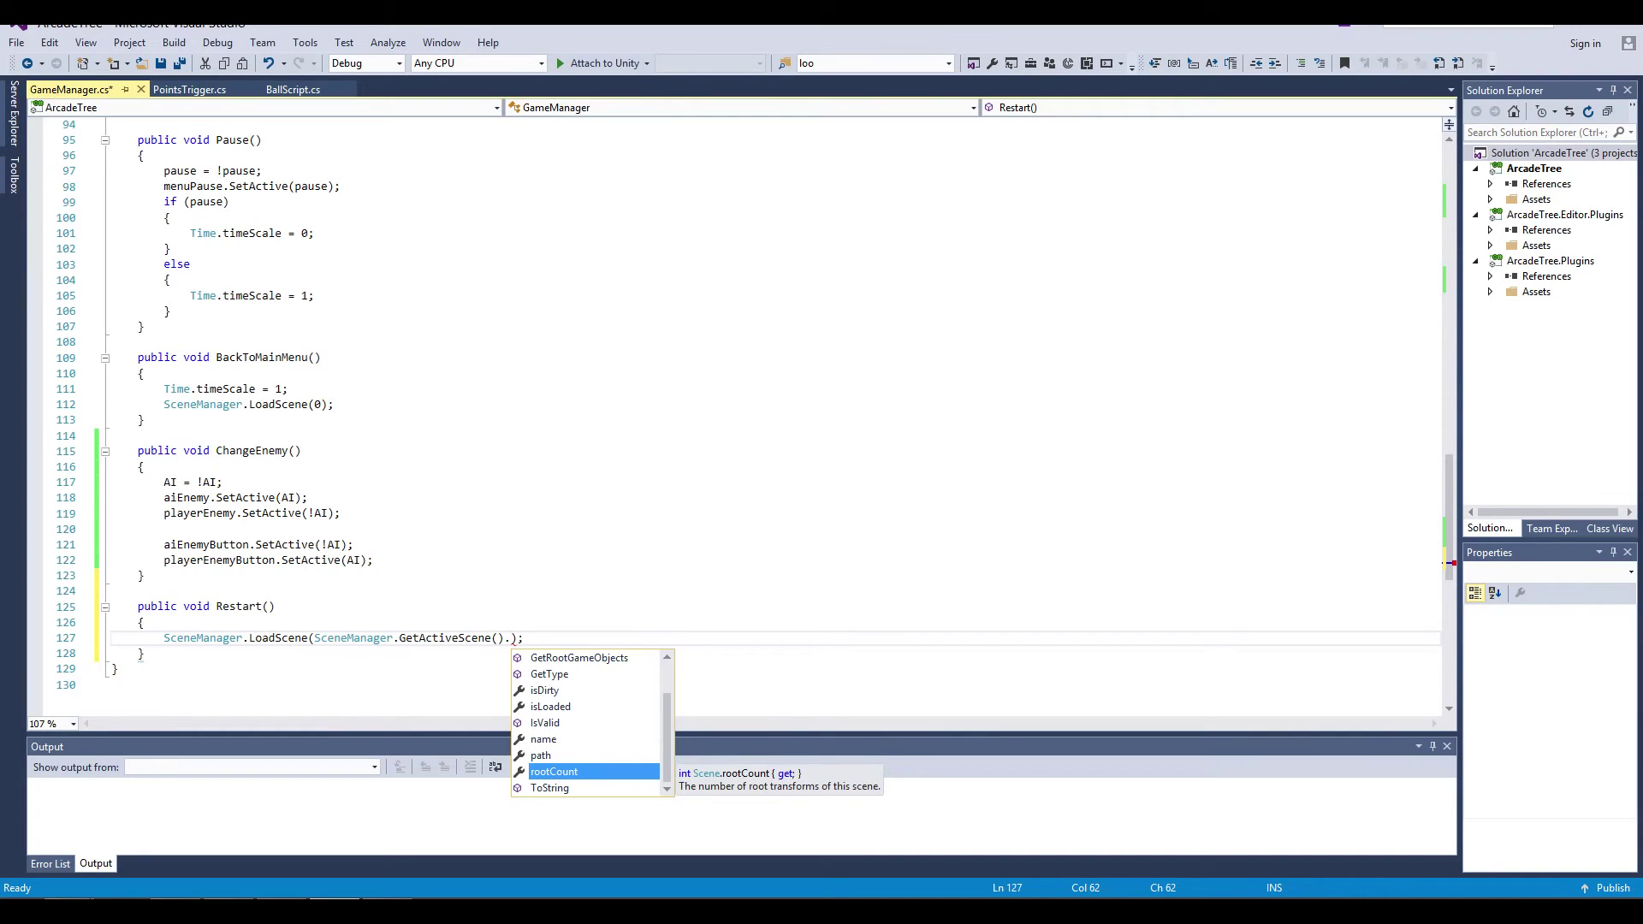
{"action": "key", "text": "Escape"}
{"action": "type", "text": "name"}
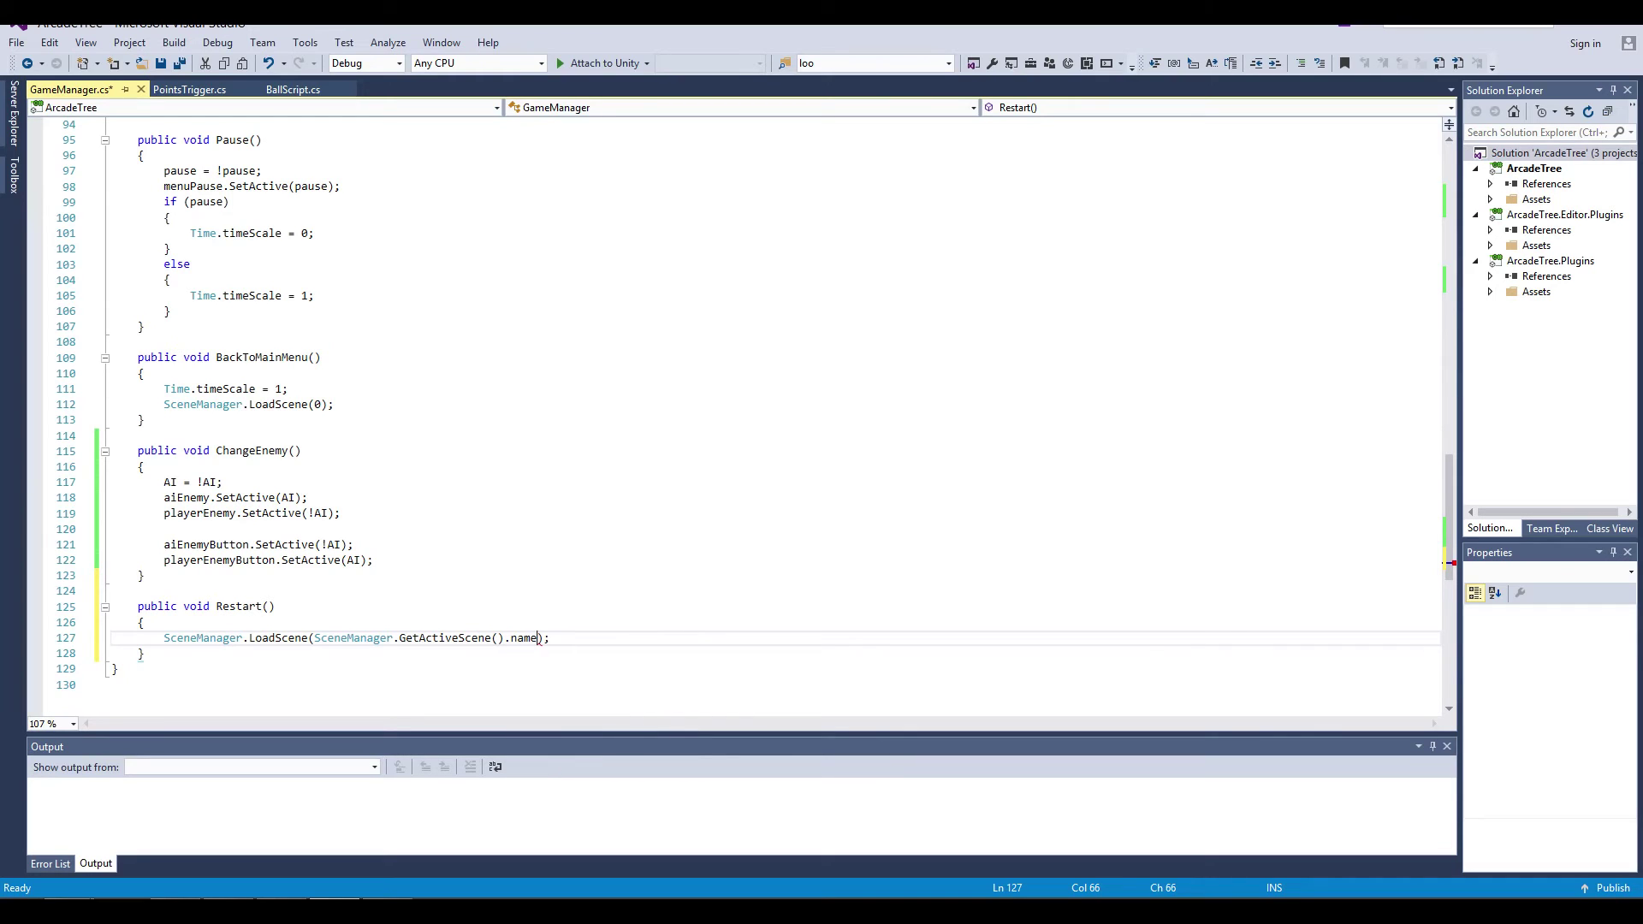
{"action": "key", "text": "ctrl+shift+Left"}
{"action": "key", "text": "BackSpace"}
{"action": "key", "text": "ctrl+space"}
{"action": "type", "text": "ro"}
{"action": "key", "text": "Tab"}
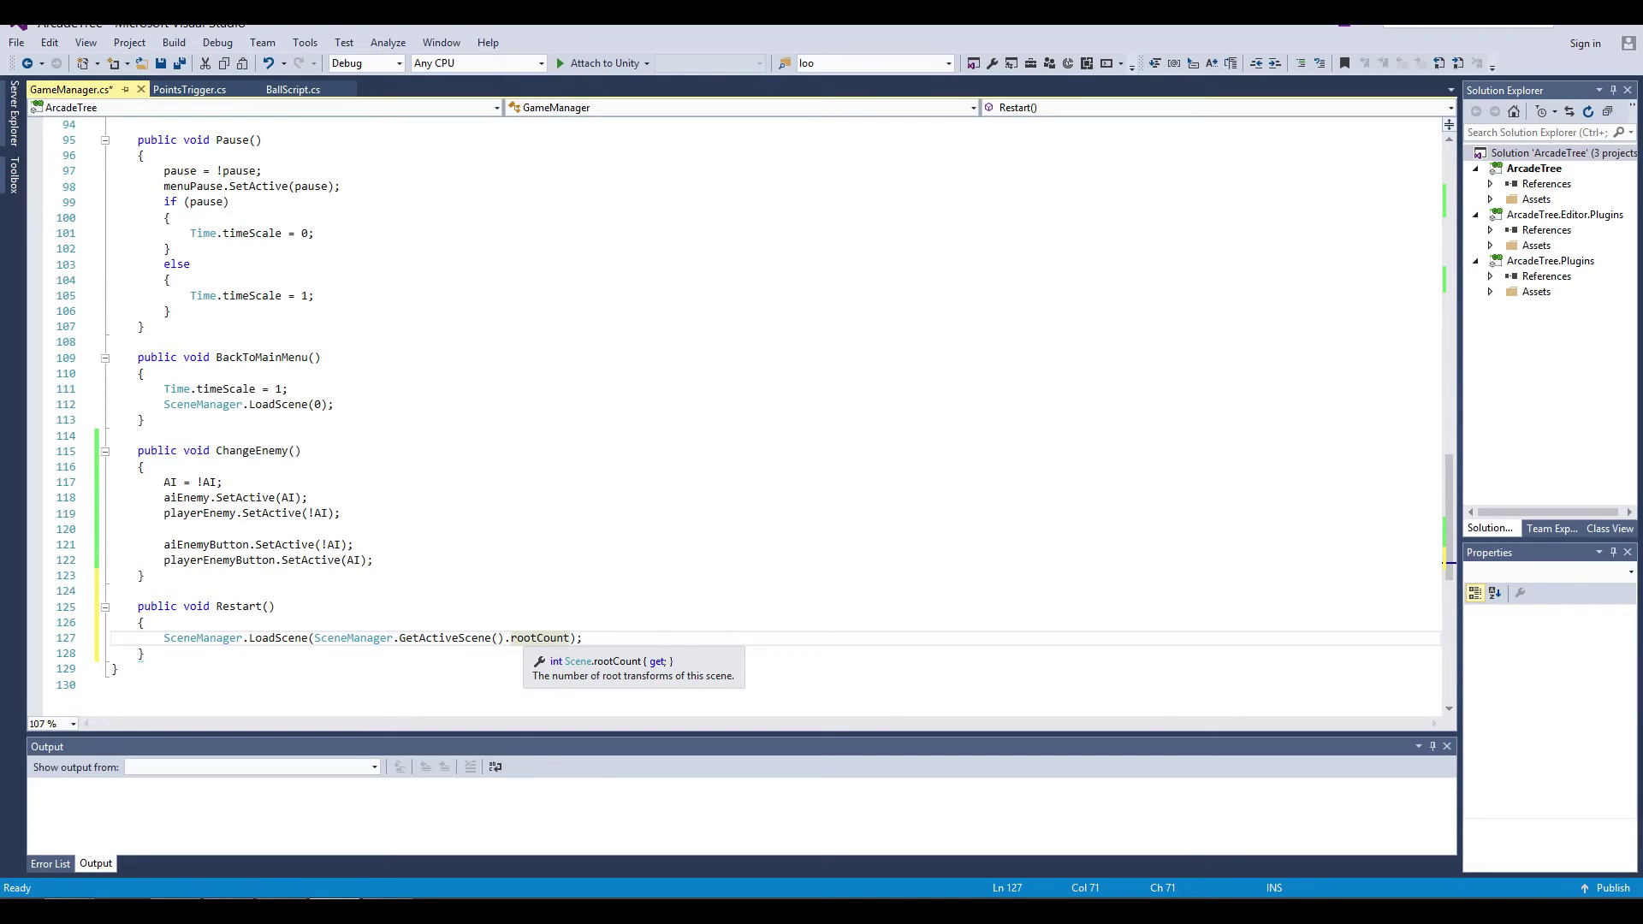
{"action": "key", "text": "ctrl+s"}
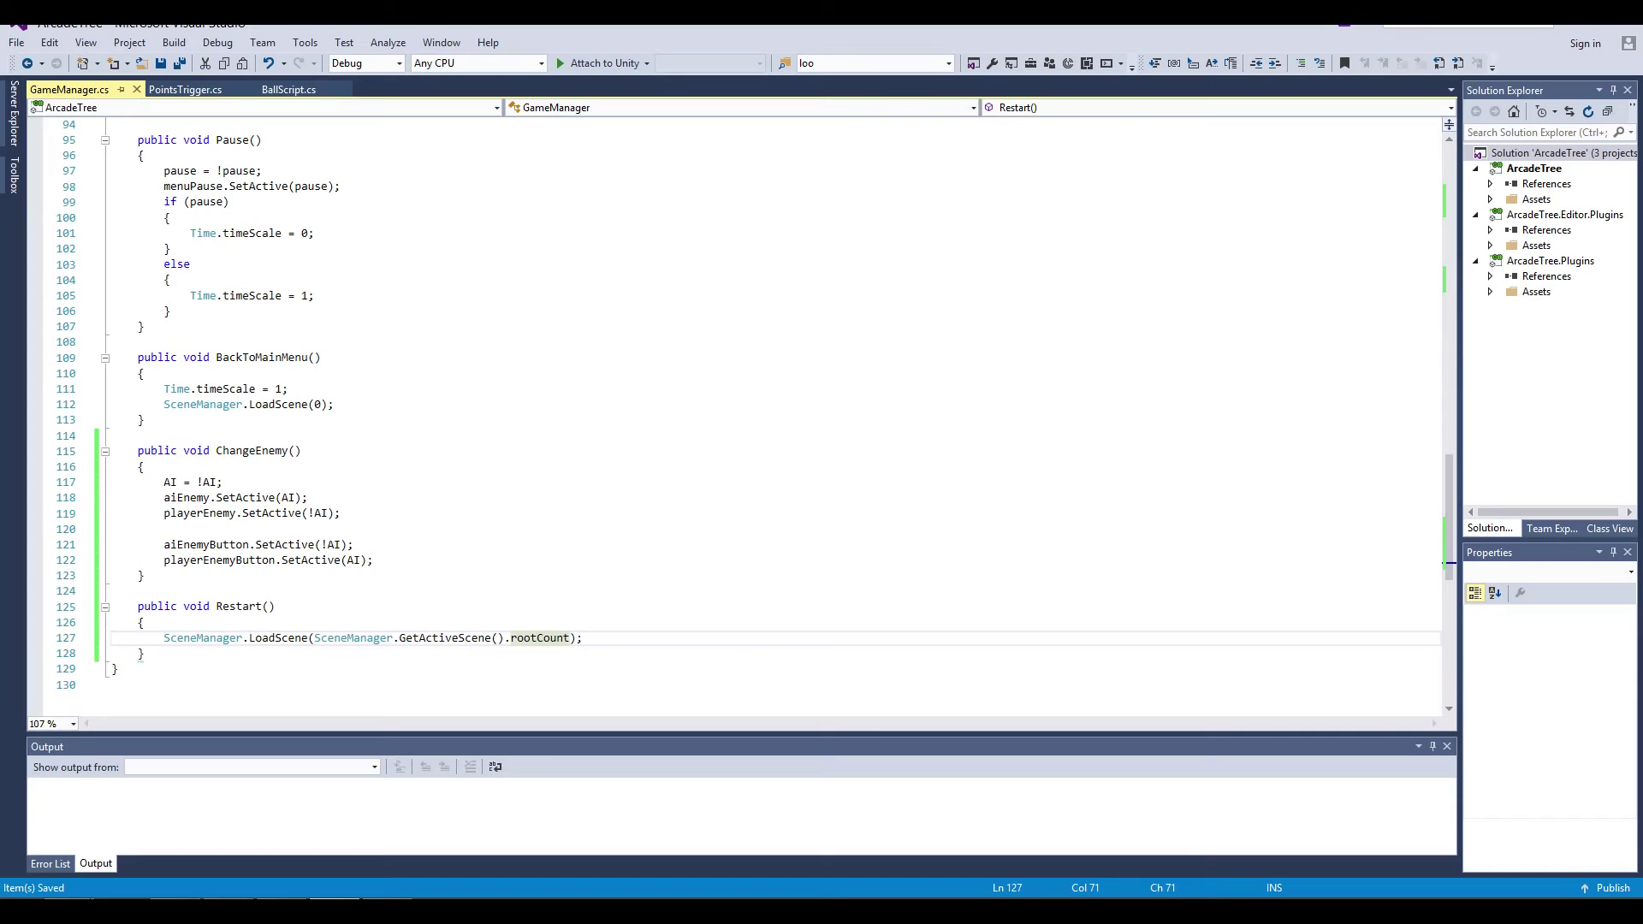
{"action": "key", "text": "alt+Tab"}
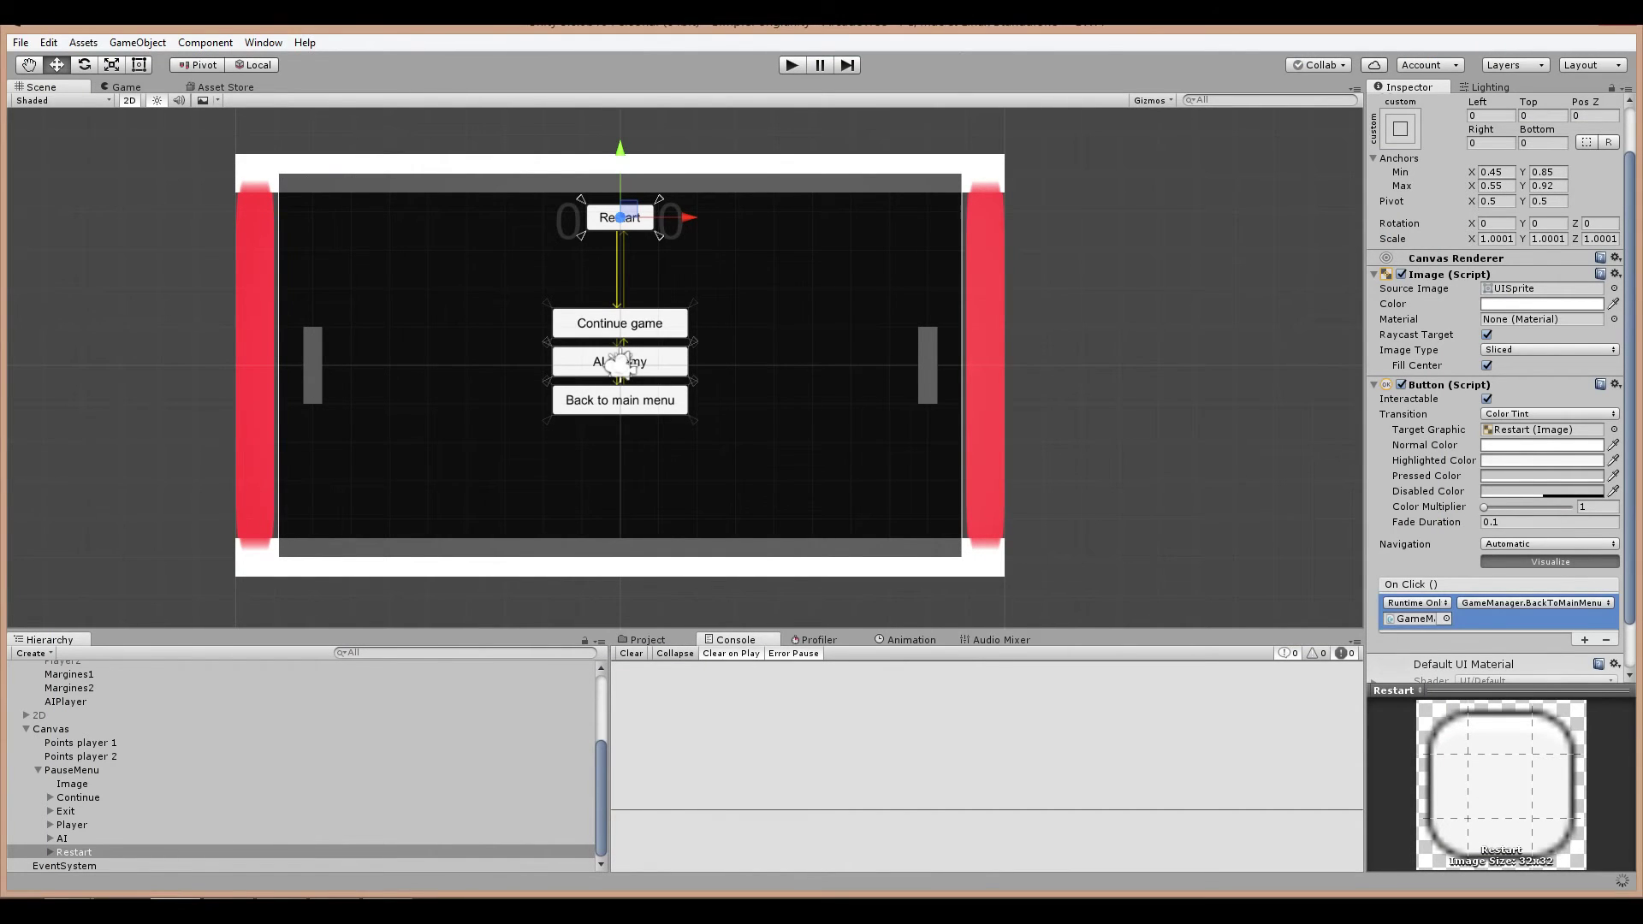
Step: Set the Restart button's On Click to GameManager.Restart() and start play mode
{"action": "left_click", "coordinate": [1536, 602]}
{"action": "mouse_move", "coordinate": [1520, 683]}
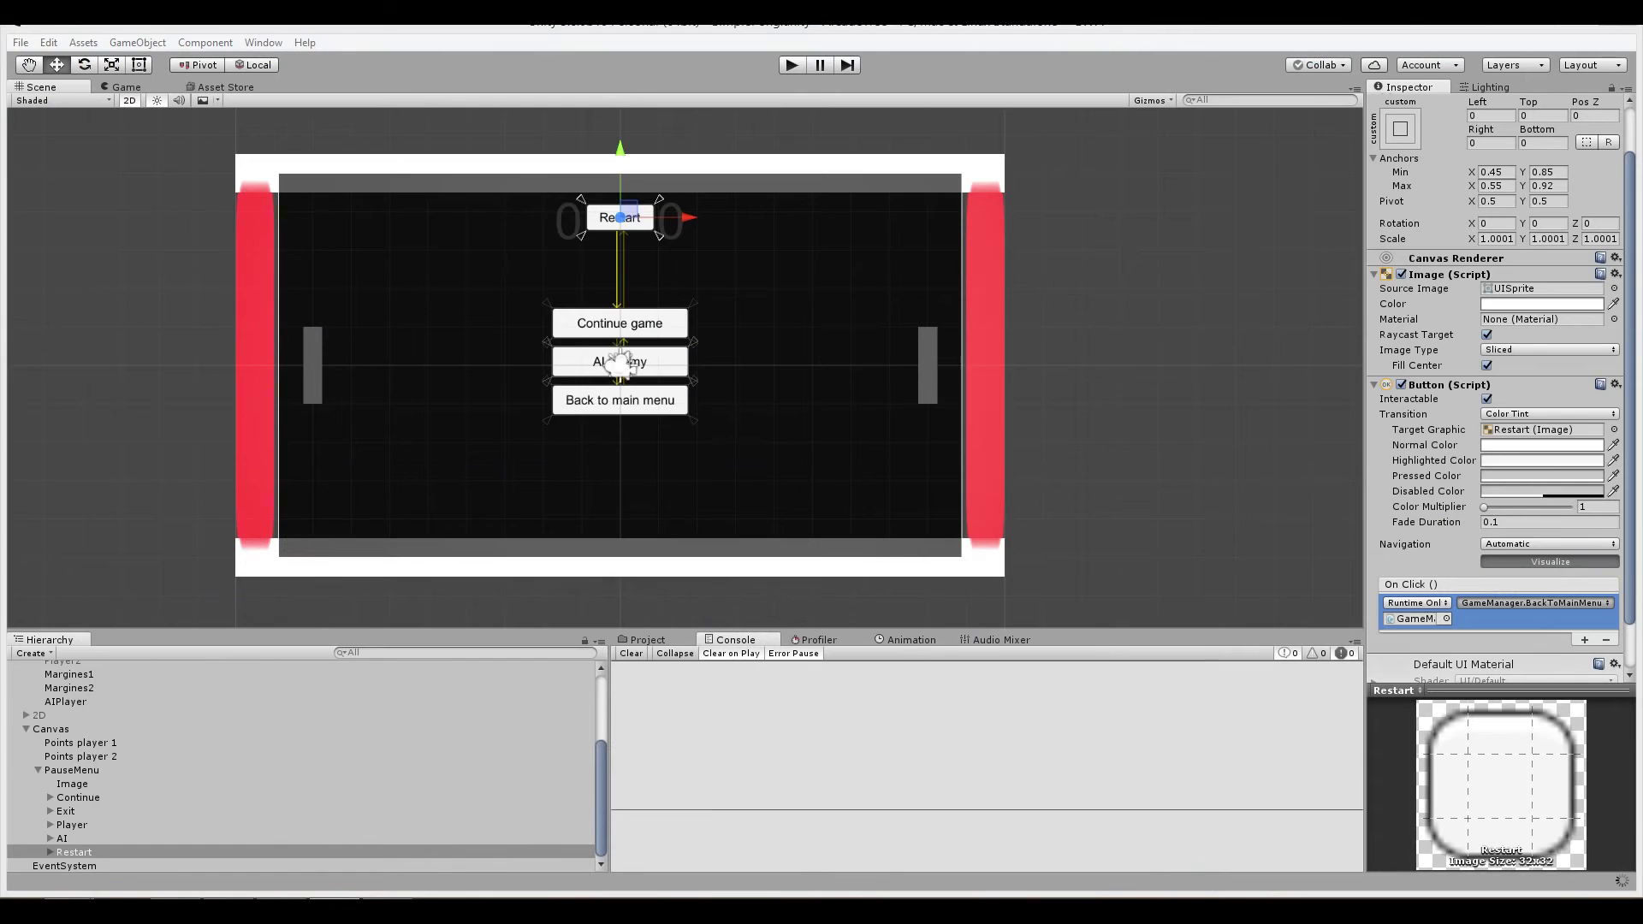
{"action": "left_click", "coordinate": [1537, 602]}
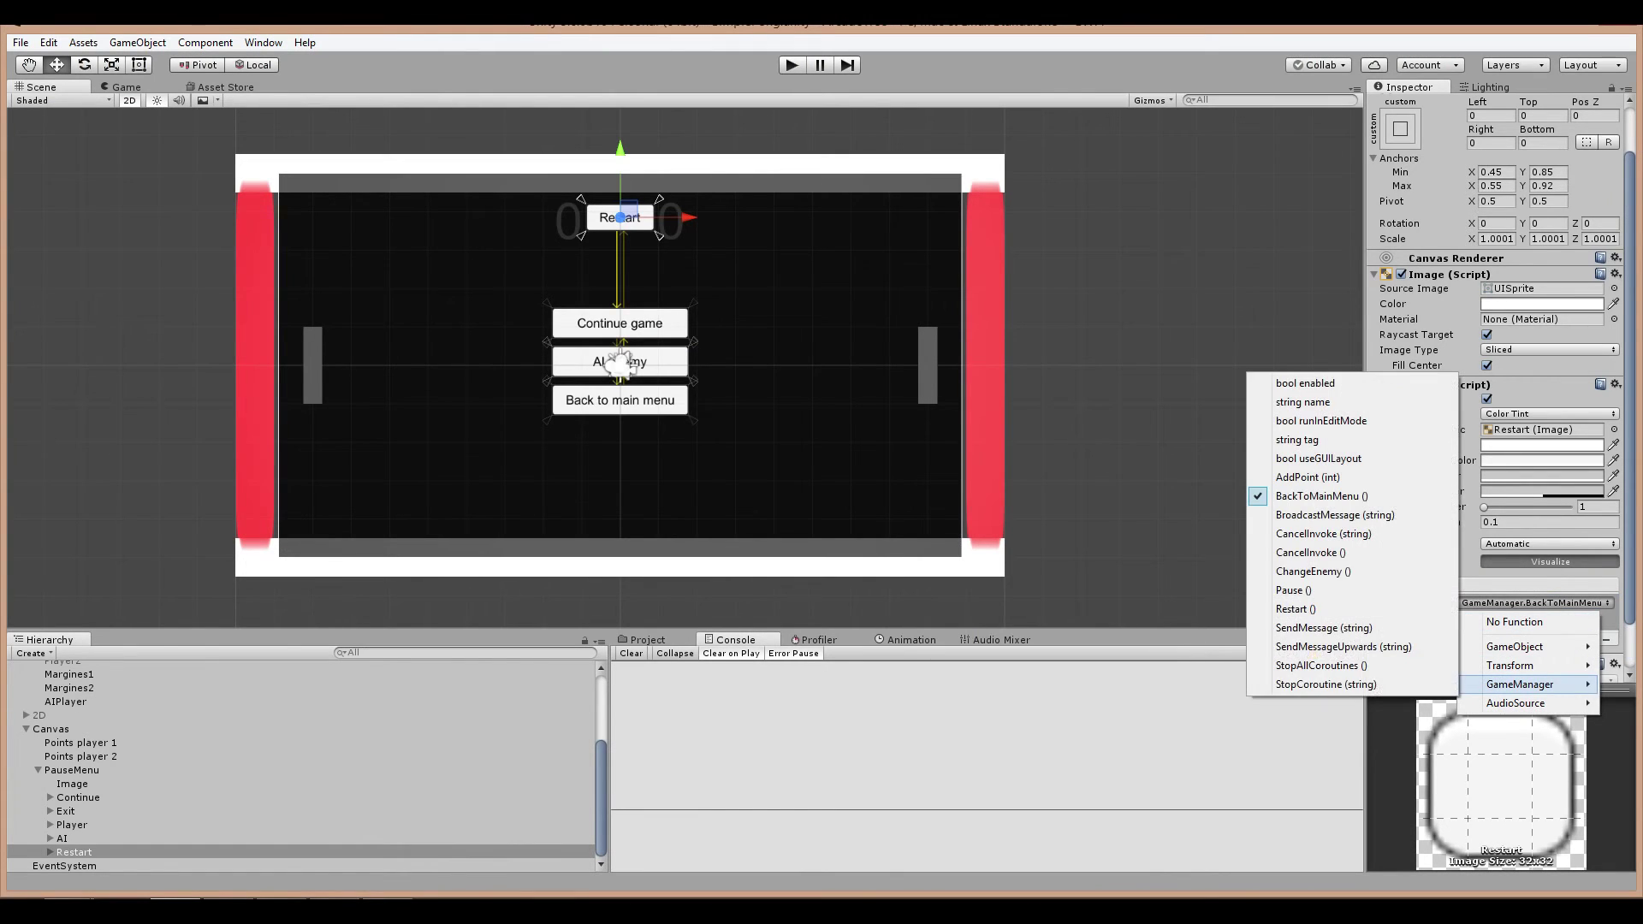
{"action": "left_click", "coordinate": [1296, 608]}
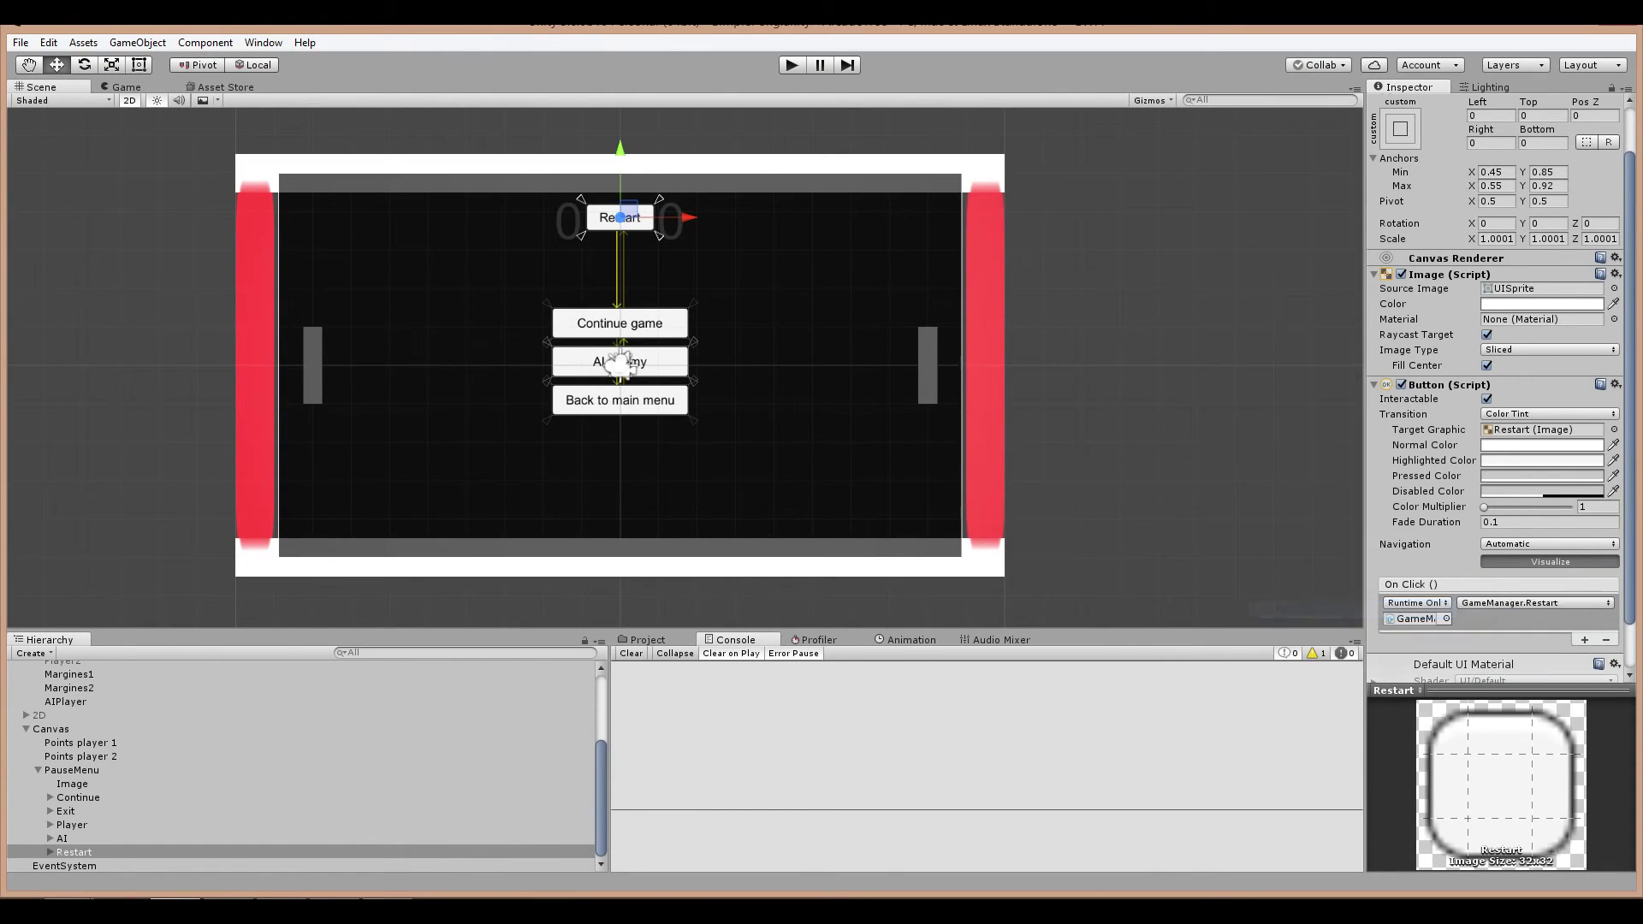
{"action": "key", "text": "ctrl+p"}
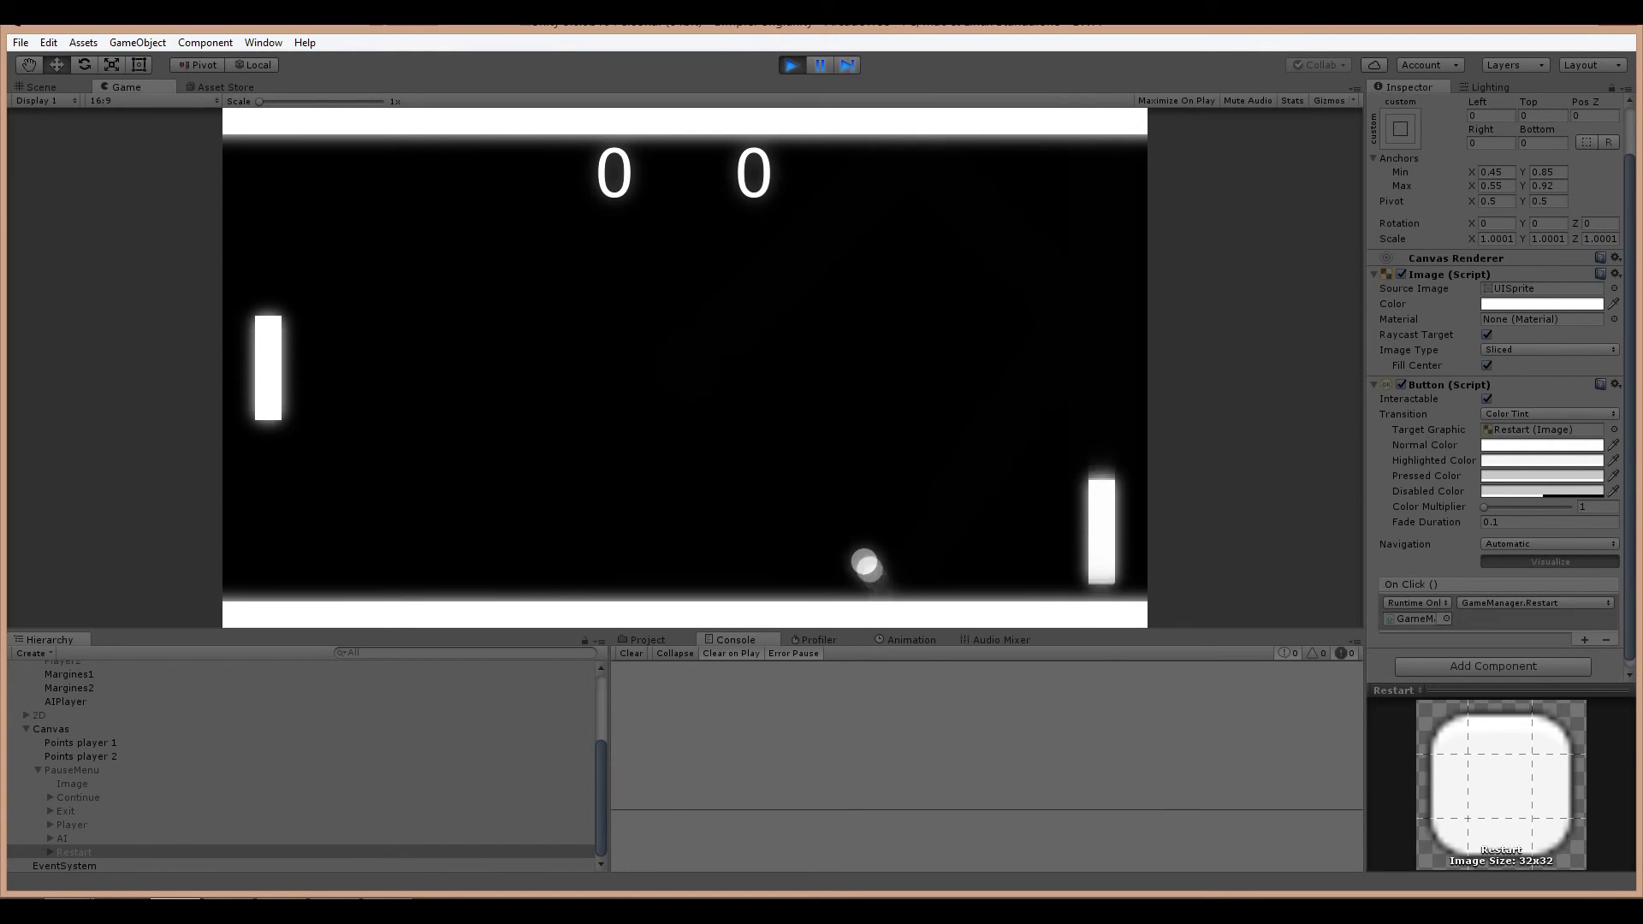
Step: Move the left paddle up and down with the W and S keys during play
{"action": "key", "text": "w"}
{"action": "key", "text": "s"}
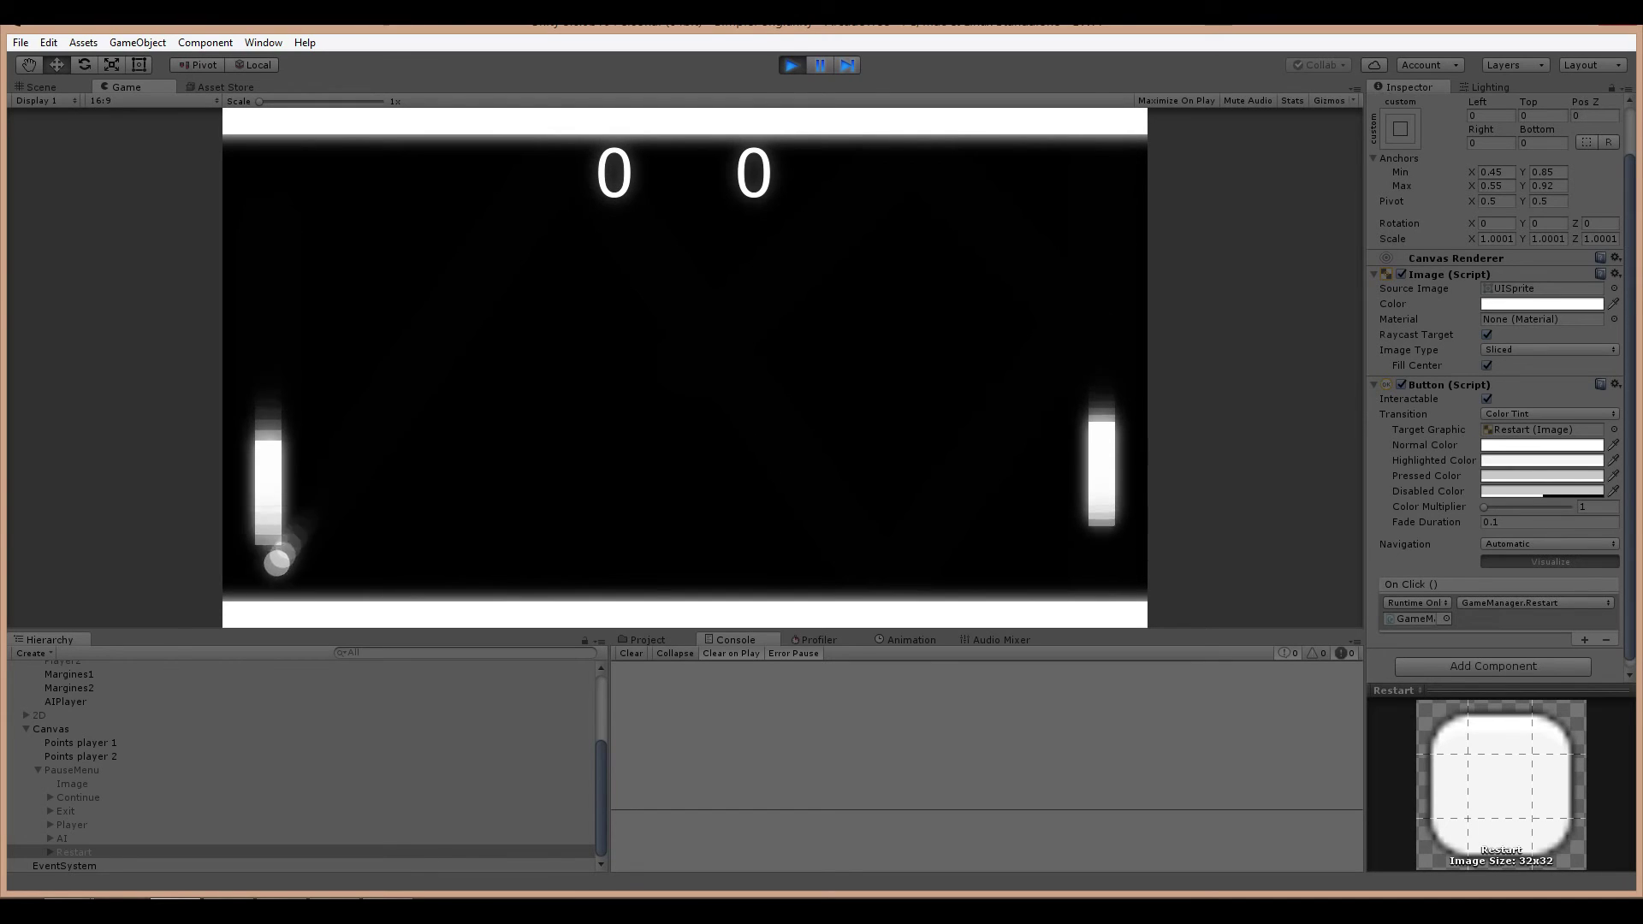
{"action": "key", "text": "w"}
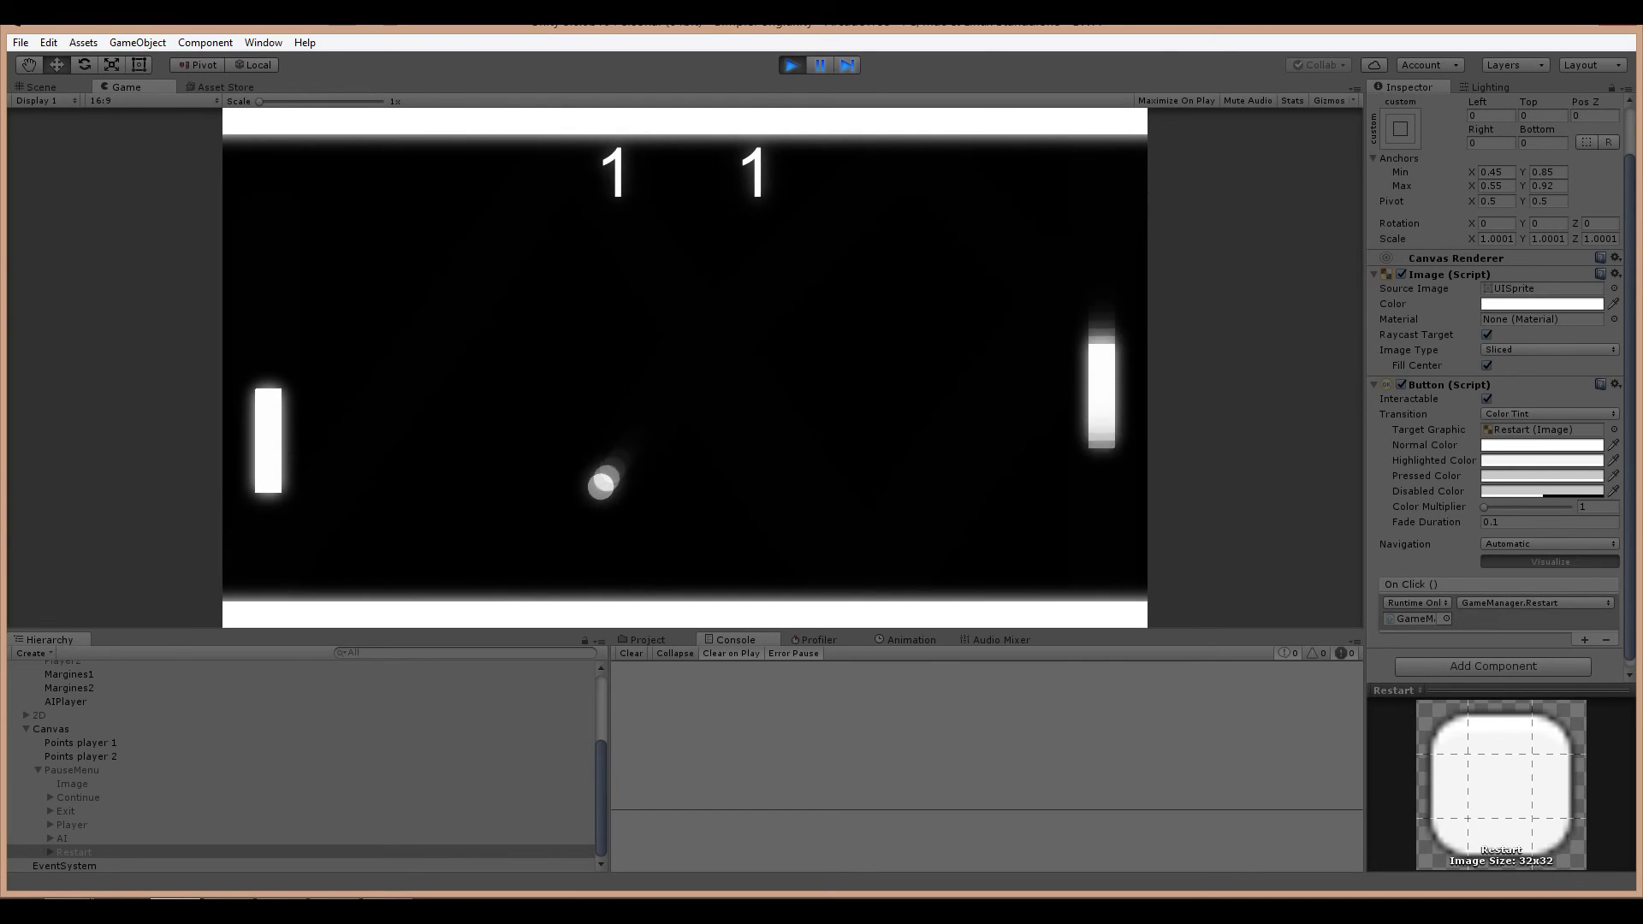
{"action": "key", "text": "w"}
{"action": "key", "text": "s"}
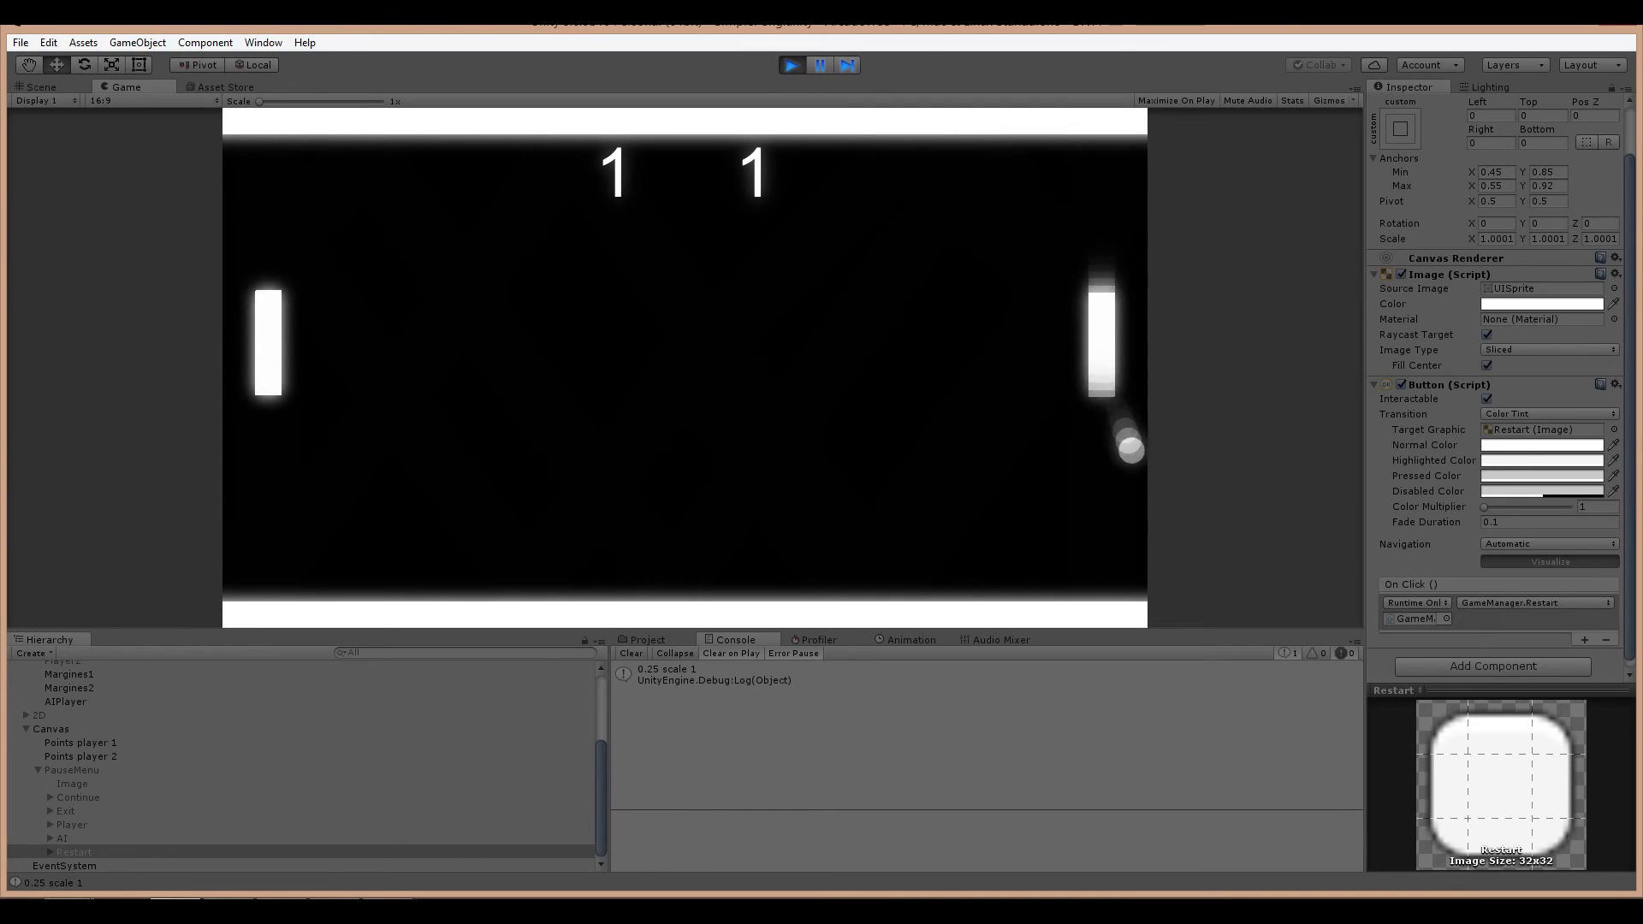
Step: Trigger the game's restart, then open the scene-loading error's source at GameManager.cs line 127
{"action": "left_click", "coordinate": [685, 168]}
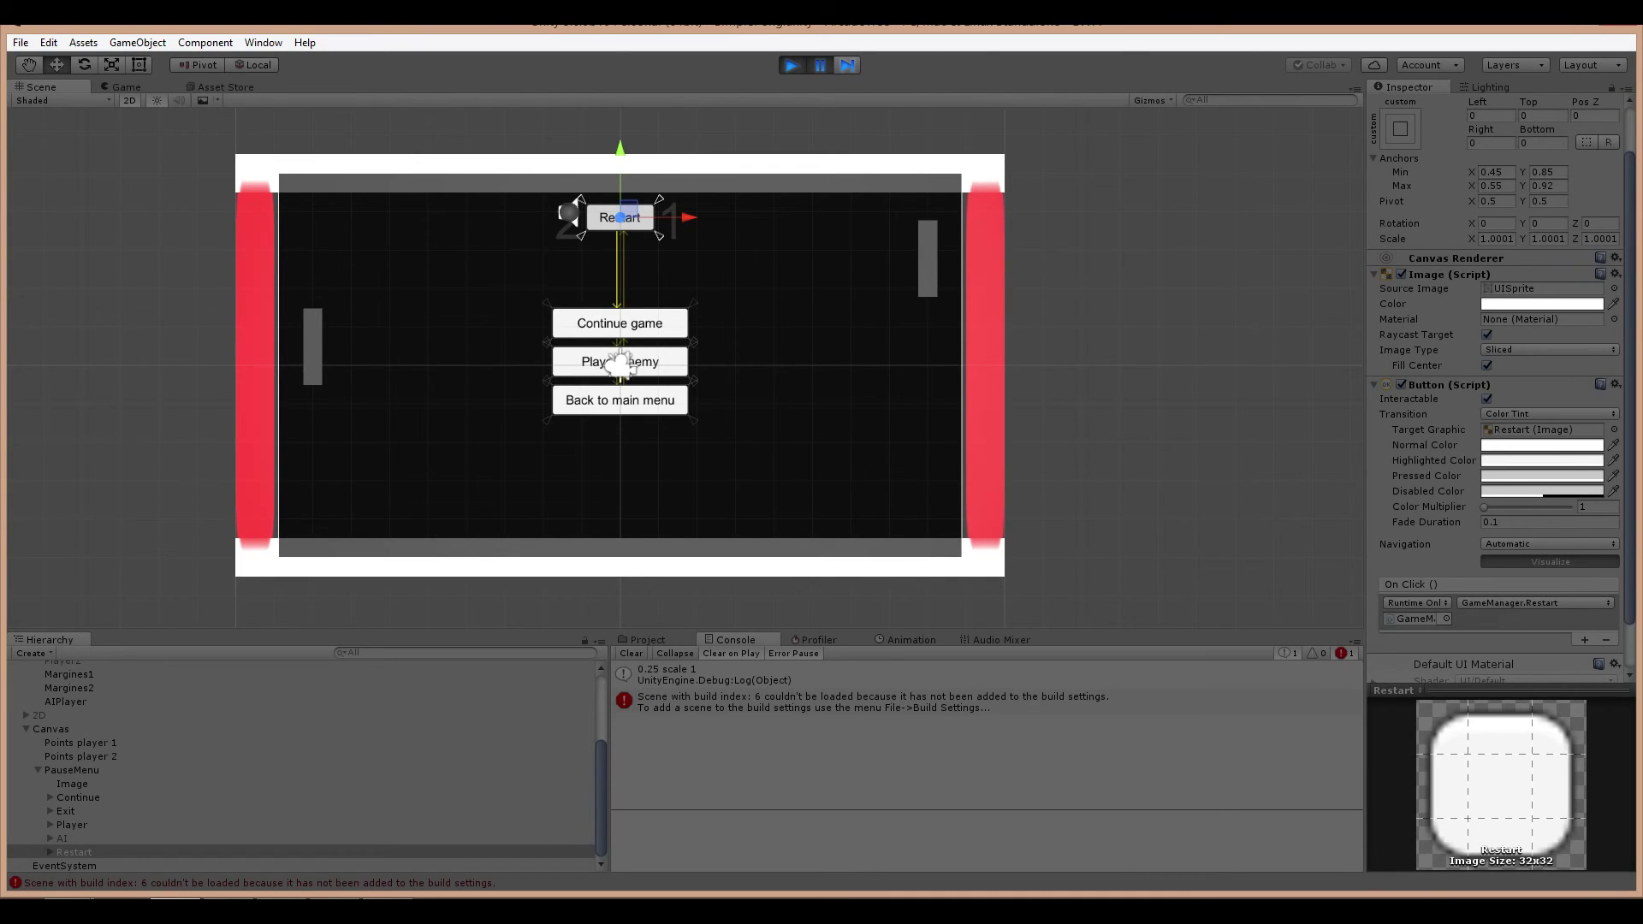
{"action": "left_click", "coordinate": [856, 698]}
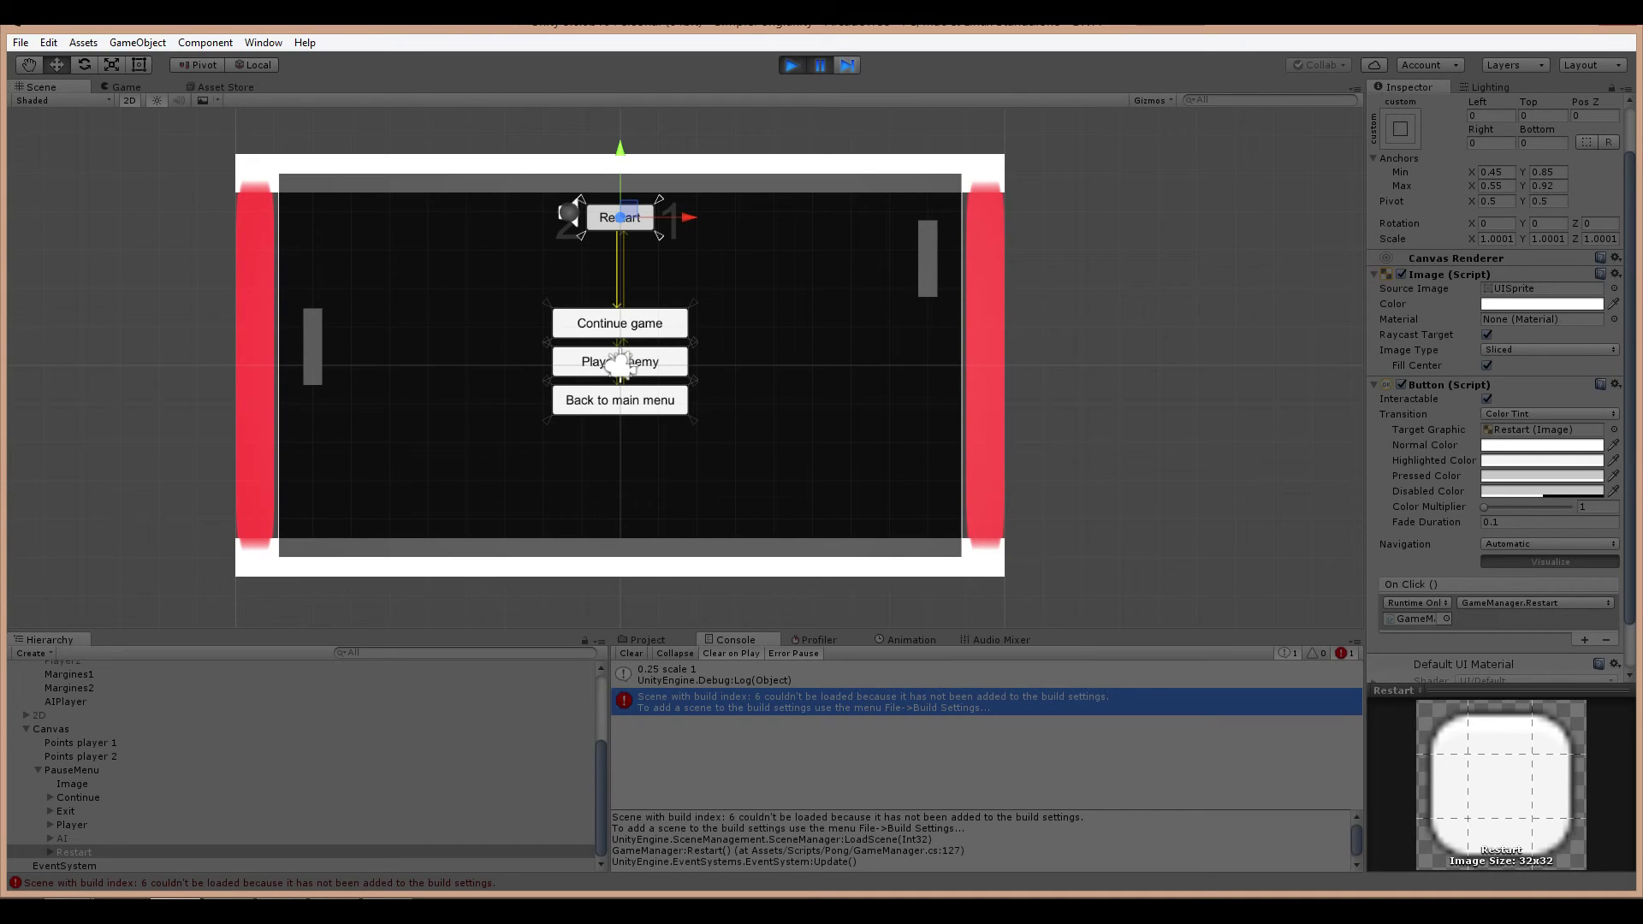
{"action": "double_click", "coordinate": [856, 698]}
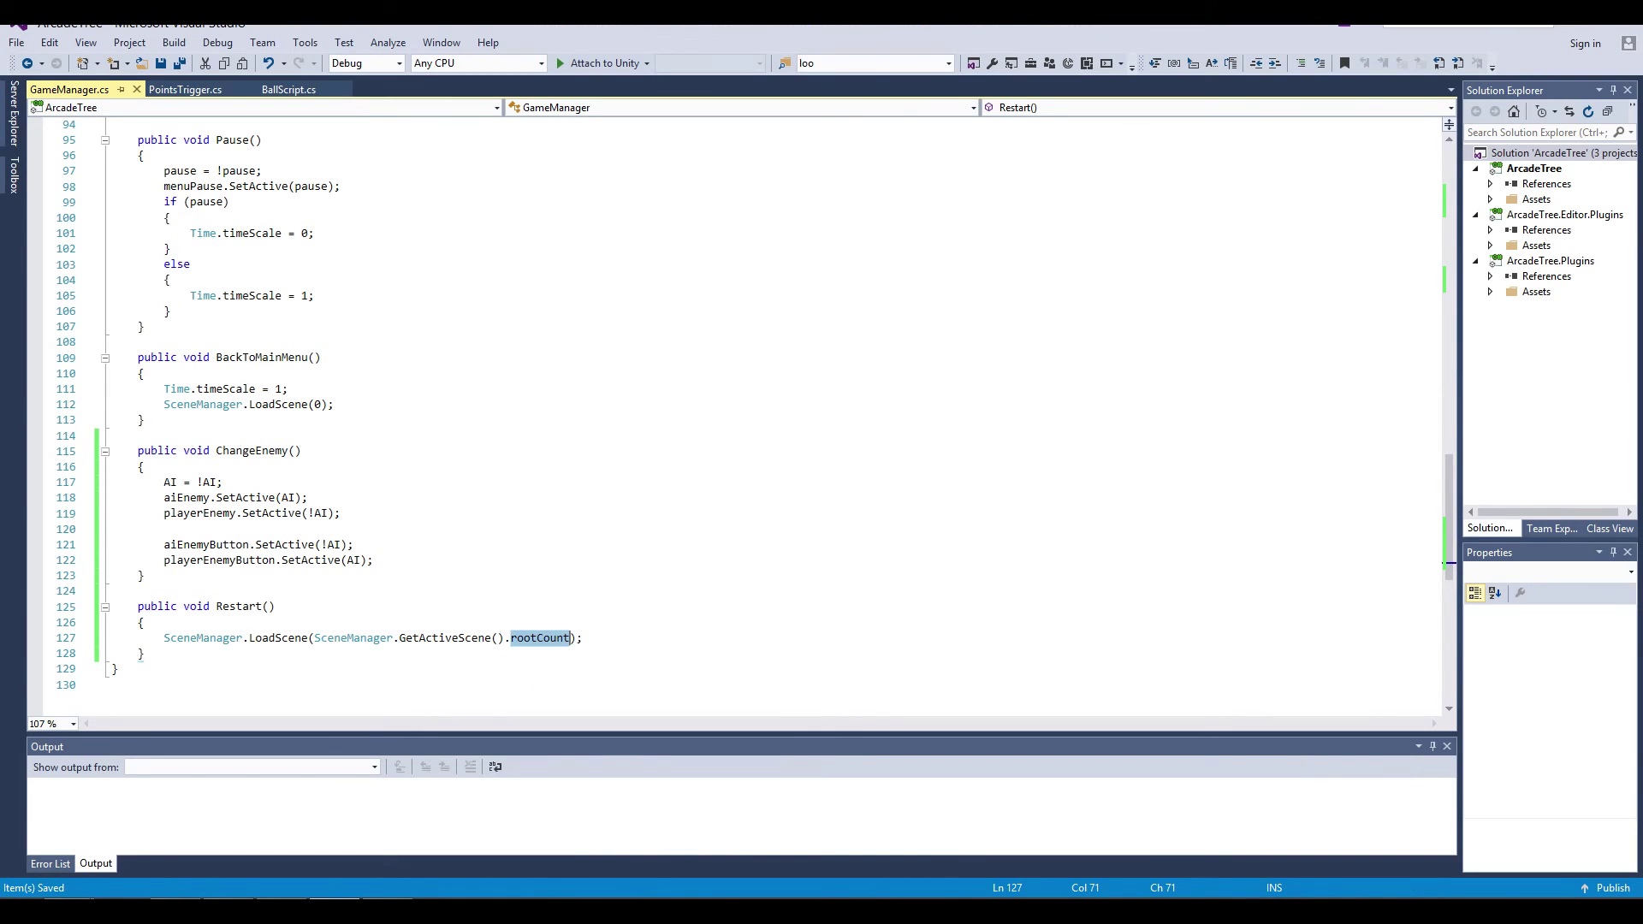
Step: Replace rootCount with name in Restart(), then stop and restart Play mode in Unity
{"action": "type", "text": "name"}
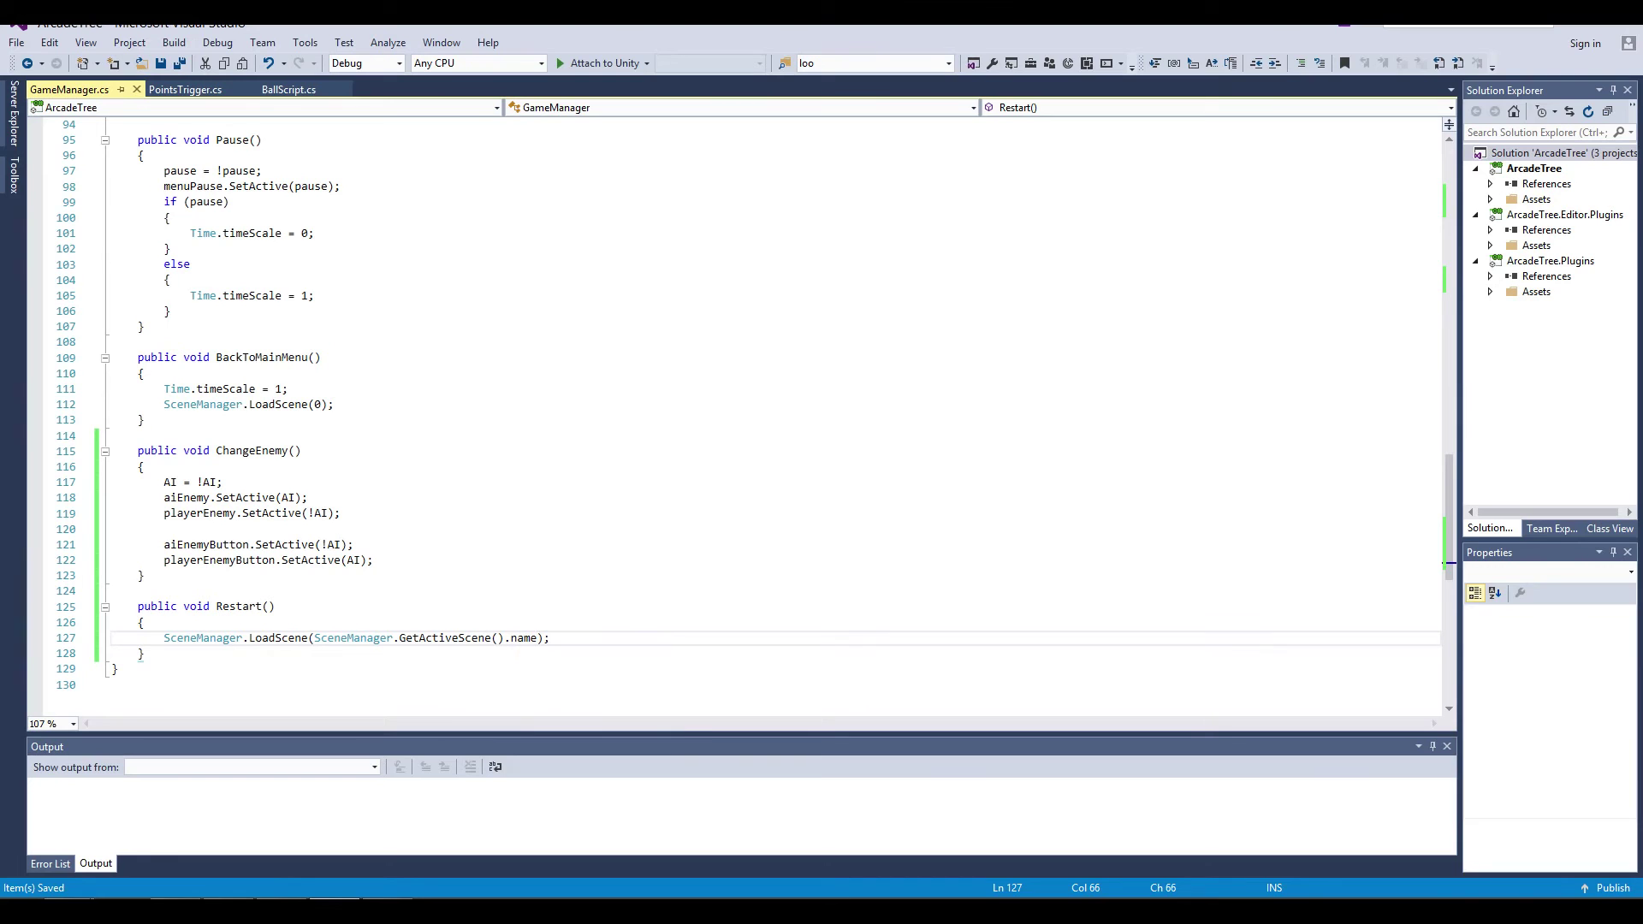
{"action": "key", "text": "alt+Tab"}
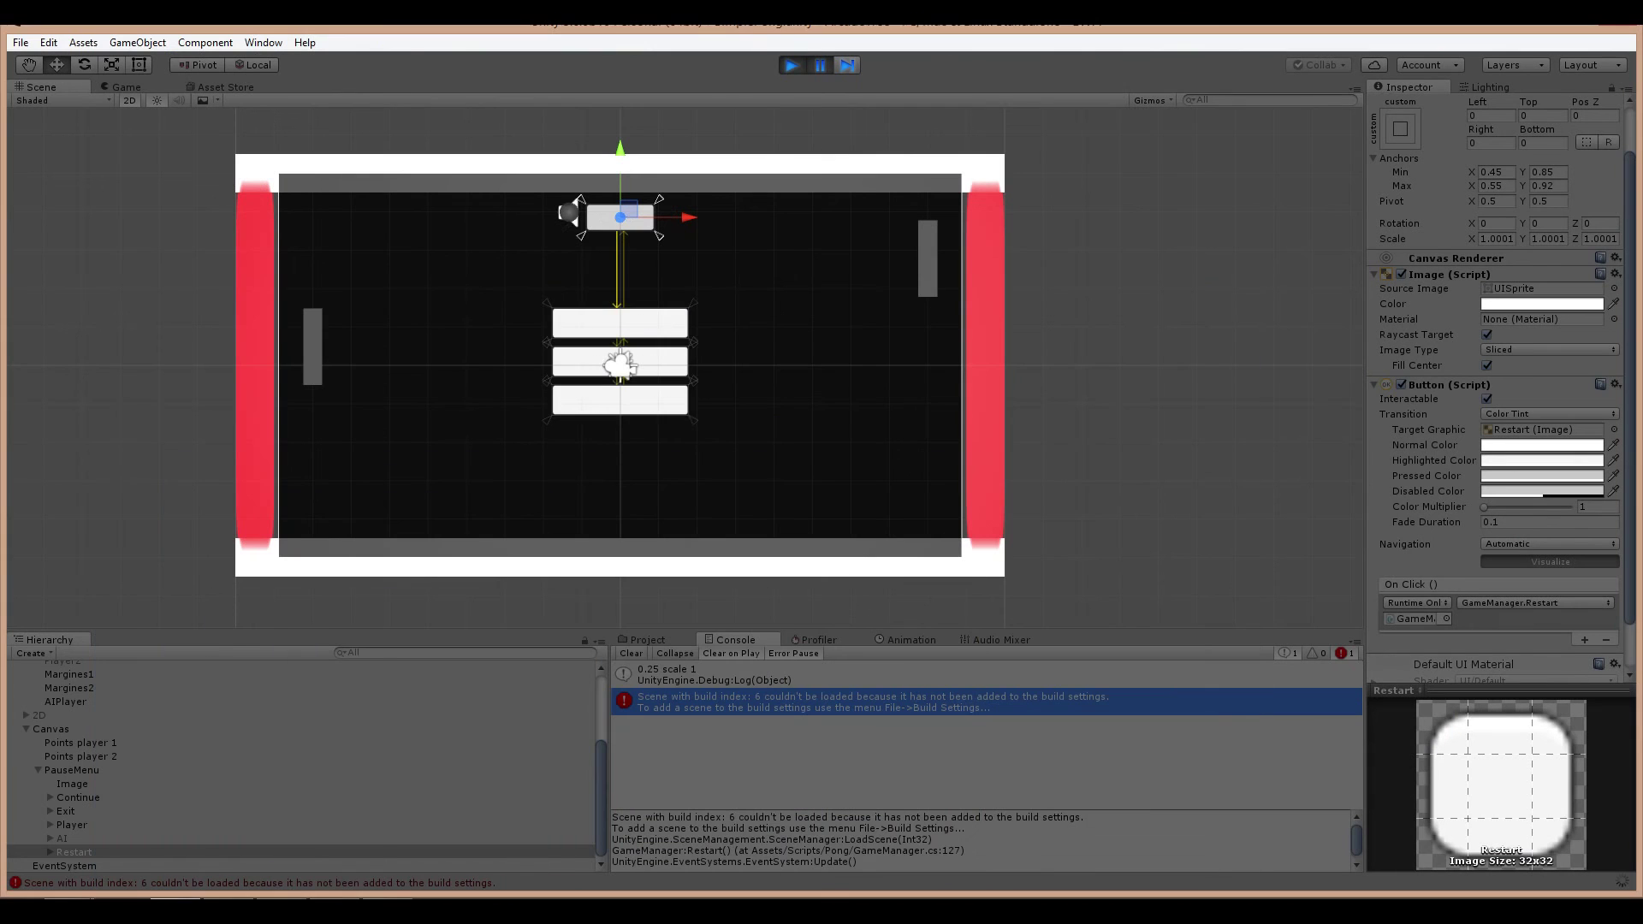
{"action": "key", "text": "ctrl+p"}
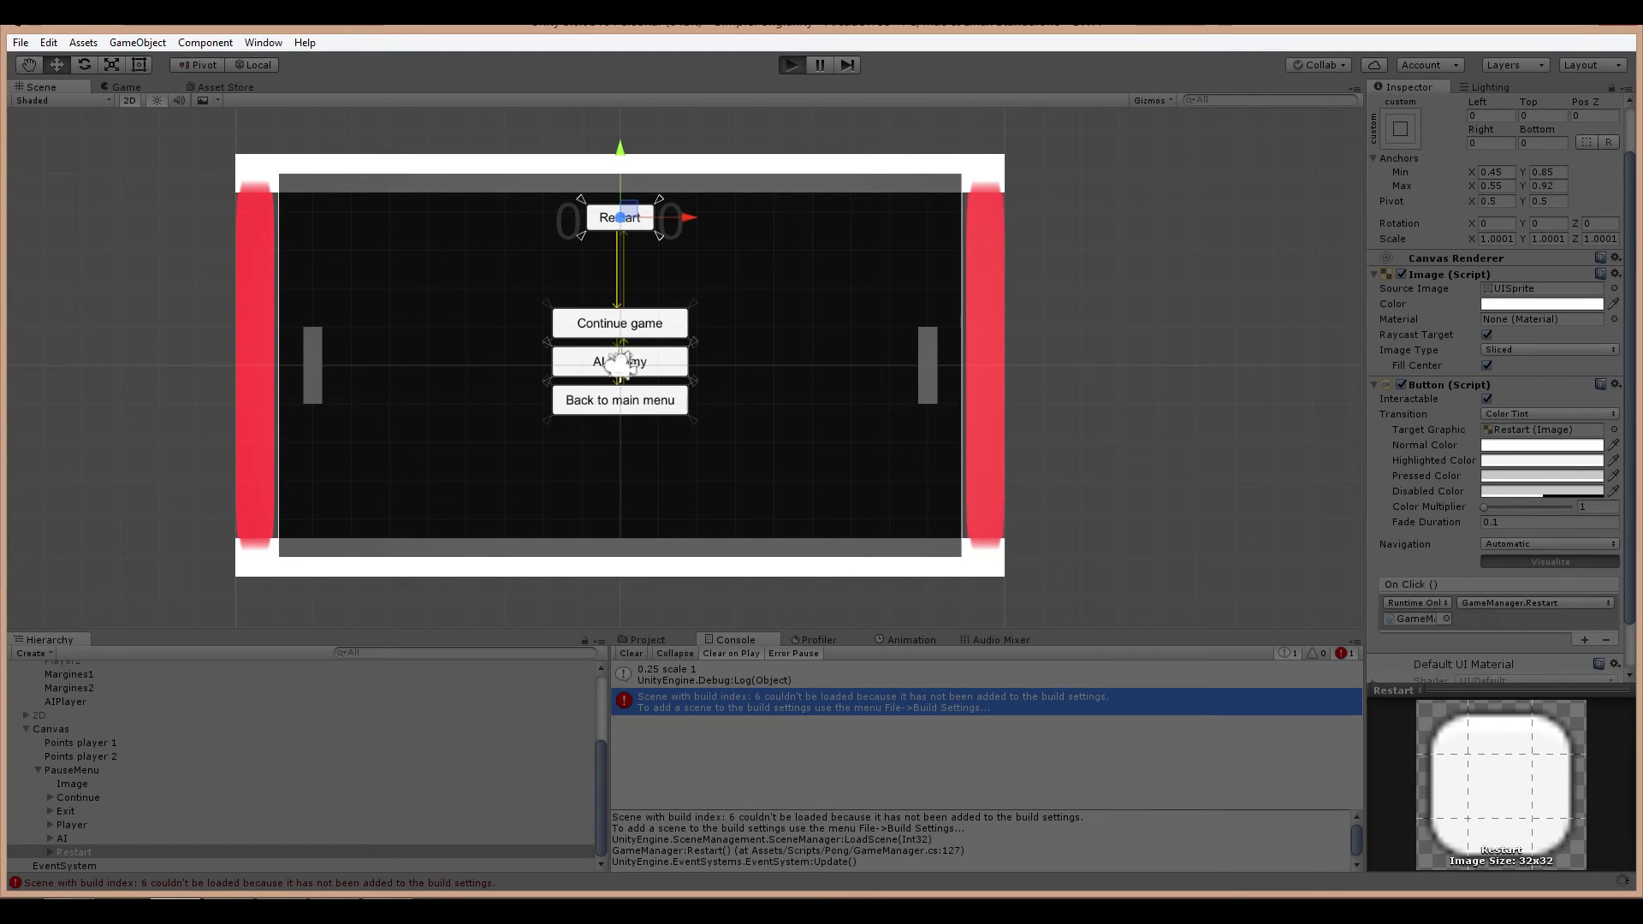
{"action": "key", "text": "ctrl+p"}
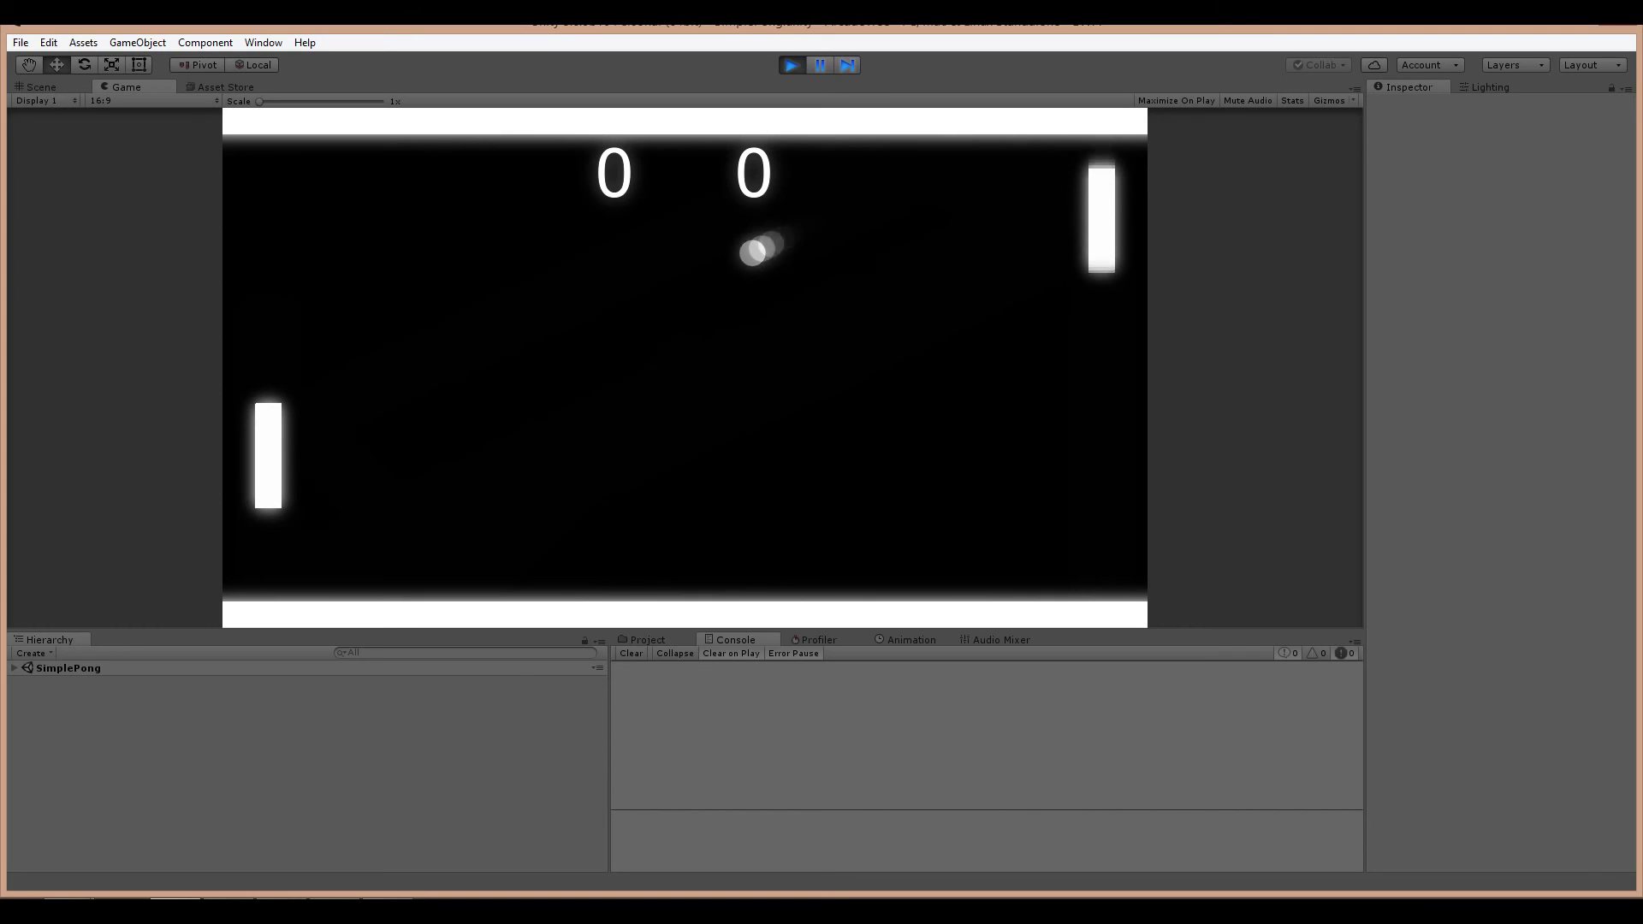
Step: Play Pong with the paddle keys until the score reaches 2–2
{"action": "key", "text": "Down"}
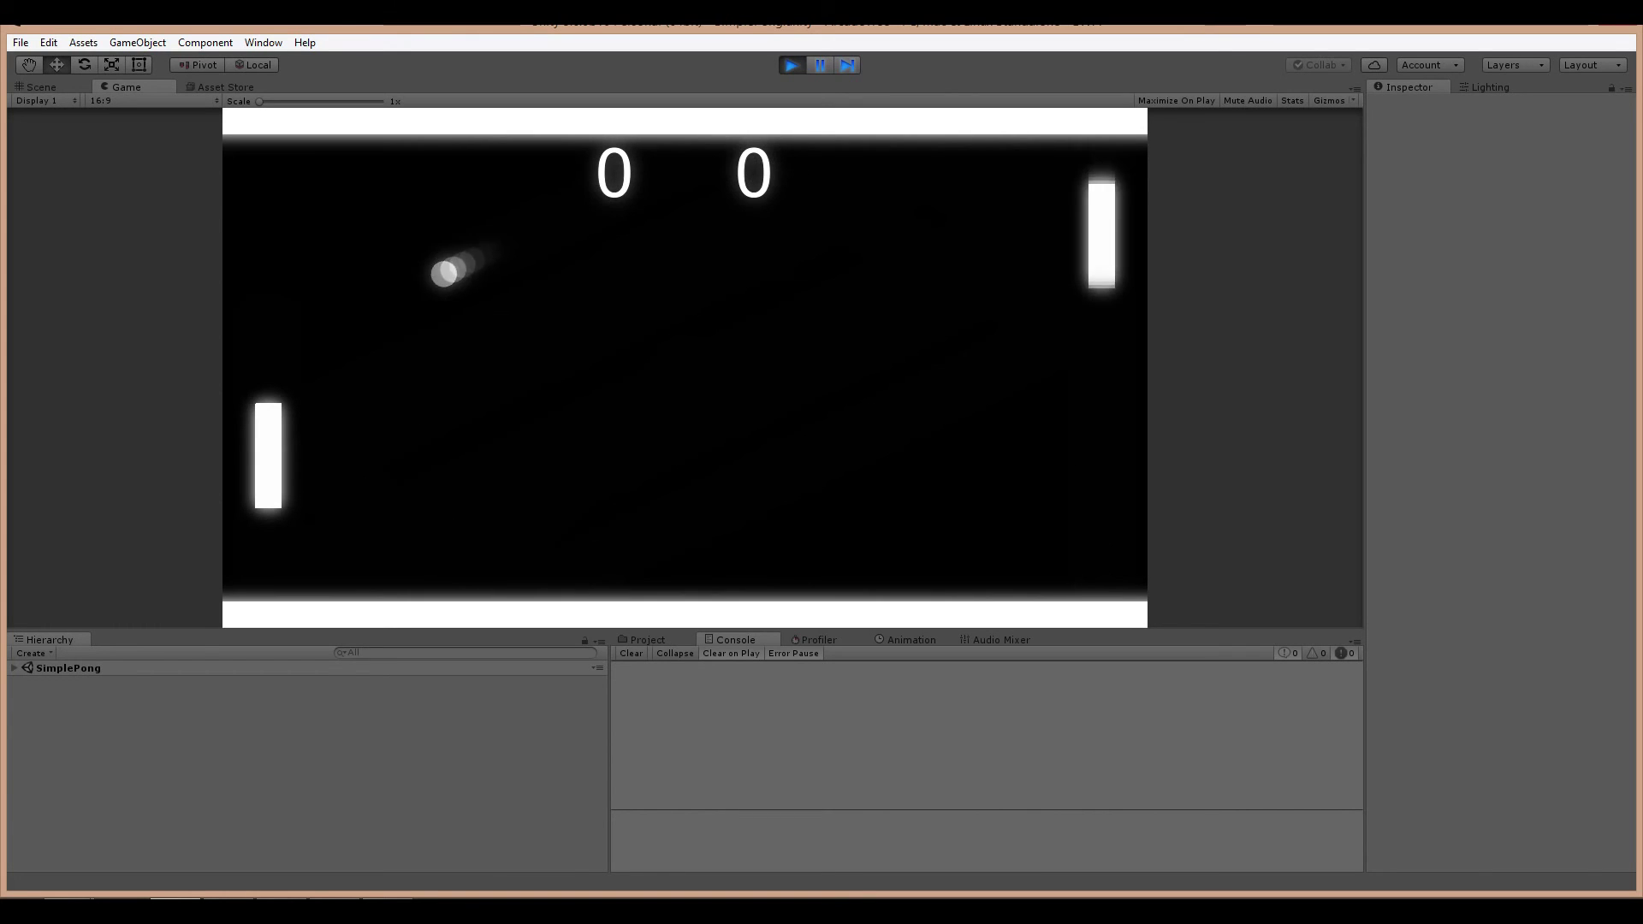
{"action": "key", "text": "w"}
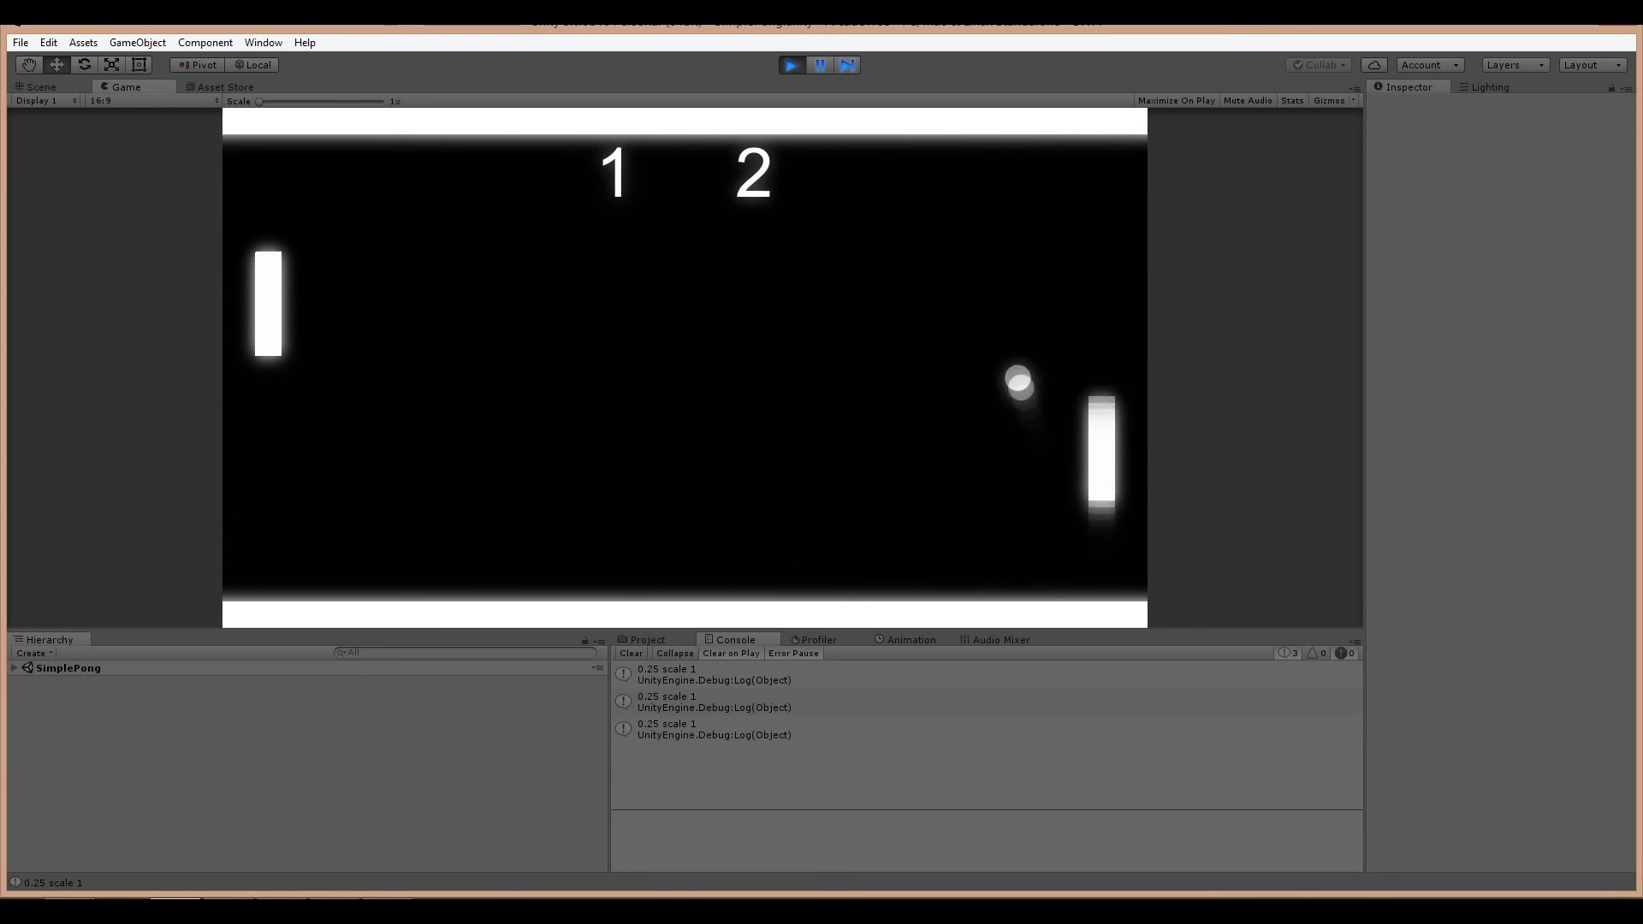
{"action": "key", "text": "s"}
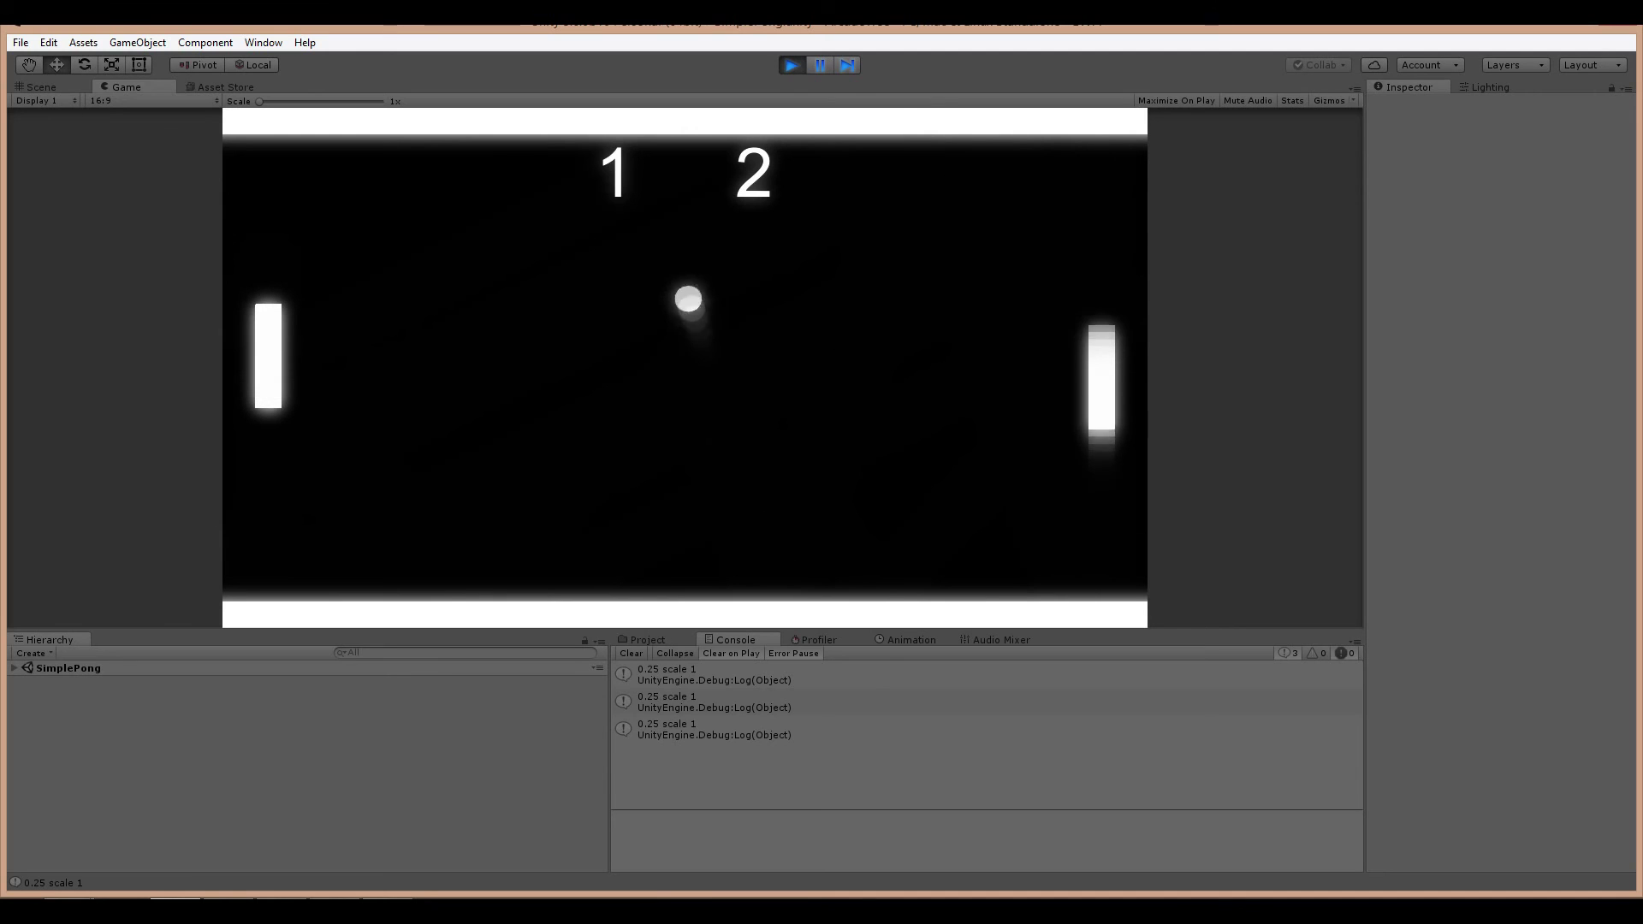
{"action": "key", "text": "s"}
{"action": "key", "text": "w"}
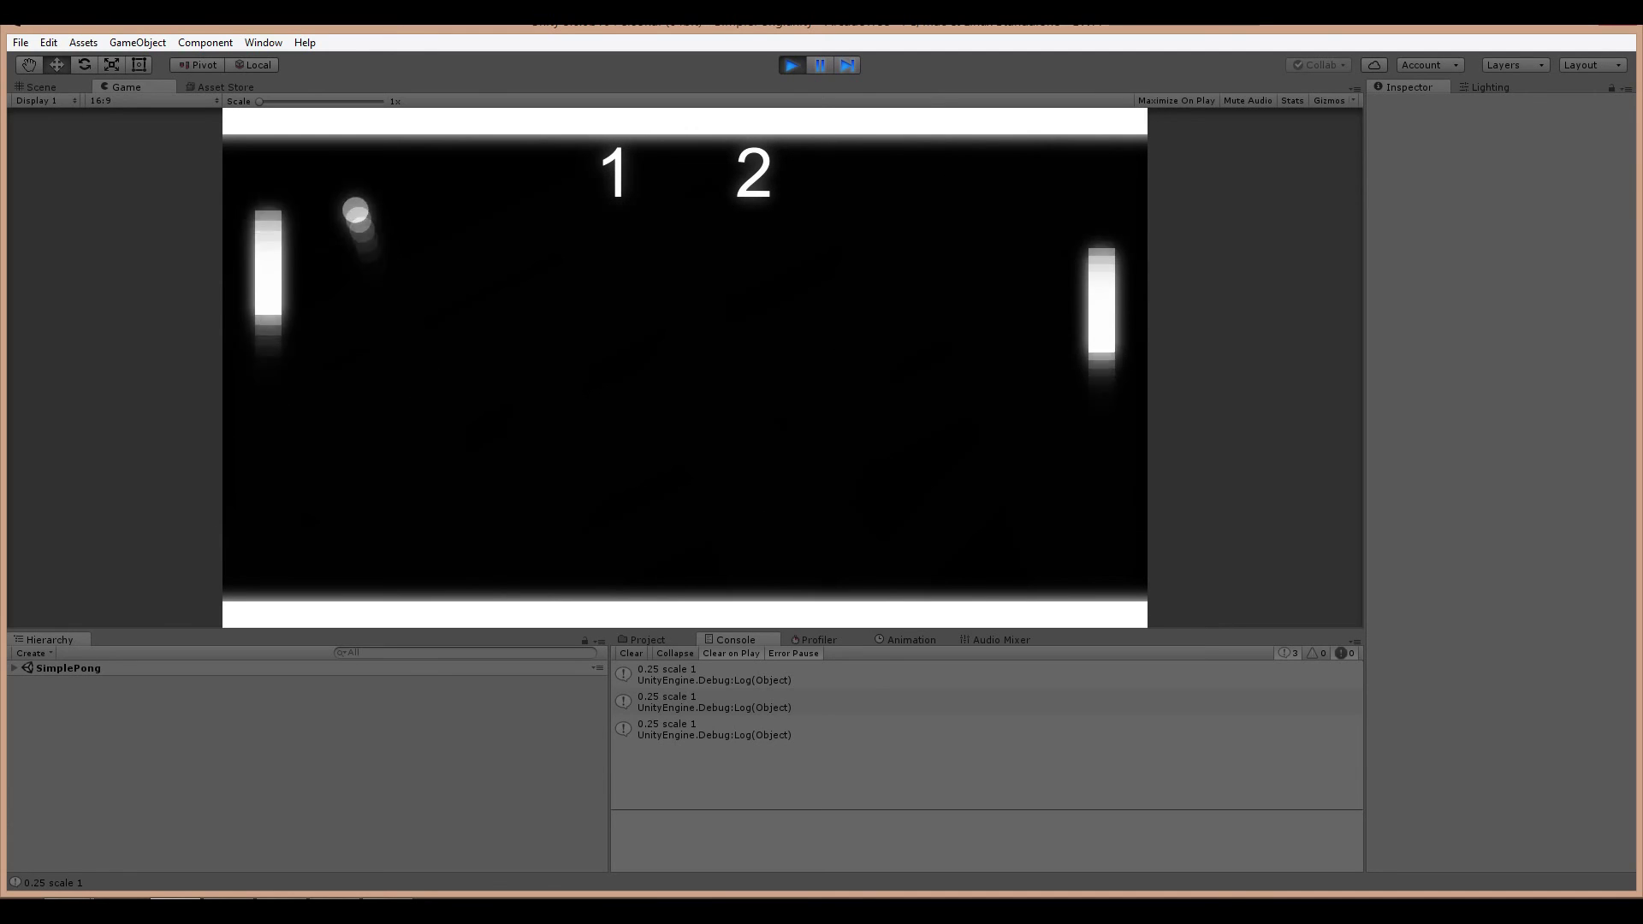
{"action": "key", "text": "s"}
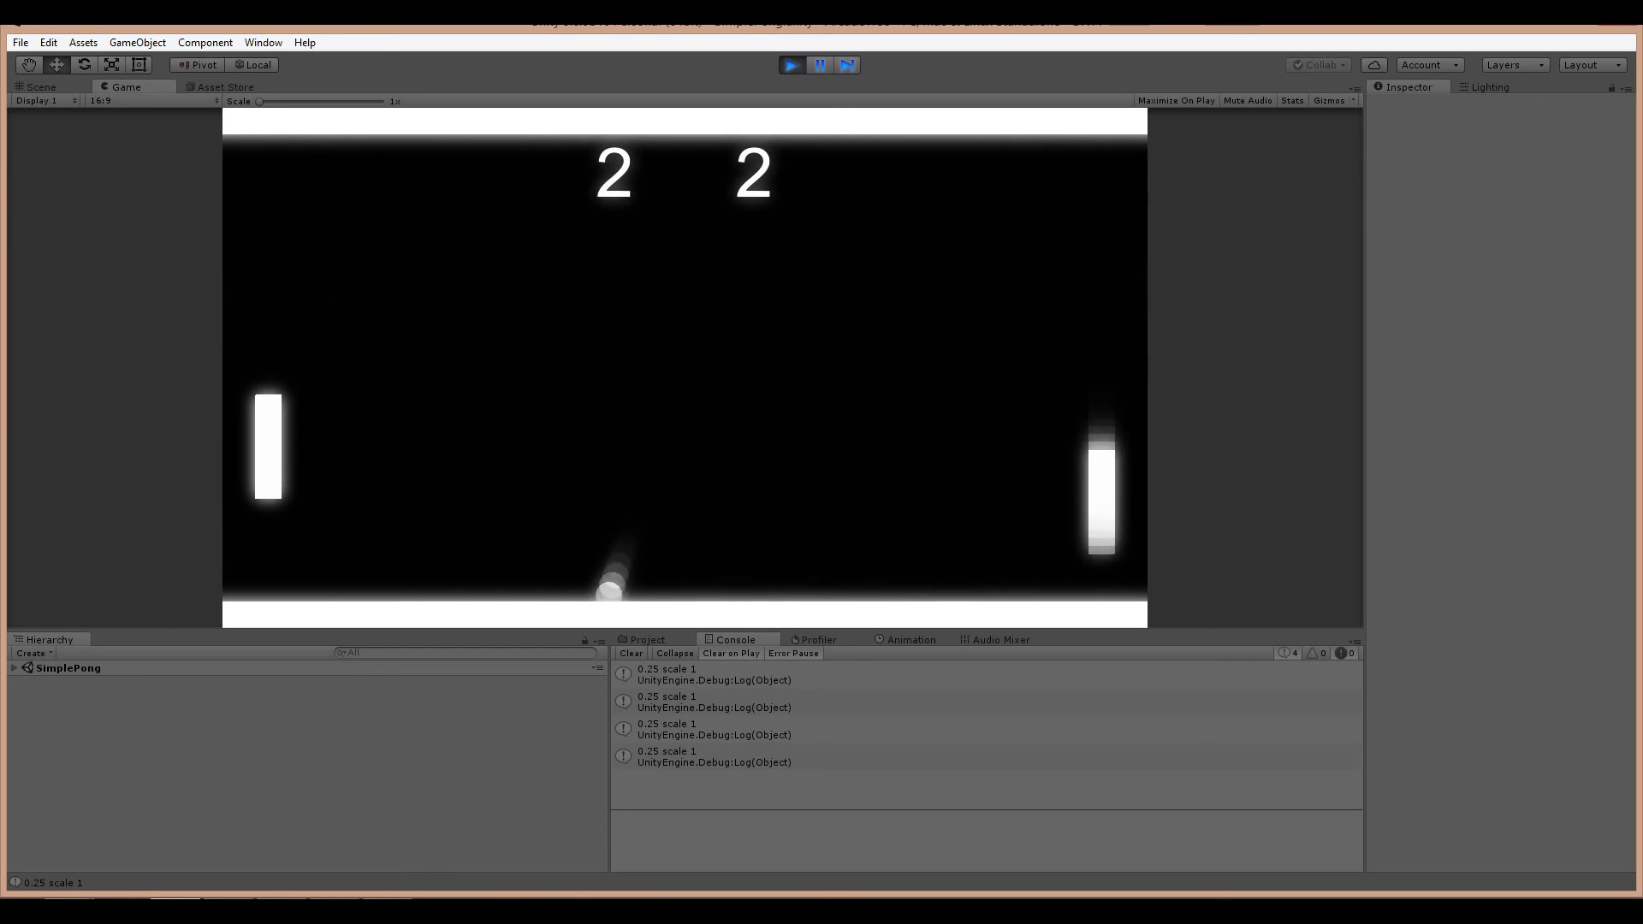
{"action": "key", "text": "w"}
{"action": "key", "text": "s"}
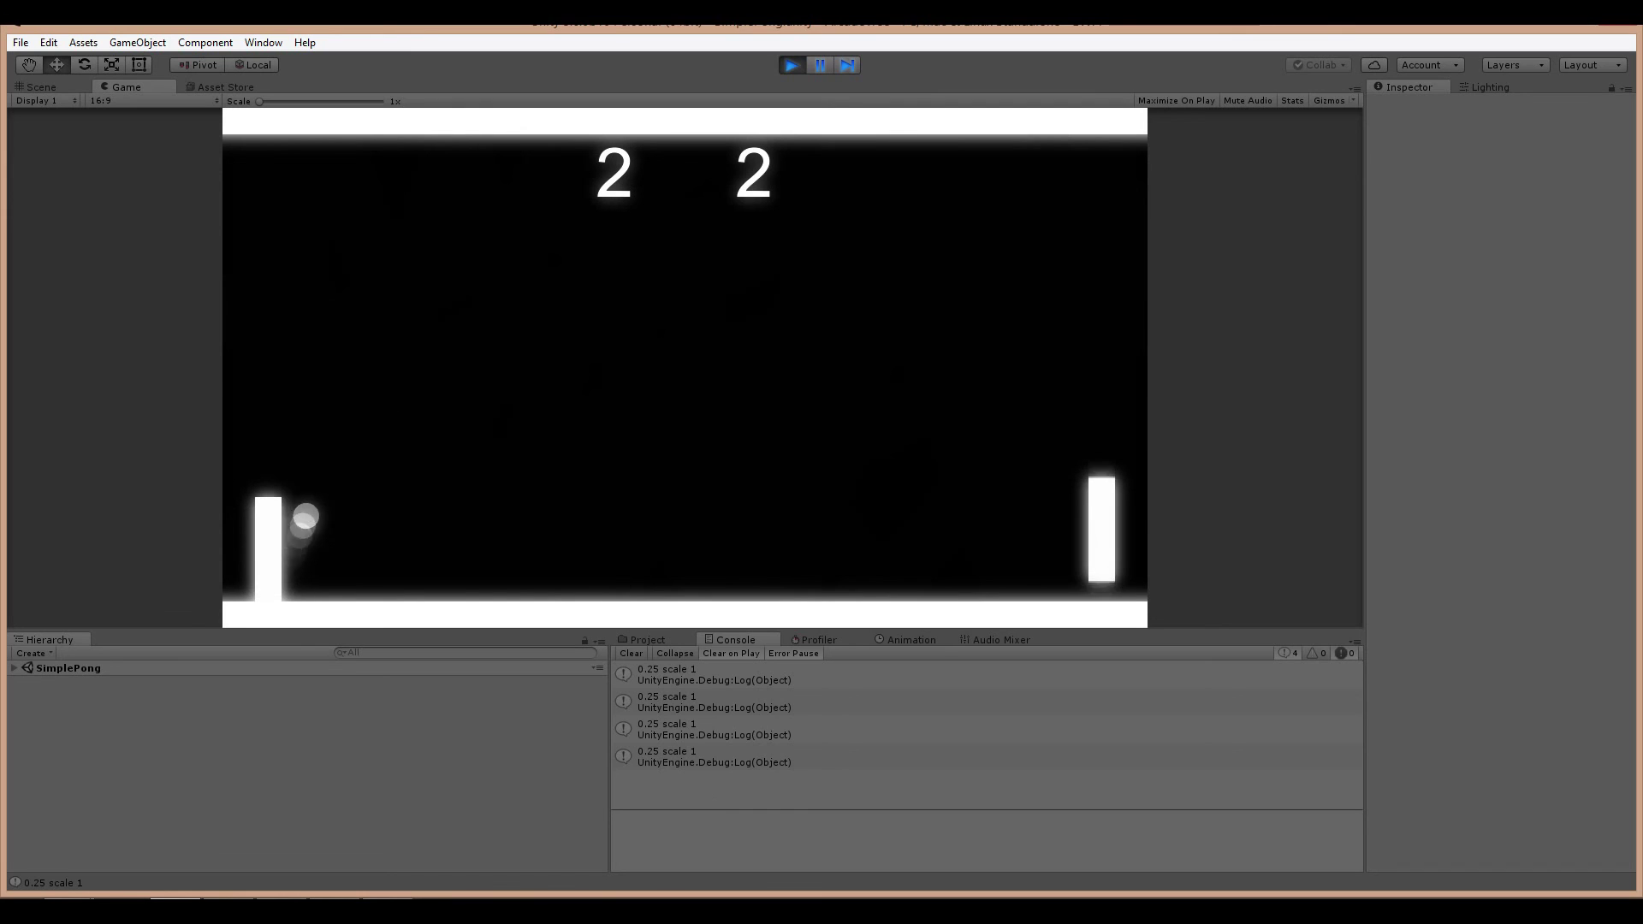
Step: Pause, choose Restart to reset the score to 0–0, test the paddle, then exit play mode
{"action": "key", "text": "Escape"}
{"action": "key", "text": "r"}
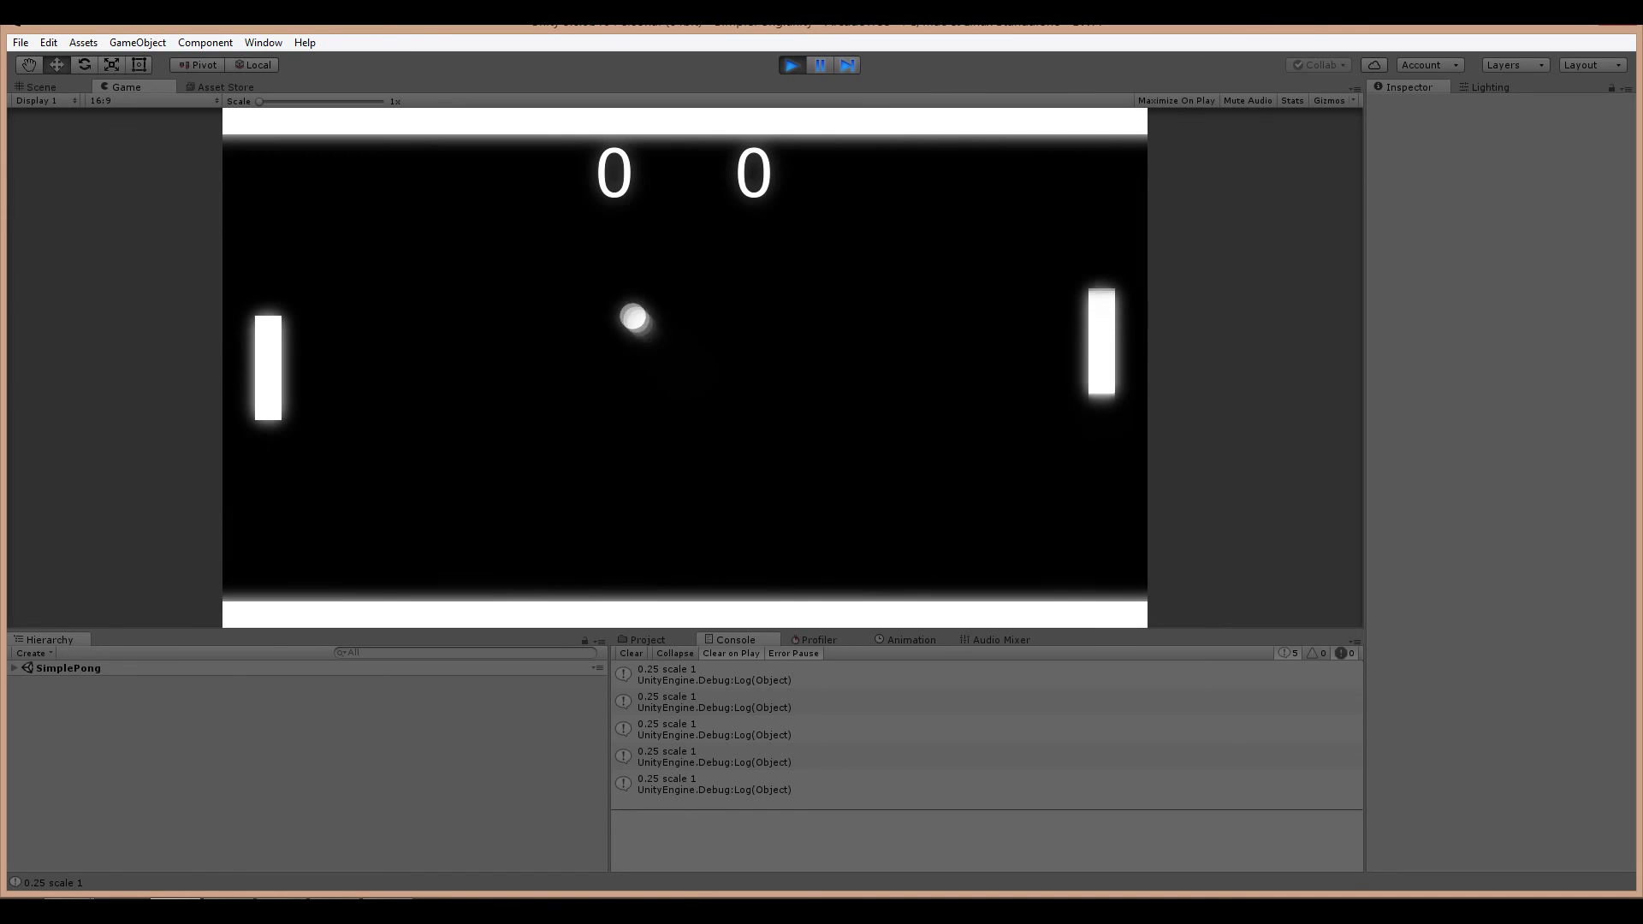
{"action": "key", "text": "w"}
{"action": "key", "text": "s"}
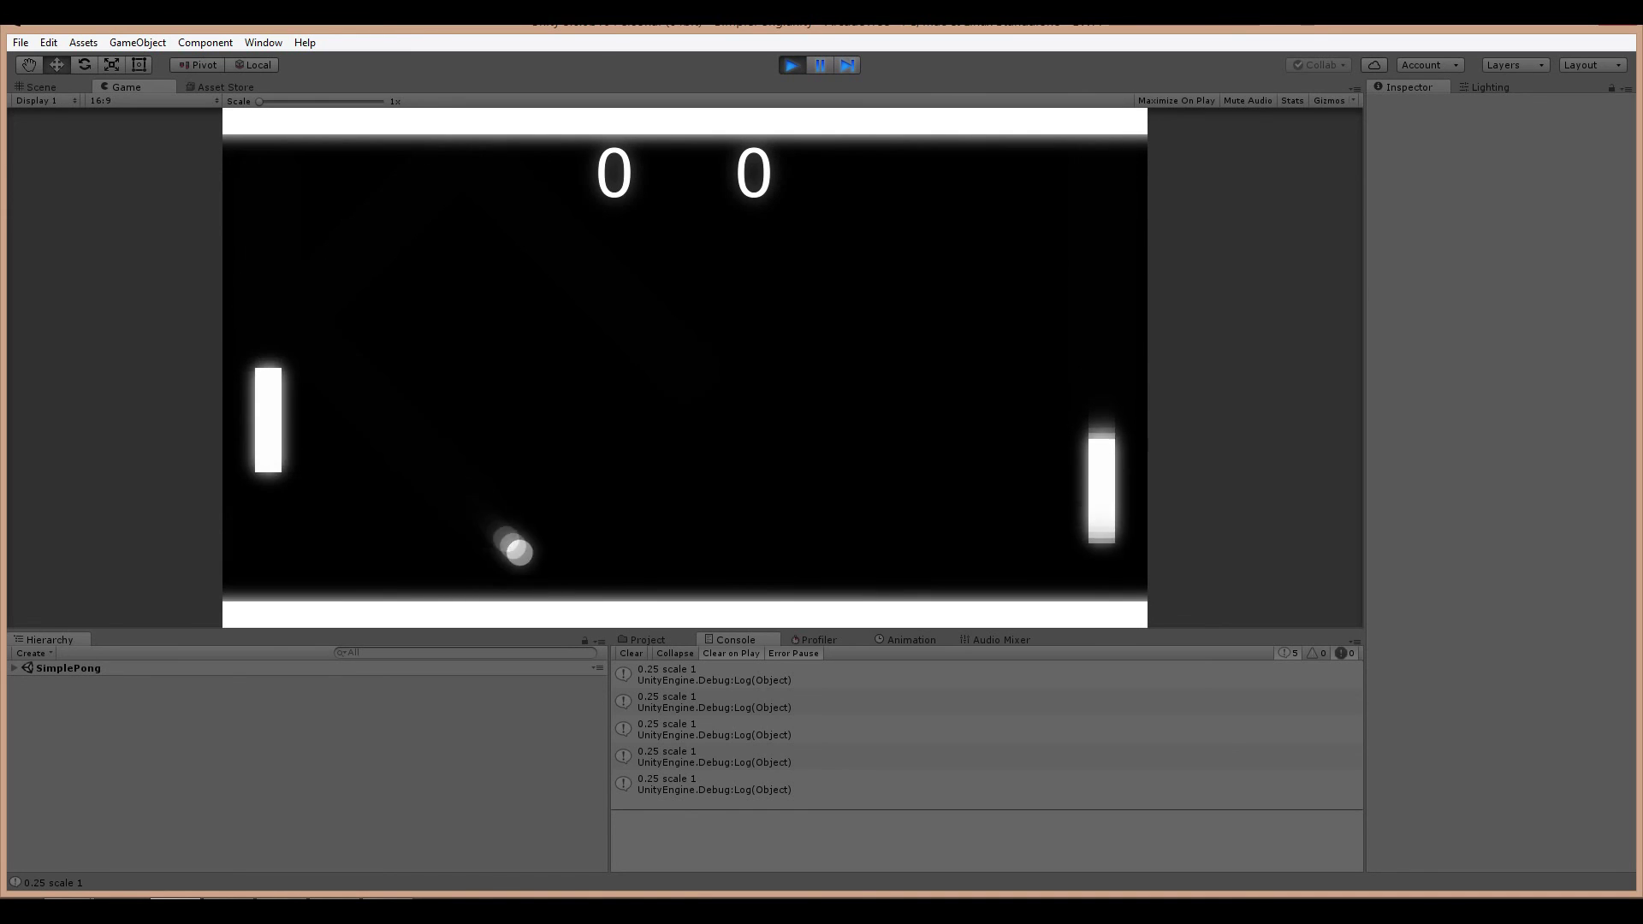
{"action": "key", "text": "ctrl+p"}
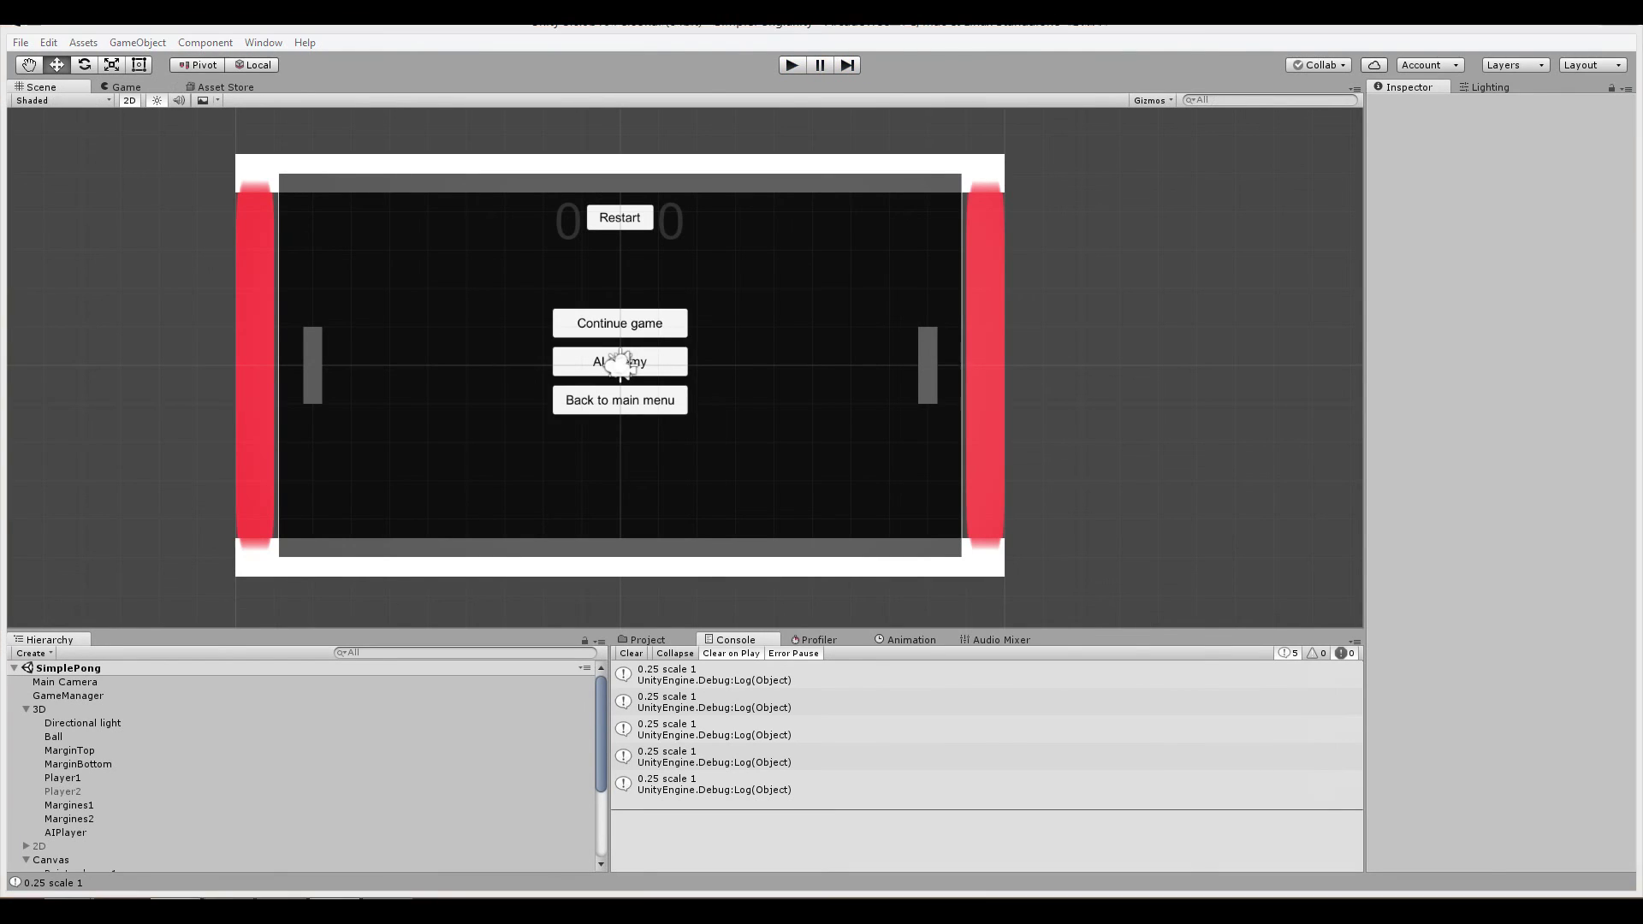
{"action": "key", "text": "alt+Tab"}
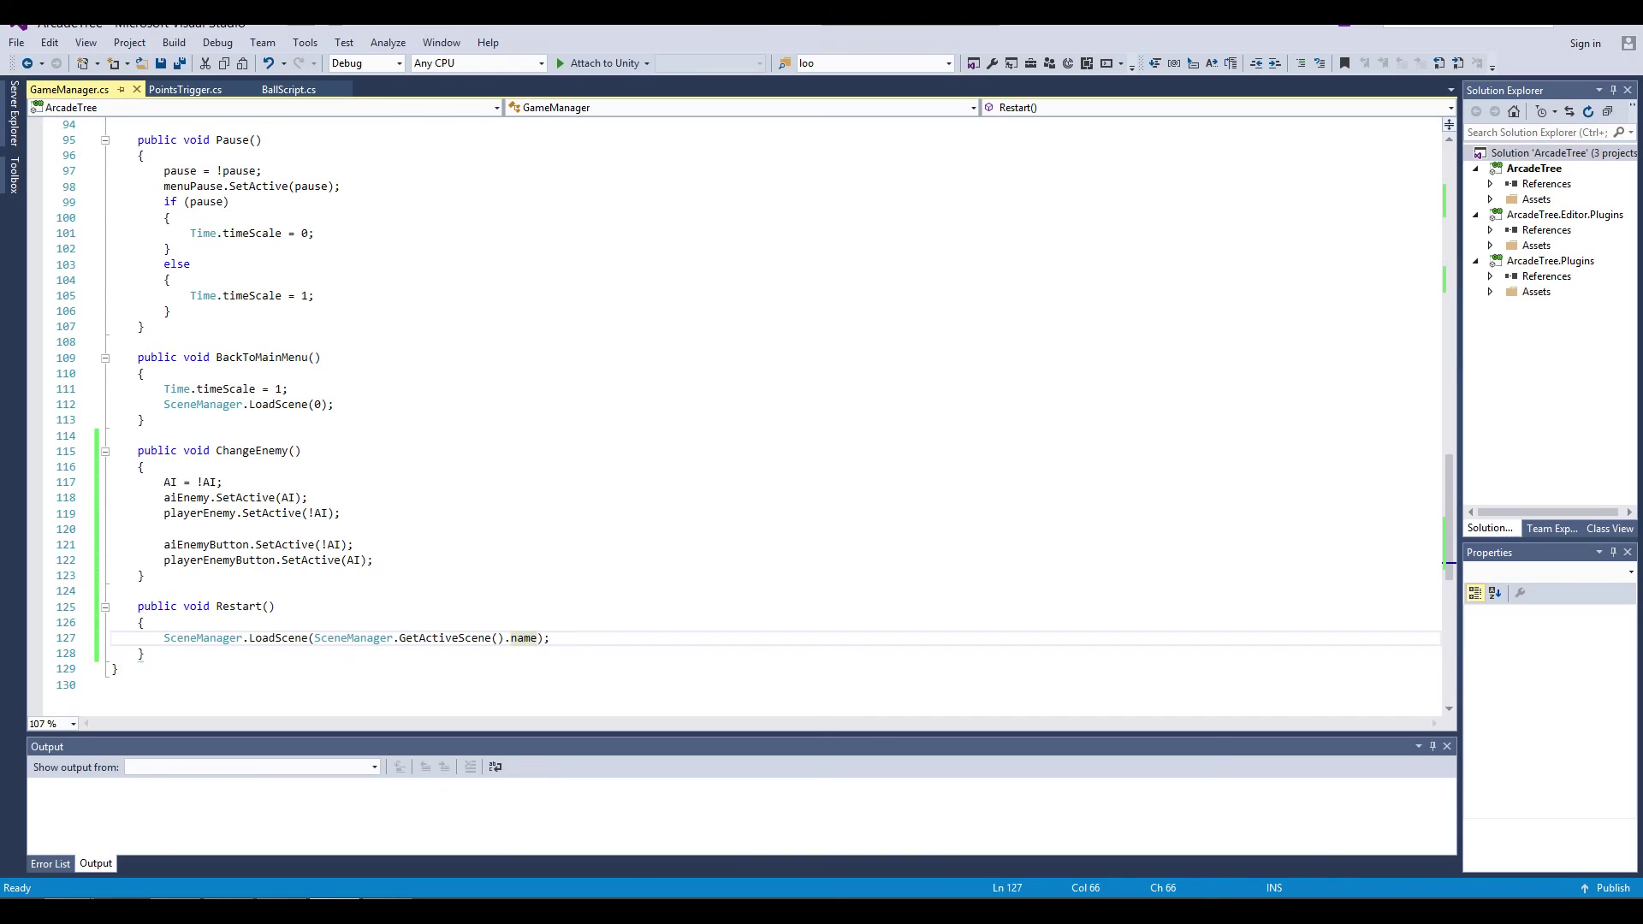
{"action": "key", "text": "BackSpace"}
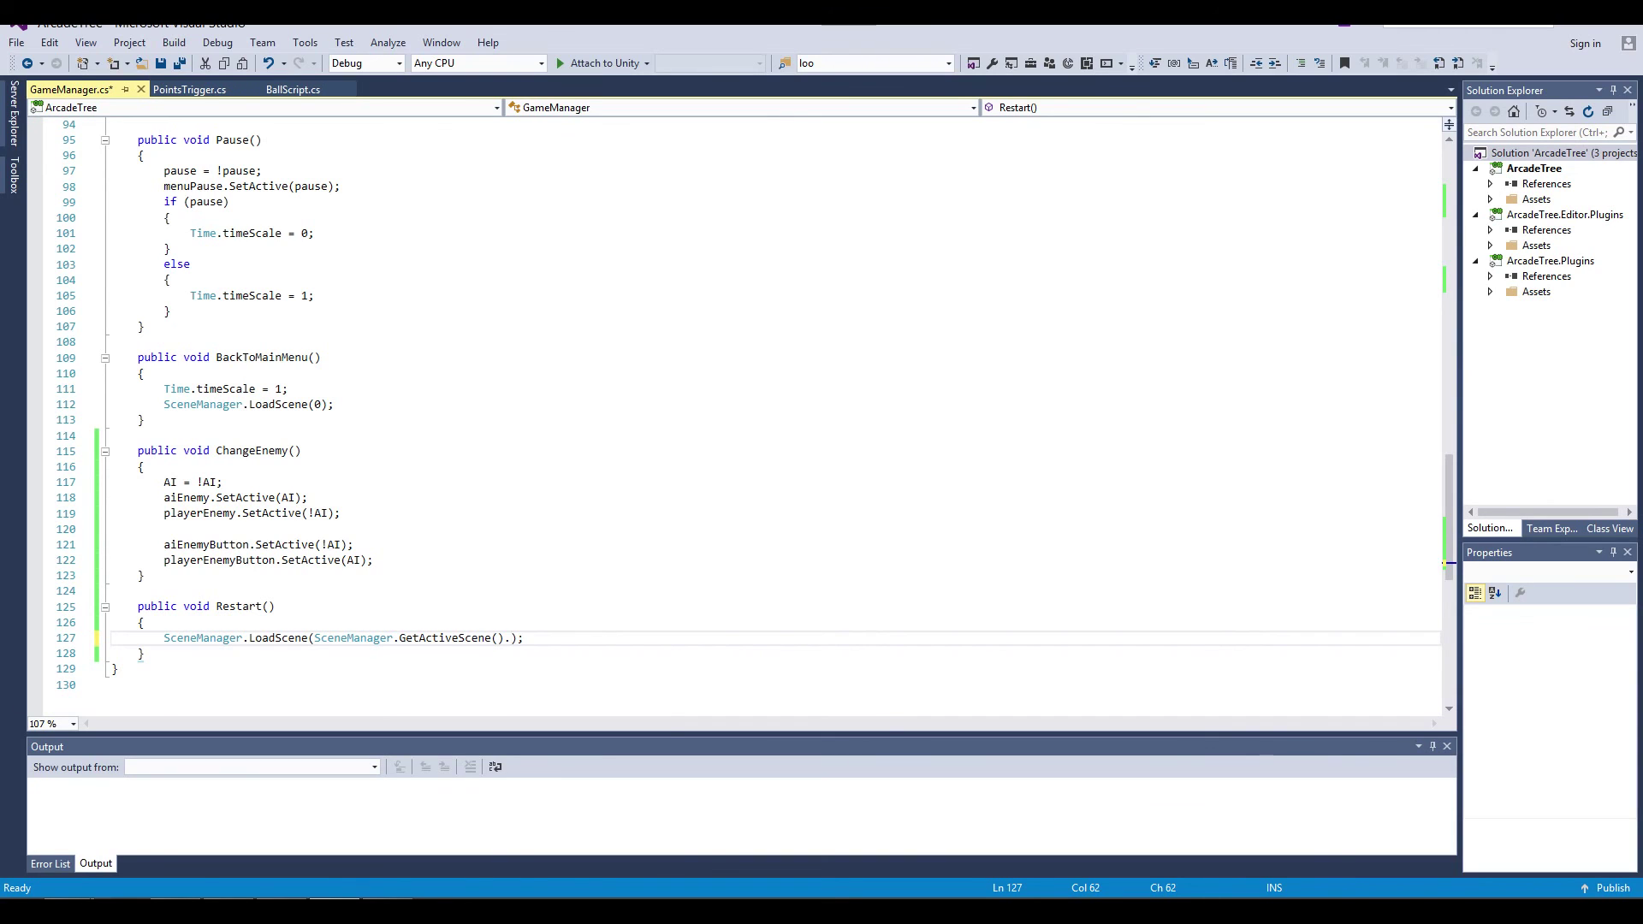
{"action": "type", "text": "co"}
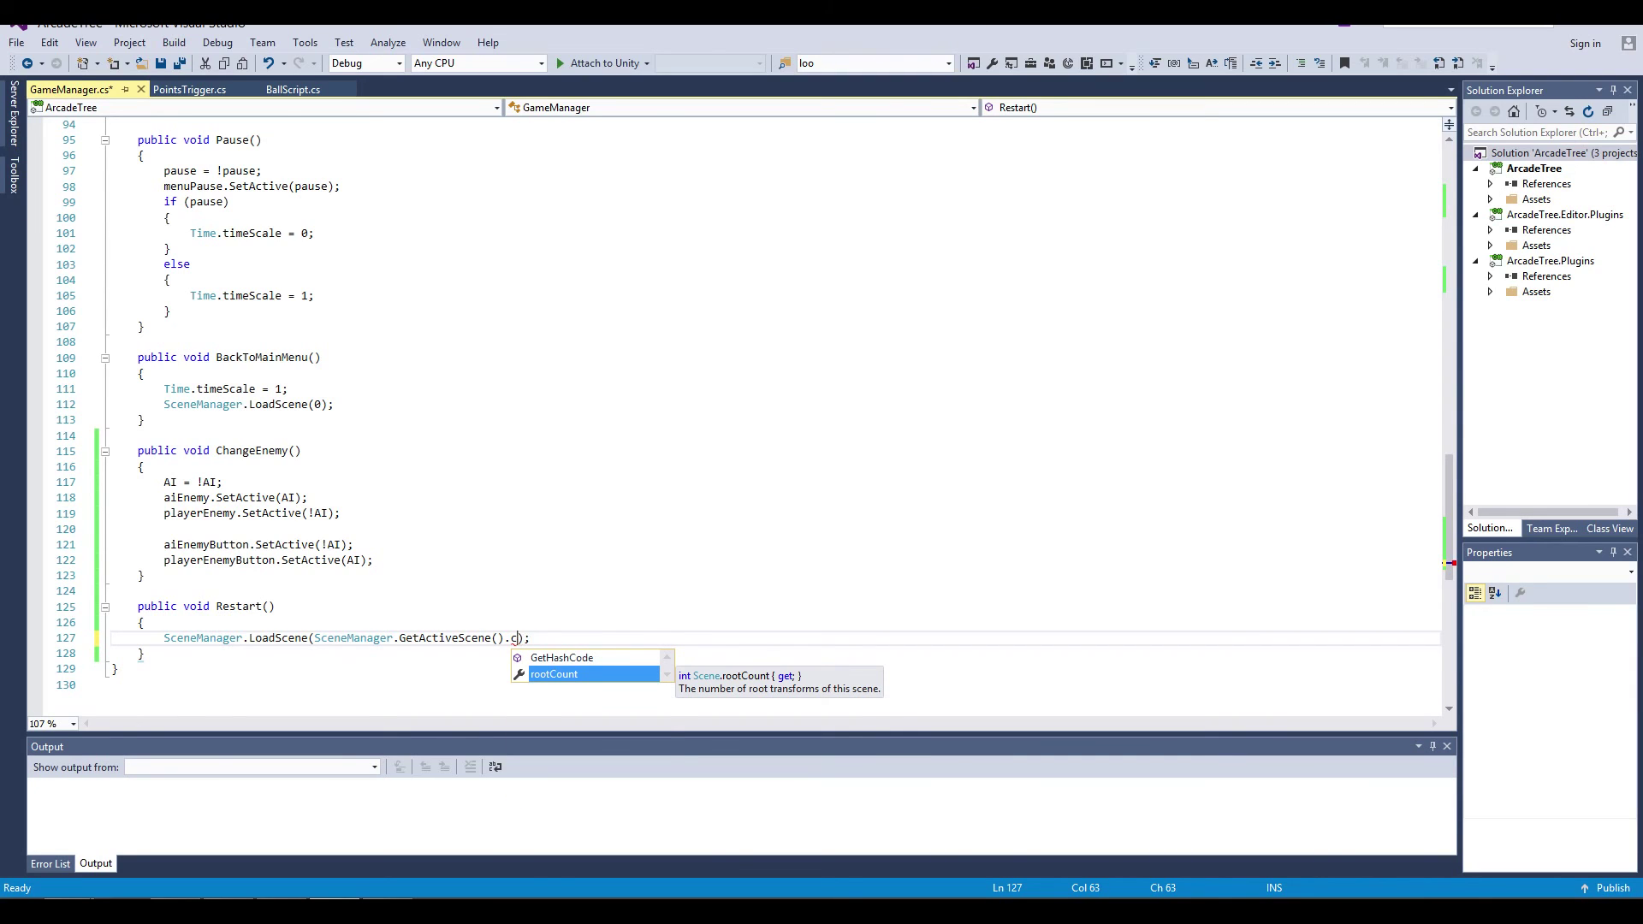
{"action": "key", "text": "BackSpace"}
{"action": "left_click", "coordinate": [549, 788]}
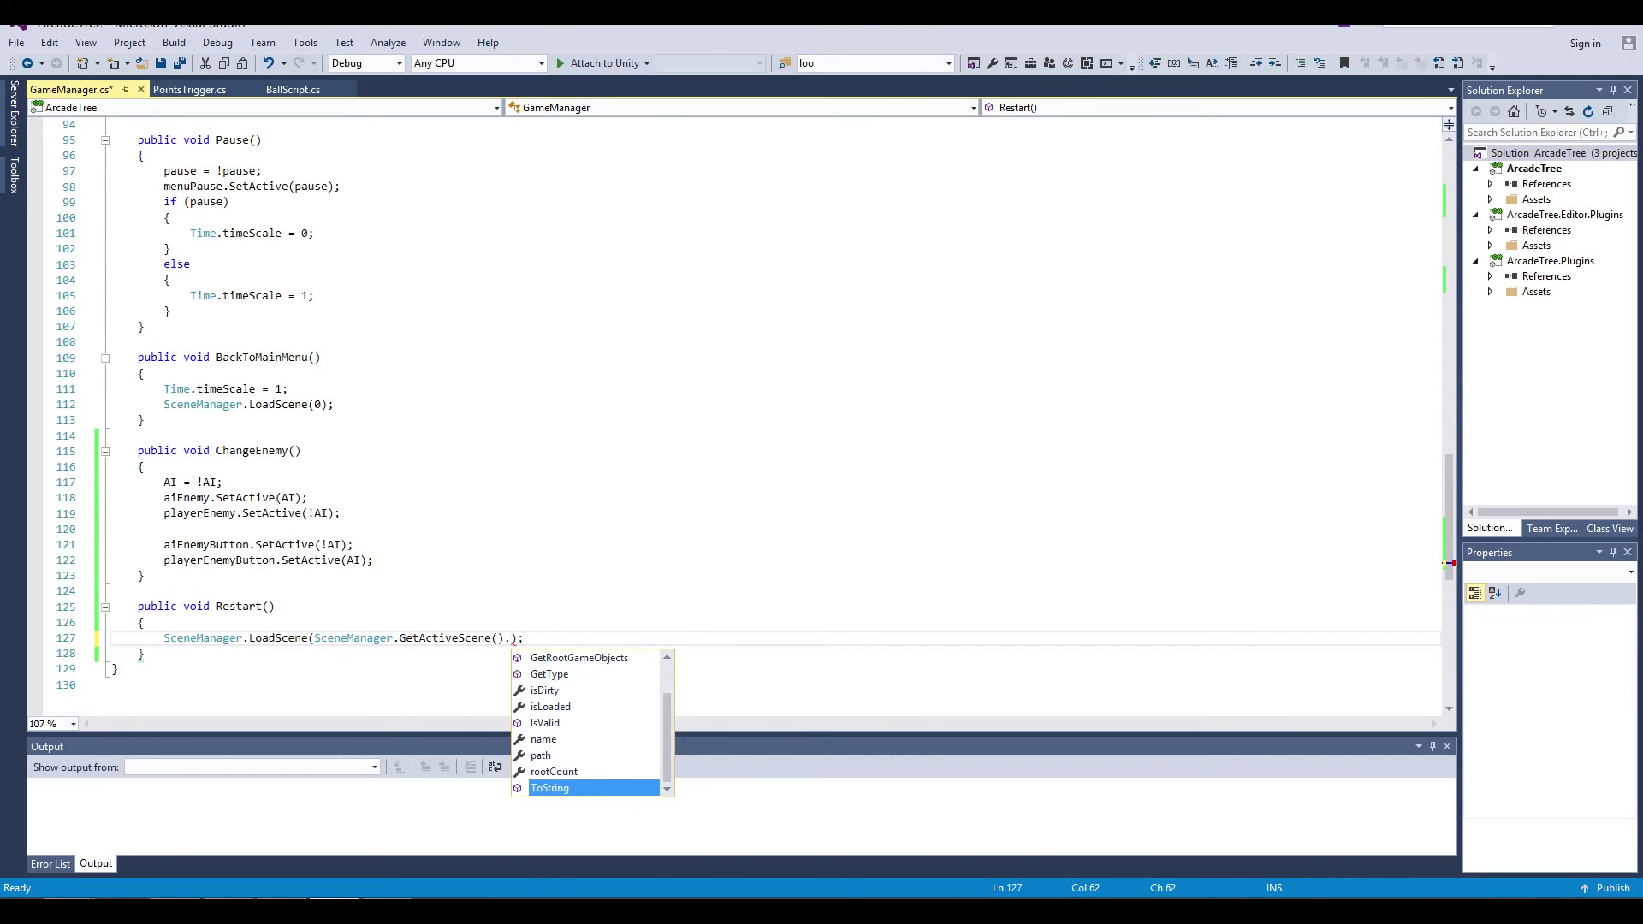
{"action": "key", "text": "Up"}
{"action": "key", "text": "Up"}
{"action": "key", "text": "Up"}
{"action": "key", "text": "Up"}
{"action": "key", "text": "Up"}
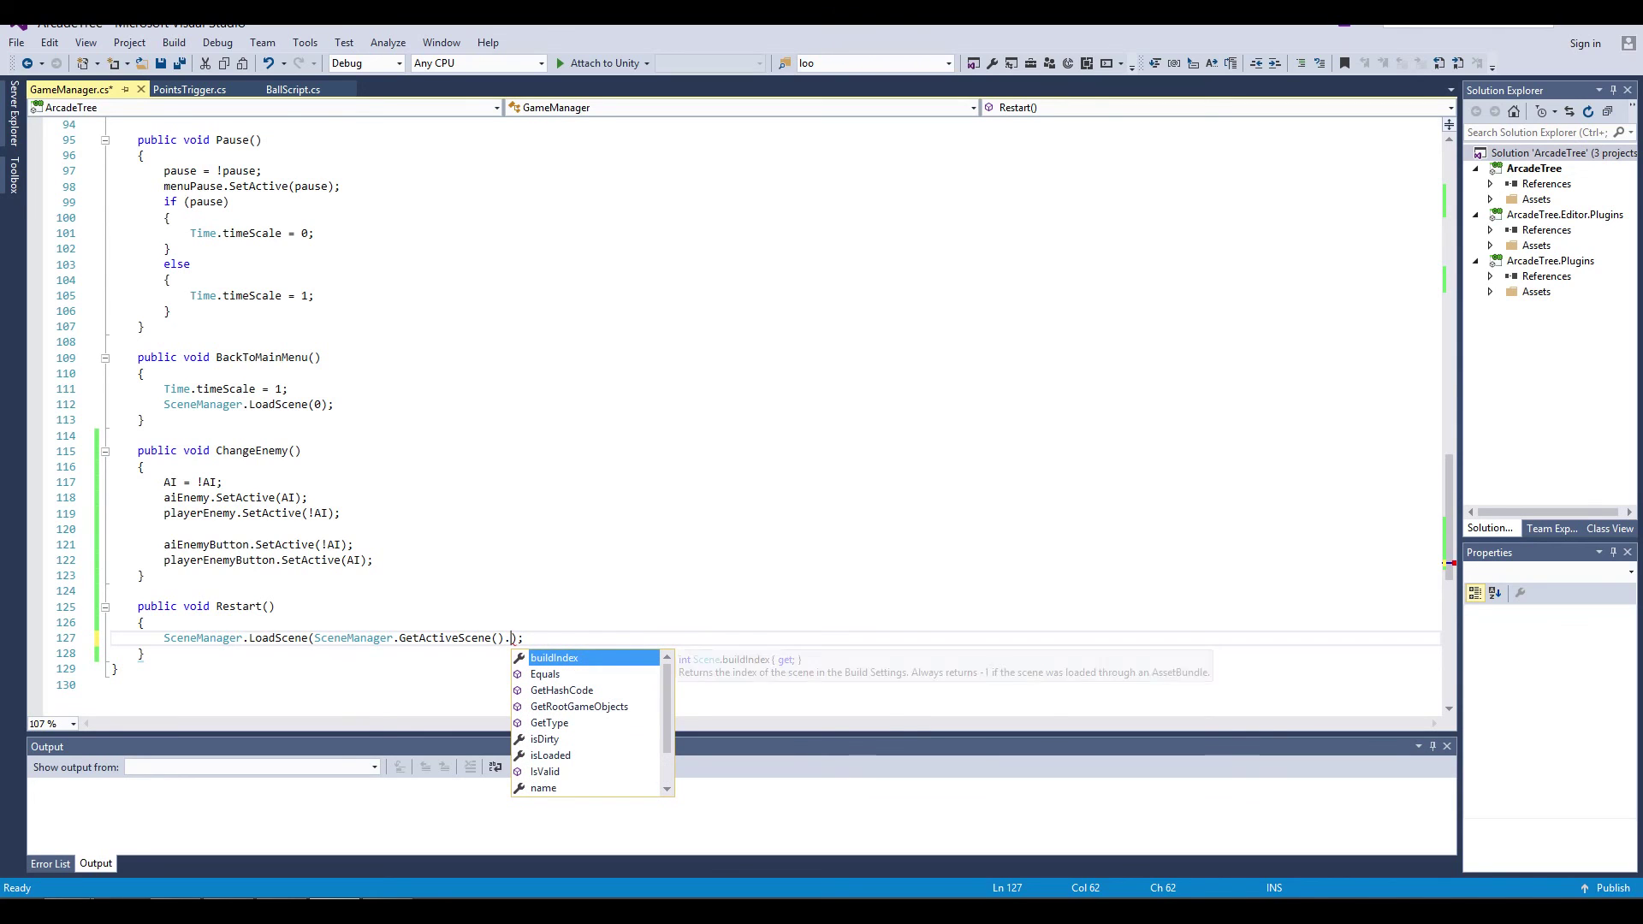
{"action": "type", "text": "nam"}
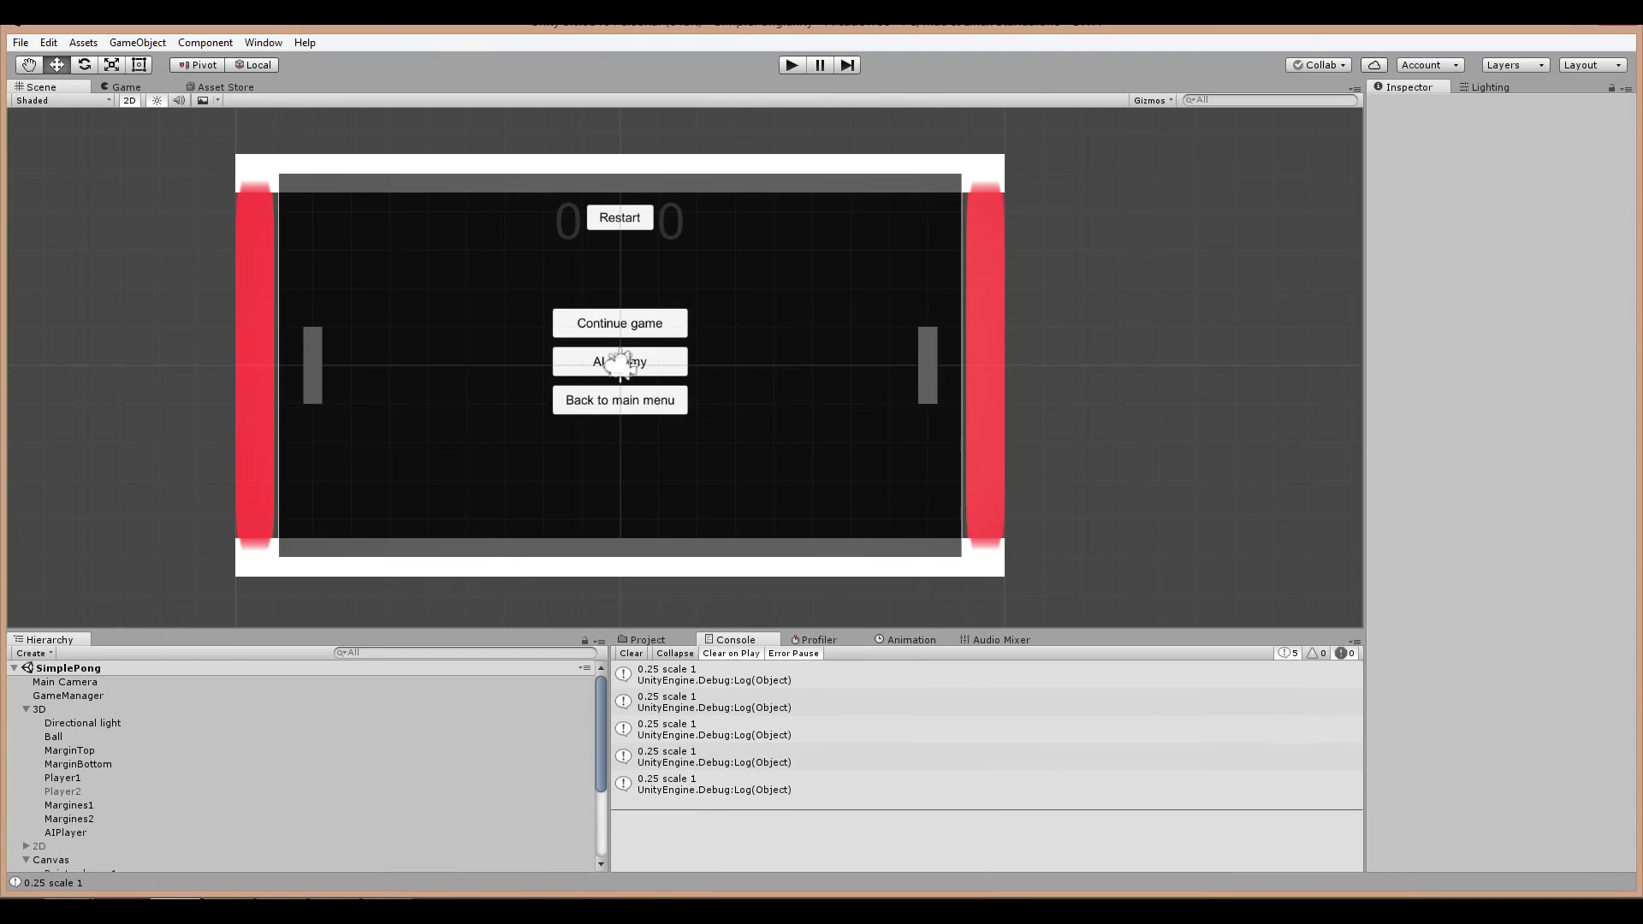
{"action": "left_click", "coordinate": [20, 42]}
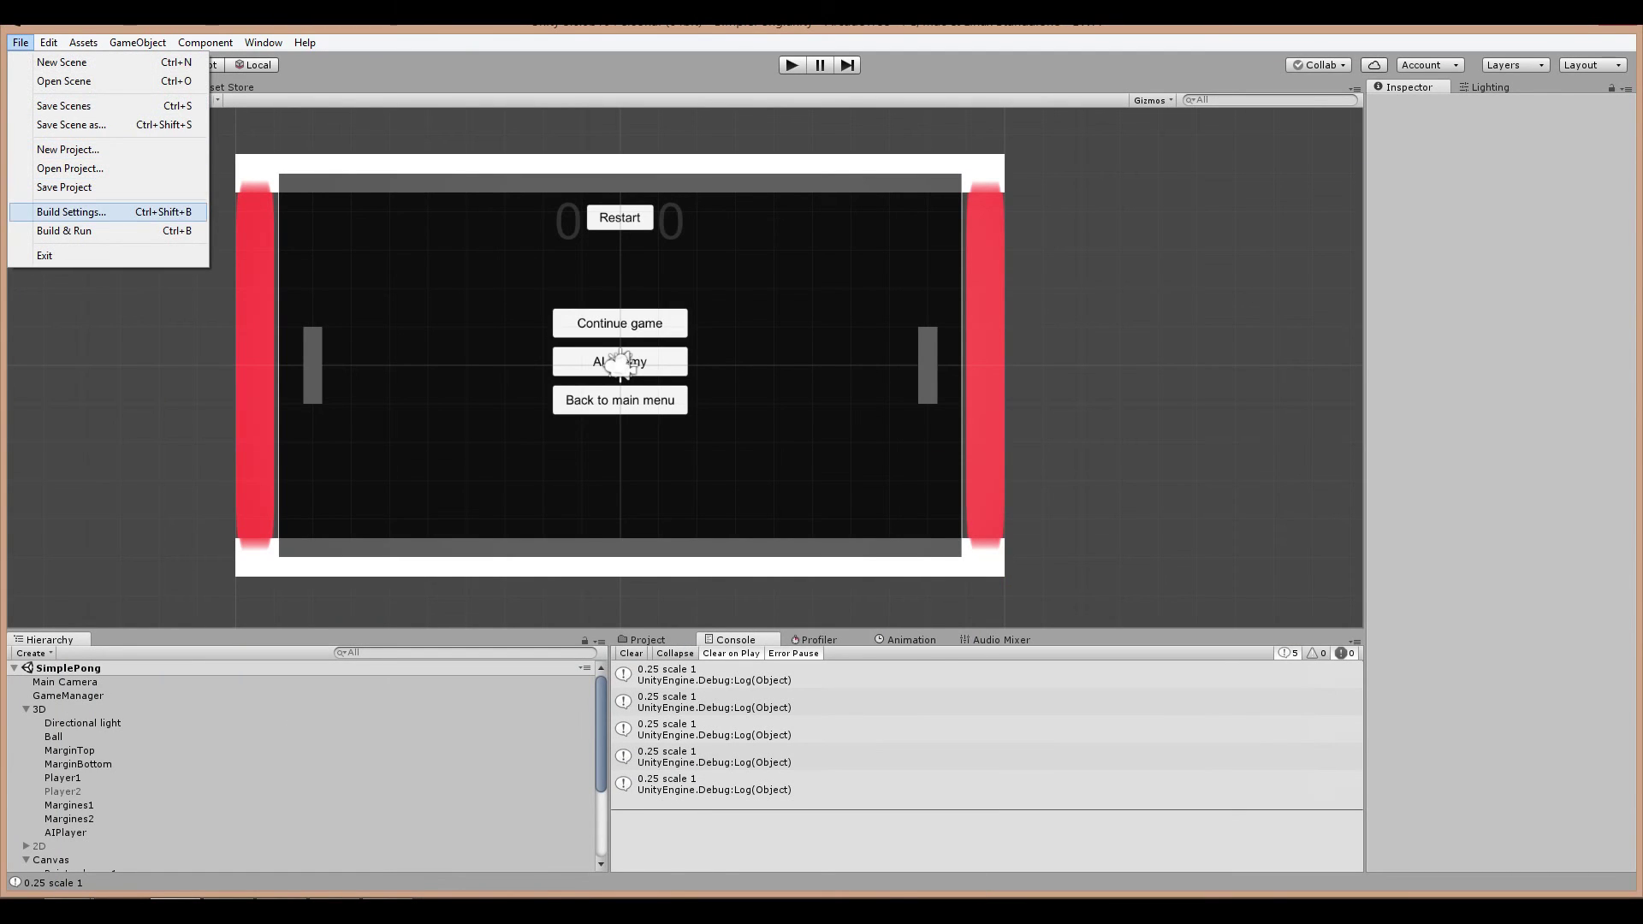
{"action": "left_click", "coordinate": [71, 211]}
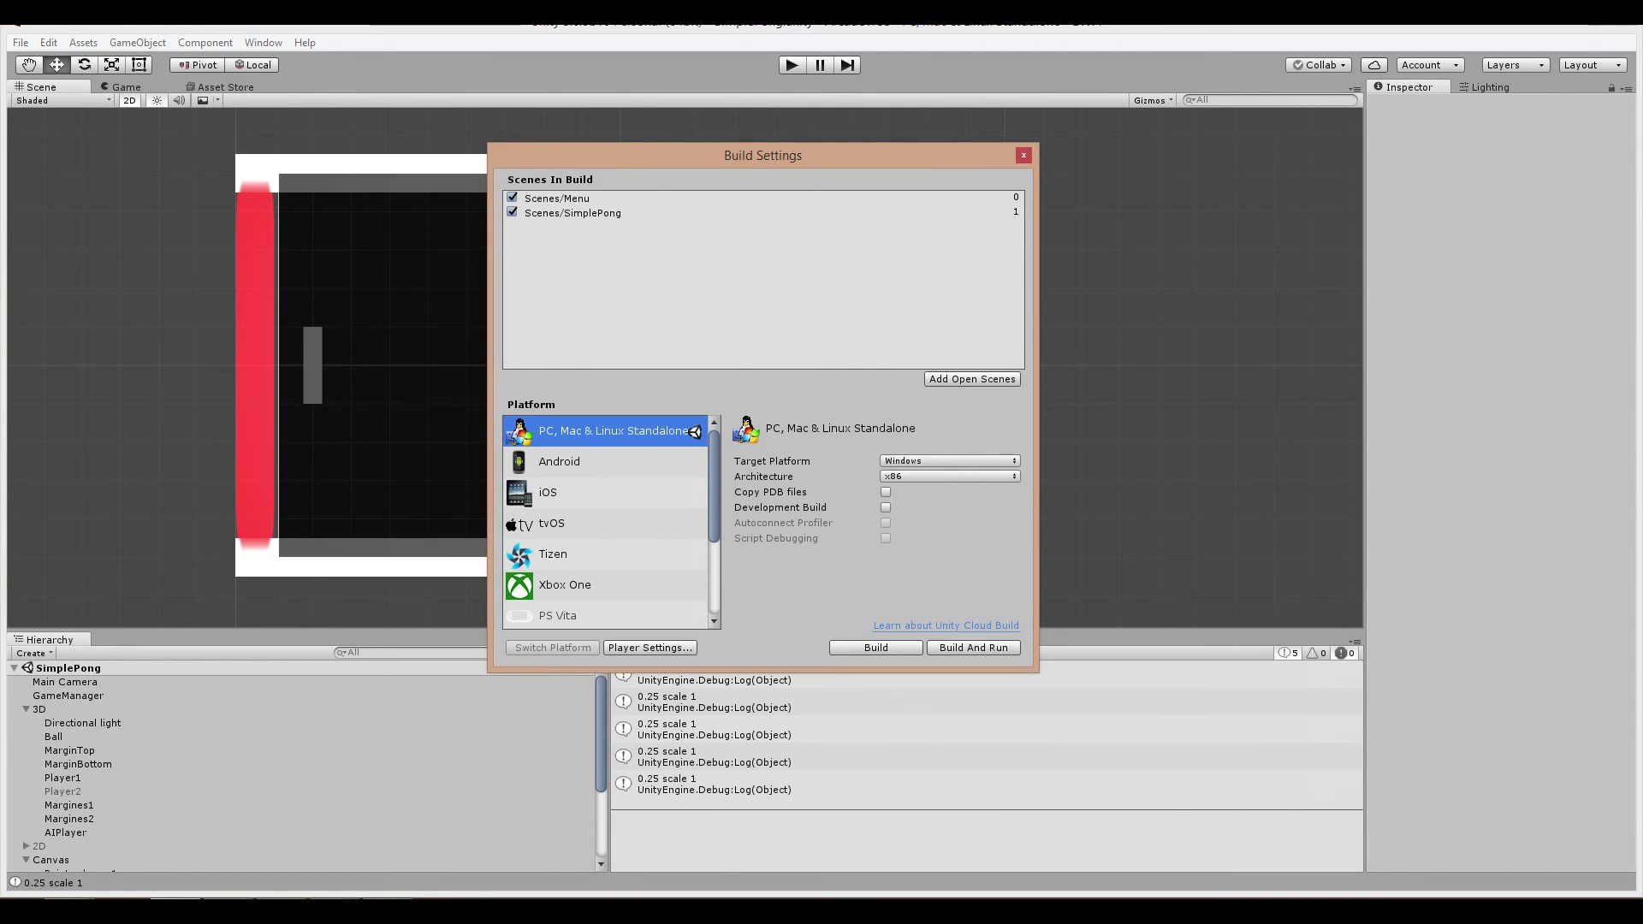
{"action": "left_click", "coordinate": [573, 212]}
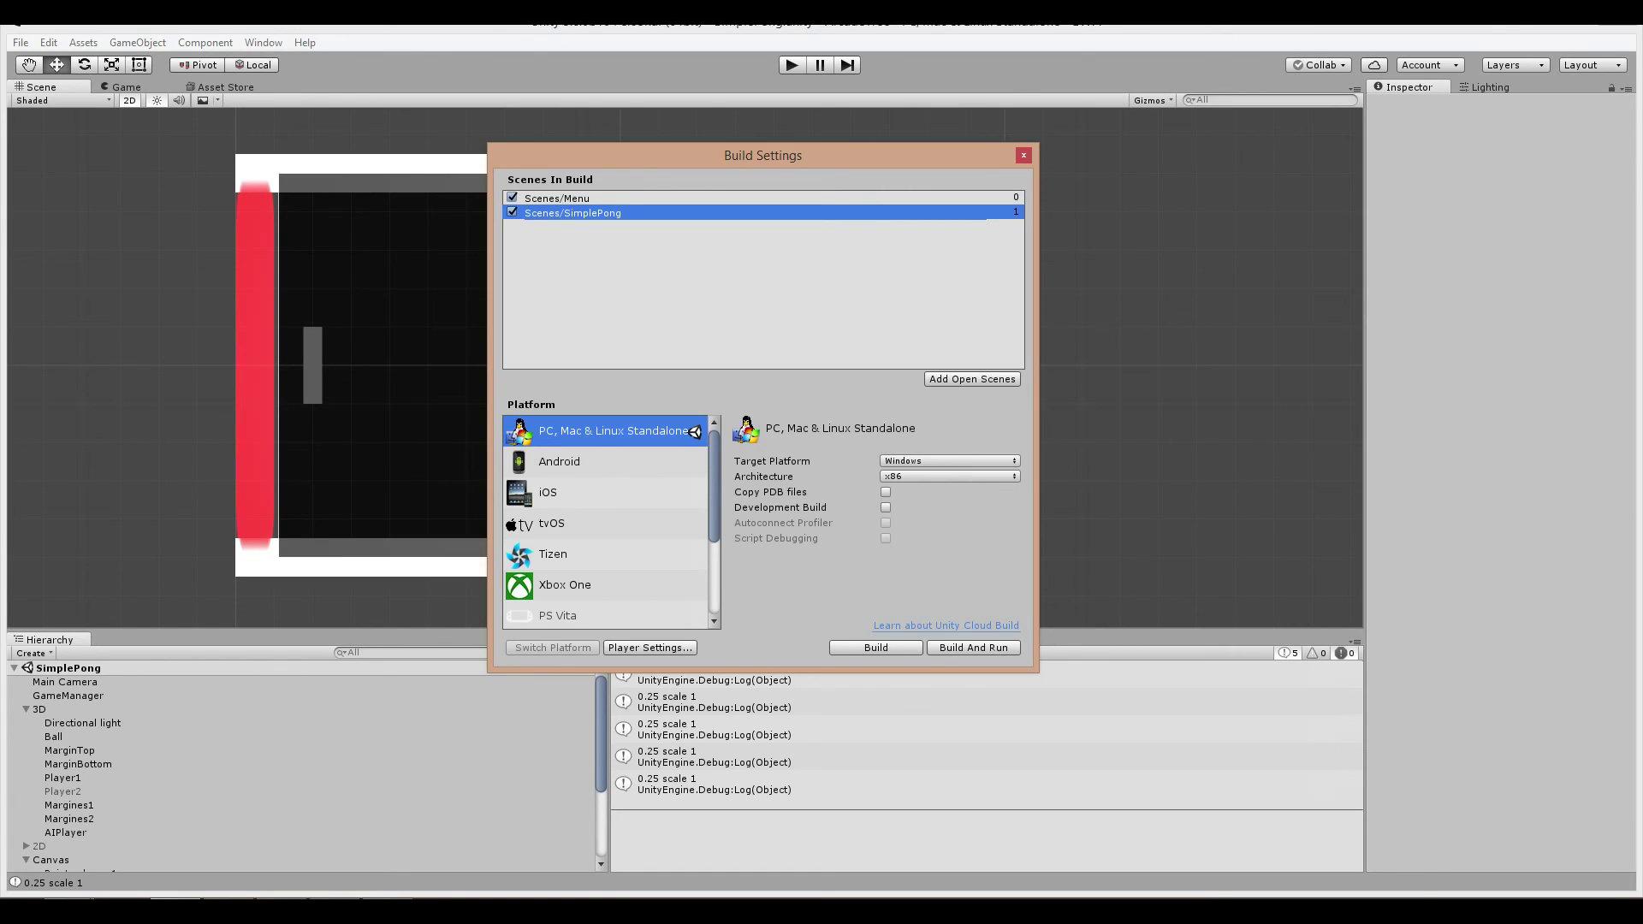
{"action": "left_click", "coordinate": [1023, 155]}
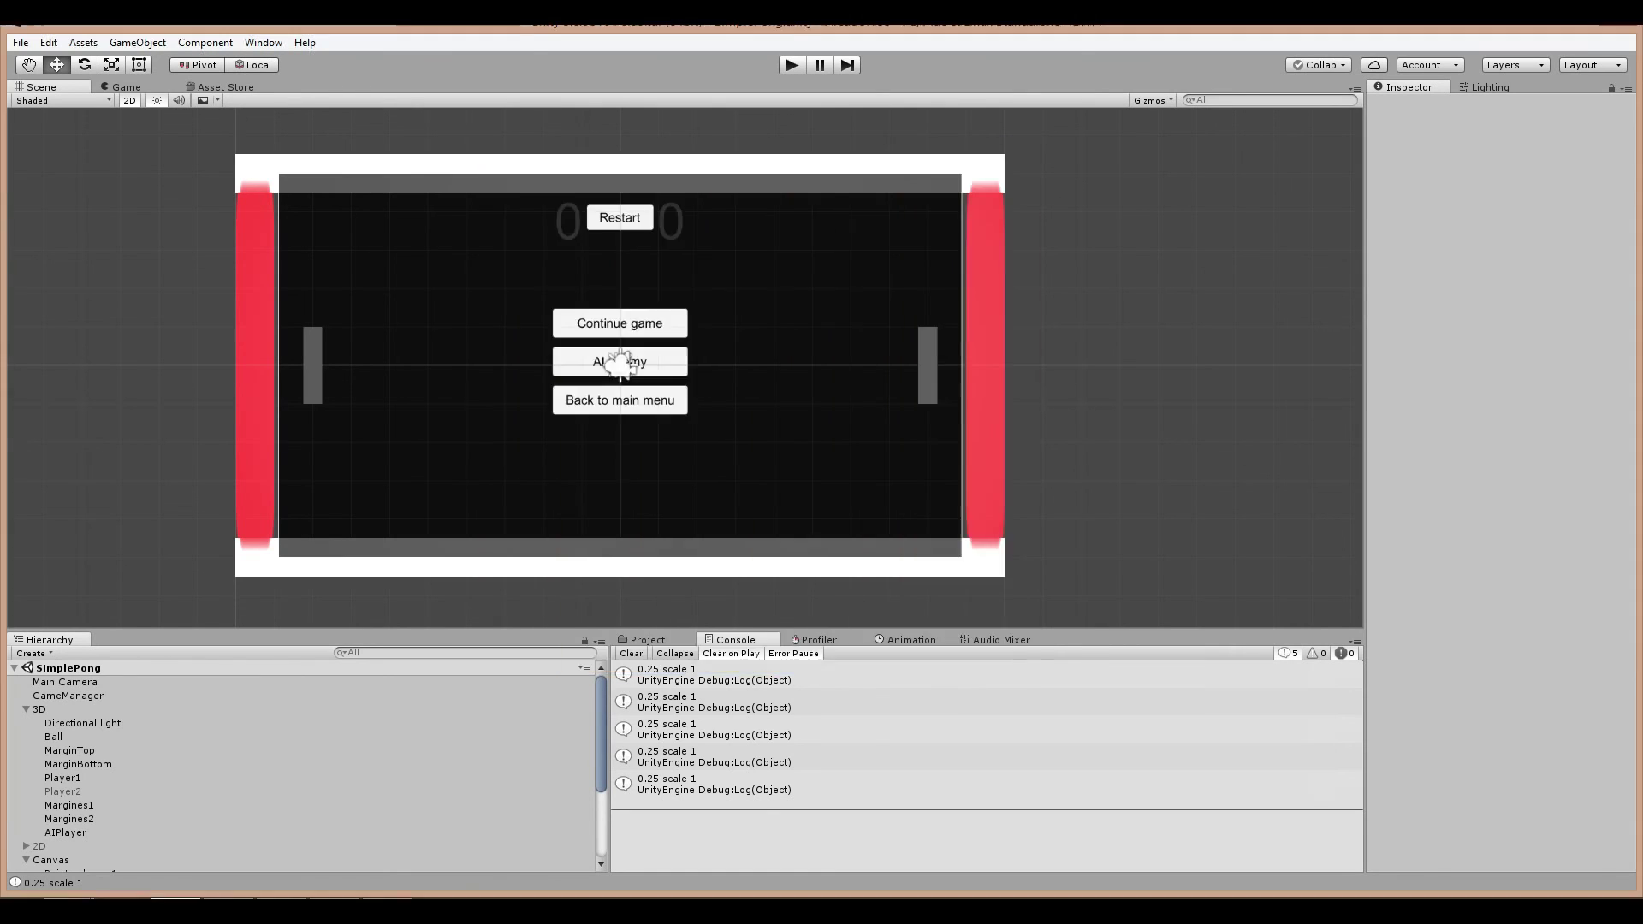